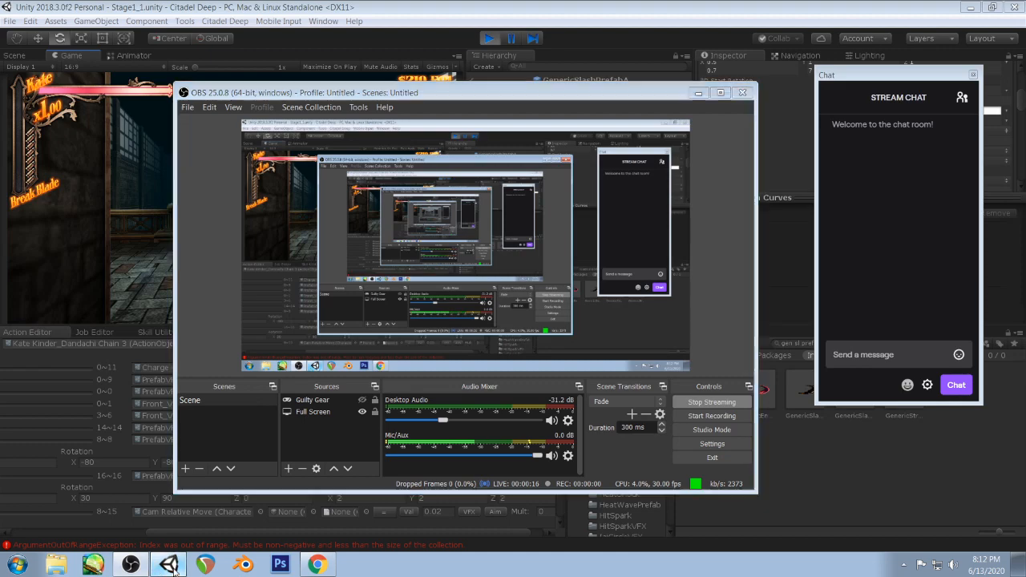
# - In Unity, stop the running game, deactivate the Ring Sparks VFX Prefab (12) object, and run the game again to test the slash
pyautogui.click(165, 565)
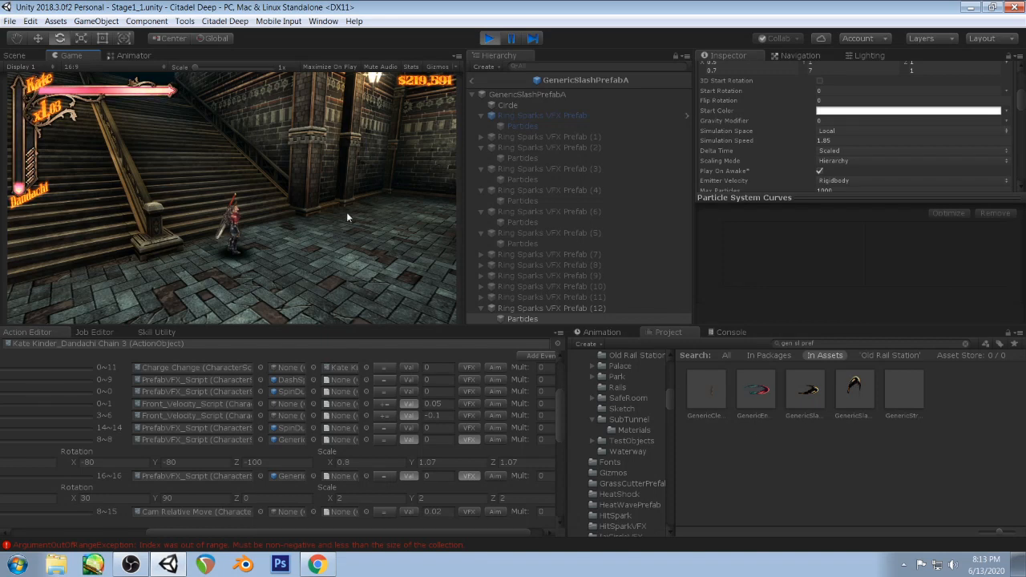
pyautogui.click(490, 40)
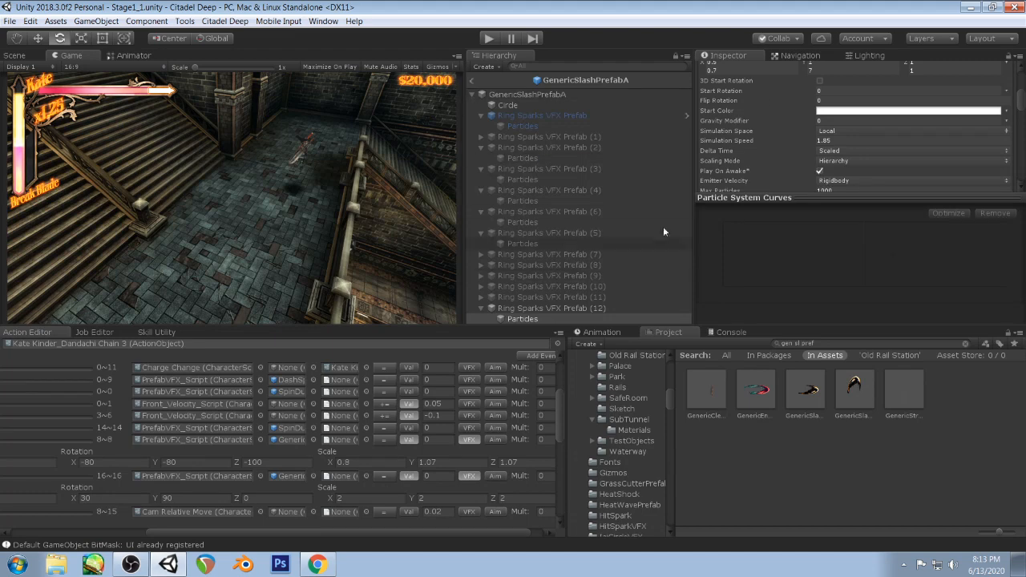
pyautogui.click(728, 71)
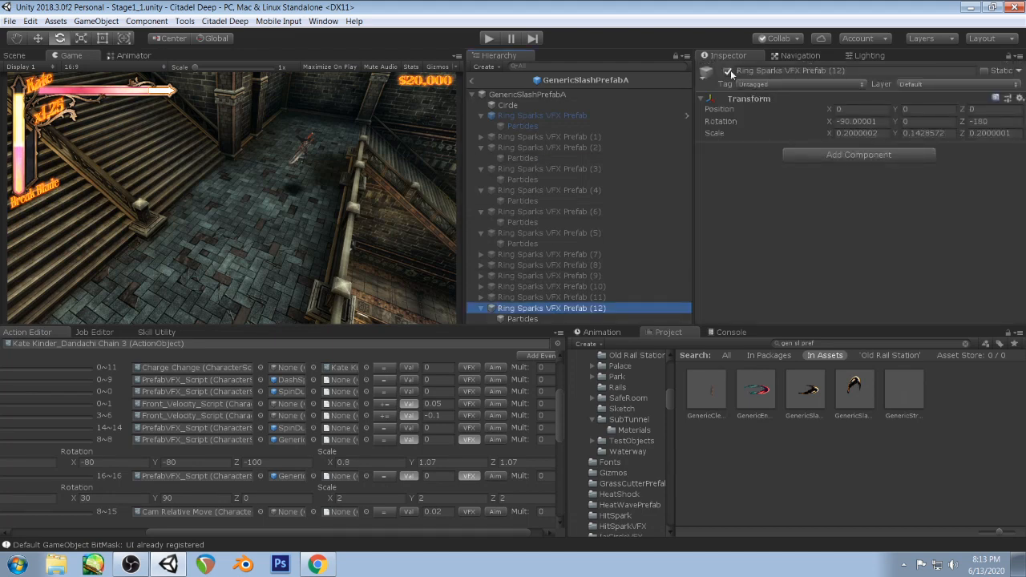
pyautogui.click(487, 39)
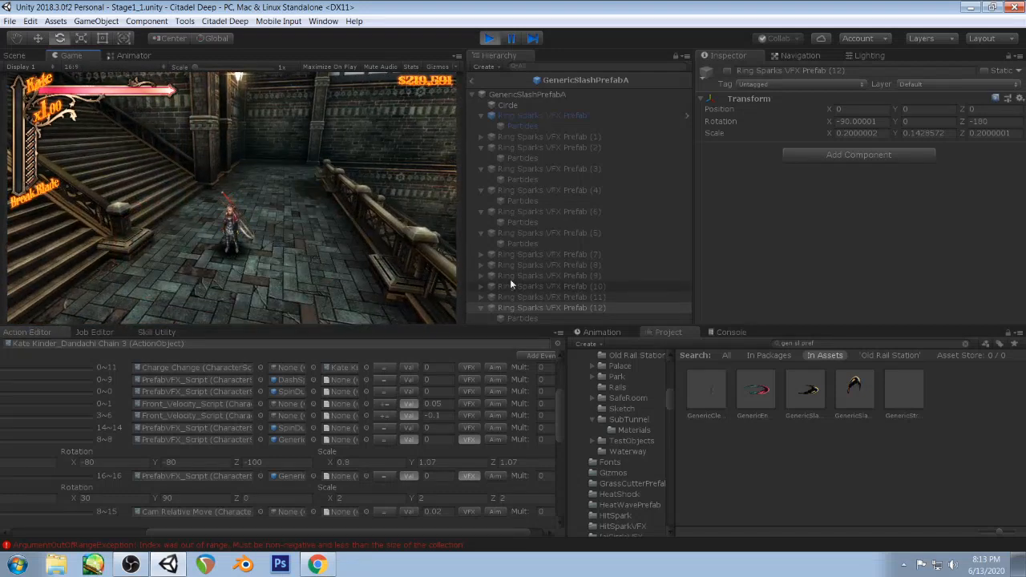
pyautogui.click(728, 71)
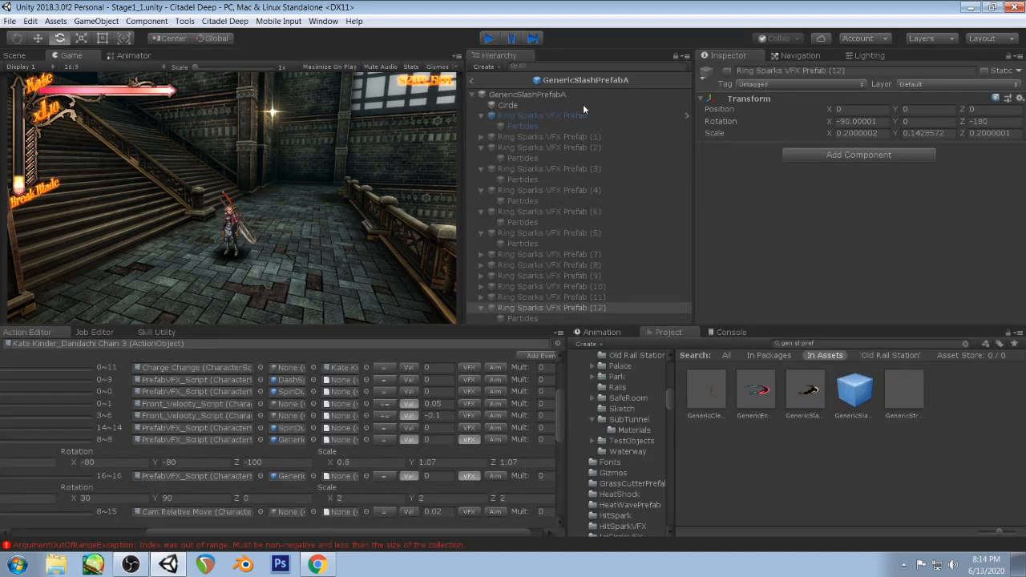
# - Check the live stream status in OBS and return to Unity
pyautogui.click(135, 566)
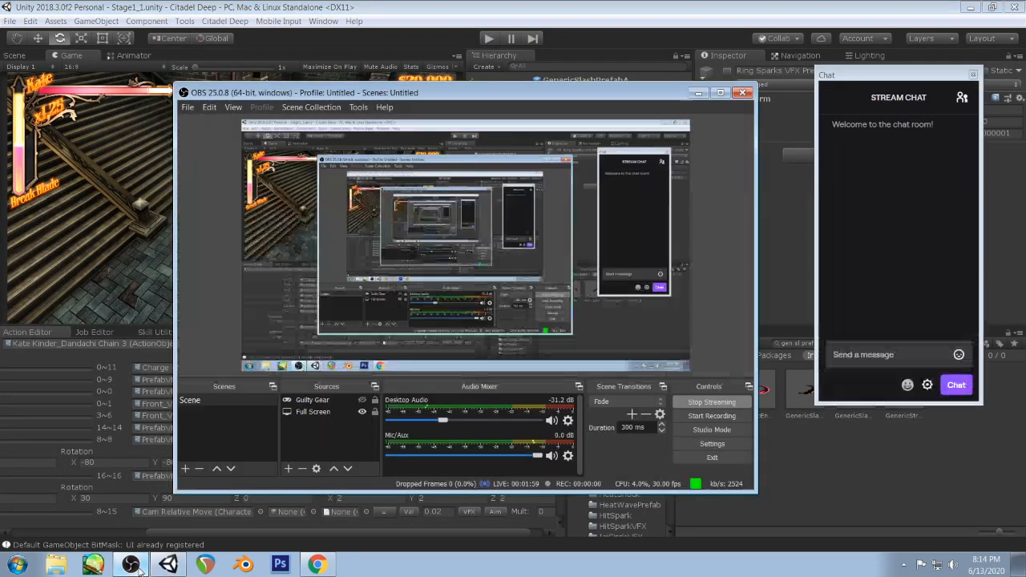
pyautogui.click(611, 5)
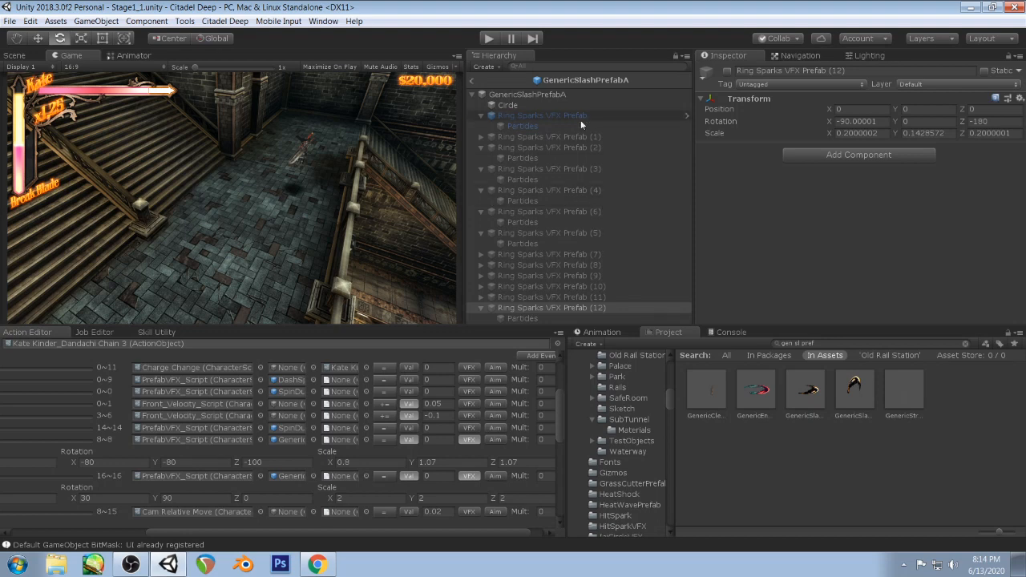
# - Show GenericSlashPrefabA in the scene and preview the GenericSlashAni4 animation on its Circle object
pyautogui.click(16, 55)
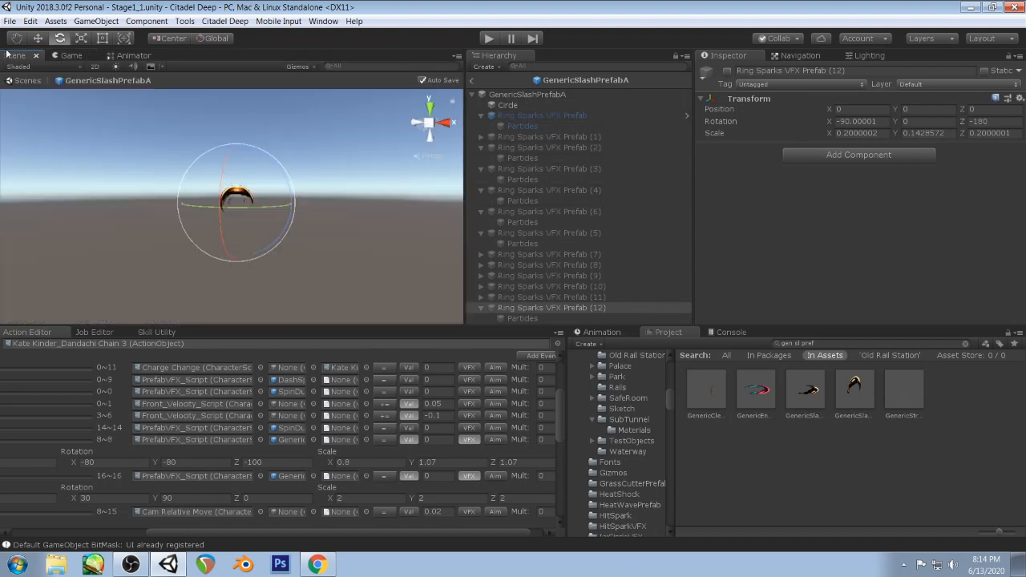
pyautogui.click(524, 97)
pyautogui.moveTo(321, 174); pyautogui.dragTo(265, 190, button='right')
pyautogui.press('f')
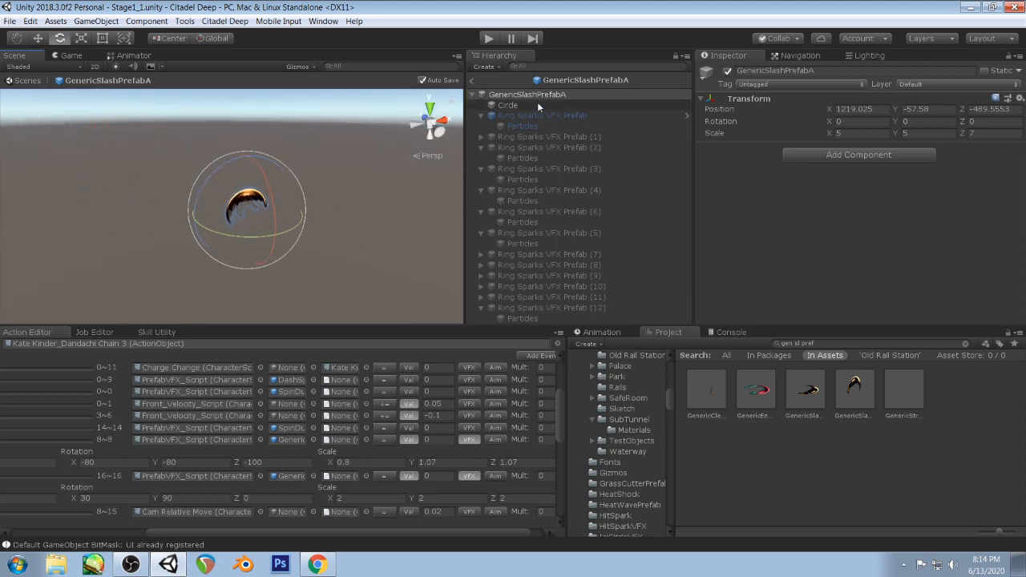
pyautogui.click(600, 332)
pyautogui.click(508, 106)
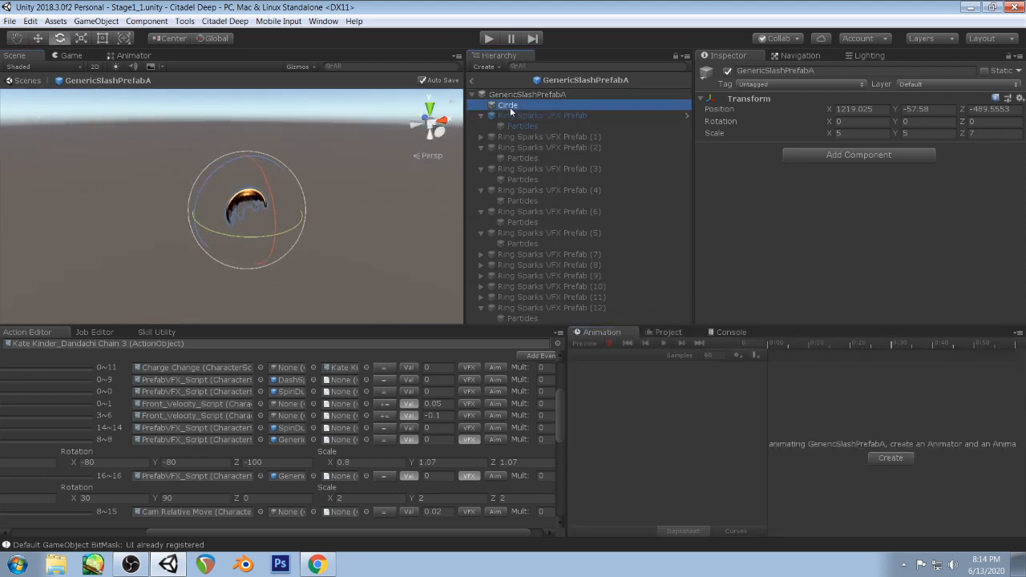
pyautogui.click(663, 342)
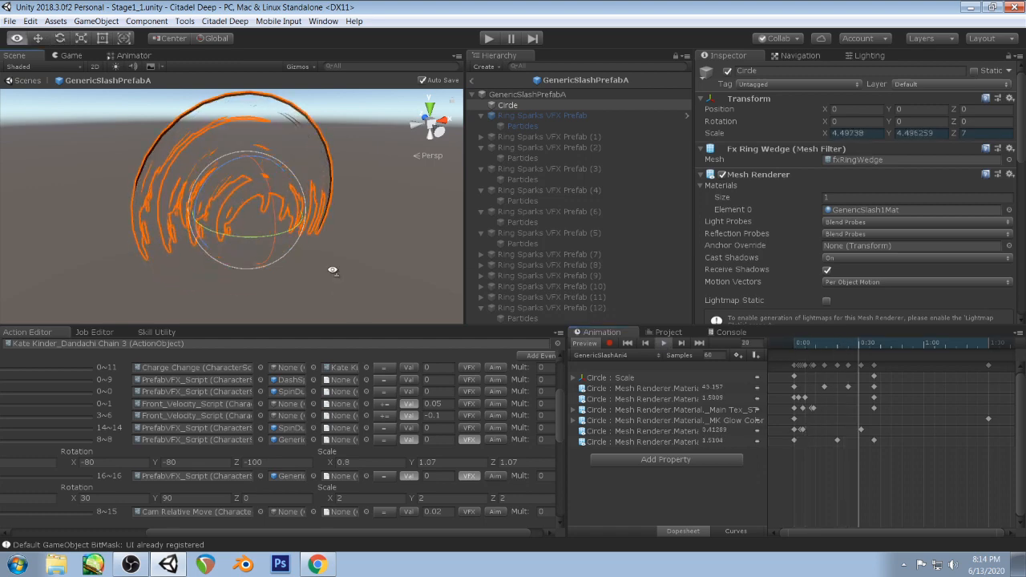
# - Examine the slash arc from several angles and scrub its animation to frame 12
pyautogui.scroll(-5, 387, 185)
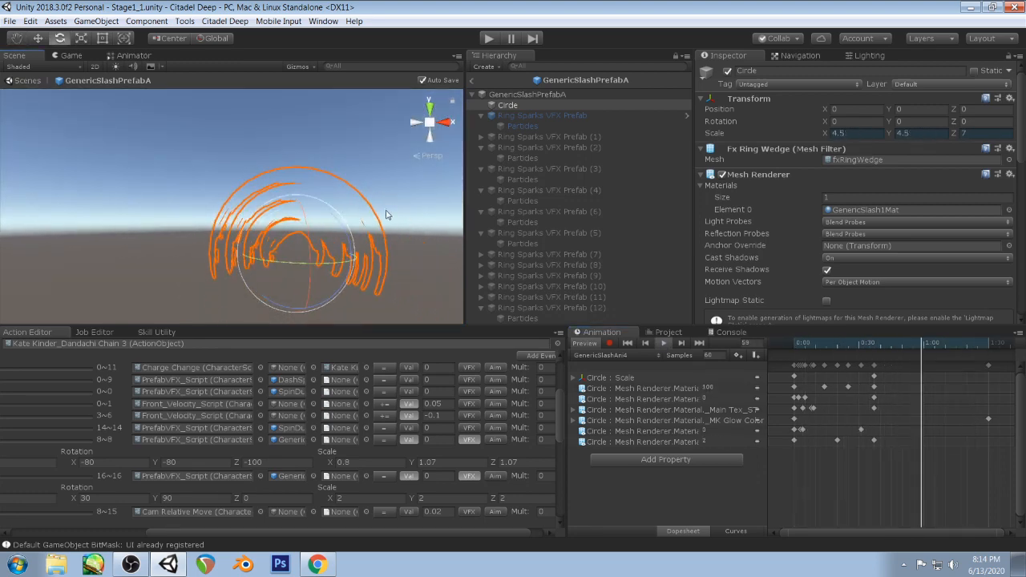
pyautogui.click(350, 111)
pyautogui.keyDown('alt'); pyautogui.moveTo(375, 140); pyautogui.dragTo(347, 141); pyautogui.keyUp('alt')
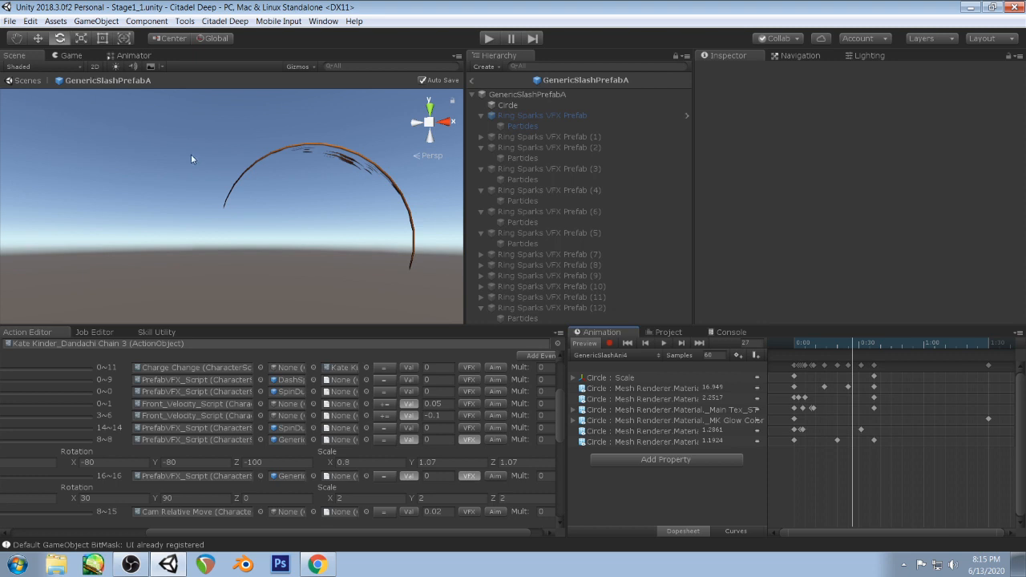
pyautogui.moveTo(195, 157); pyautogui.dragTo(357, 215, button='right')
pyautogui.moveTo(361, 215); pyautogui.dragTo(396, 231, button='middle')
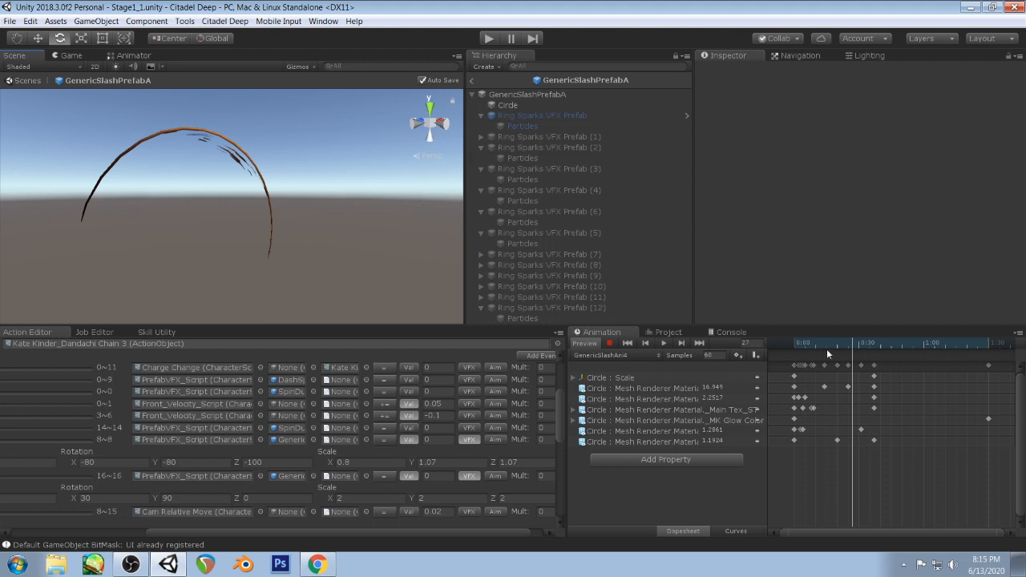
pyautogui.moveTo(827, 349); pyautogui.dragTo(819, 350)
pyautogui.moveTo(396, 197); pyautogui.dragTo(276, 197, button='right')
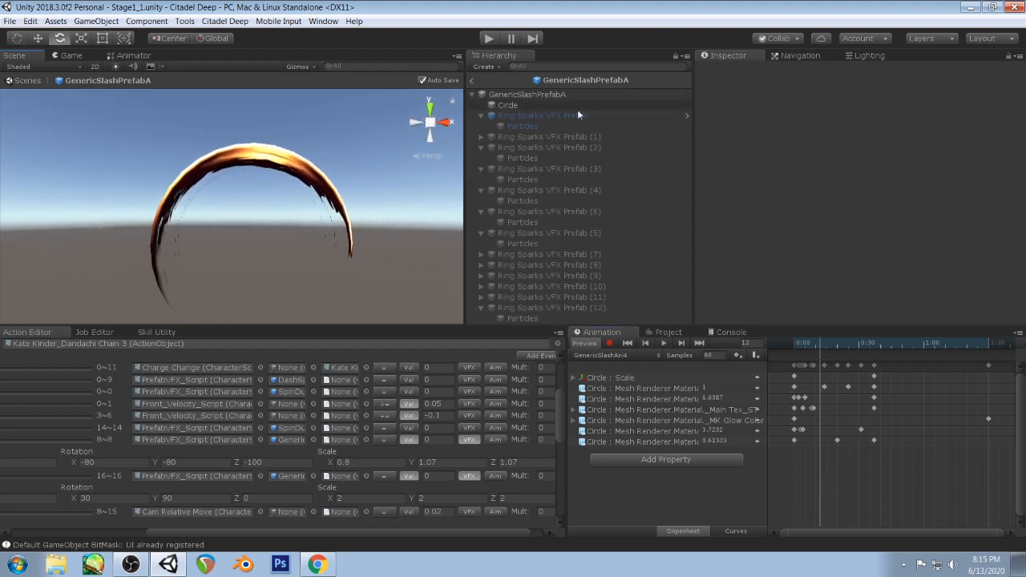
# - Create an empty child object under GenericSlashPrefabA and name it "Tutorial Ring Sparks"
pyautogui.click(526, 93)
pyautogui.rightClick(533, 94)
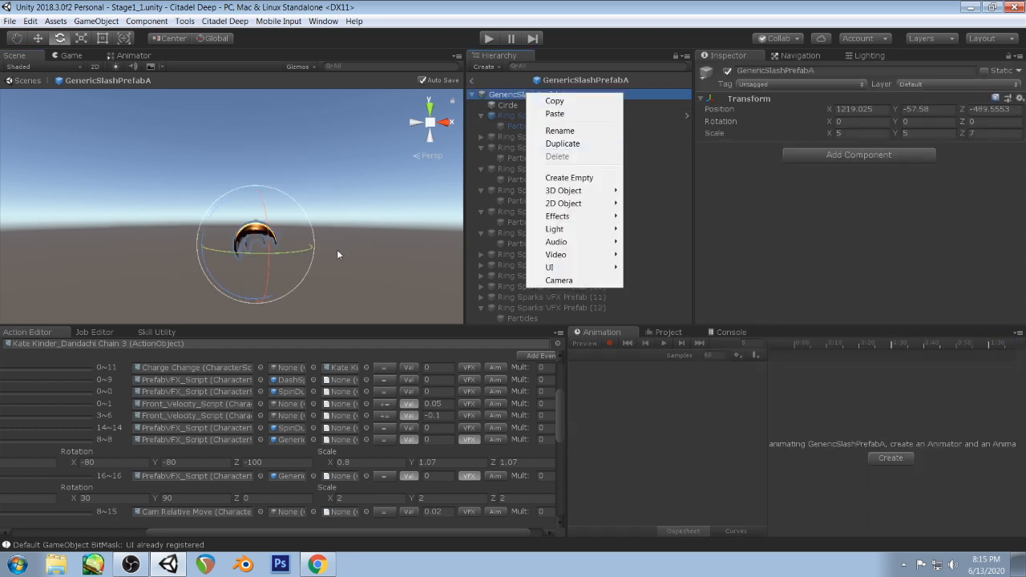
pyautogui.click(327, 147)
pyautogui.rightClick(528, 97)
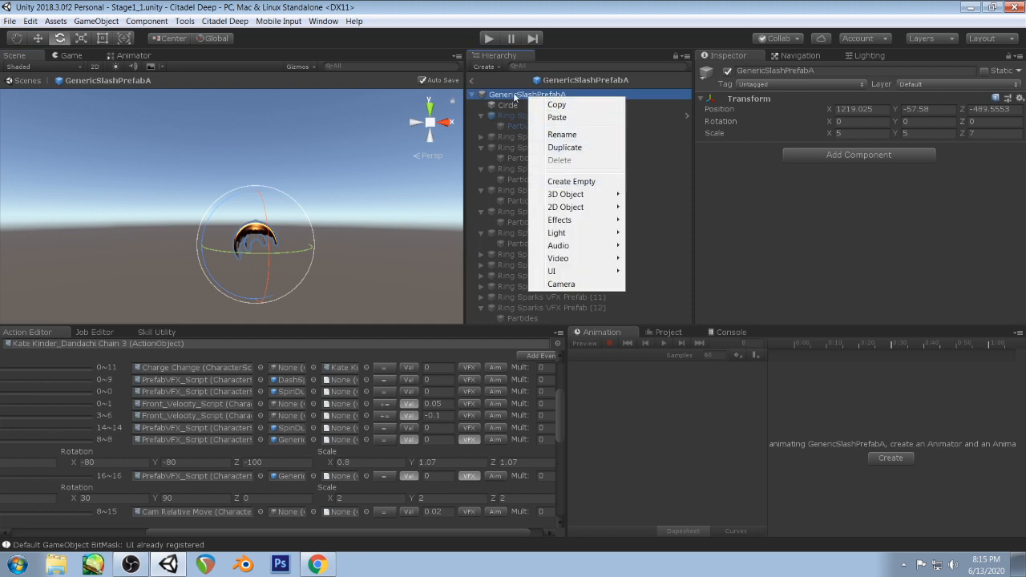
pyautogui.click(566, 183)
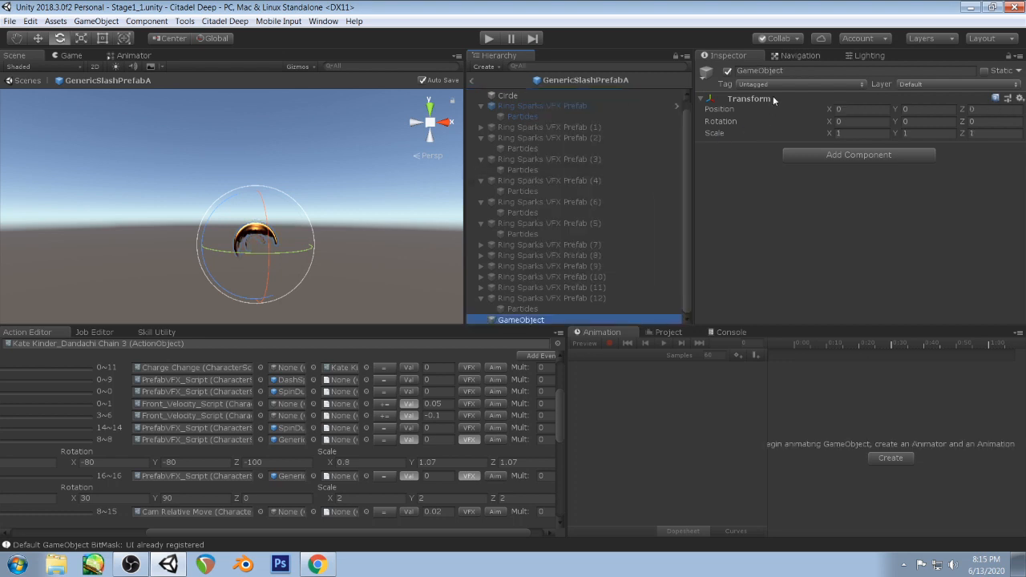
pyautogui.click(798, 71)
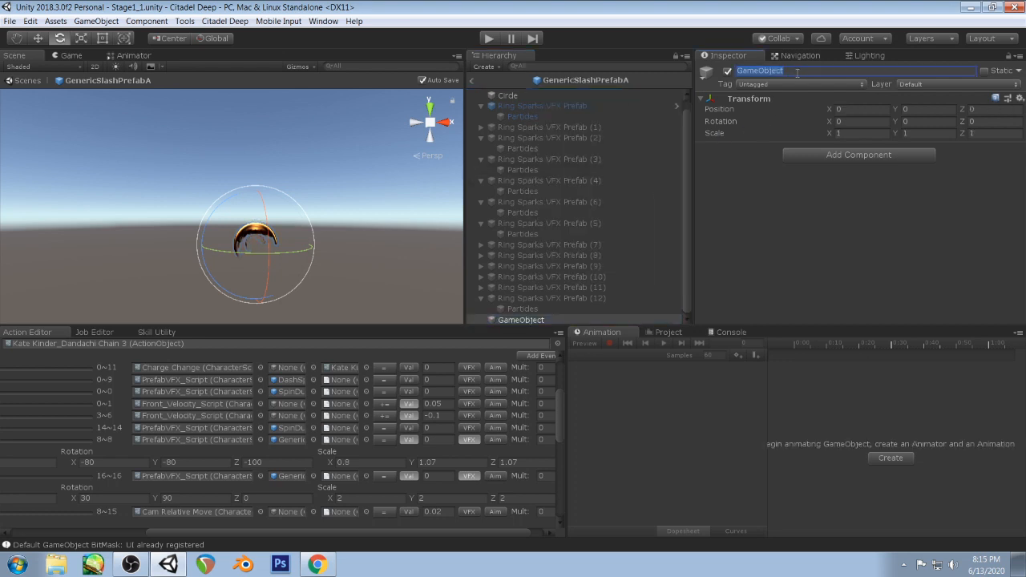
pyautogui.write('Tutorial Ring Sparks')
pyautogui.press('Return')
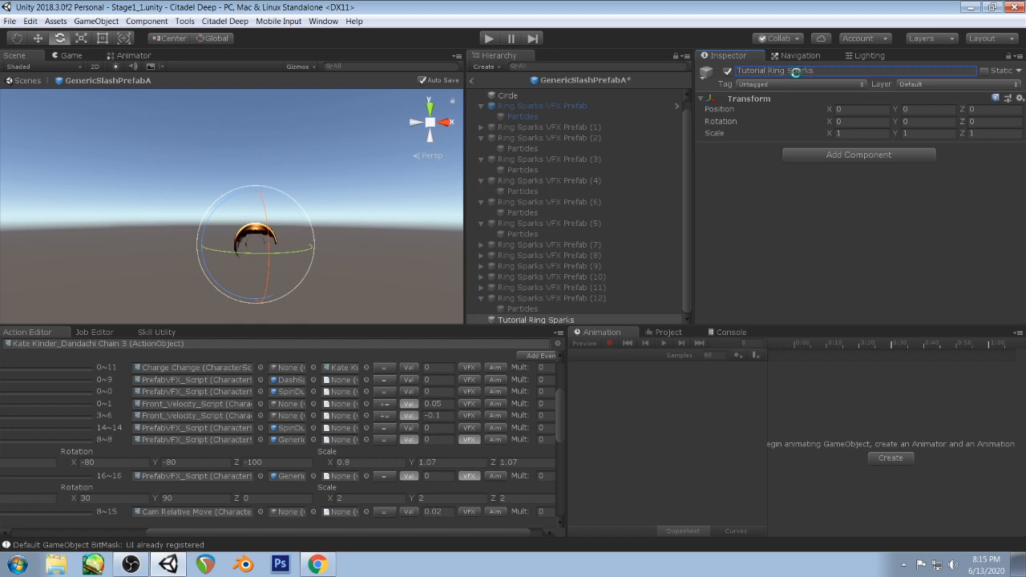
# - Create an empty child object under Tutorial Ring Sparks and name it "Particles"
pyautogui.click(517, 320)
pyautogui.rightClick(522, 321)
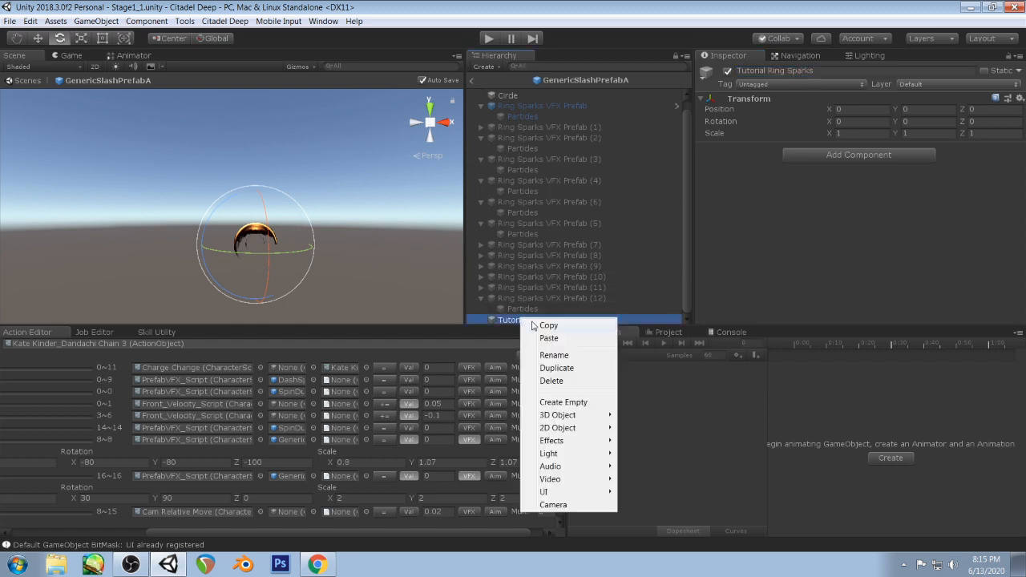
pyautogui.click(564, 402)
pyautogui.click(801, 70)
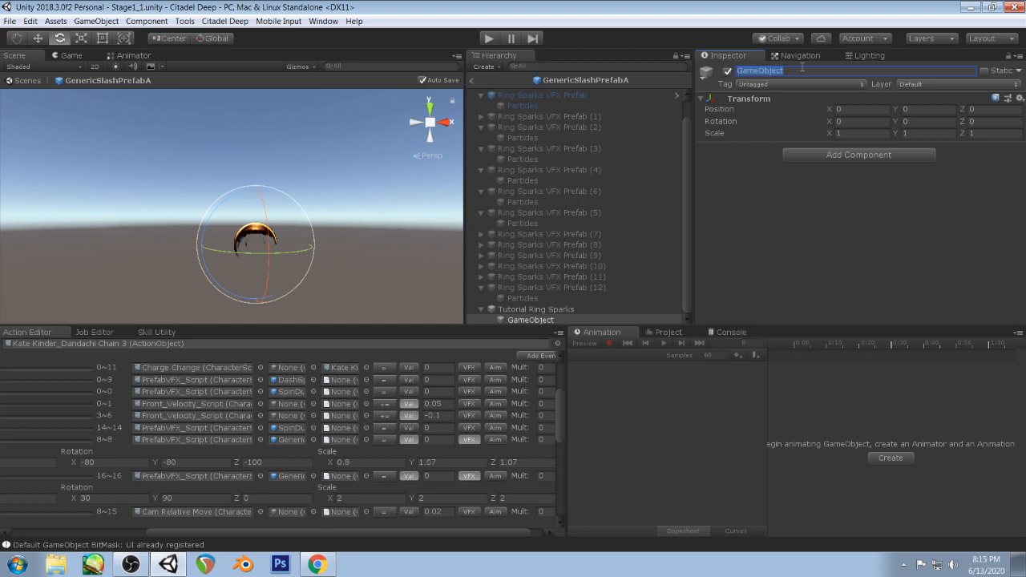
pyautogui.write('Particles')
pyautogui.press('Return')
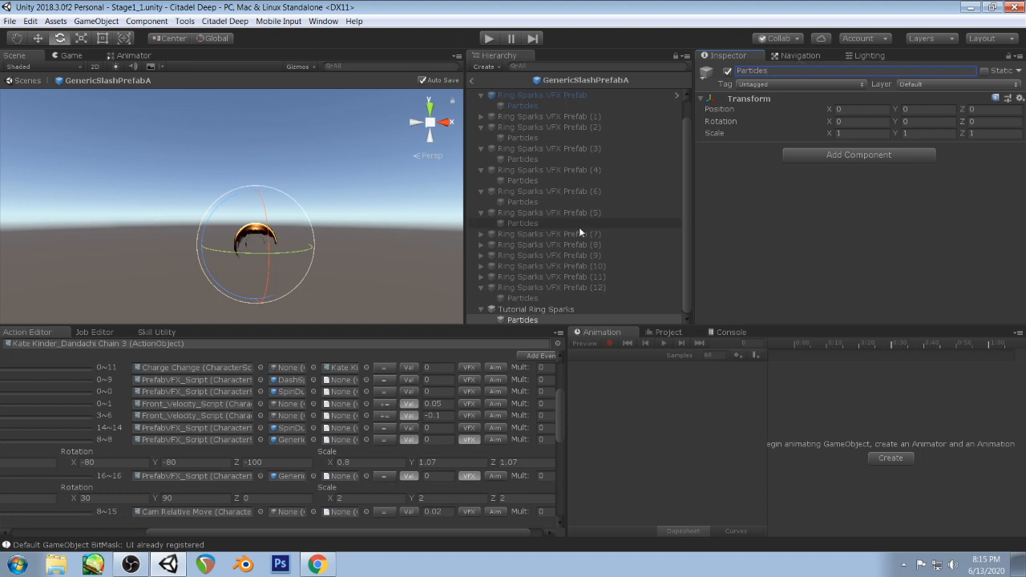
# - Add a Particle System component to the Particles object and view its emission beside the slash arc
pyautogui.click(805, 154)
pyautogui.write('part')
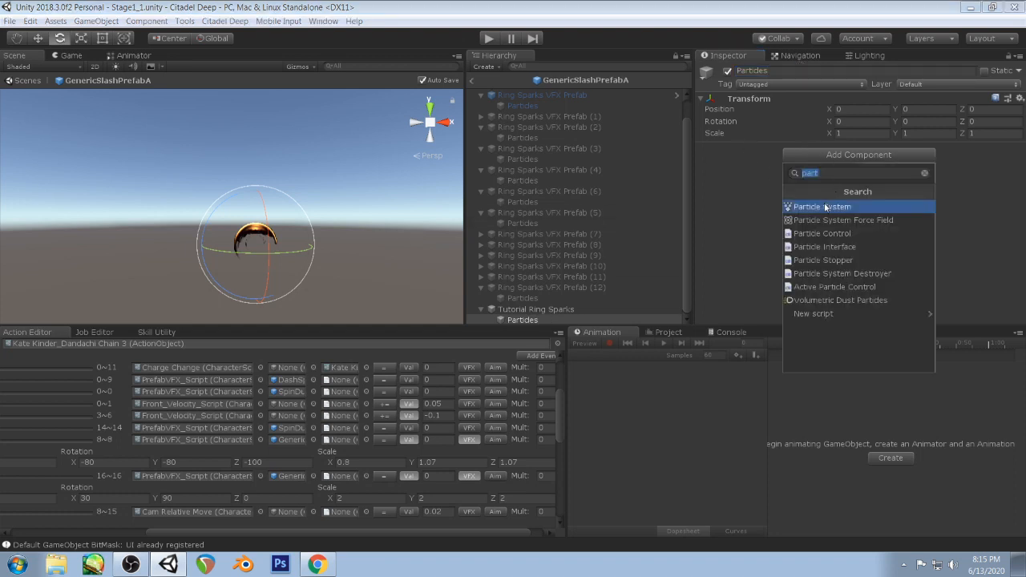
pyautogui.press('Return')
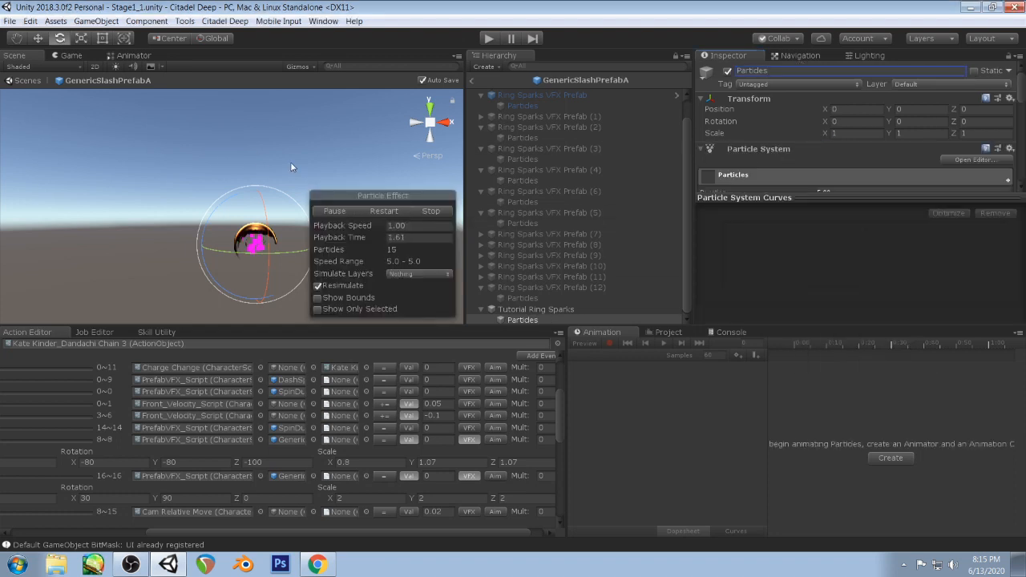
pyautogui.moveTo(264, 167); pyautogui.dragTo(240, 152, button='middle')
pyautogui.scroll(4, 253, 165)
pyautogui.moveTo(254, 165); pyautogui.dragTo(208, 188, button='right')
pyautogui.moveTo(209, 188); pyautogui.dragTo(373, 219, button='middle')
pyautogui.keyDown('alt'); pyautogui.moveTo(161, 213); pyautogui.dragTo(243, 174); pyautogui.keyUp('alt')
pyautogui.moveTo(243, 174); pyautogui.dragTo(211, 153, button='right')
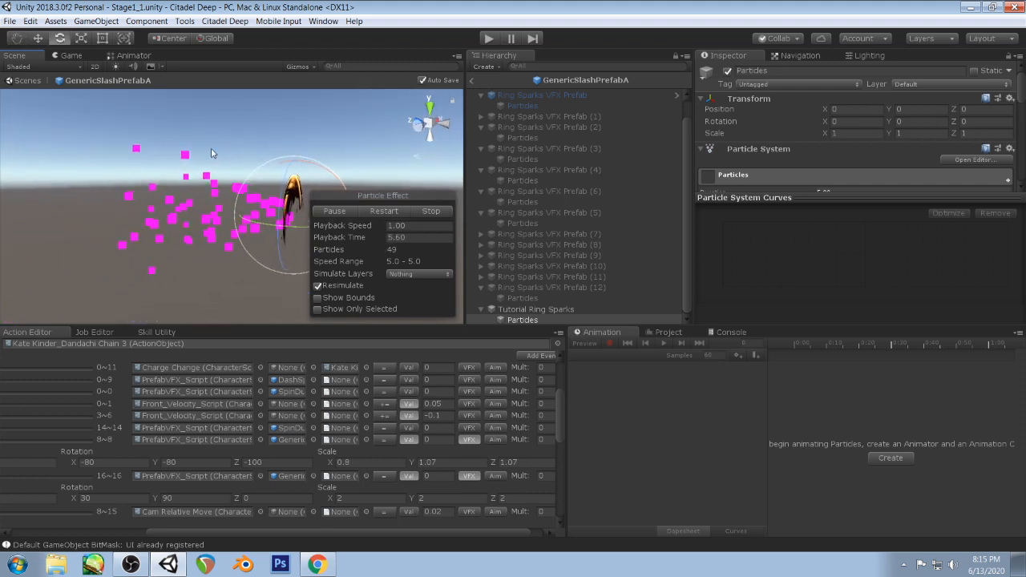
pyautogui.moveTo(212, 153); pyautogui.dragTo(121, 155, button='middle')
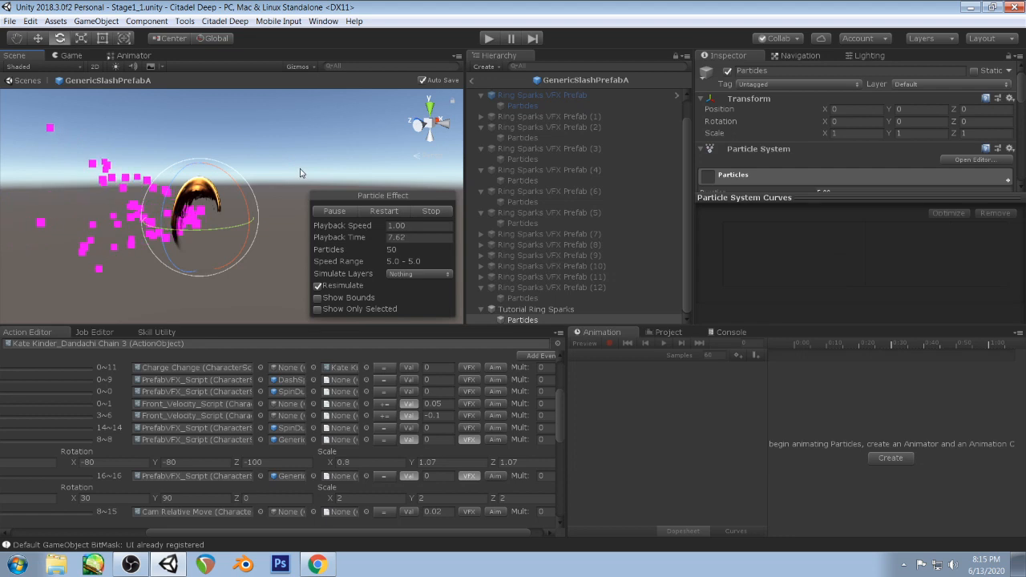
# - Set the particle emission's Rate over Time to 0 and add a burst of 30 particles at time 0
pyautogui.moveTo(757, 198); pyautogui.dragTo(761, 264)
pyautogui.scroll(-3, 822, 144)
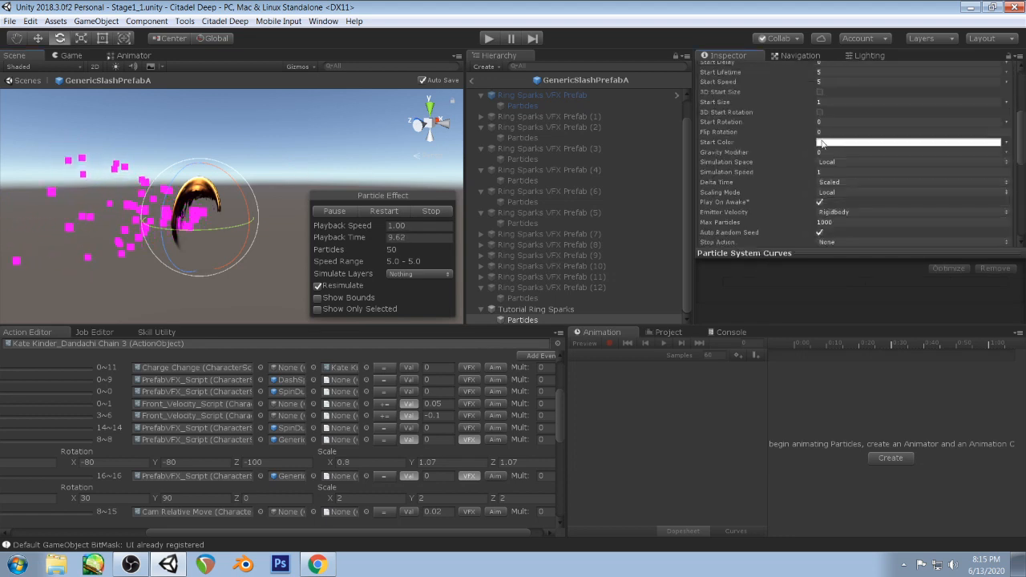
pyautogui.scroll(-5, 821, 139)
pyautogui.click(794, 113)
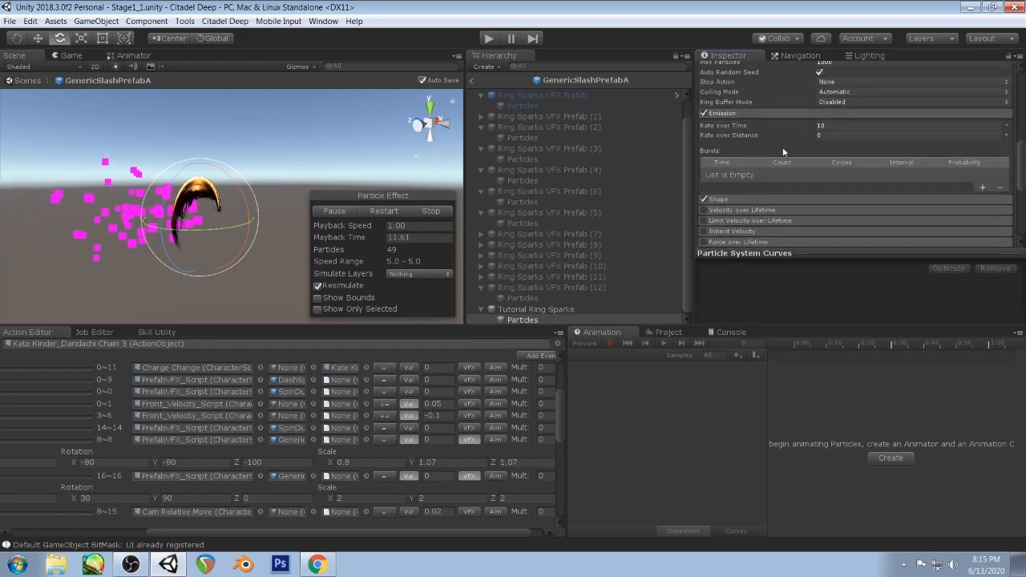
pyautogui.click(846, 125)
pyautogui.write('0')
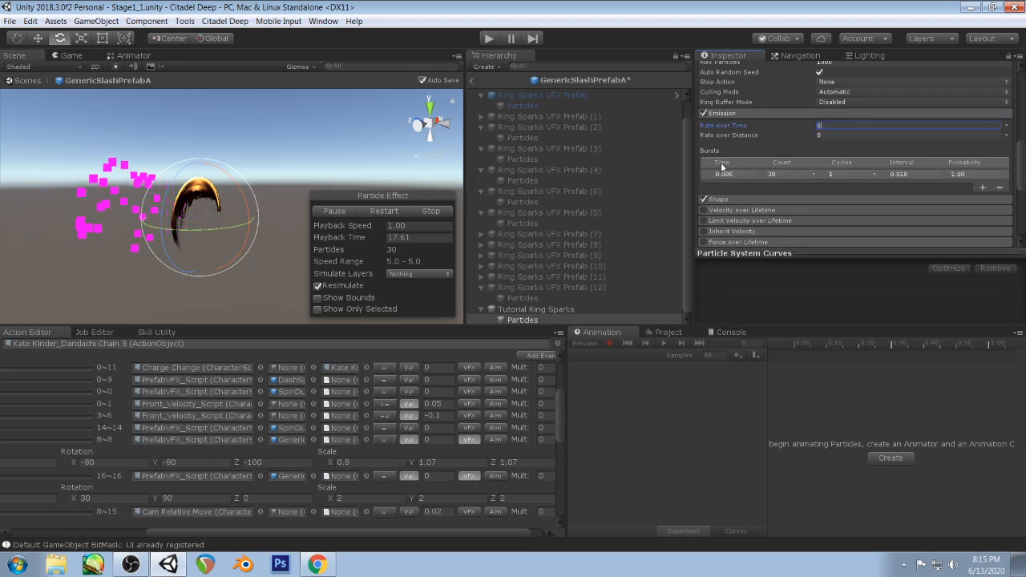
# - Set the particle system's Duration to 1 and its Start Lifetime to 1
pyautogui.scroll(8, 838, 125)
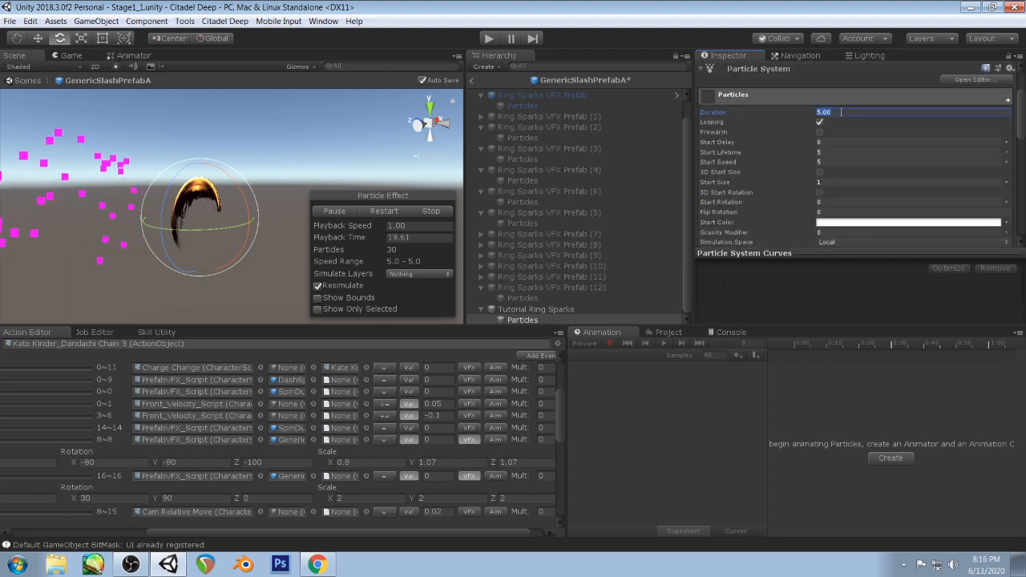
pyautogui.click(865, 152)
pyautogui.write('1')
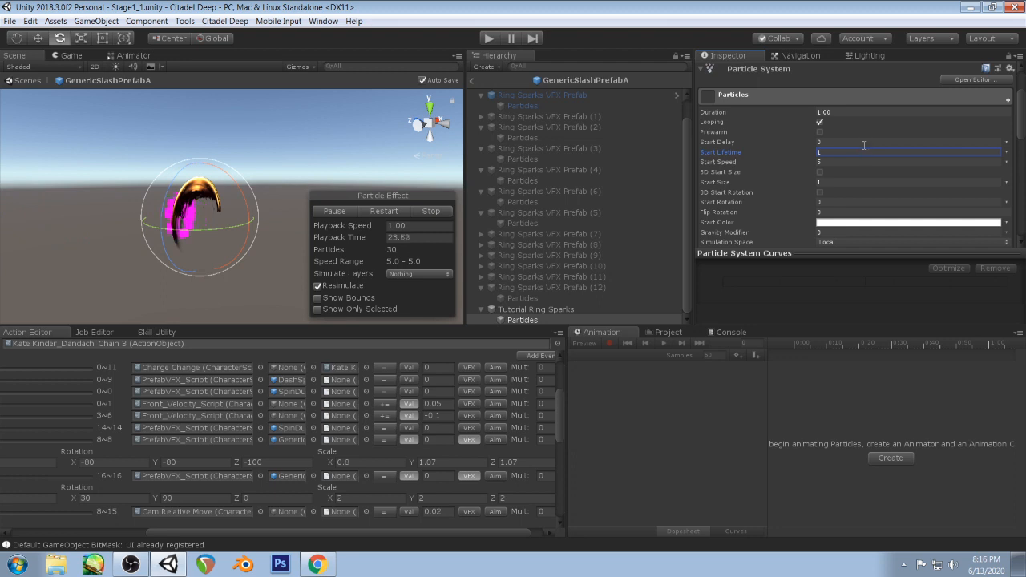
# - Expand the Shape module of the Particles system and view its cone emitter beside the slash arc
pyautogui.scroll(-8, 851, 145)
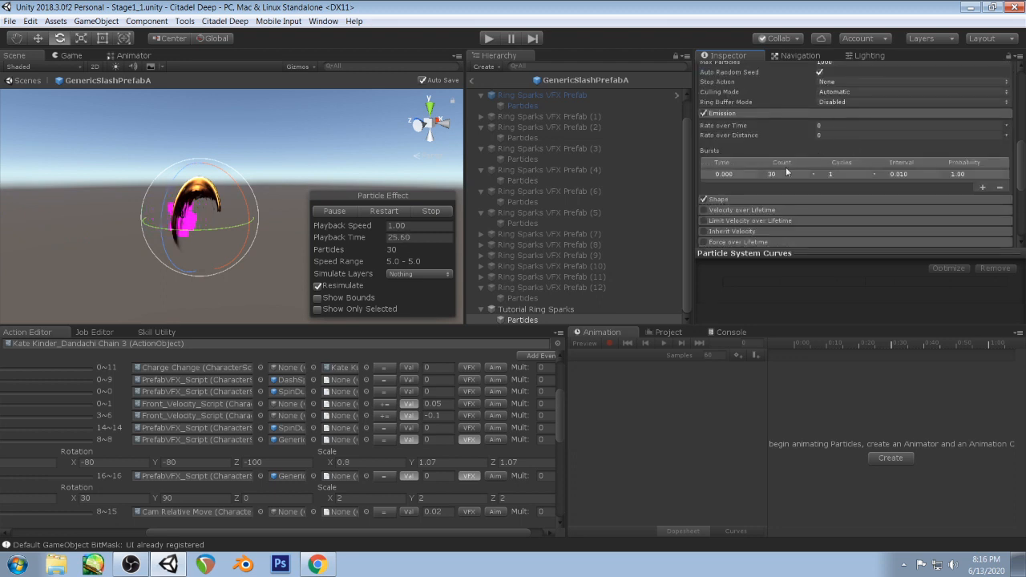
pyautogui.click(731, 199)
pyautogui.scroll(-3, 802, 160)
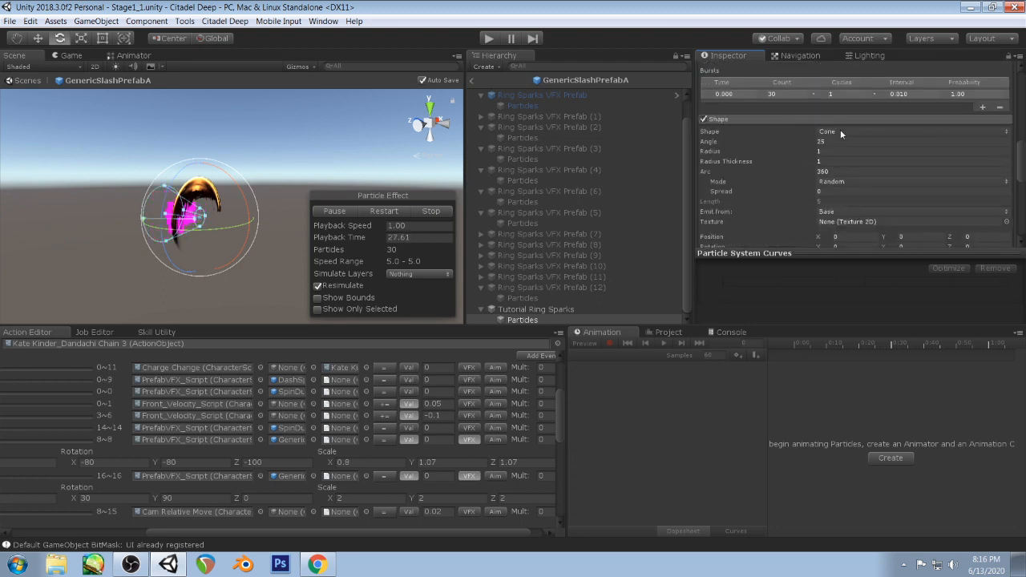
pyautogui.click(840, 131)
pyautogui.click(289, 134)
pyautogui.keyDown('alt'); pyautogui.moveTo(290, 134); pyautogui.dragTo(326, 134); pyautogui.keyUp('alt')
pyautogui.press('e')
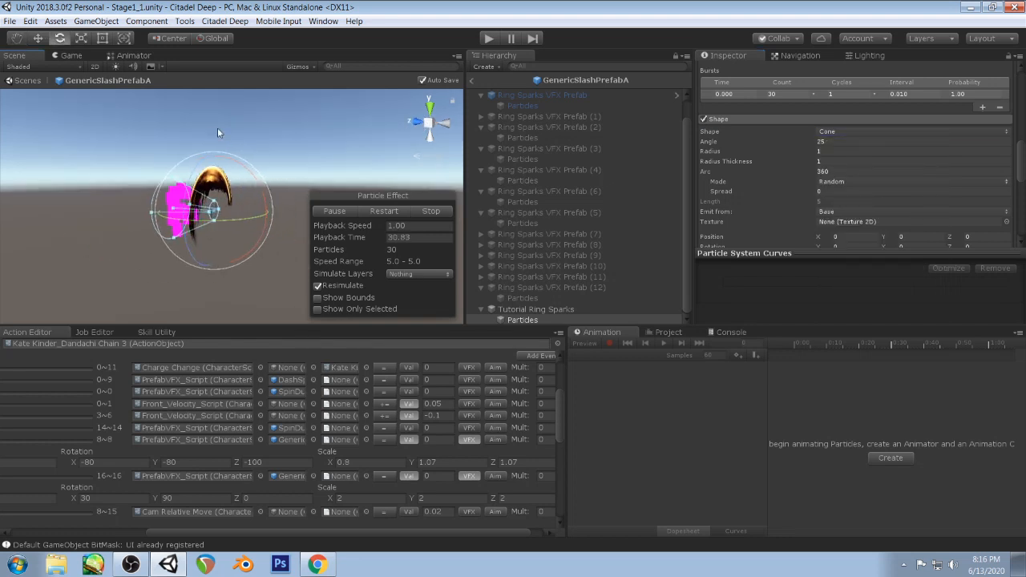
# - Preview the Circle object's slash animation at frame 11 and examine the expanded arc around the particles from the front
pyautogui.scroll(1, 566, 113)
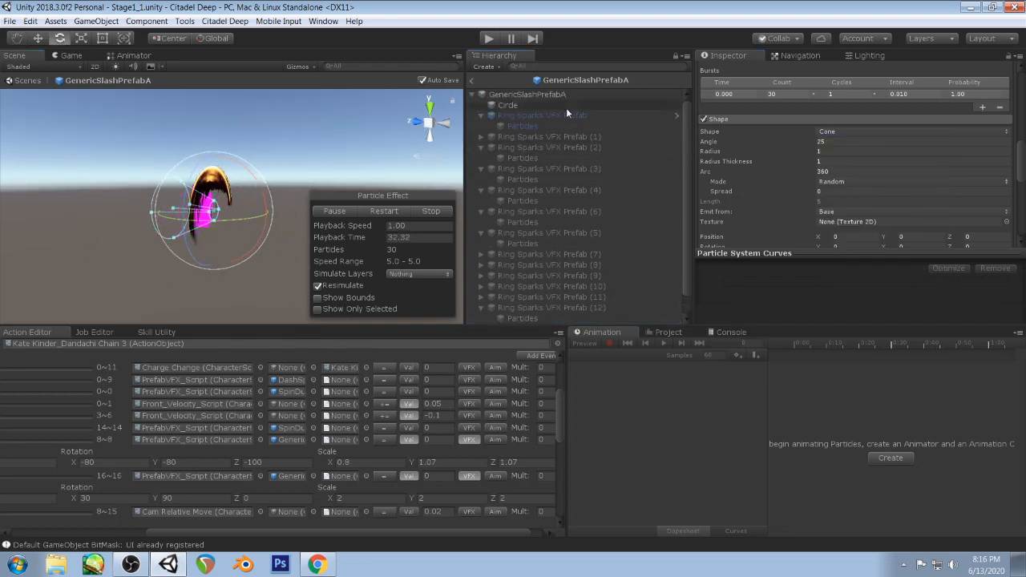
pyautogui.click(514, 105)
pyautogui.moveTo(794, 342); pyautogui.dragTo(819, 344)
pyautogui.scroll(-5, 357, 216)
pyautogui.moveTo(357, 216); pyautogui.dragTo(247, 203, button='right')
pyautogui.keyDown('alt'); pyautogui.moveTo(248, 204); pyautogui.dragTo(195, 190); pyautogui.keyUp('alt')
pyautogui.scroll(-1, 688, 131)
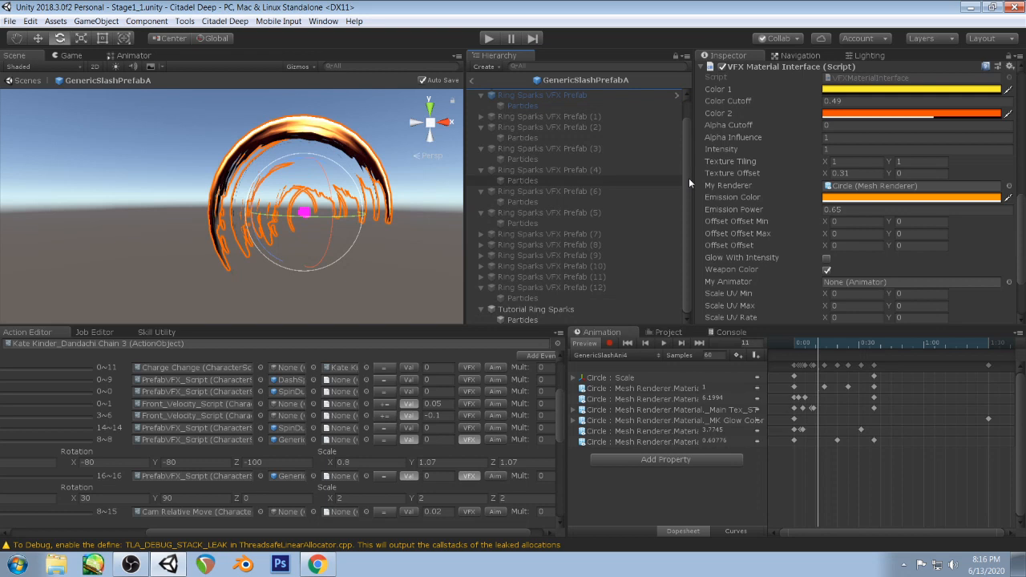
# - Try to enlarge the cone emitter's radius towards the slash arc, with the Circle animation previewed at frame 10, and undo it
pyautogui.click(514, 318)
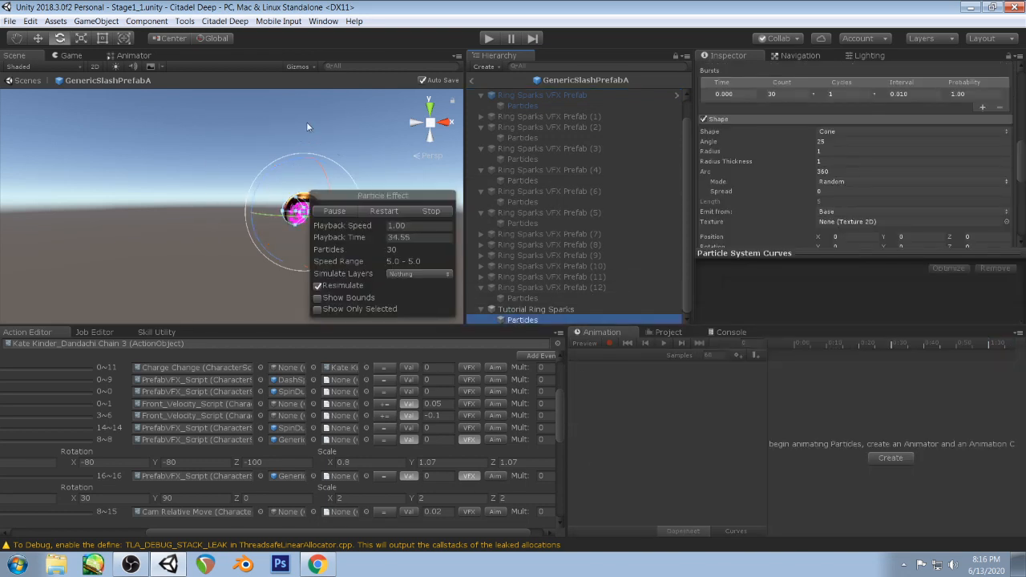
pyautogui.click(559, 309)
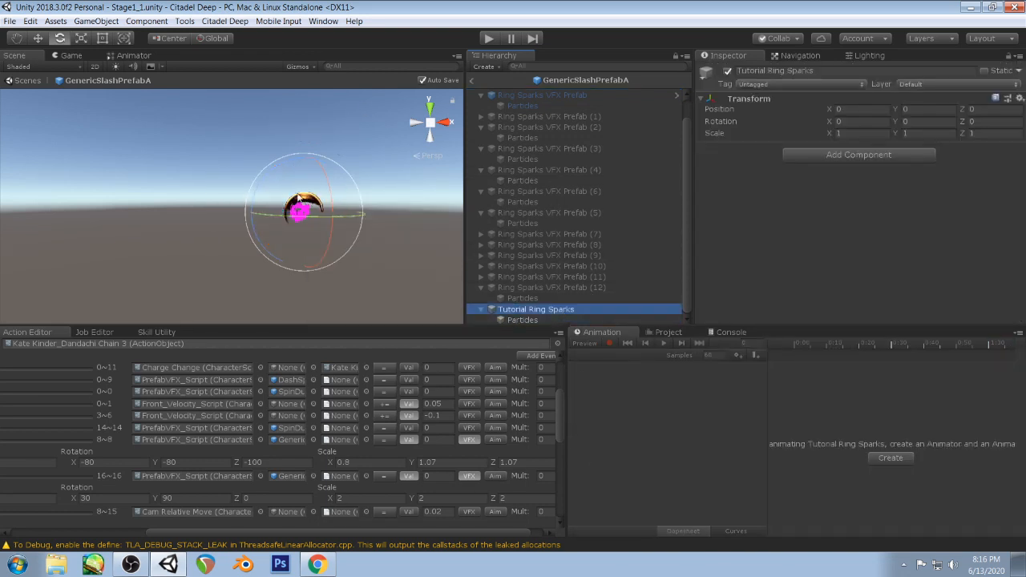
pyautogui.click(520, 319)
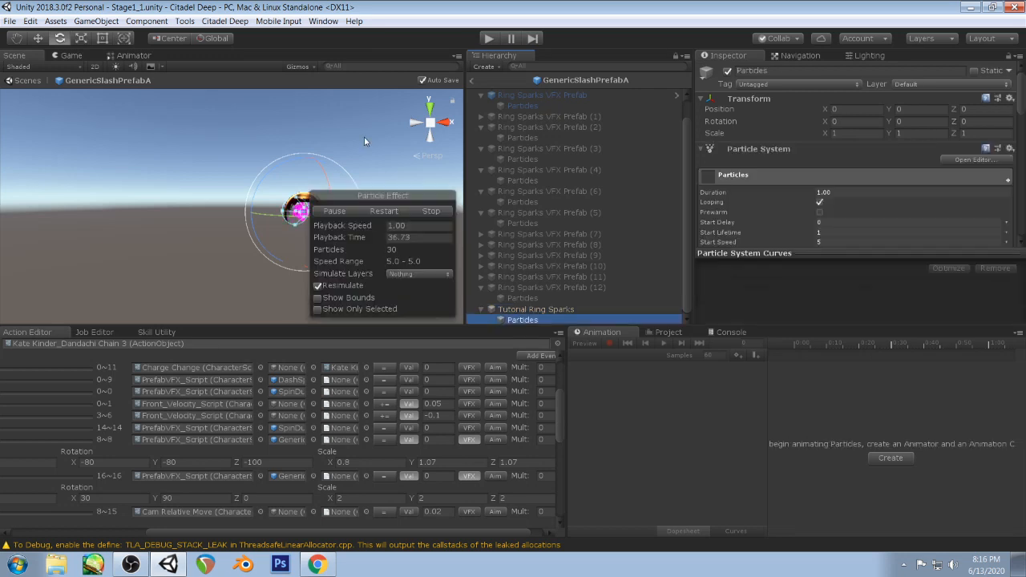
pyautogui.scroll(1, 514, 115)
pyautogui.click(514, 105)
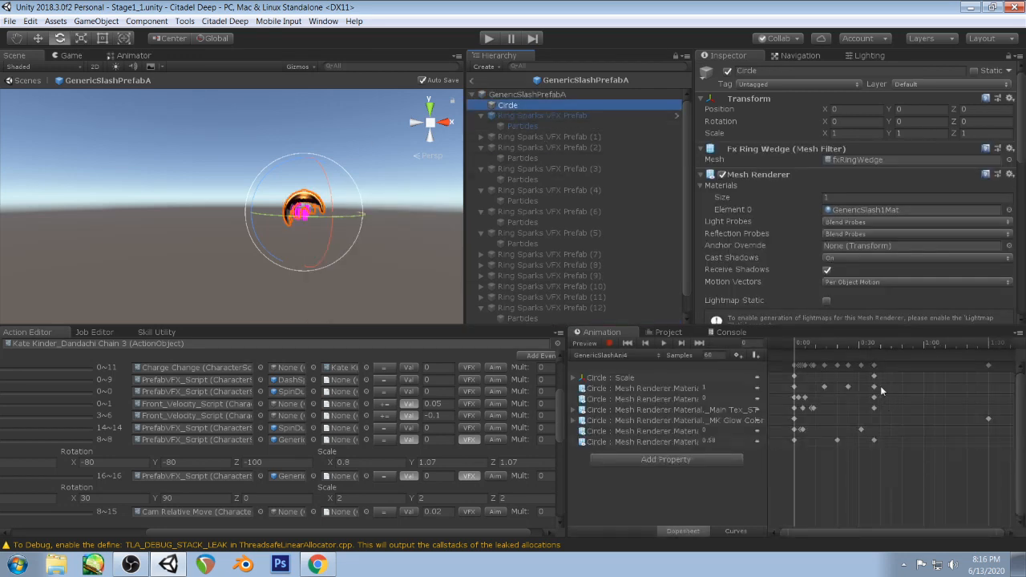
pyautogui.click(817, 347)
pyautogui.scroll(-1, 594, 211)
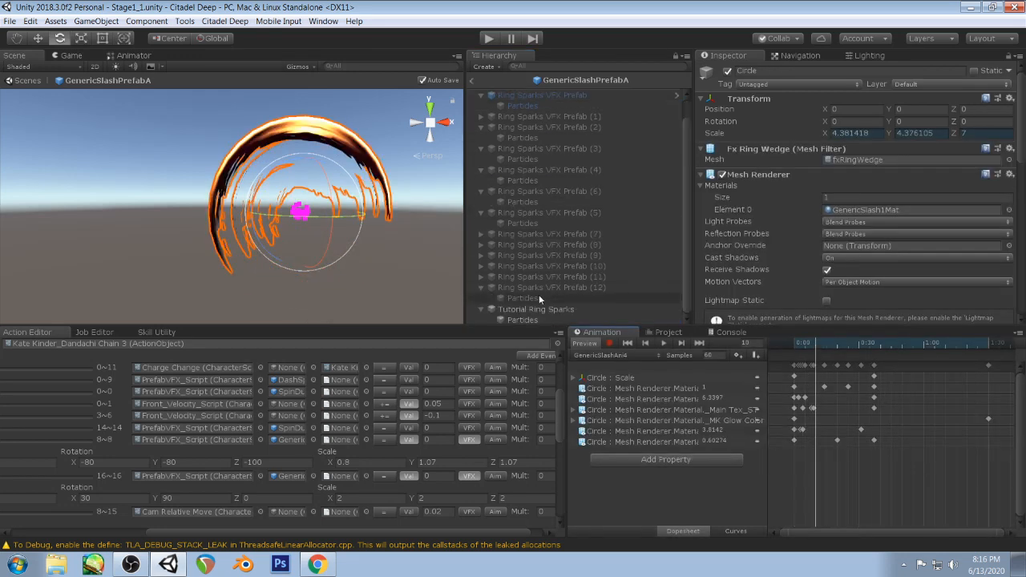
pyautogui.keyDown('ctrl'); pyautogui.click(519, 319); pyautogui.keyUp('ctrl')
pyautogui.moveTo(382, 143); pyautogui.dragTo(401, 157, button='right')
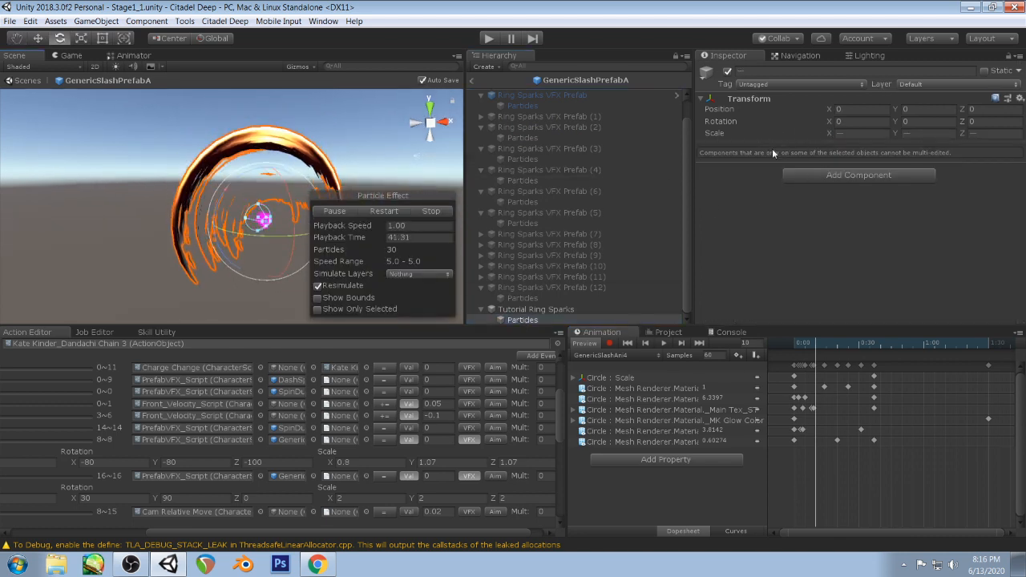
pyautogui.moveTo(259, 205); pyautogui.dragTo(293, 133)
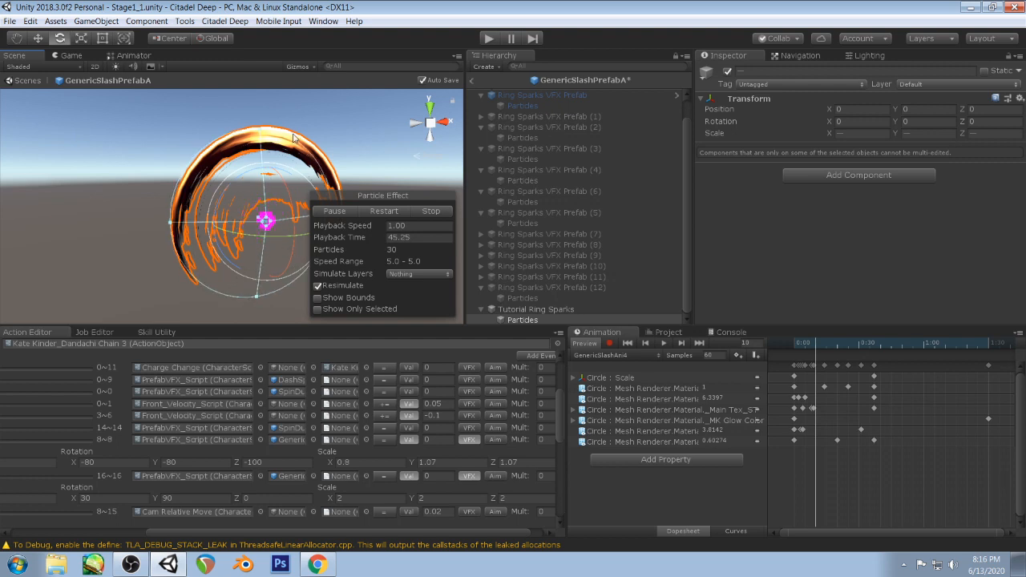
pyautogui.hotkey('ctrl', 'z')
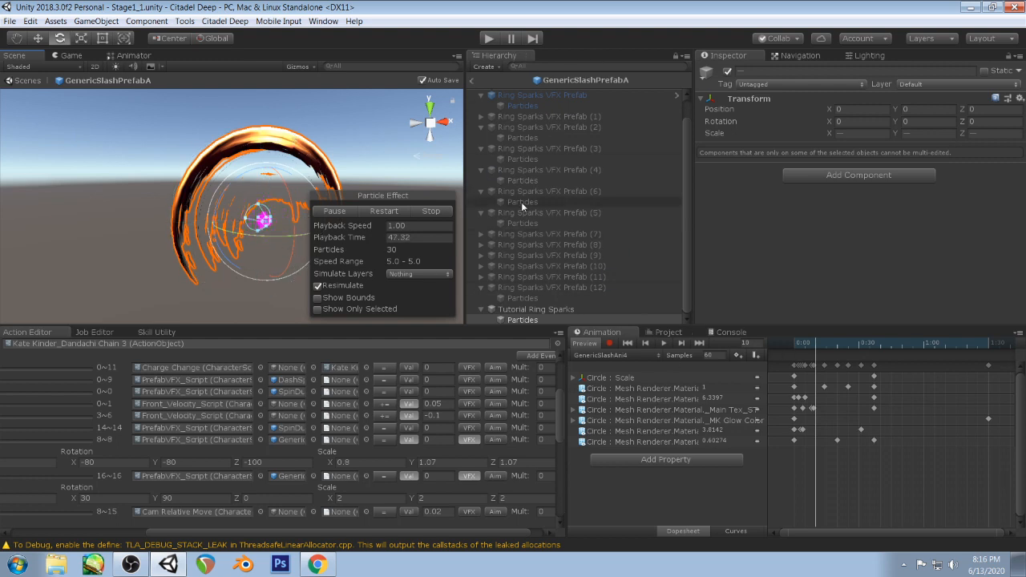
# - Change the emission shape of the Particles object under Tutorial Ring Sparks to Circle
pyautogui.click(522, 319)
pyautogui.scroll(-10, 818, 180)
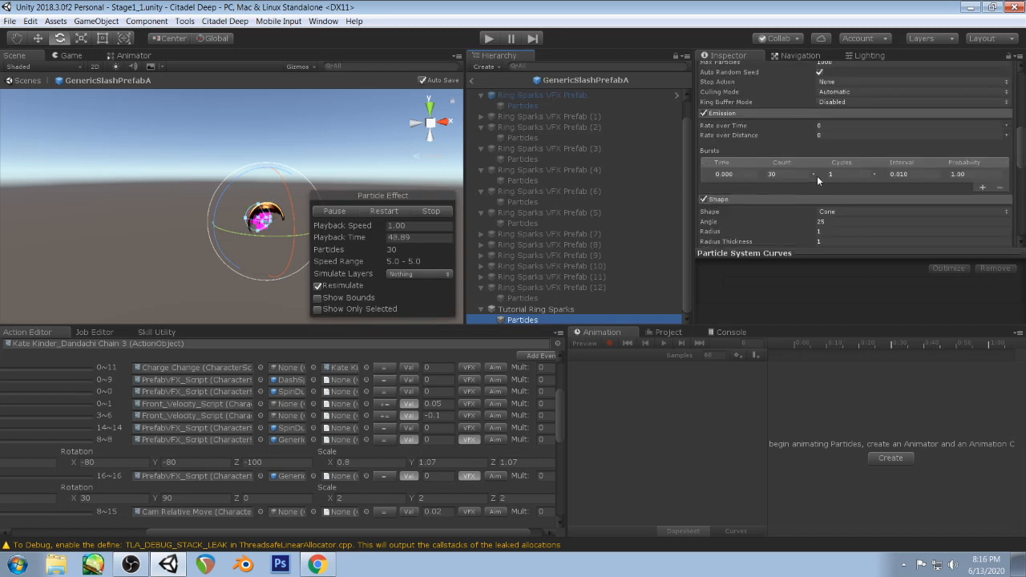
pyautogui.scroll(-4, 818, 180)
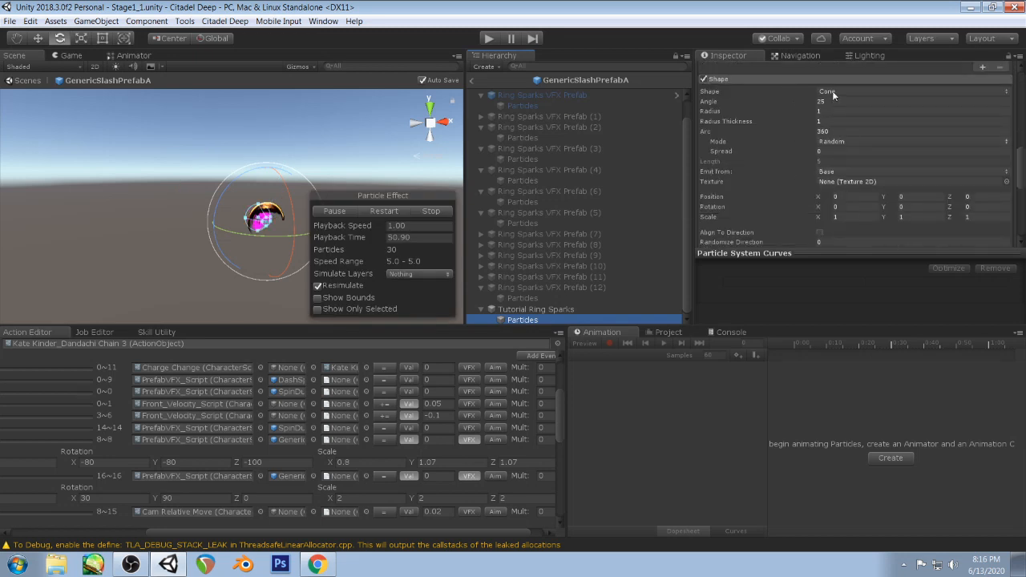
pyautogui.moveTo(233, 171); pyautogui.dragTo(296, 144, button='right')
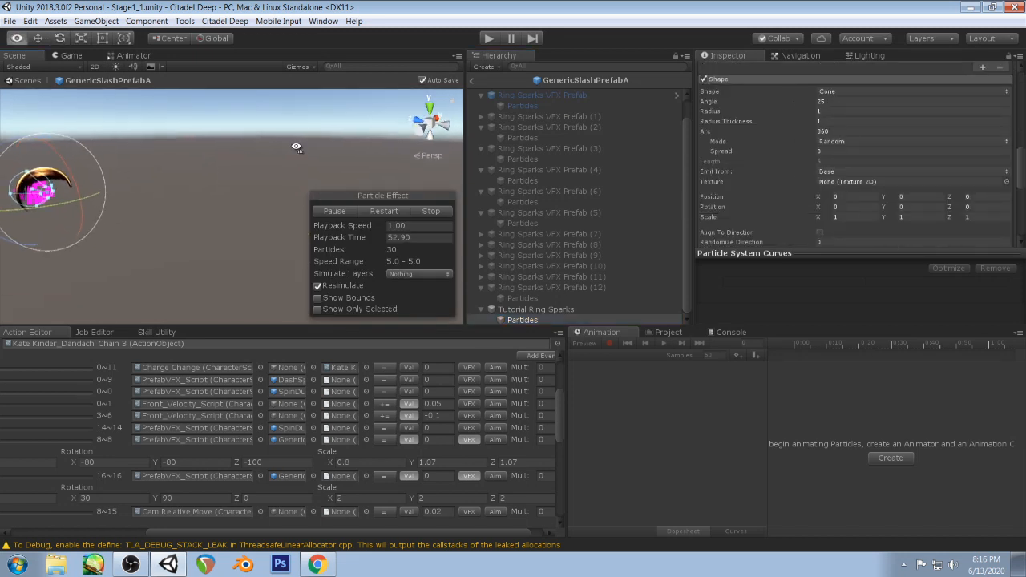
pyautogui.moveTo(296, 144); pyautogui.dragTo(367, 160, button='middle')
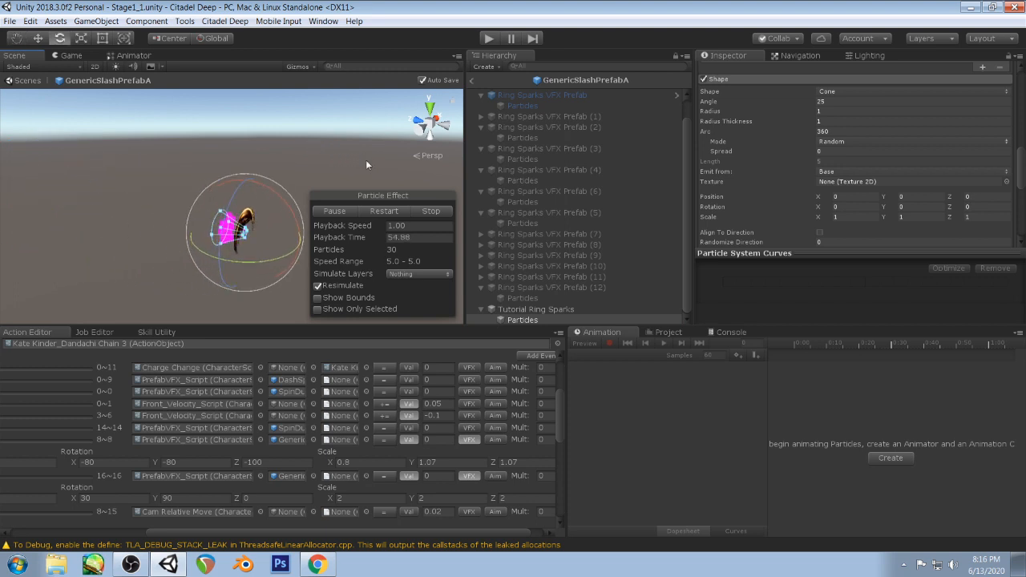
pyautogui.click(849, 91)
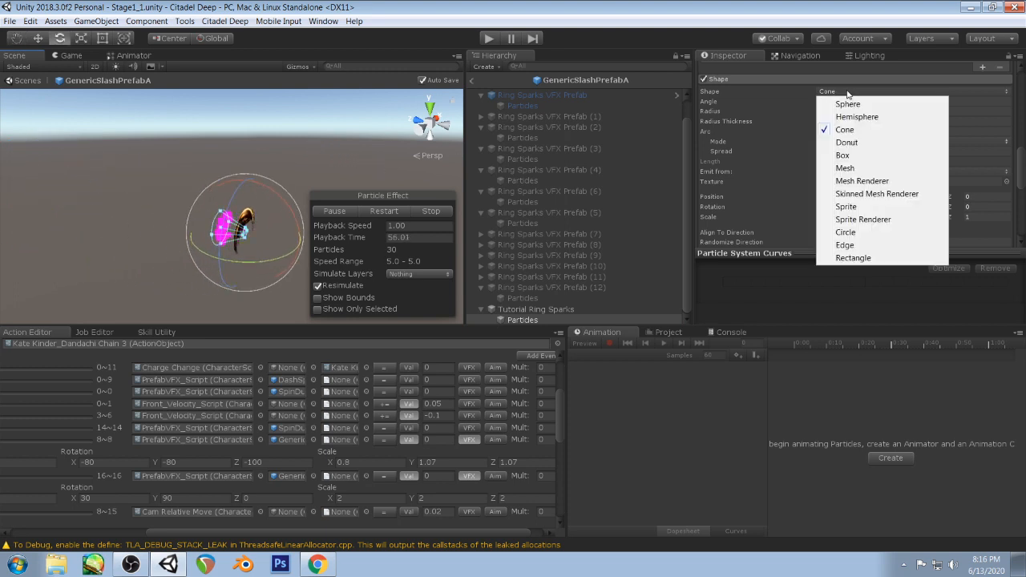
pyautogui.click(848, 232)
# - Enlarge the circle emitter's radius in the scene to about 12.2
pyautogui.moveTo(352, 153); pyautogui.dragTo(270, 142, button='right')
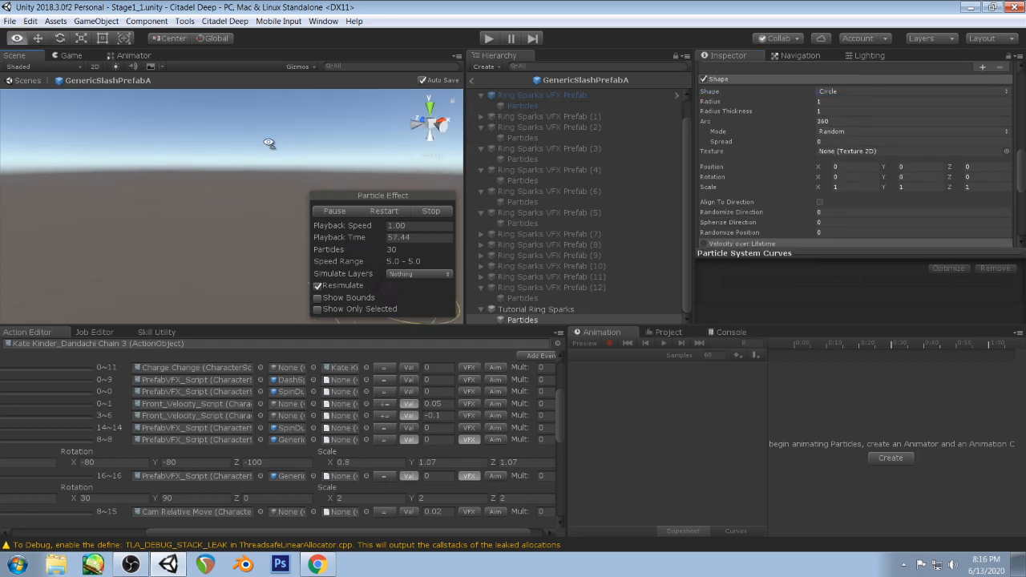
pyautogui.moveTo(321, 181); pyautogui.dragTo(196, 117, button='middle')
pyautogui.moveTo(238, 167); pyautogui.dragTo(235, 148, button='right')
pyautogui.moveTo(210, 162); pyautogui.dragTo(243, 133, button='middle')
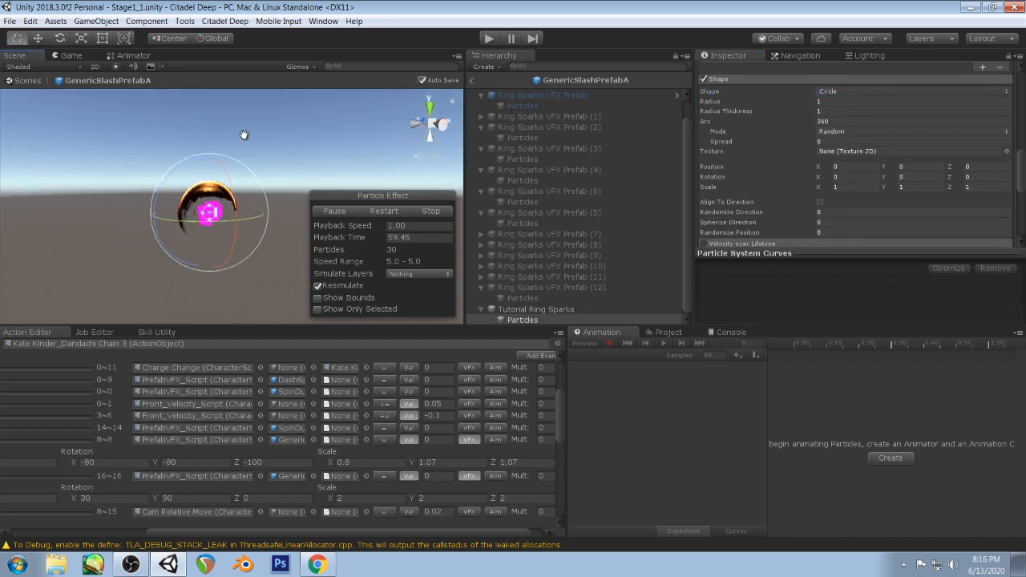
pyautogui.moveTo(211, 206); pyautogui.dragTo(270, 120)
# - With the Circle animation previewed at about frame 16, enlarge the emitter's radius to about 20.26 to match the slash arc's outer edge
pyautogui.scroll(1, 590, 173)
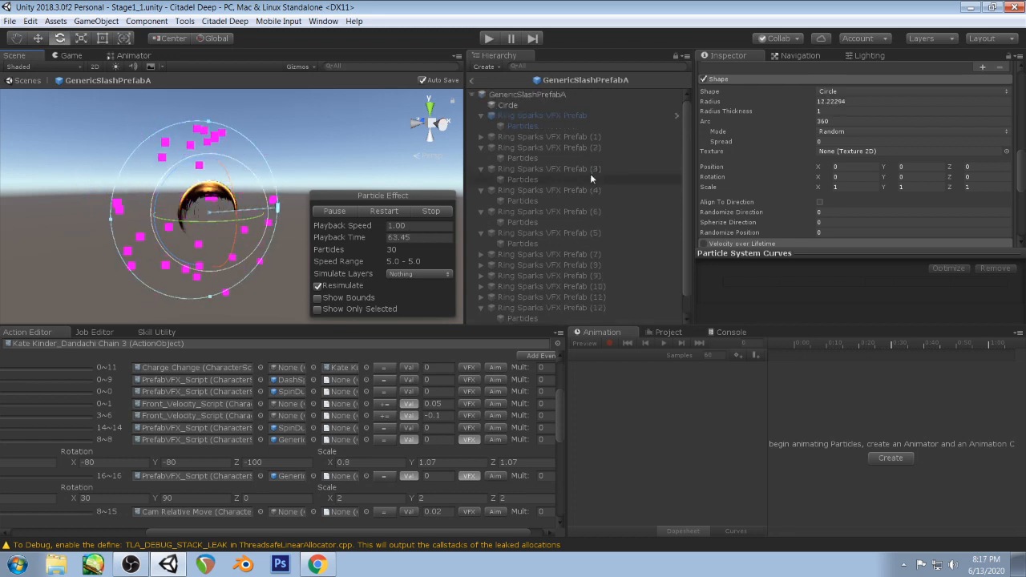
pyautogui.click(518, 105)
pyautogui.click(828, 345)
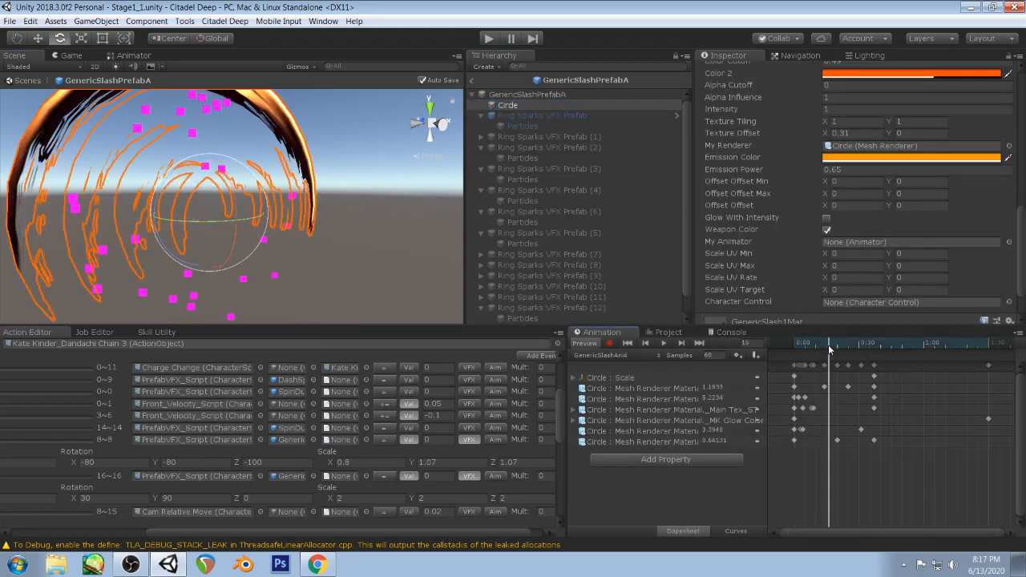
pyautogui.scroll(-1, 536, 178)
pyautogui.keyDown('ctrl'); pyautogui.click(513, 320); pyautogui.keyUp('ctrl')
pyautogui.keyDown('alt'); pyautogui.moveTo(298, 184); pyautogui.dragTo(167, 174); pyautogui.keyUp('alt')
pyautogui.scroll(-3, 232, 144)
pyautogui.moveTo(237, 144); pyautogui.dragTo(168, 151, button='middle')
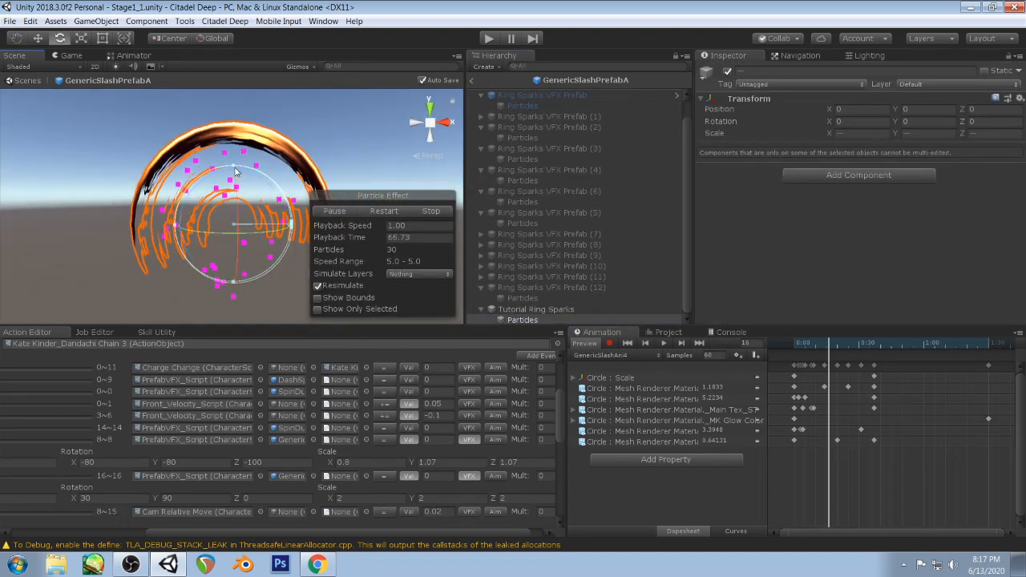
pyautogui.moveTo(235, 167); pyautogui.dragTo(38, 236)
pyautogui.hotkey('ctrl', 'z')
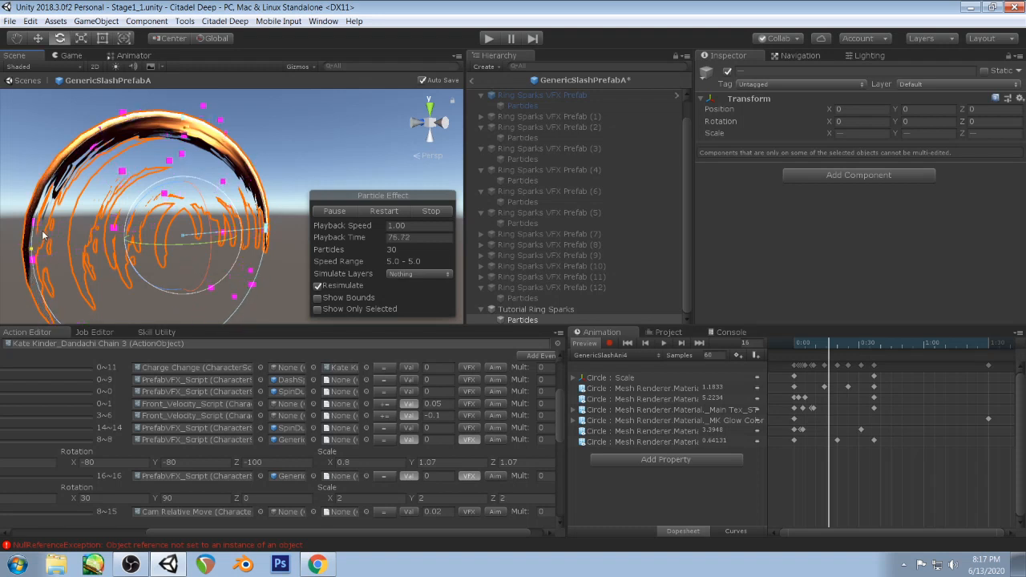
# - Select only the Particles object and examine its circular emission around the slash from the front and the side
pyautogui.keyDown('alt'); pyautogui.moveTo(43, 236); pyautogui.dragTo(148, 143); pyautogui.keyUp('alt')
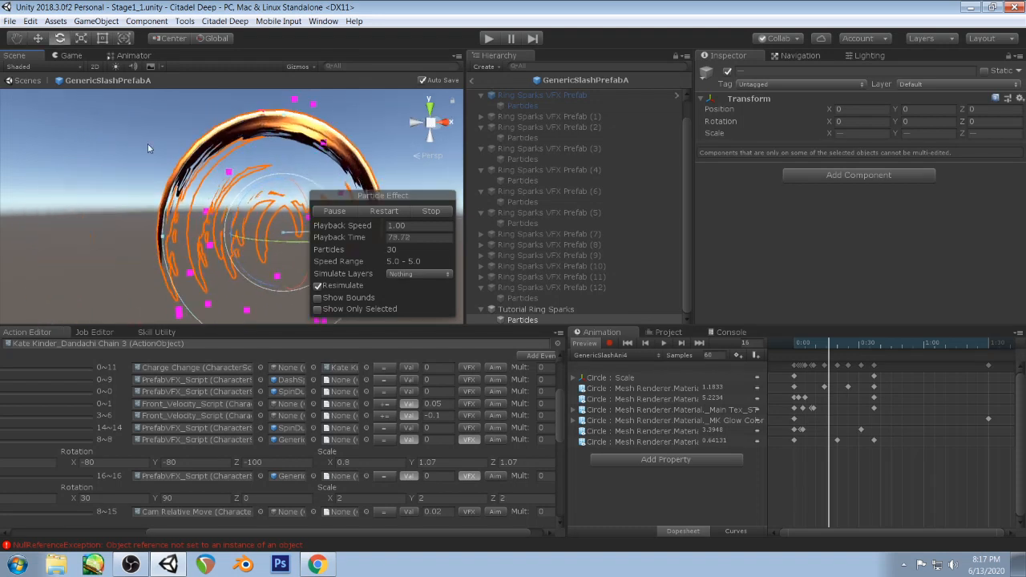
pyautogui.click(523, 319)
pyautogui.scroll(-4, 821, 147)
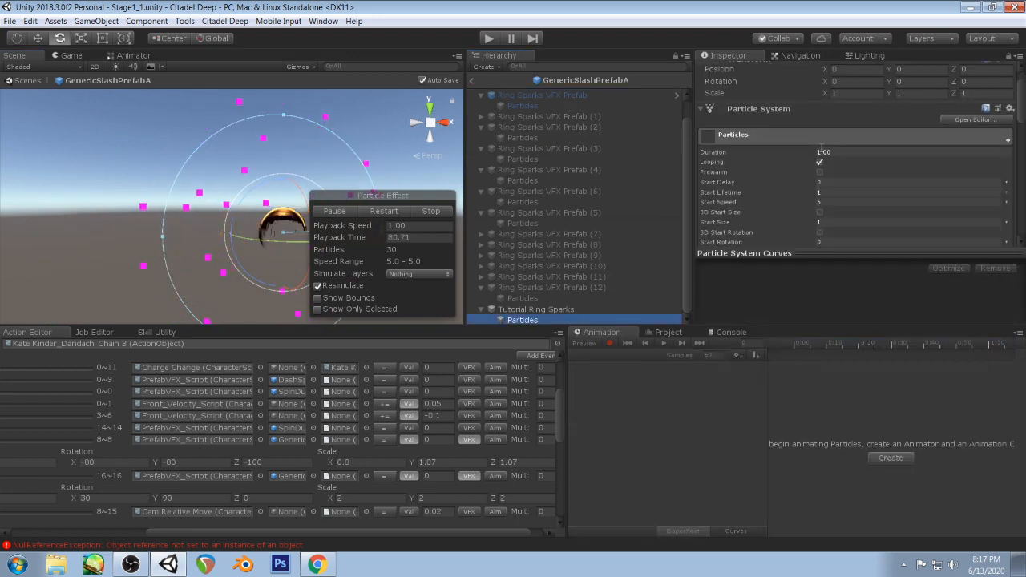
pyautogui.scroll(-5, 821, 147)
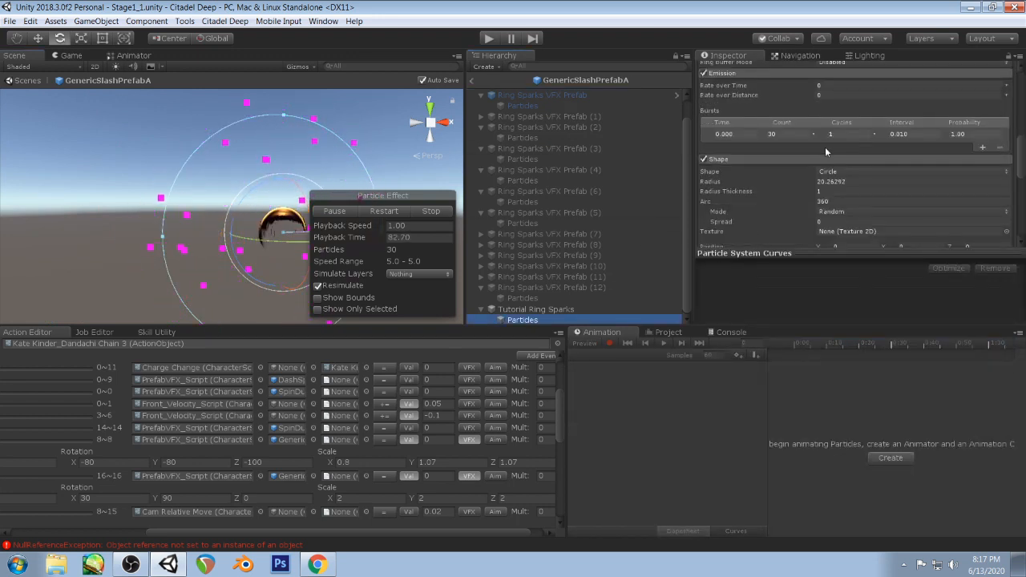
pyautogui.keyDown('alt'); pyautogui.moveTo(210, 237); pyautogui.dragTo(158, 243); pyautogui.keyUp('alt')
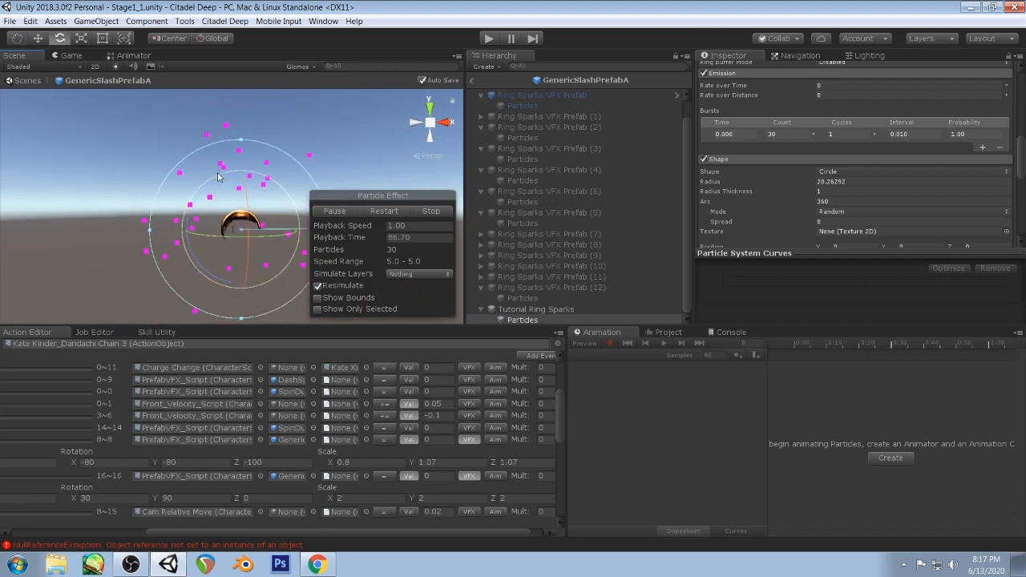
pyautogui.press('s')
pyautogui.moveTo(243, 198); pyautogui.dragTo(295, 180, button='right')
pyautogui.moveTo(295, 180); pyautogui.dragTo(348, 155, button='middle')
pyautogui.scroll(-3, 310, 175)
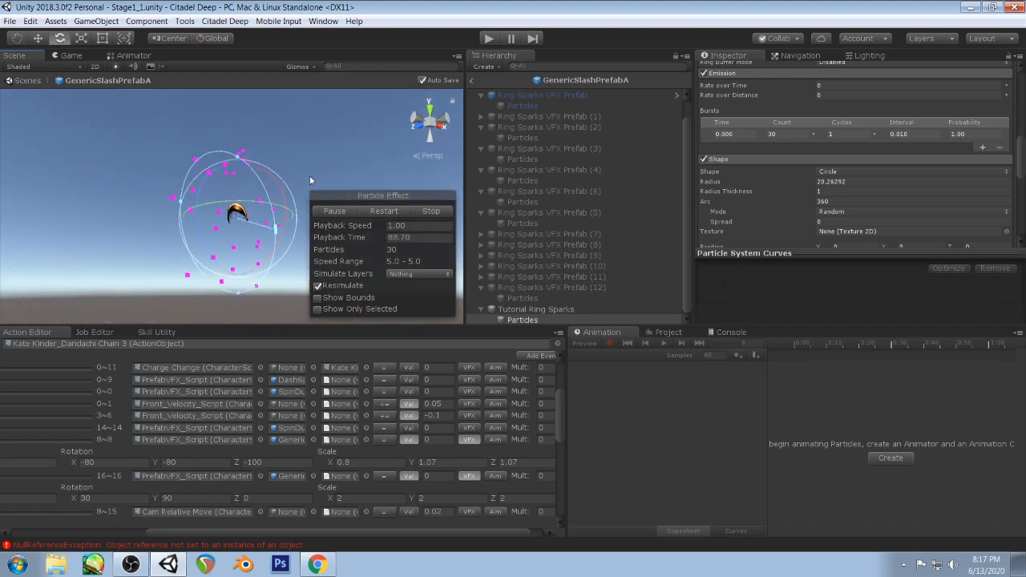
pyautogui.keyDown('alt'); pyautogui.moveTo(309, 175); pyautogui.dragTo(211, 196); pyautogui.keyUp('alt')
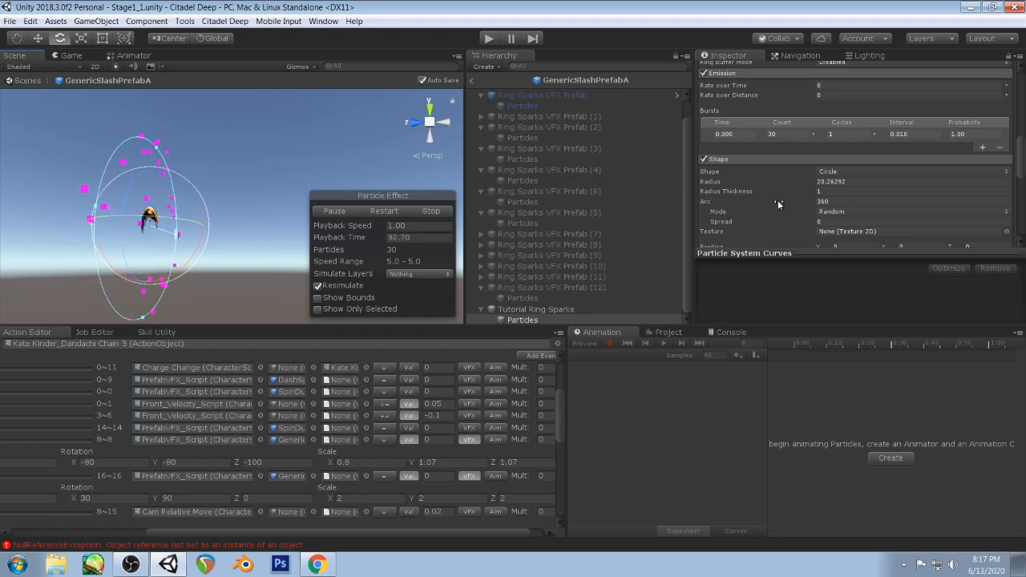
# - Set the circle shape's Radius Thickness to 0 so the particles emit only from the ring's edge
pyautogui.moveTo(772, 189); pyautogui.dragTo(741, 190)
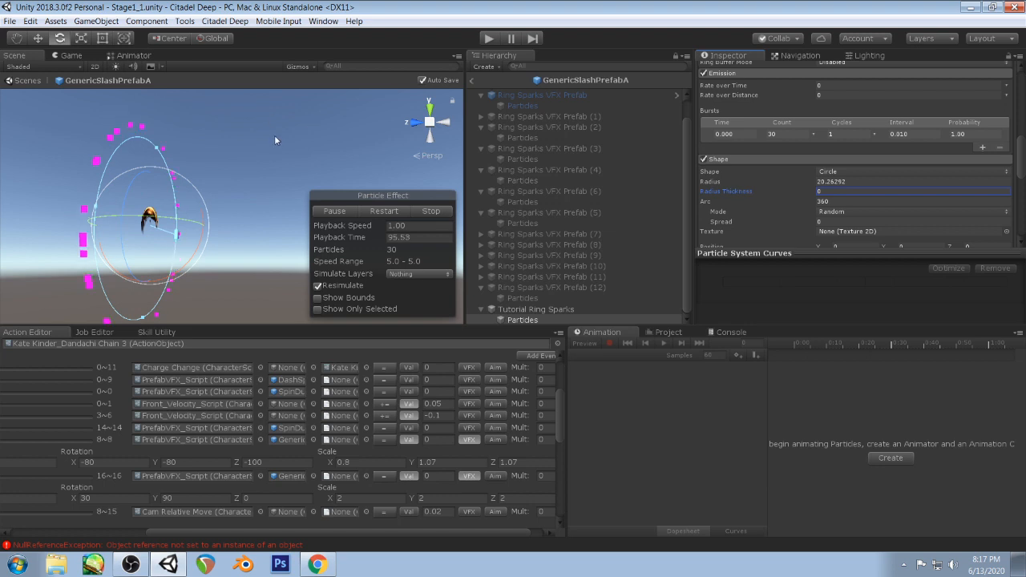
pyautogui.keyDown('alt'); pyautogui.moveTo(275, 141); pyautogui.dragTo(366, 109); pyautogui.keyUp('alt')
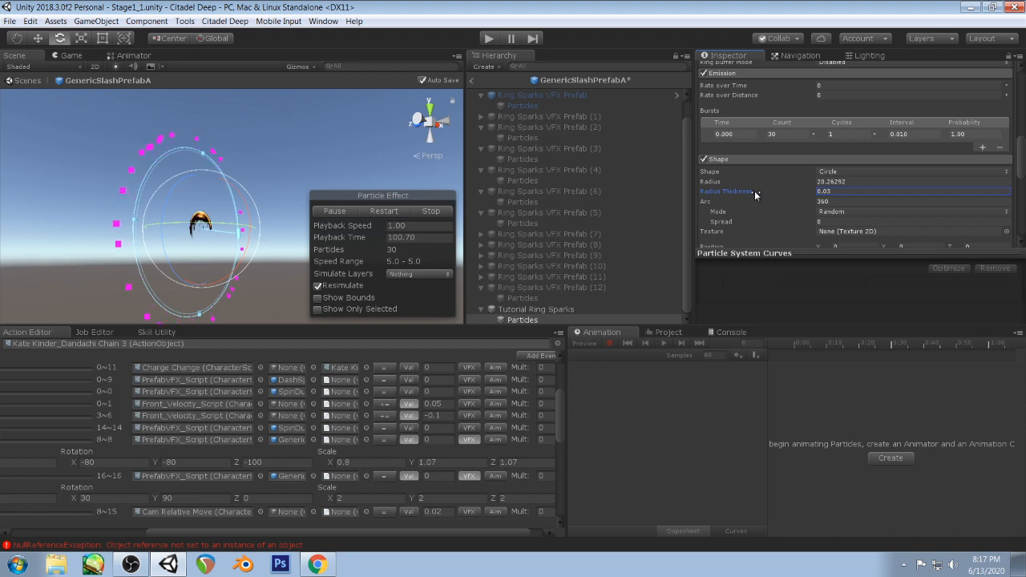
pyautogui.moveTo(756, 195); pyautogui.dragTo(751, 194)
# - Try a Randomize Position of 4.9 on the emission shape, undo it, and view the ring from the front
pyautogui.scroll(-3, 775, 185)
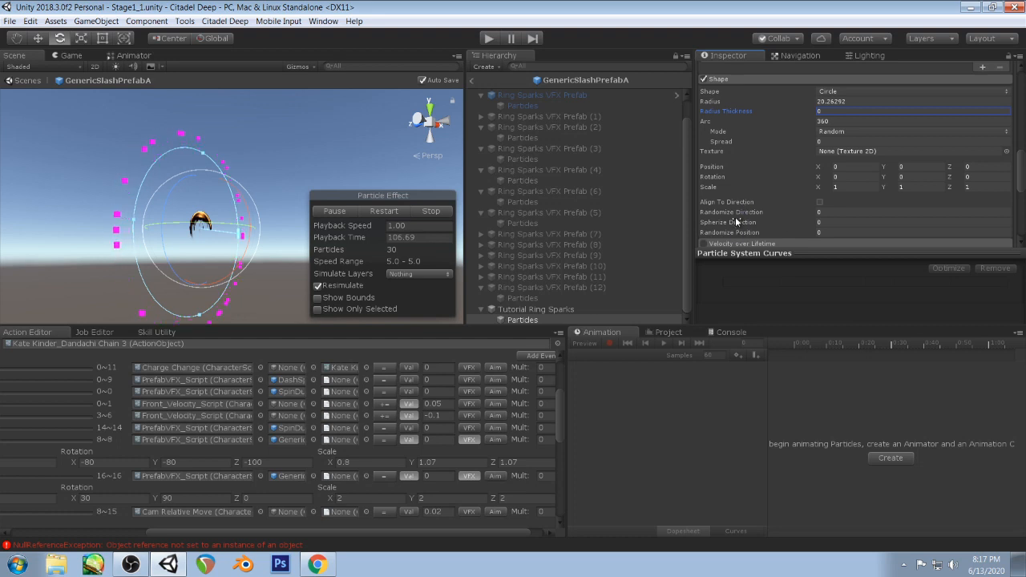
pyautogui.moveTo(751, 234); pyautogui.dragTo(824, 231)
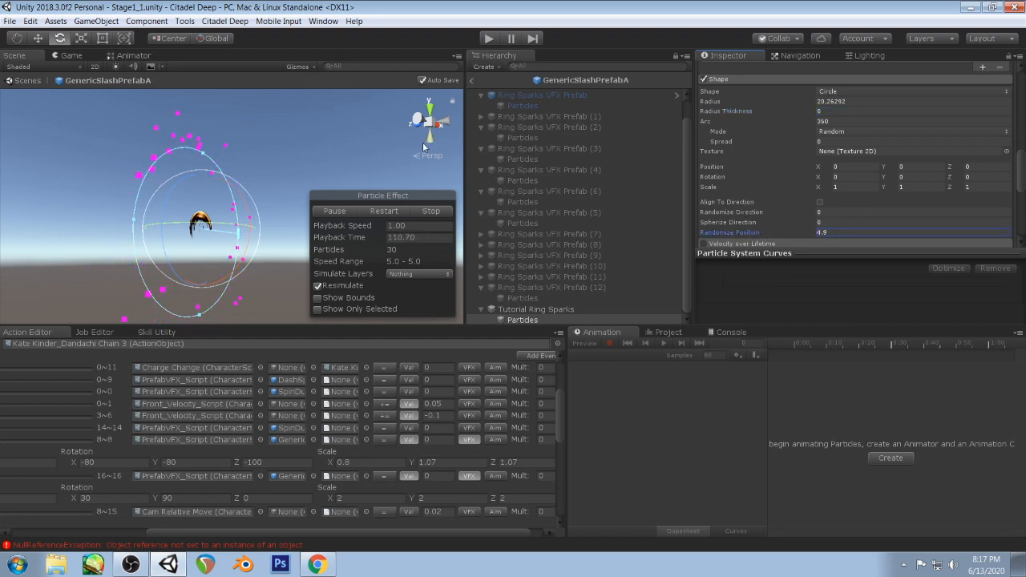
pyautogui.hotkey('ctrl', 'z')
pyautogui.keyDown('alt'); pyautogui.moveTo(316, 128); pyautogui.dragTo(228, 158); pyautogui.keyUp('alt')
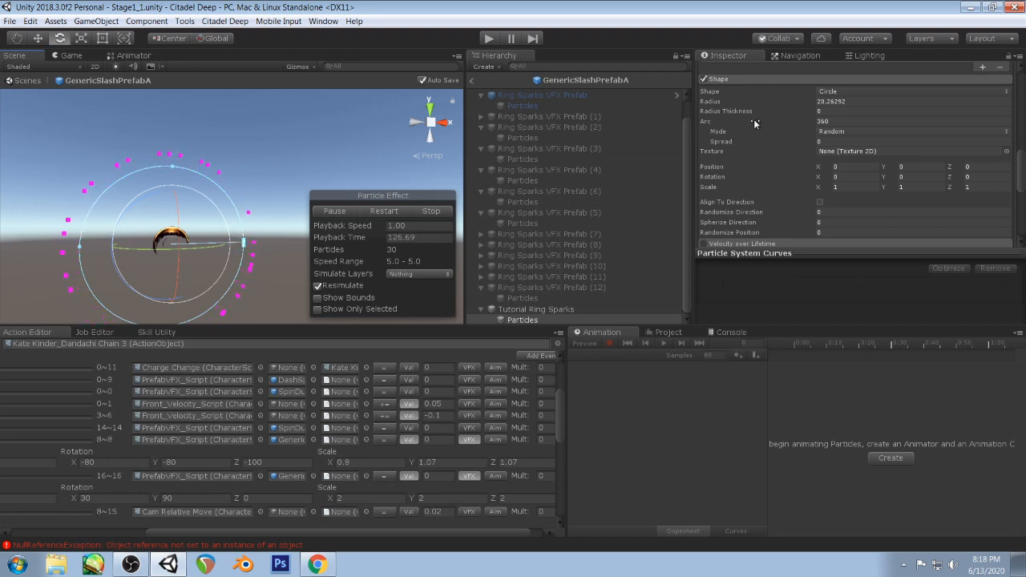
# - Reduce the particles' circle emission arc to about 132.76 degrees so the sparks cover only the upper part of the ring
pyautogui.moveTo(756, 124); pyautogui.dragTo(206, 144)
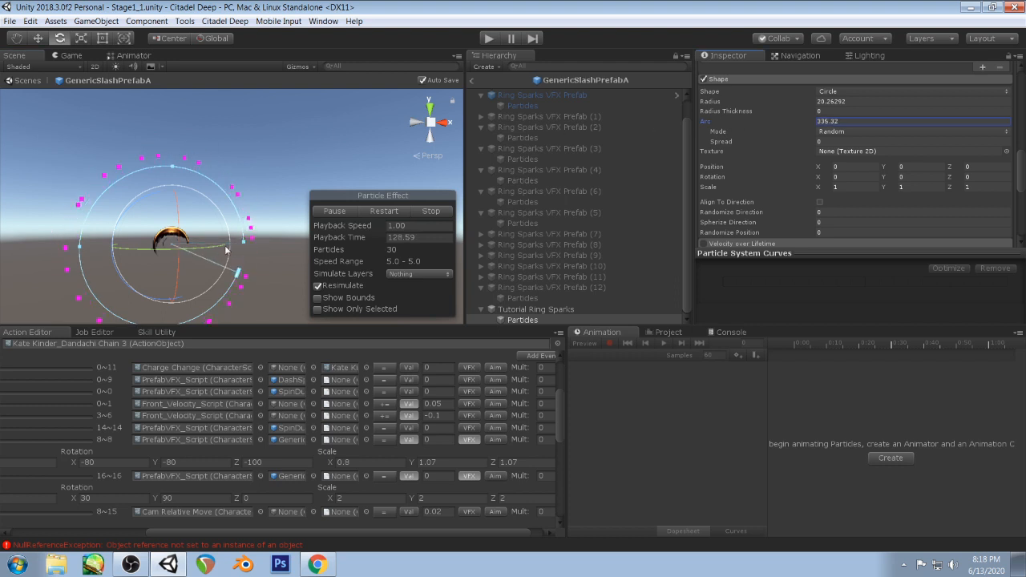
pyautogui.moveTo(237, 273); pyautogui.dragTo(113, 183)
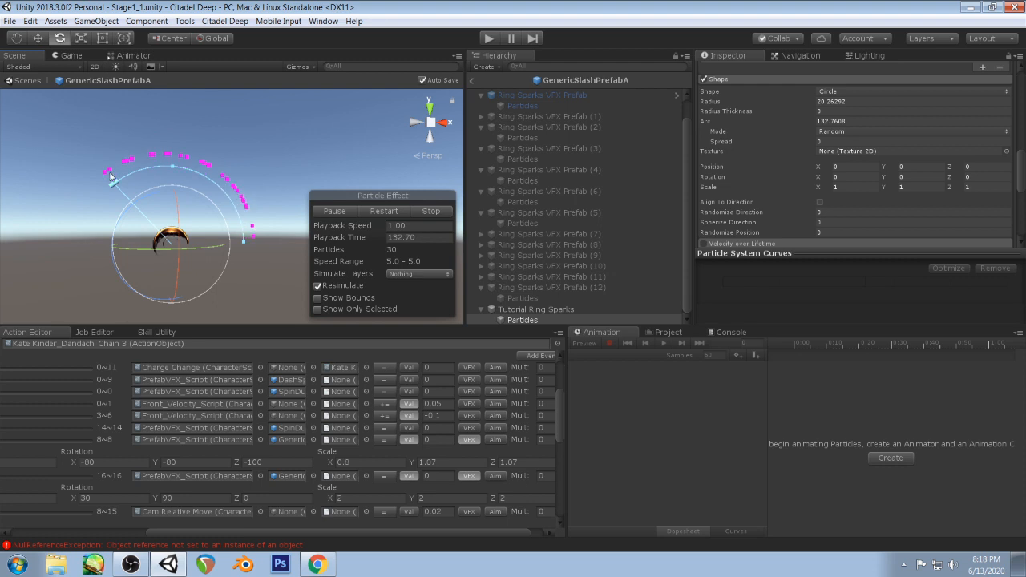
pyautogui.moveTo(298, 153); pyautogui.dragTo(256, 153, button='right')
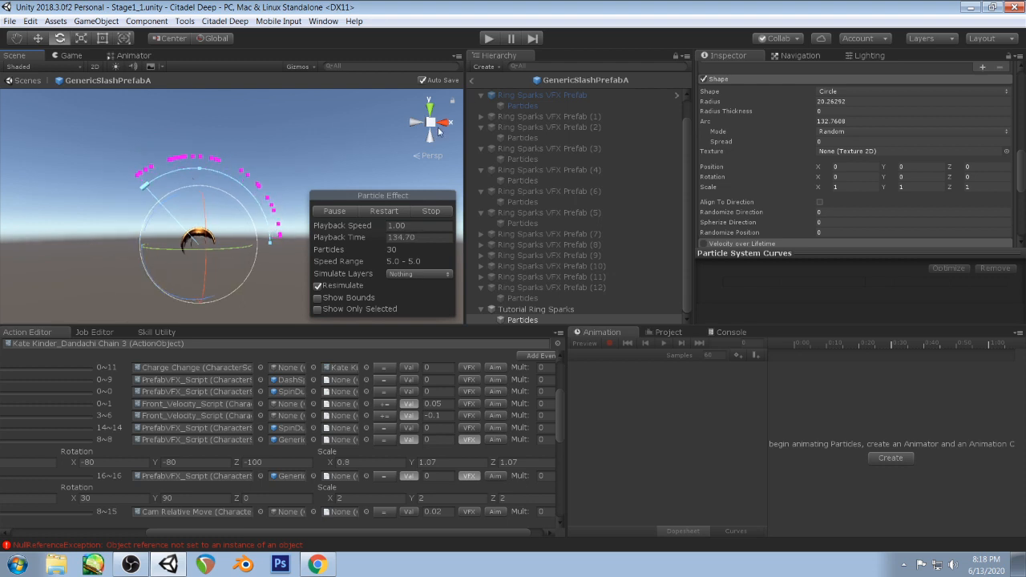
# - Preview the Circle's slash animation at about frame 15 to compare it with the shortened emission arc, and reselect the tutorial Particles
pyautogui.scroll(2, 568, 151)
pyautogui.click(513, 105)
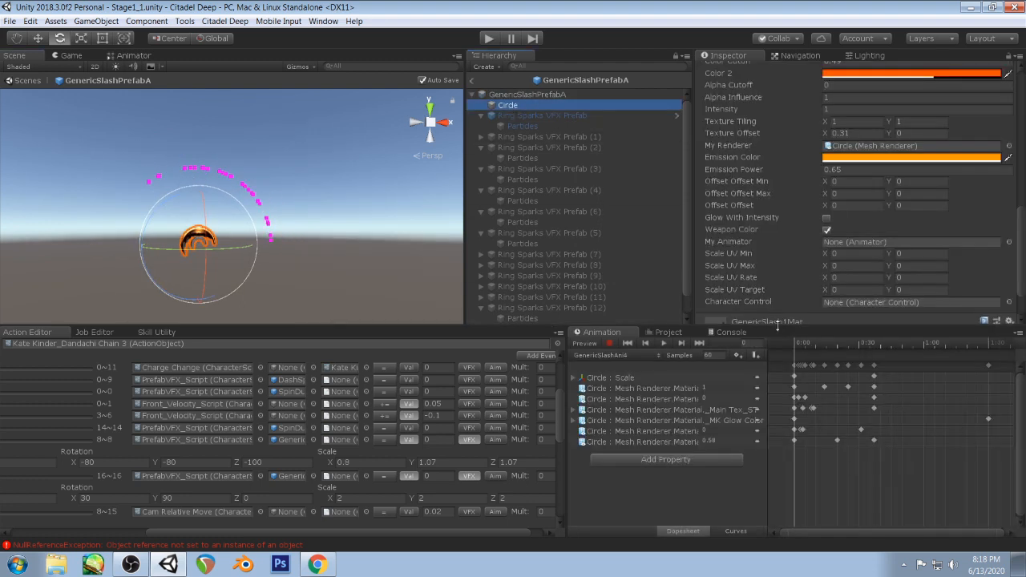
pyautogui.moveTo(795, 344); pyautogui.dragTo(829, 345)
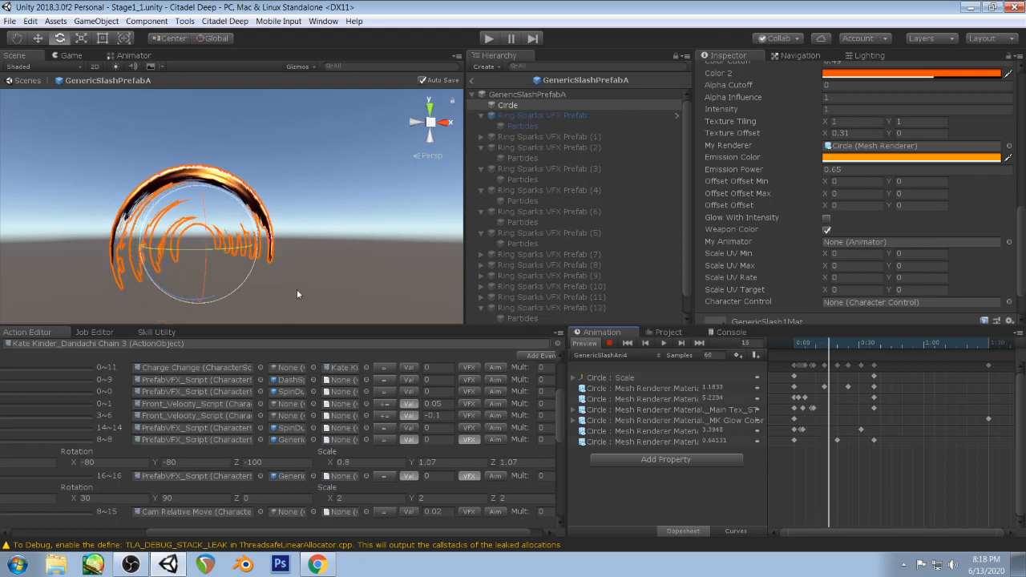
pyautogui.scroll(-1, 625, 191)
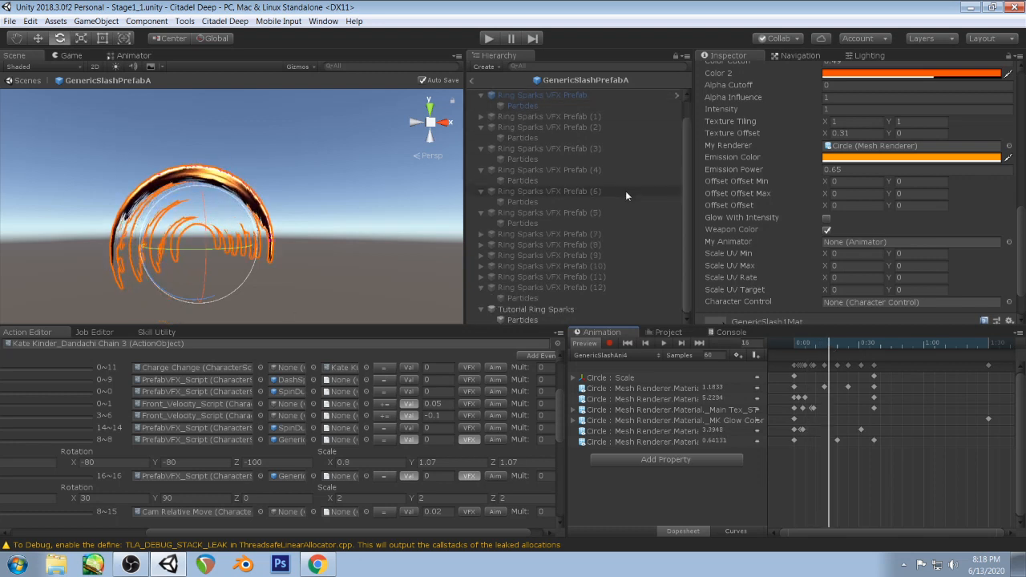
pyautogui.click(521, 319)
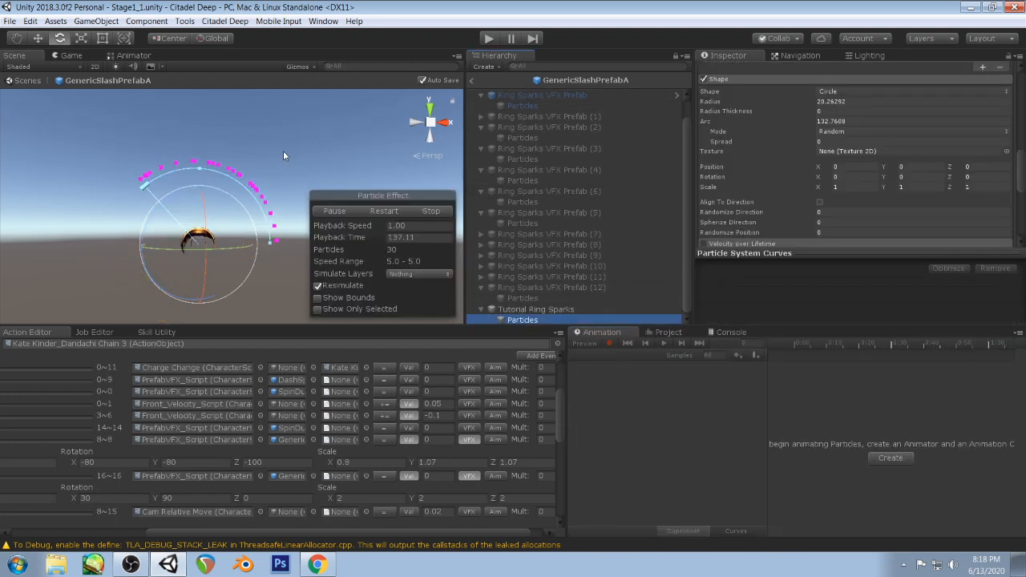
pyautogui.click(130, 565)
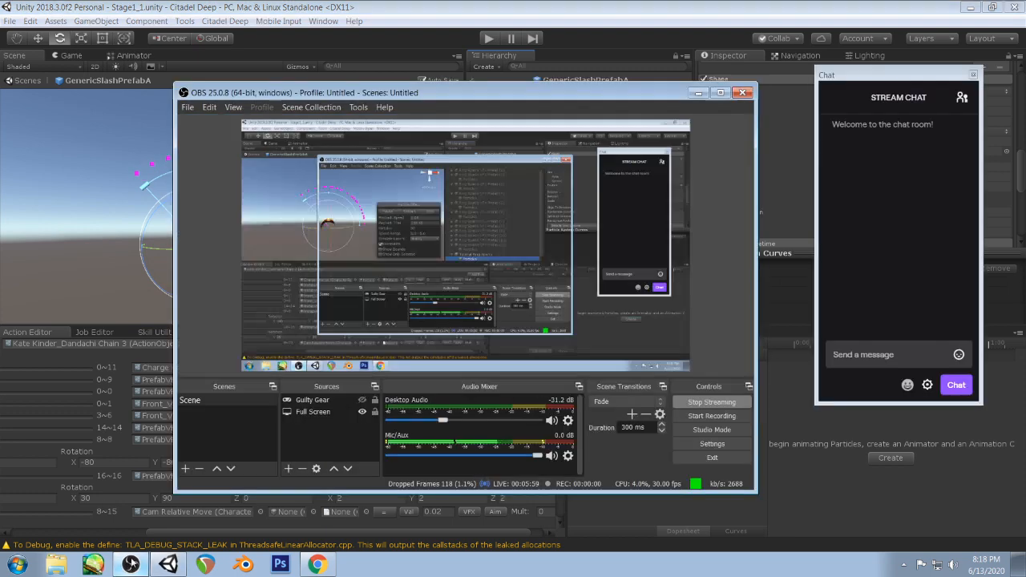
pyautogui.click(702, 2)
# - Set the Start Speed of the tutorial Particles to 0
pyautogui.scroll(-1, 807, 140)
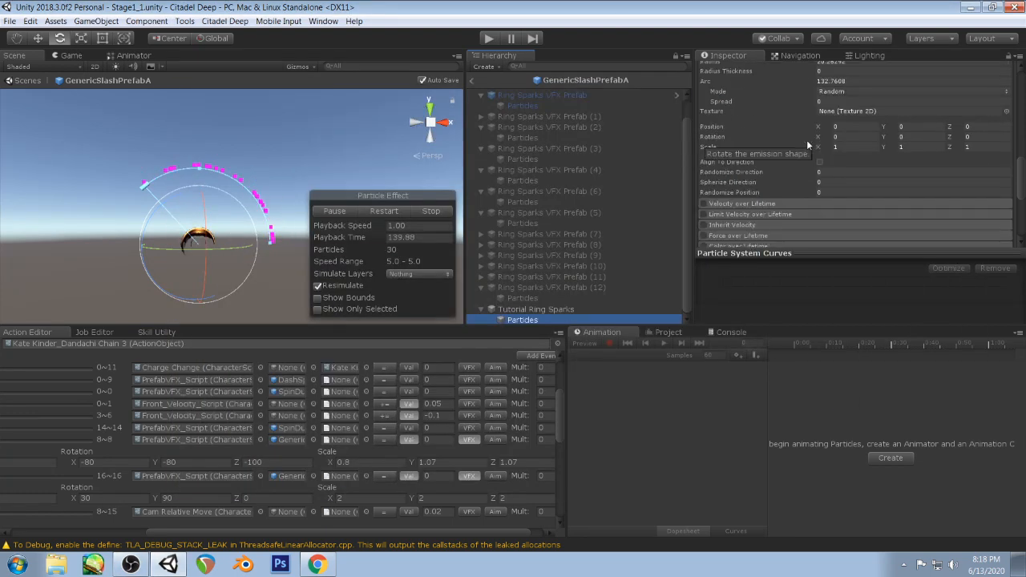
pyautogui.scroll(5, 807, 140)
pyautogui.scroll(3, 885, 121)
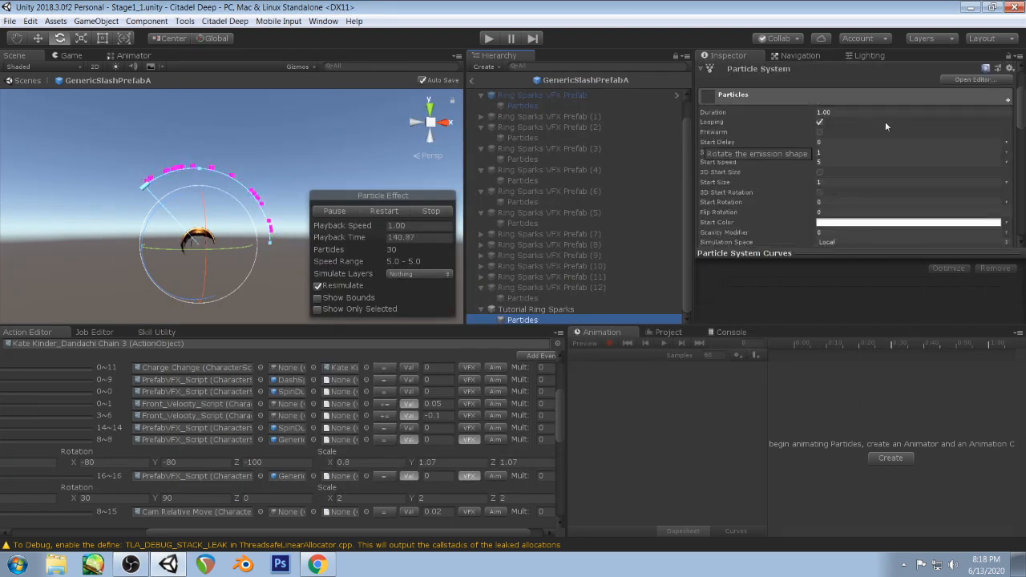
pyautogui.click(842, 162)
pyautogui.write('0')
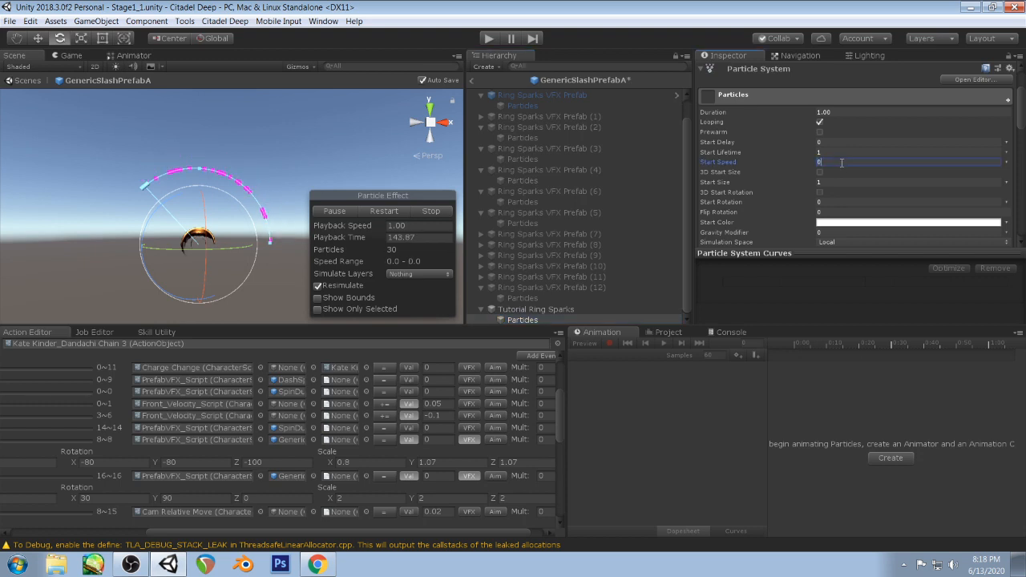
# - Enable Velocity over Lifetime on the particles and set its Orbital Z velocity to 2.3
pyautogui.scroll(-10, 838, 160)
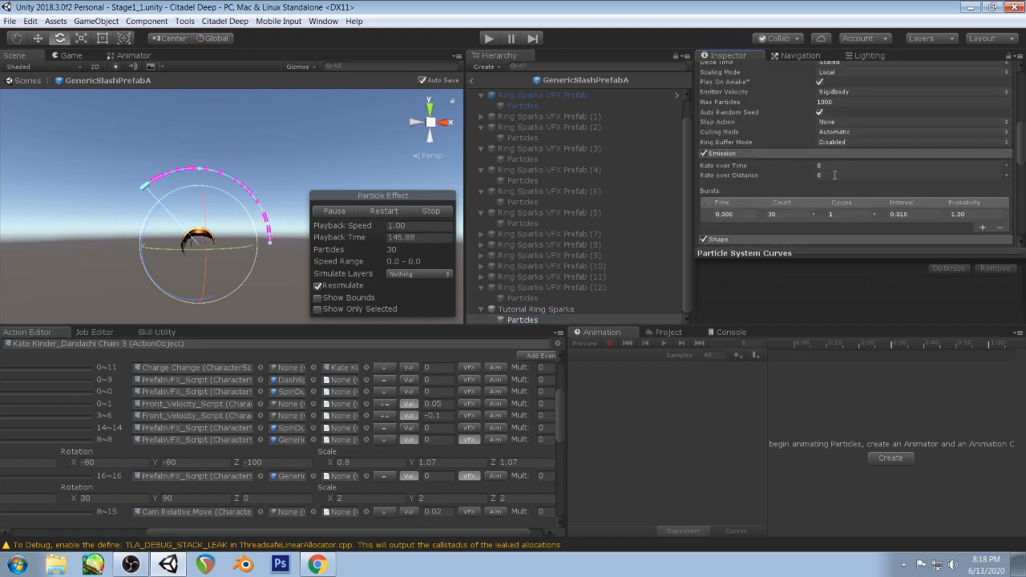
pyautogui.scroll(-2, 813, 171)
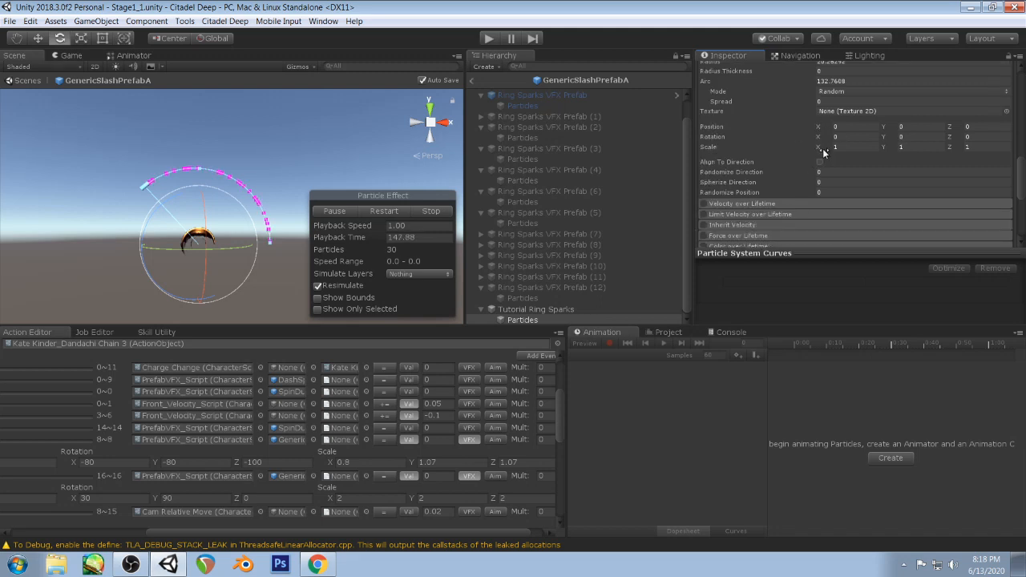
pyautogui.click(764, 204)
pyautogui.click(706, 202)
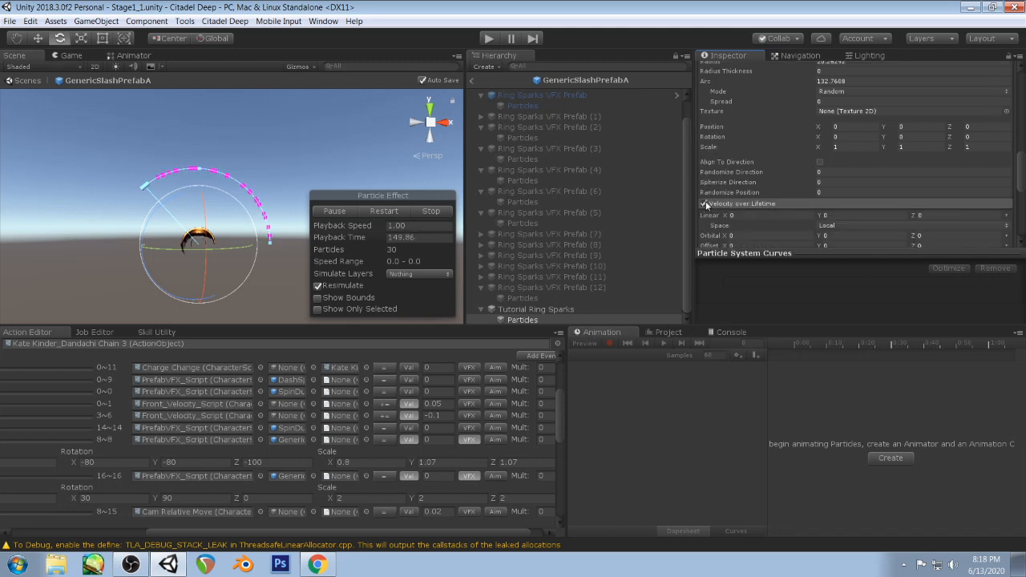
pyautogui.scroll(-2, 812, 138)
pyautogui.scroll(-2, 859, 146)
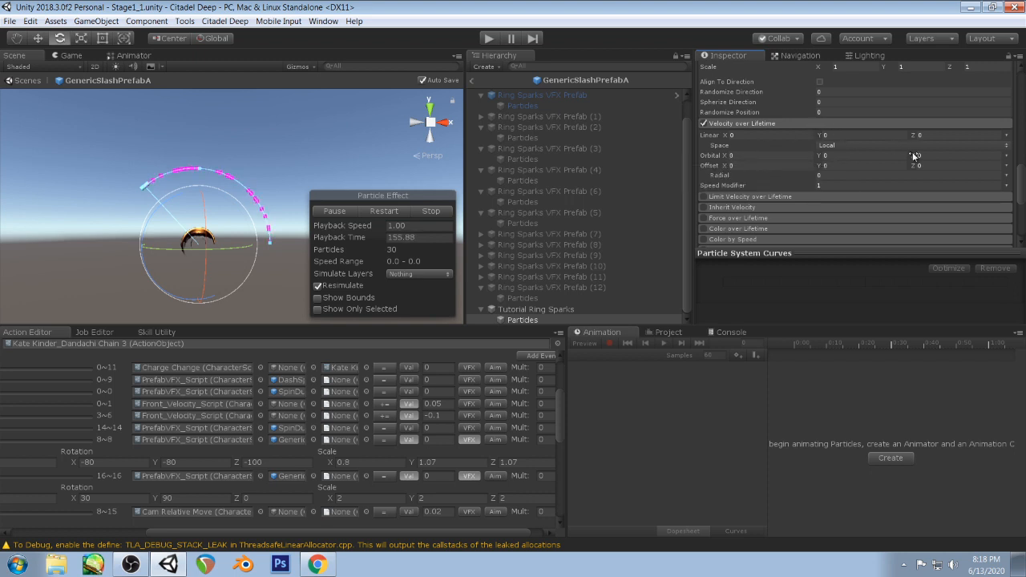
pyautogui.moveTo(915, 156); pyautogui.dragTo(921, 157)
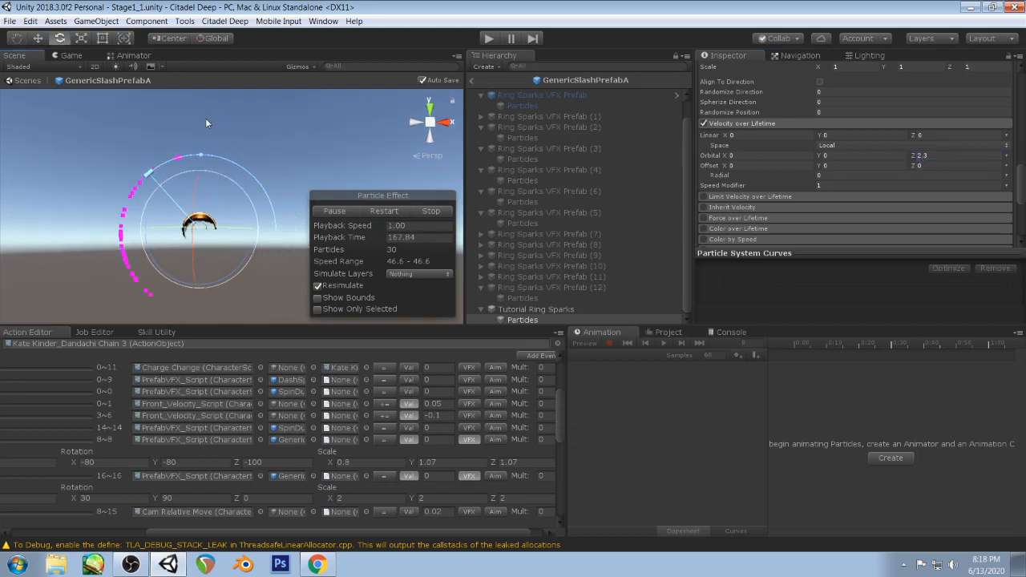
# - Preview the Circle's slash animation at about frame 20 to compare its sweep with the orbiting sparks
pyautogui.click(529, 105)
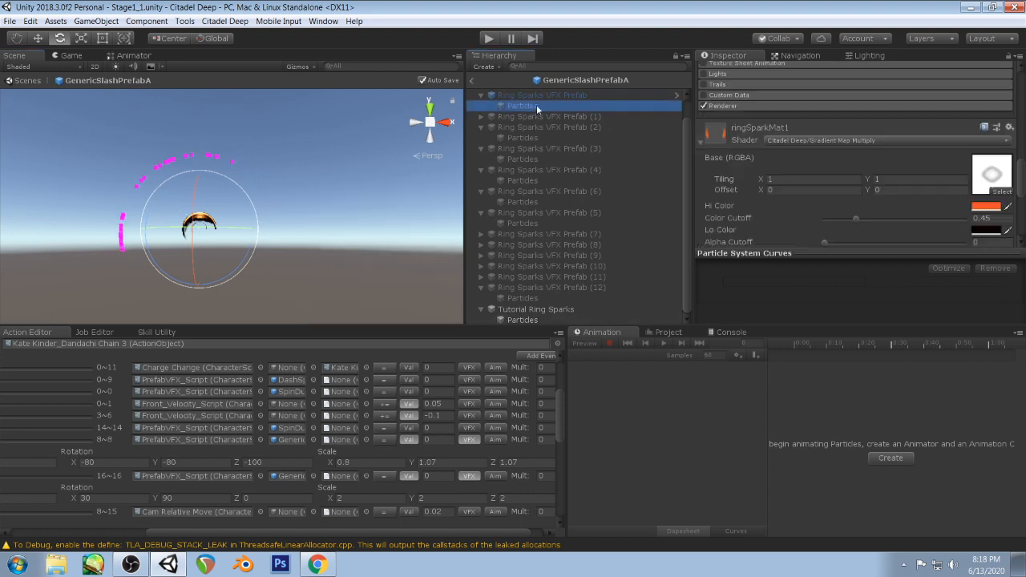
pyautogui.click(728, 332)
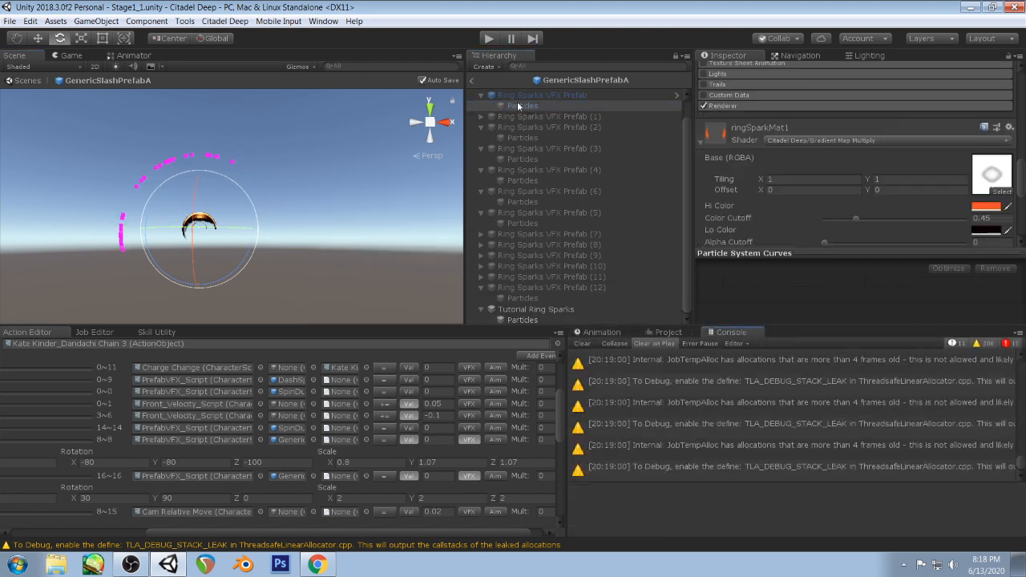
pyautogui.click(519, 98)
pyautogui.click(611, 335)
pyautogui.click(718, 332)
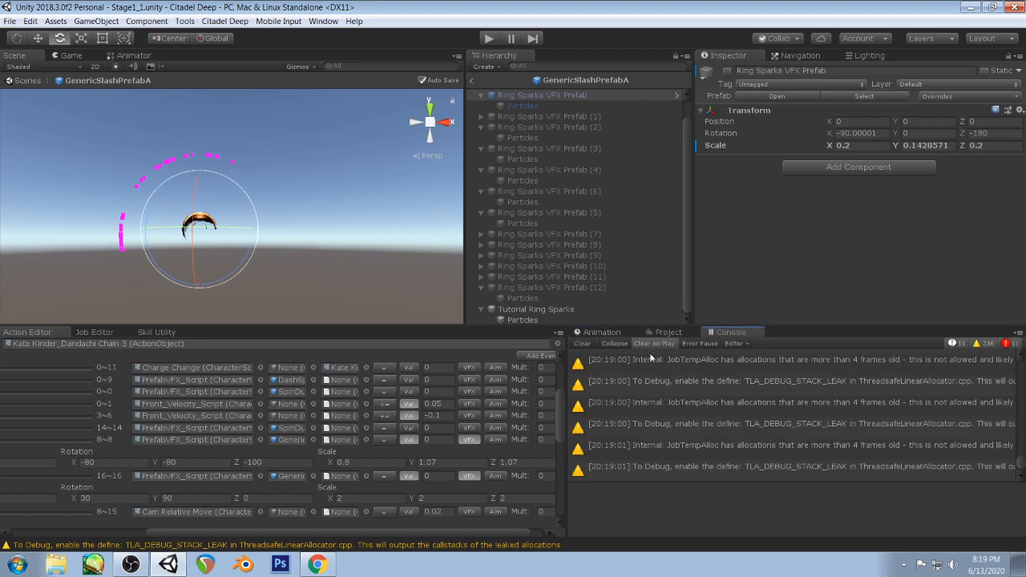
pyautogui.click(522, 106)
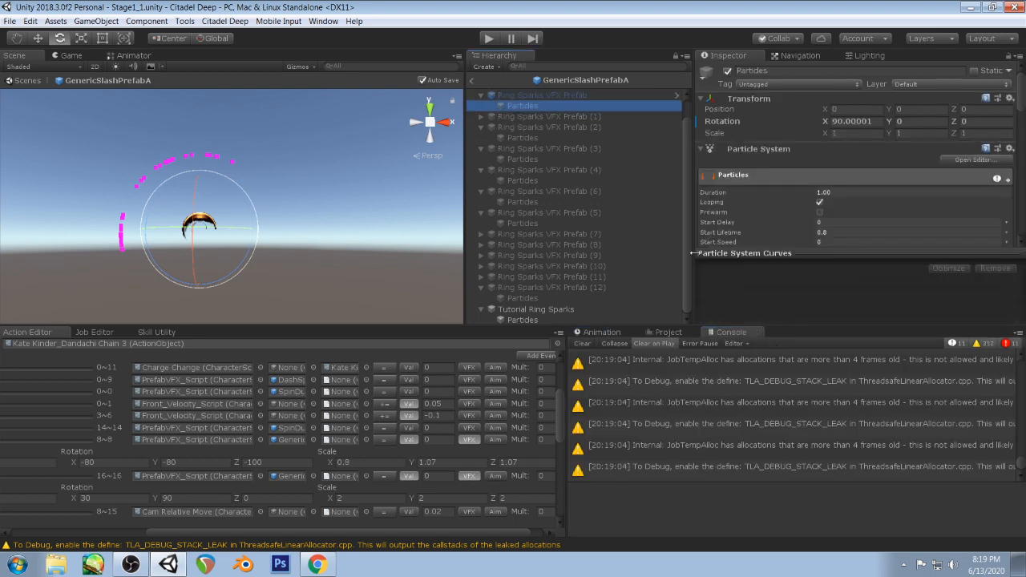
pyautogui.scroll(1, 598, 148)
pyautogui.click(512, 106)
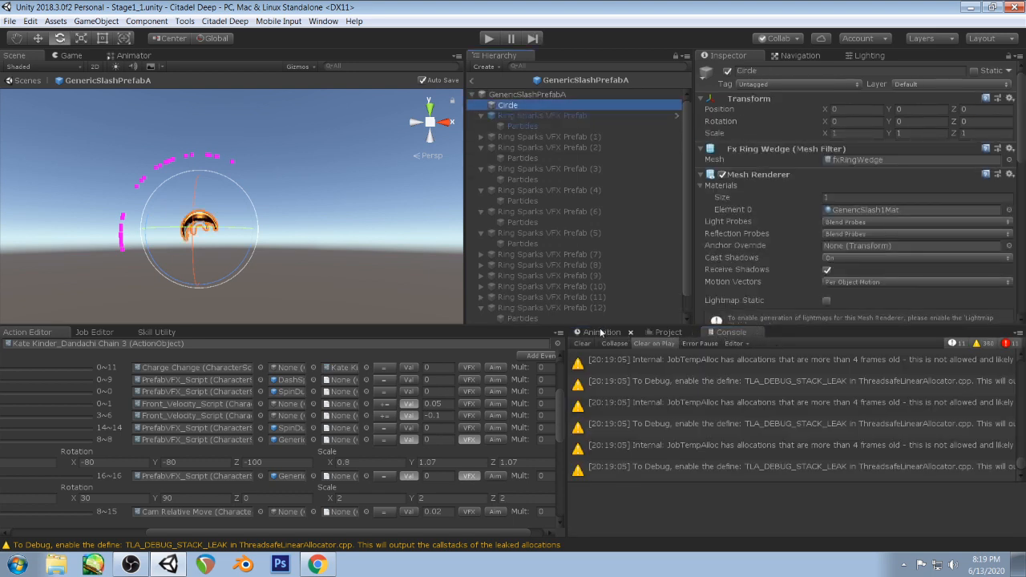
pyautogui.click(601, 332)
pyautogui.moveTo(792, 345); pyautogui.dragTo(838, 345)
pyautogui.scroll(-1, 571, 194)
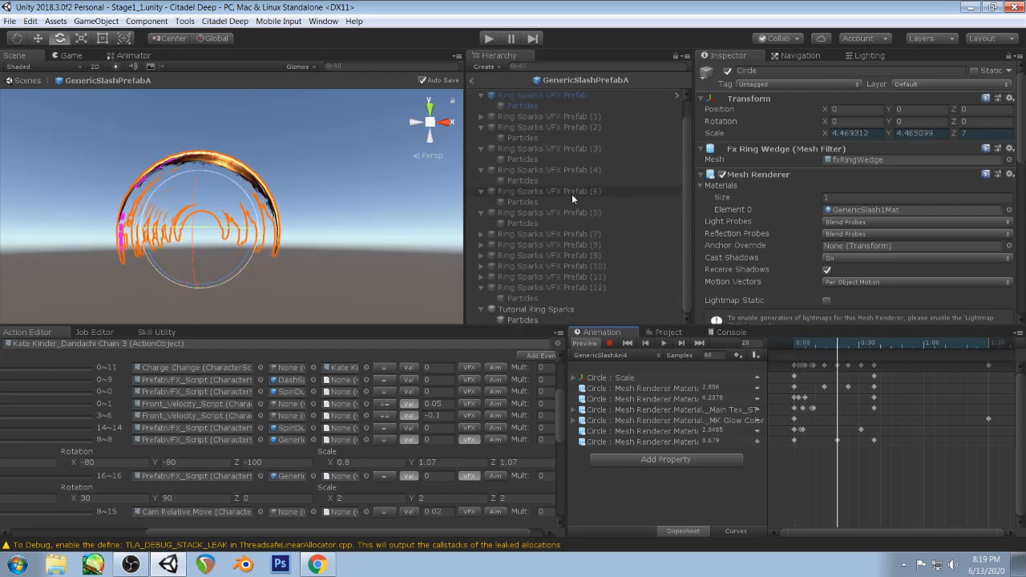
# - Rotate the Tutorial Ring Sparks parent object about 180 degrees around its Y axis so the sparks orbit the opposite way
pyautogui.click(558, 308)
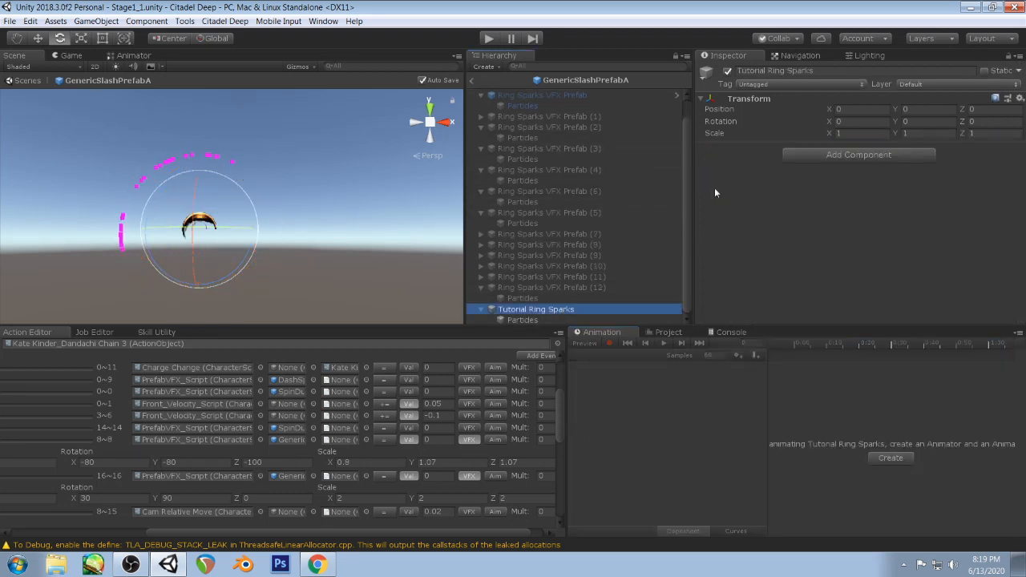
pyautogui.press('Down')
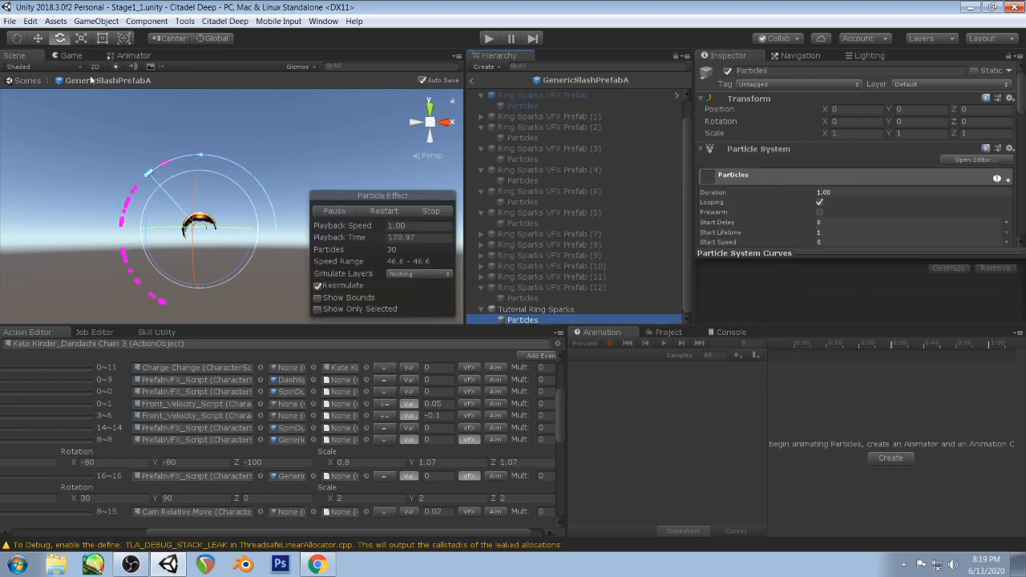
pyautogui.moveTo(167, 143); pyautogui.dragTo(207, 188, button='right')
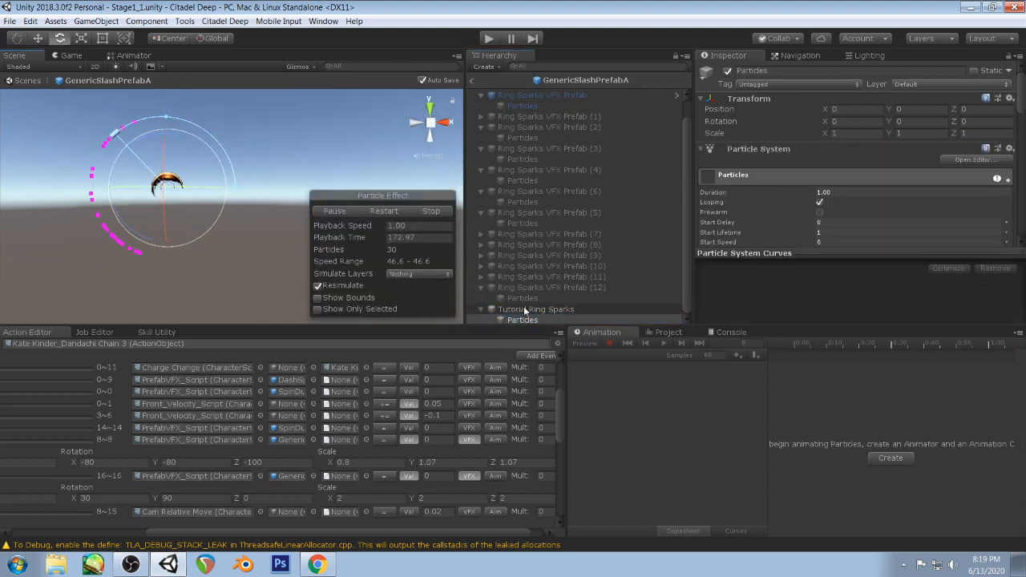
pyautogui.click(524, 309)
pyautogui.moveTo(193, 146); pyautogui.dragTo(274, 191, button='middle')
pyautogui.moveTo(235, 294); pyautogui.dragTo(287, 303)
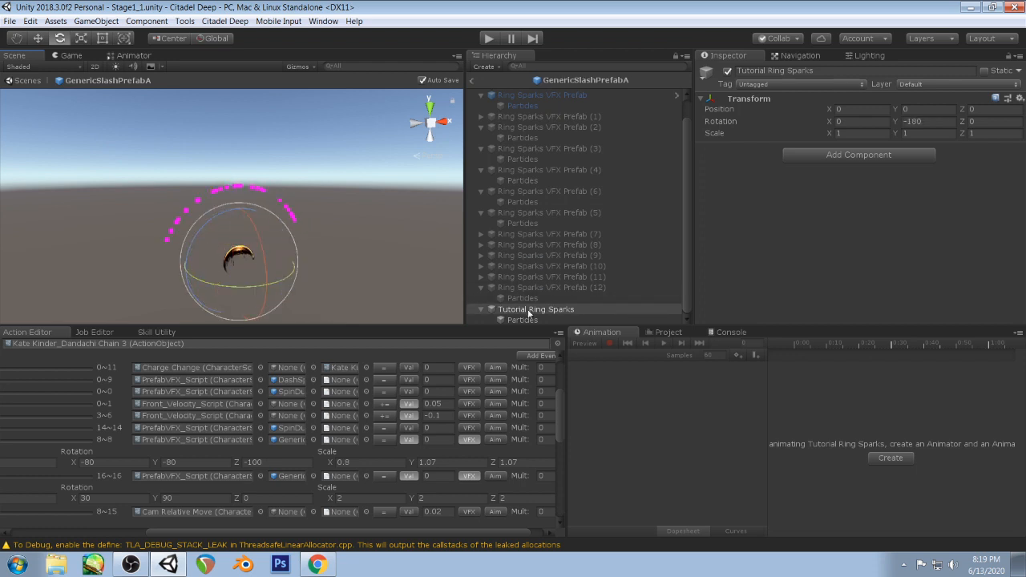
# - Switch the Orbital velocity of the tutorial Particles to Curve mode
pyautogui.click(522, 318)
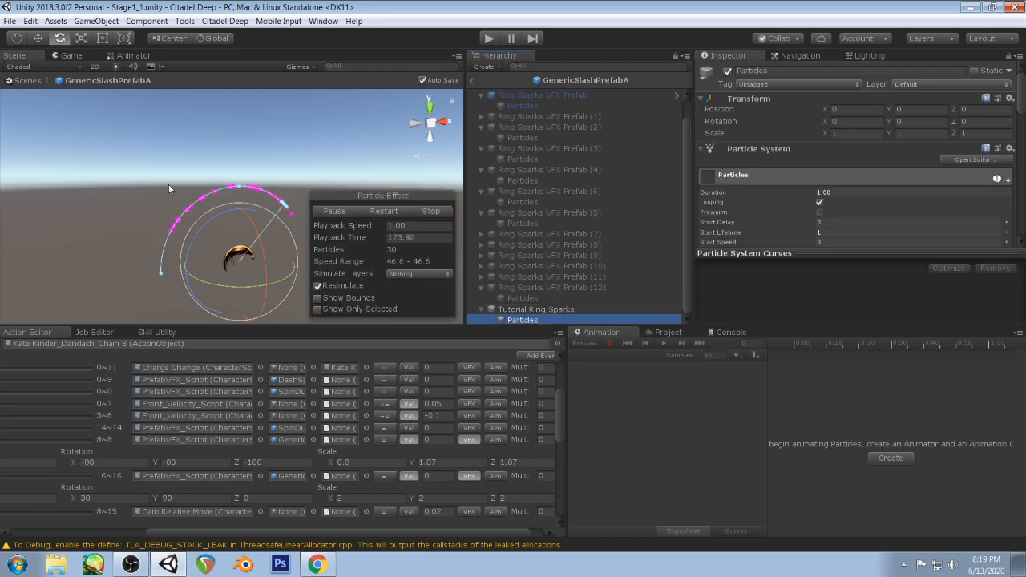
pyautogui.keyDown('alt'); pyautogui.moveTo(299, 151); pyautogui.dragTo(194, 119); pyautogui.keyUp('alt')
pyautogui.moveTo(213, 118)
pyautogui.mouseDown(button='middle')
pyautogui.moveTo(234, 135)
pyautogui.moveTo(218, 128)
pyautogui.mouseUp(button='middle')
pyautogui.scroll(-5, 824, 170)
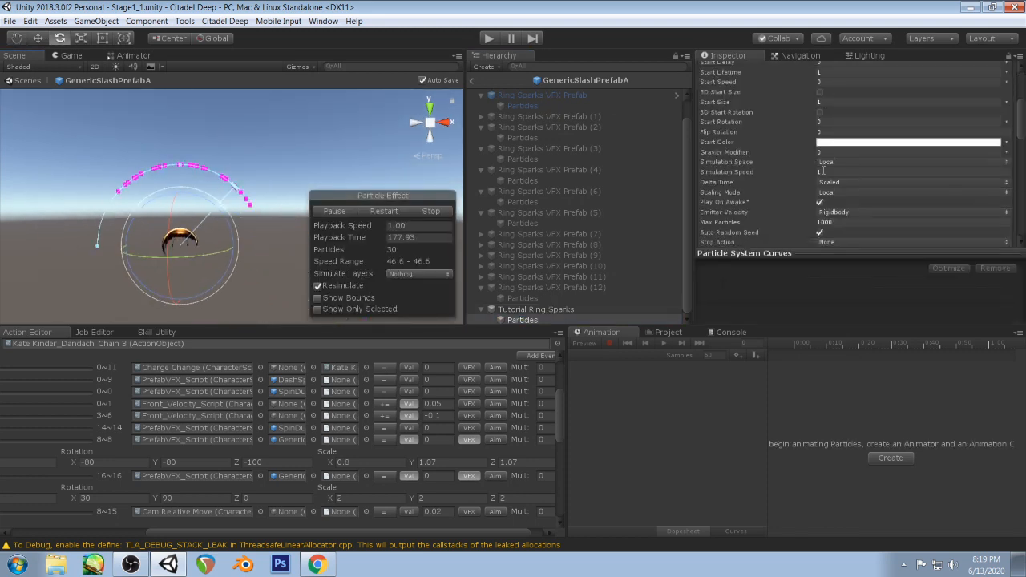
pyautogui.scroll(-10, 823, 171)
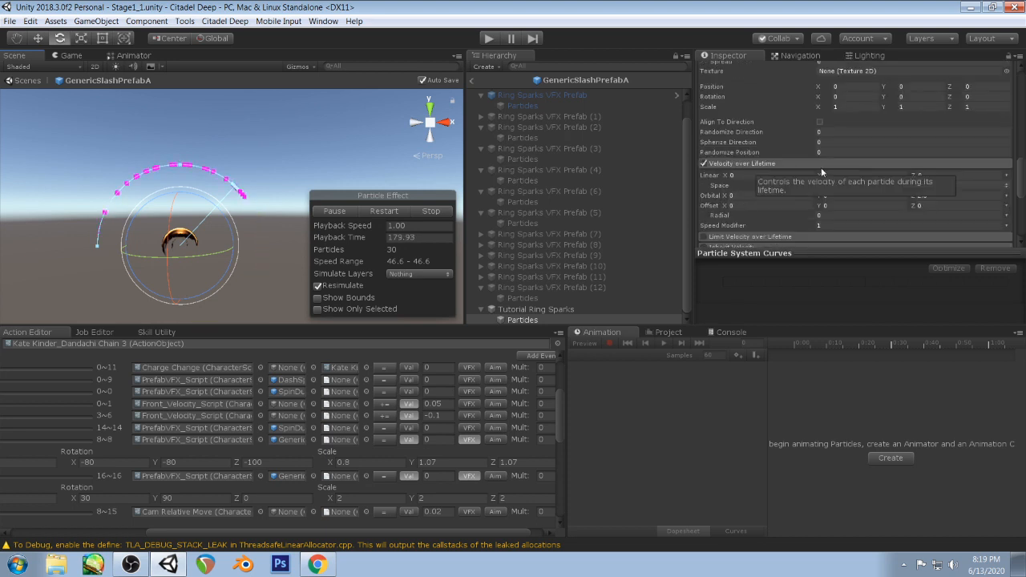
pyautogui.scroll(-3, 821, 168)
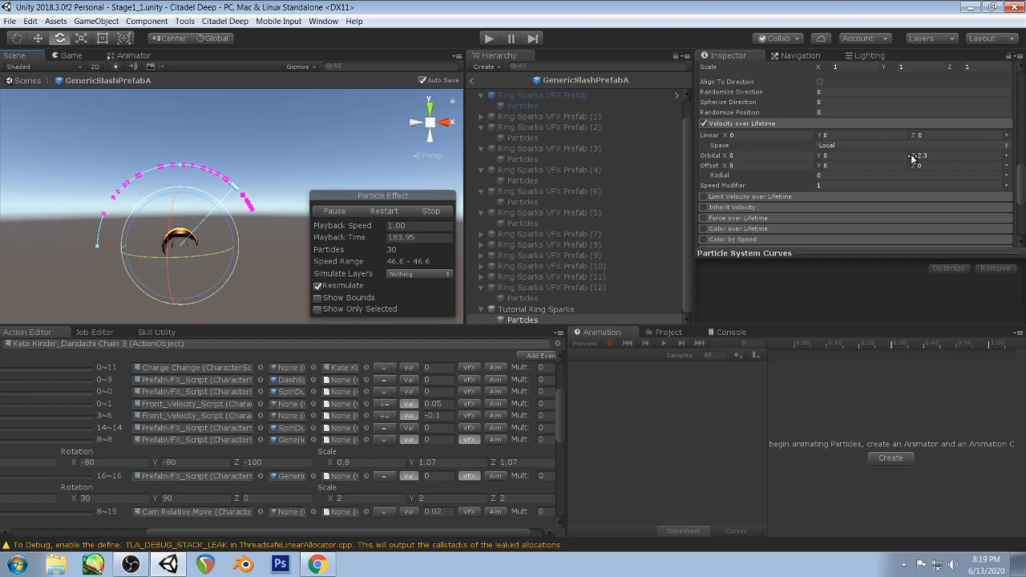
pyautogui.click(1006, 156)
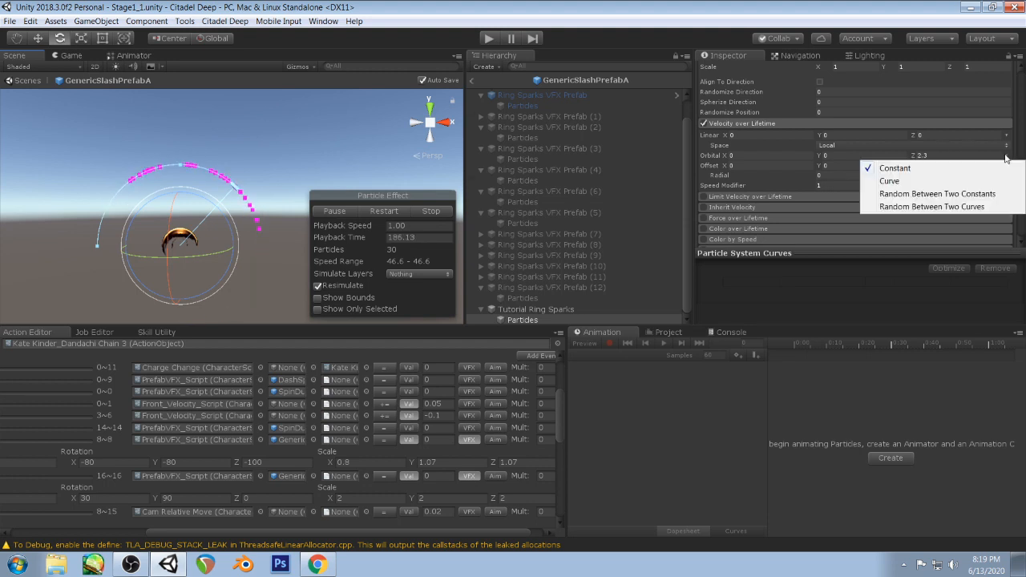
pyautogui.click(892, 181)
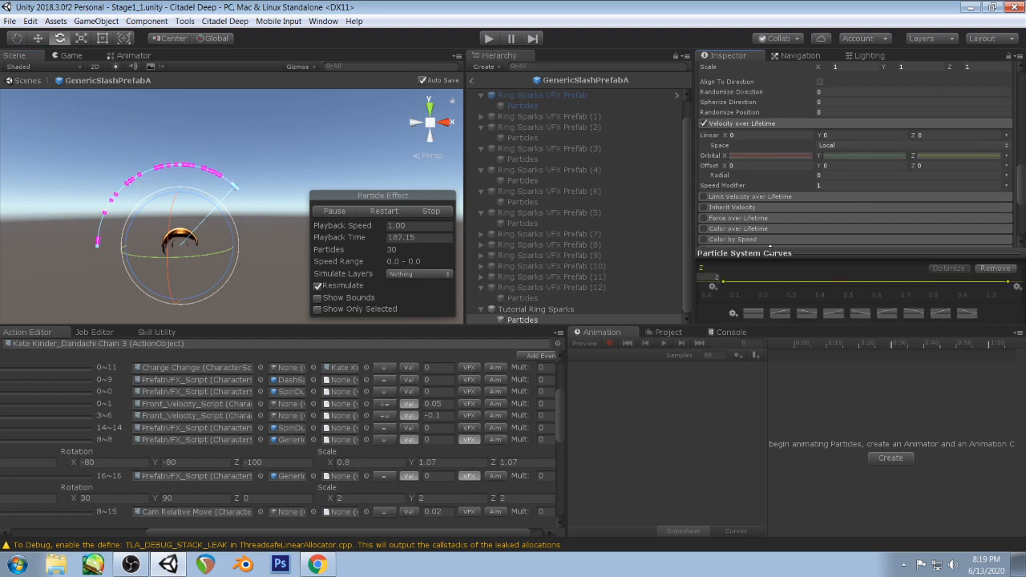
# - Shape the Orbital Z curve to start at about 2 and ease down to 0 by the end of the particle lifetime
pyautogui.moveTo(769, 251); pyautogui.dragTo(790, 135)
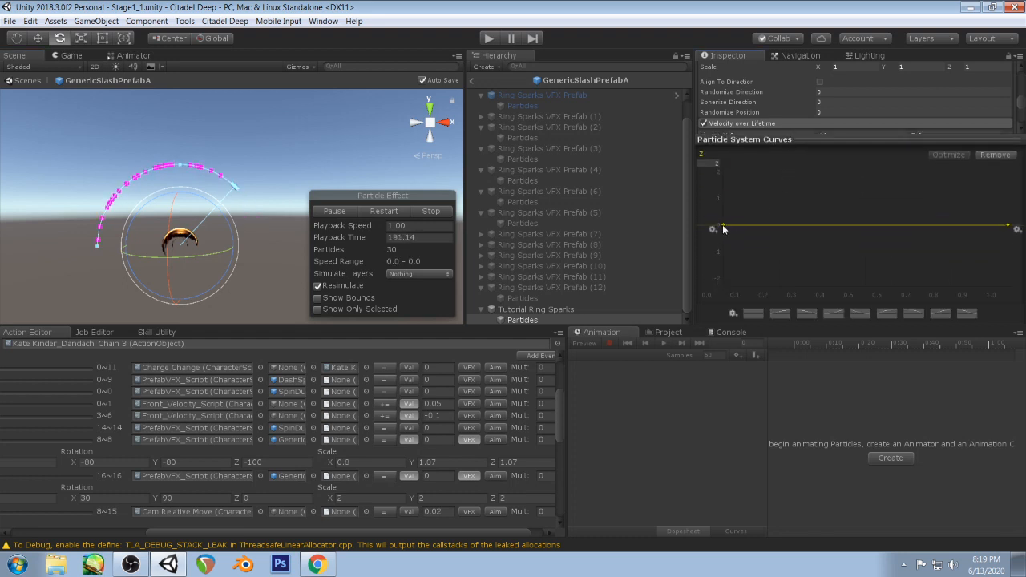
pyautogui.moveTo(724, 227); pyautogui.dragTo(759, 186)
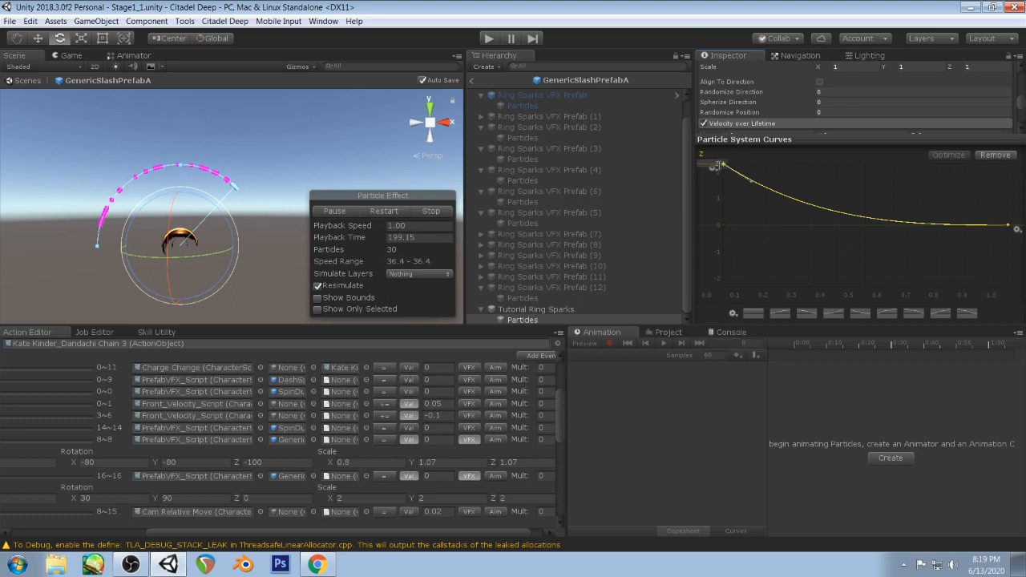
pyautogui.moveTo(823, 140); pyautogui.dragTo(814, 189)
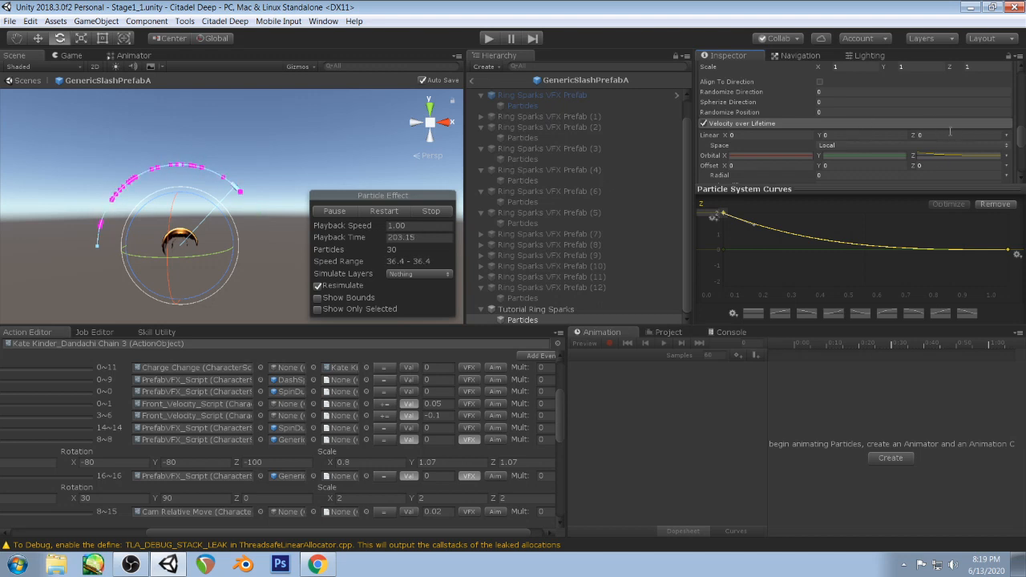
# - Test a constant Orbital Z velocity of 8, and return it to Curve mode with the easing curve starting at about 6
pyautogui.click(1007, 159)
pyautogui.click(866, 166)
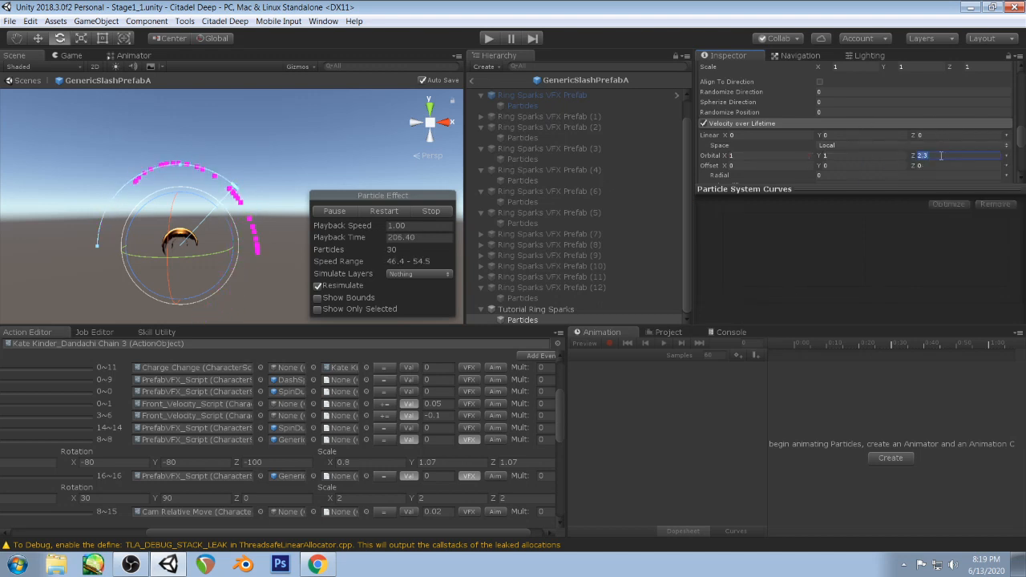
pyautogui.write('8')
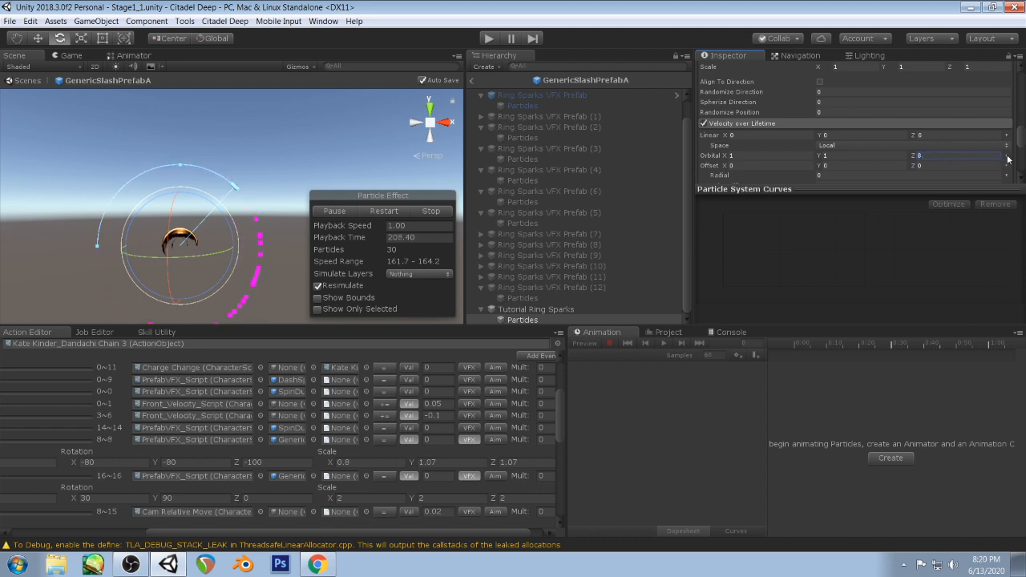
pyautogui.click(1008, 160)
pyautogui.click(920, 182)
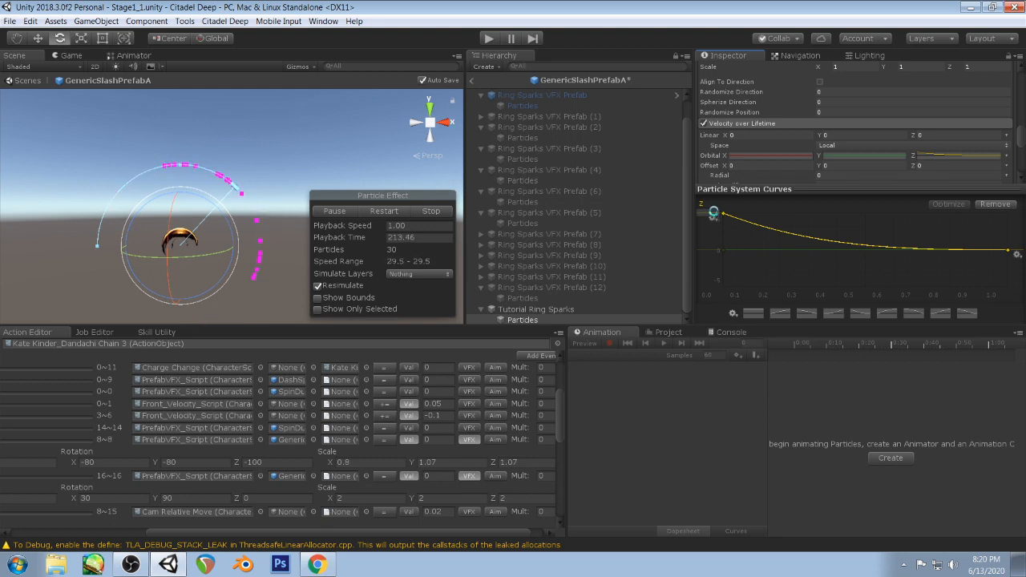
pyautogui.moveTo(715, 183); pyautogui.dragTo(725, 133)
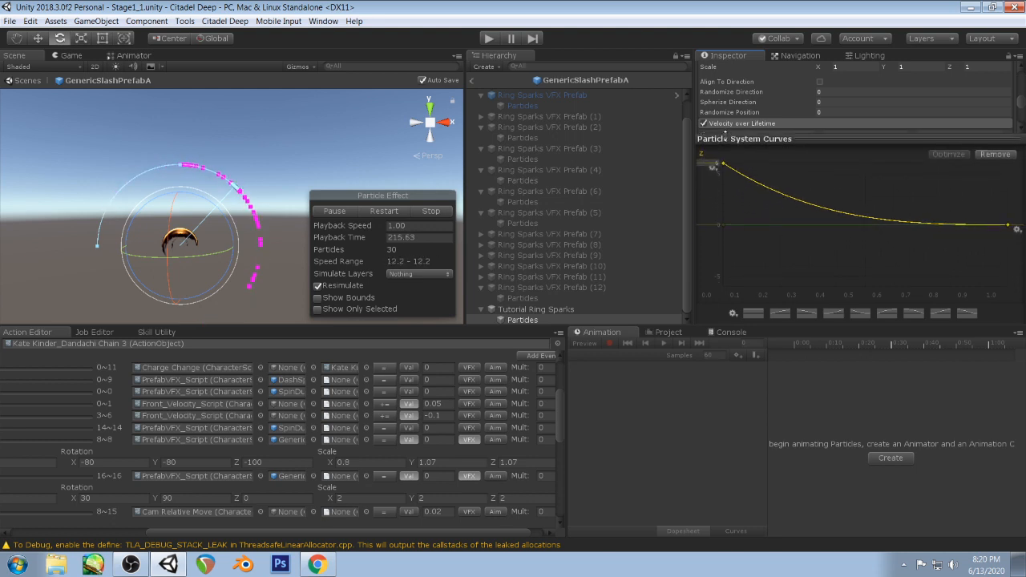
pyautogui.click(725, 166)
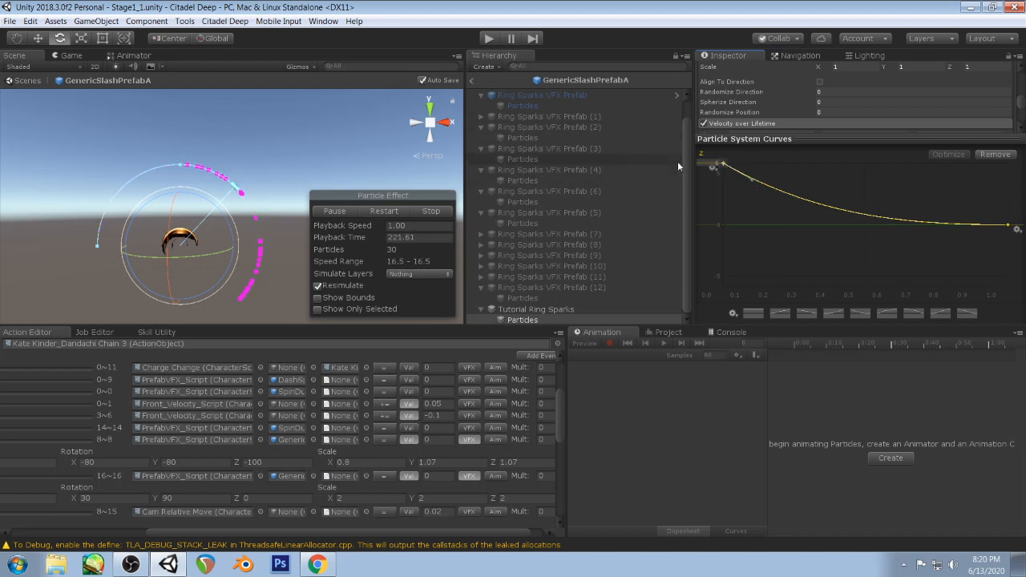
# - Preview the Circle's slash animation at about frame 23 to compare its arc with the faster sparks
pyautogui.scroll(2, 678, 161)
pyautogui.click(526, 105)
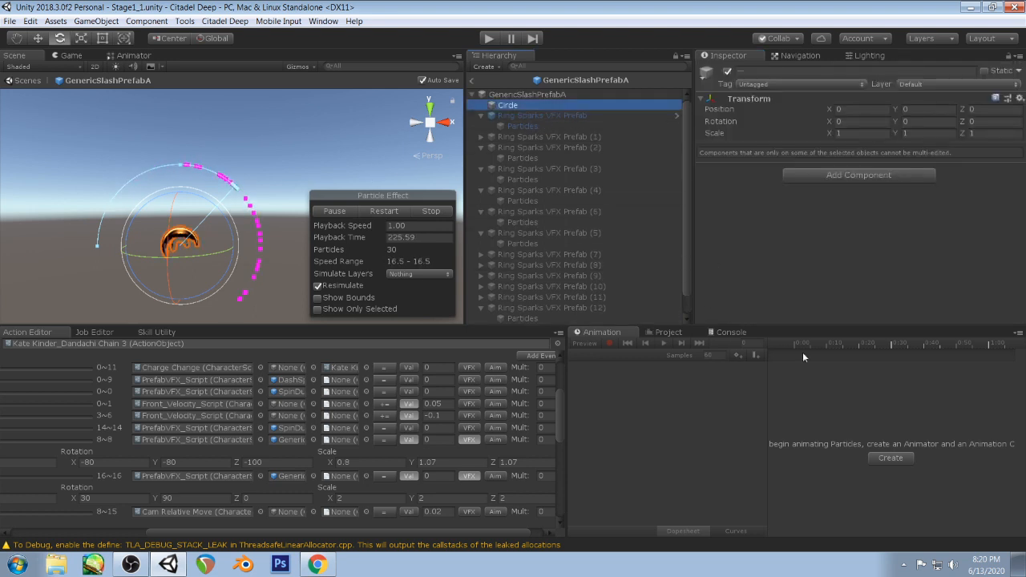
pyautogui.keyDown('ctrl'); pyautogui.click(530, 95); pyautogui.keyUp('ctrl')
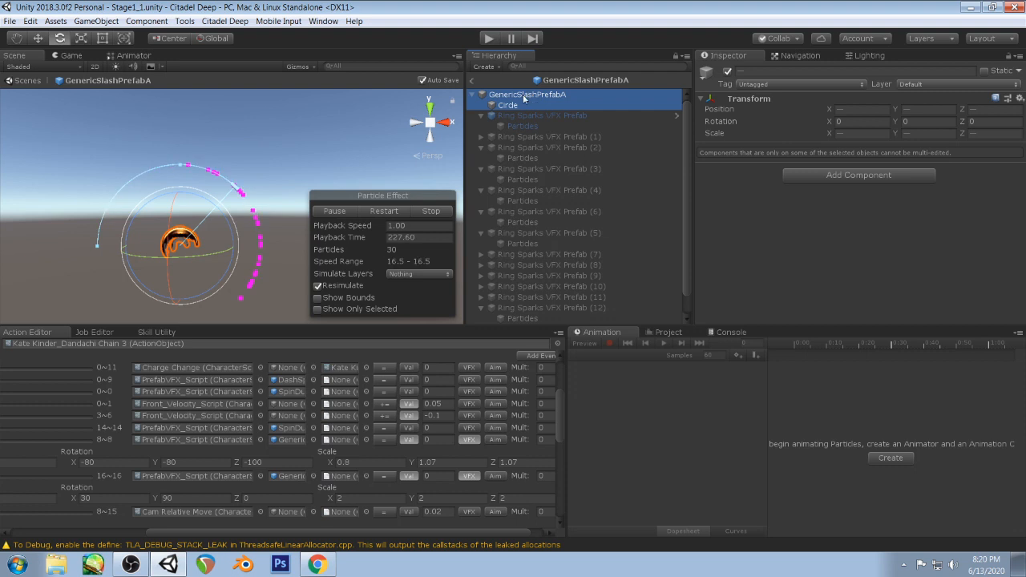
pyautogui.click(520, 105)
pyautogui.moveTo(794, 348); pyautogui.dragTo(849, 346)
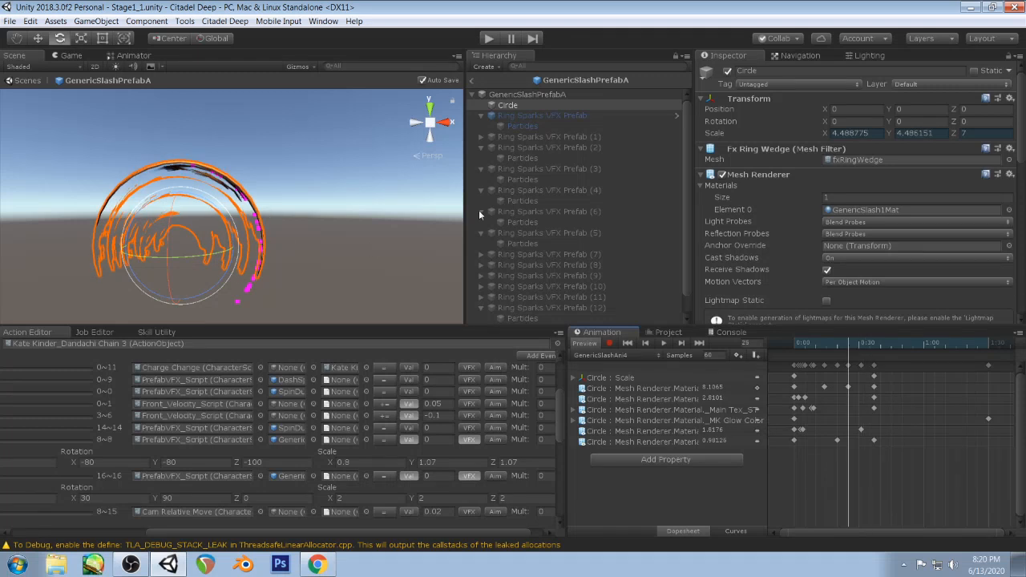
# - Rotate the Particles object under Tutorial Ring Sparks to about -42 degrees around its Z axis
pyautogui.scroll(-2, 683, 165)
pyautogui.click(521, 320)
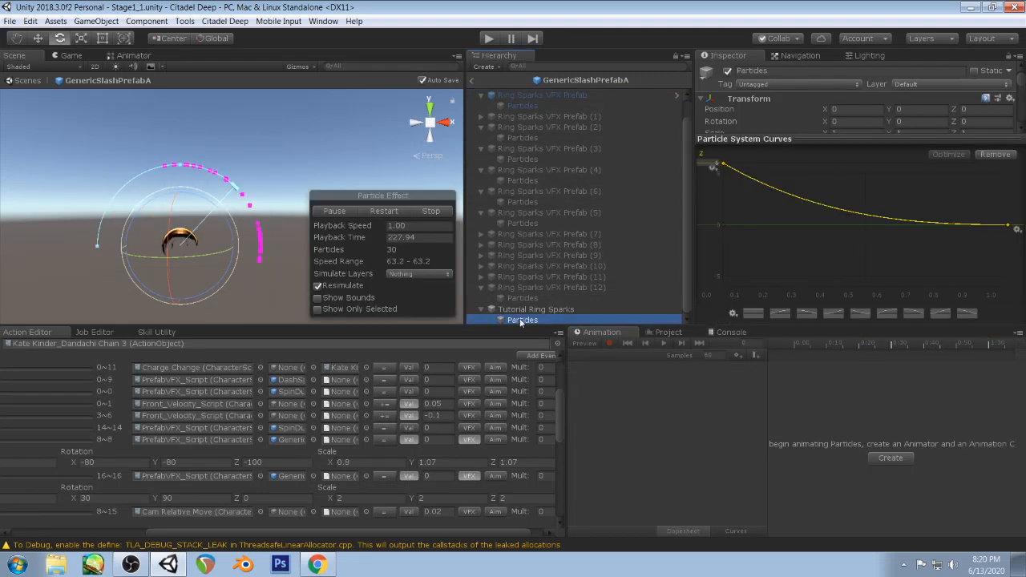
pyautogui.click(535, 309)
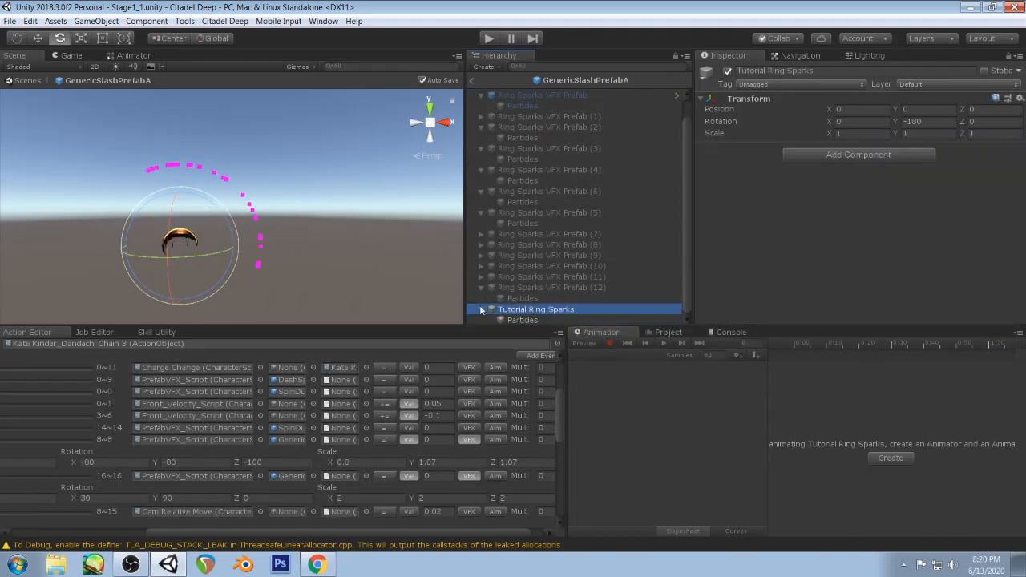
pyautogui.click(520, 320)
pyautogui.moveTo(201, 201); pyautogui.dragTo(129, 176)
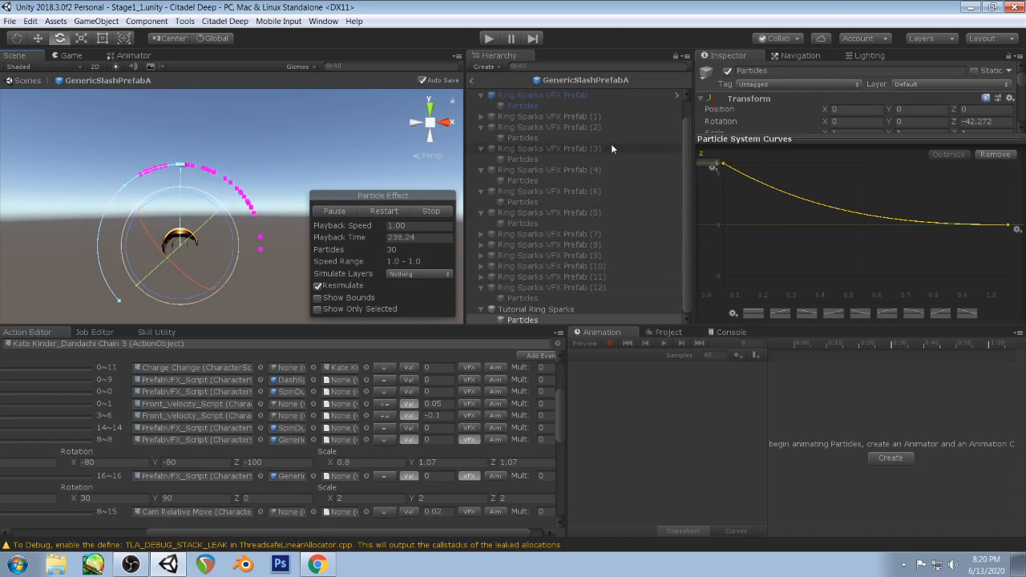
# - Set the Scaling Mode of the tutorial Particles to Hierarchy
pyautogui.moveTo(777, 141); pyautogui.dragTo(778, 251)
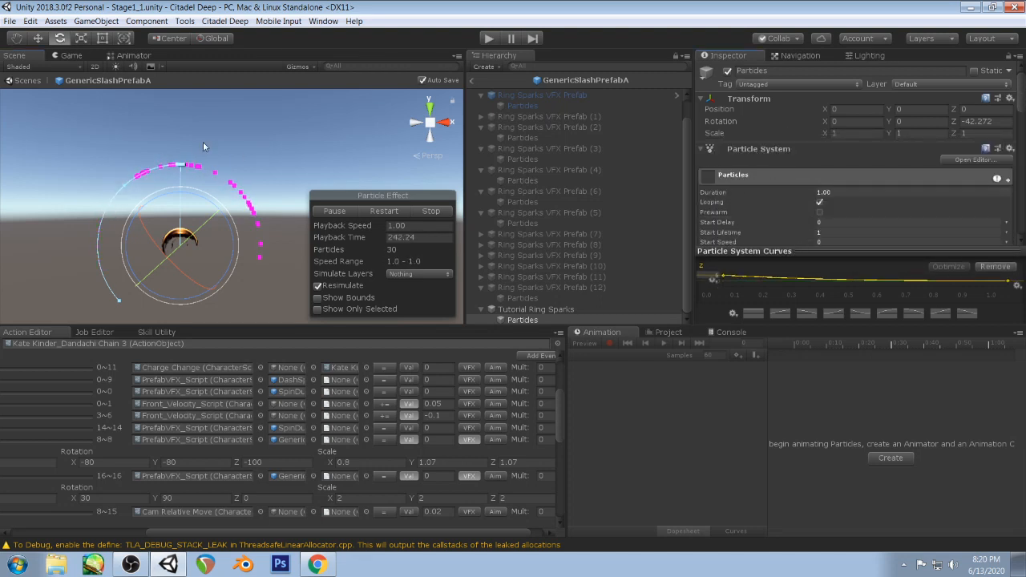
pyautogui.moveTo(218, 118); pyautogui.dragTo(248, 160, button='right')
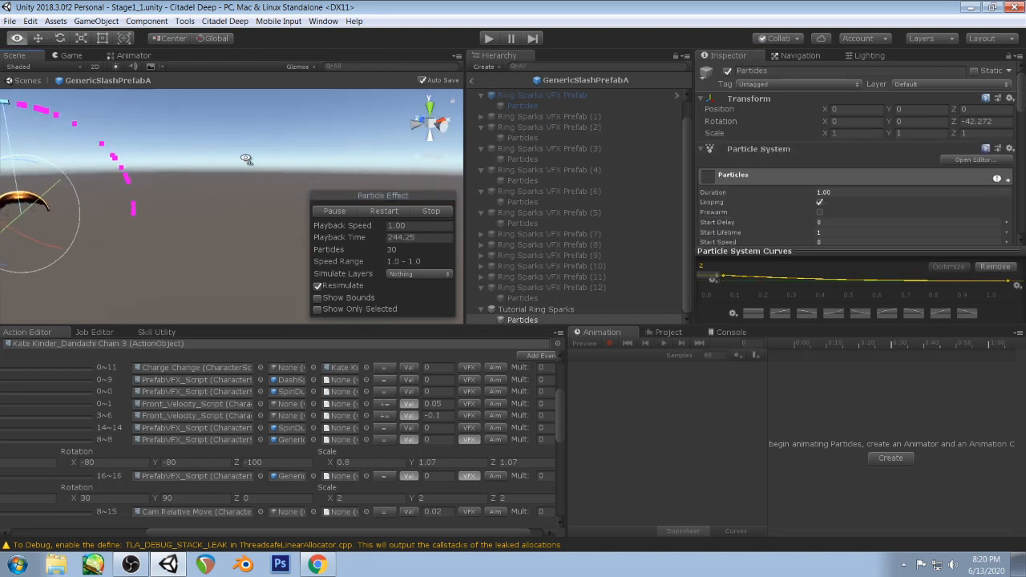
pyautogui.moveTo(248, 161); pyautogui.dragTo(361, 195, button='middle')
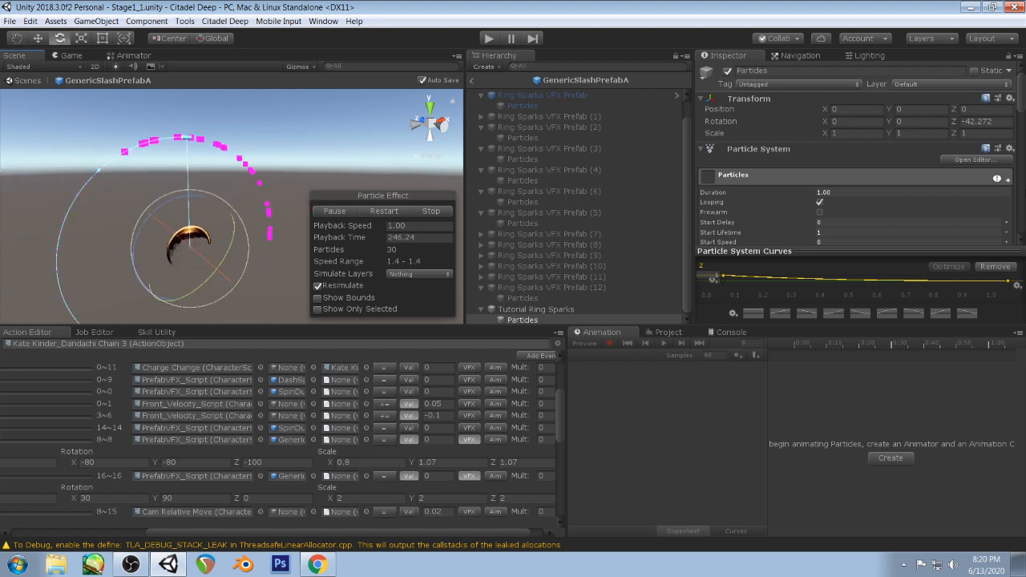
pyautogui.scroll(-4, 835, 154)
pyautogui.scroll(-6, 834, 150)
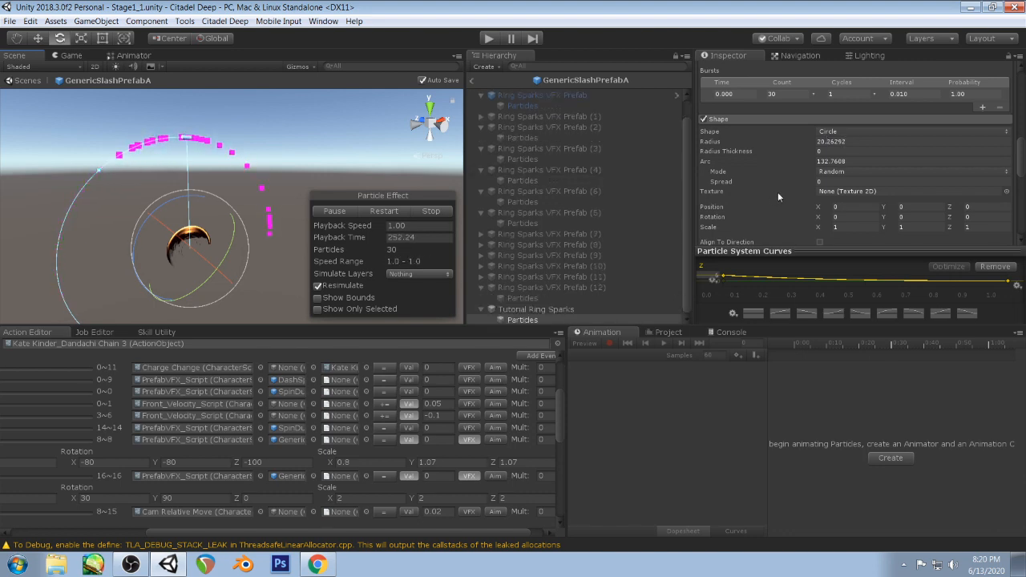
pyautogui.scroll(6, 824, 182)
pyautogui.scroll(3, 834, 163)
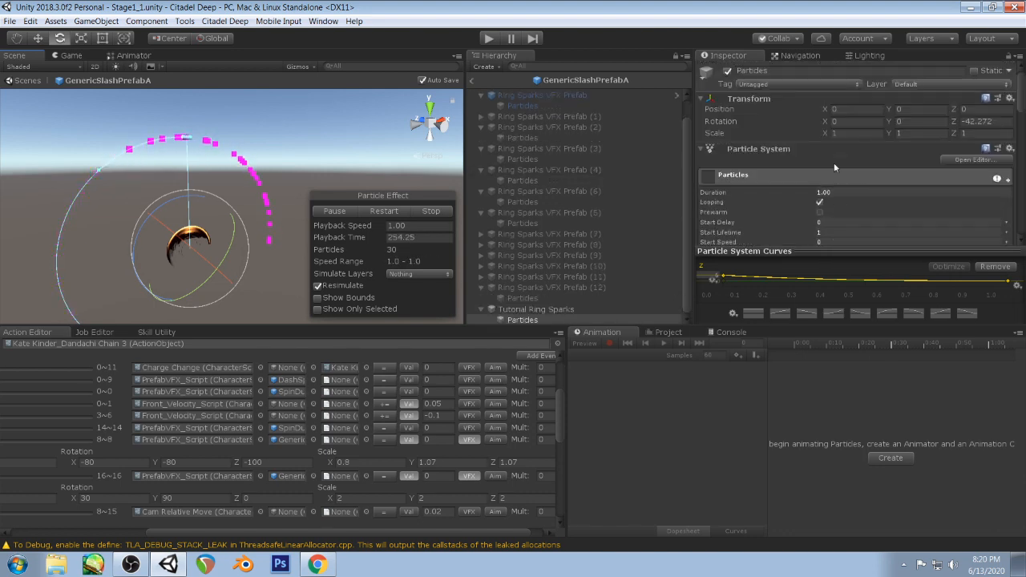
pyautogui.scroll(-3, 834, 165)
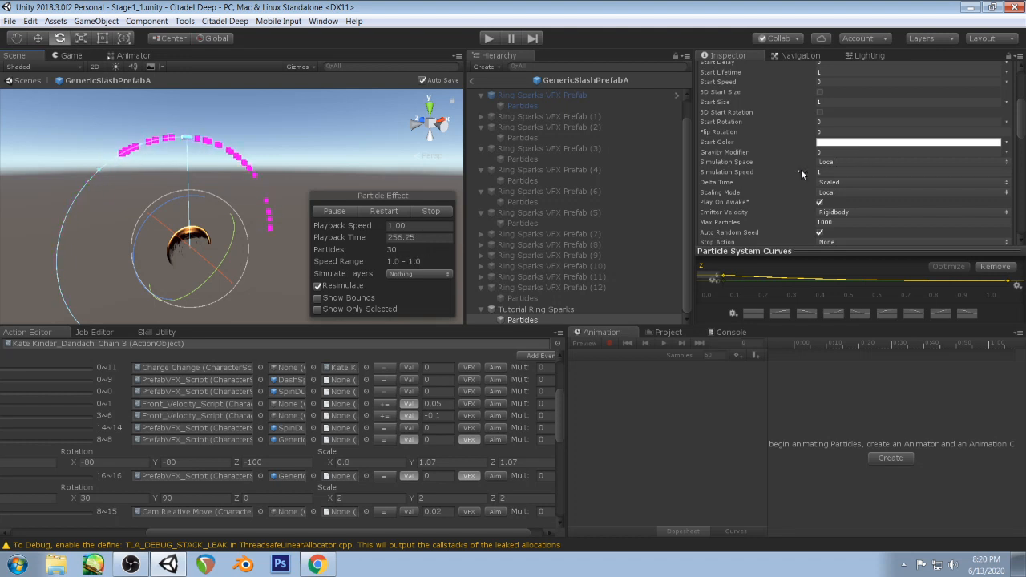
pyautogui.click(829, 192)
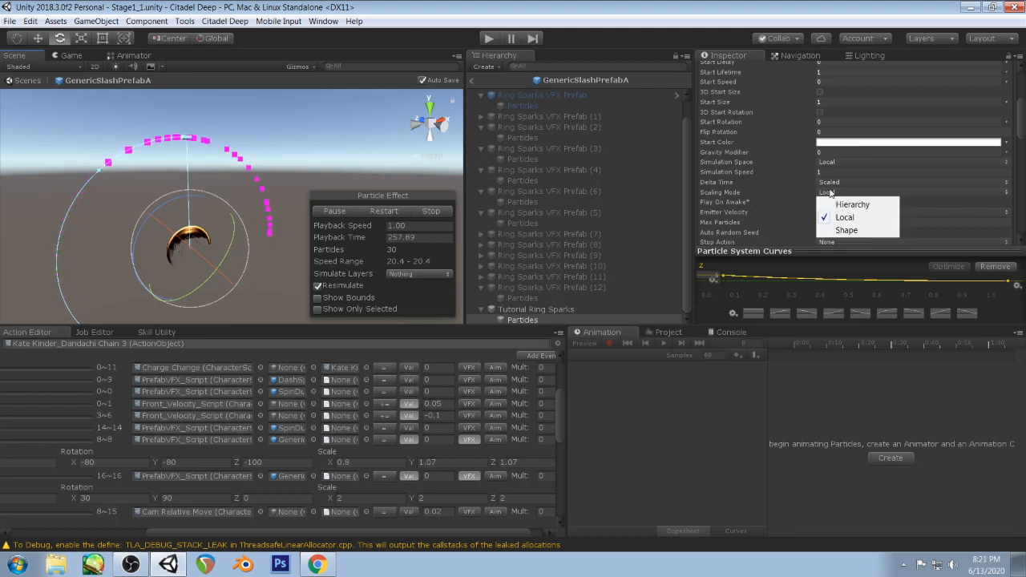
pyautogui.click(859, 206)
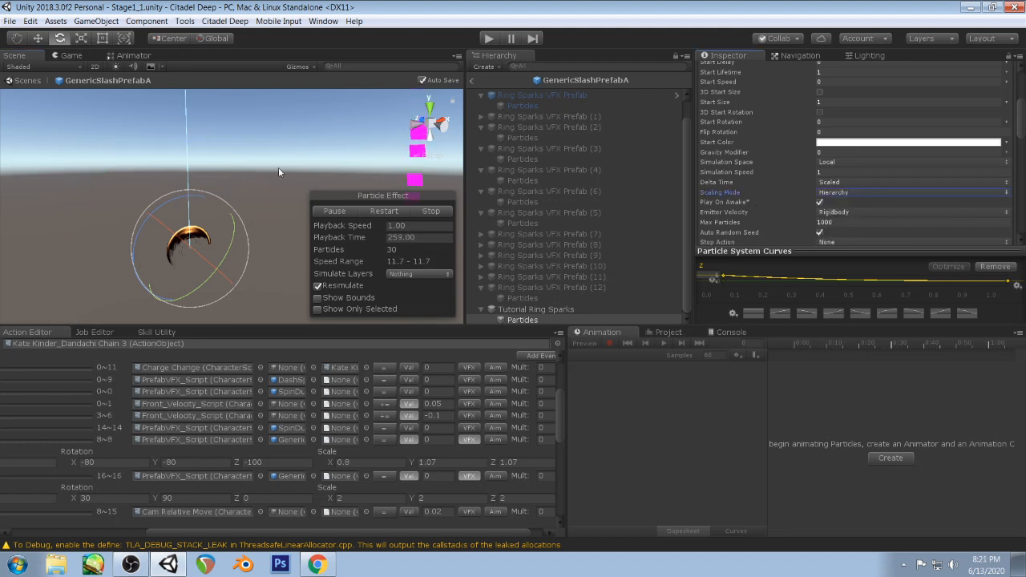
# - Narrow the Shape arc of the tutorial Particles to 20 degrees, and widen it with its scene handle to about 85 degrees
pyautogui.scroll(-3, 261, 173)
pyautogui.moveTo(261, 173); pyautogui.dragTo(180, 138, button='right')
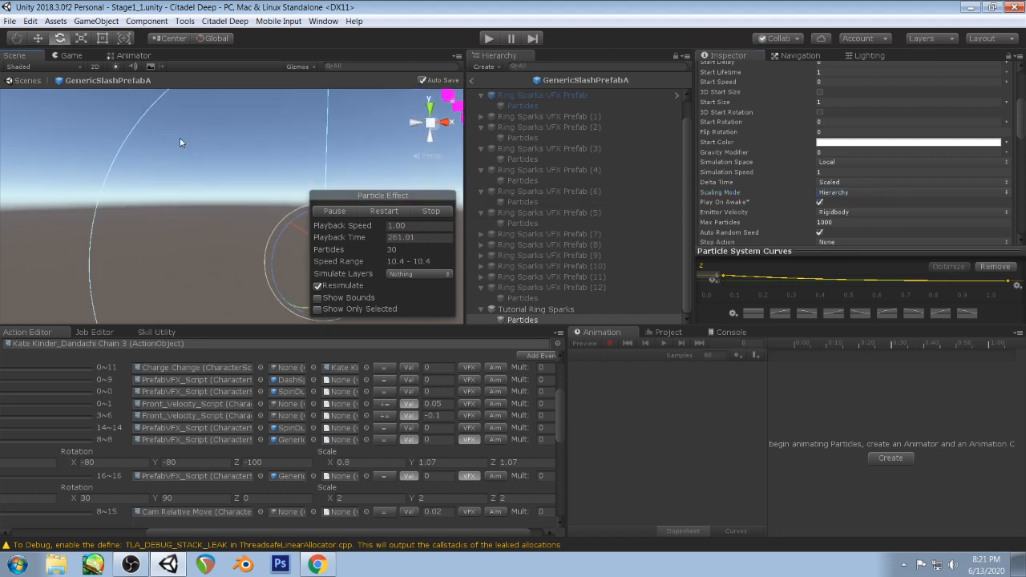
pyautogui.scroll(-3, 252, 147)
pyautogui.moveTo(252, 146)
pyautogui.keyDown('alt'); pyautogui.mouseDown()
pyautogui.moveTo(204, 136)
pyautogui.moveTo(262, 136)
pyautogui.mouseUp(); pyautogui.keyUp('alt')
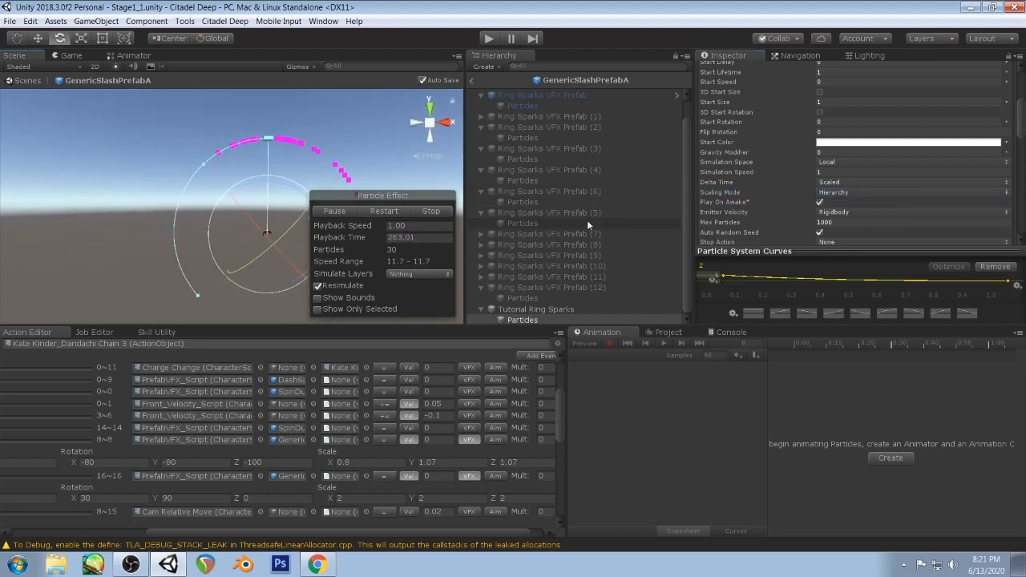
pyautogui.scroll(5, 824, 154)
pyautogui.click(536, 310)
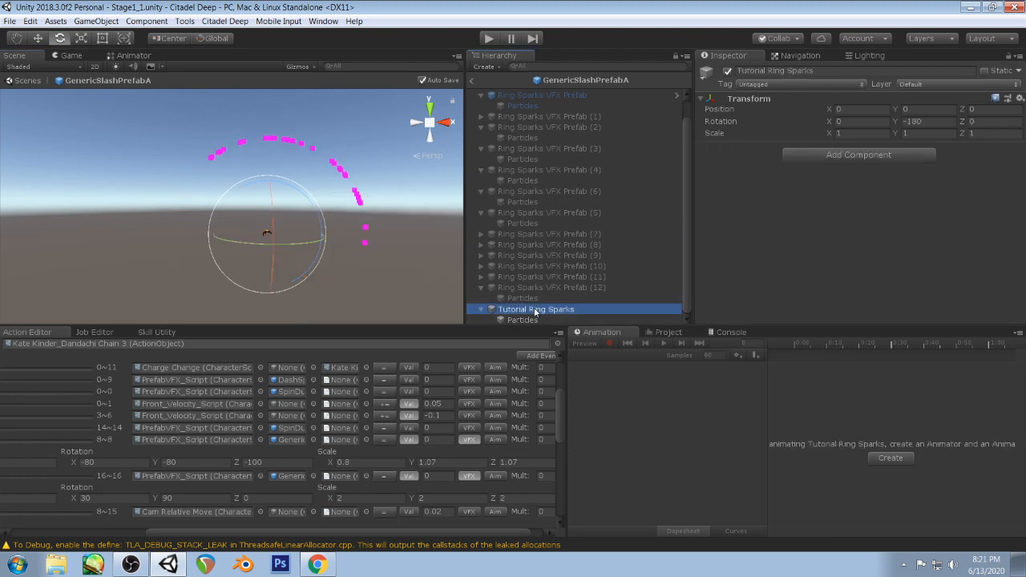
pyautogui.click(521, 320)
pyautogui.scroll(-10, 836, 141)
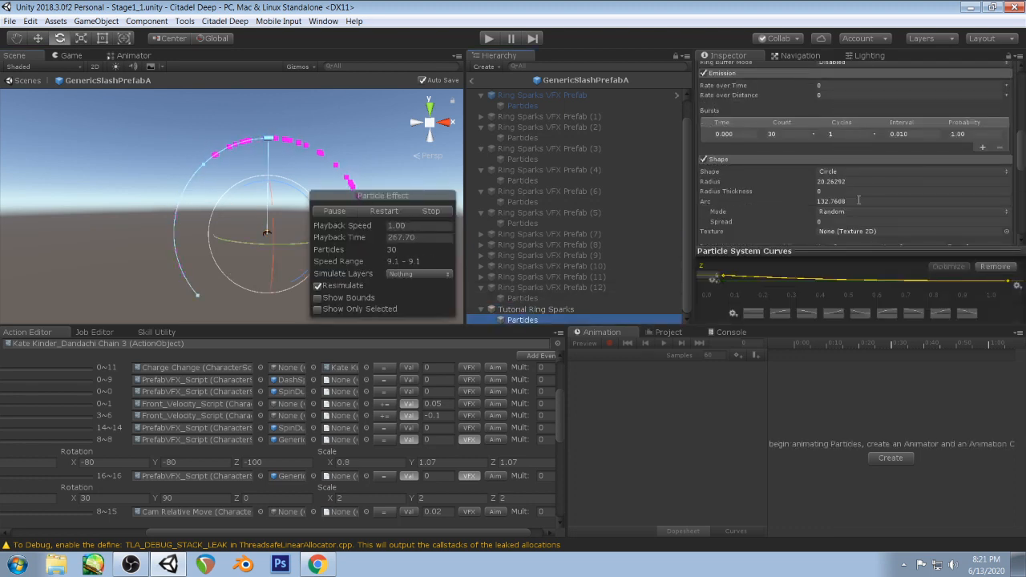
pyautogui.click(858, 200)
pyautogui.write('20')
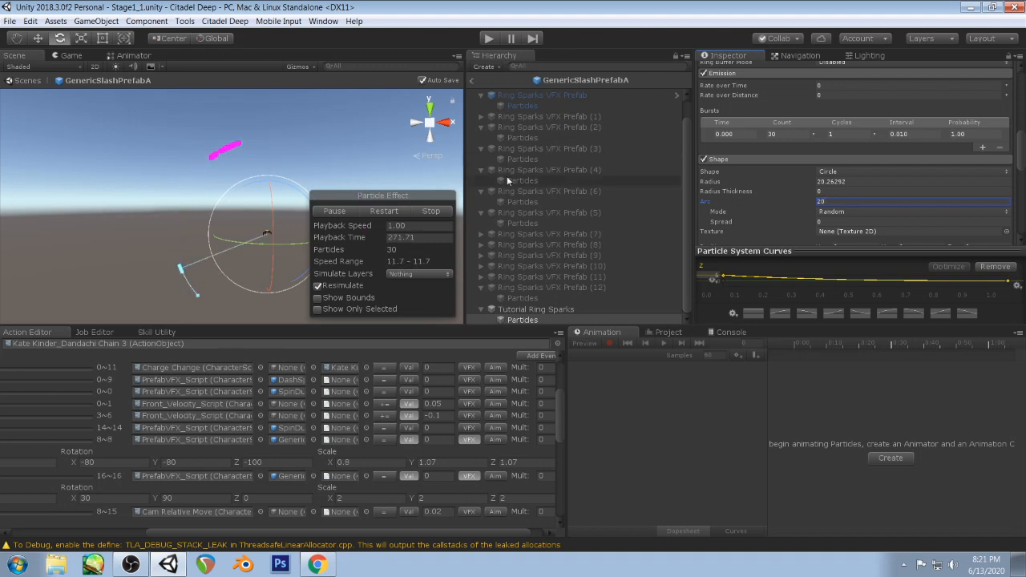
pyautogui.moveTo(180, 268); pyautogui.dragTo(201, 174)
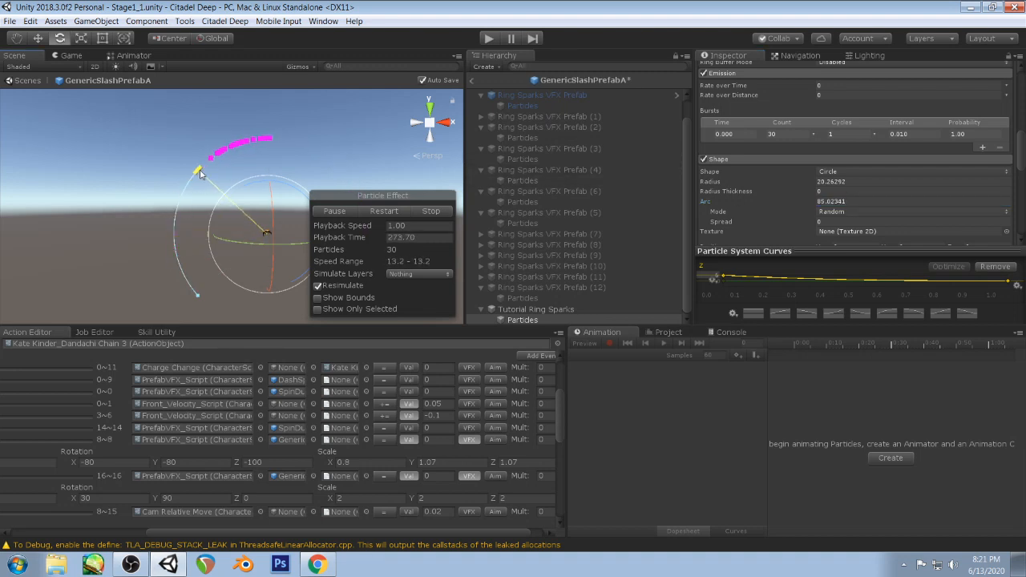
# - Preview the Circle's slash animation at about frame 11 to compare it with the shortened spark arc
pyautogui.scroll(2, 687, 194)
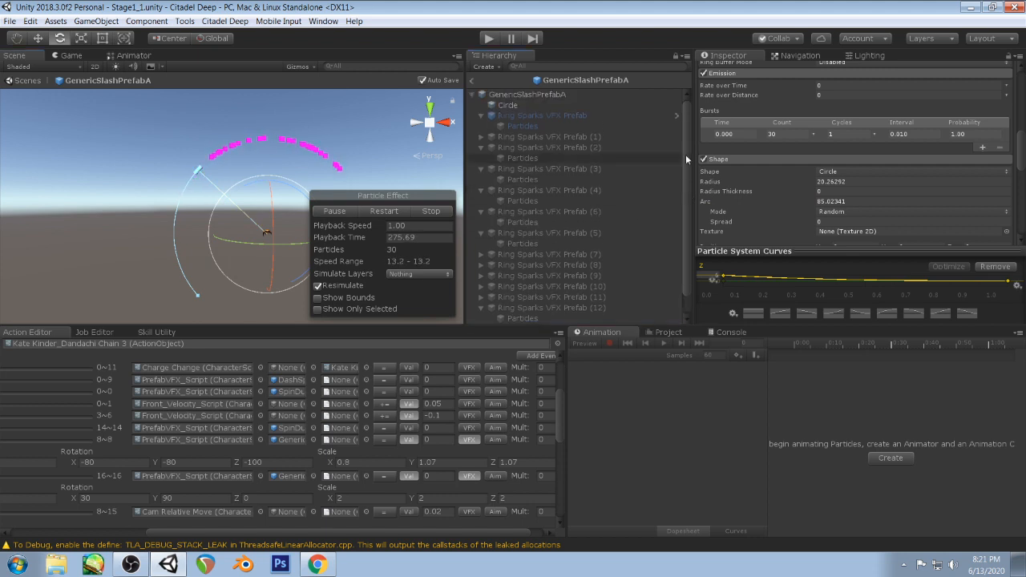
pyautogui.click(512, 106)
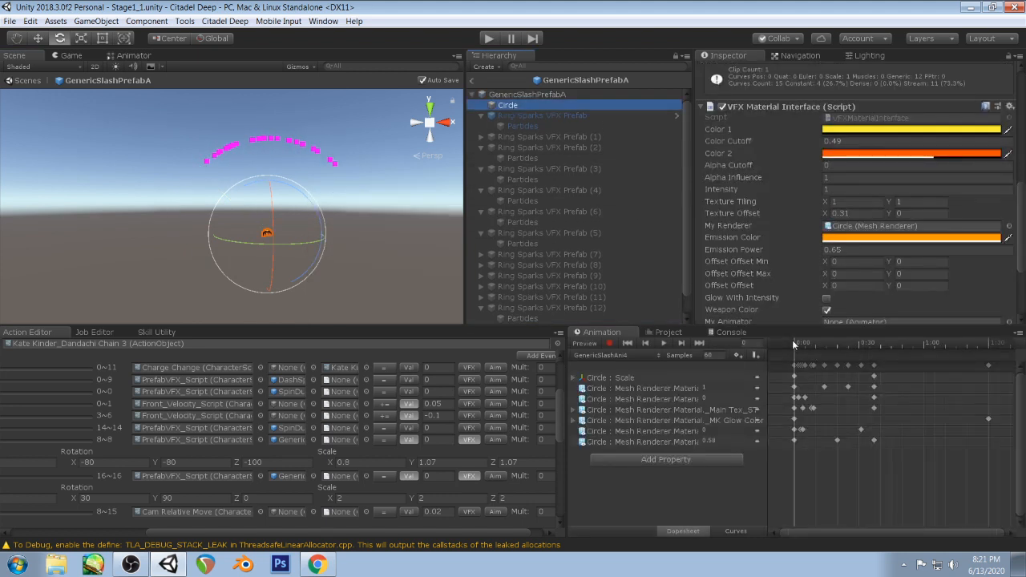
pyautogui.moveTo(794, 344); pyautogui.dragTo(818, 343)
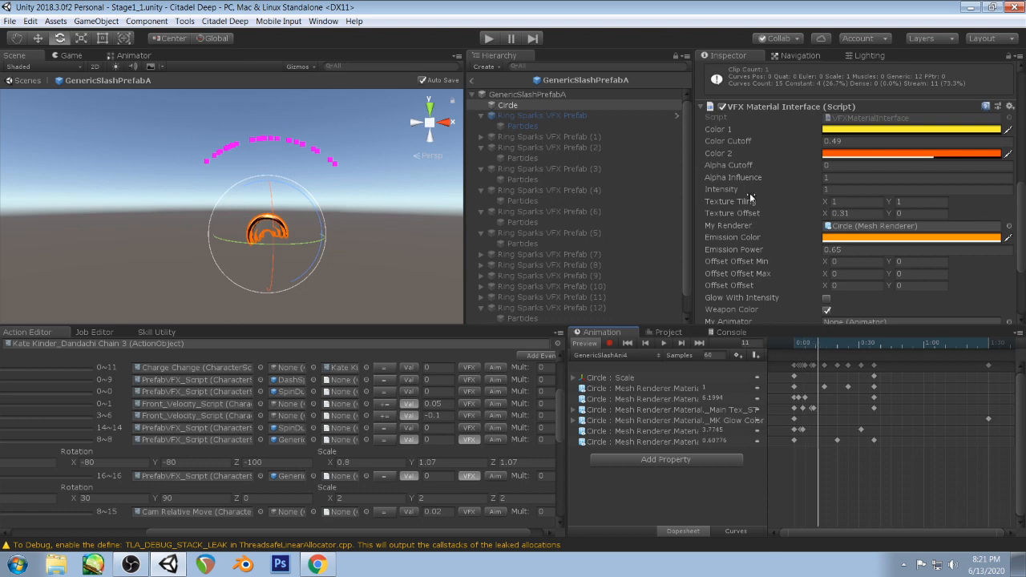
# - Reduce the Shape radius of the tutorial Particles to about 7
pyautogui.moveTo(686, 139); pyautogui.dragTo(686, 178)
pyautogui.click(520, 311)
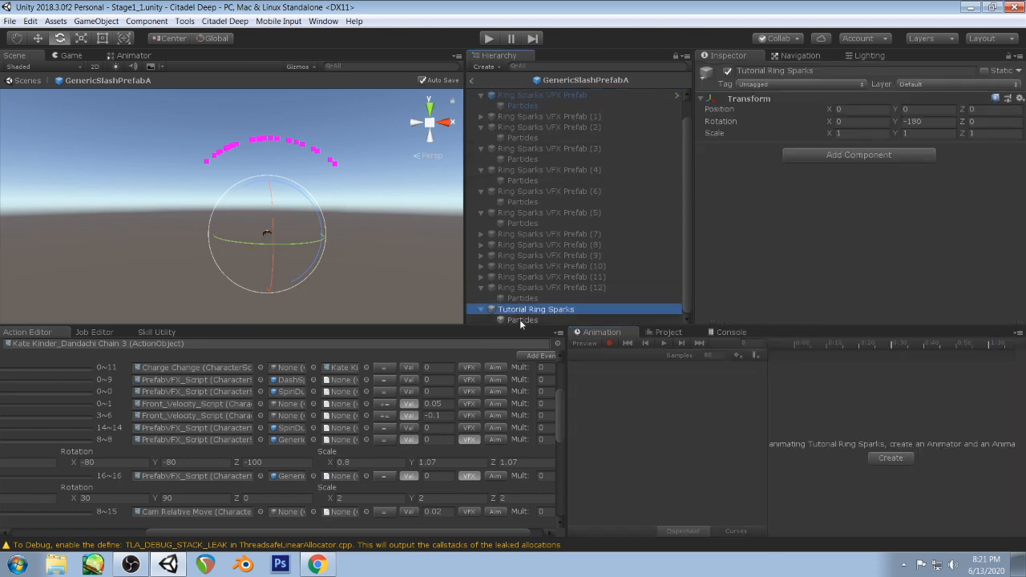
pyautogui.click(519, 320)
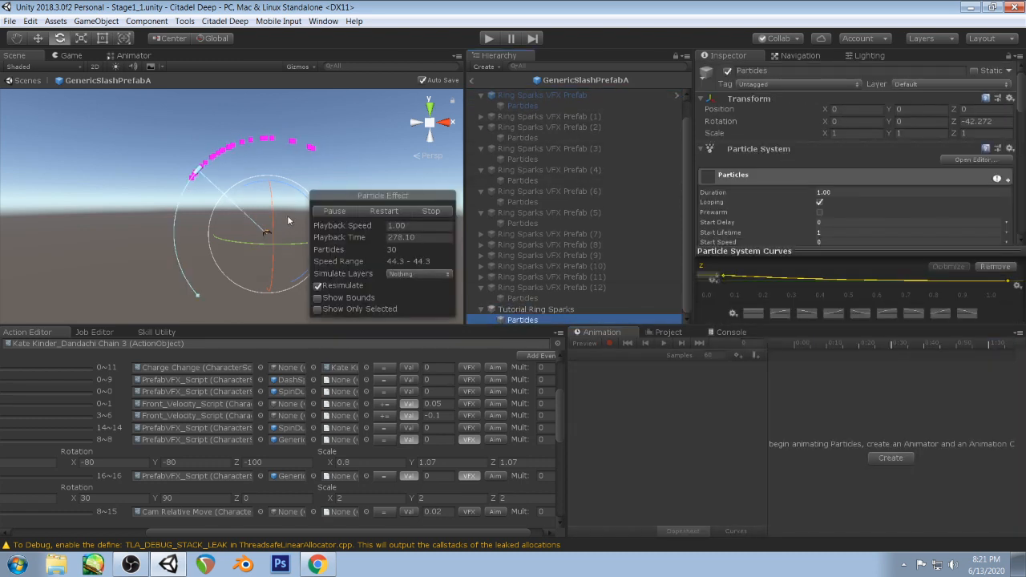
pyautogui.scroll(-10, 856, 148)
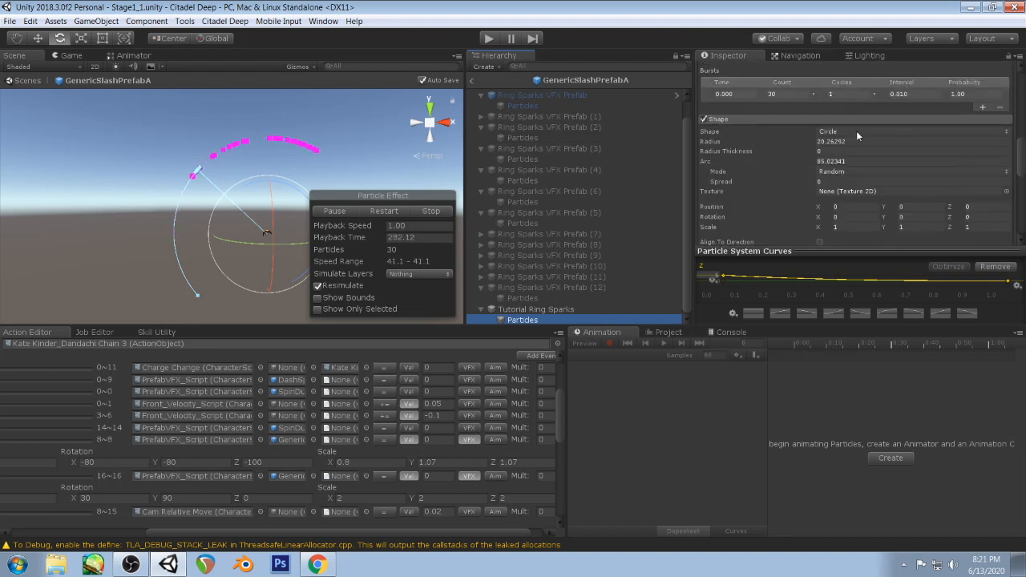
pyautogui.click(881, 141)
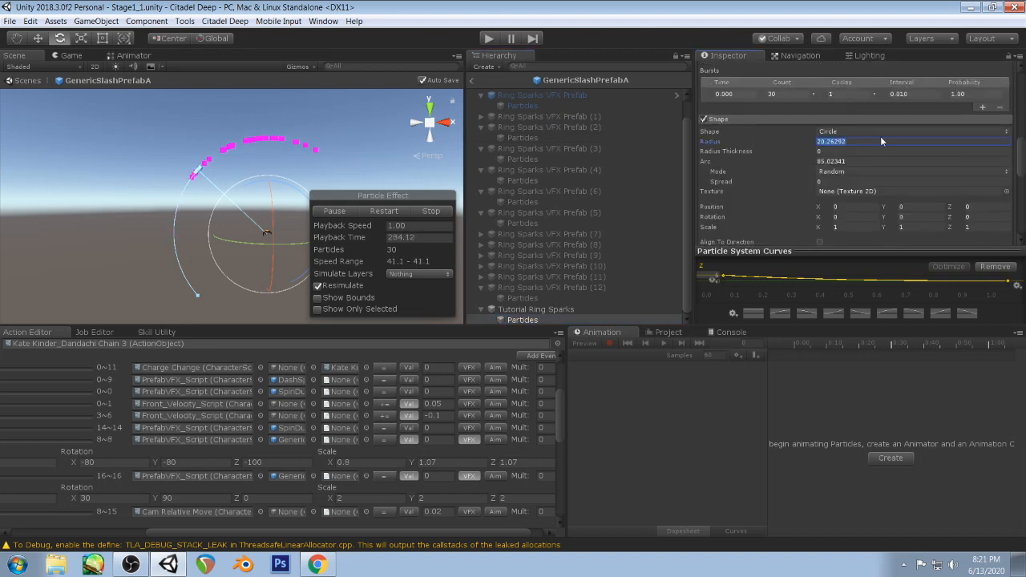
pyautogui.click(559, 311)
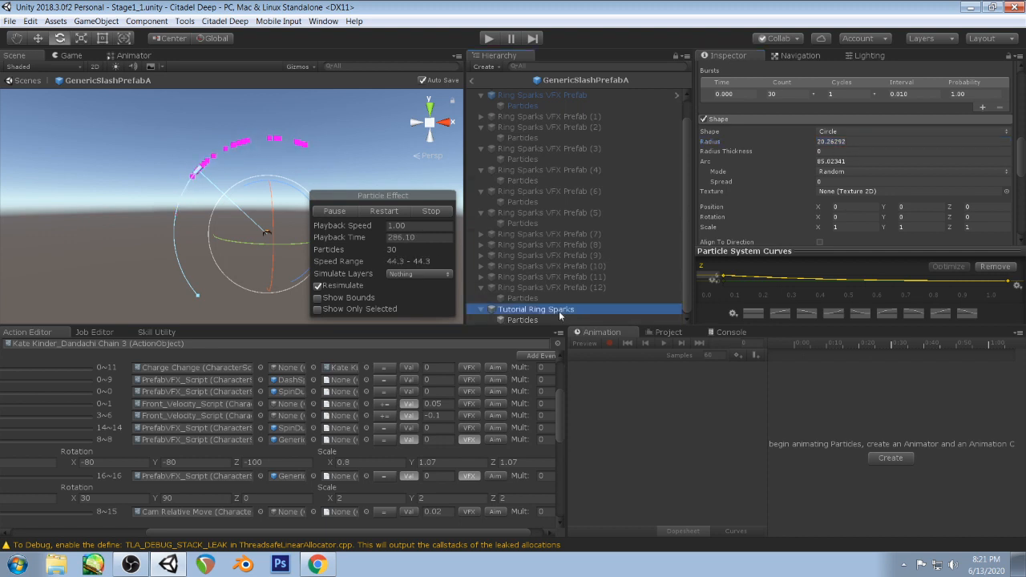
pyautogui.click(526, 320)
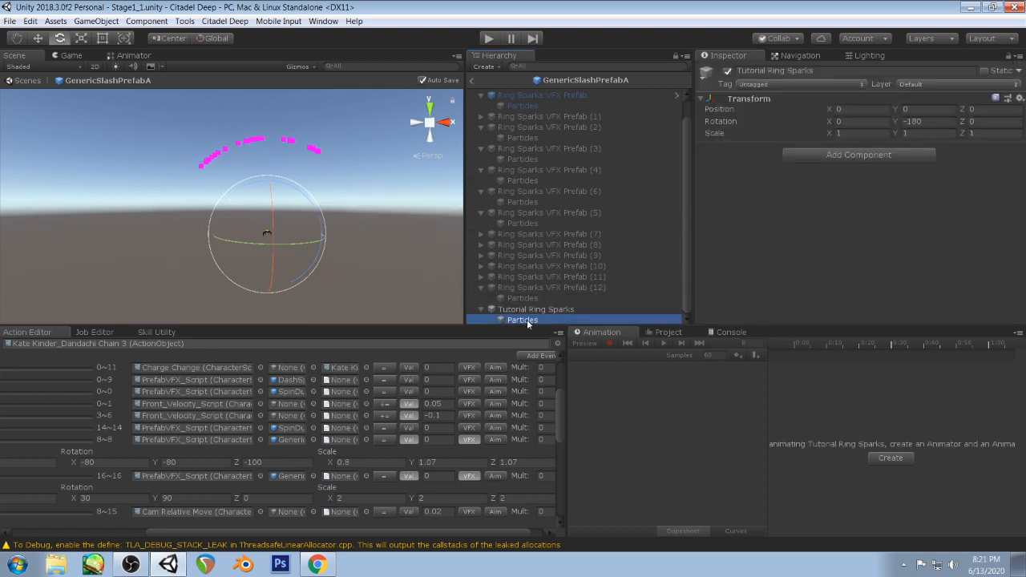
pyautogui.scroll(-3, 810, 170)
pyautogui.scroll(-6, 795, 177)
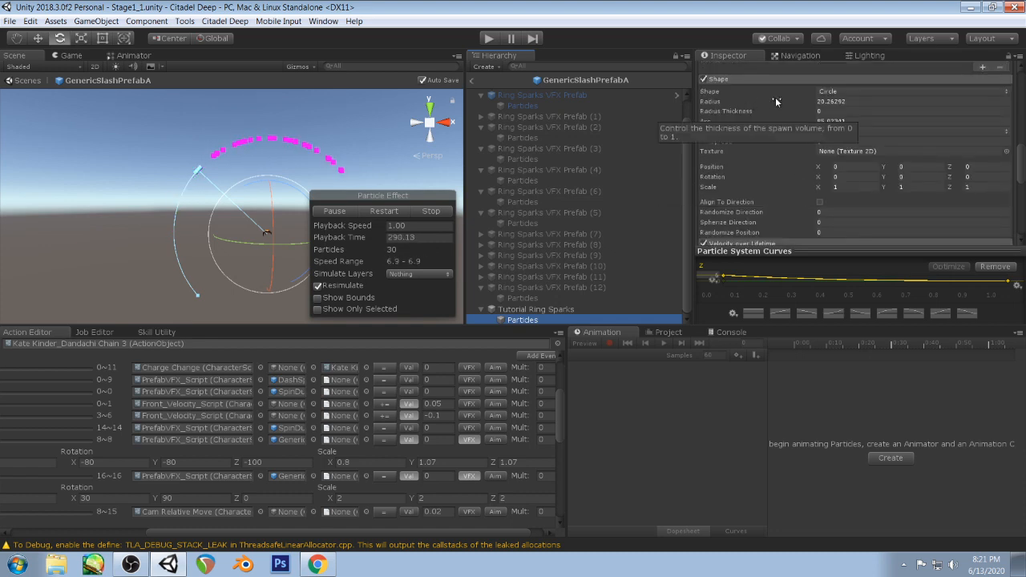
pyautogui.moveTo(751, 104); pyautogui.dragTo(485, 116)
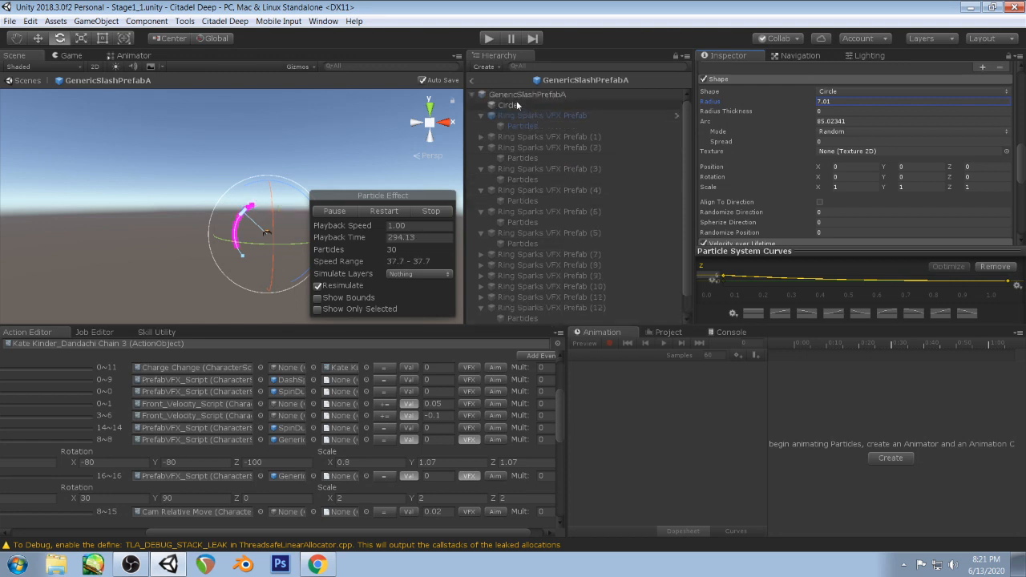
# - Shrink the tutorial Particles' emission arc with its scene handle to fit the Circle's slash previewed at about frame 9
pyautogui.click(507, 105)
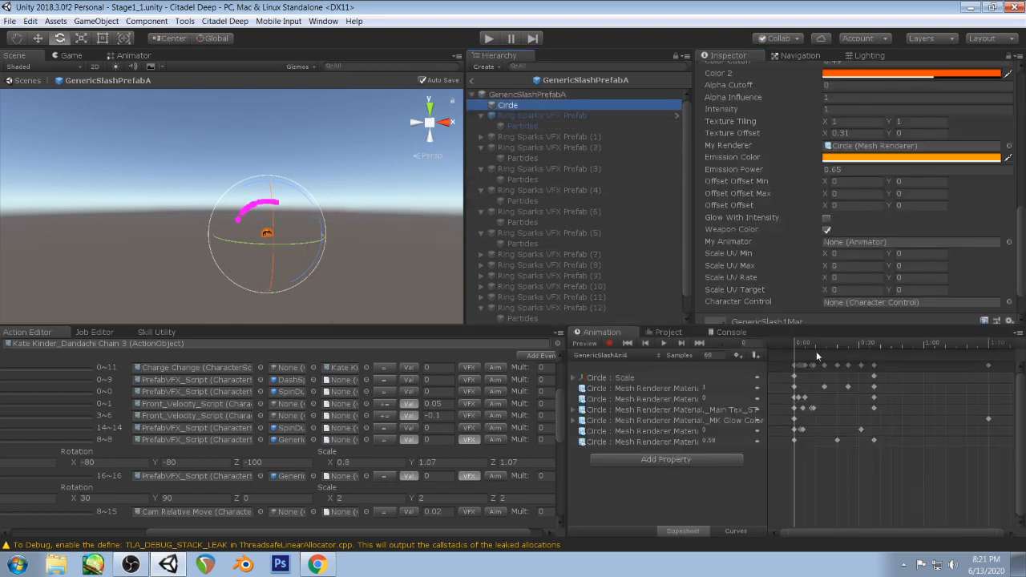
pyautogui.moveTo(798, 346); pyautogui.dragTo(814, 345)
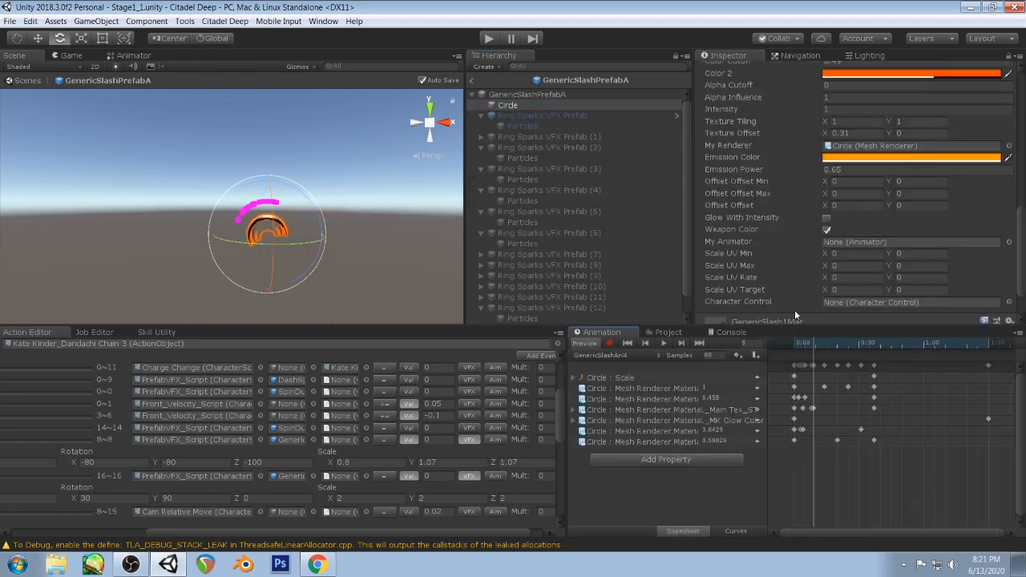
pyautogui.keyDown('ctrl'); pyautogui.click(506, 106); pyautogui.keyUp('ctrl')
pyautogui.click(509, 104)
pyautogui.scroll(-1, 561, 239)
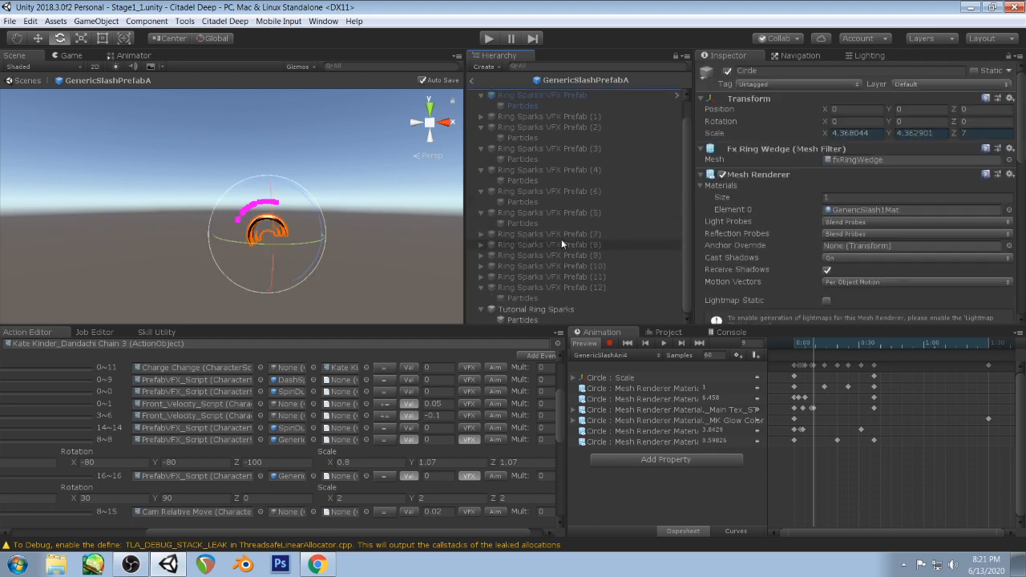
pyautogui.click(522, 319)
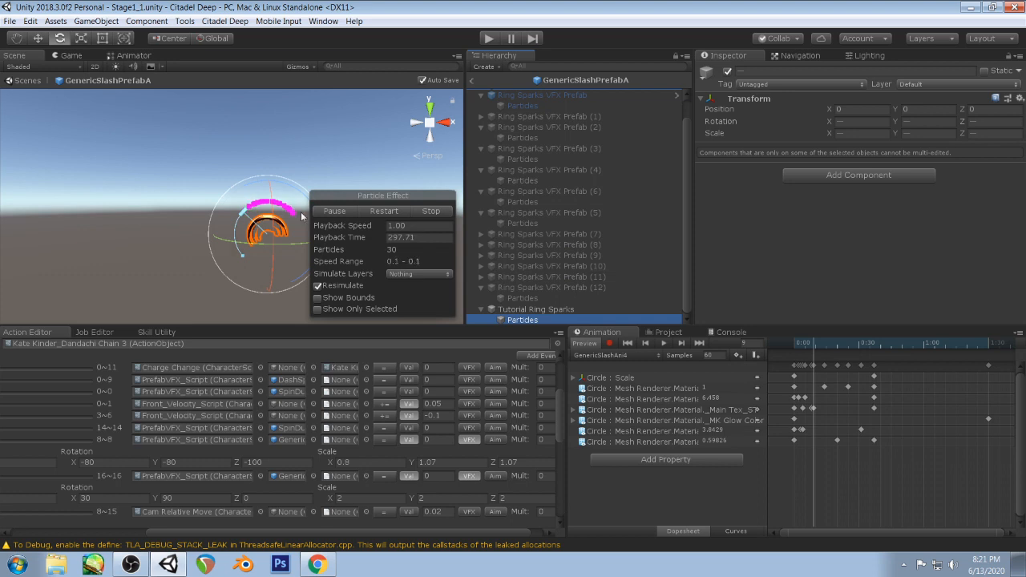
pyautogui.moveTo(244, 255); pyautogui.dragTo(256, 251)
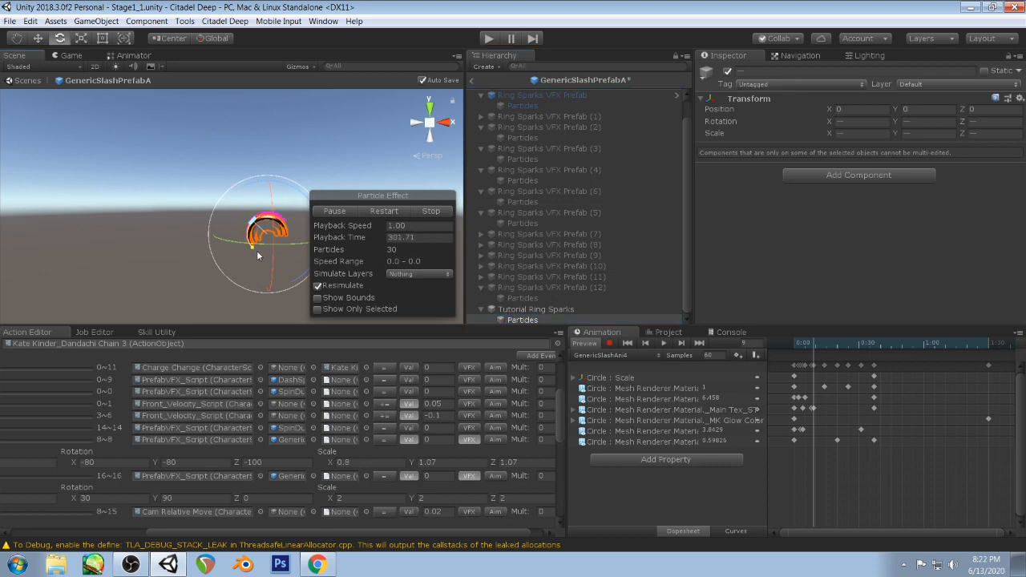
# - Examine the shrunken spark arc from another angle and review the main settings of the tutorial Particles
pyautogui.click(536, 308)
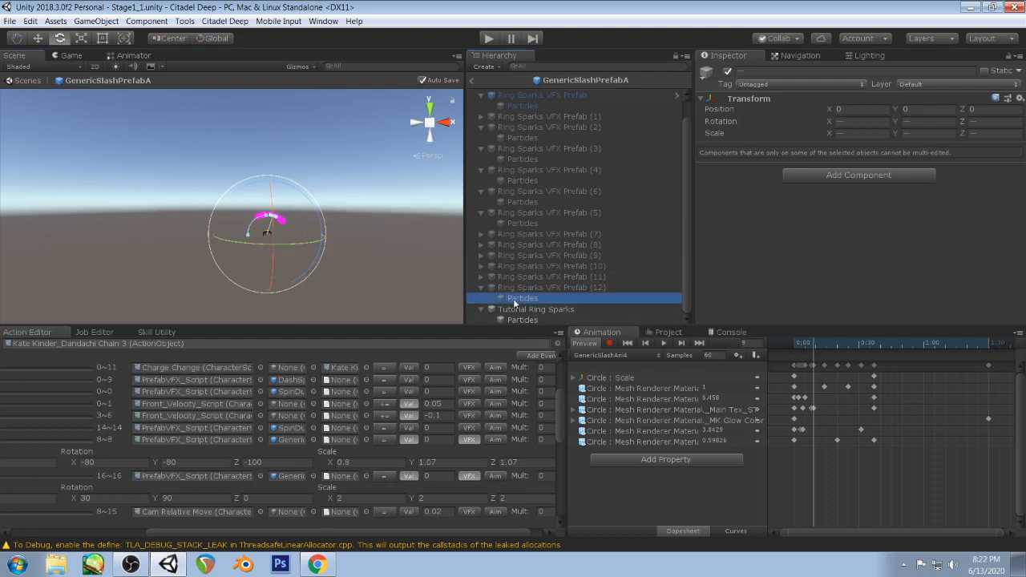
pyautogui.click(294, 117)
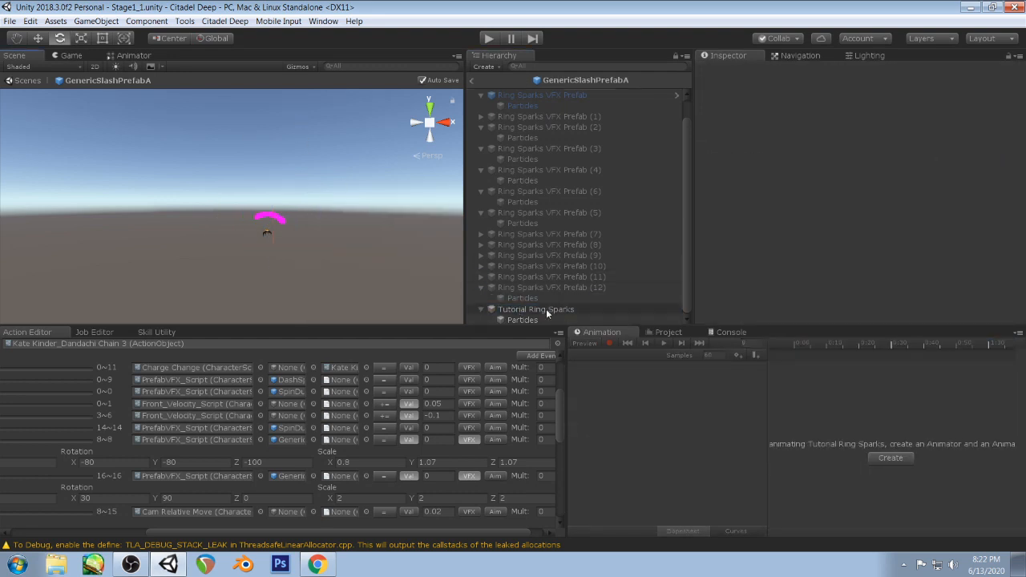
pyautogui.click(522, 319)
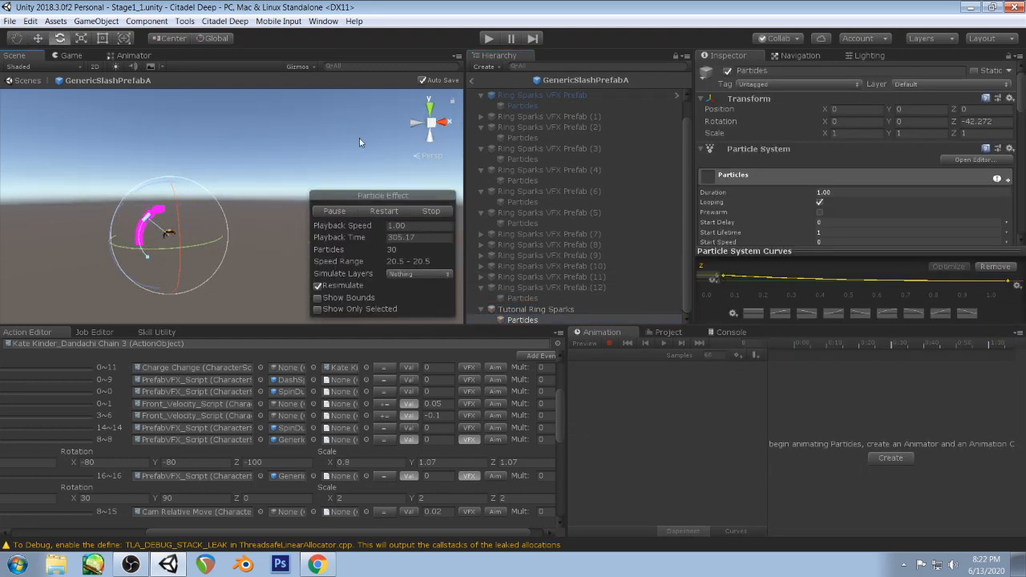
pyautogui.moveTo(360, 138); pyautogui.dragTo(372, 135, button='middle')
pyautogui.scroll(3, 310, 129)
pyautogui.scroll(3, 260, 125)
pyautogui.keyDown('alt'); pyautogui.moveTo(260, 125); pyautogui.dragTo(295, 137); pyautogui.keyUp('alt')
pyautogui.scroll(-5, 319, 135)
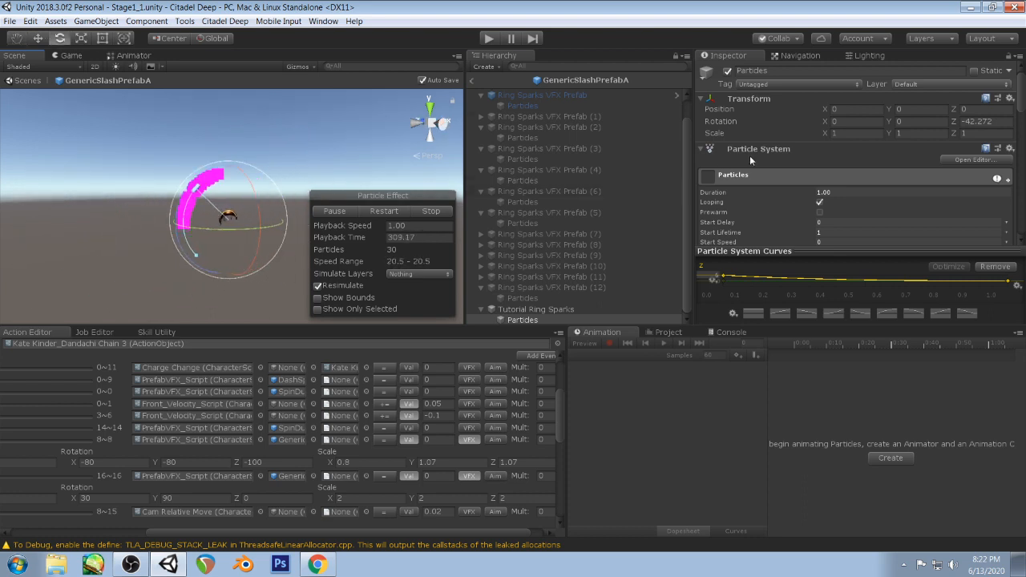
pyautogui.scroll(-5, 852, 149)
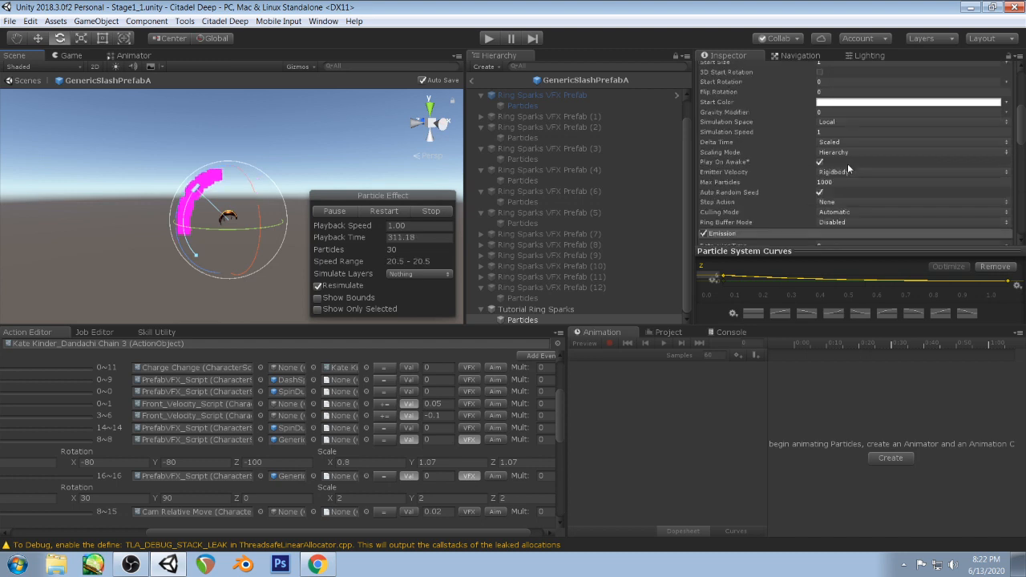
# - Compare the transforms and particle settings of Ring Sparks VFX Prefab (12) and (1) with those of Tutorial Ring Sparks
pyautogui.click(526, 296)
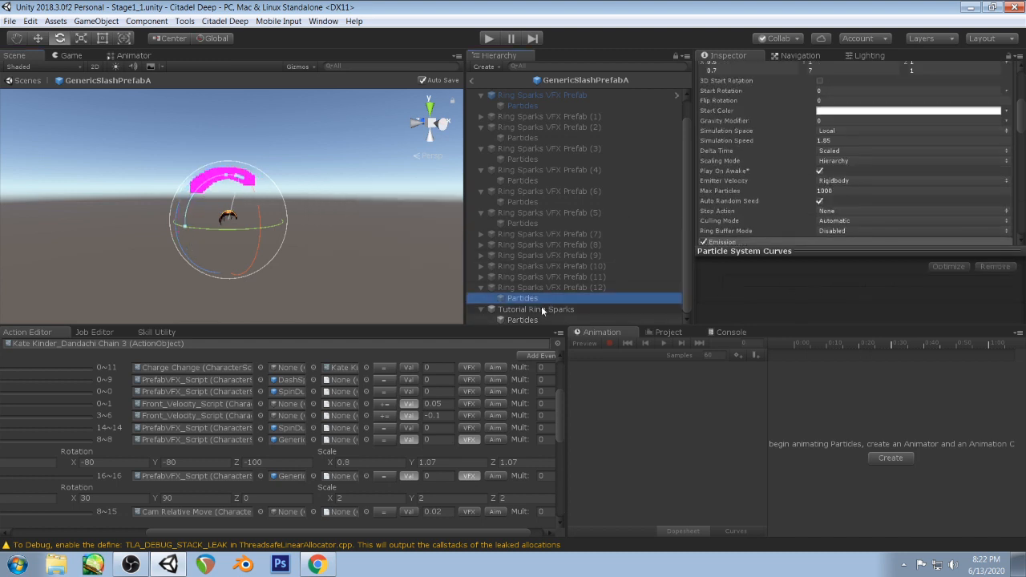
pyautogui.click(541, 309)
pyautogui.scroll(2, 550, 225)
pyautogui.click(523, 137)
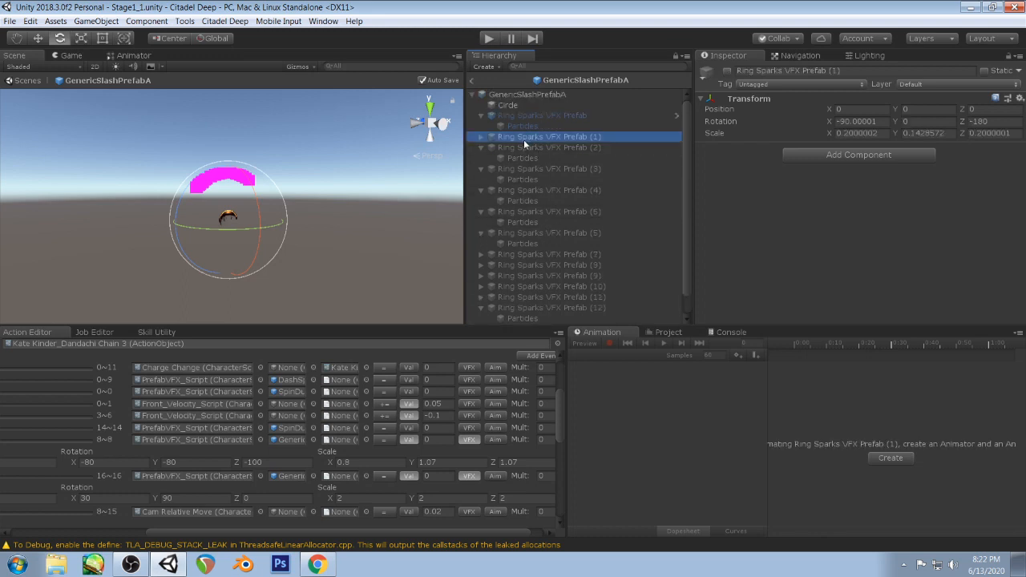
pyautogui.click(481, 137)
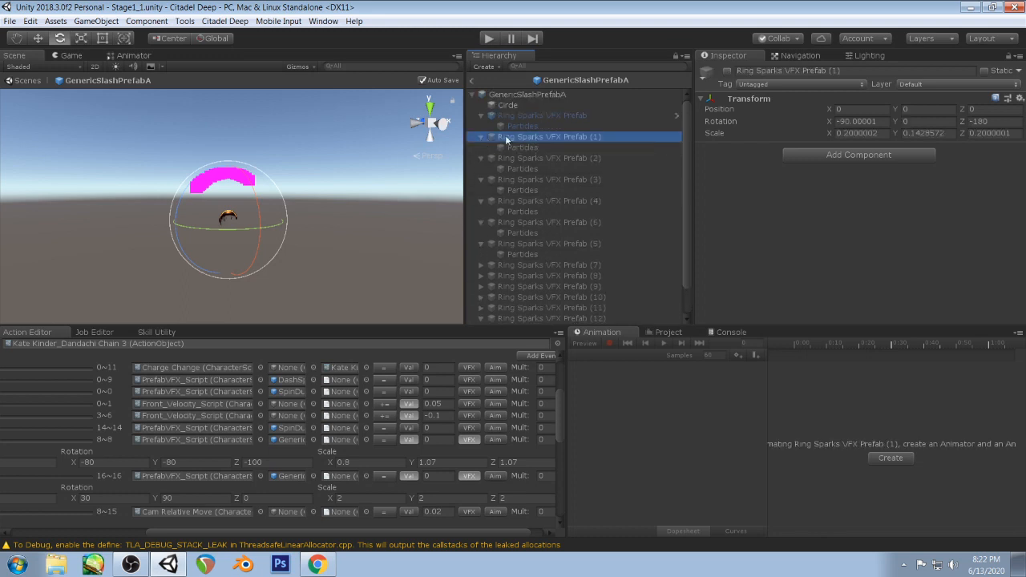
pyautogui.scroll(-2, 553, 224)
pyautogui.click(531, 309)
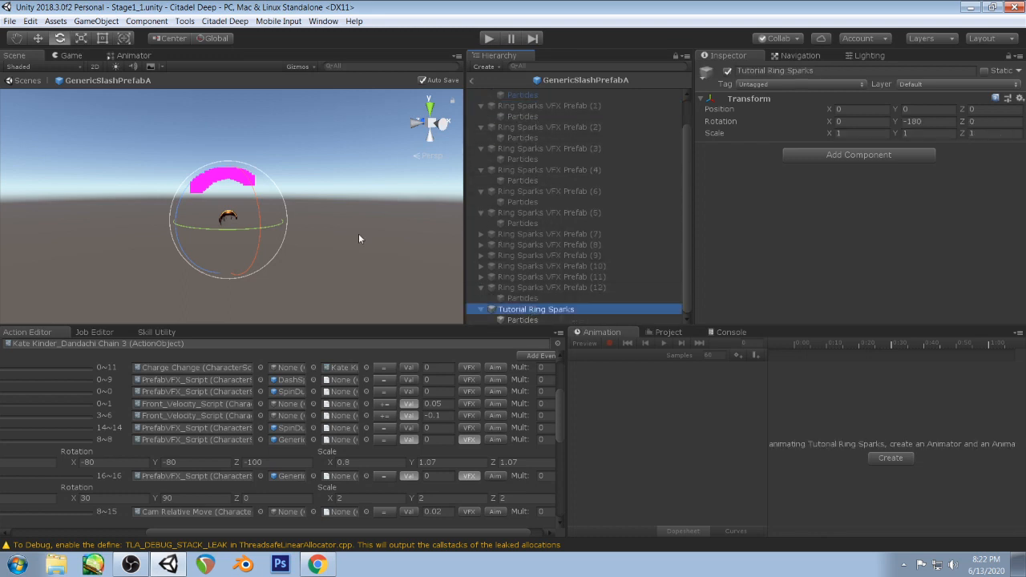
pyautogui.click(519, 320)
pyautogui.click(542, 287)
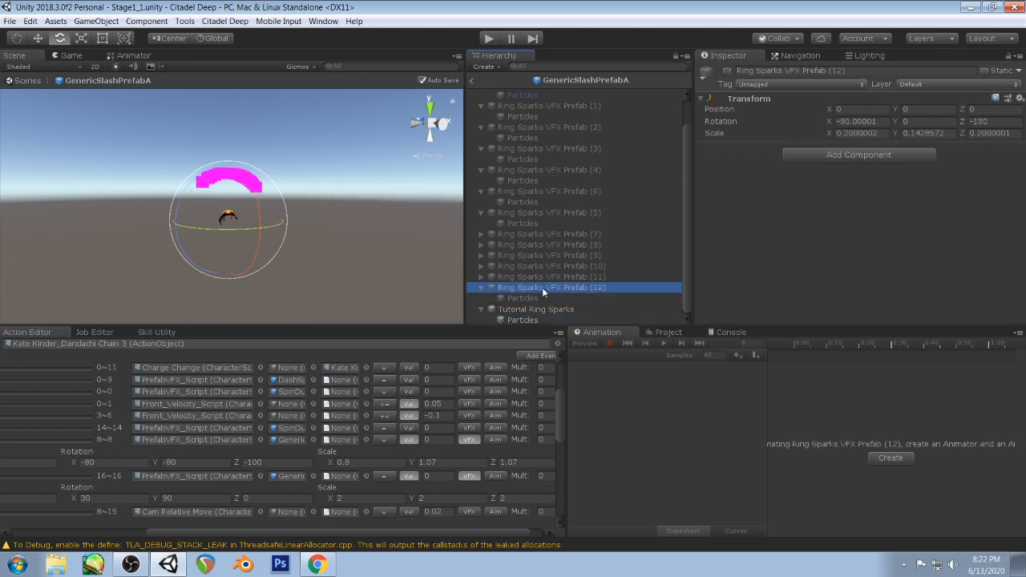
# - Undo the radius reductions on the tutorial Particles, back to the large spark arc with Tutorial Ring Sparks selected
pyautogui.click(529, 321)
pyautogui.hotkey('ctrl', 'z')
pyautogui.hotkey('ctrl', 'z')
pyautogui.hotkey('ctrl', 'z')
pyautogui.hotkey('ctrl', 'z')
pyautogui.hotkey('ctrl', 'z')
pyautogui.hotkey('ctrl', 'z')
pyautogui.hotkey('ctrl', 'z')
pyautogui.hotkey('ctrl', 'z')
pyautogui.hotkey('ctrl', 'z')
pyautogui.hotkey('ctrl', 'z')
pyautogui.hotkey('ctrl', 'z')
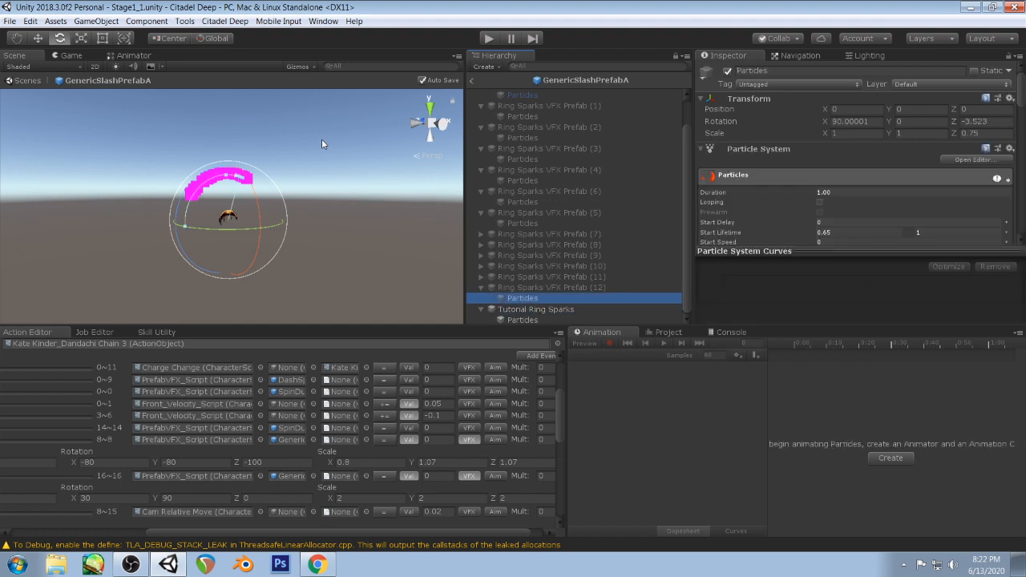
pyautogui.hotkey('ctrl', 'z')
pyautogui.hotkey('ctrl', 'z')
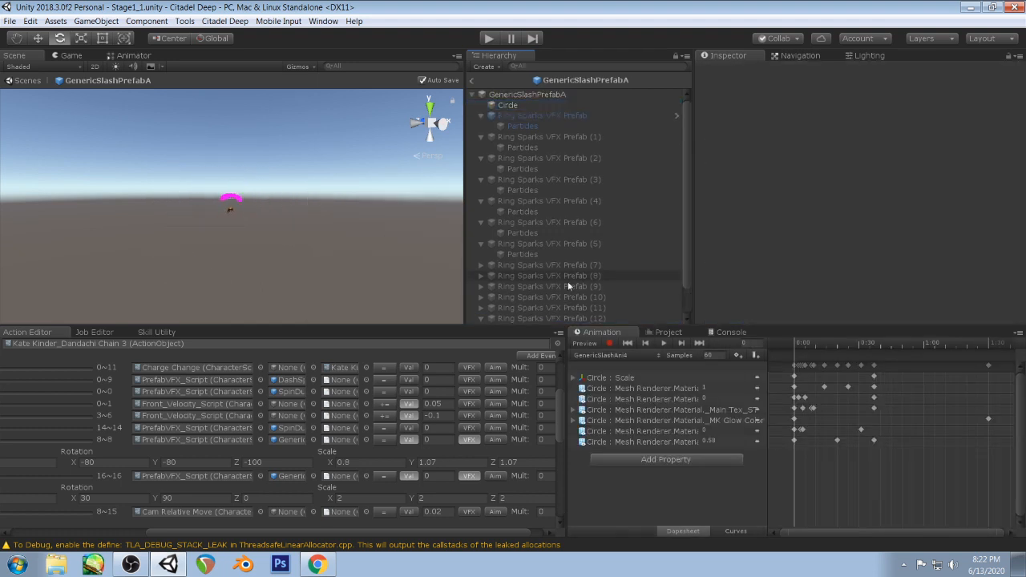
pyautogui.scroll(-2, 586, 264)
pyautogui.hotkey('ctrl', 'y')
pyautogui.hotkey('ctrl', 'y')
pyautogui.hotkey('ctrl', 'y')
pyautogui.hotkey('ctrl', 'y')
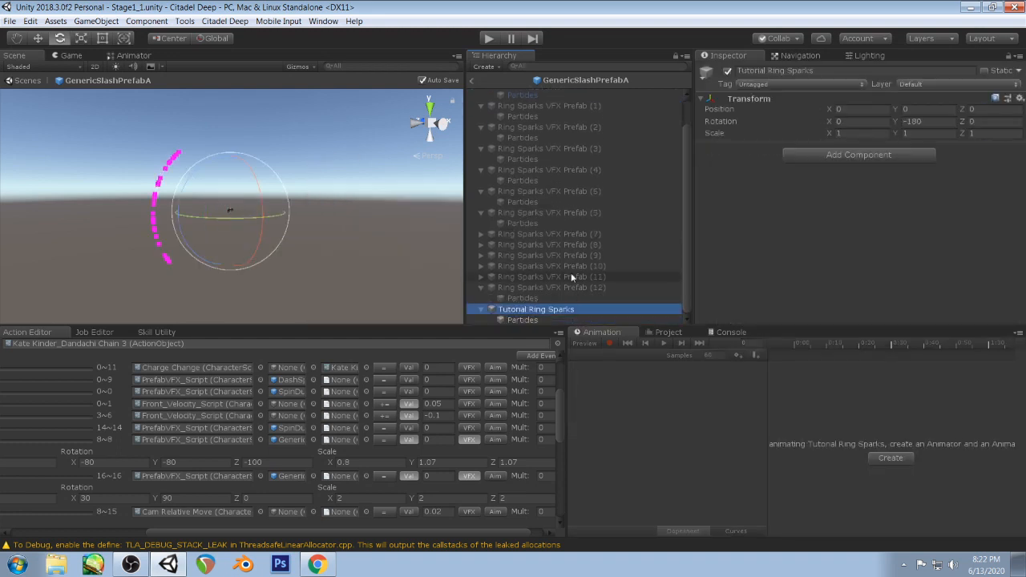
# - Set the scale of Tutorial Ring Sparks to 0.2 on the X, Y and Z axes
pyautogui.click(880, 132)
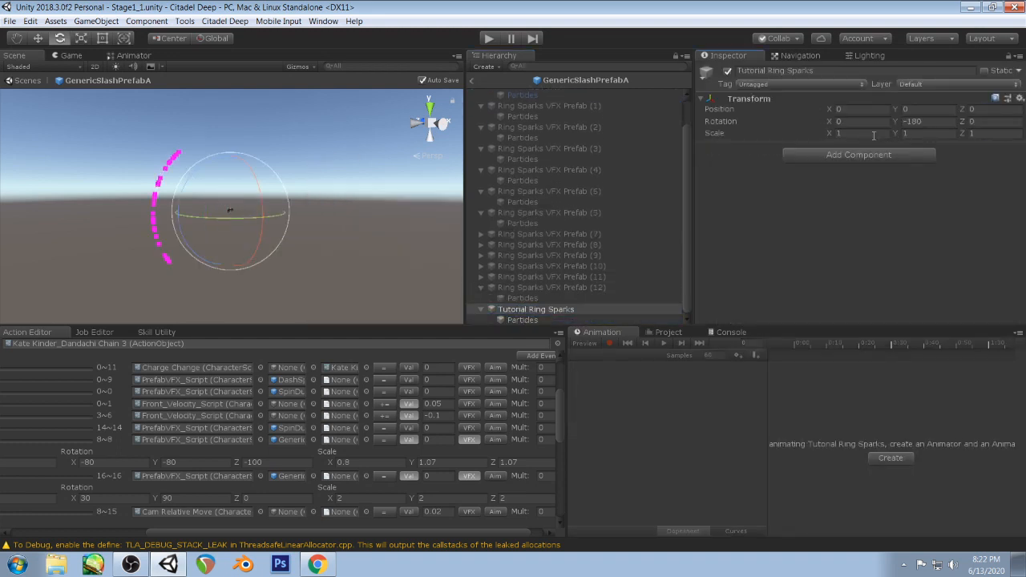
pyautogui.write('0.2')
pyautogui.press('Tab')
pyautogui.write('0.2')
pyautogui.press('Tab')
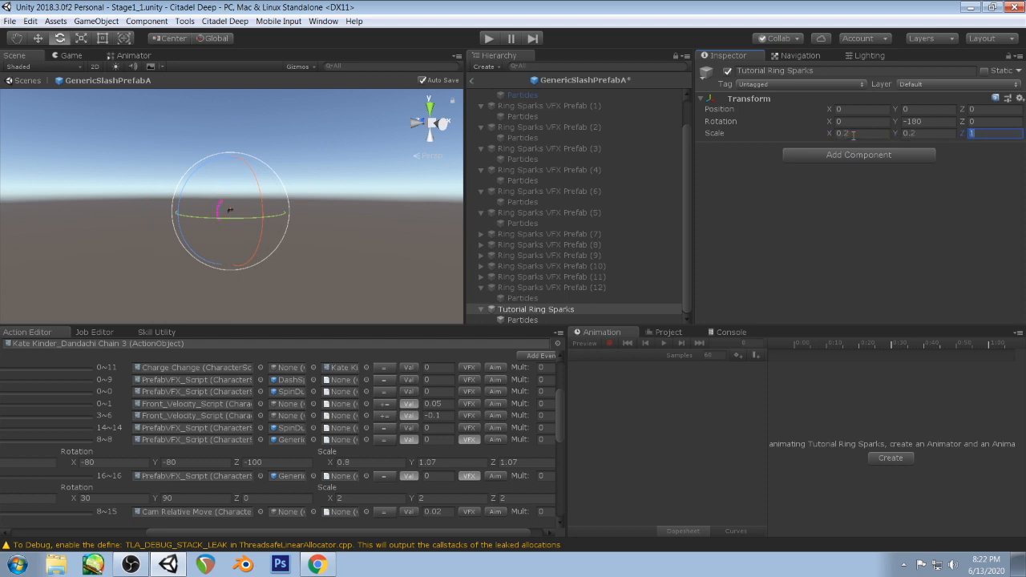
pyautogui.scroll(10, 223, 202)
pyautogui.keyDown('alt'); pyautogui.moveTo(251, 206); pyautogui.dragTo(240, 185); pyautogui.keyUp('alt')
pyautogui.moveTo(220, 206); pyautogui.dragTo(155, 172, button='middle')
pyautogui.keyDown('alt'); pyautogui.moveTo(204, 175); pyautogui.dragTo(335, 243); pyautogui.keyUp('alt')
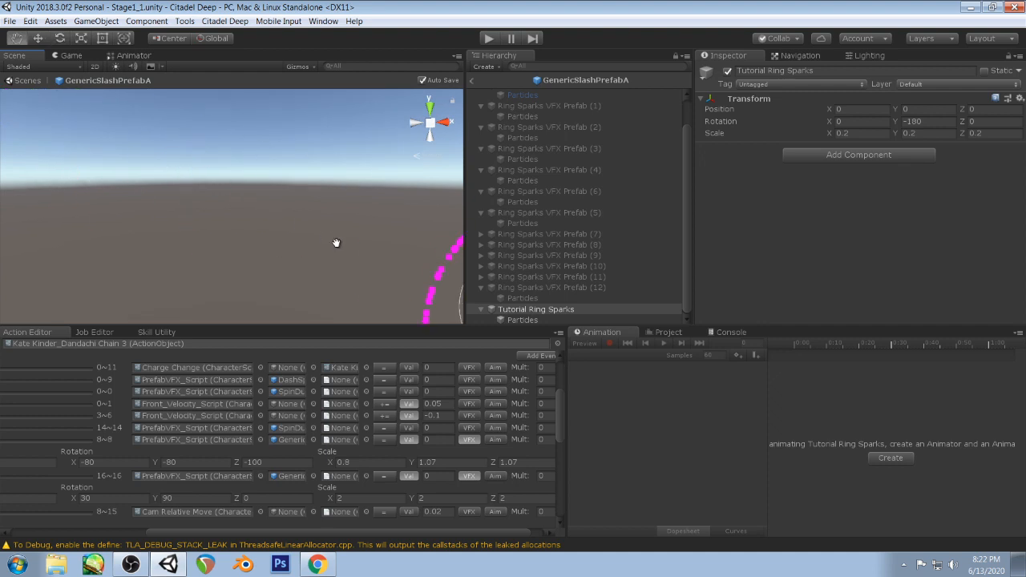
pyautogui.moveTo(335, 243); pyautogui.dragTo(288, 223, button='middle')
# - Preview the Circle's slash animation at about frame 10 to check the scaled-down spark arc against it
pyautogui.click(522, 320)
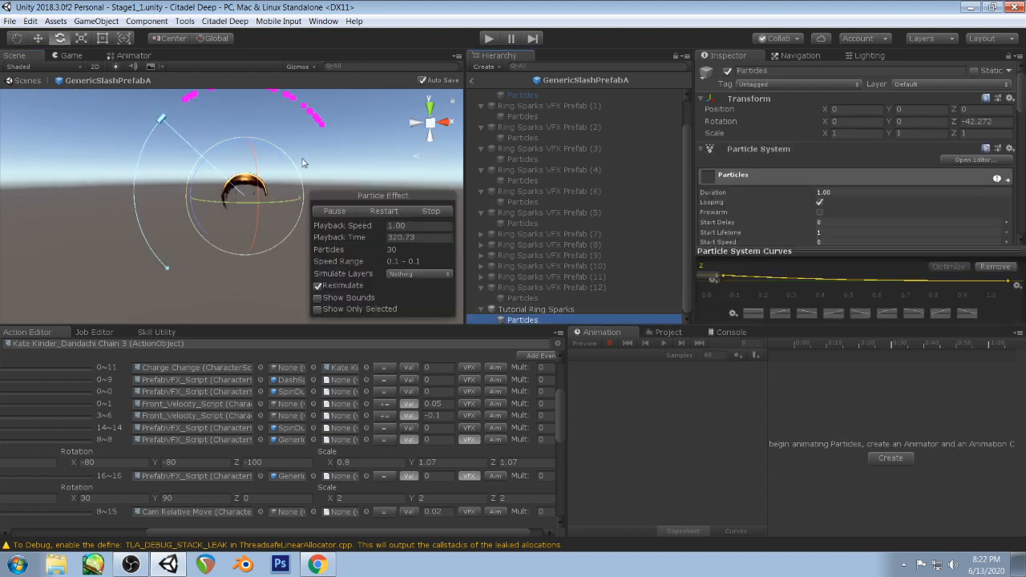
pyautogui.scroll(2, 576, 147)
pyautogui.click(510, 106)
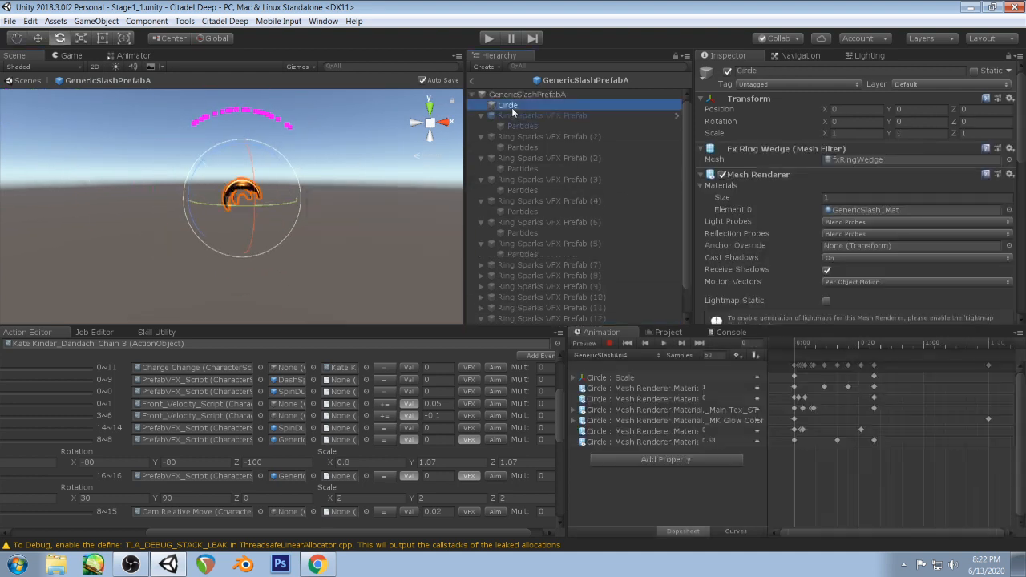
pyautogui.moveTo(798, 343); pyautogui.dragTo(816, 345)
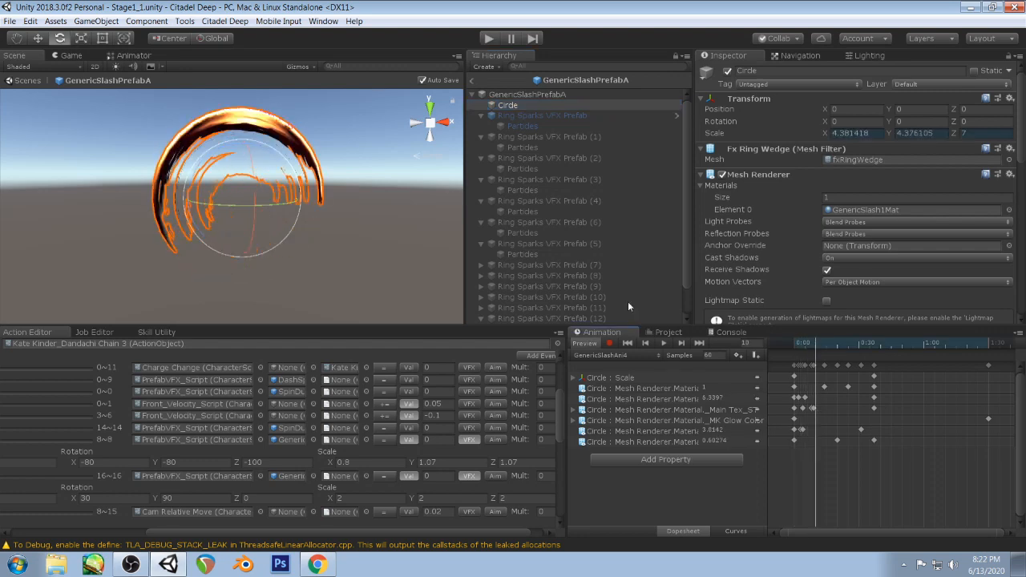
pyautogui.scroll(-1, 550, 278)
# - Expand the Renderer module of the Particles object under Tutorial Ring Sparks to show its material settings
pyautogui.click(523, 320)
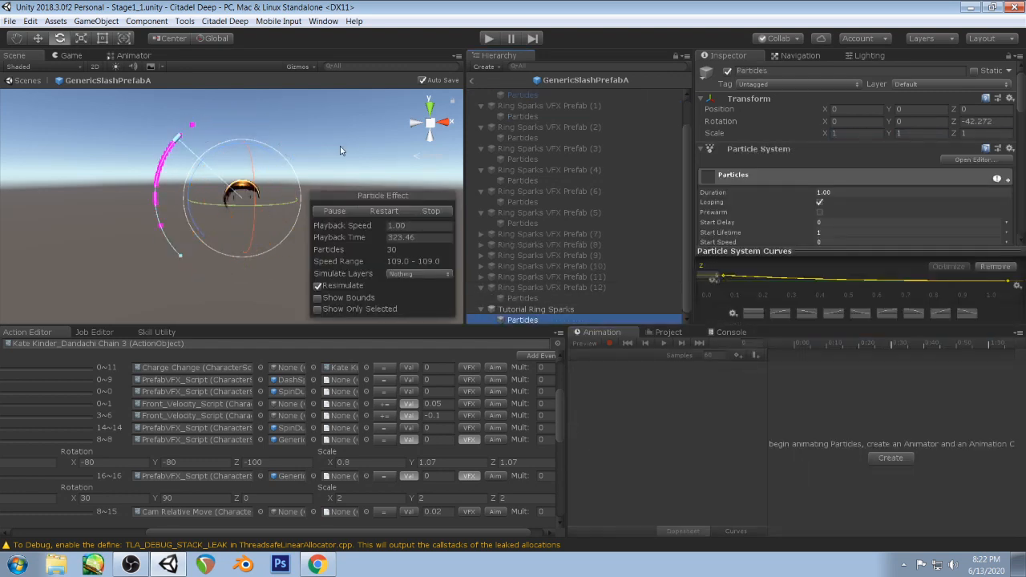
pyautogui.scroll(-3, 785, 186)
pyautogui.scroll(-10, 786, 186)
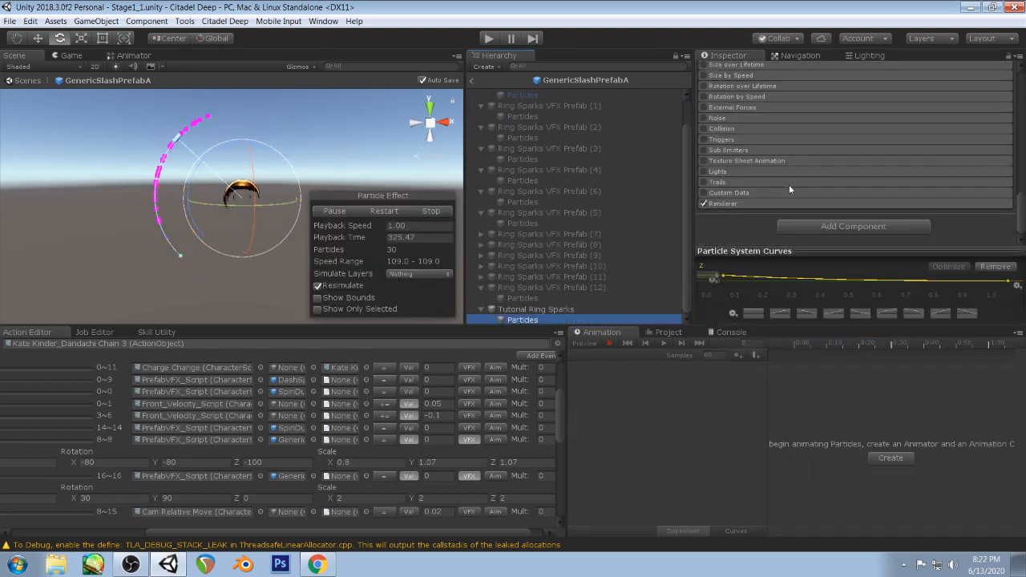
pyautogui.click(747, 203)
pyautogui.scroll(-3, 827, 163)
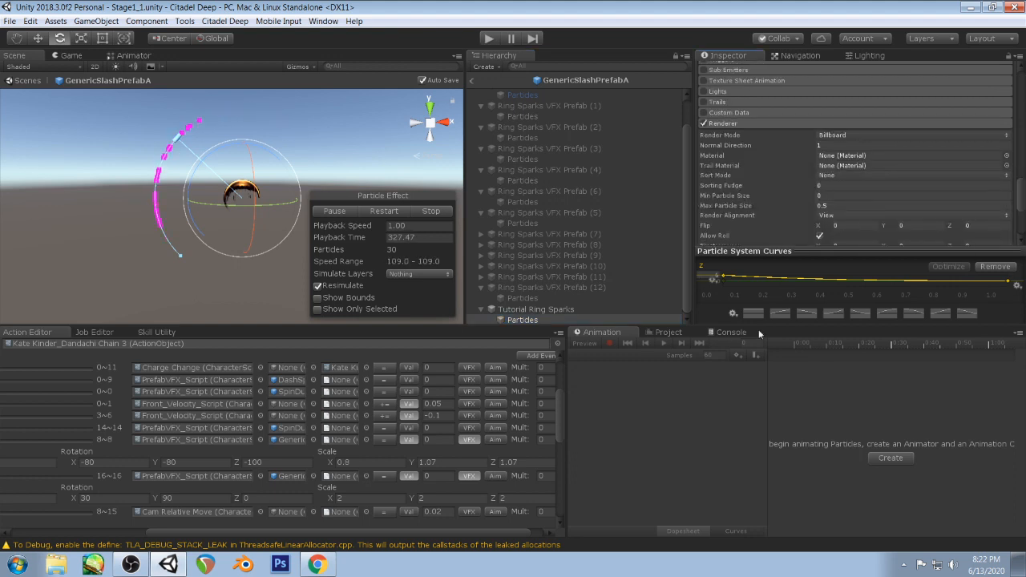
# - Search the project assets for "ring spark ma" and duplicate the last ring spark material found
pyautogui.click(669, 332)
pyautogui.click(850, 341)
pyautogui.write('r')
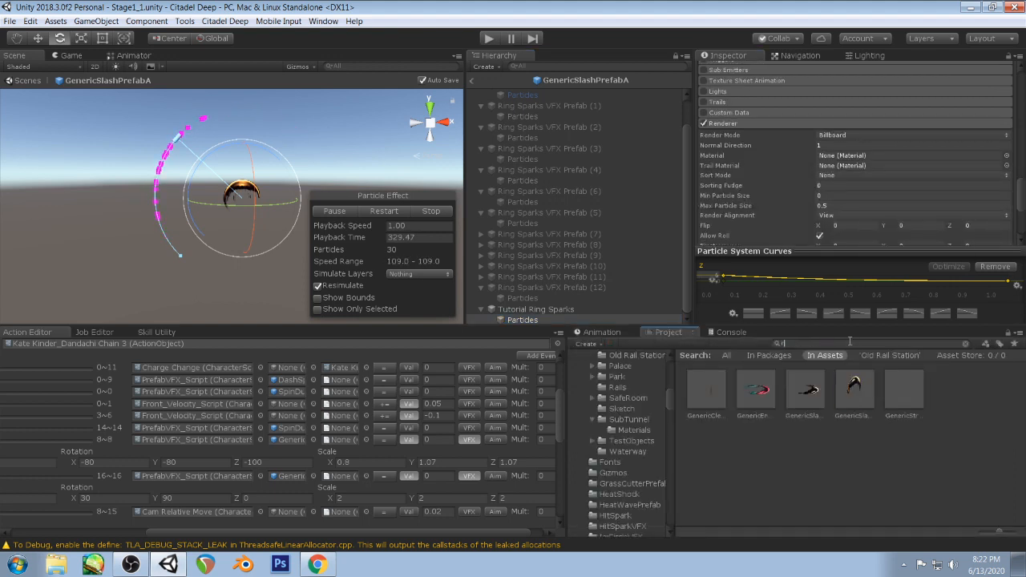
pyautogui.write('ing spark ')
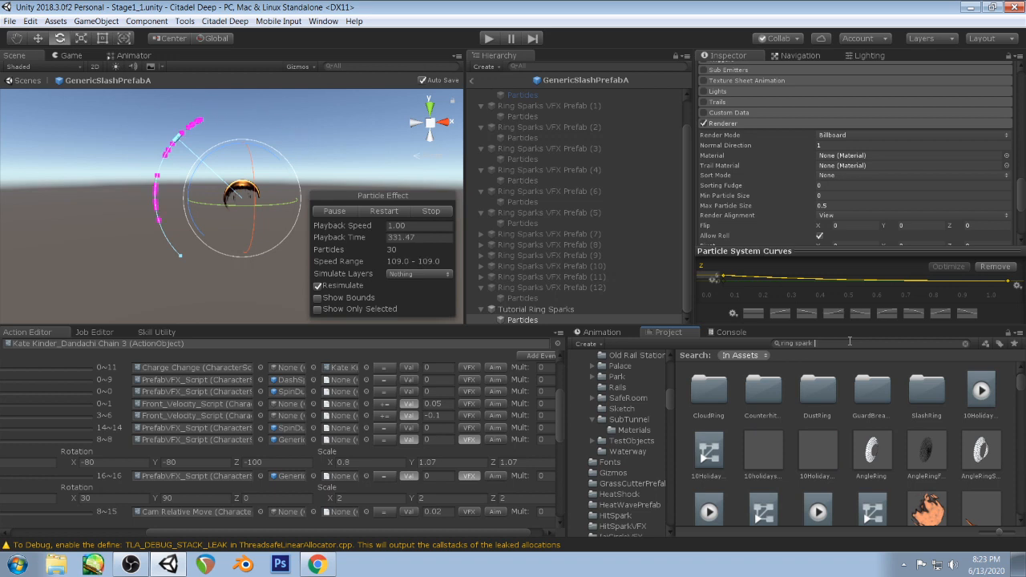
pyautogui.write('ma')
pyautogui.click(856, 393)
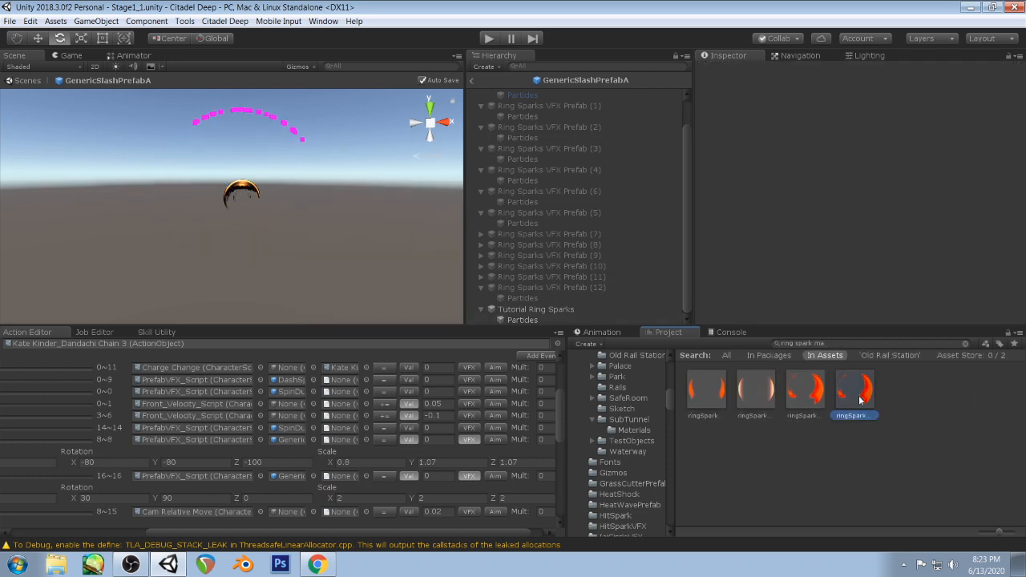
pyautogui.hotkey('ctrl', 'd')
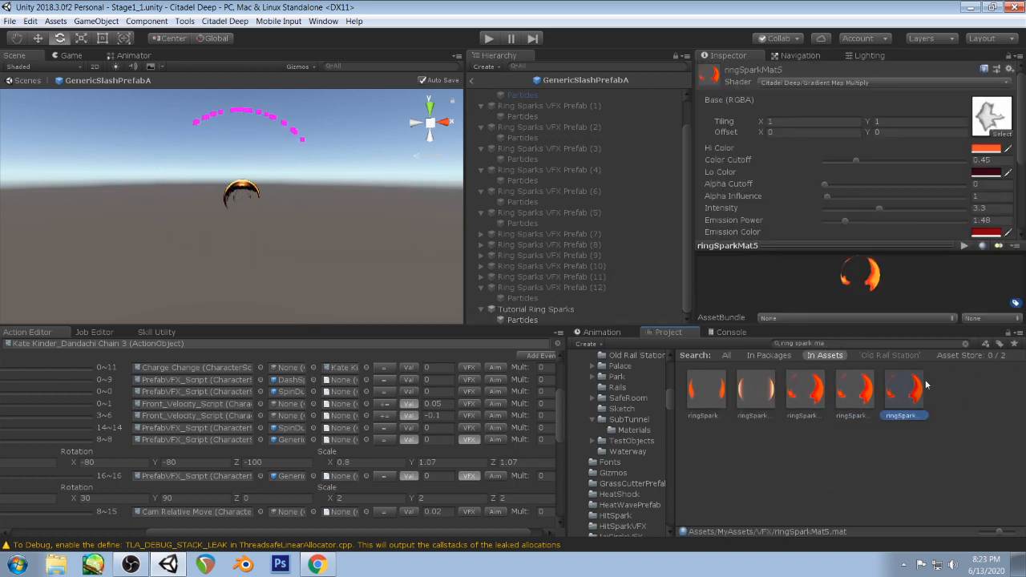
# - Set the base texture of the duplicated material ringSparkMat5 to orb1UI
pyautogui.click(1002, 134)
pyautogui.write('orb')
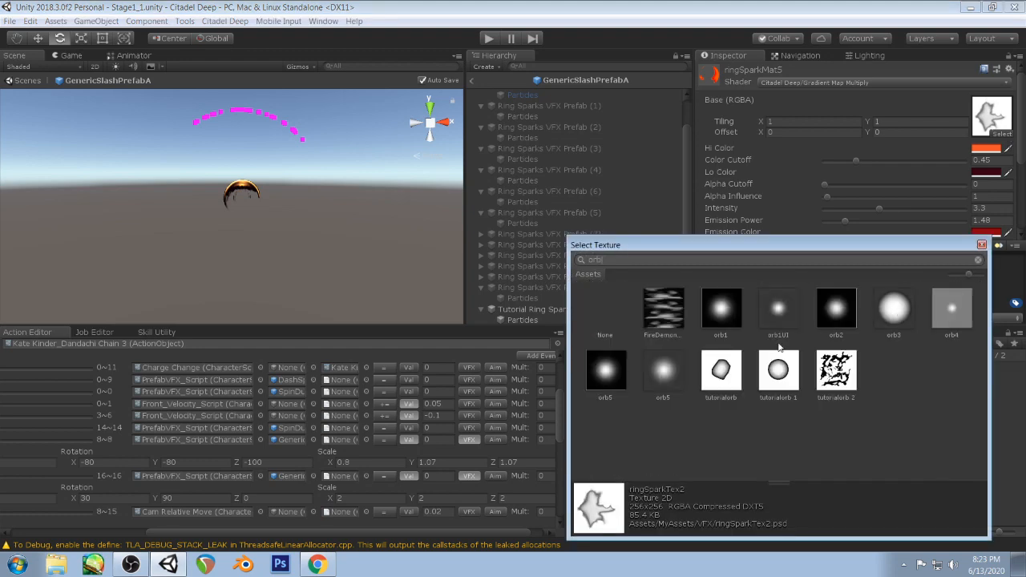
pyautogui.doubleClick(775, 316)
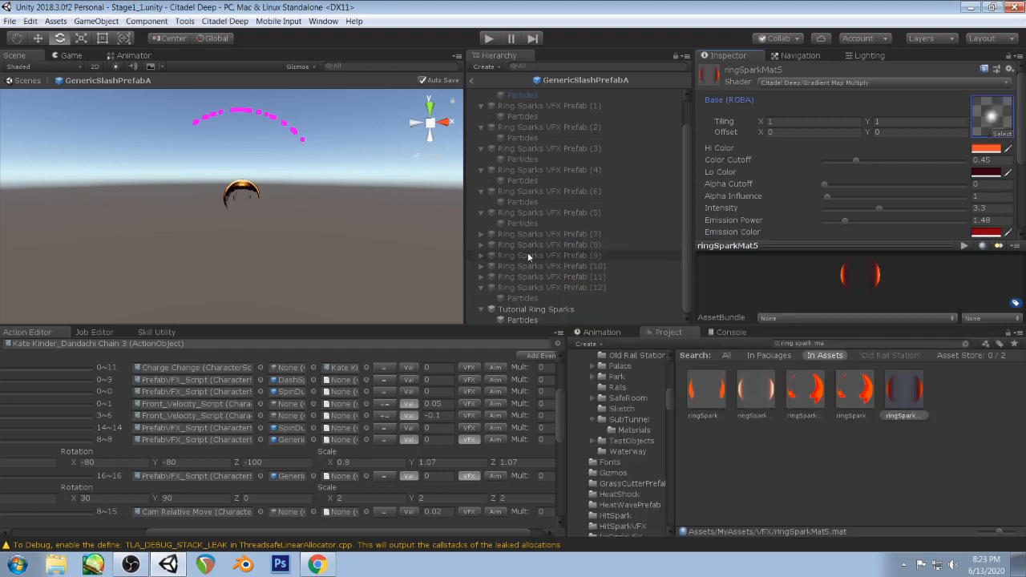
# - Assign ringSparkMat5 as the renderer material of the Particles under Tutorial Ring Sparks
pyautogui.click(519, 320)
pyautogui.scroll(-10, 893, 169)
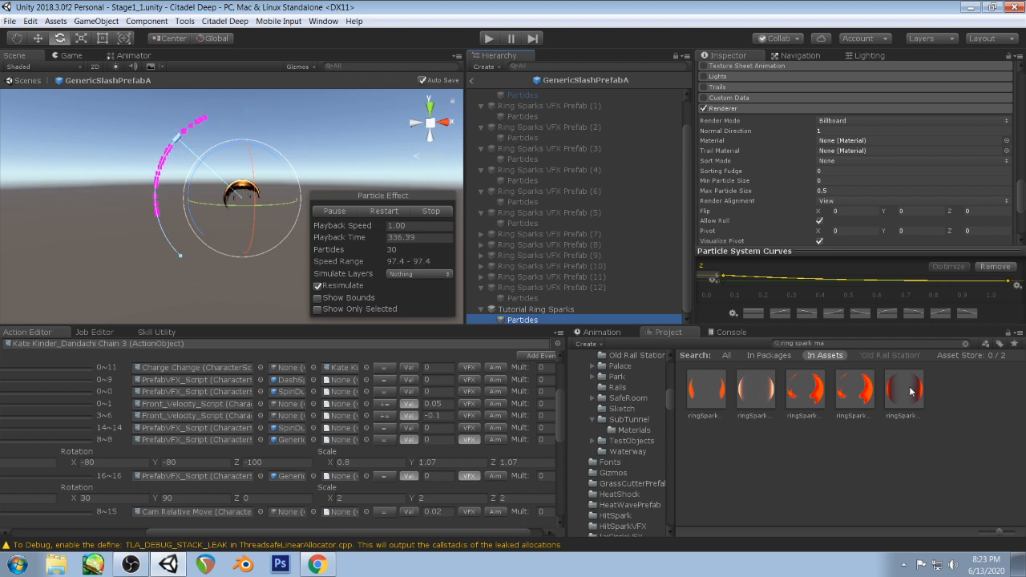
pyautogui.click(844, 142)
pyautogui.moveTo(843, 141); pyautogui.dragTo(844, 141)
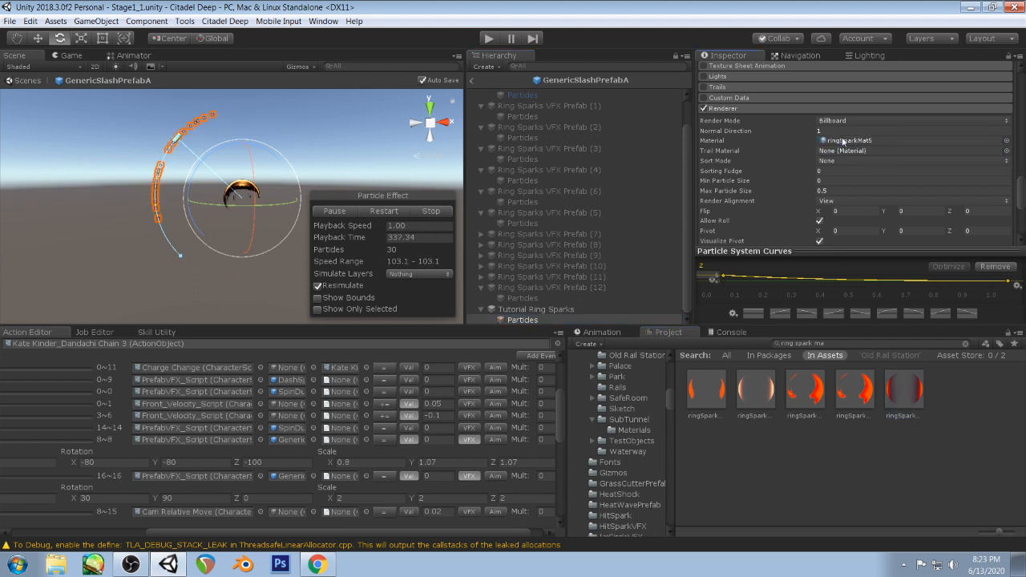
# - Examine the orb-textured spark arc from different angles without the selection outline
pyautogui.moveTo(321, 128); pyautogui.dragTo(289, 169, button='middle')
pyautogui.keyDown('alt'); pyautogui.moveTo(288, 169); pyautogui.dragTo(357, 138); pyautogui.keyUp('alt')
pyautogui.click(337, 120)
pyautogui.moveTo(357, 139)
pyautogui.mouseDown(button='middle')
pyautogui.moveTo(365, 119)
pyautogui.moveTo(368, 131)
pyautogui.mouseUp(button='middle')
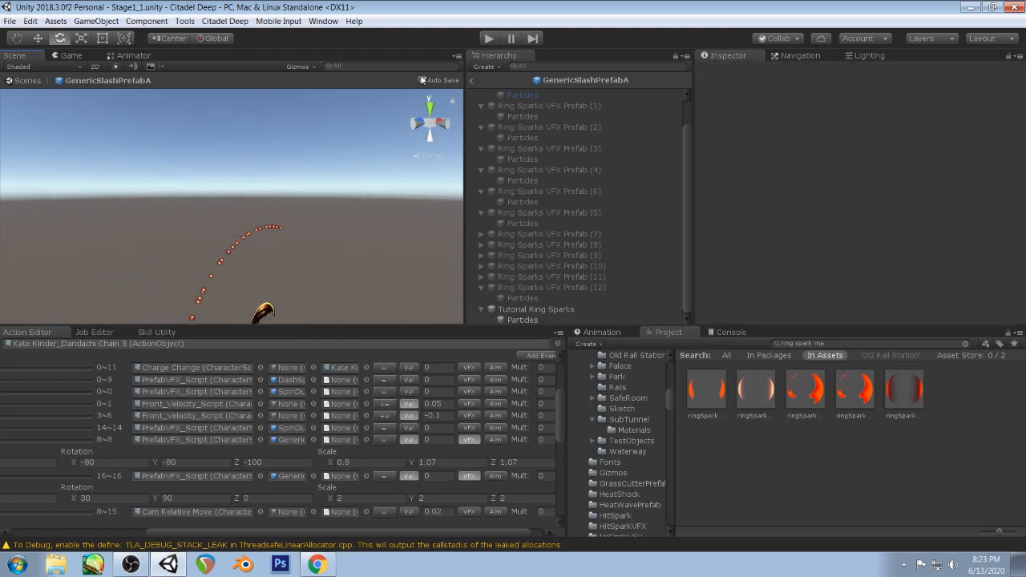
# - Try to turn off the skybox in the scene view
pyautogui.click(160, 66)
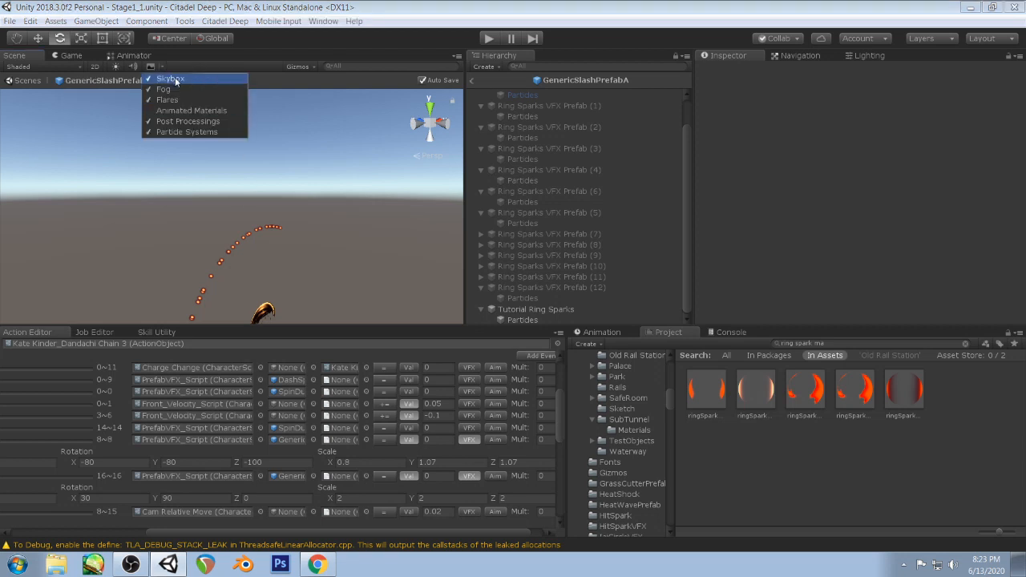
pyautogui.click(177, 81)
pyautogui.click(176, 81)
pyautogui.click(349, 193)
# - Review the scene's environment, mixed lighting and fog settings, and look at the spark arc against the bright sky
pyautogui.click(878, 55)
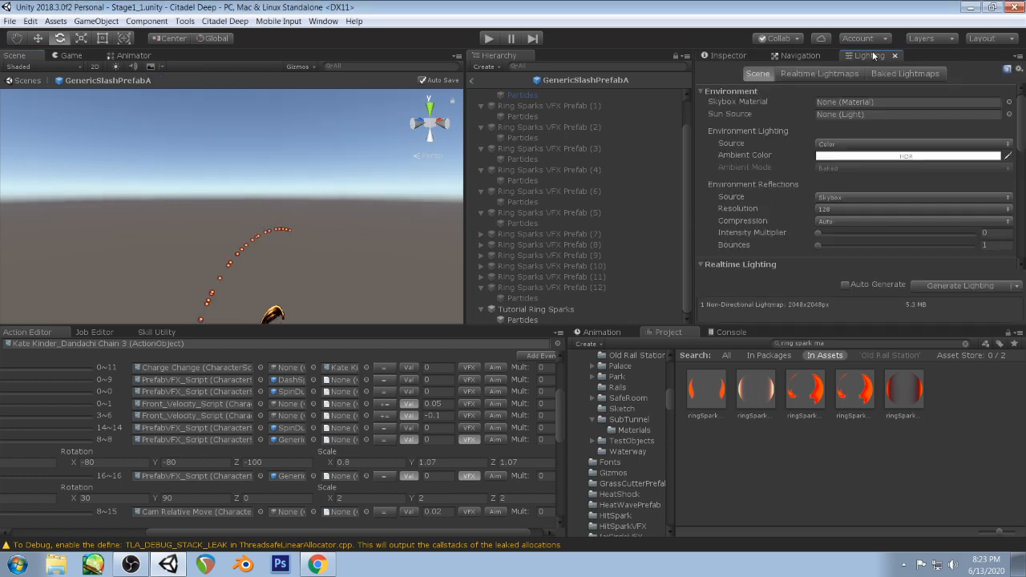
pyautogui.scroll(-5, 909, 161)
pyautogui.scroll(5, 910, 161)
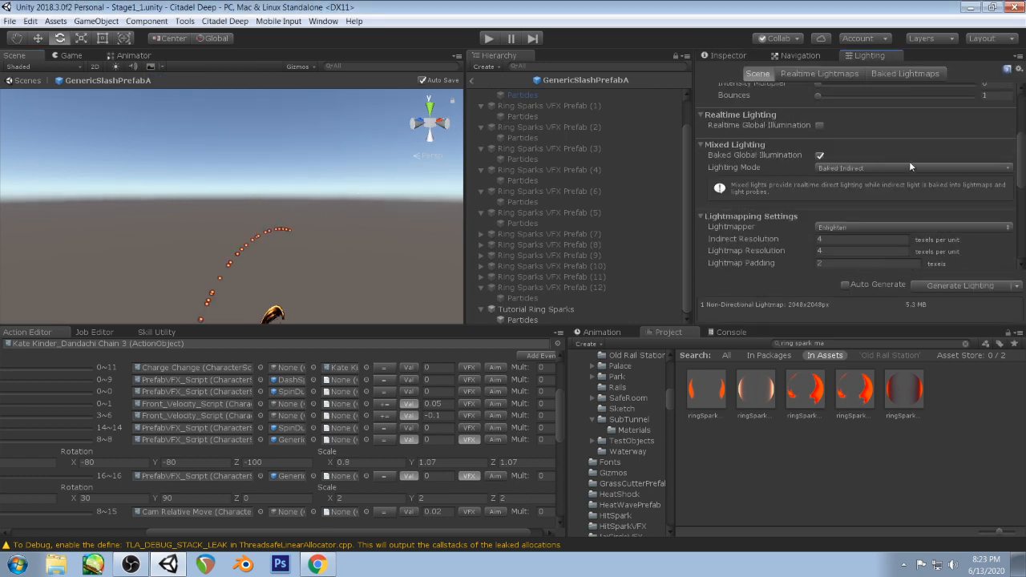
pyautogui.click(130, 565)
pyautogui.click(130, 565)
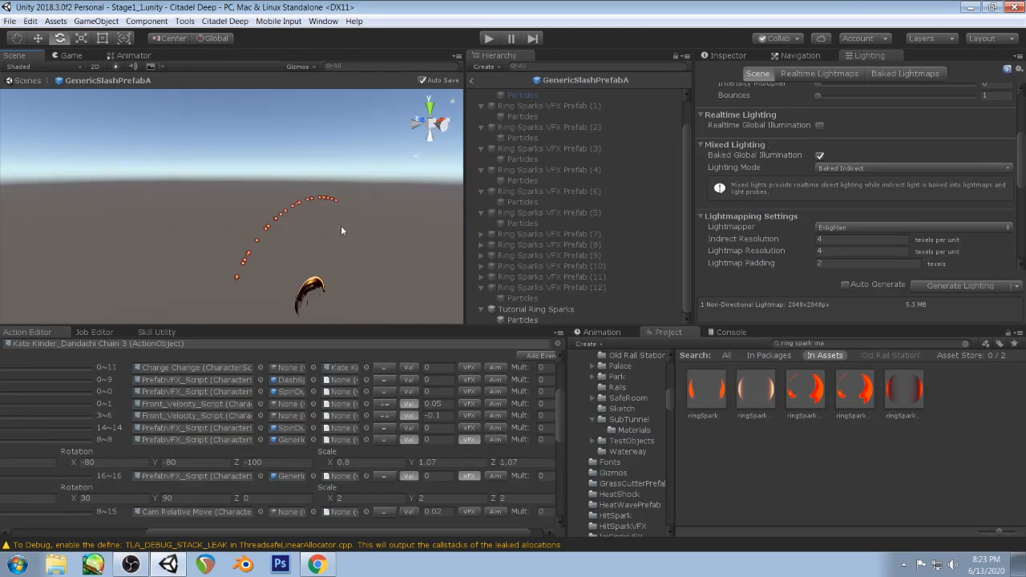
pyautogui.scroll(-5, 842, 160)
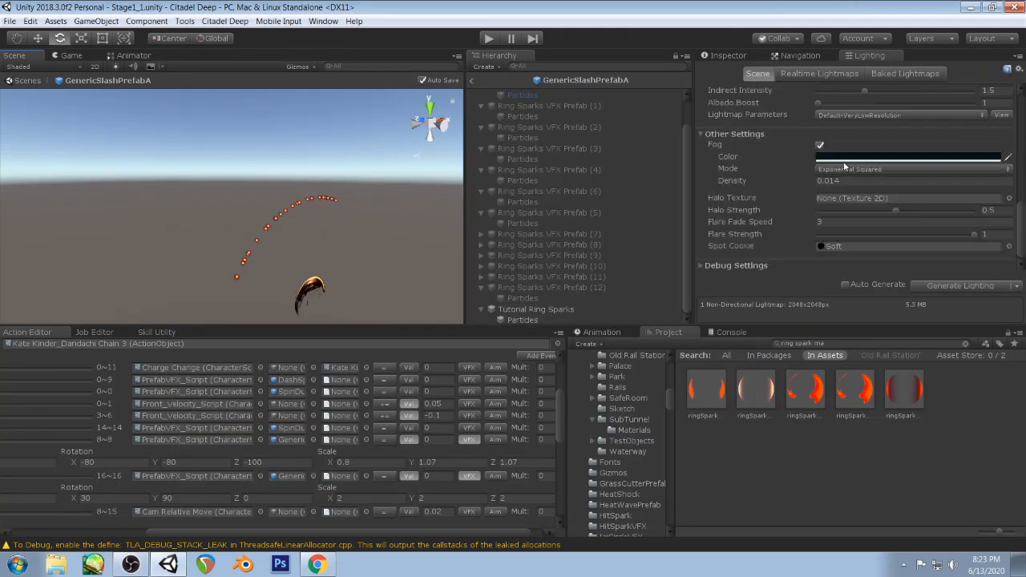
pyautogui.click(522, 320)
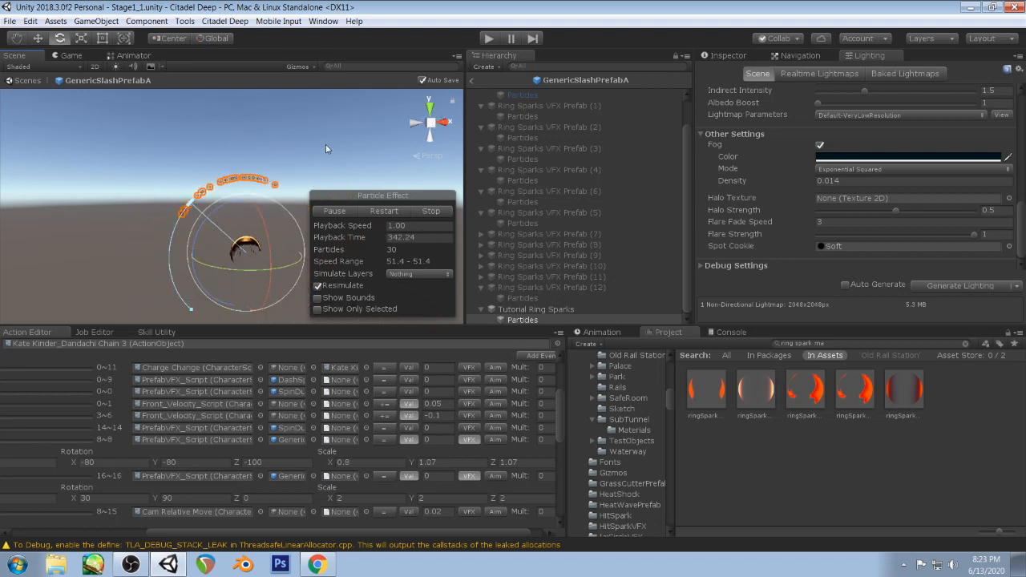
pyautogui.moveTo(326, 145); pyautogui.dragTo(301, 149, button='middle')
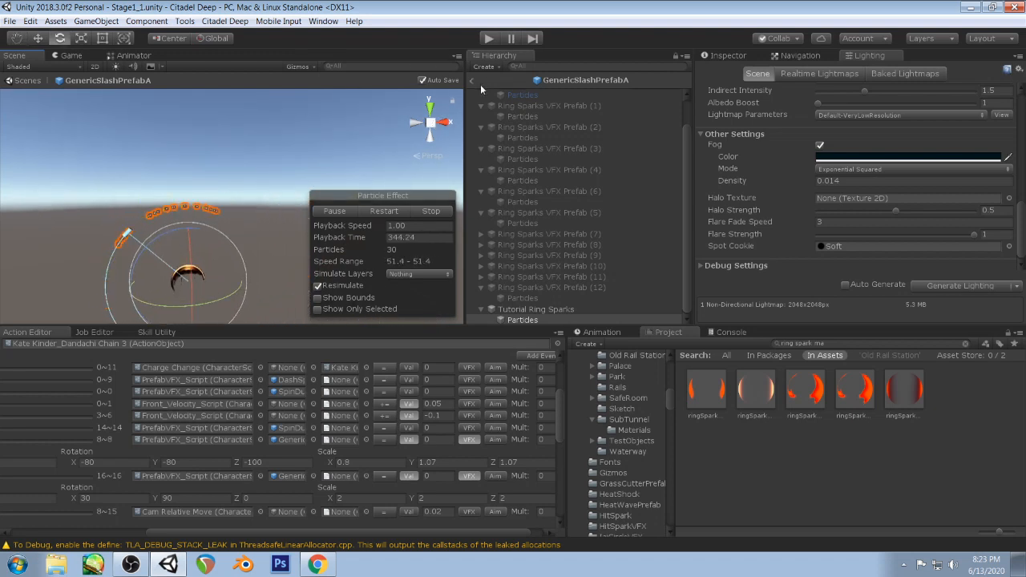
pyautogui.scroll(2, 610, 166)
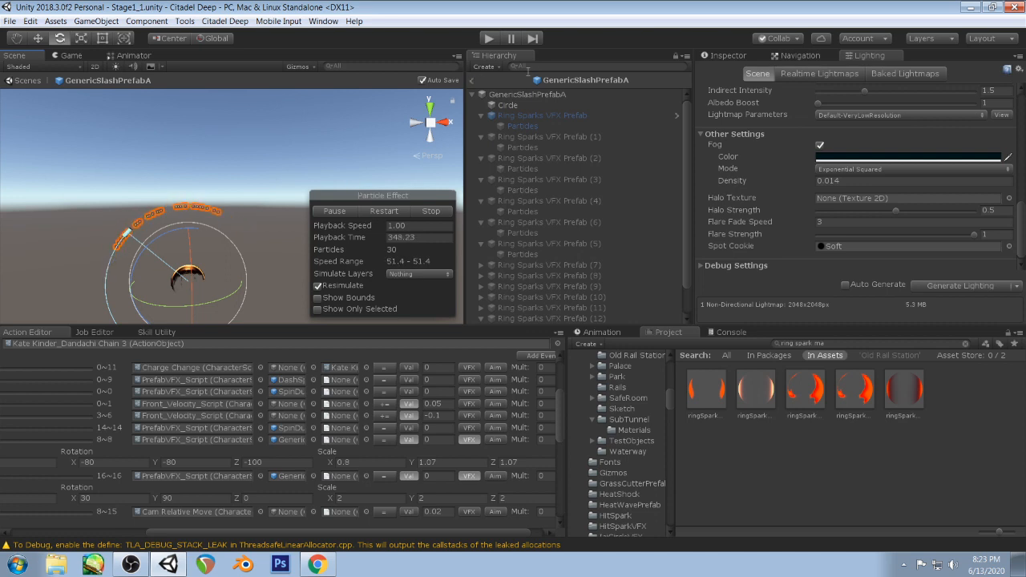
# - Leave prefab editing and place GenericSlashPrefabA on the stage floor near the character in Stage1_1
pyautogui.click(472, 80)
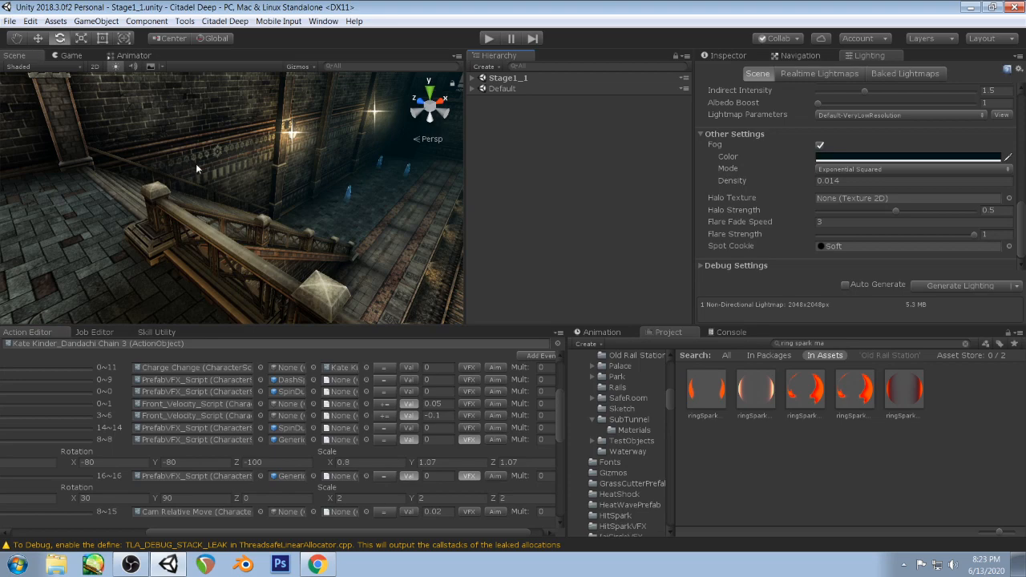
pyautogui.moveTo(196, 168); pyautogui.dragTo(88, 174, button='right')
pyautogui.scroll(-5, 266, 215)
pyautogui.moveTo(238, 235); pyautogui.dragTo(230, 191, button='middle')
pyautogui.moveTo(231, 191)
pyautogui.mouseDown(button='right')
pyautogui.moveTo(268, 200)
pyautogui.moveTo(228, 177)
pyautogui.moveTo(234, 186)
pyautogui.mouseUp(button='right')
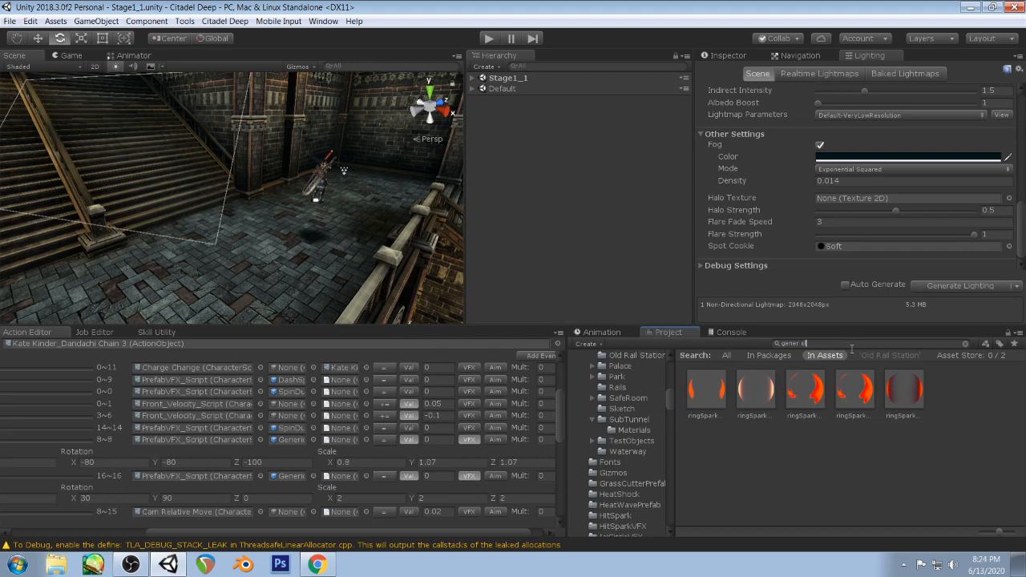
pyautogui.write('a pref')
pyautogui.moveTo(854, 389); pyautogui.dragTo(299, 192)
pyautogui.press('f')
pyautogui.click(40, 38)
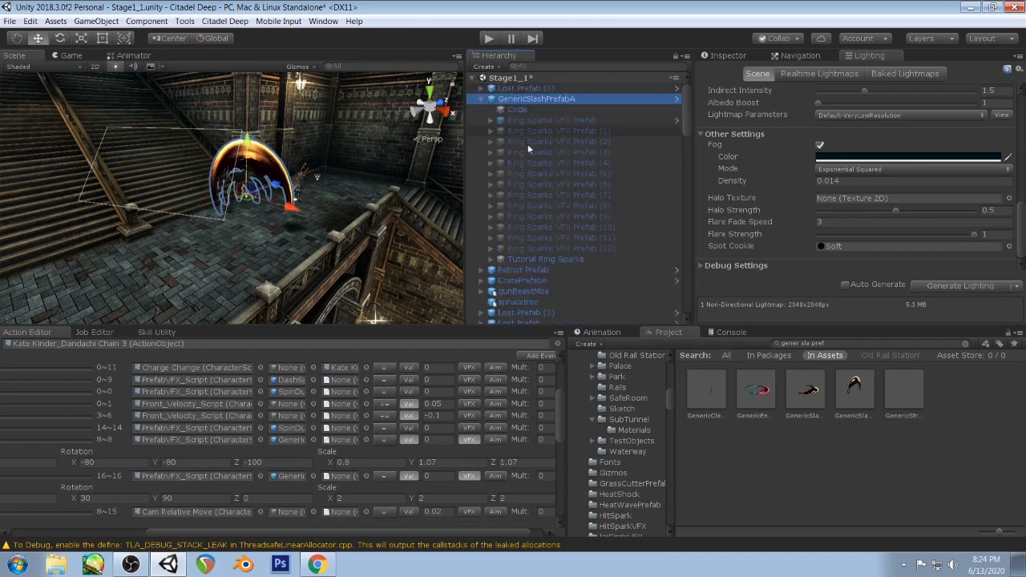
# - Select the Particles under Tutorial Ring Sparks in the placed prefab and examine the spark arc against the stage from several angles
pyautogui.click(536, 260)
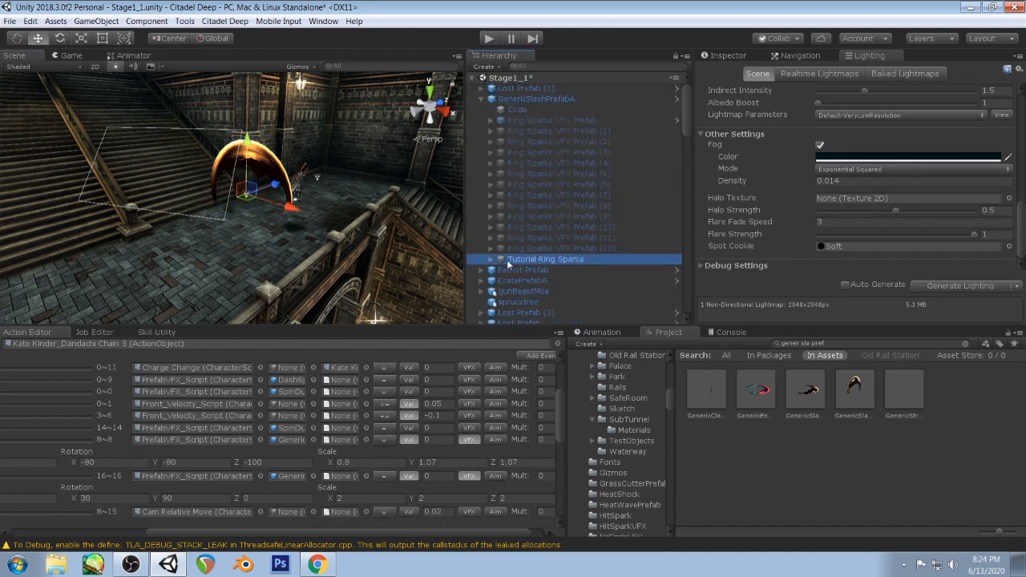
pyautogui.click(491, 259)
pyautogui.click(516, 269)
pyautogui.scroll(-4, 298, 146)
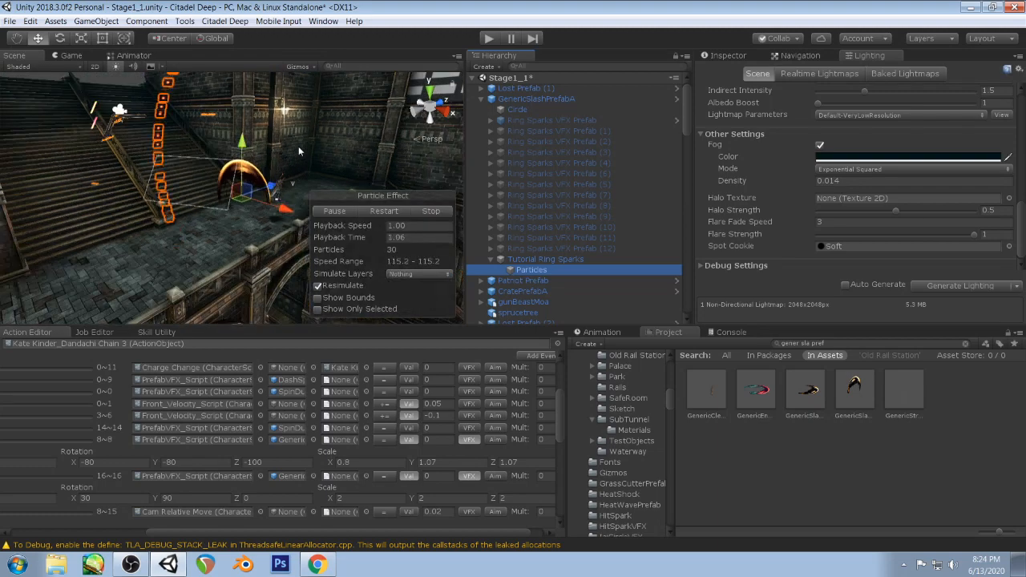
pyautogui.moveTo(298, 146); pyautogui.dragTo(246, 138, button='right')
pyautogui.keyDown('alt'); pyautogui.moveTo(245, 137); pyautogui.dragTo(186, 178); pyautogui.keyUp('alt')
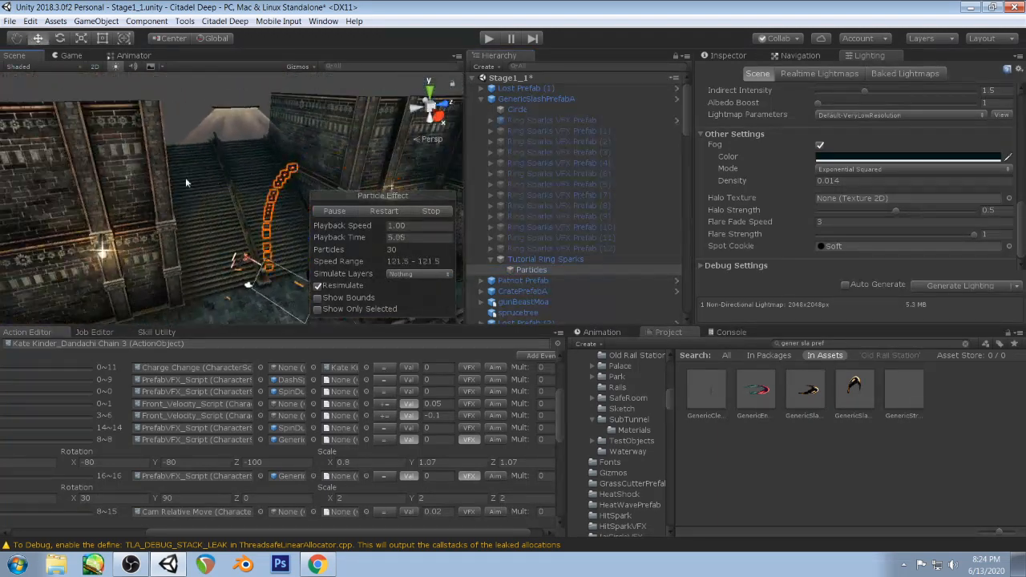
pyautogui.moveTo(185, 178); pyautogui.dragTo(29, 178, button='middle')
pyautogui.keyDown('alt'); pyautogui.moveTo(29, 178); pyautogui.dragTo(80, 161); pyautogui.keyUp('alt')
pyautogui.moveTo(80, 160); pyautogui.dragTo(45, 117, button='middle')
pyautogui.scroll(2, 220, 122)
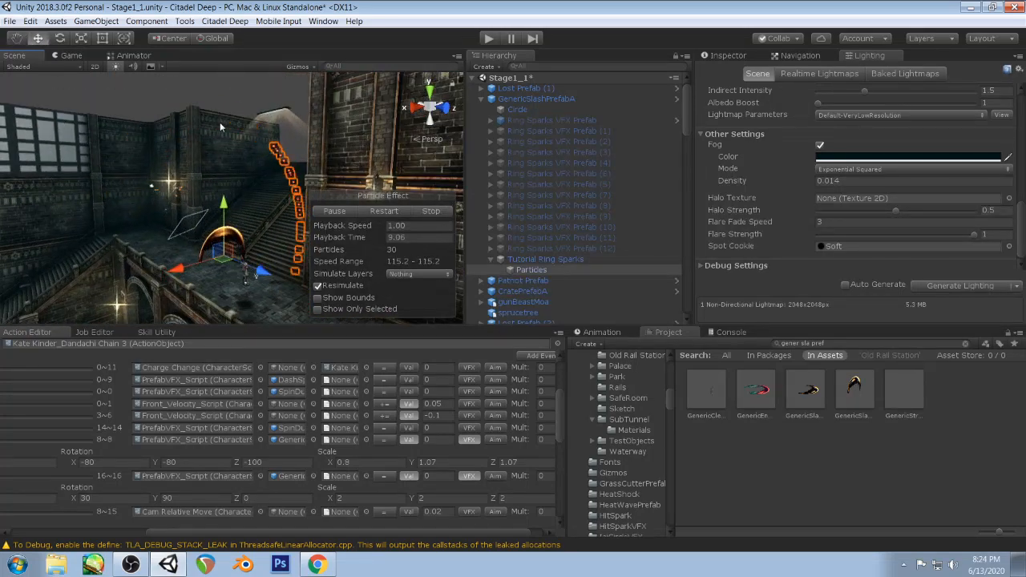
pyautogui.keyDown('alt'); pyautogui.moveTo(232, 150); pyautogui.dragTo(206, 152); pyautogui.keyUp('alt')
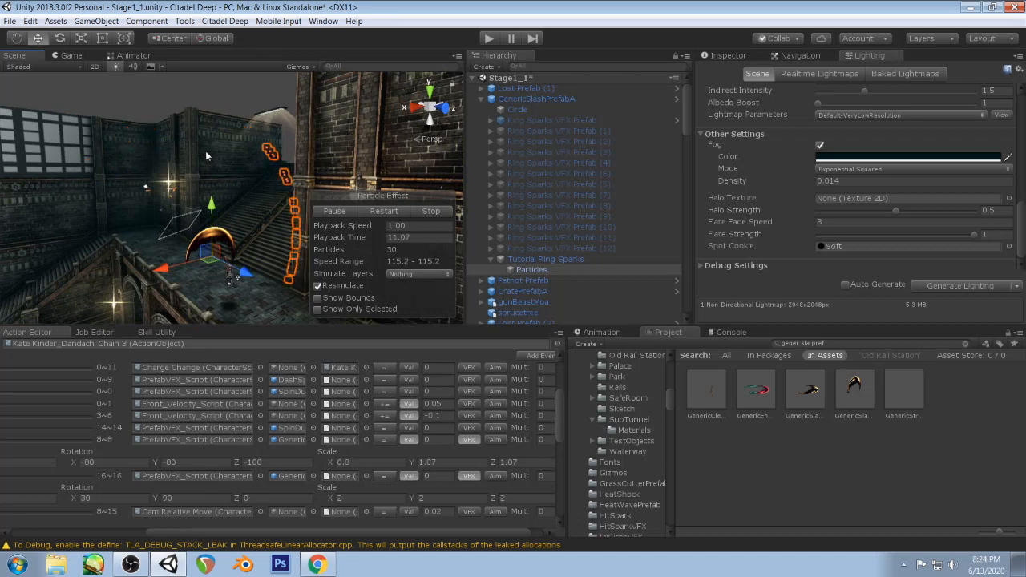
# - Start the game, open GenericSlashPrefabA for editing and turn off Looping on the Particles of Tutorial Ring Sparks
pyautogui.click(489, 38)
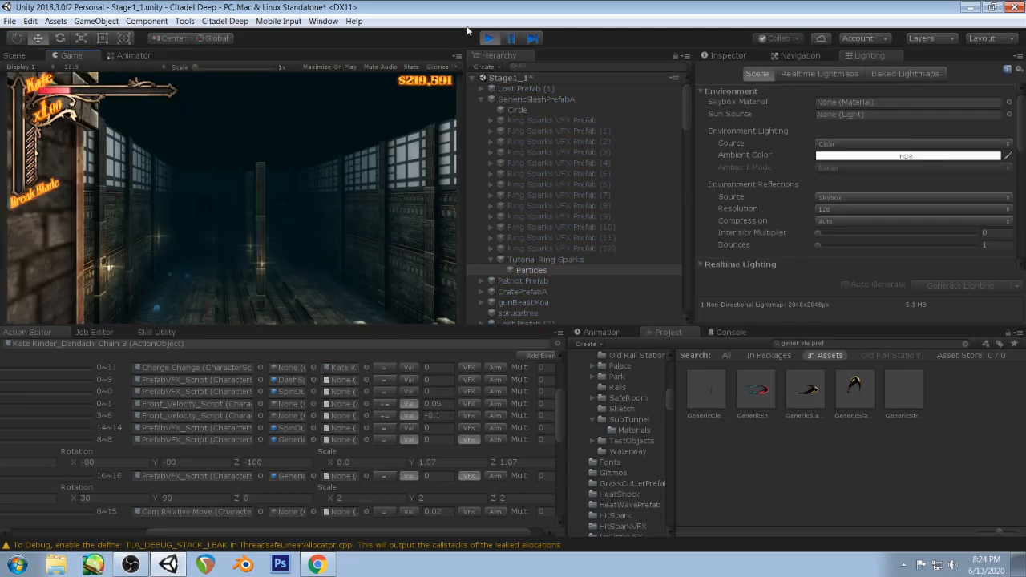
pyautogui.click(842, 393)
pyautogui.doubleClick(842, 393)
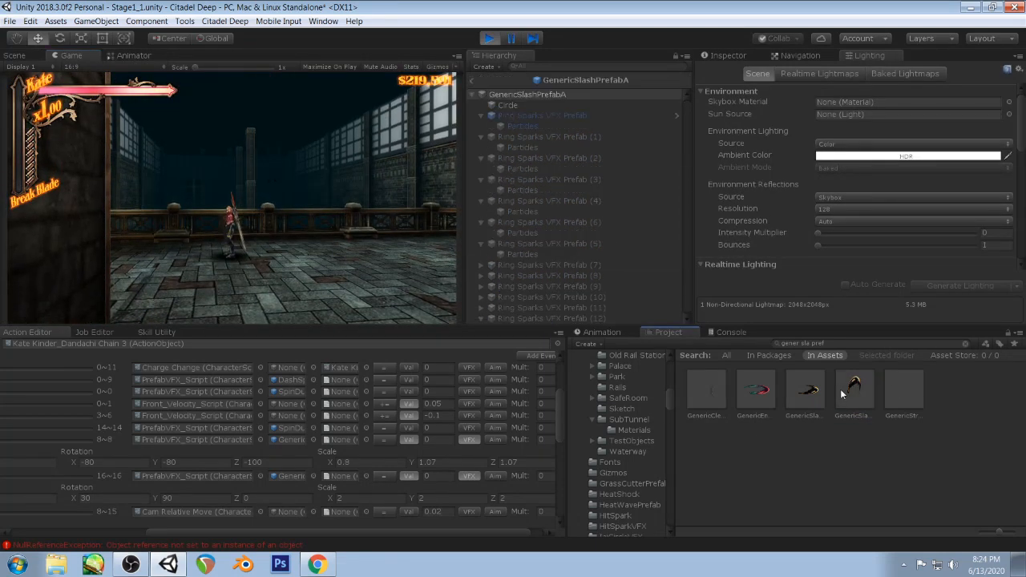
pyautogui.click(519, 319)
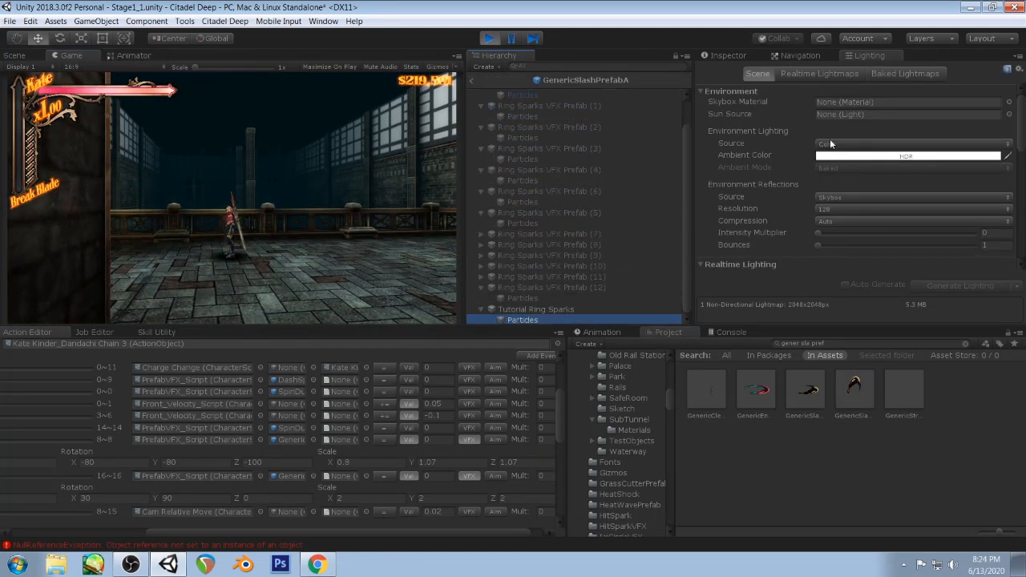
pyautogui.click(725, 56)
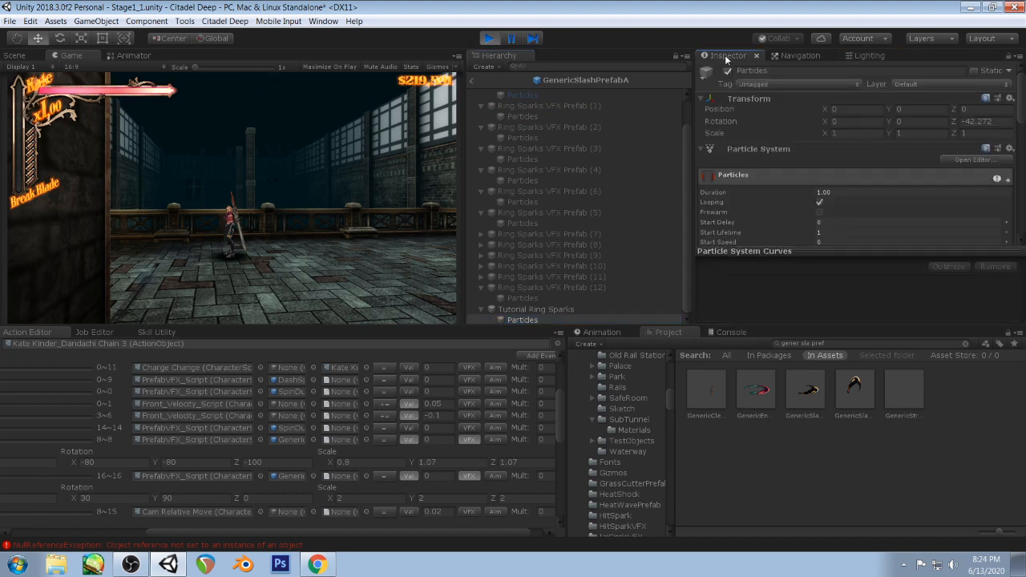
pyautogui.click(820, 161)
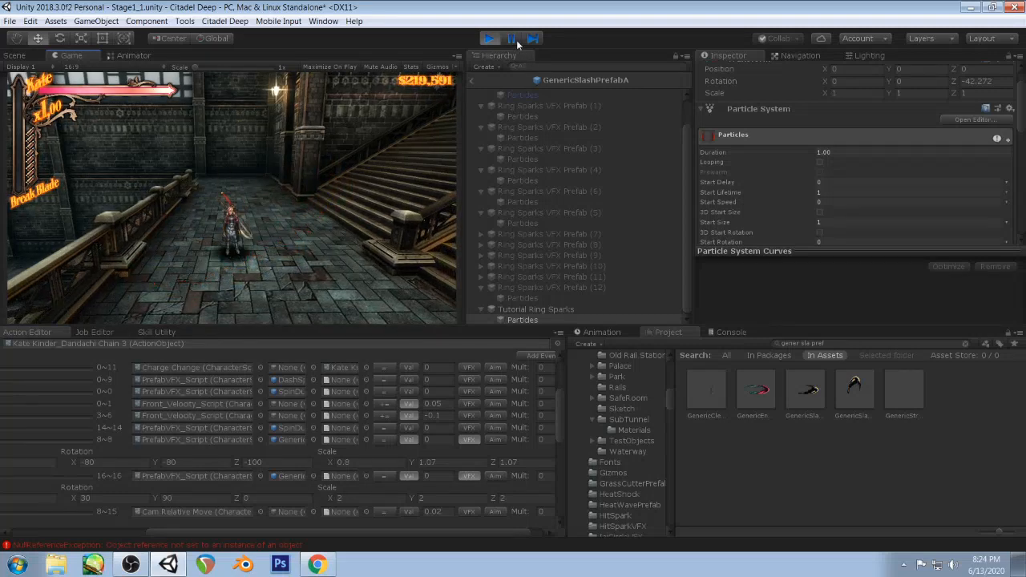
# - Step through the paused slash attack in the game view to check the sparks against the slash arc
pyautogui.click(14, 55)
pyautogui.click(71, 56)
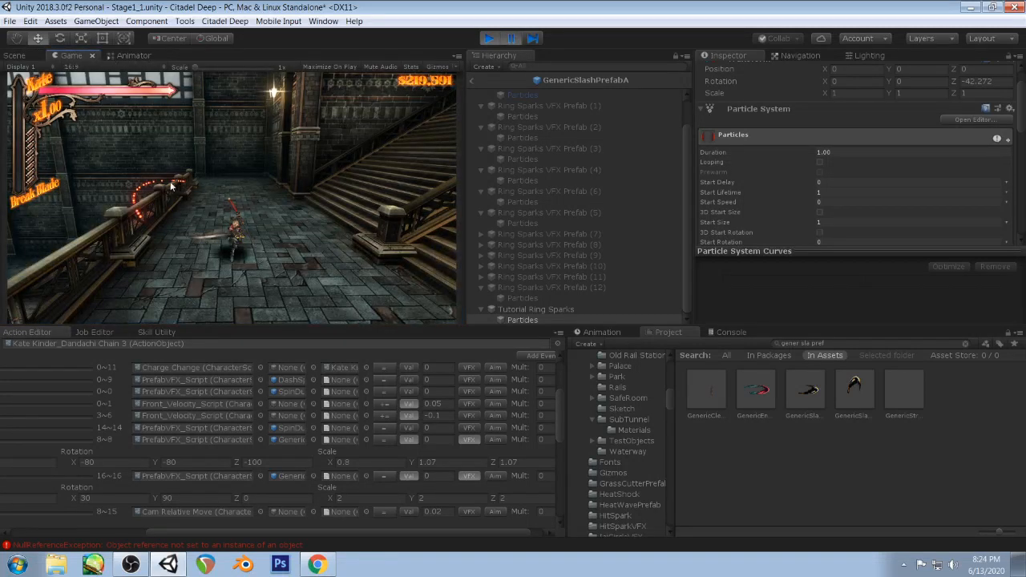
pyautogui.click(530, 41)
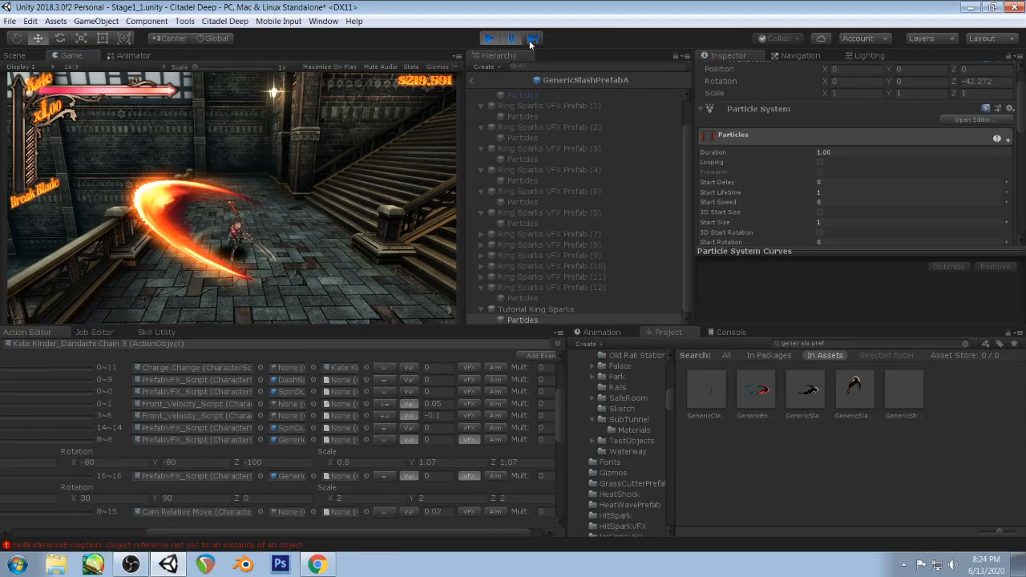
# - Advance the paused slash attack frame by frame to compare the spark timing with the sweep of the blade trail
pyautogui.click(532, 40)
pyautogui.click(533, 39)
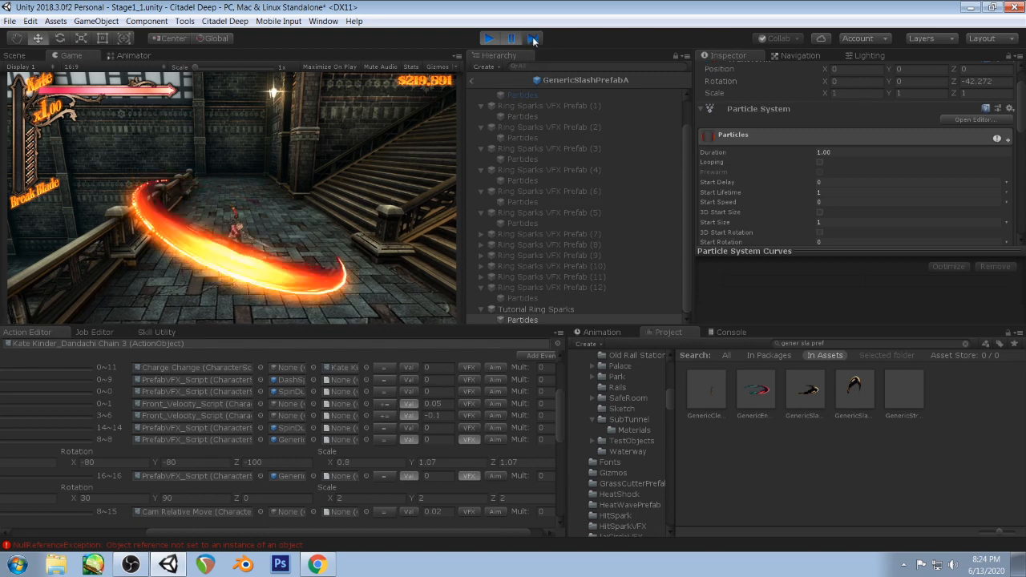
pyautogui.click(533, 39)
pyautogui.click(533, 39)
pyautogui.click(533, 39)
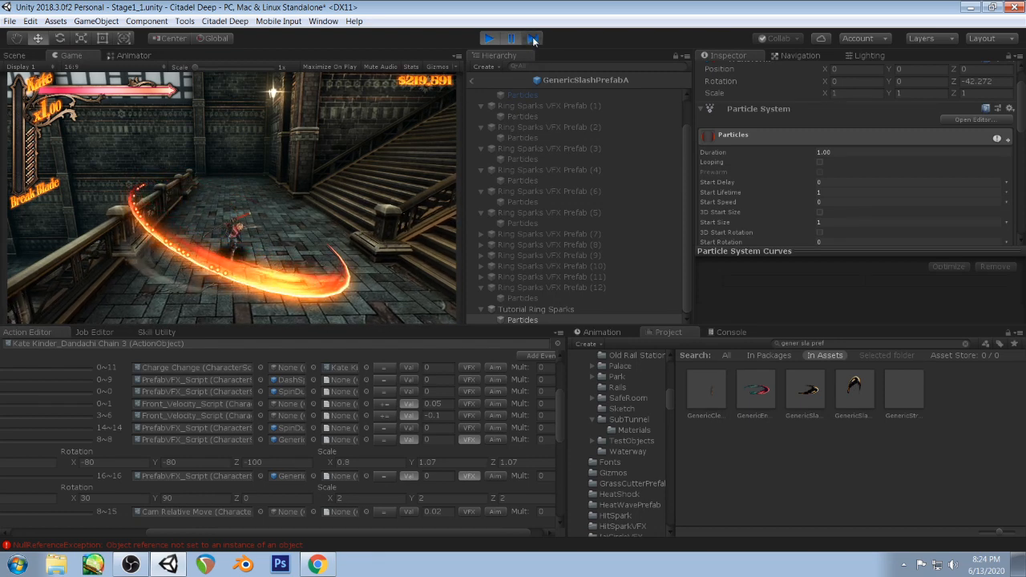
pyautogui.click(534, 39)
pyautogui.click(534, 40)
# - Examine the slash crescent of GenericSlashPrefabA in the scene view from the front and from the side
pyautogui.click(16, 55)
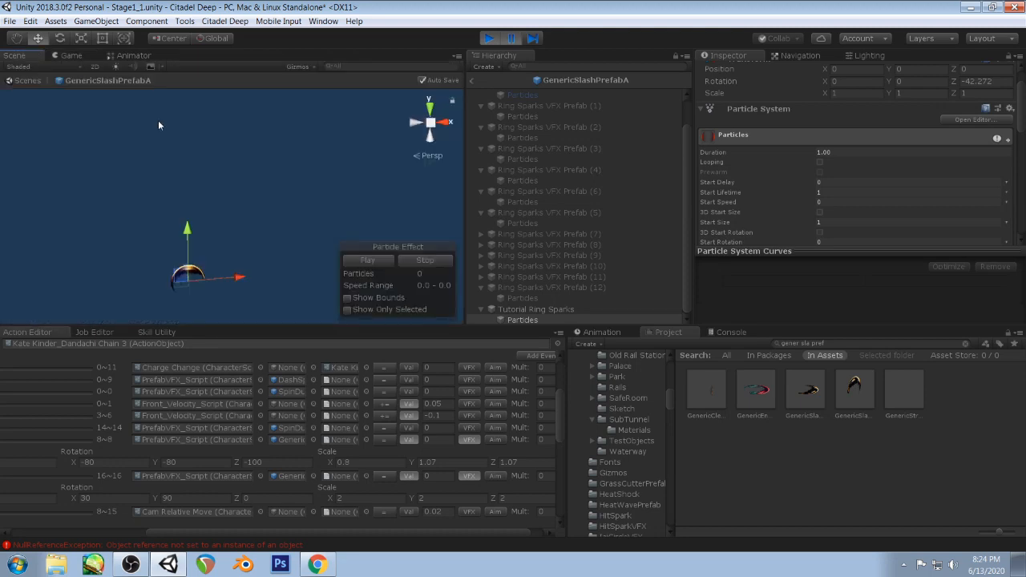
pyautogui.keyDown('alt'); pyautogui.moveTo(353, 186); pyautogui.dragTo(161, 204); pyautogui.keyUp('alt')
pyautogui.moveTo(160, 204); pyautogui.dragTo(392, 162, button='middle')
pyautogui.keyDown('alt'); pyautogui.moveTo(298, 153); pyautogui.dragTo(184, 171); pyautogui.keyUp('alt')
pyautogui.moveTo(184, 171); pyautogui.dragTo(397, 158, button='middle')
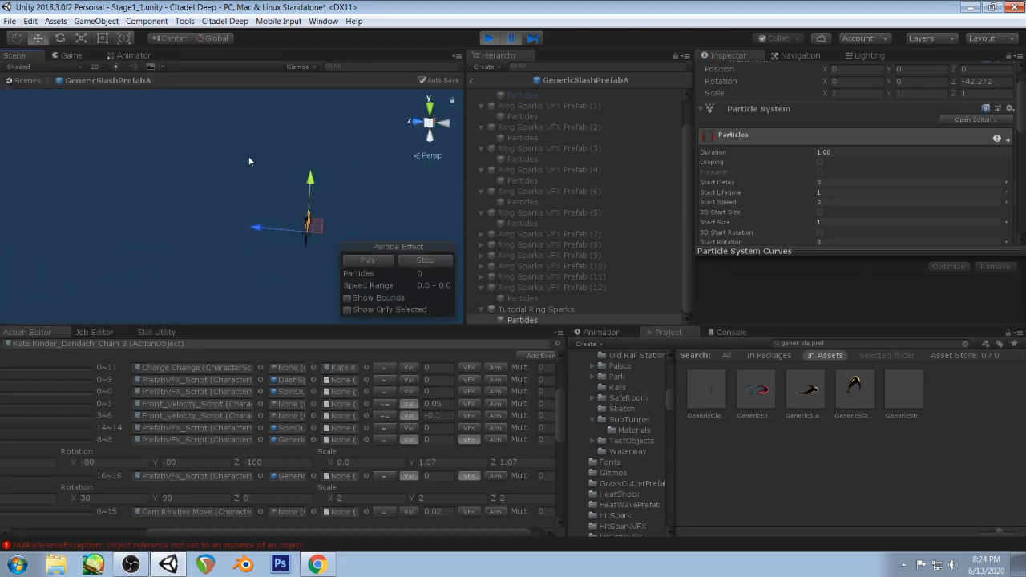
pyautogui.keyDown('alt'); pyautogui.moveTo(250, 158); pyautogui.dragTo(325, 123); pyautogui.keyUp('alt')
pyautogui.scroll(5, 360, 151)
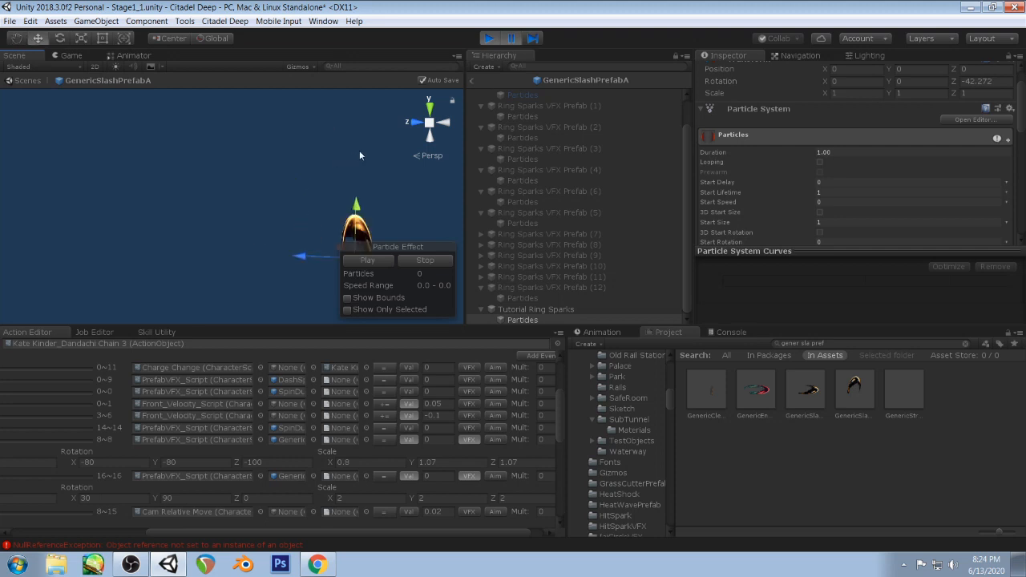
# - Return to the game view and step the paused attack onward through the slash's fade-out to check the sparks' motion
pyautogui.click(71, 55)
pyautogui.click(534, 39)
pyautogui.click(535, 38)
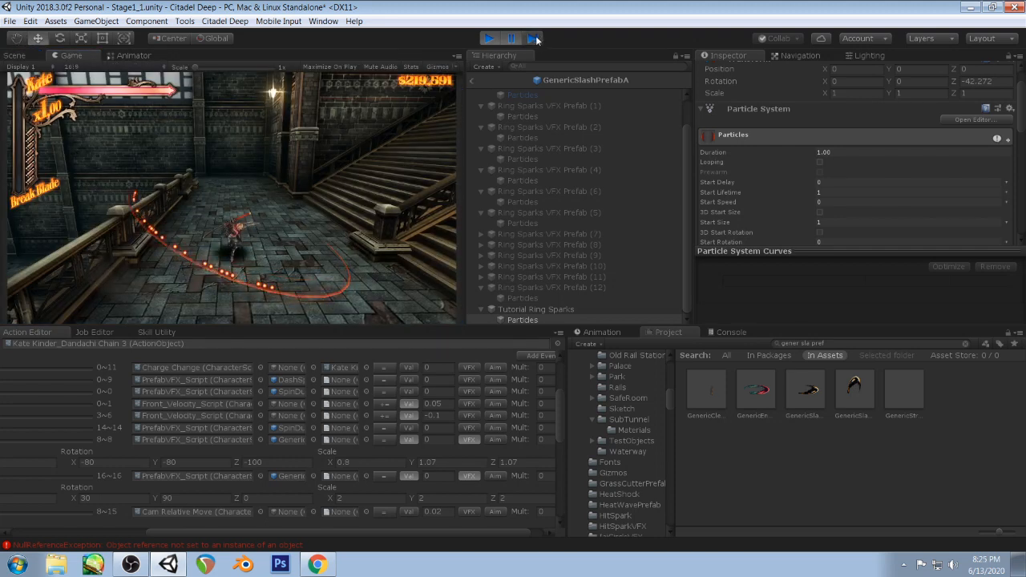
pyautogui.click(535, 39)
pyautogui.click(536, 38)
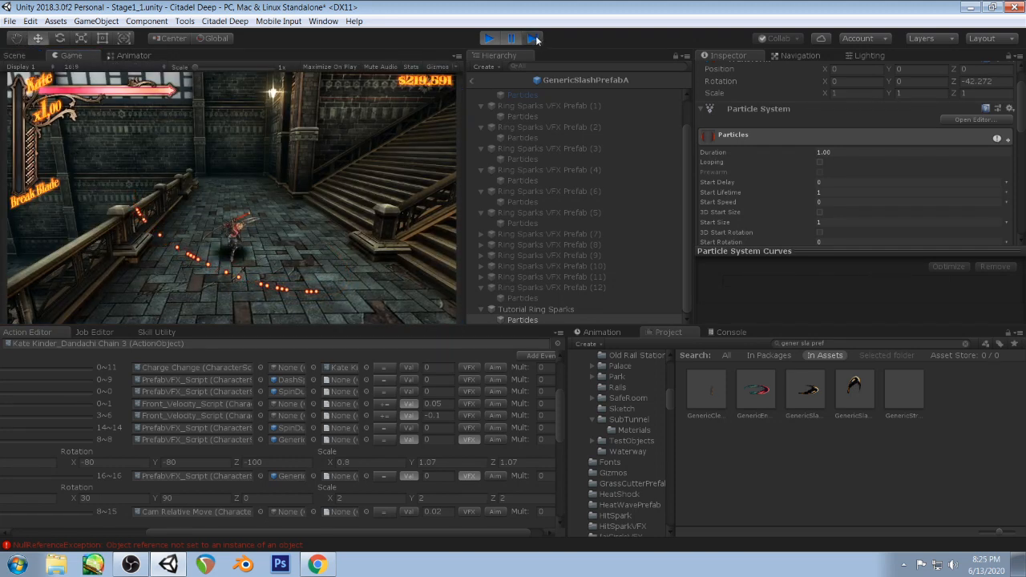
pyautogui.click(536, 39)
pyautogui.click(535, 39)
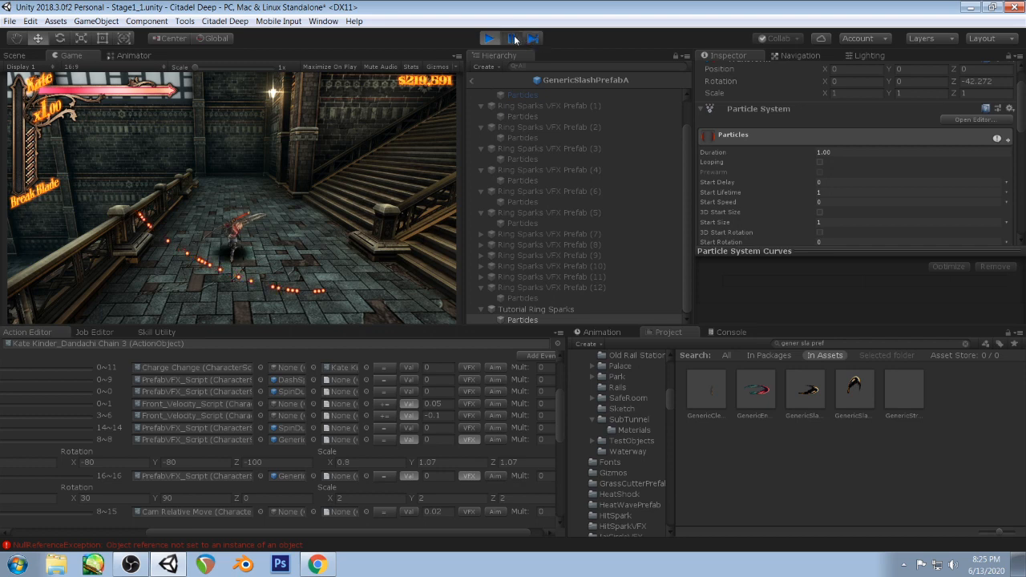
# - Resume the game and perform several slash attacks to watch the ring sparks at full speed
pyautogui.click(515, 38)
pyautogui.scroll(-6, 858, 175)
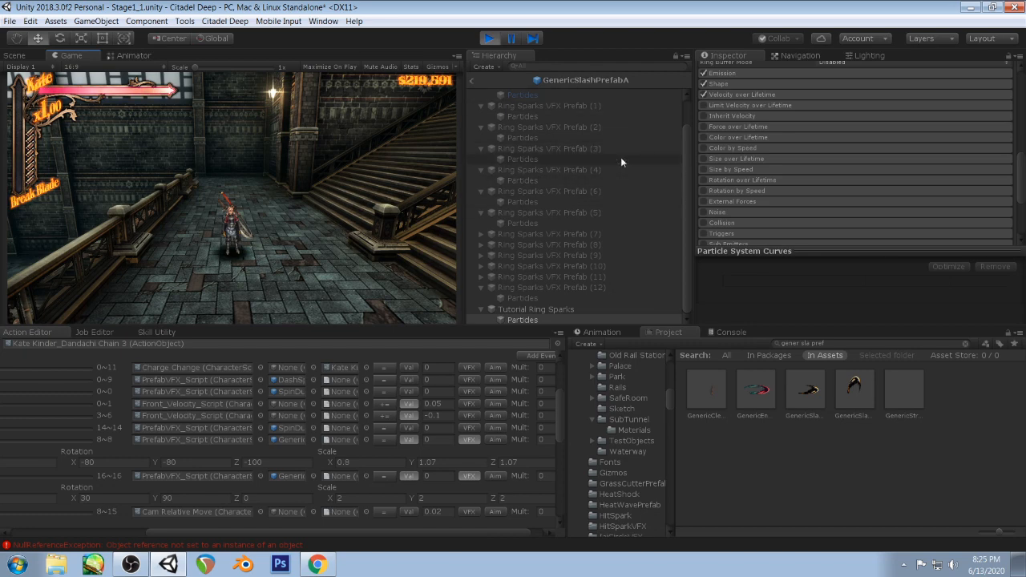
pyautogui.scroll(-3, 789, 149)
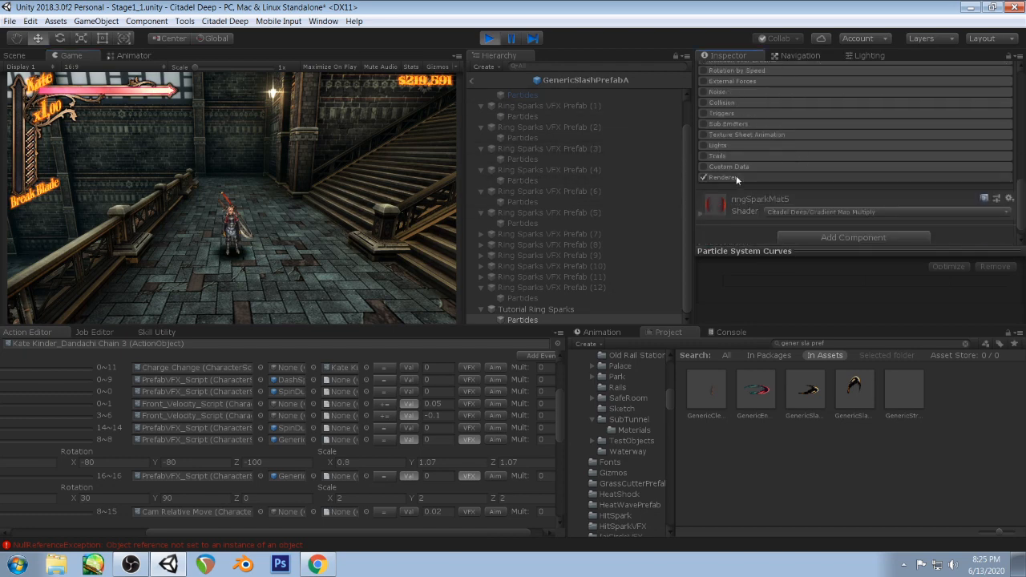
pyautogui.click(736, 177)
pyautogui.click(733, 176)
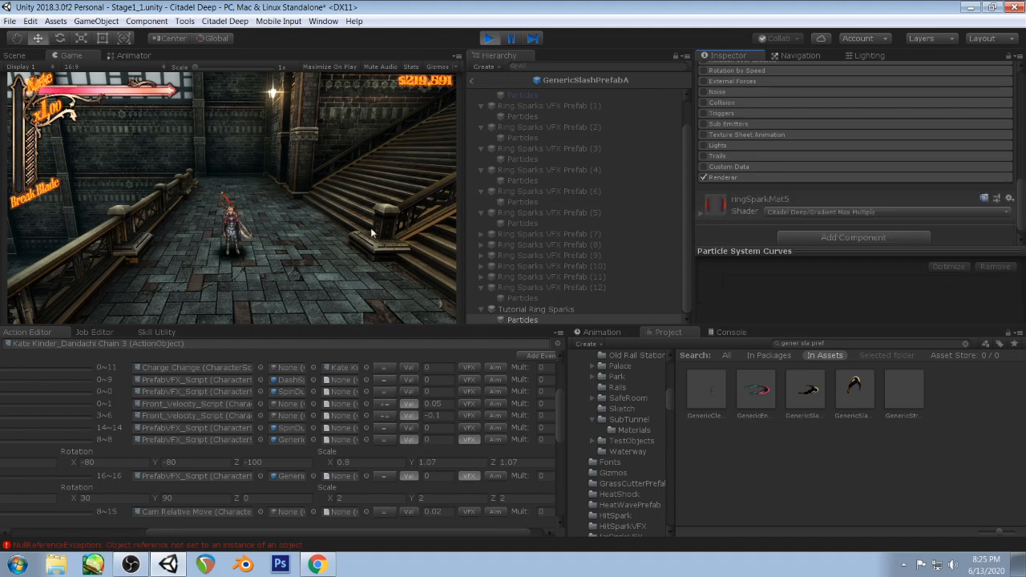
pyautogui.click(295, 196)
pyautogui.click(354, 174)
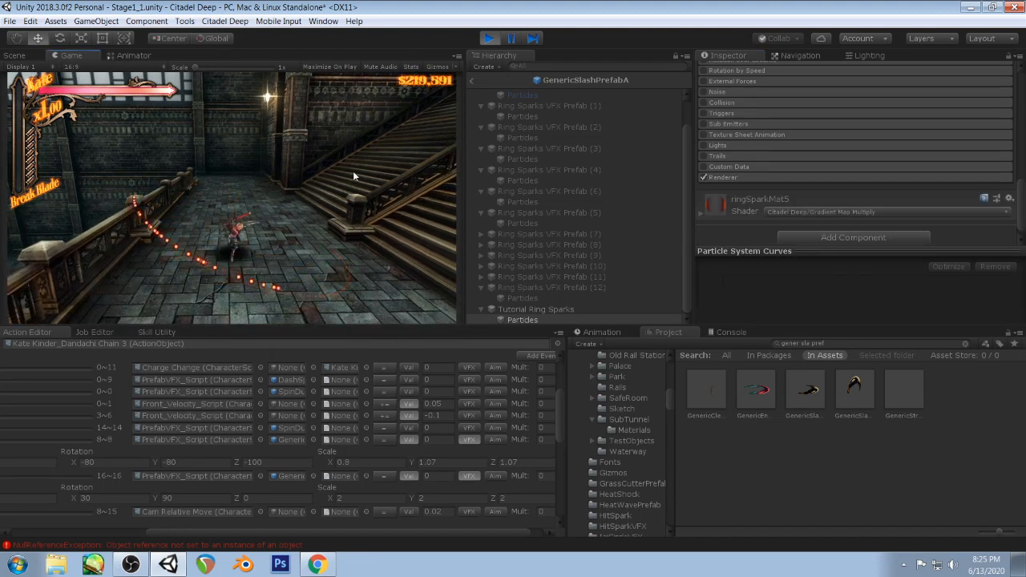
pyautogui.click(351, 166)
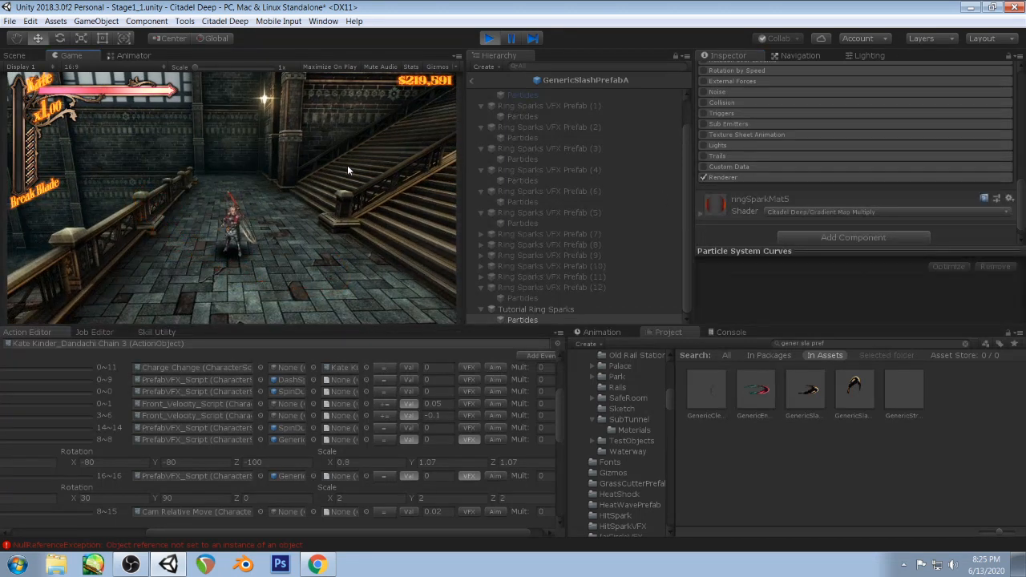
pyautogui.click(347, 165)
pyautogui.click(270, 249)
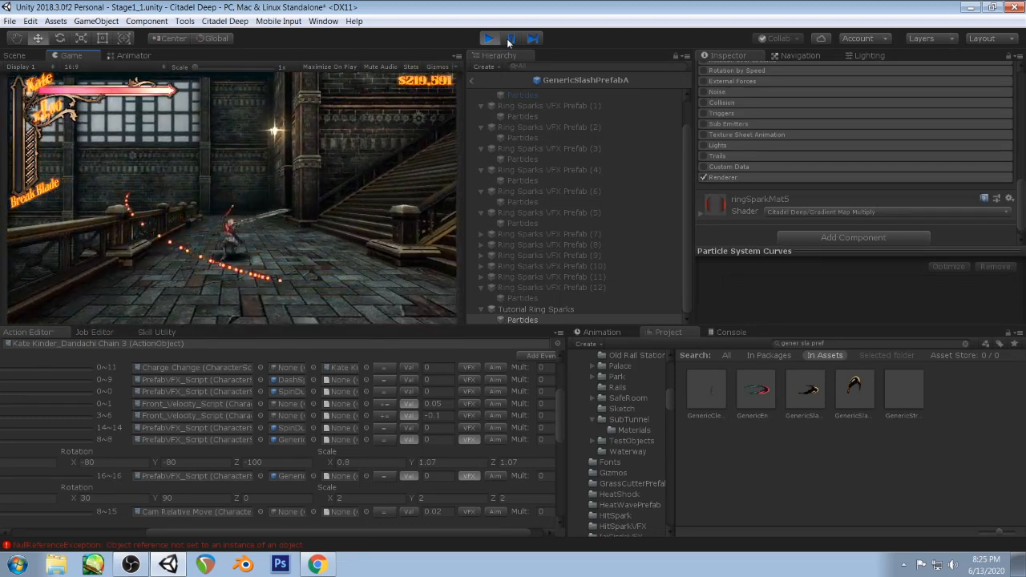
# - Activate the Rotate tool, select the Particles under Tutorial Ring Sparks and stop the game
pyautogui.click(510, 38)
pyautogui.click(11, 56)
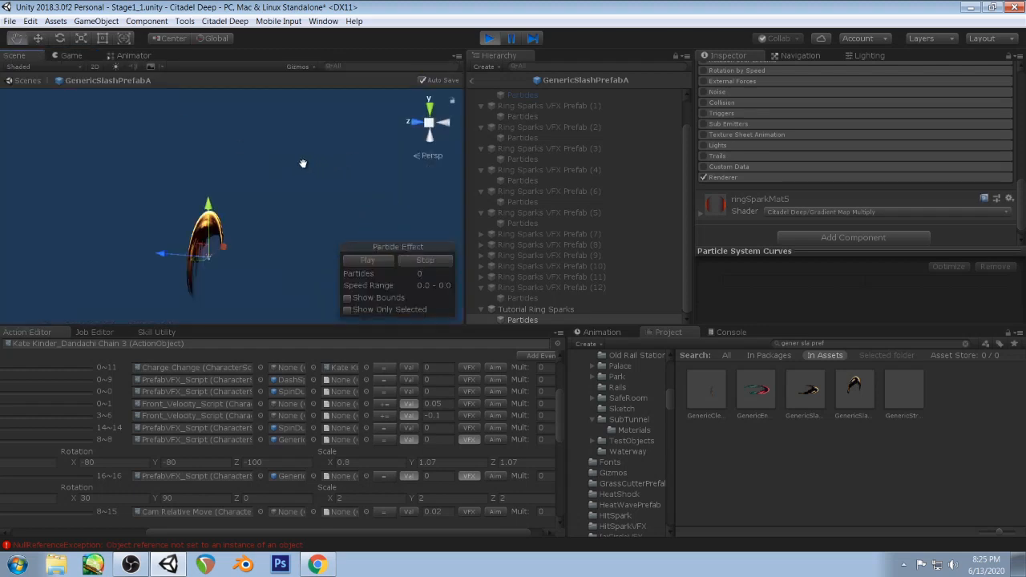
pyautogui.click(520, 310)
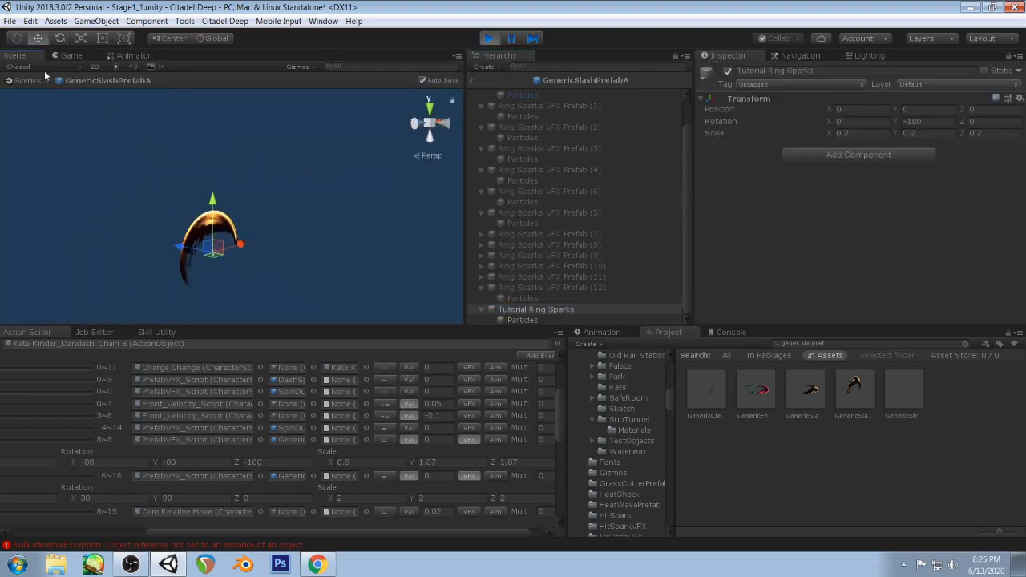
pyautogui.click(58, 40)
pyautogui.click(533, 313)
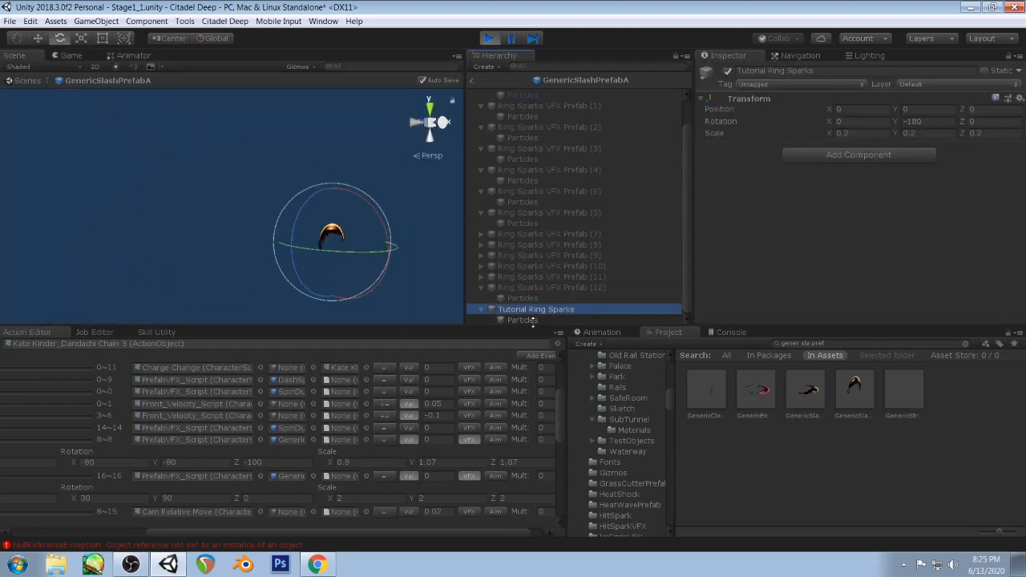
pyautogui.click(521, 320)
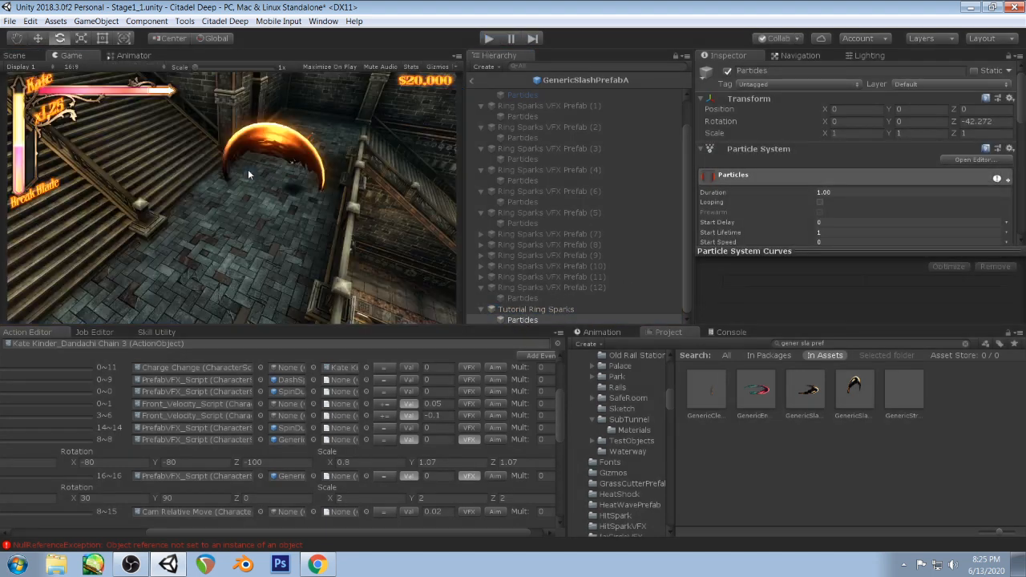
pyautogui.hotkey('ctrl', 'p')
# - Expand the Shape settings of the Particles and rotate them clockwise about Z so the emission arc moves above the slash crescent
pyautogui.moveTo(272, 149); pyautogui.dragTo(250, 178, button='right')
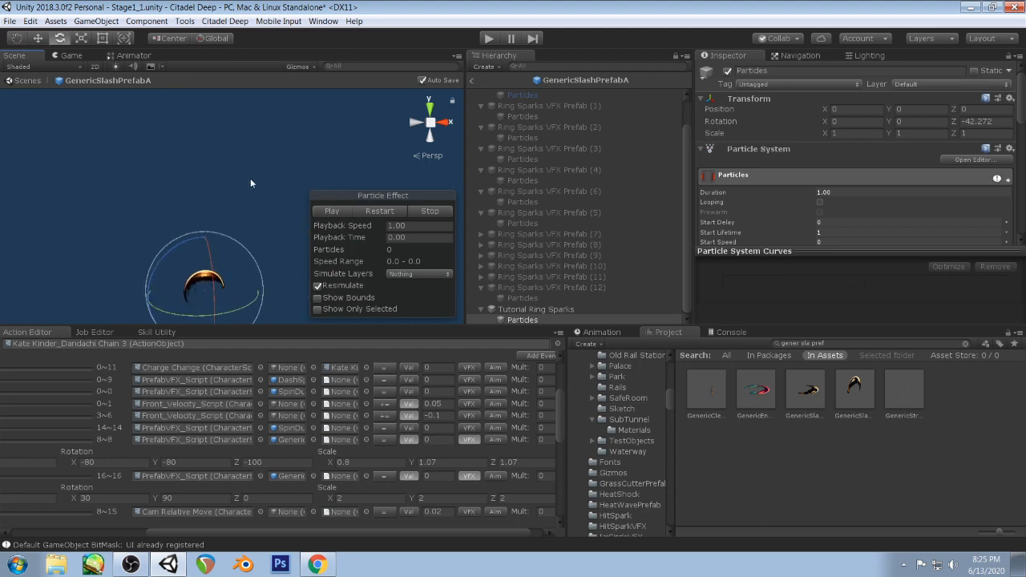
pyautogui.scroll(-8, 254, 176)
pyautogui.scroll(4, 254, 175)
pyautogui.press('f')
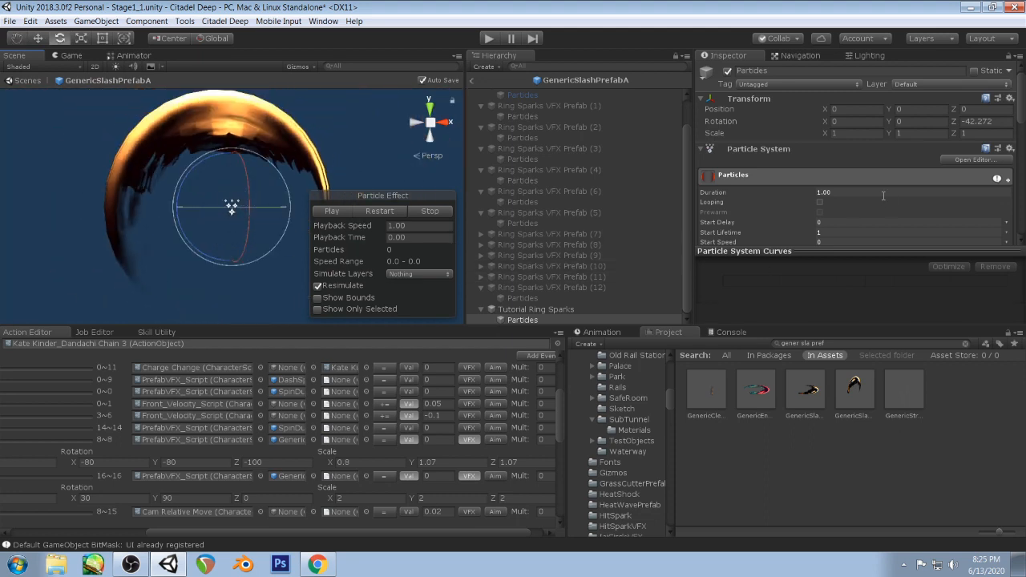
pyautogui.scroll(-5, 862, 194)
pyautogui.click(770, 204)
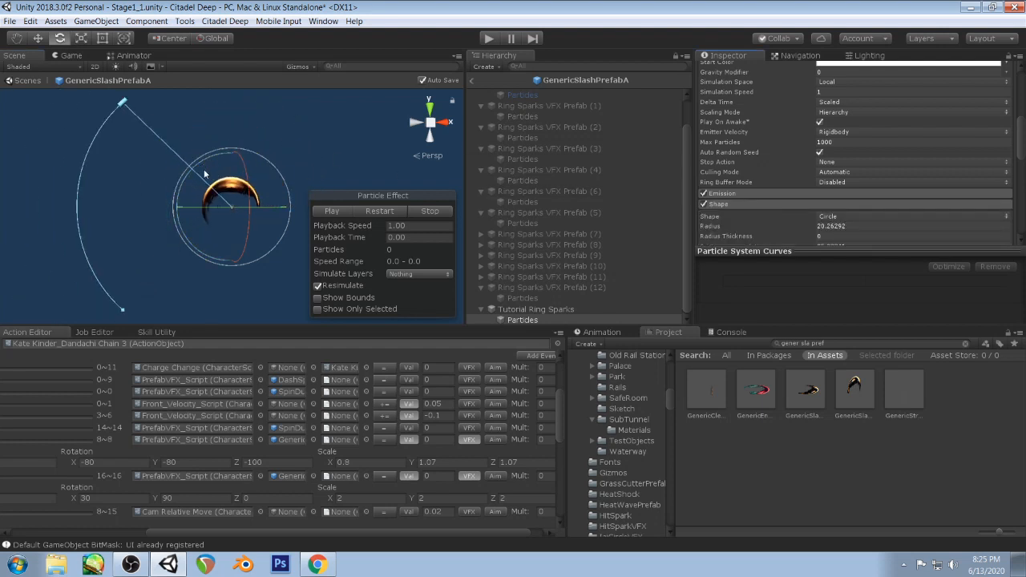
pyautogui.moveTo(204, 173); pyautogui.dragTo(306, 129)
# - Run the game to test the rotated ring sparks during a slash attack, and stop it again
pyautogui.click(490, 37)
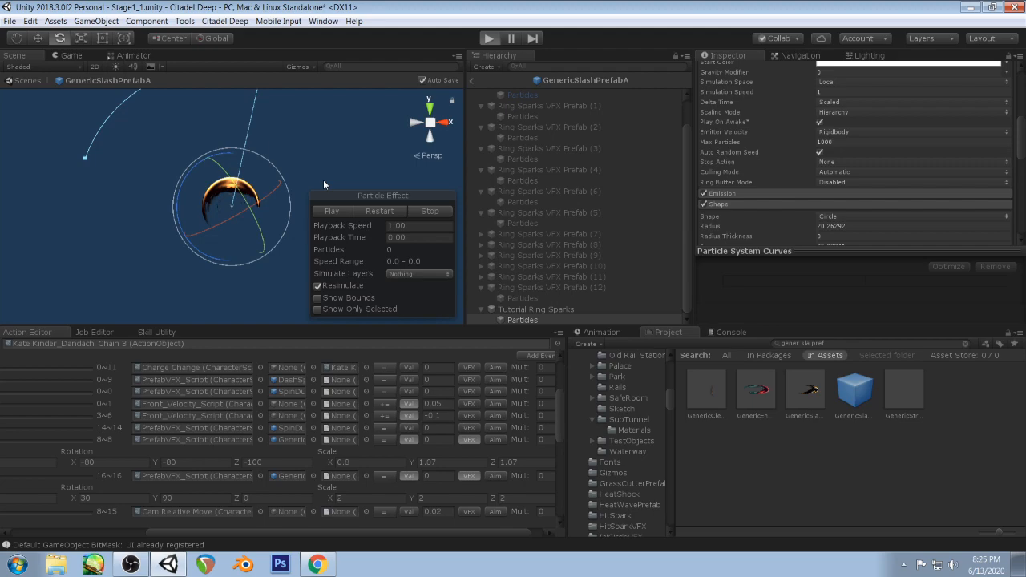
pyautogui.hotkey('ctrl', 'p')
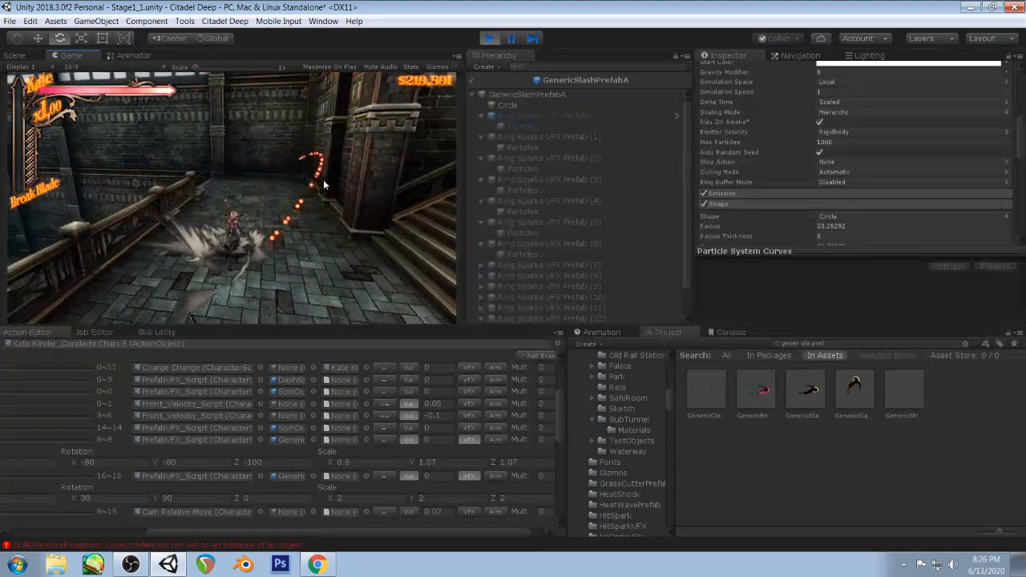
pyautogui.click(488, 39)
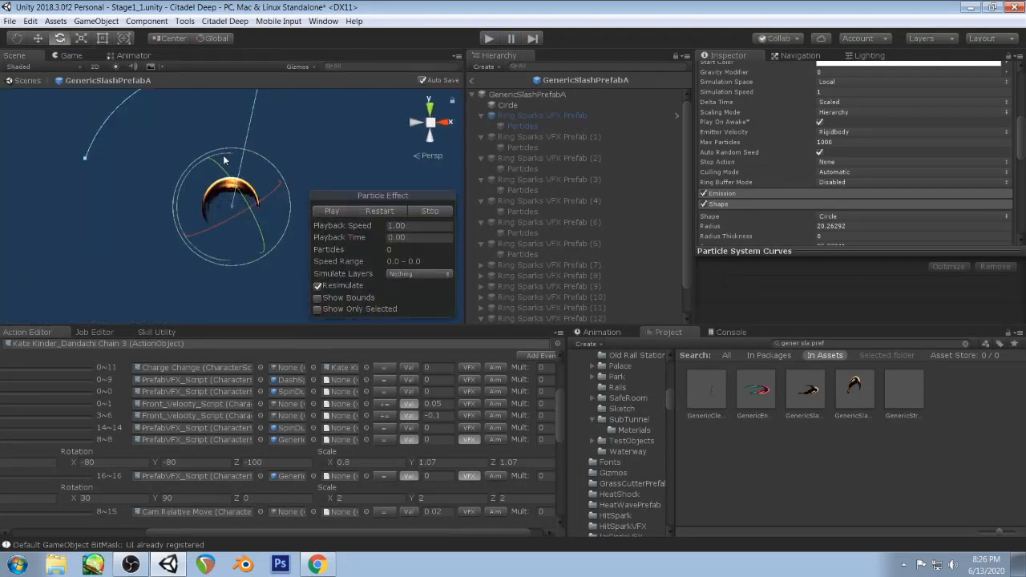
# - Rotate the Particles partway back counterclockwise about Z and restart the game
pyautogui.moveTo(224, 160); pyautogui.dragTo(185, 173)
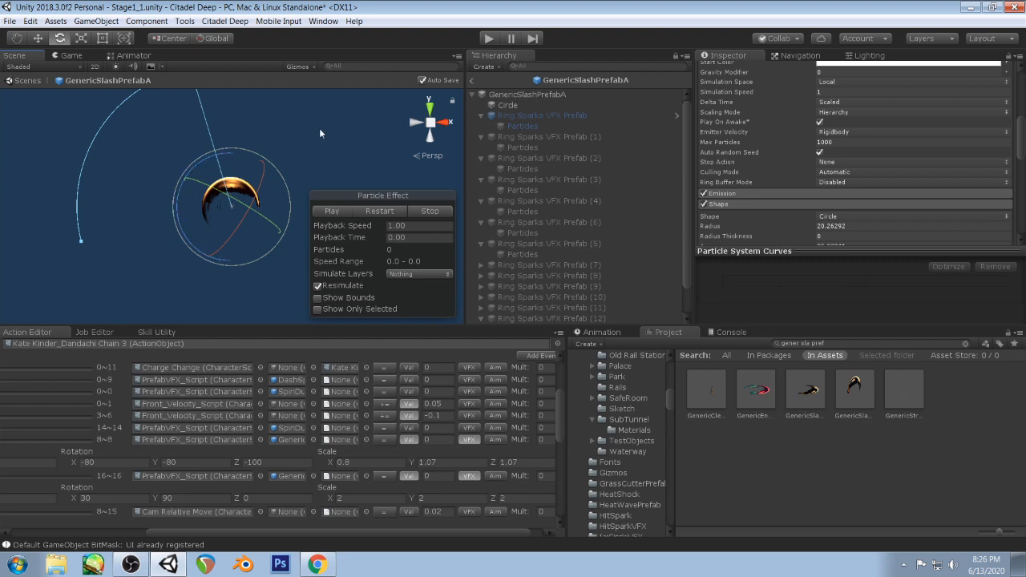
pyautogui.click(489, 38)
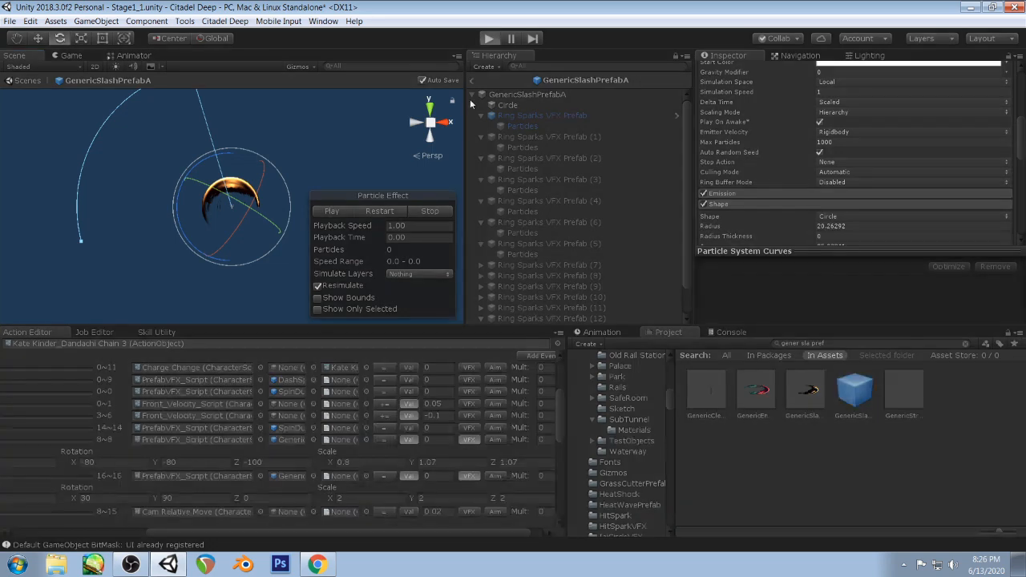
# - Switch to OBS to check the streaming status, and return to Unity
pyautogui.click(131, 565)
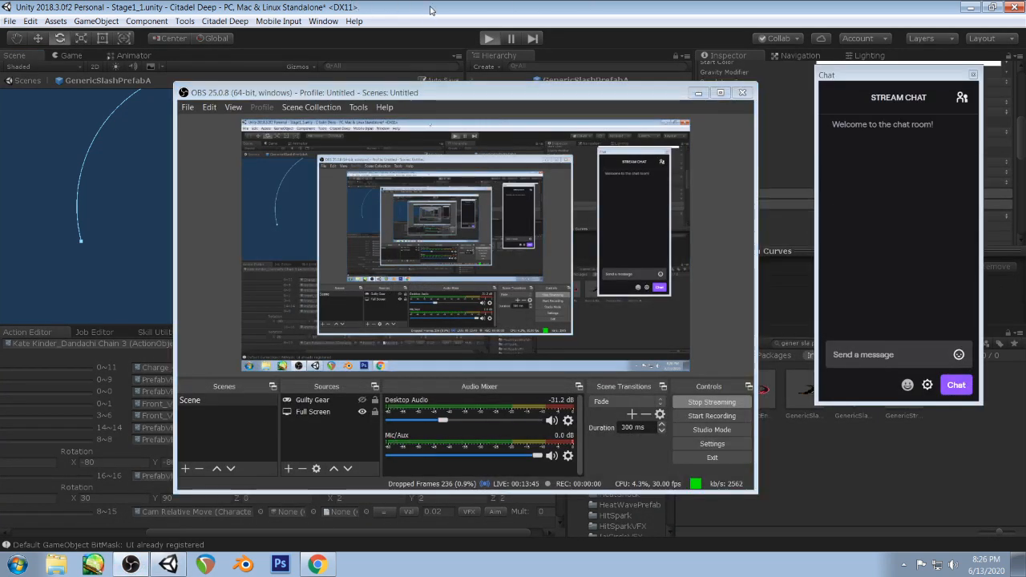
pyautogui.click(137, 126)
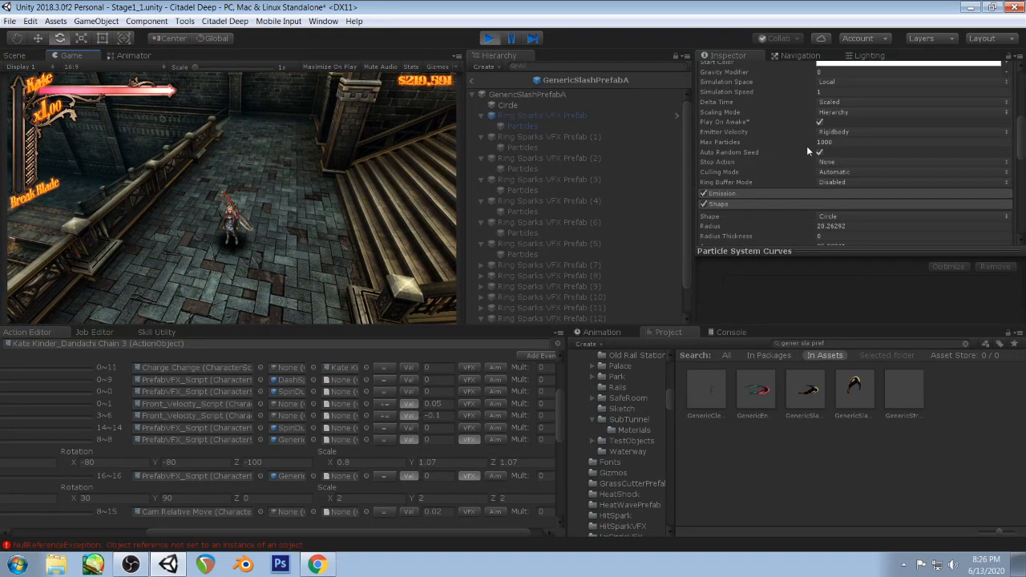
# - Expand the Renderer settings of the Particles and set the Render Mode to Stretched Billboard
pyautogui.scroll(5, 808, 146)
pyautogui.scroll(-10, 808, 146)
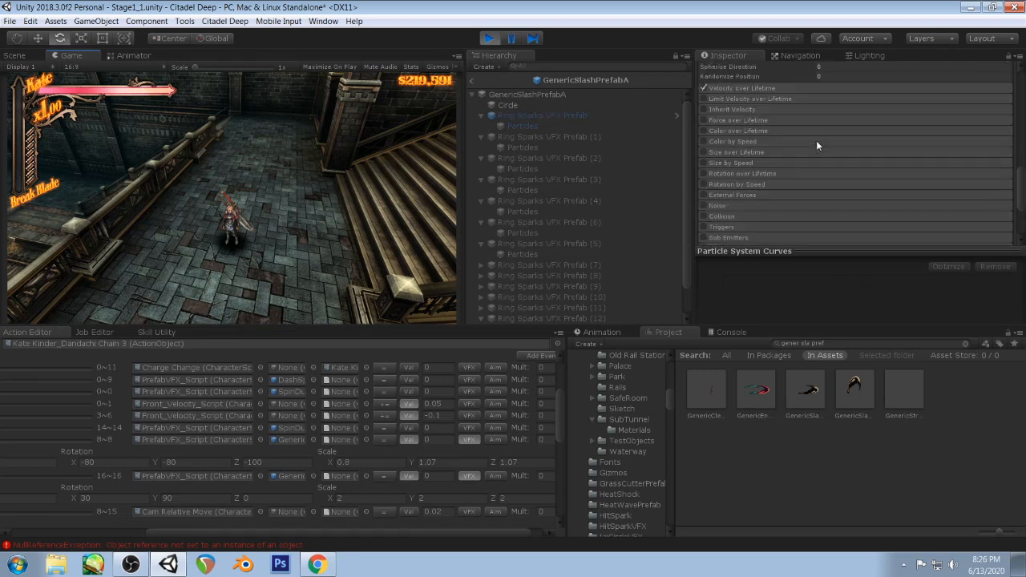
pyautogui.scroll(-4, 817, 140)
pyautogui.click(757, 164)
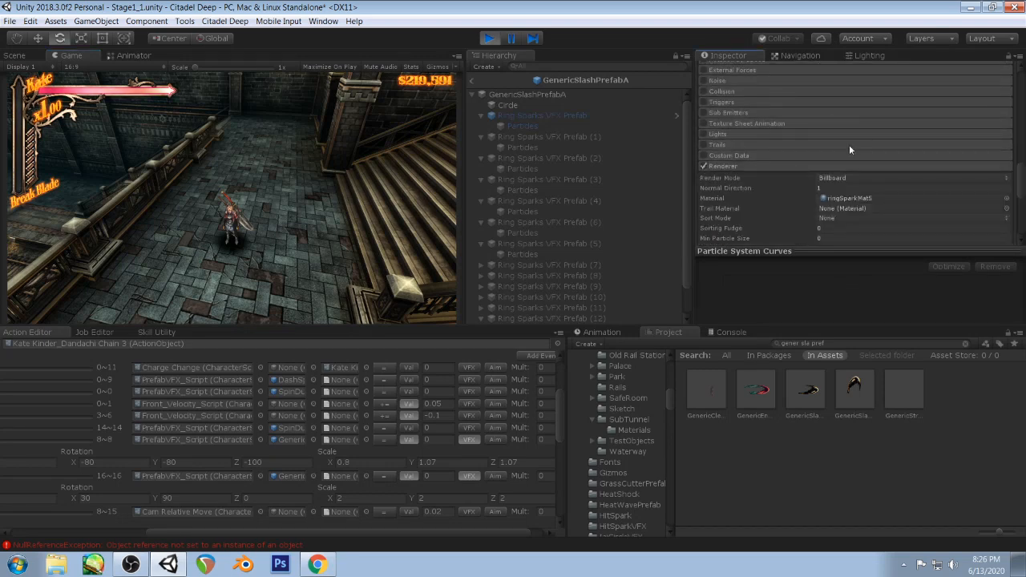
pyautogui.scroll(-2, 849, 144)
pyautogui.click(890, 138)
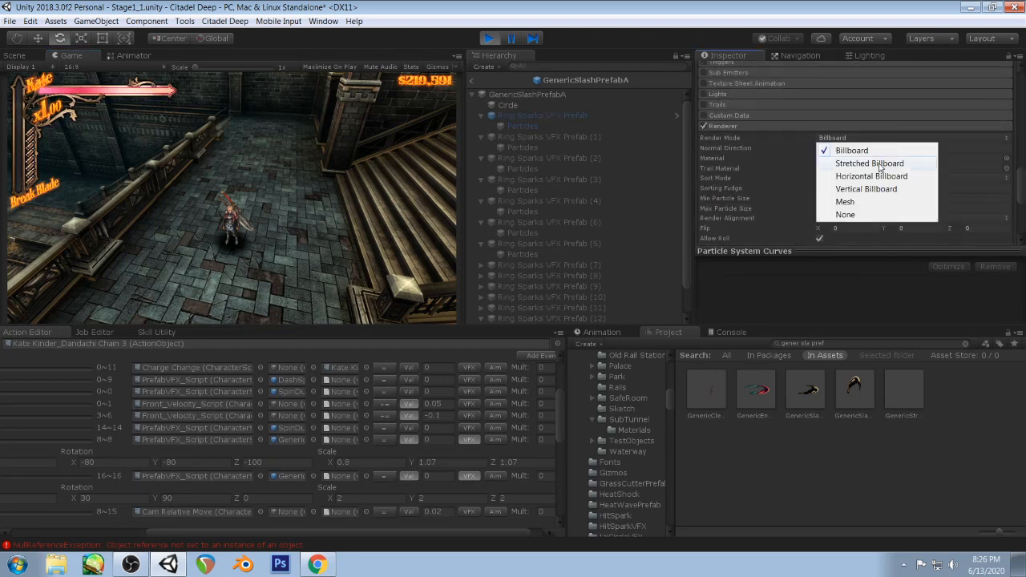
pyautogui.click(874, 164)
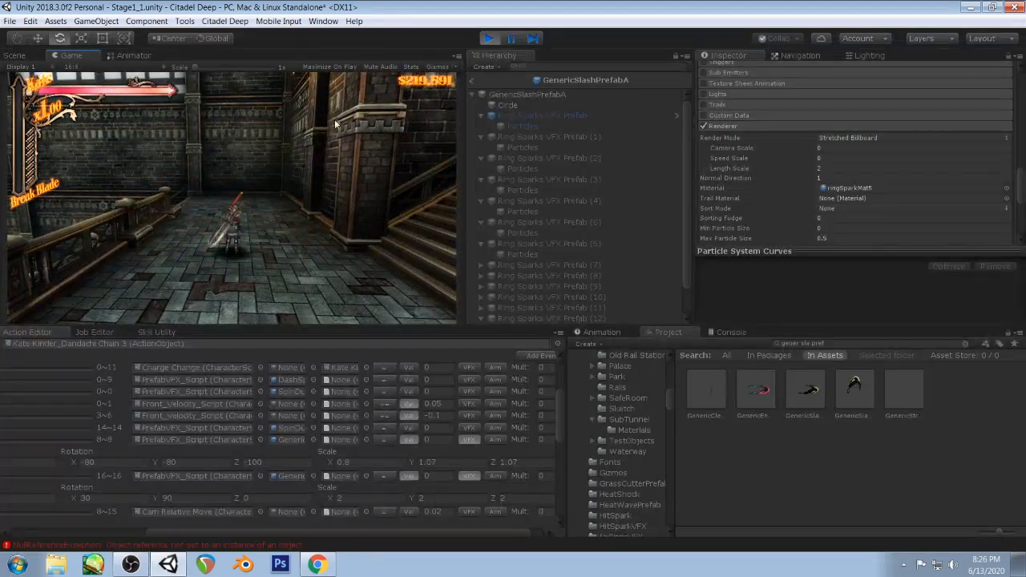
# - Reselect the Particles under Tutorial Ring Sparks and perform a slash attack in the game to test the stretched sparks
pyautogui.scroll(-1, 539, 219)
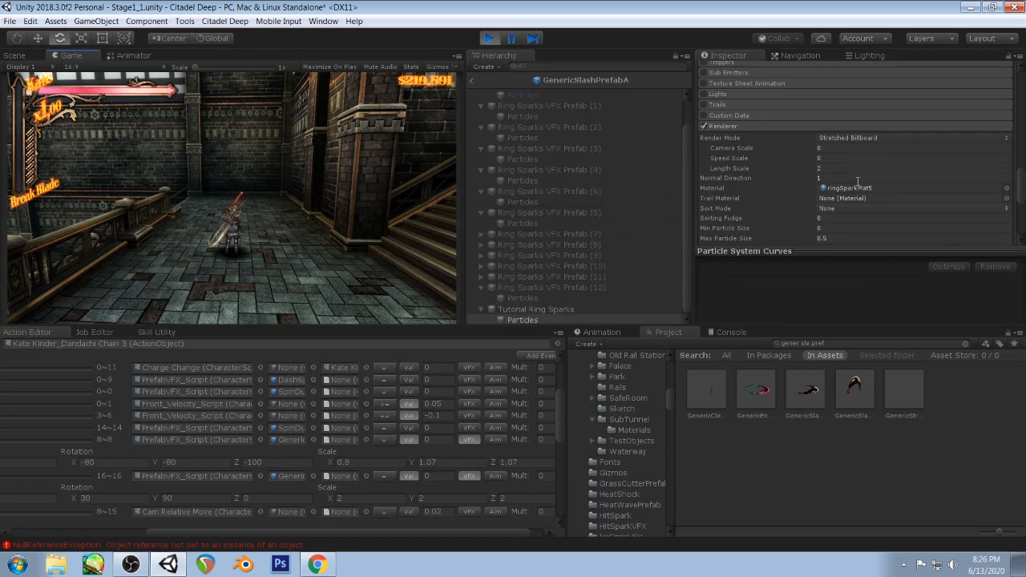
pyautogui.click(543, 319)
pyautogui.scroll(-5, 794, 177)
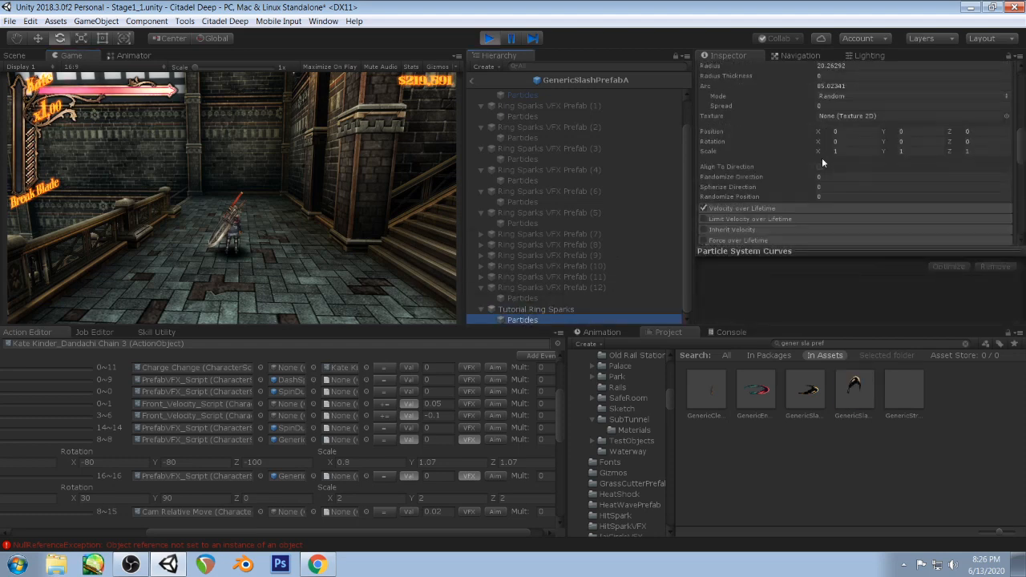
pyautogui.click(358, 199)
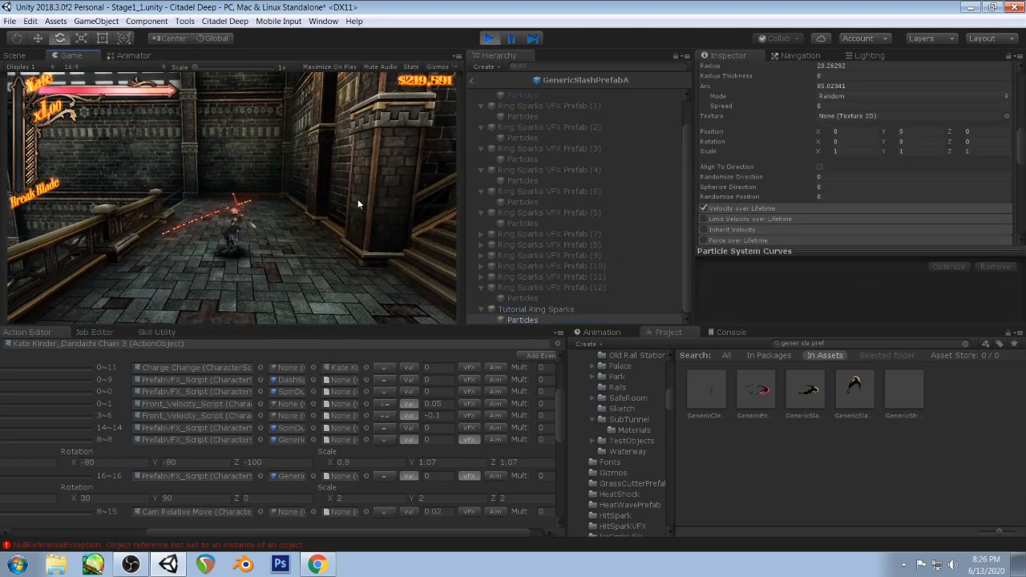
# - Perform several slash attacks in the game to test the stretched sparks at different slash angles
pyautogui.click(358, 199)
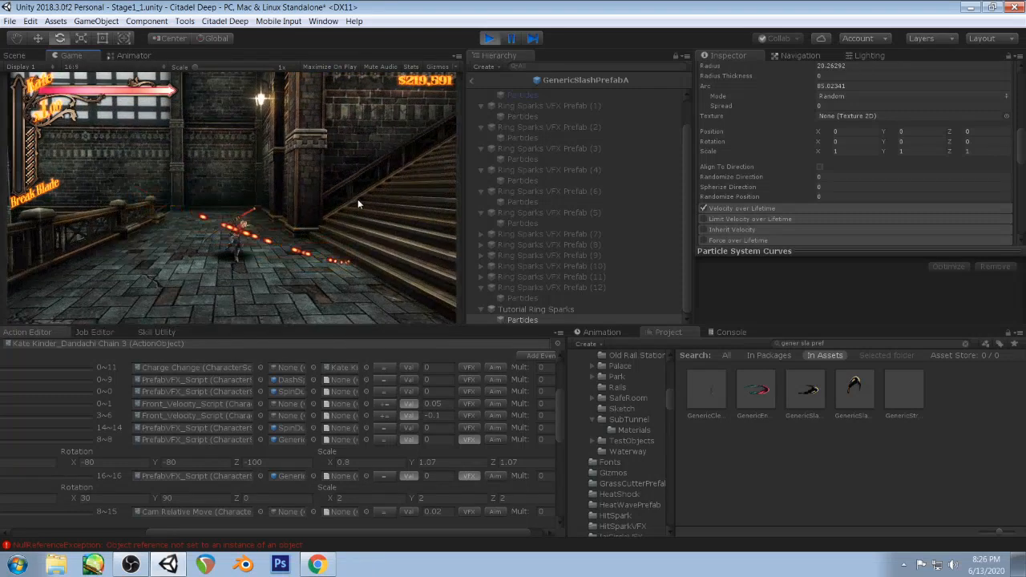
pyautogui.click(357, 199)
pyautogui.click(358, 199)
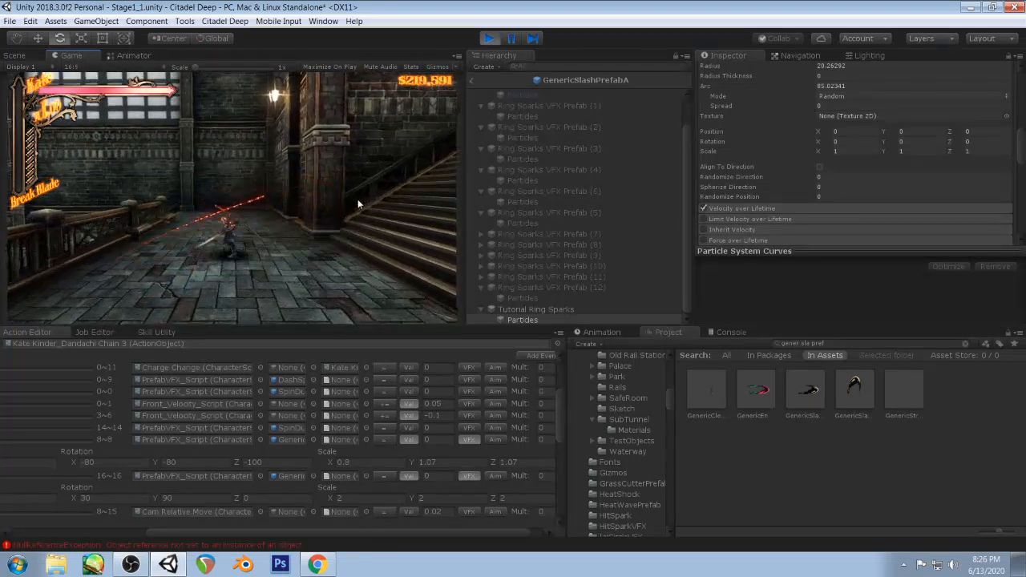
pyautogui.click(358, 199)
pyautogui.click(357, 198)
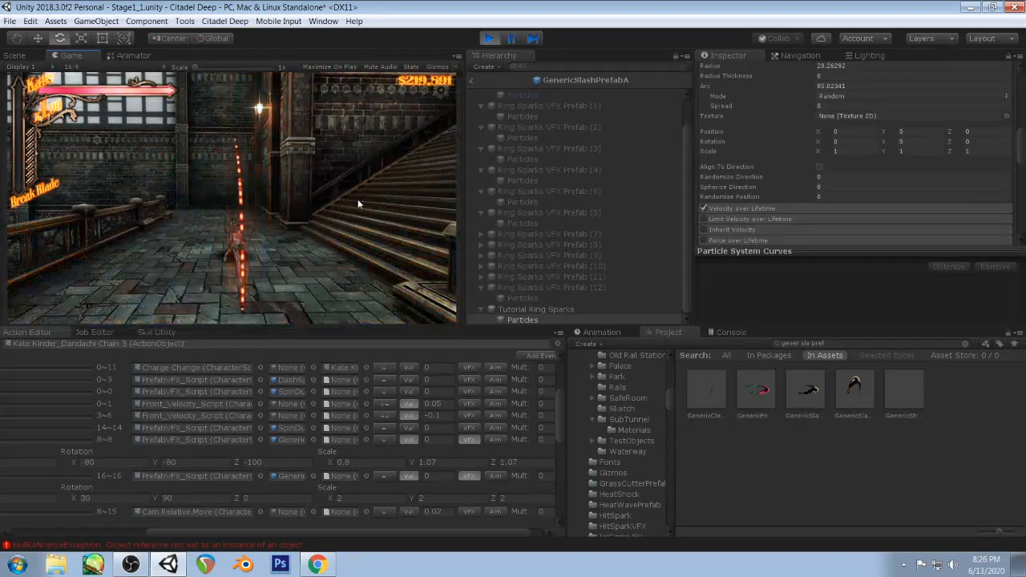
# - Pause the game mid-slash to inspect the sparks against the slash in the Game view, and stop the game
pyautogui.click(489, 37)
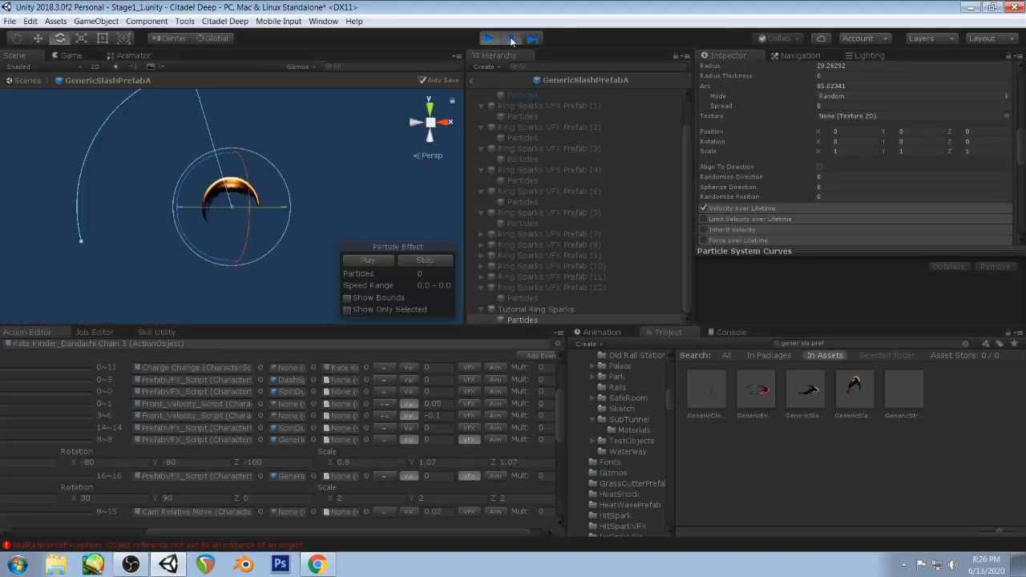
pyautogui.click(69, 56)
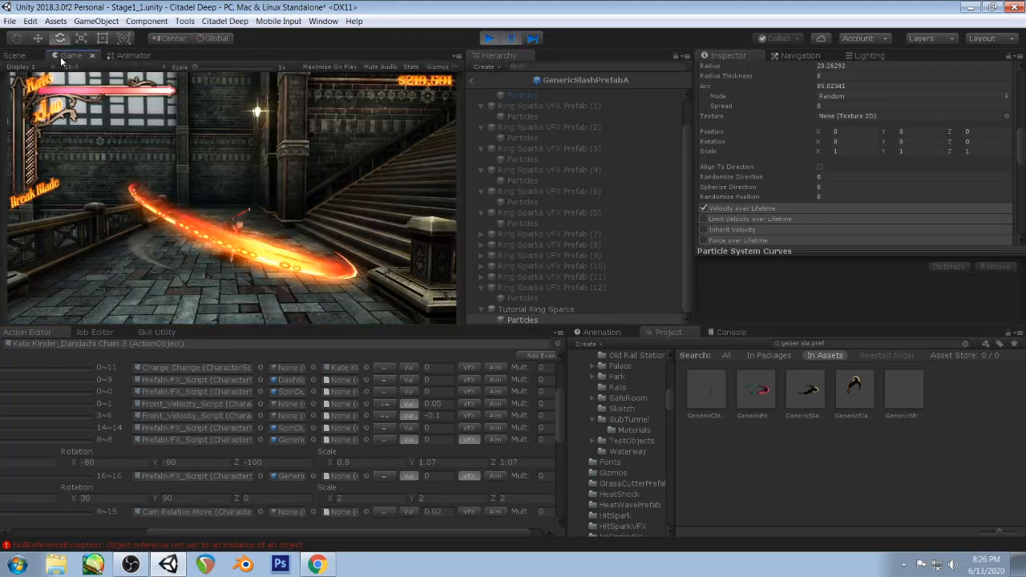
pyautogui.click(513, 42)
pyautogui.click(492, 40)
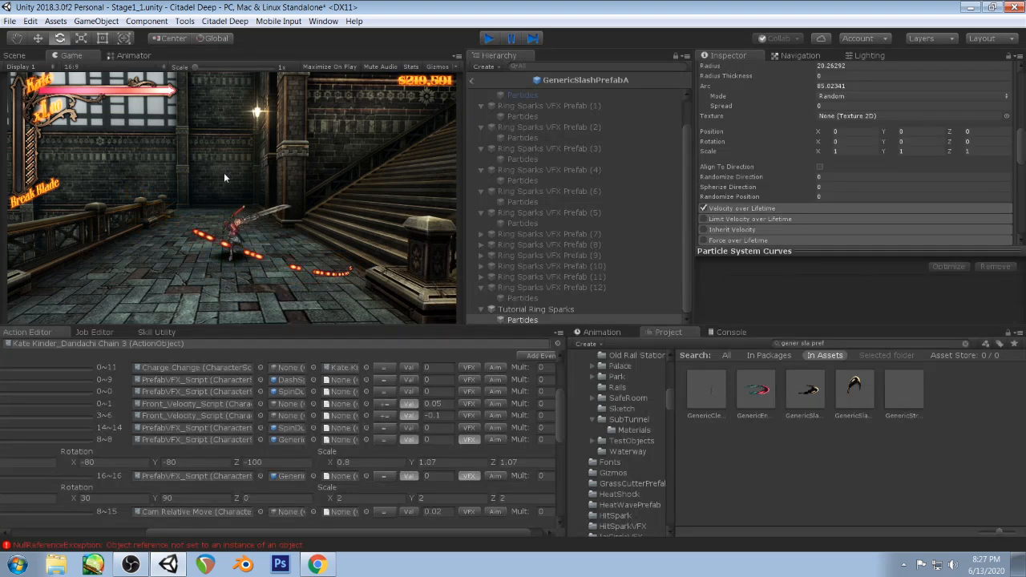
# - Leave prefab editing for the Stage1_1 scene and show the selected GenericSlashPrefabA in the Scene view
pyautogui.click(473, 78)
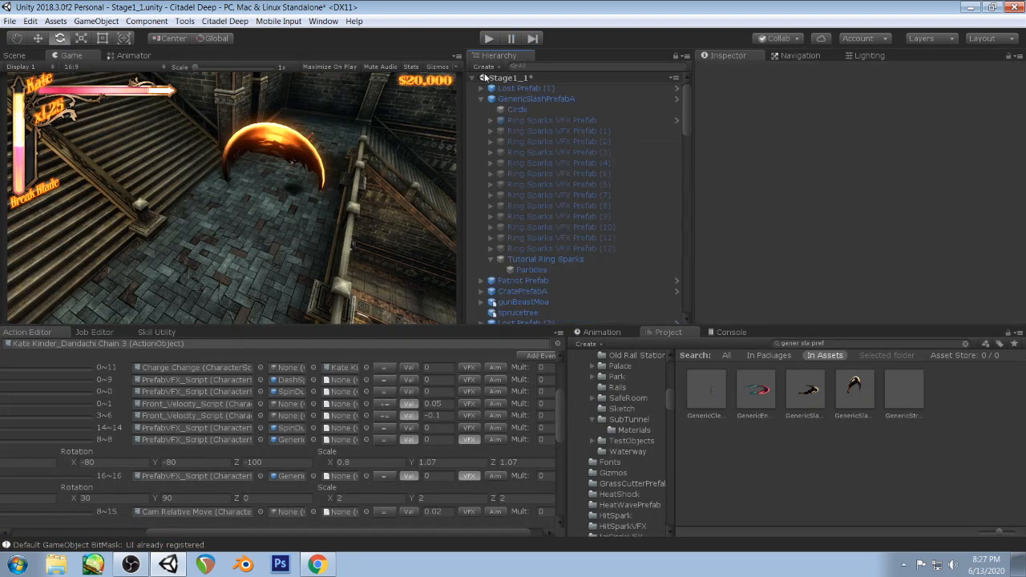
pyautogui.click(566, 97)
pyautogui.click(16, 55)
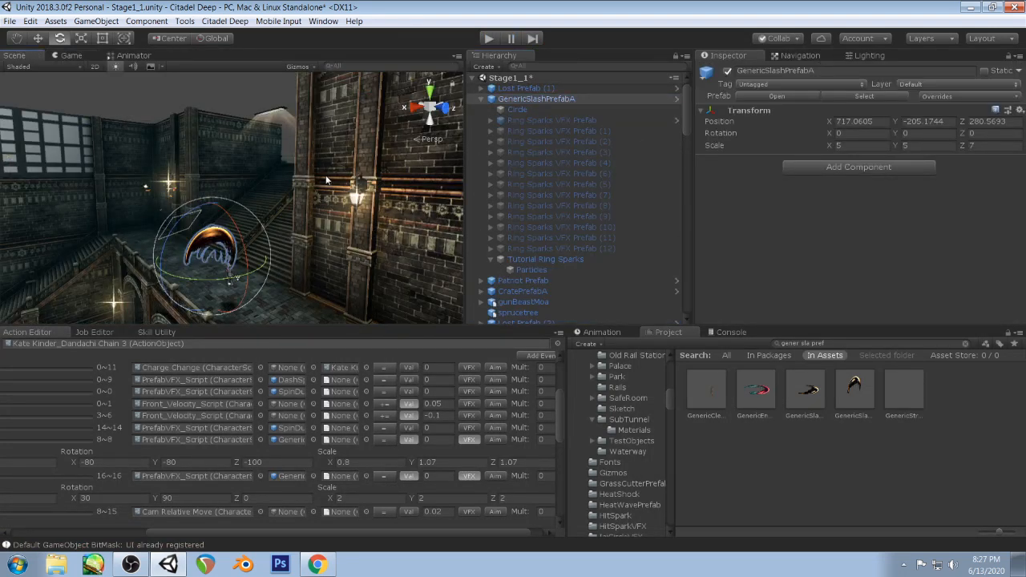
# - Scale GenericSlashPrefabA down uniformly in the scene to 1, 1, 1.4
pyautogui.keyDown('alt'); pyautogui.moveTo(326, 180); pyautogui.dragTo(523, 146); pyautogui.keyUp('alt')
pyautogui.scroll(-3, 511, 213)
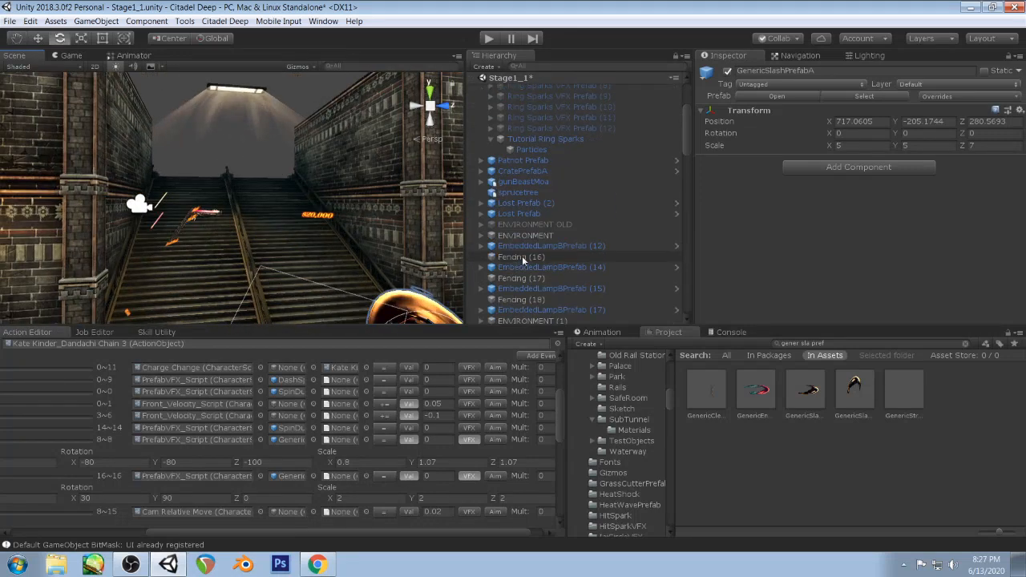
pyautogui.scroll(5, 523, 260)
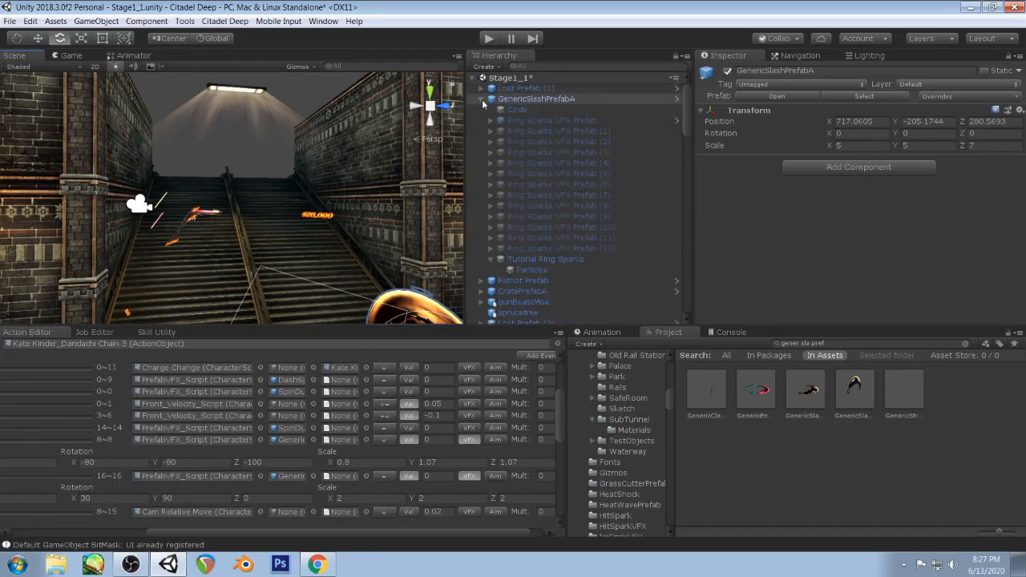
pyautogui.keyDown('alt'); pyautogui.moveTo(271, 162); pyautogui.dragTo(319, 175); pyautogui.keyUp('alt')
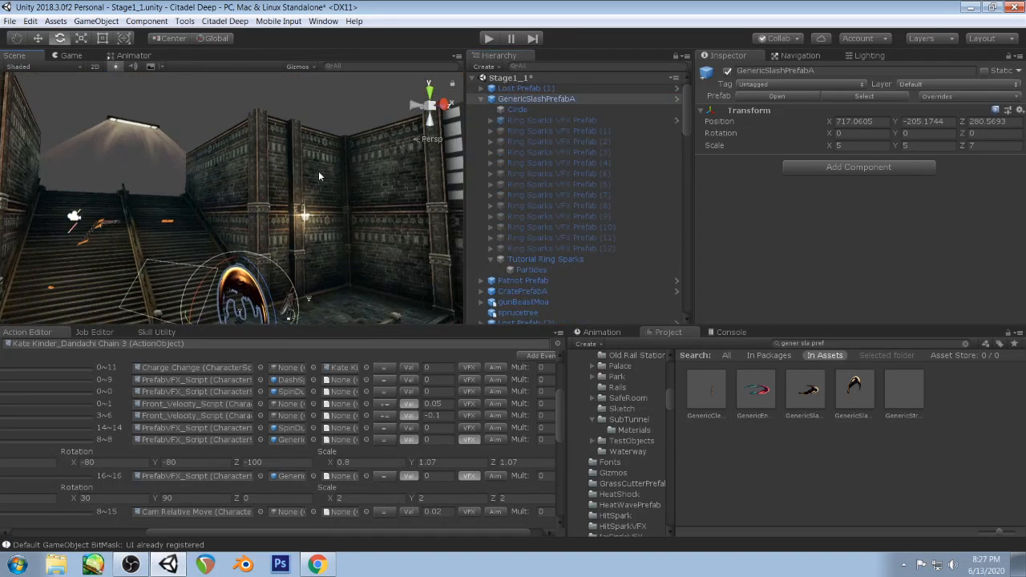
pyautogui.moveTo(318, 171); pyautogui.dragTo(337, 161, button='middle')
pyautogui.click(81, 39)
pyautogui.moveTo(265, 179); pyautogui.dragTo(304, 190, button='right')
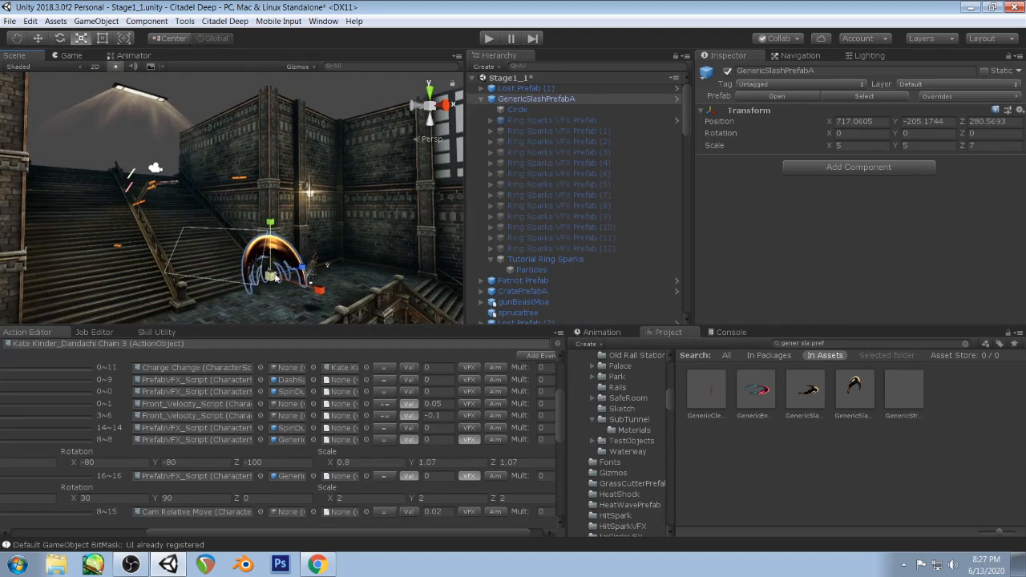
pyautogui.moveTo(272, 274); pyautogui.dragTo(229, 300)
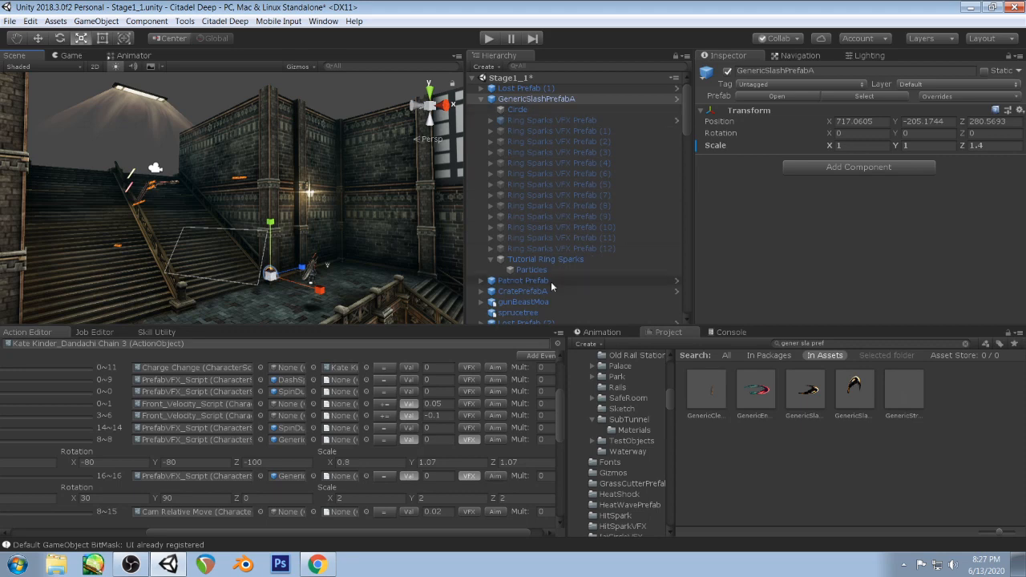
# - Select the Particles under Tutorial Ring Sparks and scrub their preview to a playback time of 0.14
pyautogui.click(533, 258)
pyautogui.click(526, 268)
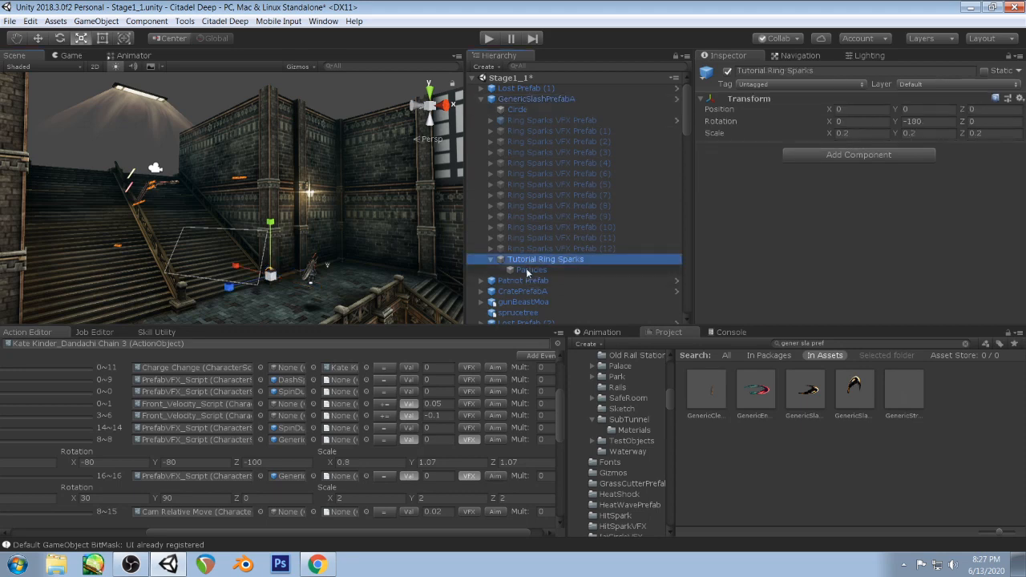
pyautogui.click(343, 212)
pyautogui.scroll(3, 297, 209)
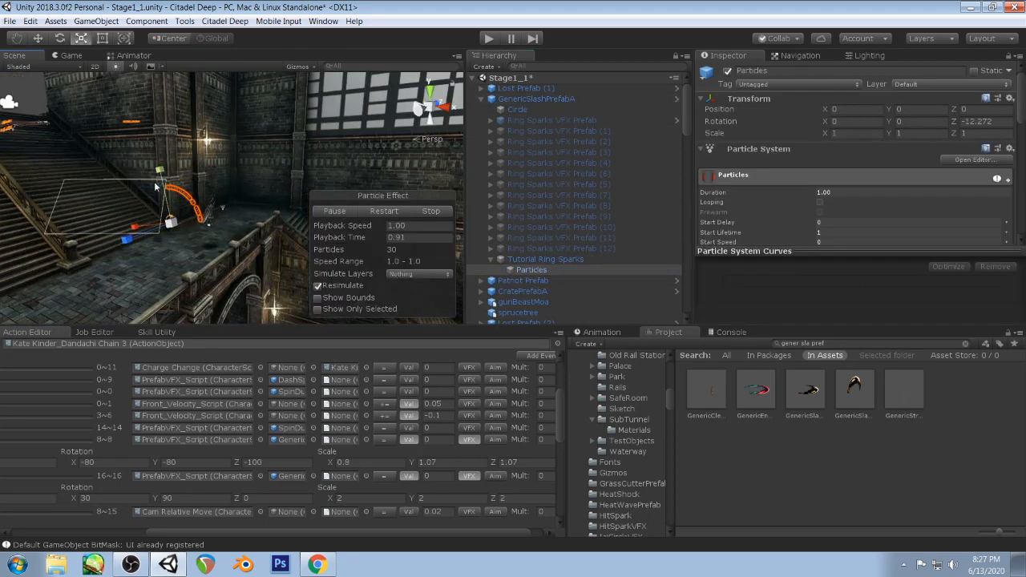
pyautogui.moveTo(299, 241); pyautogui.dragTo(218, 173, button='middle')
pyautogui.scroll(3, 218, 174)
pyautogui.keyDown('alt'); pyautogui.moveTo(218, 173); pyautogui.dragTo(271, 138); pyautogui.keyUp('alt')
pyautogui.scroll(3, 271, 138)
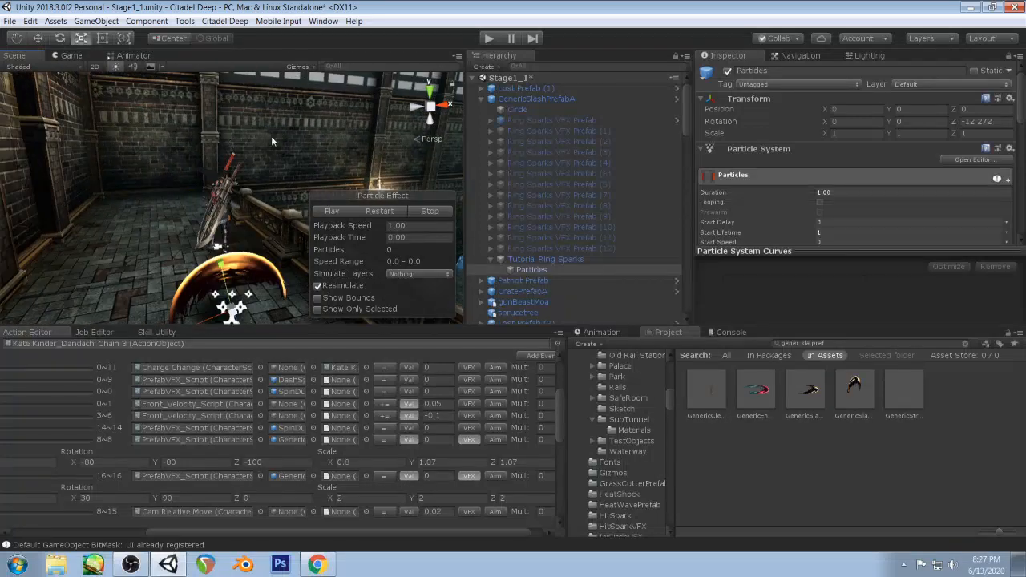
pyautogui.moveTo(321, 185); pyautogui.dragTo(270, 154, button='middle')
pyautogui.press('f')
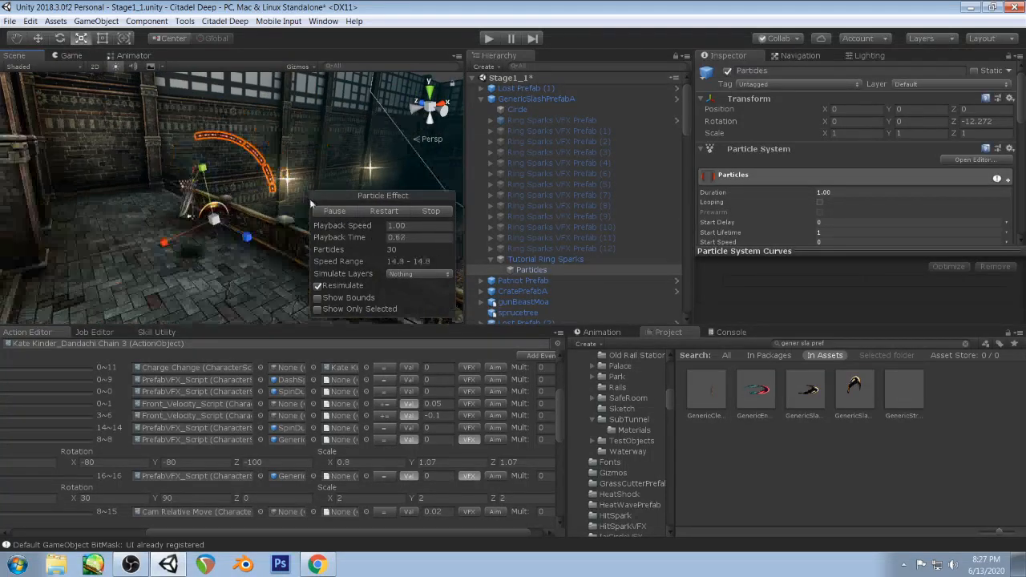
pyautogui.click(330, 212)
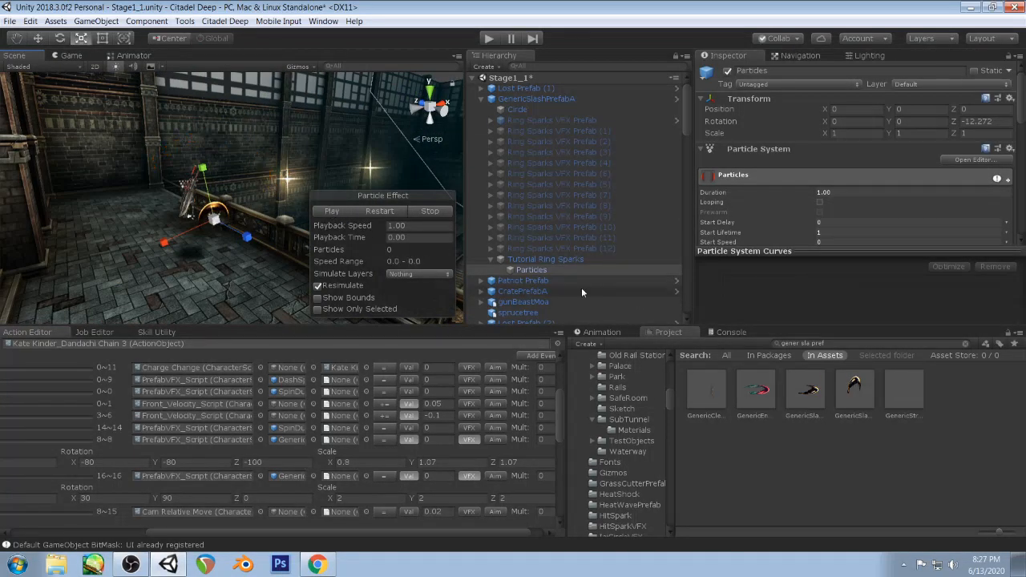
pyautogui.moveTo(339, 240); pyautogui.dragTo(399, 237)
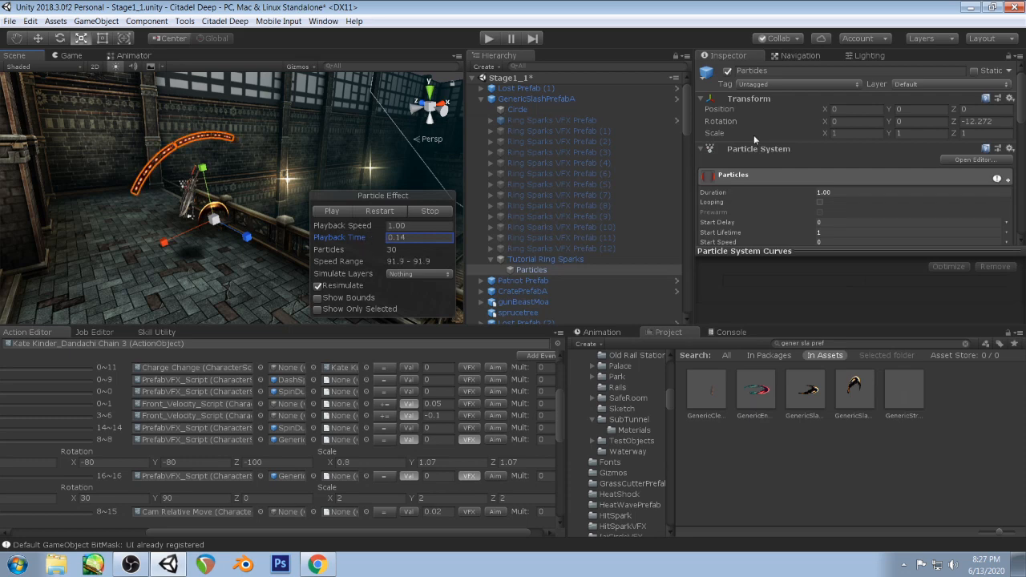
# - Set the Simulation Speed of the Particles to 1.85
pyautogui.scroll(-3, 788, 114)
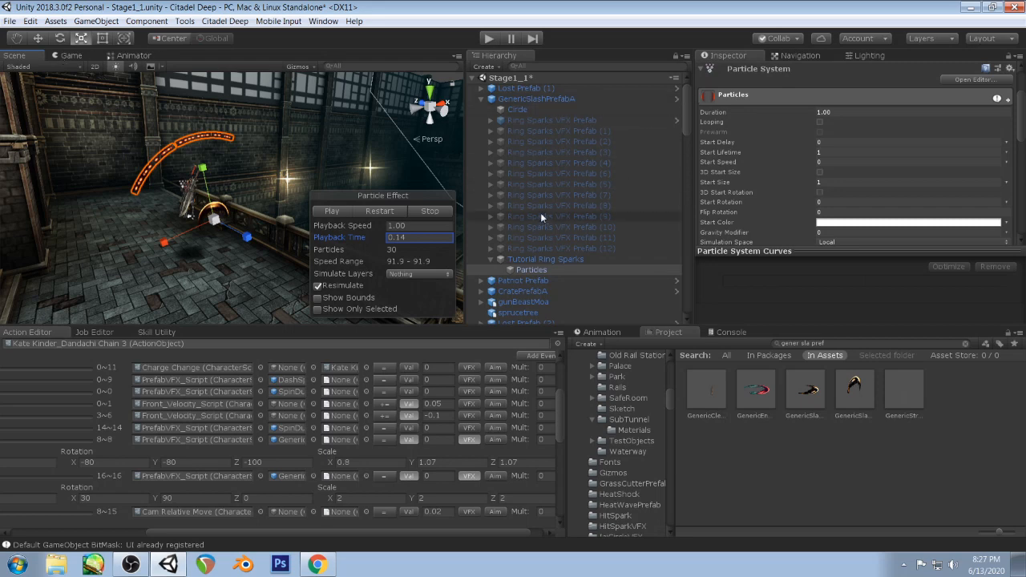
pyautogui.scroll(-4, 837, 177)
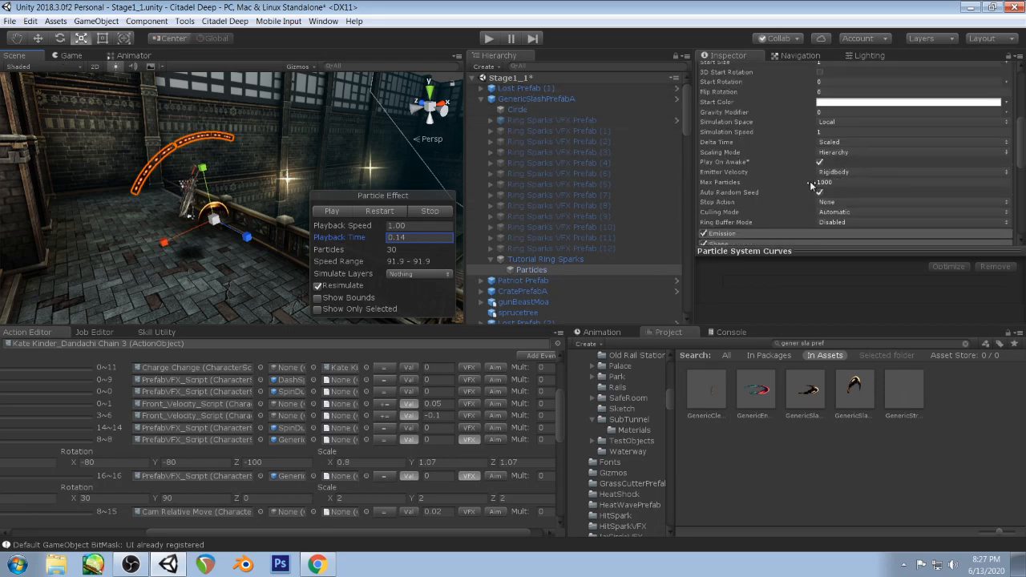
pyautogui.scroll(4, 858, 141)
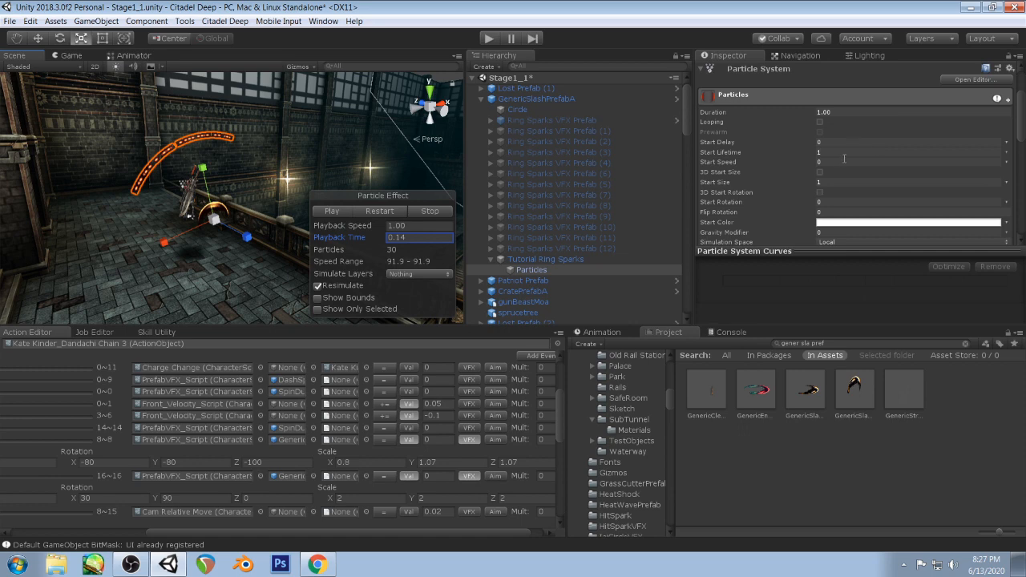
pyautogui.scroll(-1, 844, 158)
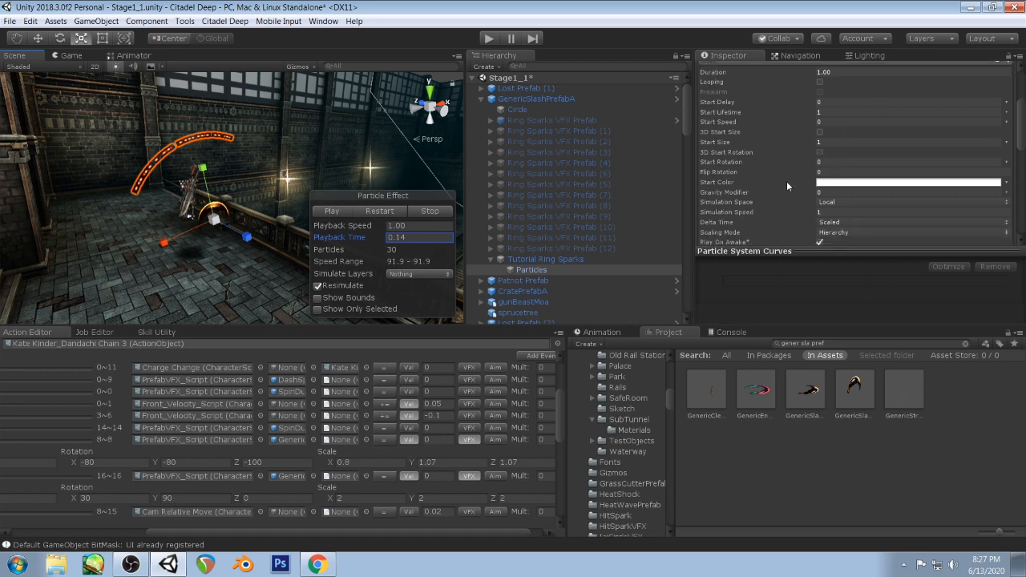
pyautogui.scroll(-4, 787, 182)
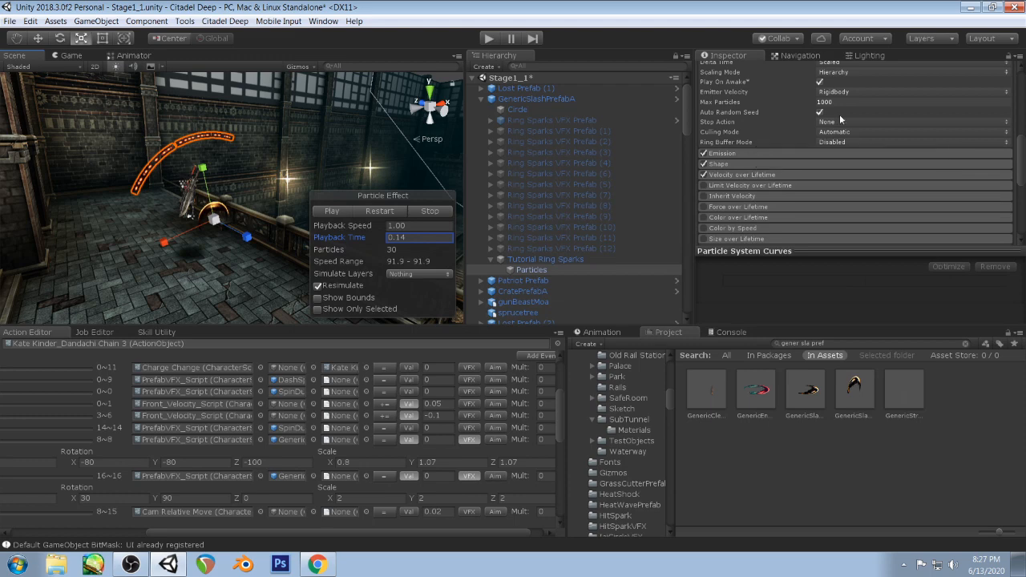
pyautogui.scroll(1, 839, 114)
pyautogui.click(838, 93)
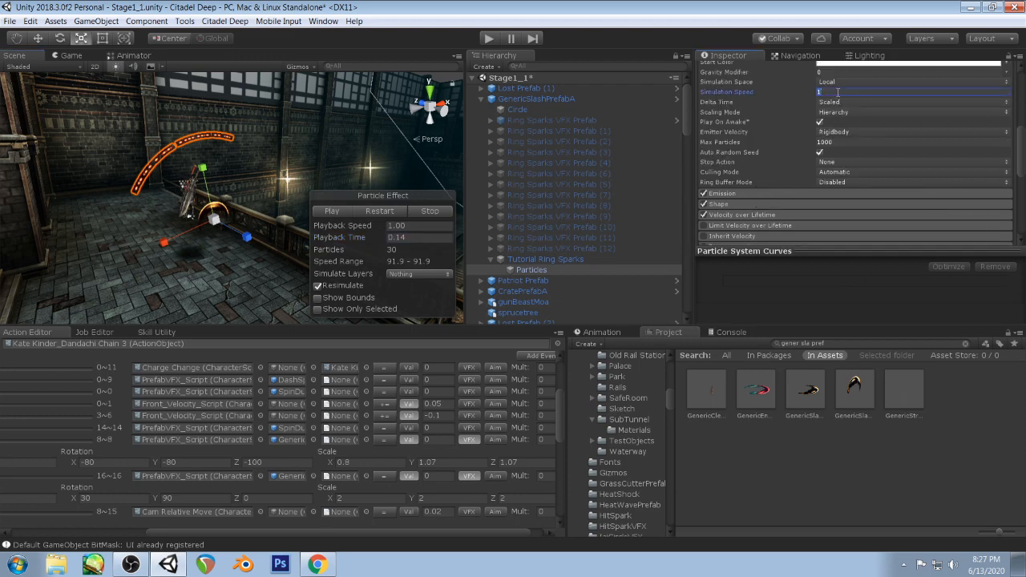
pyautogui.write('1.85')
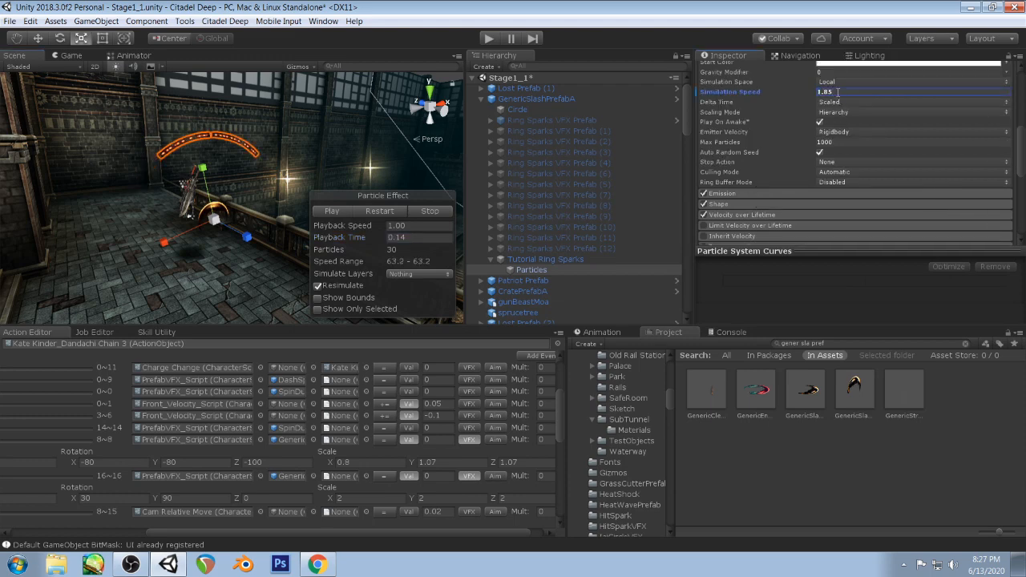
# - Expand the Shape settings of the Particles and set Randomize Position to 0.95
pyautogui.click(736, 204)
pyautogui.scroll(-3, 788, 132)
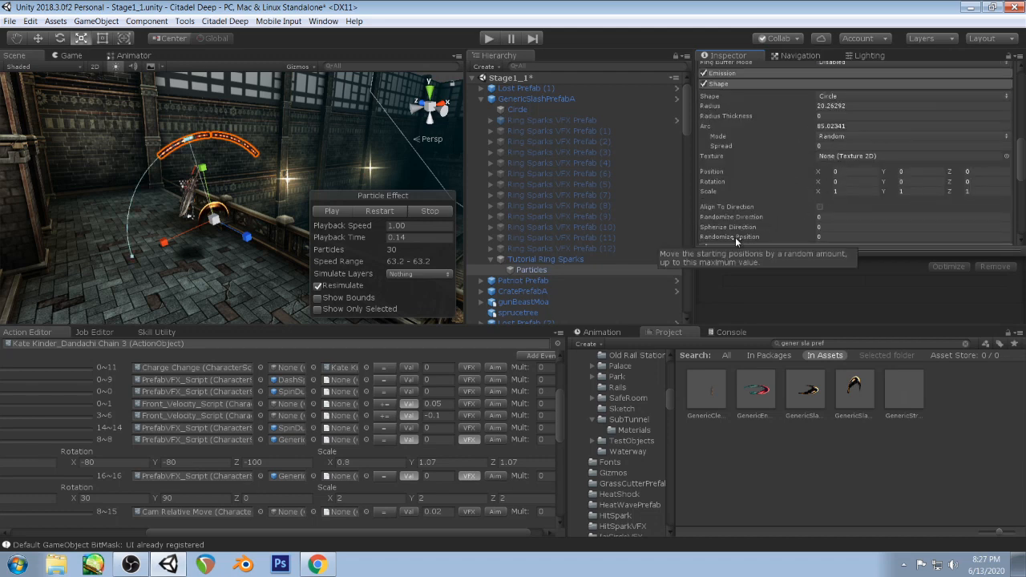
pyautogui.moveTo(735, 237); pyautogui.dragTo(759, 238)
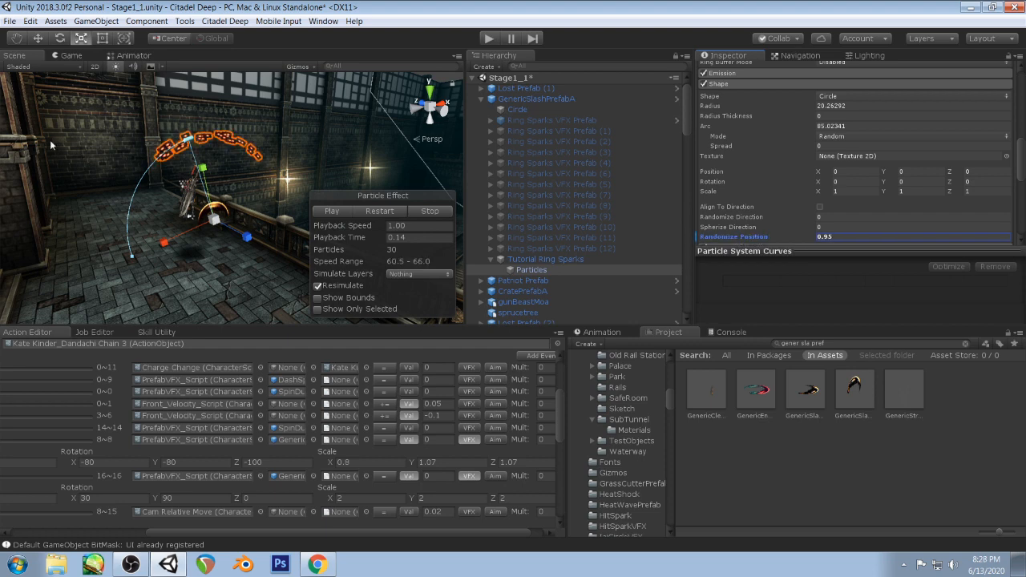
# - Check the spread of the sparks from several angles and set Randomize Position to 1.01
pyautogui.moveTo(175, 125); pyautogui.dragTo(286, 142, button='right')
pyautogui.moveTo(184, 120); pyautogui.dragTo(225, 143, button='middle')
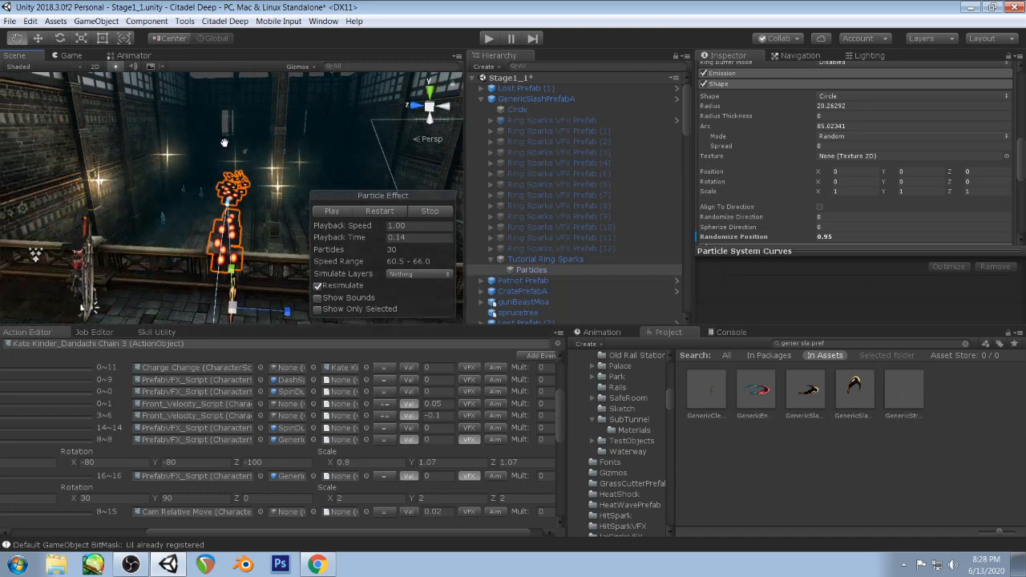
pyautogui.scroll(-3, 205, 141)
pyautogui.moveTo(205, 141); pyautogui.dragTo(284, 135, button='right')
pyautogui.moveTo(231, 258); pyautogui.dragTo(201, 263)
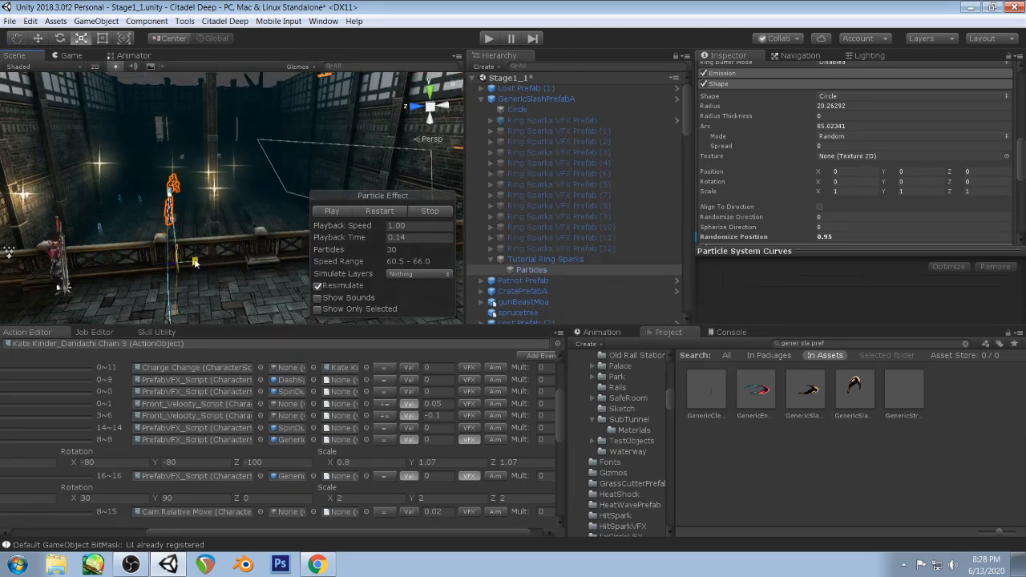
pyautogui.moveTo(195, 183); pyautogui.dragTo(118, 165, button='right')
pyautogui.moveTo(321, 185); pyautogui.dragTo(216, 193, button='middle')
pyautogui.moveTo(216, 192); pyautogui.dragTo(40, 184, button='right')
pyautogui.moveTo(152, 200); pyautogui.dragTo(64, 157, button='middle')
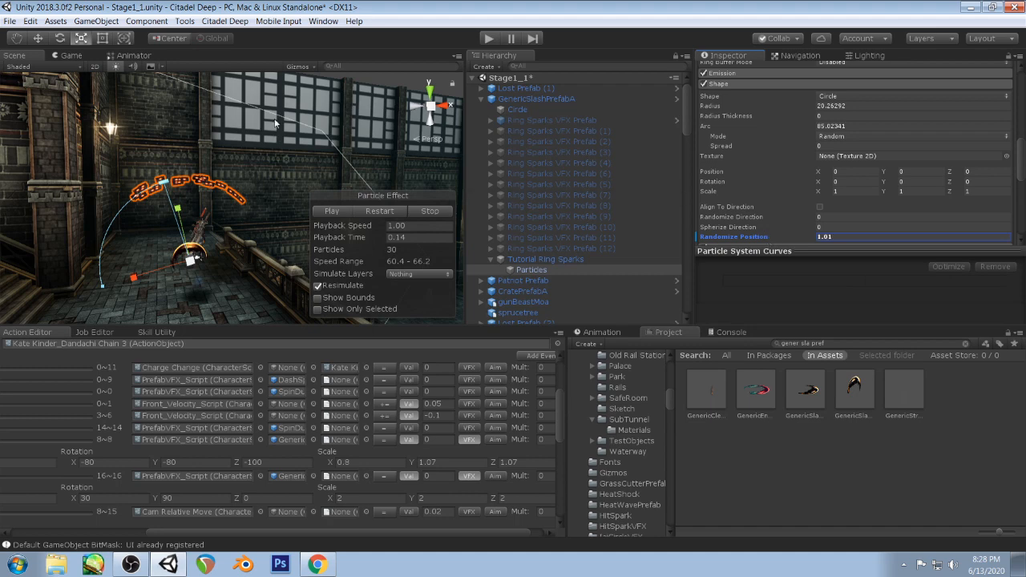
# - Set the Start Size of the Particles to 2
pyautogui.scroll(-6, 894, 162)
pyautogui.scroll(2, 881, 119)
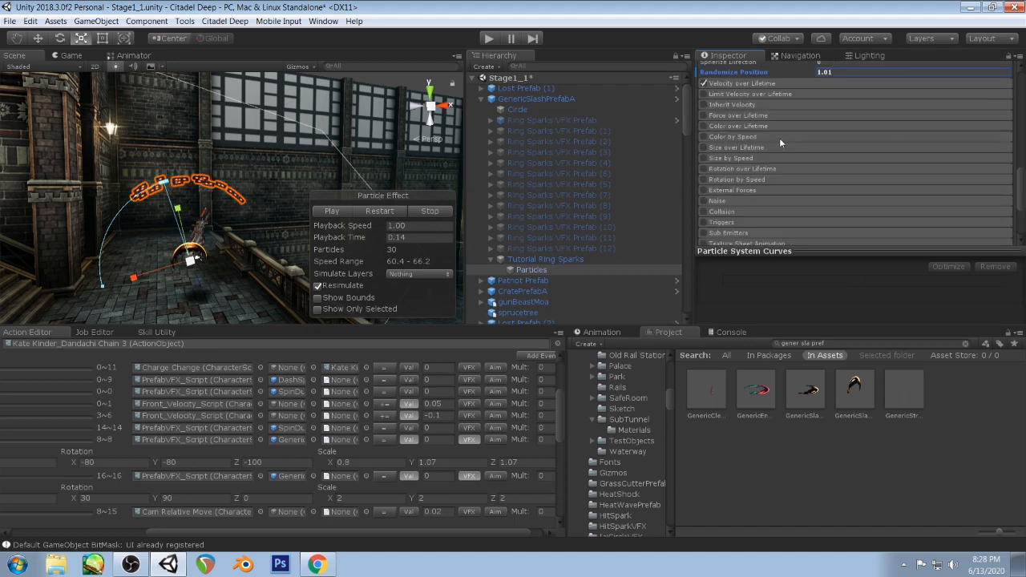
pyautogui.scroll(10, 782, 133)
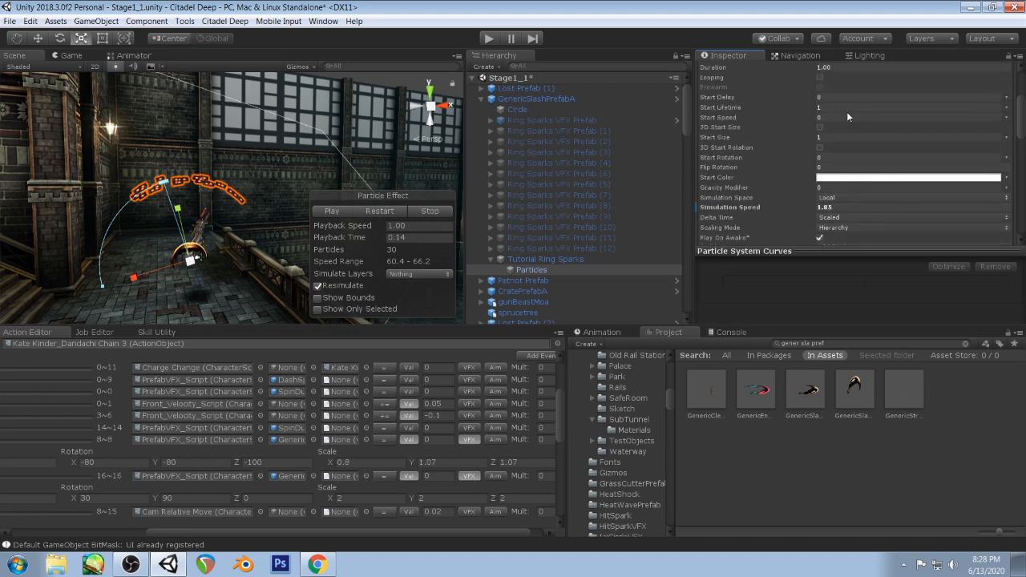
pyautogui.scroll(-7, 848, 113)
pyautogui.scroll(2, 848, 113)
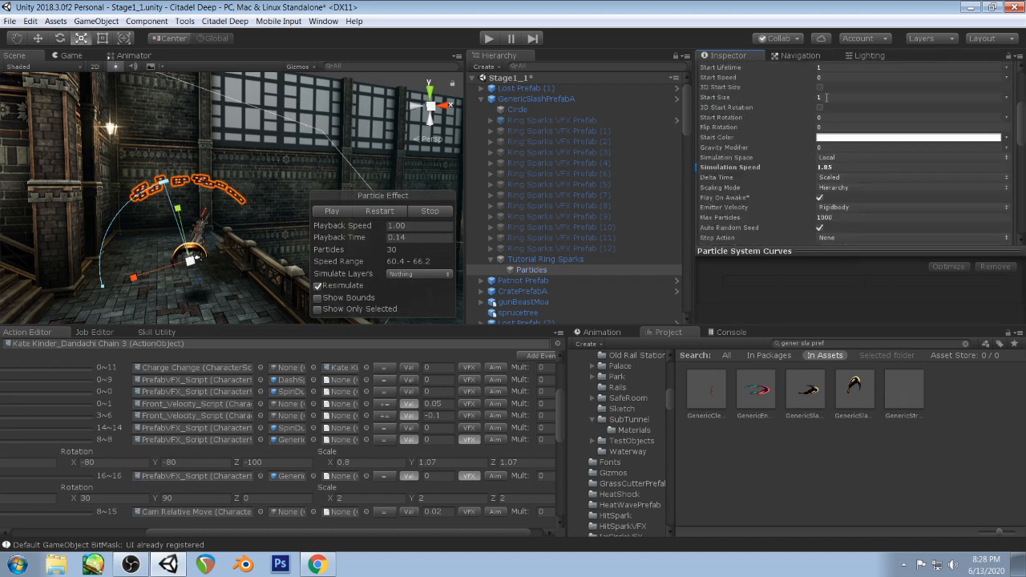
pyautogui.write('2')
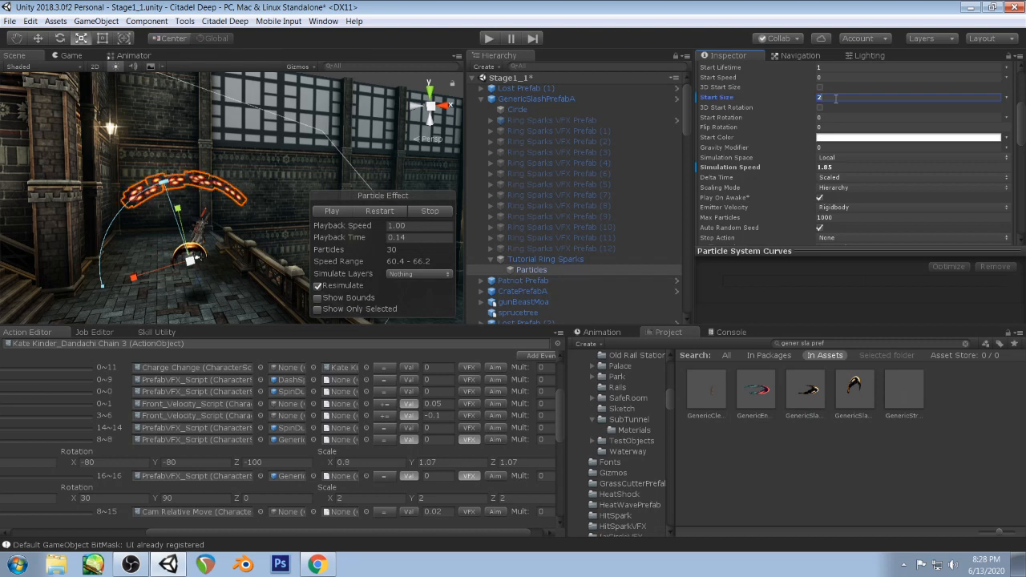
# - Enable Size over Lifetime on the Particles and shape its Size curve to fall from 1.0 to about 0.2
pyautogui.scroll(-6, 849, 133)
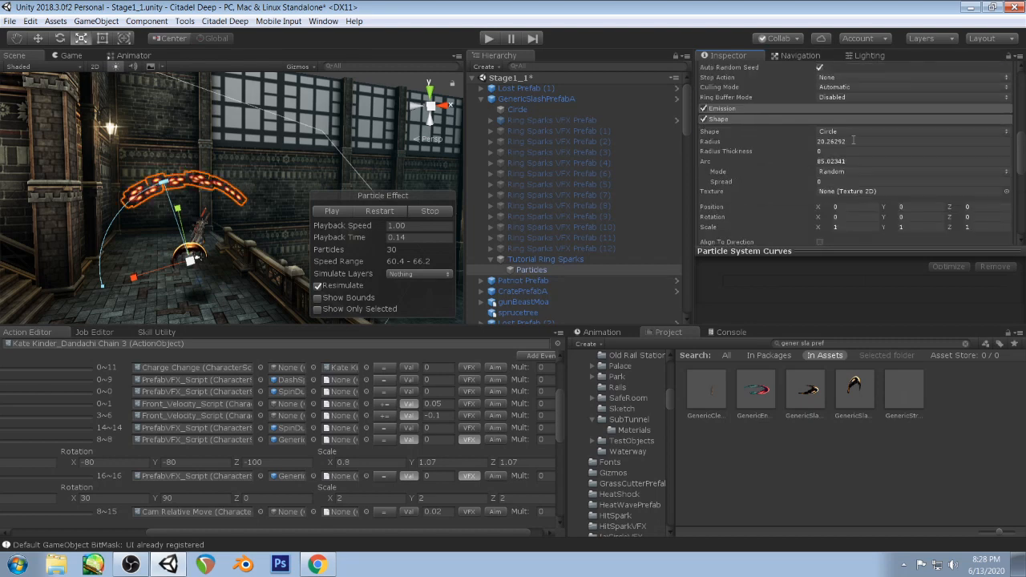
pyautogui.scroll(-3, 760, 149)
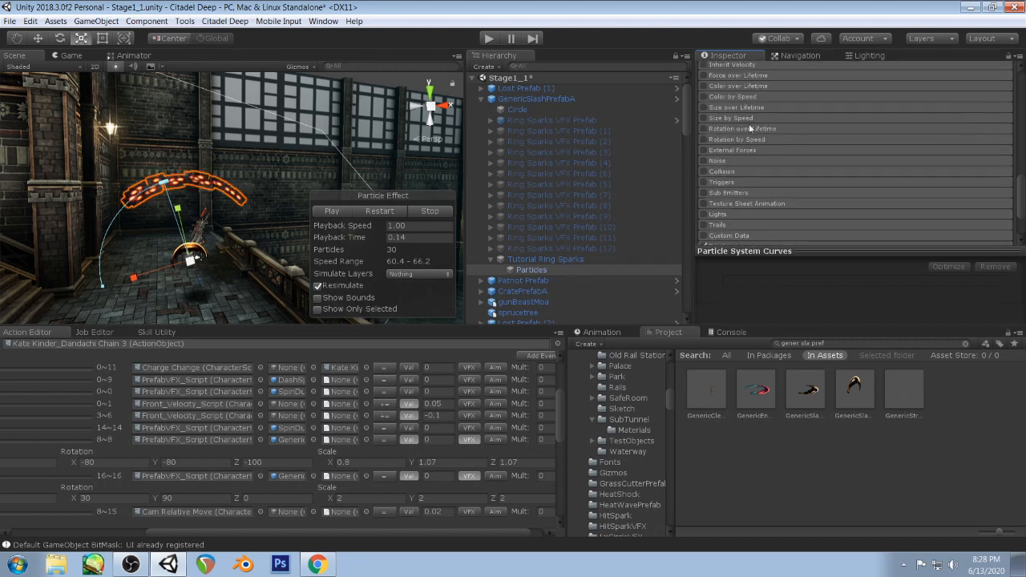
pyautogui.click(741, 109)
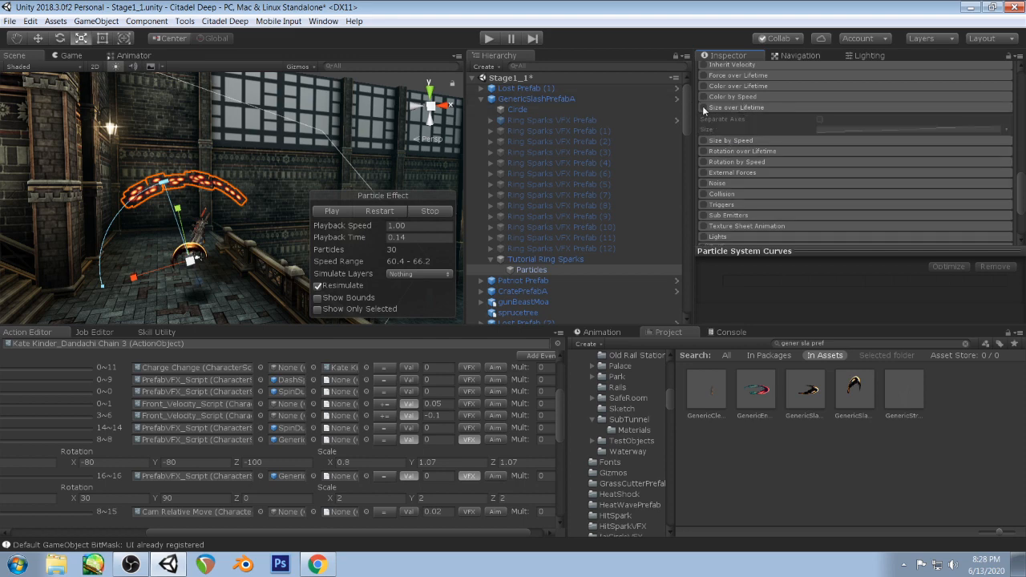
pyautogui.click(703, 108)
pyautogui.click(832, 129)
pyautogui.moveTo(745, 253); pyautogui.dragTo(745, 163)
pyautogui.moveTo(723, 287); pyautogui.dragTo(761, 209)
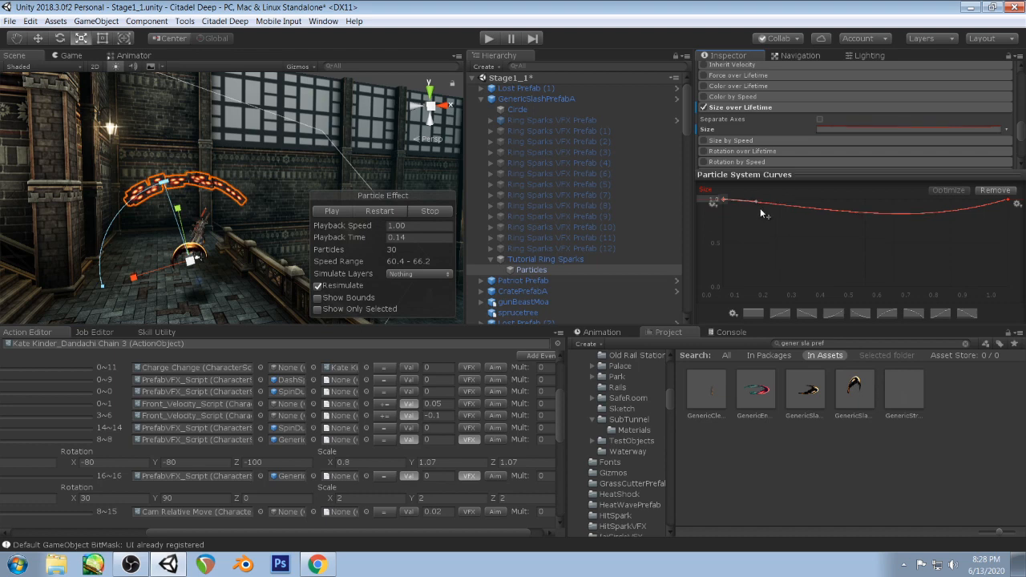
pyautogui.moveTo(1008, 199); pyautogui.dragTo(974, 272)
pyautogui.click(720, 197)
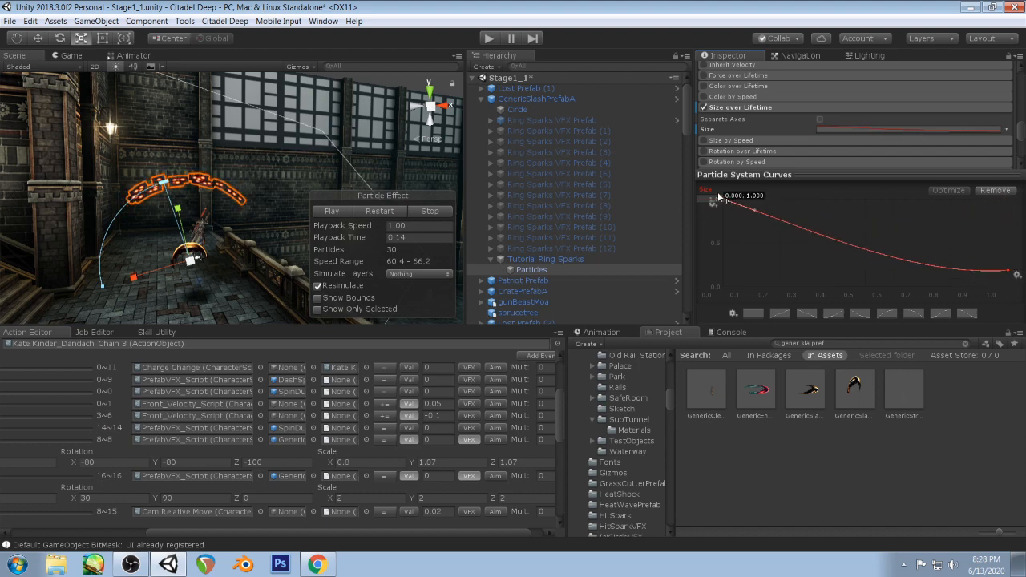
pyautogui.moveTo(755, 210); pyautogui.dragTo(753, 215)
# - Play the particle effect repeatedly in the scene to examine how the sparks shrink over their lifetime
pyautogui.click(331, 211)
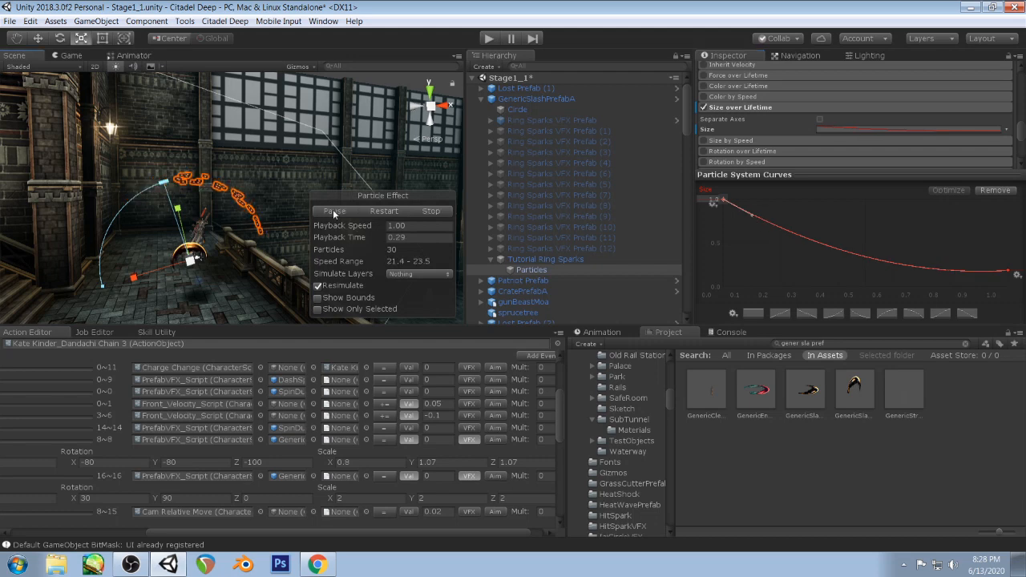
pyautogui.click(334, 213)
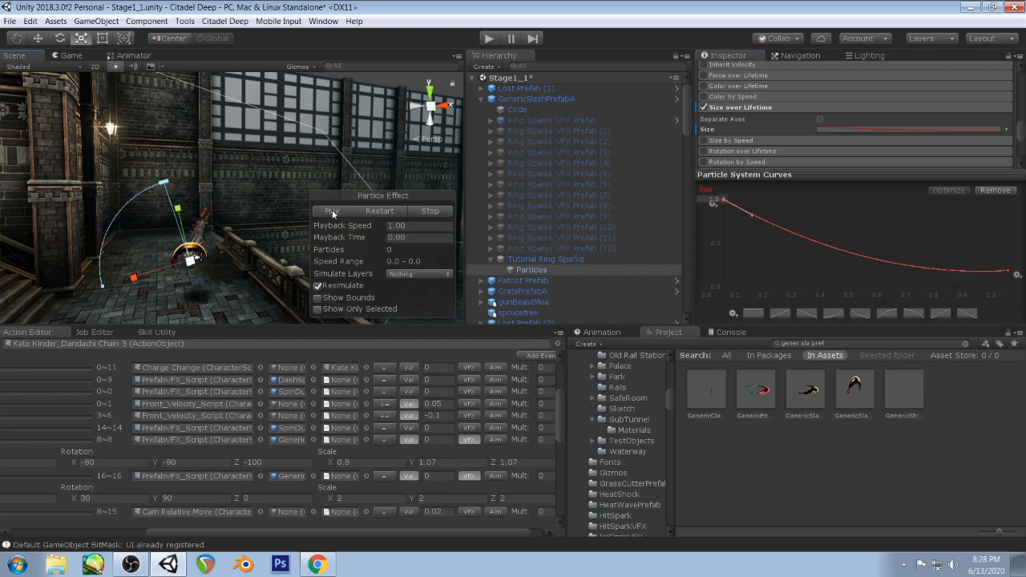
pyautogui.click(332, 212)
pyautogui.click(331, 213)
pyautogui.click(331, 212)
pyautogui.click(332, 213)
pyautogui.click(331, 212)
# - Set the Particles' Orbital Z velocity to Random Between Two Curves, raise the lower curve's start slightly above 0, and replay the effect
pyautogui.scroll(2, 914, 119)
pyautogui.scroll(5, 914, 121)
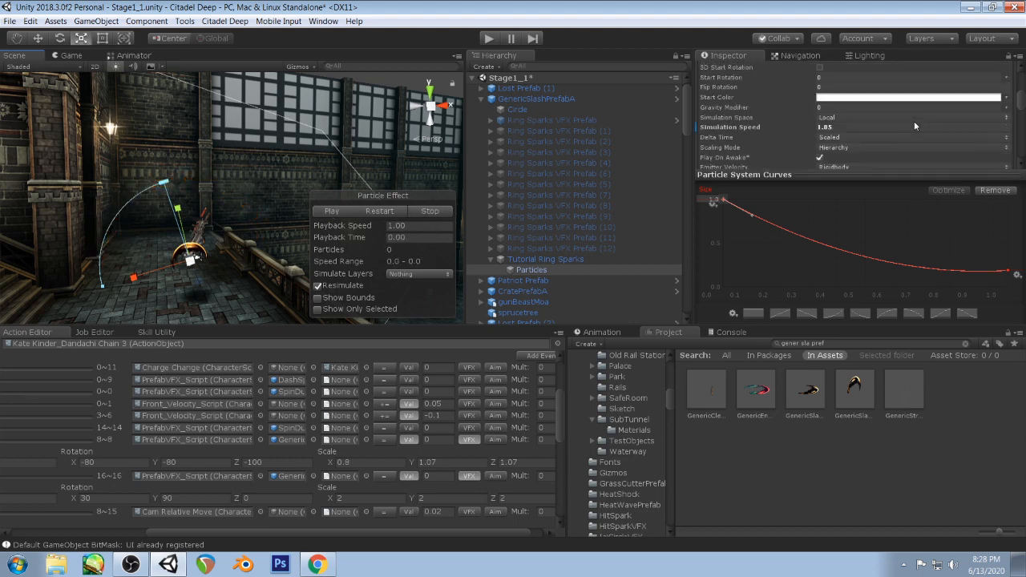
pyautogui.scroll(-10, 866, 124)
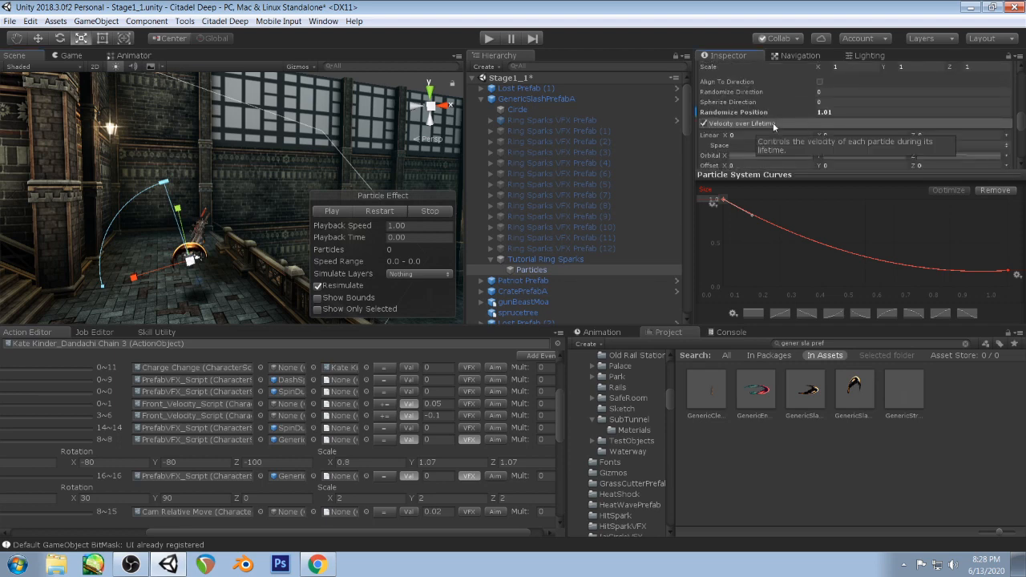
pyautogui.click(882, 122)
pyautogui.scroll(-2, 890, 119)
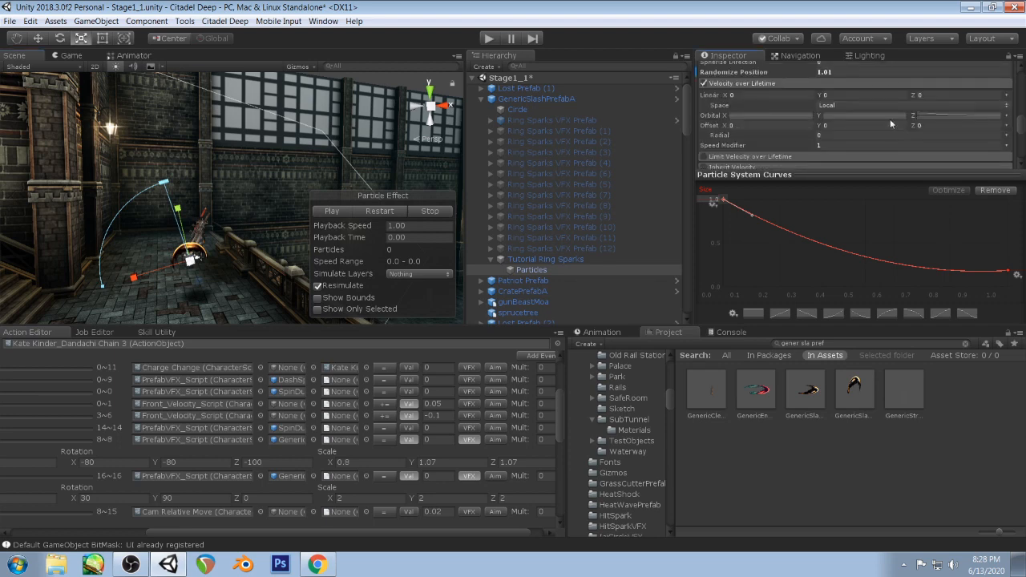
pyautogui.click(951, 115)
pyautogui.click(1008, 116)
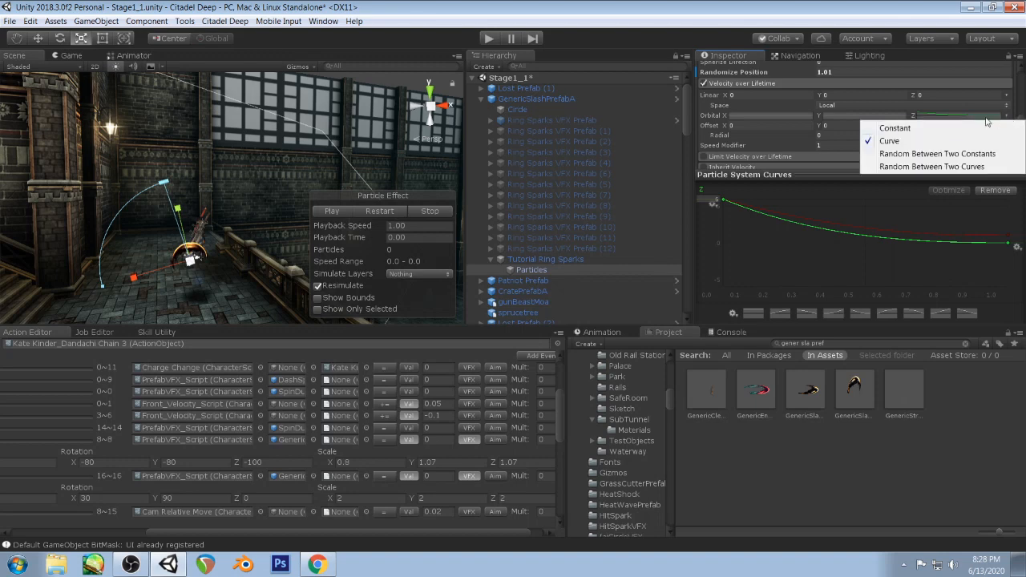
pyautogui.click(954, 166)
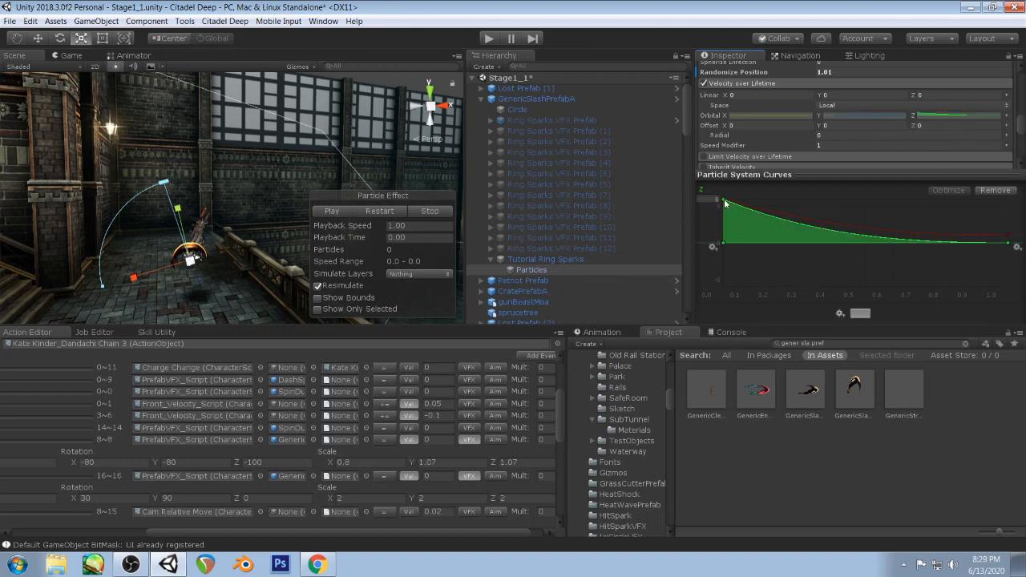
pyautogui.click(724, 243)
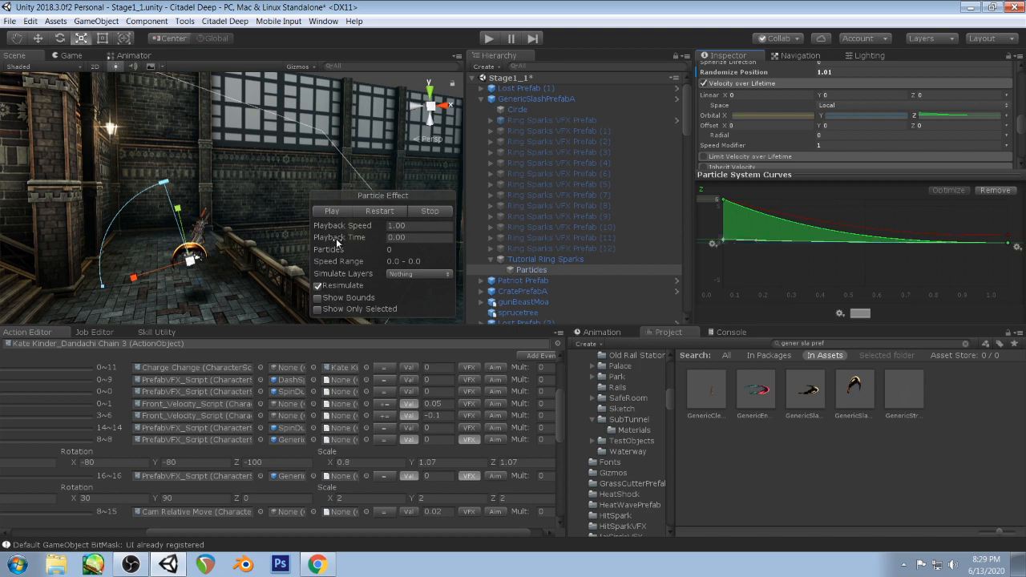
pyautogui.click(328, 211)
pyautogui.click(328, 211)
# - Apply all overrides of GenericSlashPrefabA to the prefab and playtest the slash in the game
pyautogui.click(545, 97)
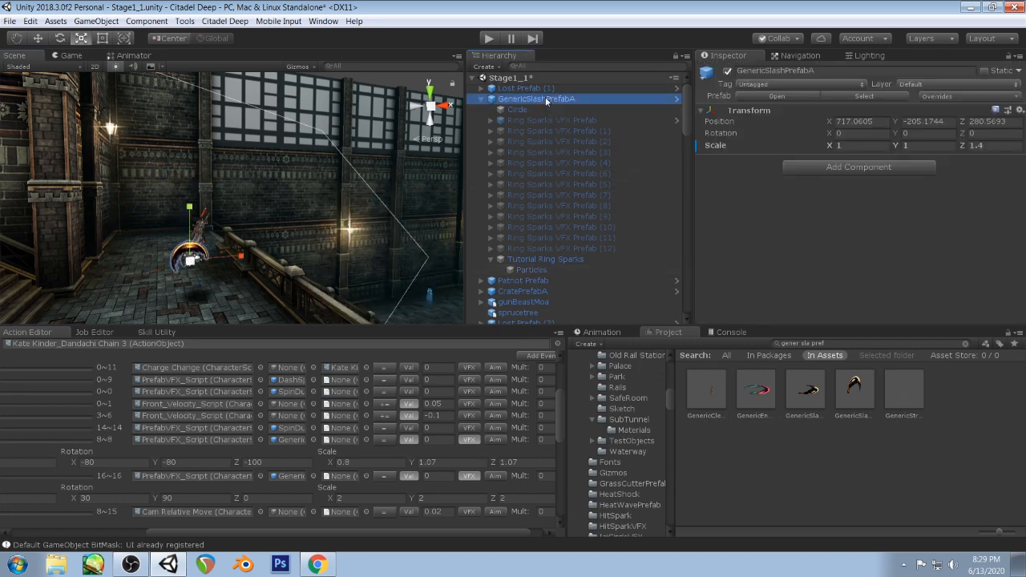
pyautogui.click(1003, 97)
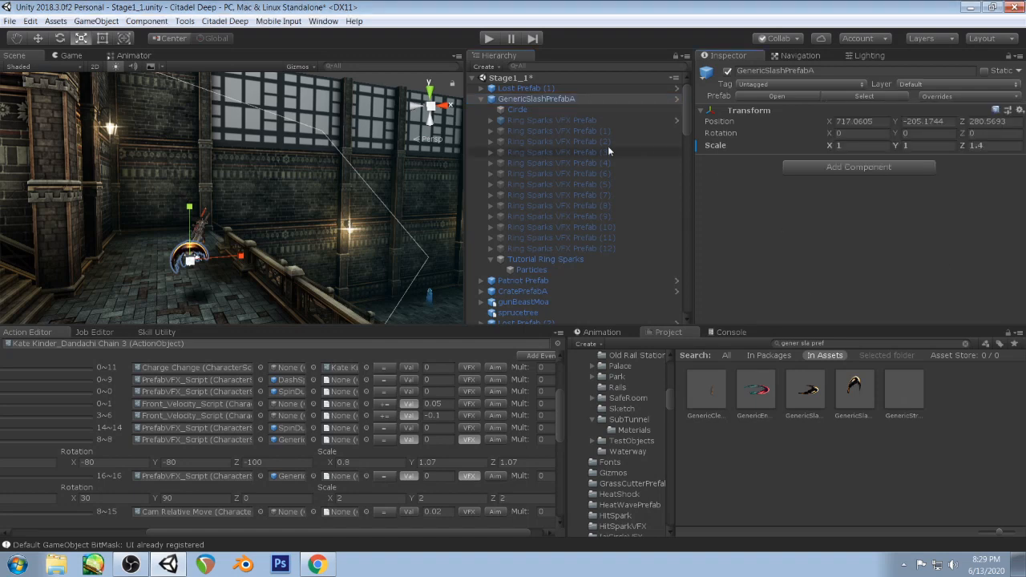
pyautogui.click(970, 96)
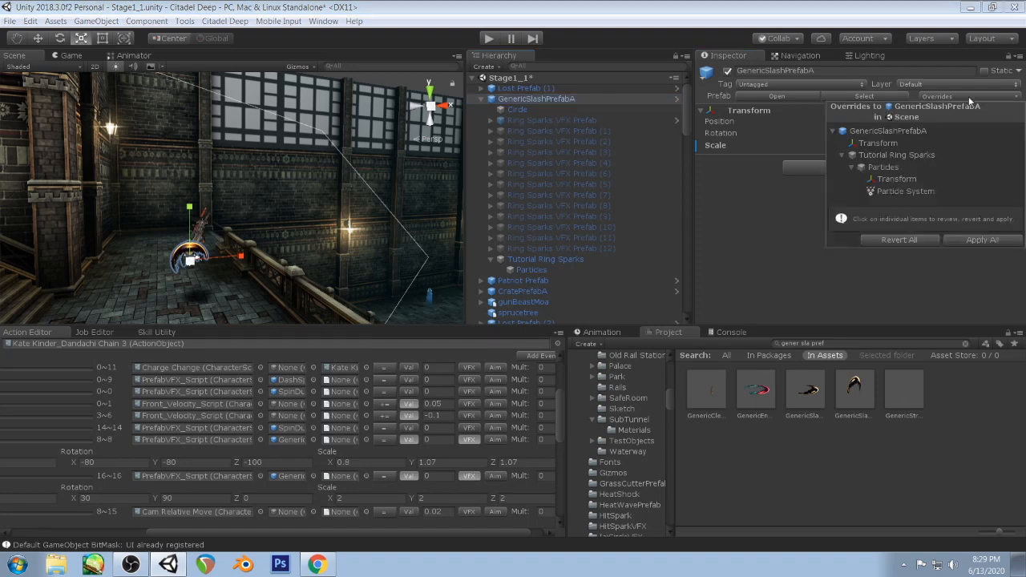
pyautogui.click(974, 240)
pyautogui.click(489, 39)
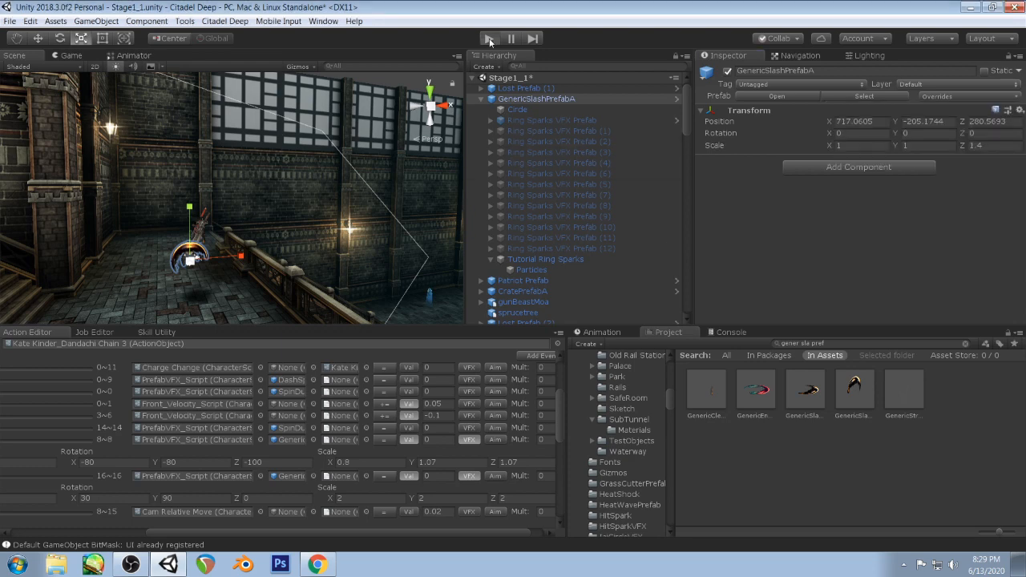
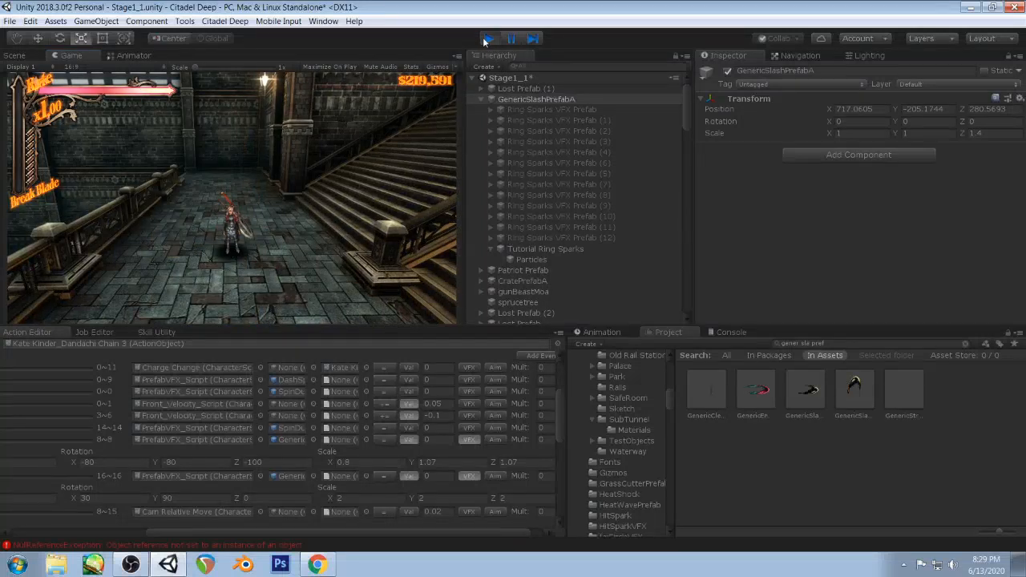
pyautogui.click(487, 38)
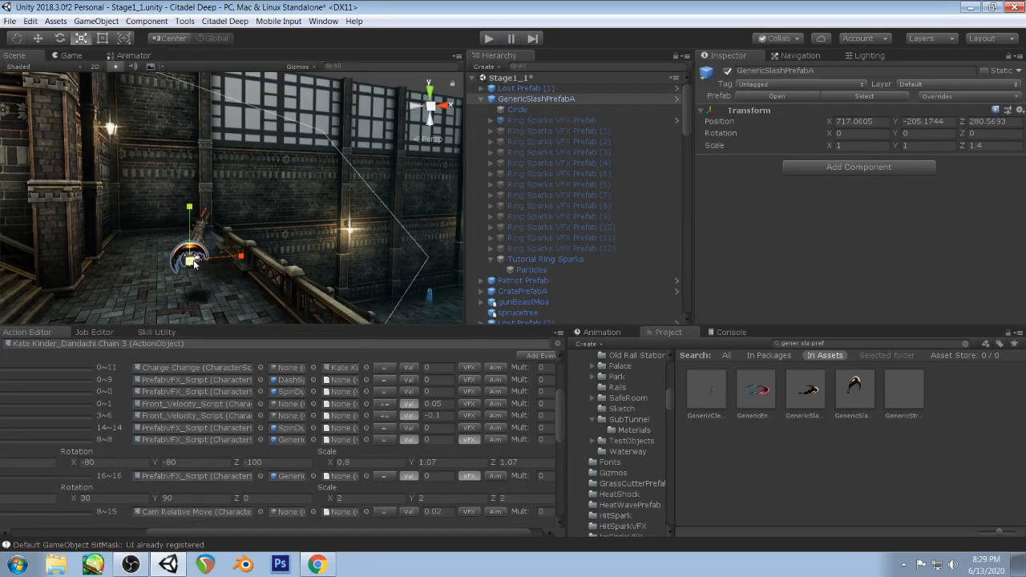
# - Scale GenericSlashPrefabA to 2, 2, 2.8, apply the override to the prefab, and playtest the slash
pyautogui.moveTo(190, 260); pyautogui.dragTo(245, 241)
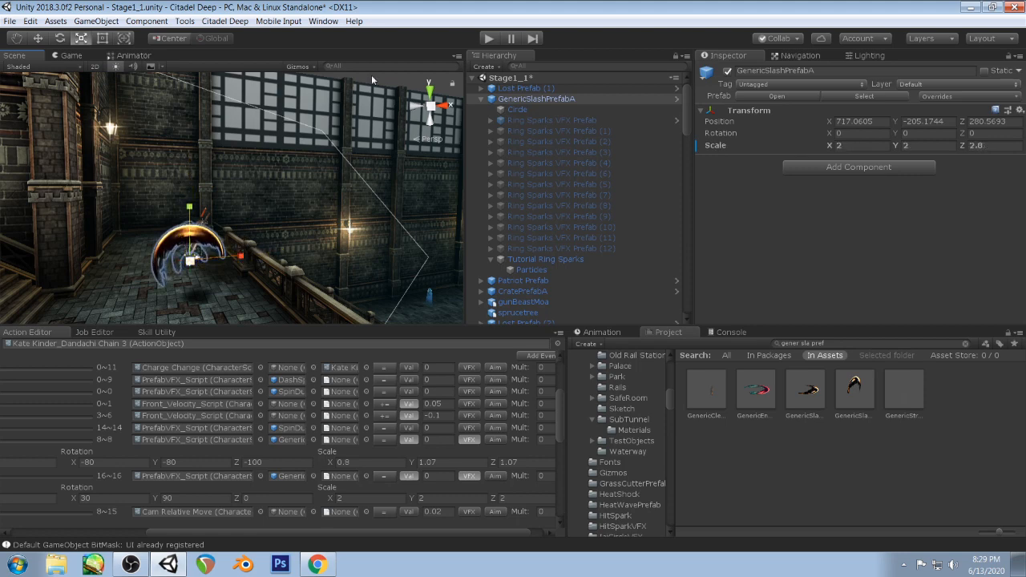
pyautogui.click(962, 96)
pyautogui.click(987, 196)
pyautogui.click(490, 38)
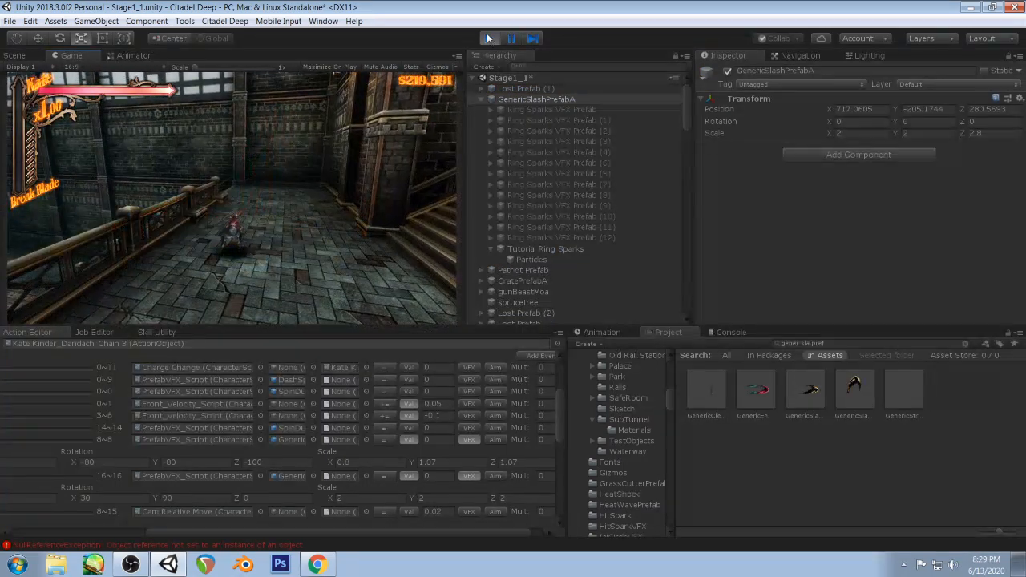
pyautogui.click(488, 37)
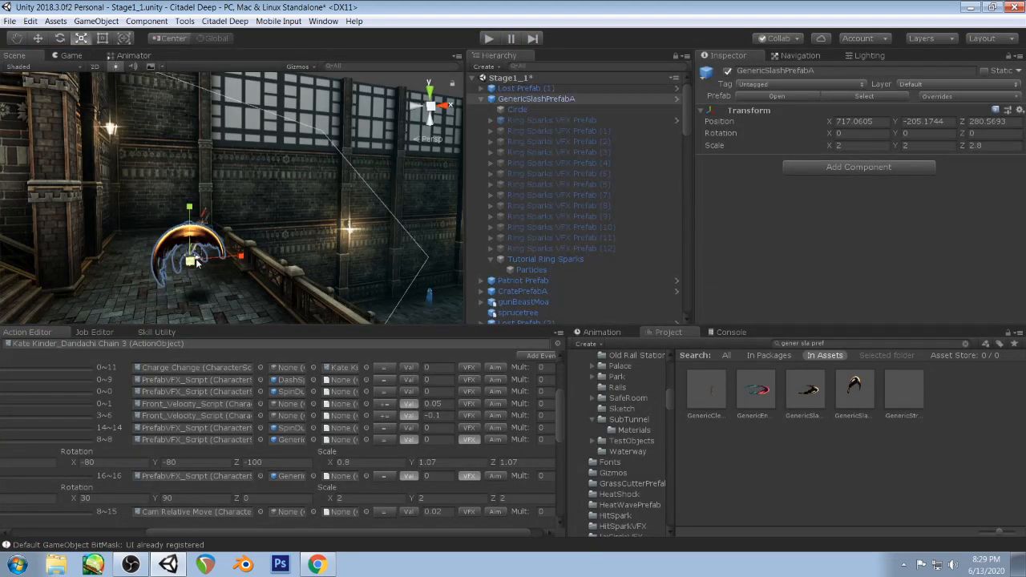
# - Scale GenericSlashPrefabA to 4, 4, 5.6, apply the override to the prefab, and playtest the slash
pyautogui.moveTo(192, 261); pyautogui.dragTo(253, 247)
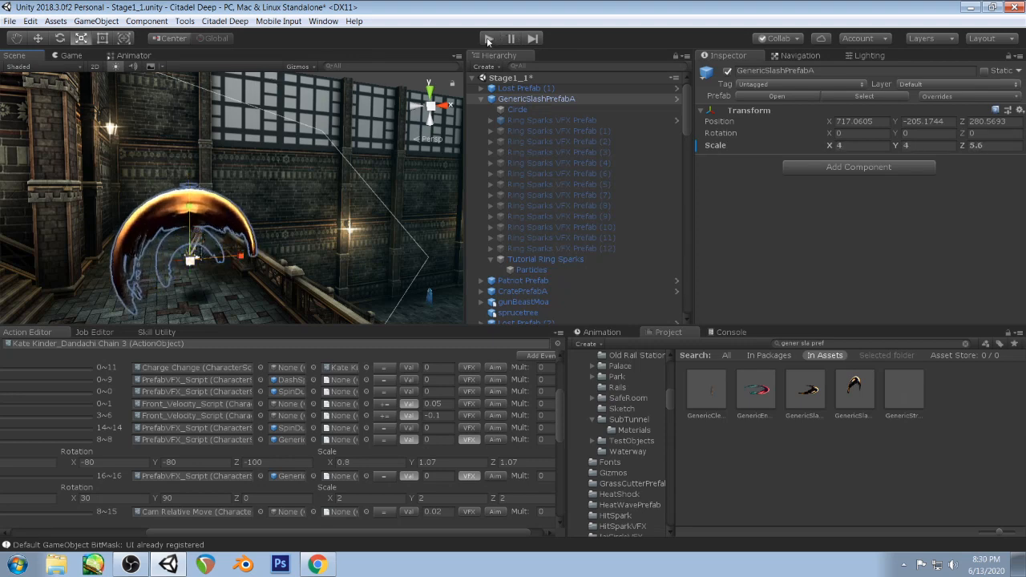
pyautogui.click(487, 39)
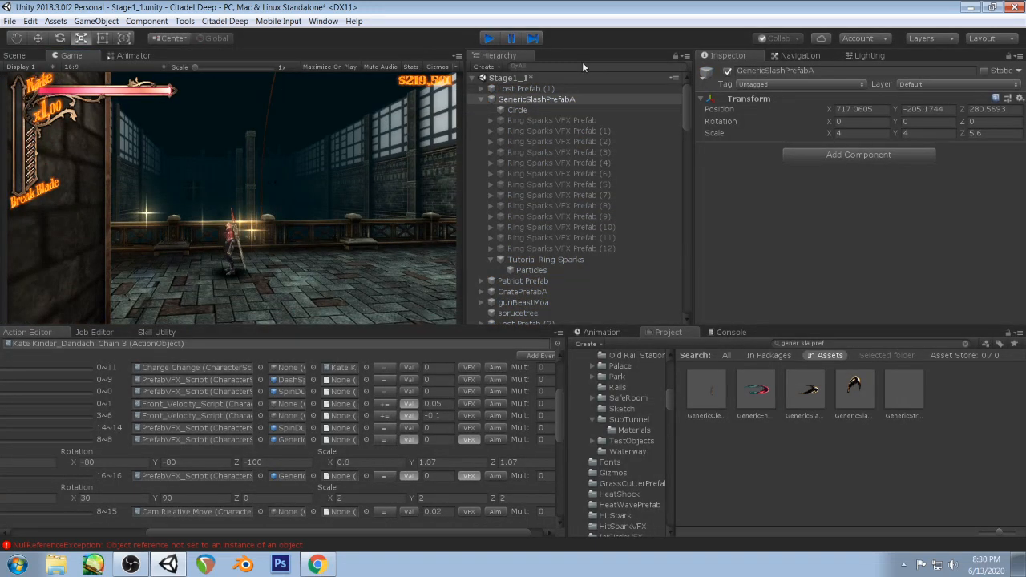
pyautogui.hotkey('ctrl', 'p')
pyautogui.click(971, 96)
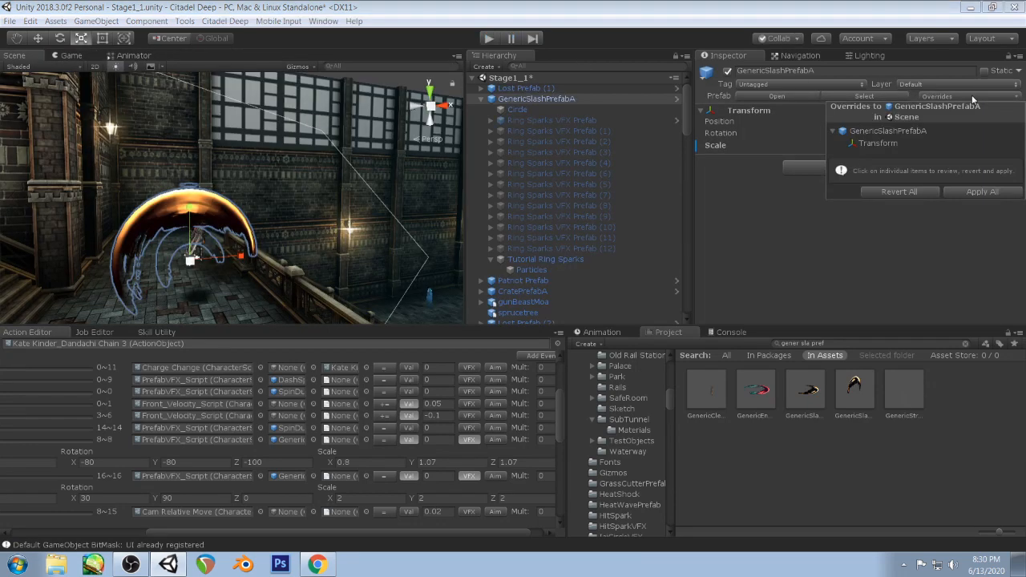
pyautogui.click(978, 193)
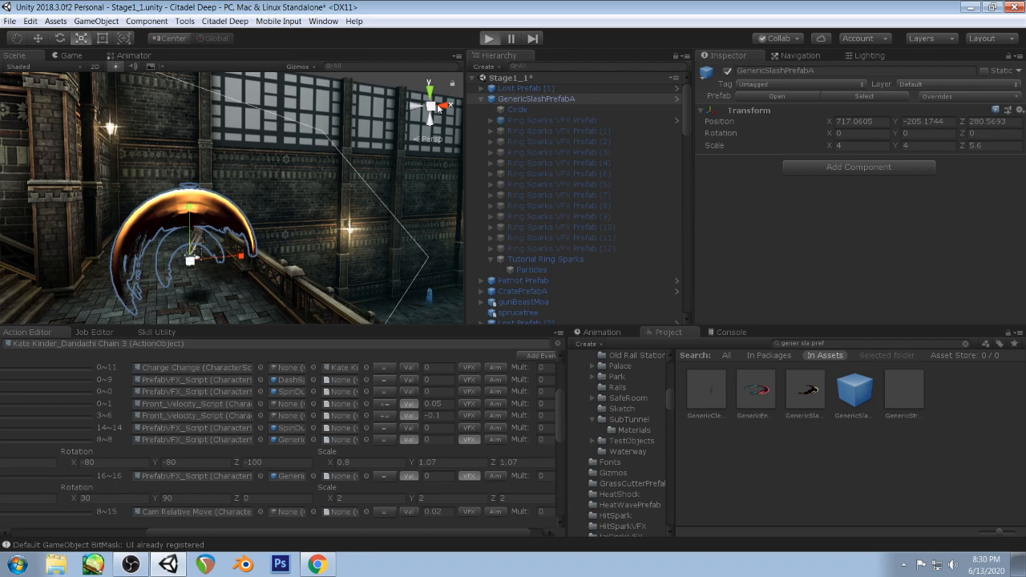
pyautogui.hotkey('ctrl', 'p')
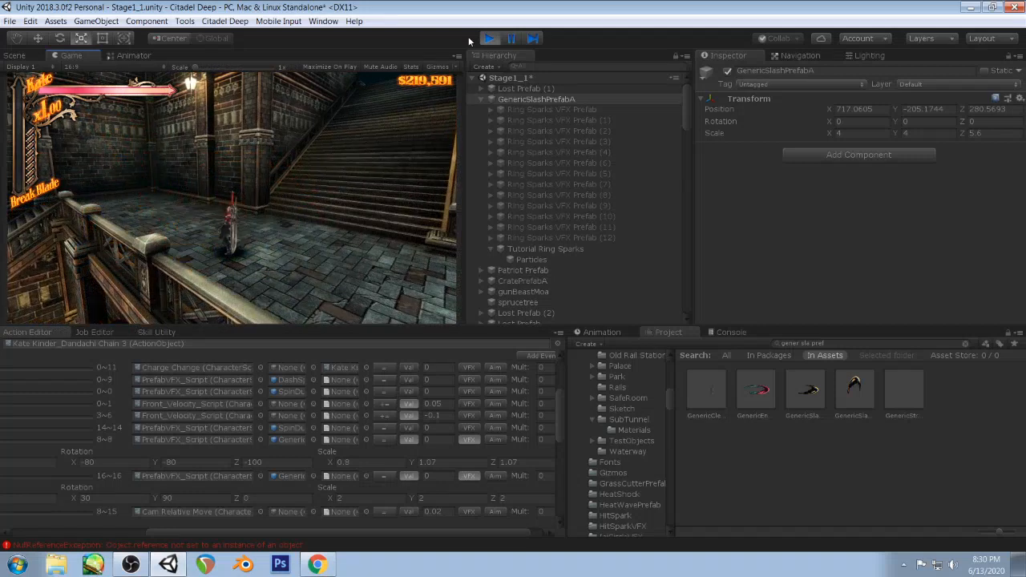
pyautogui.hotkey('ctrl', 'p')
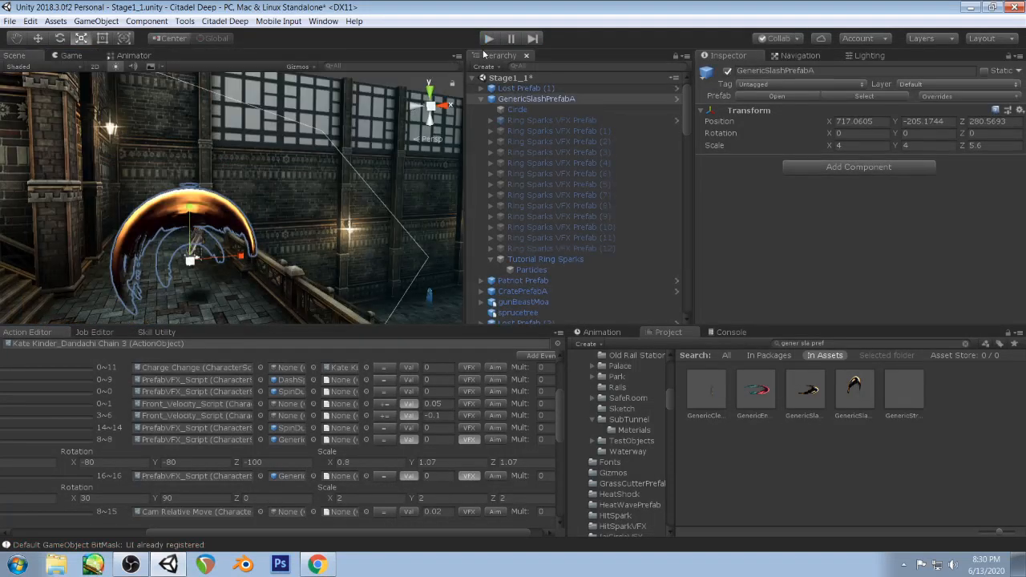
# - Scale GenericSlashPrefabA to 8, 8, 11.2 and apply the override to the prefab
pyautogui.moveTo(193, 267); pyautogui.dragTo(262, 253)
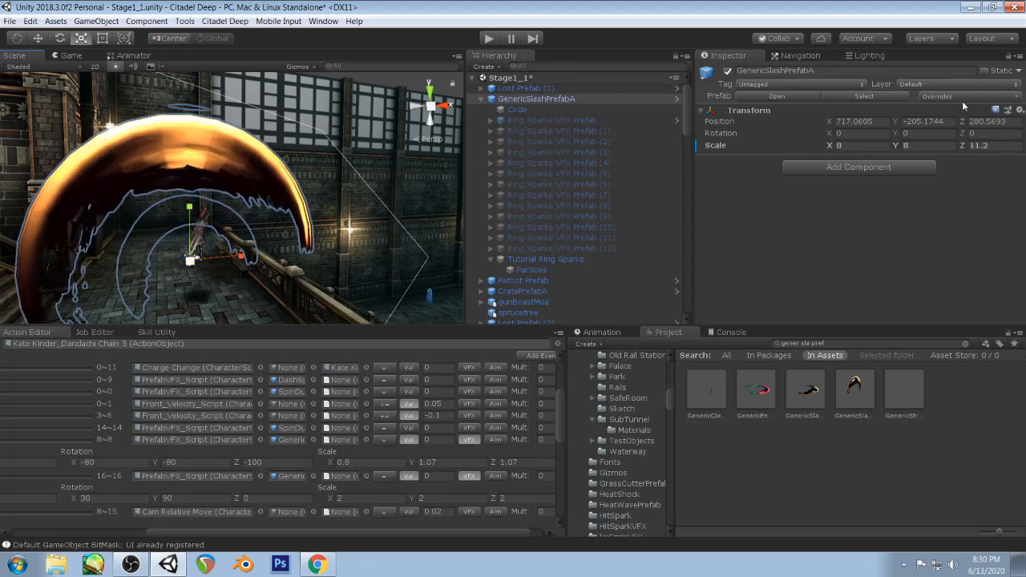
pyautogui.click(962, 97)
pyautogui.click(982, 192)
pyautogui.moveTo(192, 263); pyautogui.dragTo(157, 297)
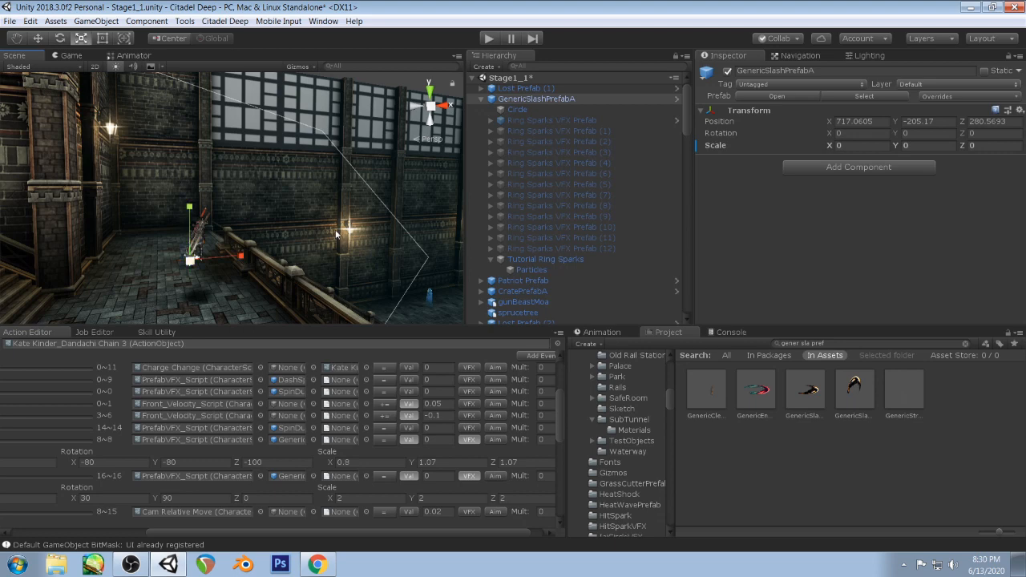
pyautogui.hotkey('ctrl', 'z')
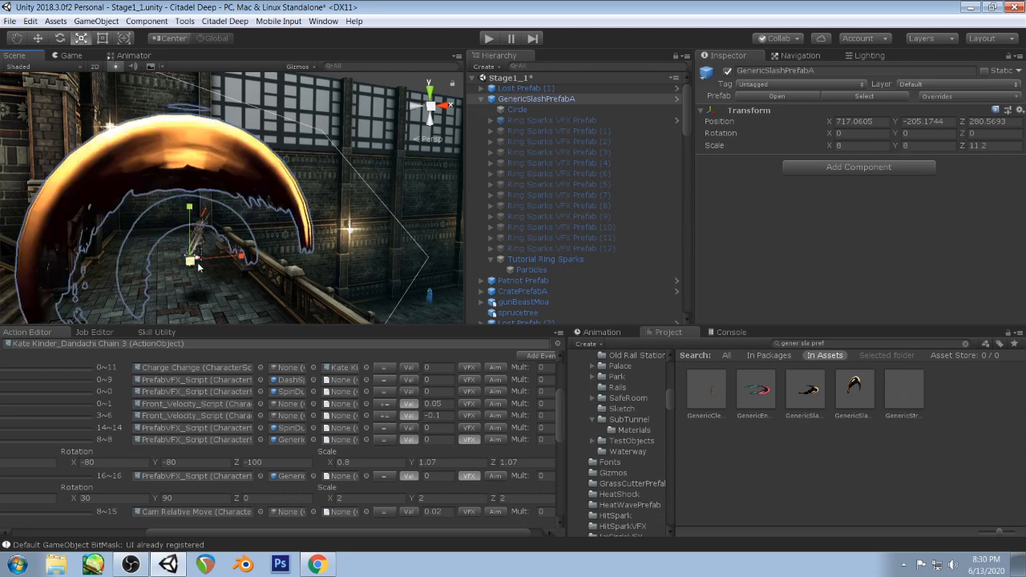
pyautogui.moveTo(197, 267); pyautogui.dragTo(160, 293)
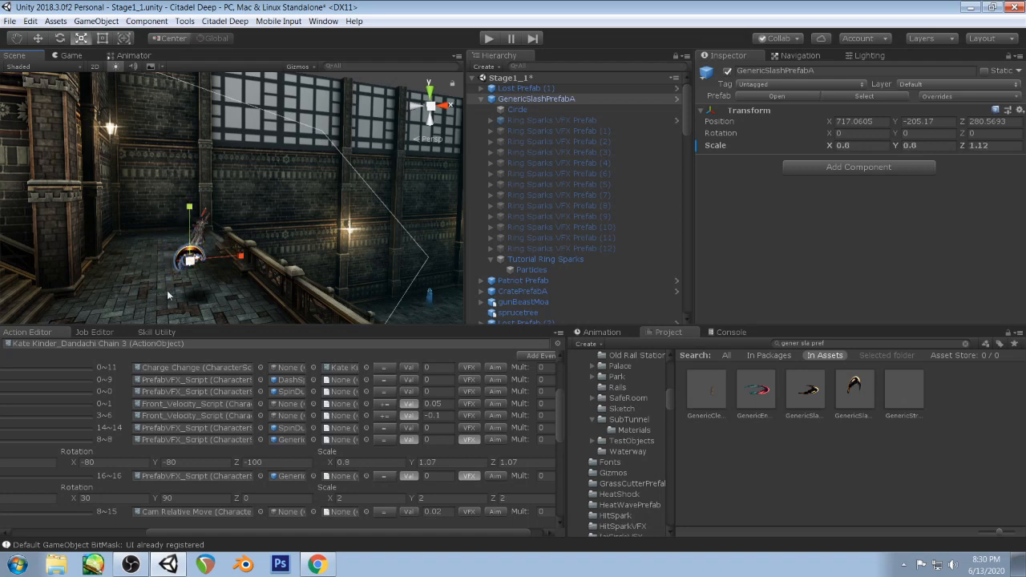
pyautogui.hotkey('ctrl', 'z')
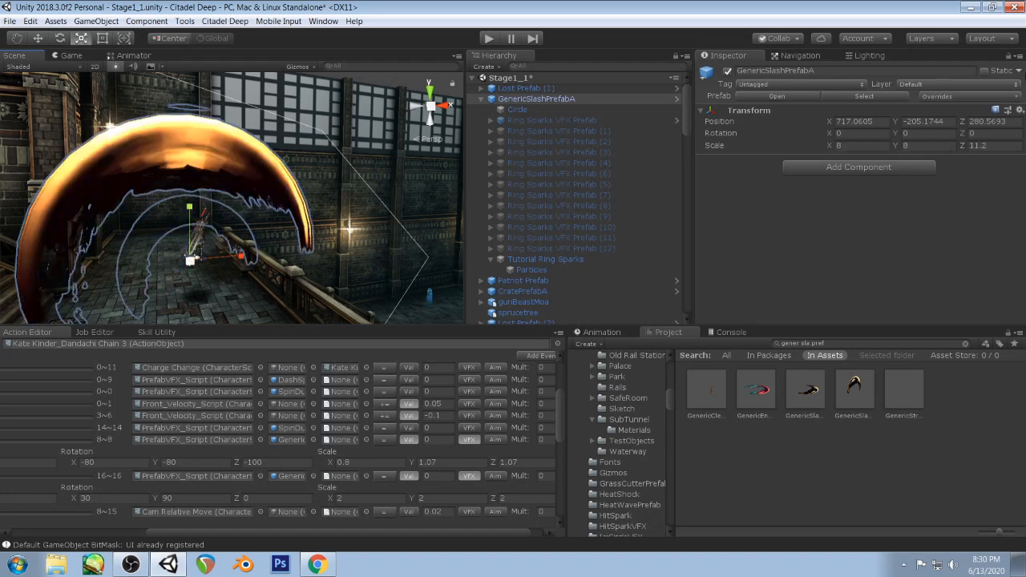
# - Playtest the enlarged slash in the game to check its sparks, then stop the game
pyautogui.click(490, 38)
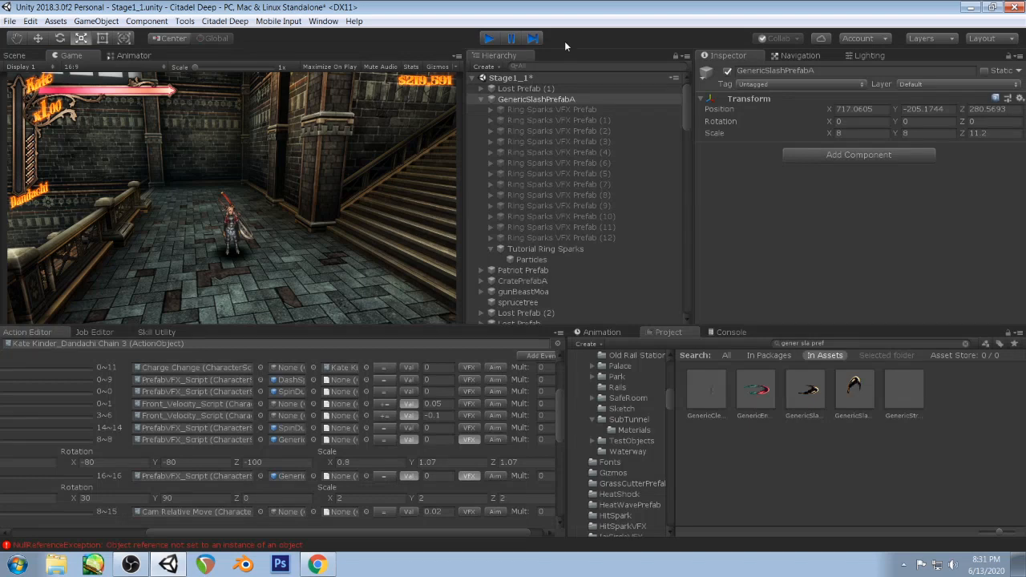
pyautogui.hotkey('ctrl', 'p')
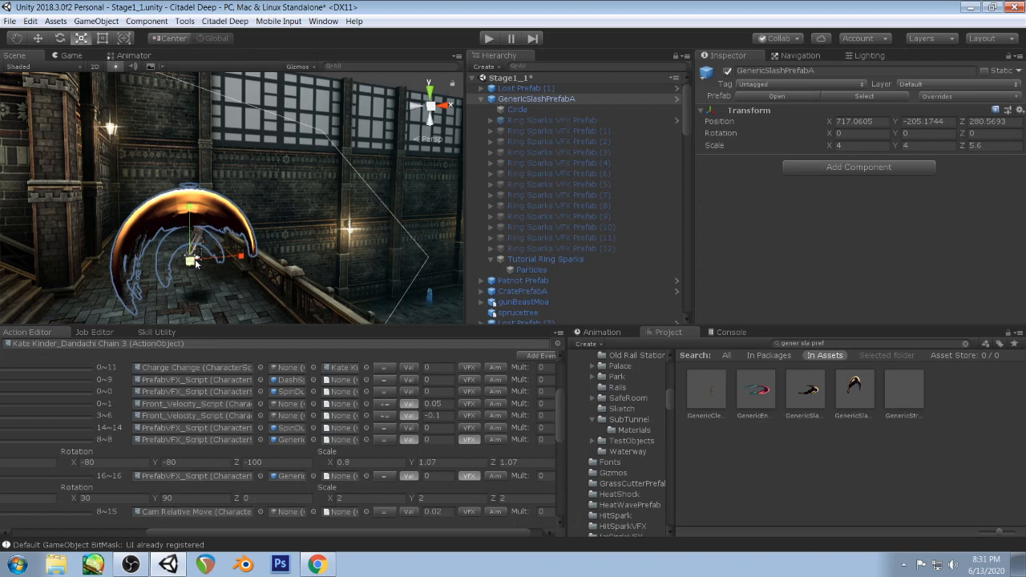
# - Scale GenericSlashPrefabA to 6, 6, 8.4, apply the override to the prefab, and playtest the slash
pyautogui.moveTo(192, 262); pyautogui.dragTo(225, 257)
pyautogui.click(974, 98)
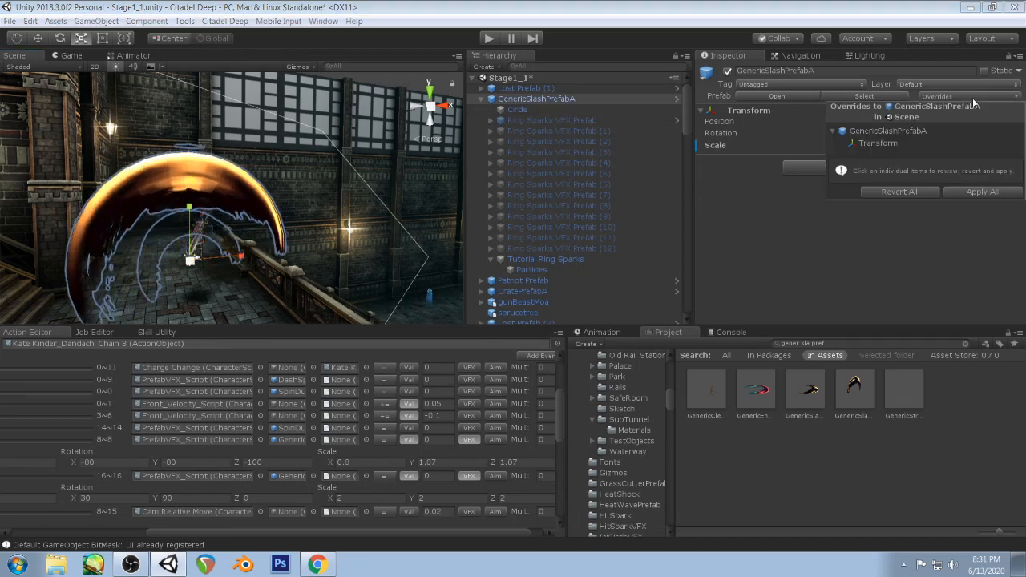
pyautogui.click(985, 193)
pyautogui.click(487, 40)
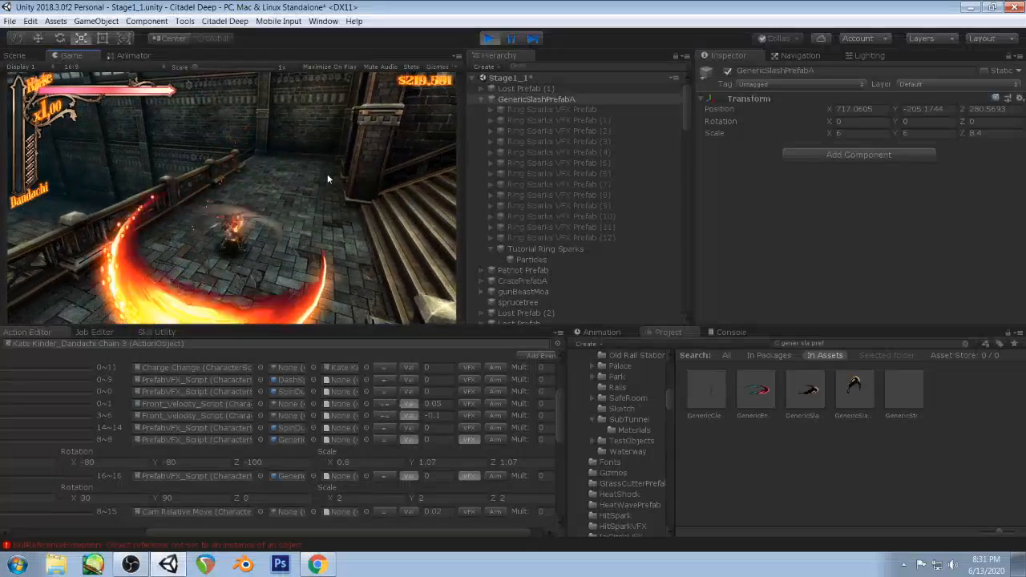
pyautogui.click(491, 39)
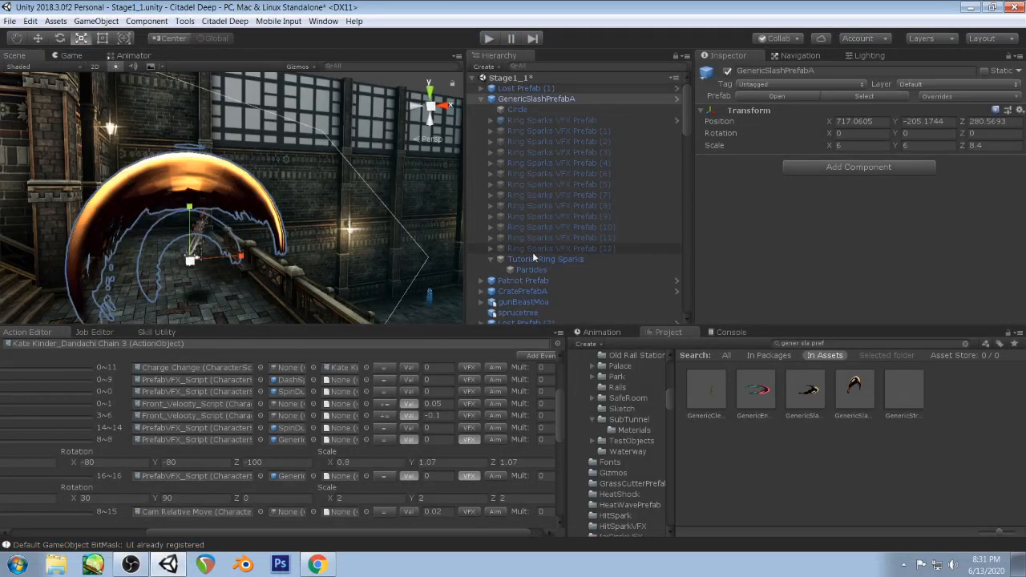
# - Delete the GenericSlashPrefabA instance from the Stage1_1 scene
pyautogui.click(532, 270)
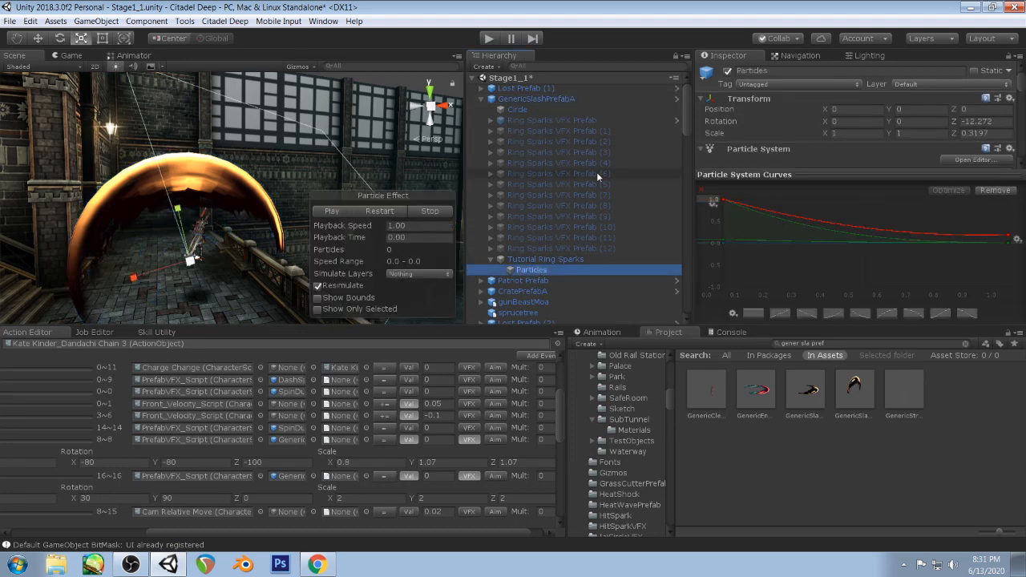
pyautogui.click(851, 389)
pyautogui.click(536, 98)
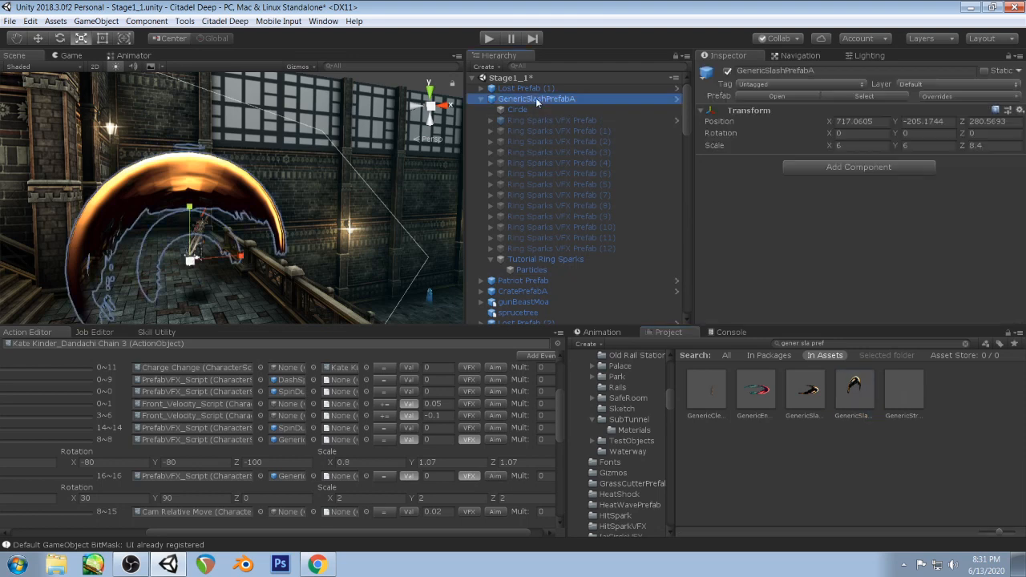
pyautogui.press('Delete')
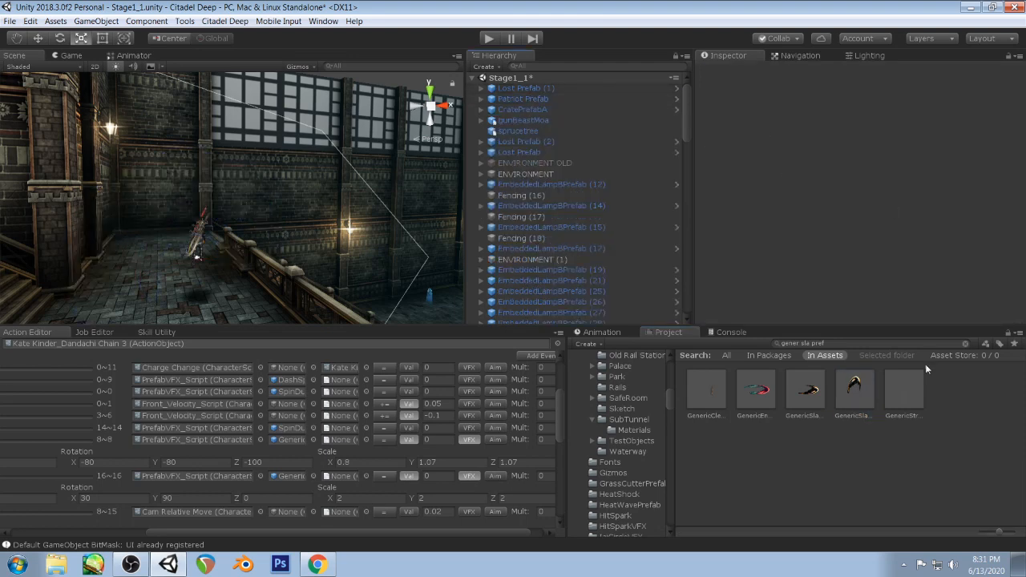
# - Open the GenericSlashPrefabA asset for editing and select the Particles under Tutorial Ring Sparks to preview them
pyautogui.click(854, 388)
pyautogui.doubleClick(856, 388)
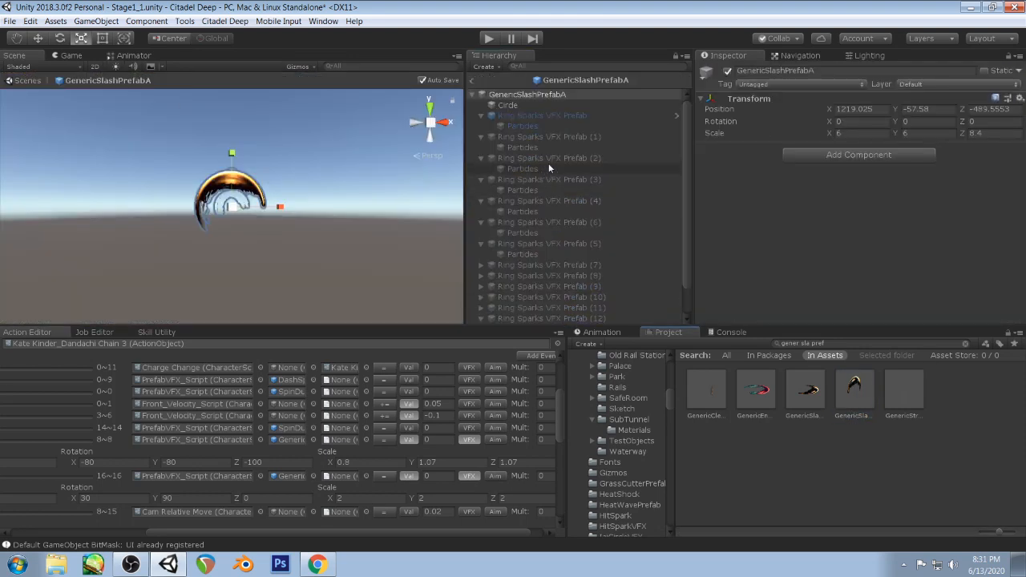
pyautogui.click(525, 318)
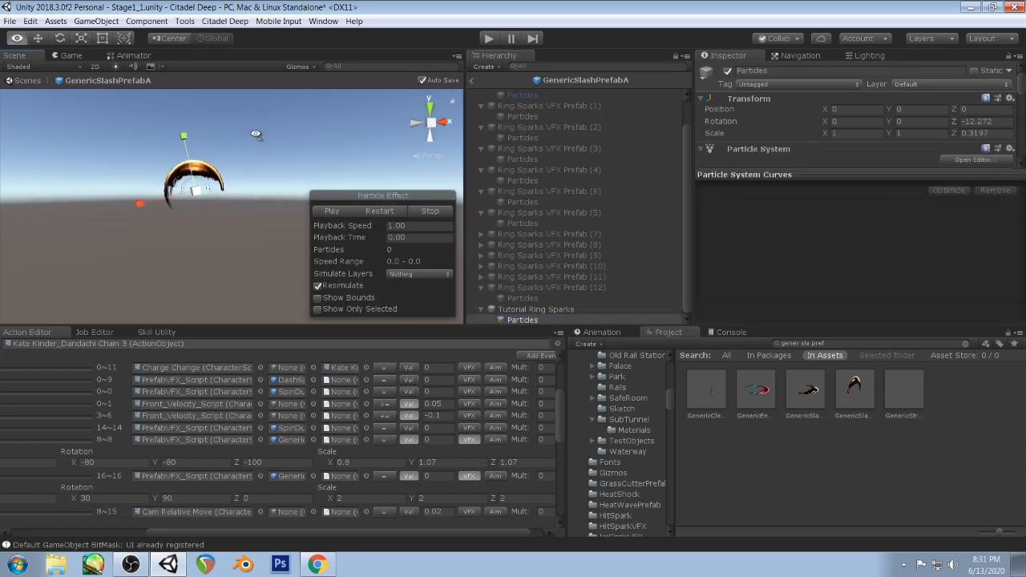
pyautogui.scroll(-2, 207, 165)
pyautogui.keyDown('alt'); pyautogui.moveTo(206, 165); pyautogui.dragTo(186, 215); pyautogui.keyUp('alt')
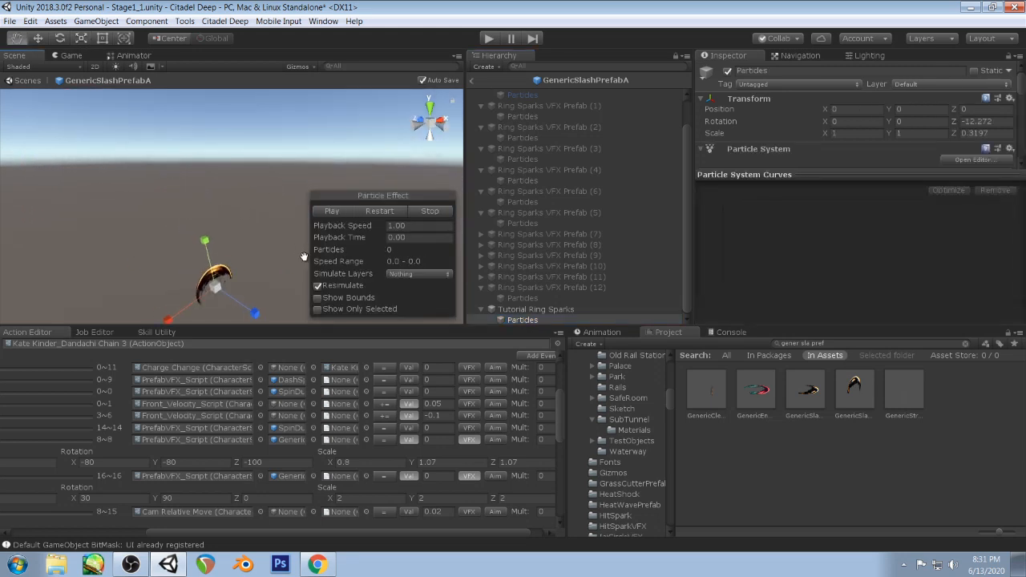
pyautogui.click(332, 212)
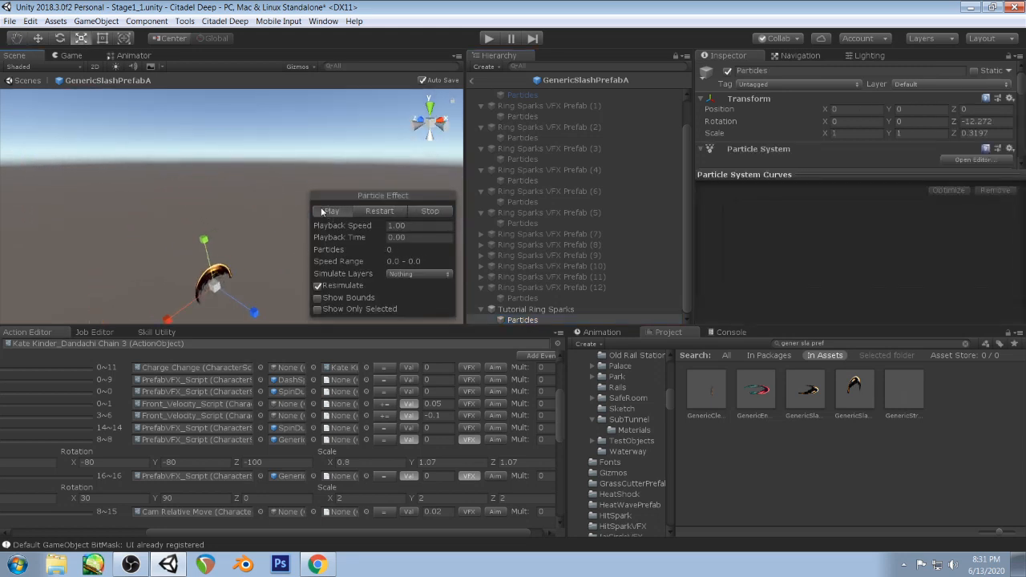
# - Enable 3D Start Size on the Tutorial Ring Sparks particles and set its Y value to 4
pyautogui.moveTo(757, 178); pyautogui.dragTo(762, 253)
pyautogui.scroll(-3, 792, 176)
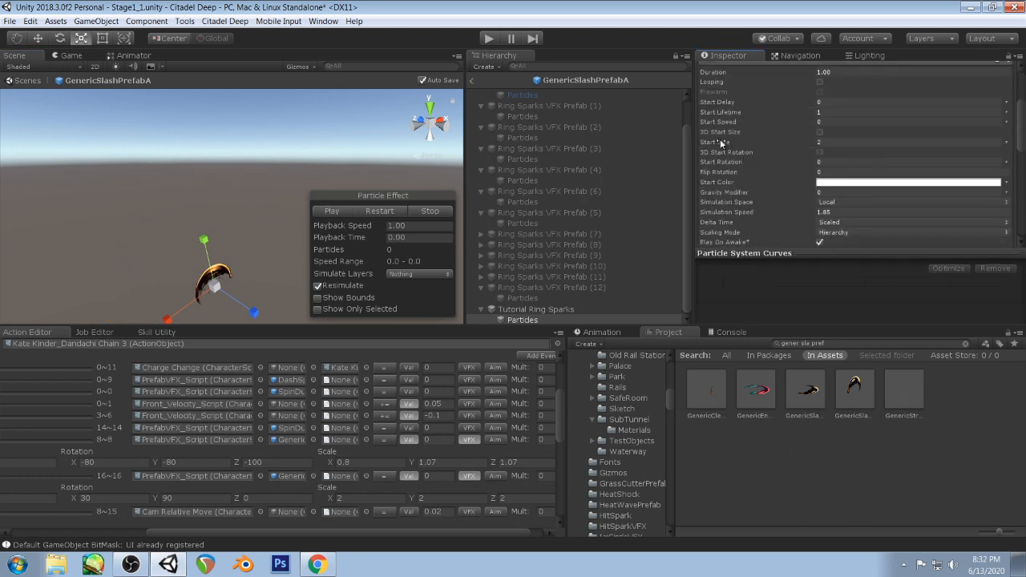
pyautogui.click(820, 132)
pyautogui.click(719, 141)
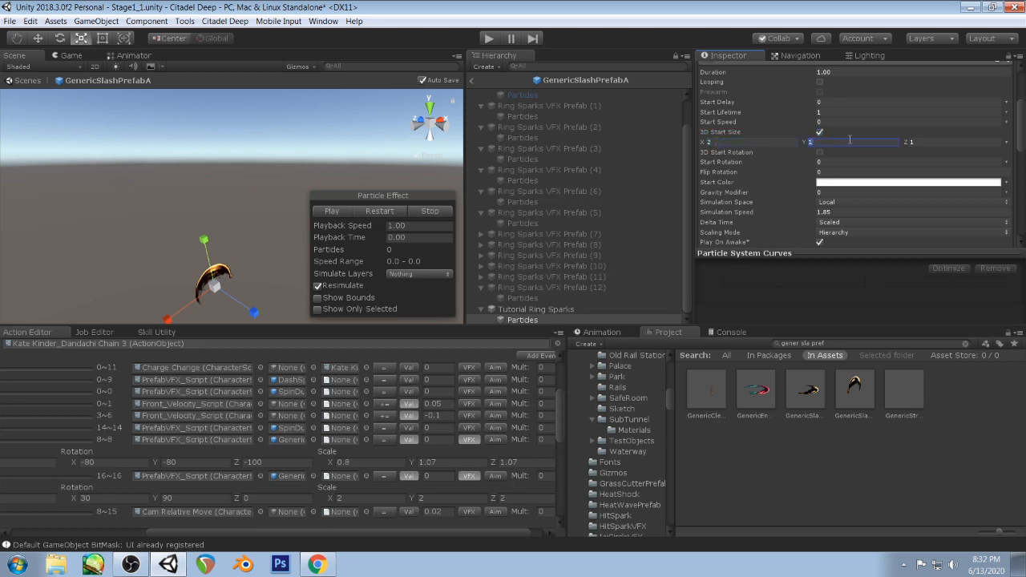
# - Set the Length Scale of the particles' stretched billboard renderer to 1
pyautogui.scroll(-5, 838, 141)
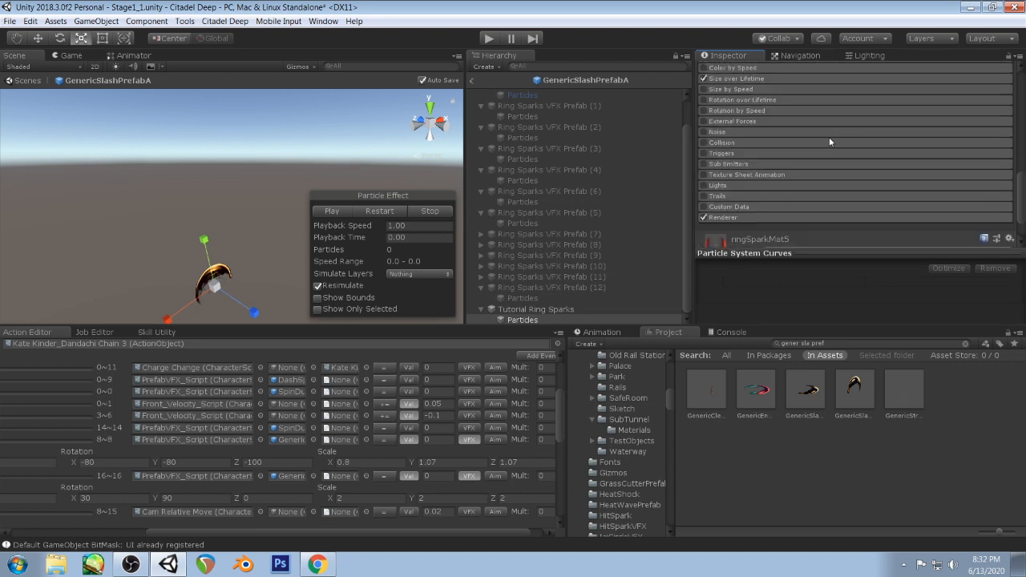
pyautogui.scroll(-2, 830, 137)
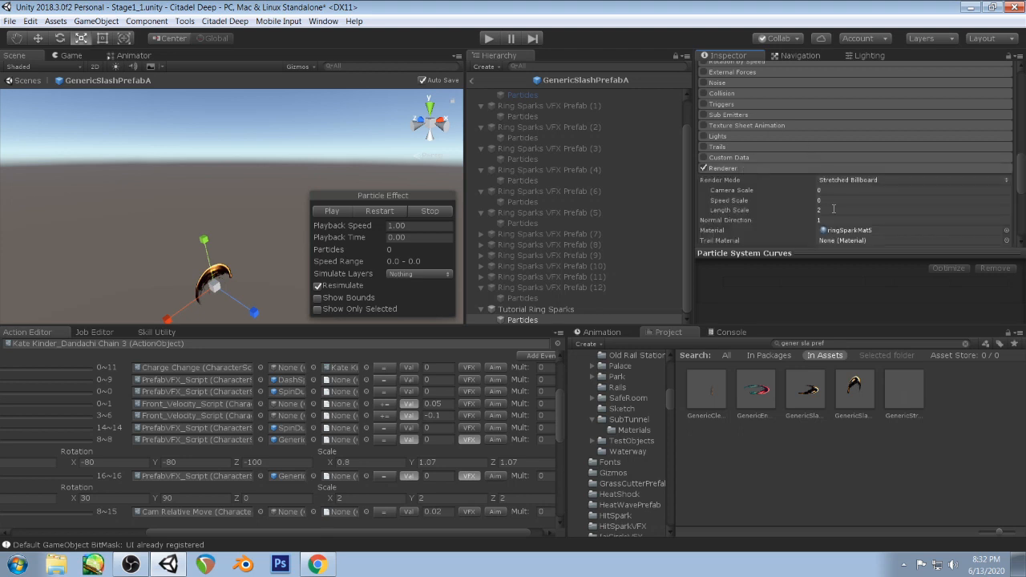
pyautogui.click(833, 208)
pyautogui.write('1')
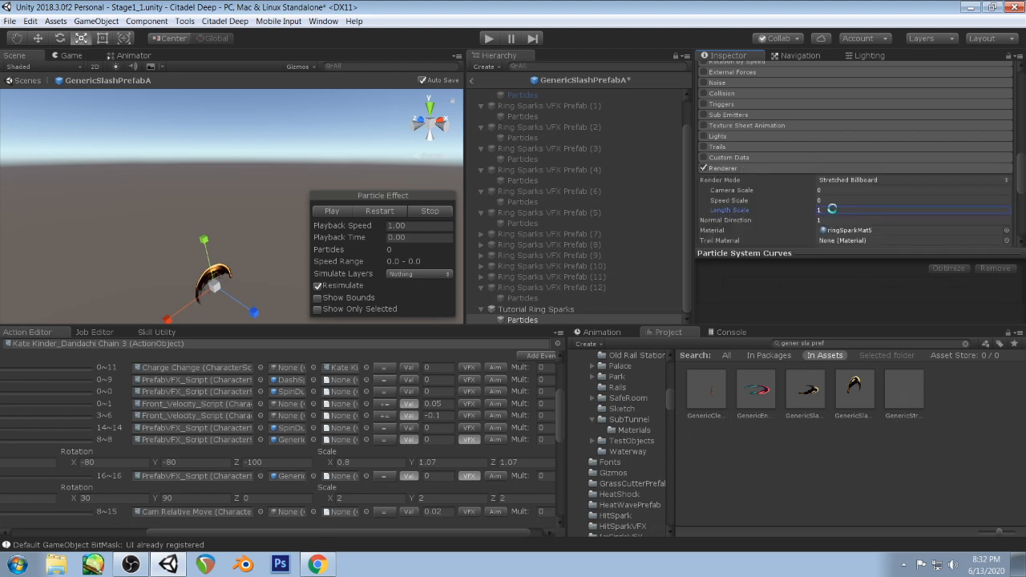
# - Scrub the particle preview to about 0.16 and raise the start size Y through 6 and 8 to 10
pyautogui.scroll(8, 869, 114)
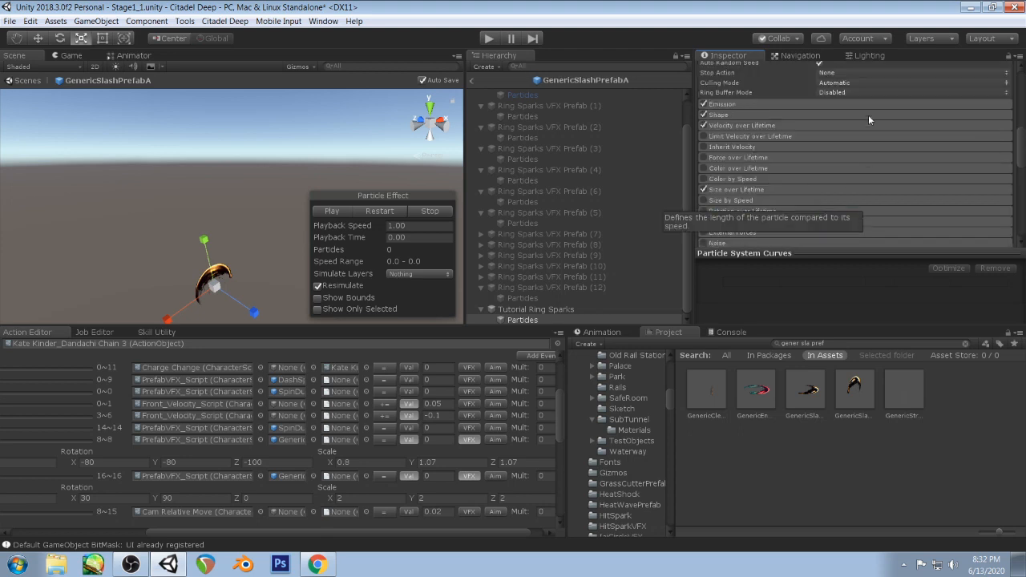
pyautogui.scroll(2, 867, 115)
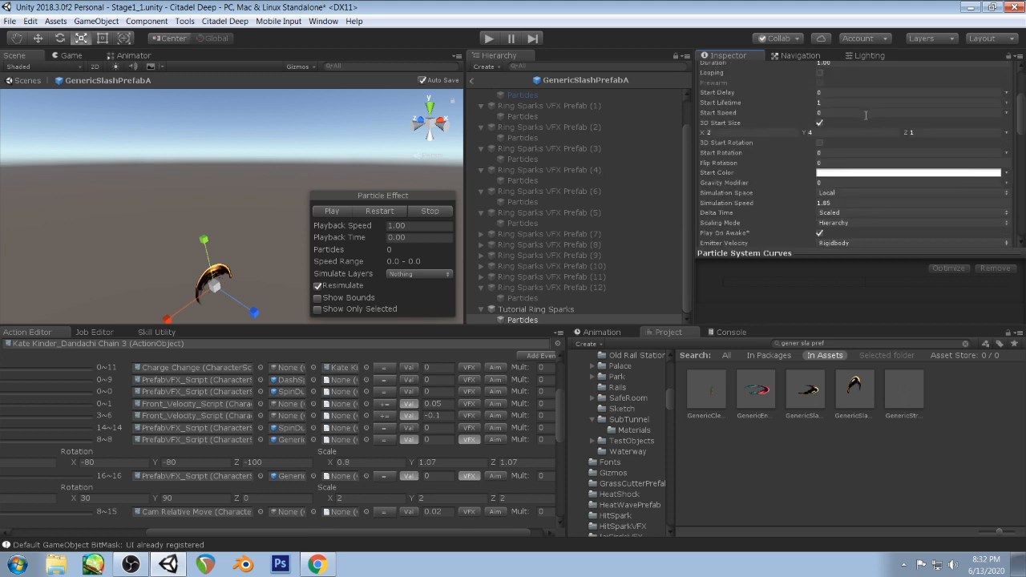
pyautogui.moveTo(333, 240); pyautogui.dragTo(402, 241)
pyautogui.click(833, 132)
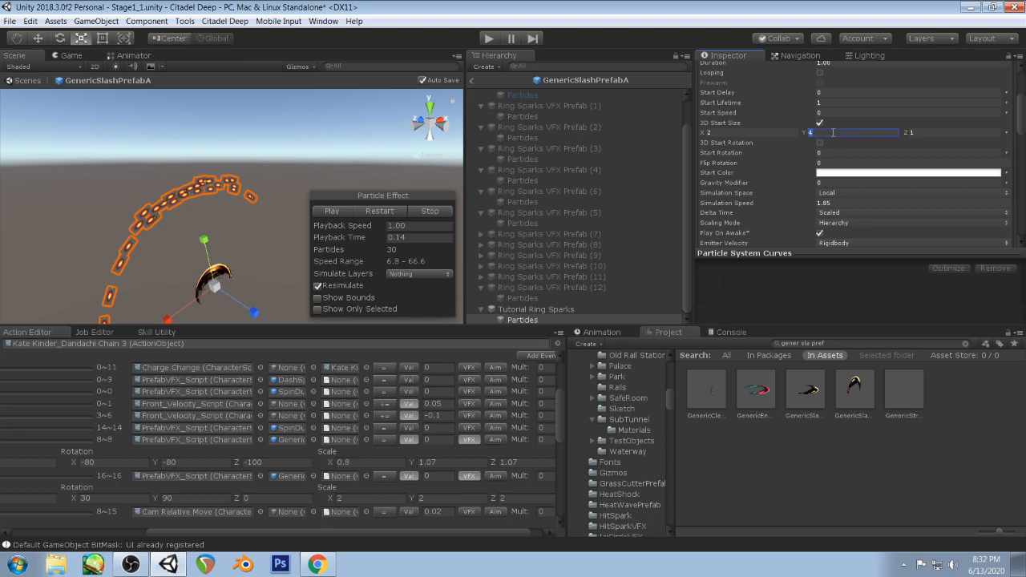
pyautogui.write('6')
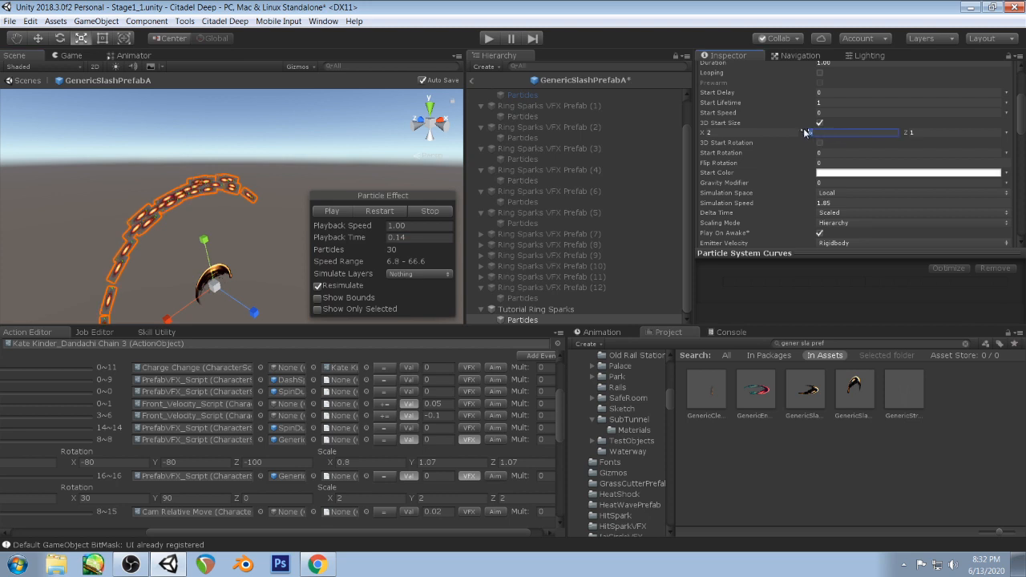
pyautogui.write('8')
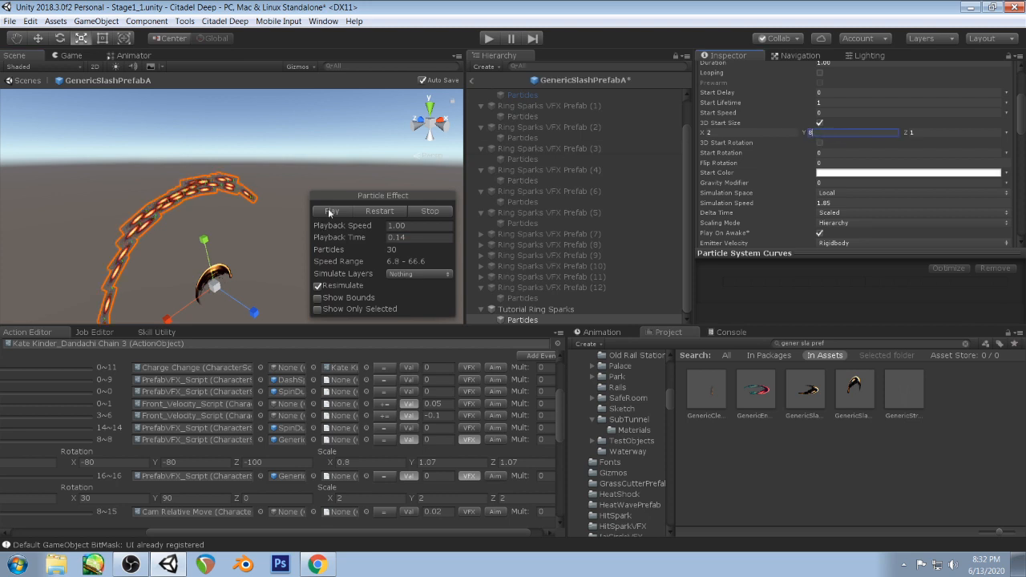
pyautogui.moveTo(340, 240)
pyautogui.mouseDown()
pyautogui.moveTo(398, 250)
pyautogui.moveTo(329, 251)
pyautogui.moveTo(369, 249)
pyautogui.moveTo(349, 248)
pyautogui.mouseUp()
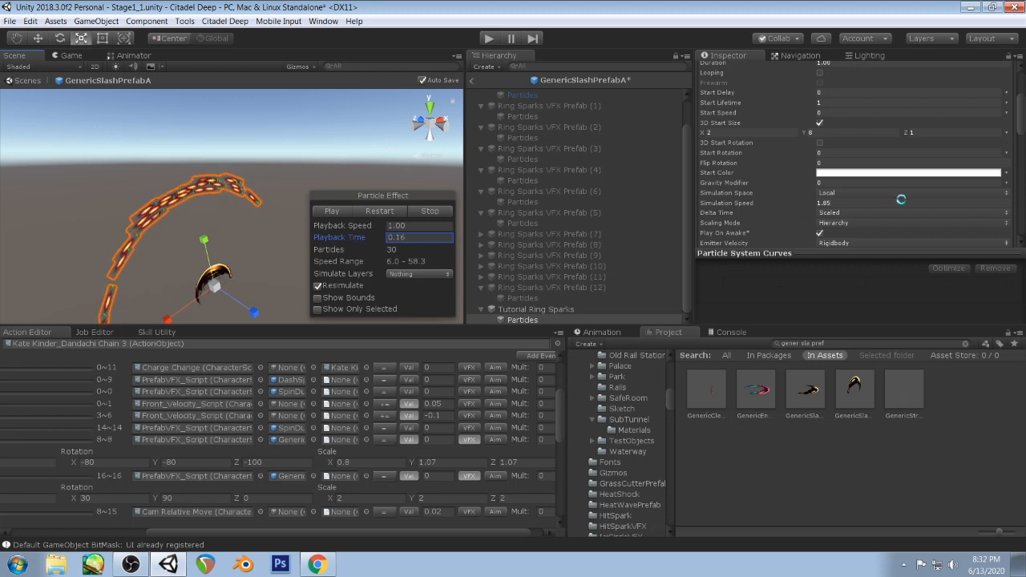
pyautogui.click(822, 132)
pyautogui.write('10')
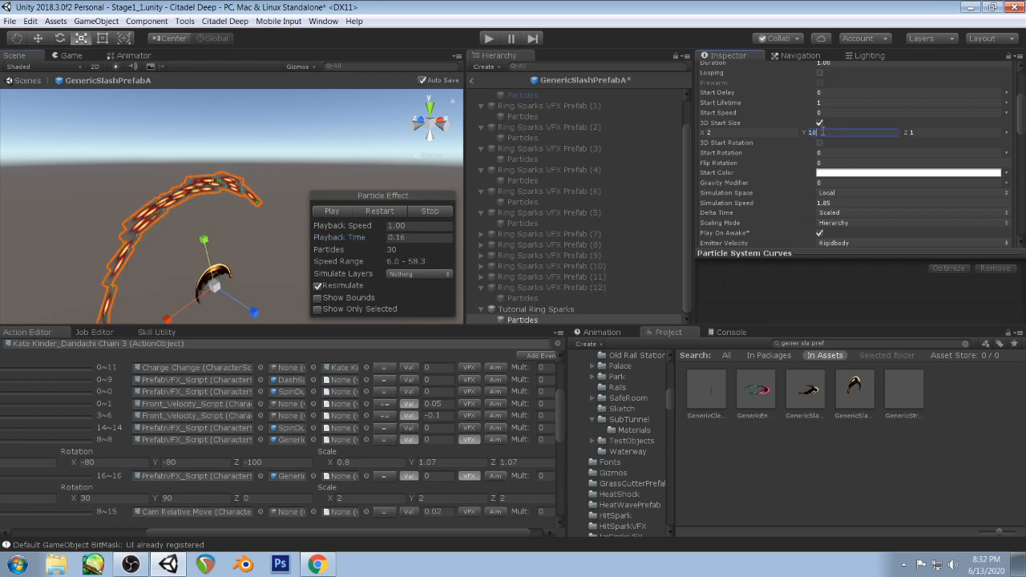
# - Run the game and playtest the slash to check the elongated sparks, glancing at the OBS stream on the way
pyautogui.click(489, 38)
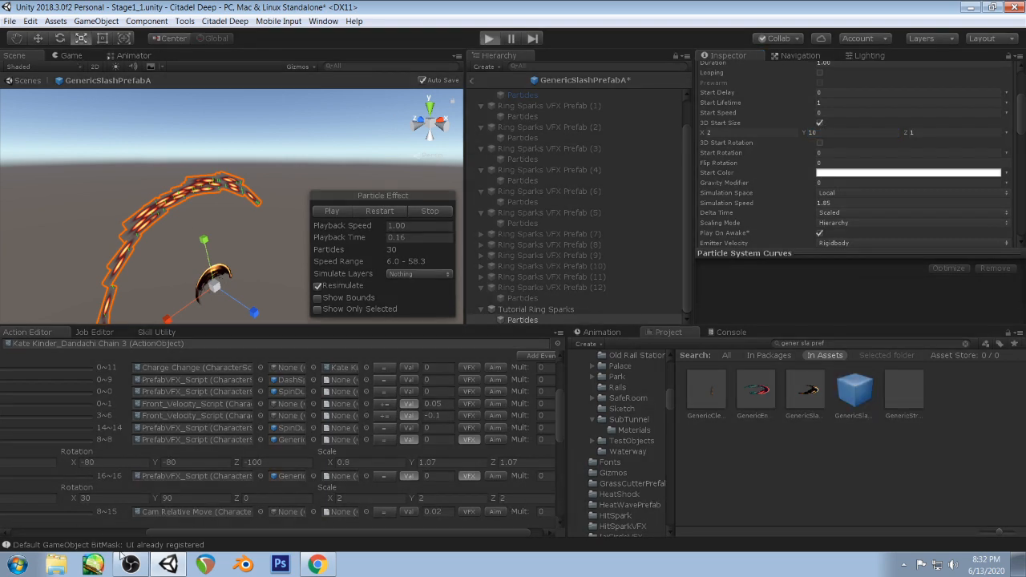
pyautogui.click(129, 565)
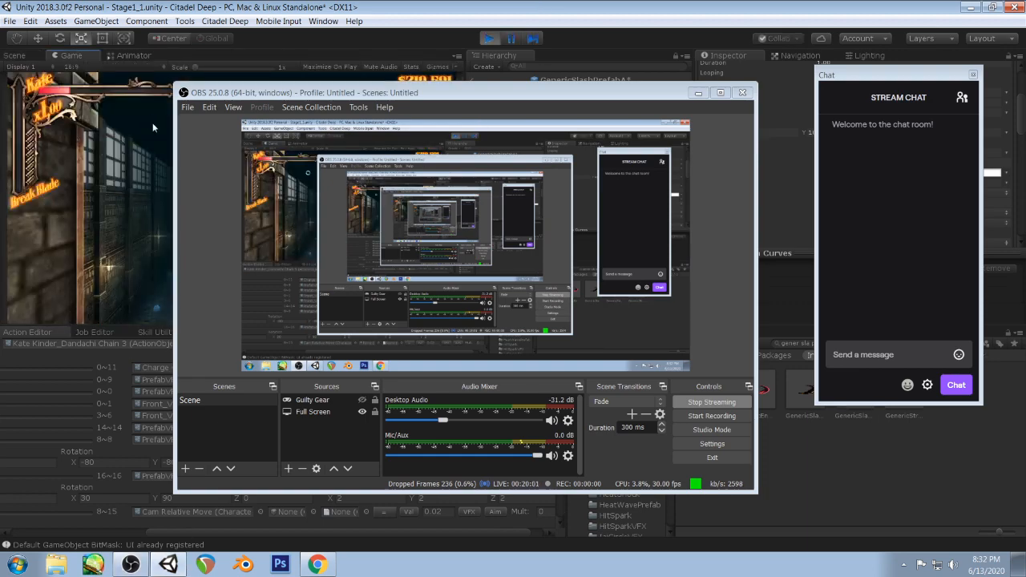
pyautogui.click(152, 126)
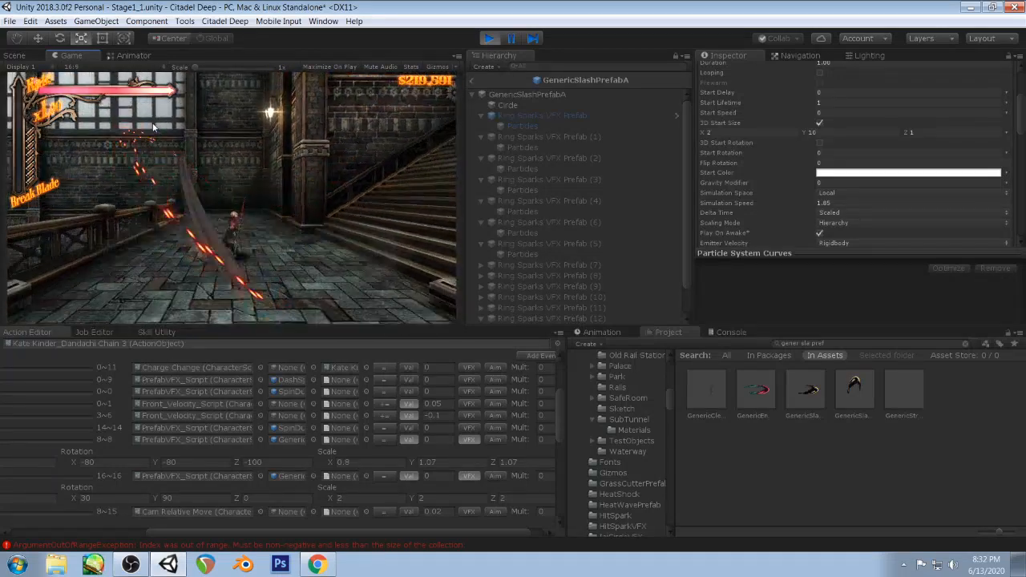
pyautogui.click(511, 40)
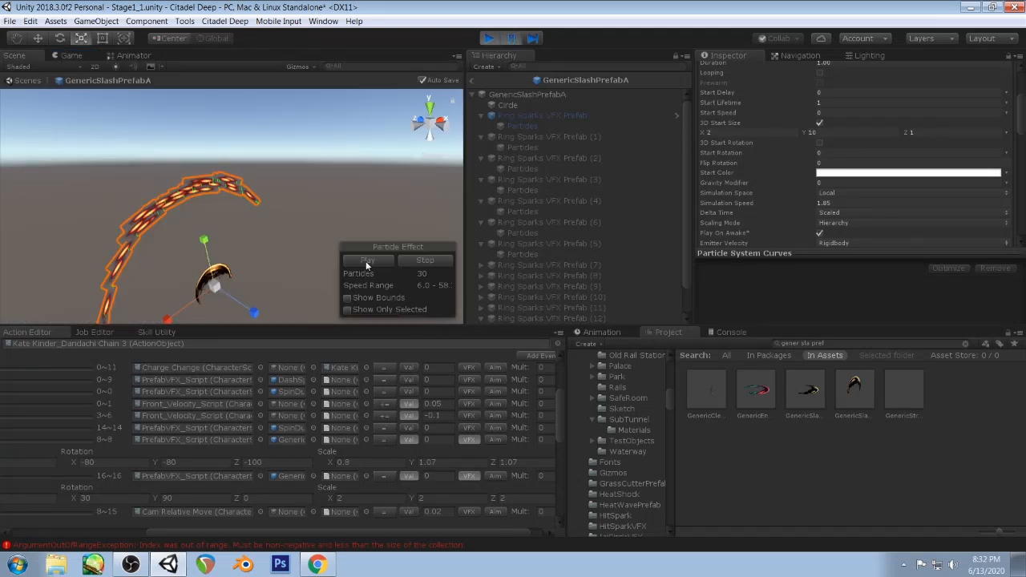
pyautogui.click(514, 39)
# - Lower the end of the particles' Size over Lifetime curve close to zero and playtest the slash
pyautogui.scroll(-5, 937, 164)
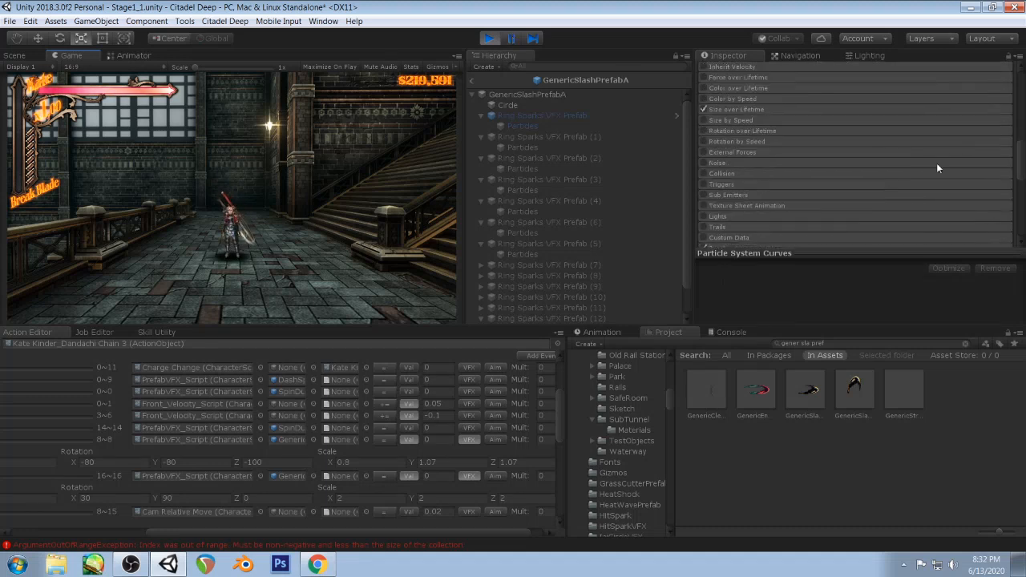
pyautogui.scroll(3, 936, 163)
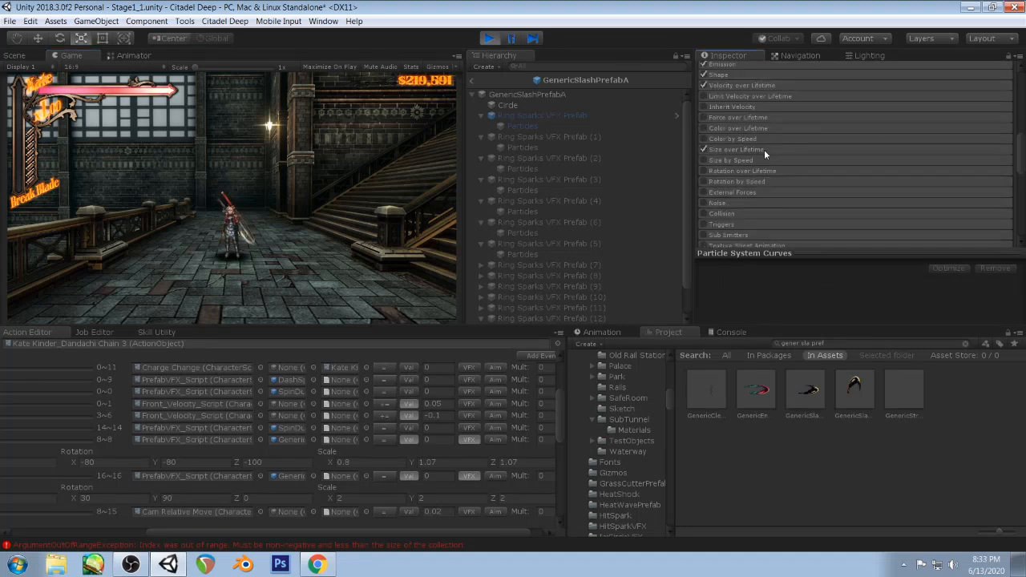
pyautogui.click(765, 150)
pyautogui.click(823, 171)
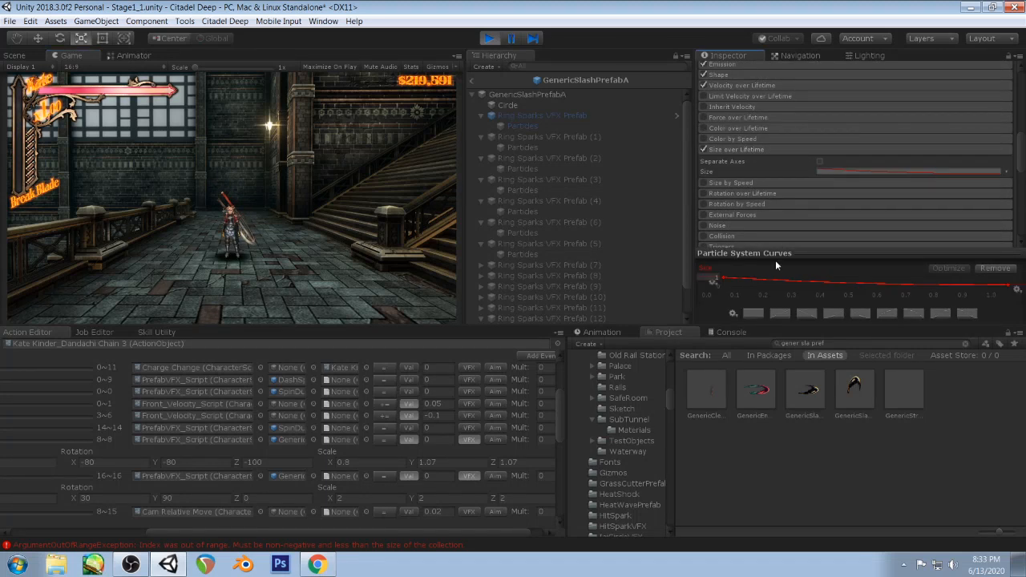
pyautogui.moveTo(753, 255); pyautogui.dragTo(754, 138)
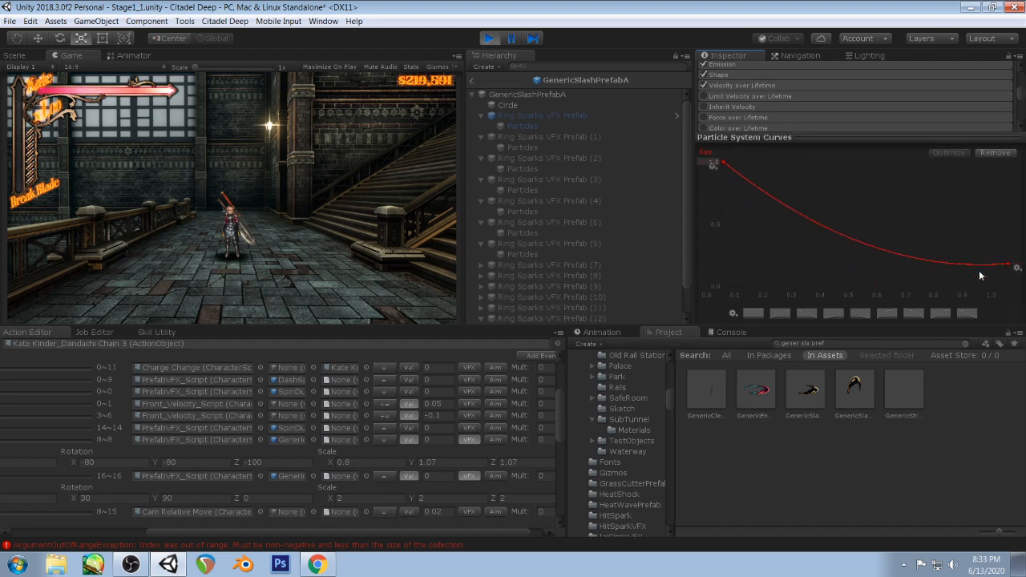
pyautogui.moveTo(1010, 265); pyautogui.dragTo(975, 278)
pyautogui.click(305, 168)
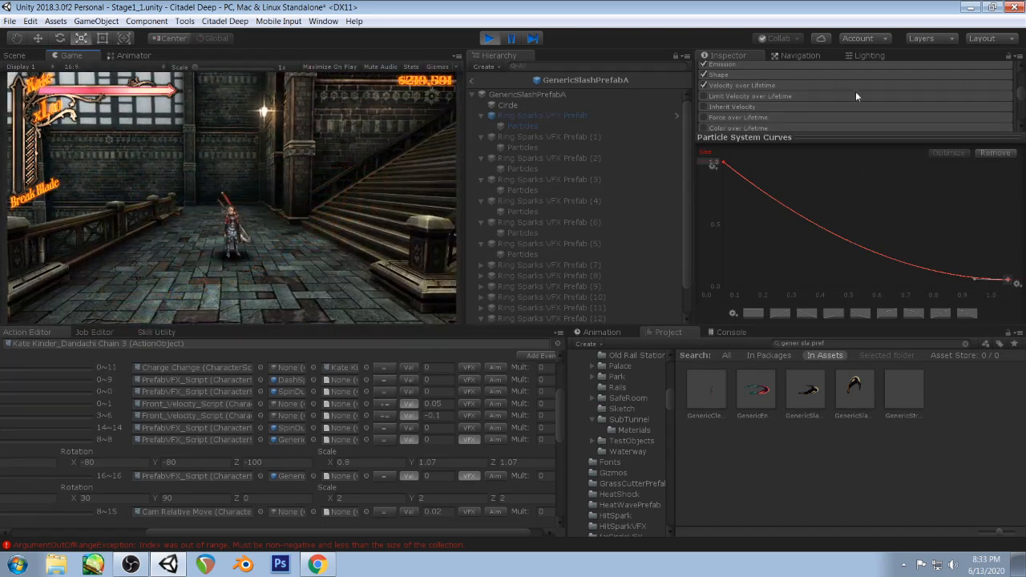
# - Return to the scene view with more room for the particle settings, stop the game and scrub the particle preview to 0.13
pyautogui.scroll(4, 855, 93)
pyautogui.moveTo(775, 138); pyautogui.dragTo(779, 214)
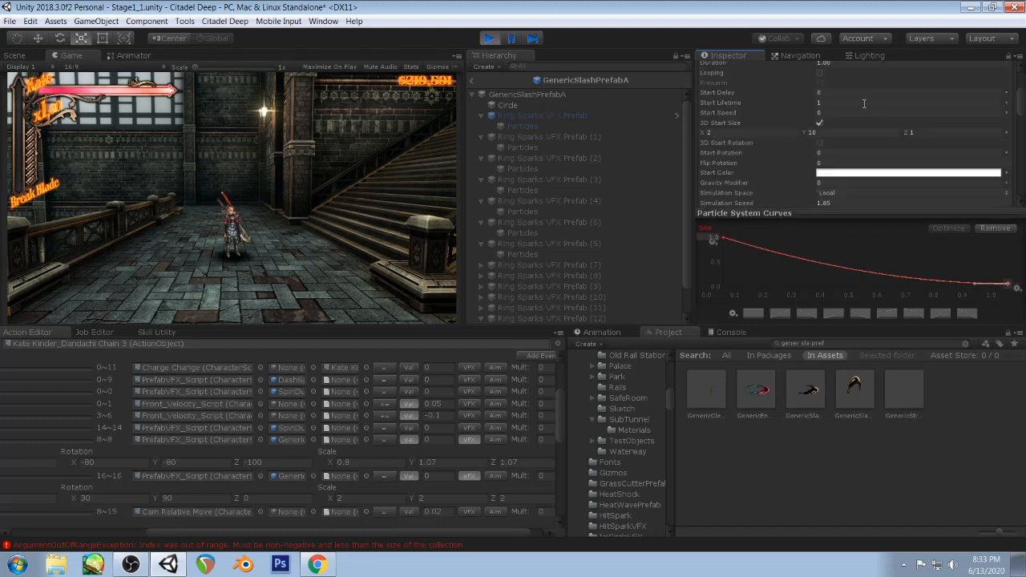
pyautogui.click(14, 55)
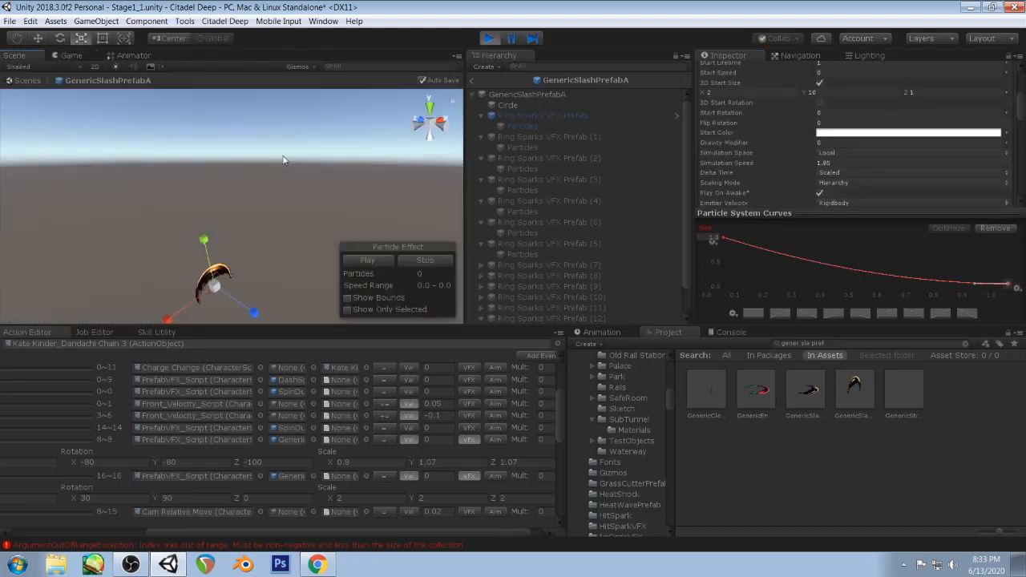
pyautogui.moveTo(324, 171); pyautogui.dragTo(300, 168, button='right')
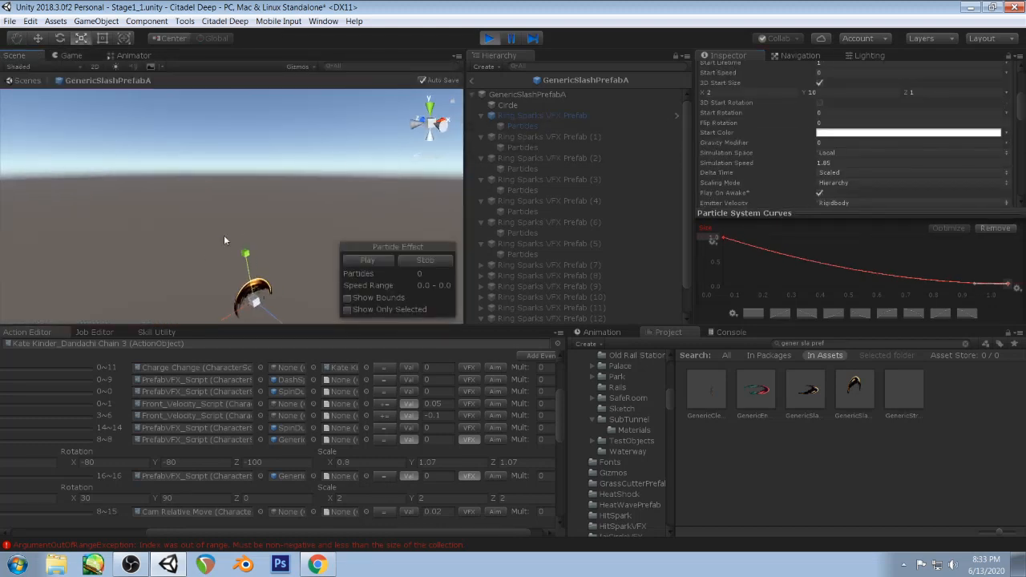
pyautogui.moveTo(225, 240); pyautogui.dragTo(224, 220, button='right')
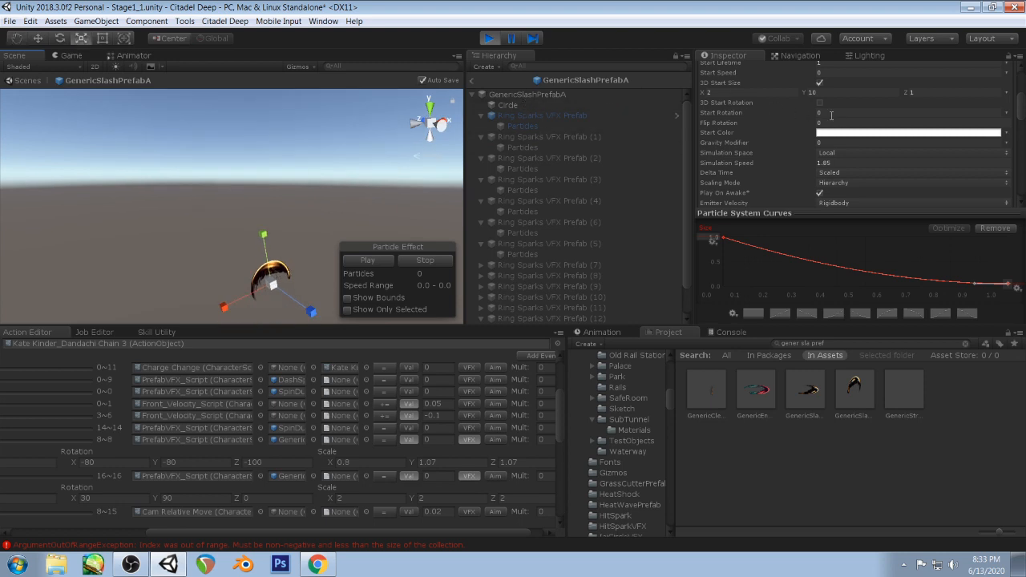
pyautogui.click(495, 40)
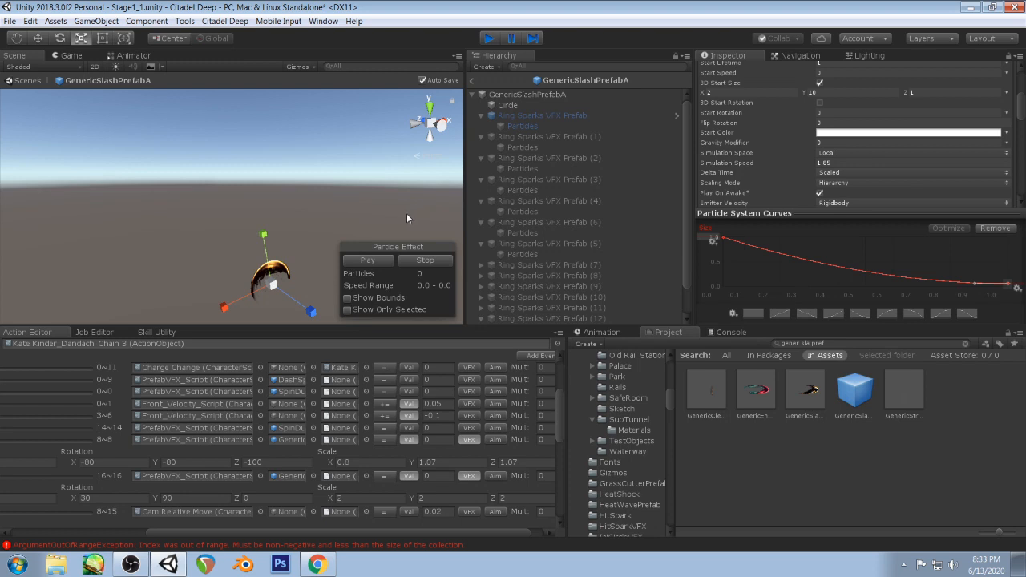
pyautogui.moveTo(334, 244); pyautogui.dragTo(396, 243)
pyautogui.keyDown('alt'); pyautogui.moveTo(223, 188); pyautogui.dragTo(246, 155); pyautogui.keyUp('alt')
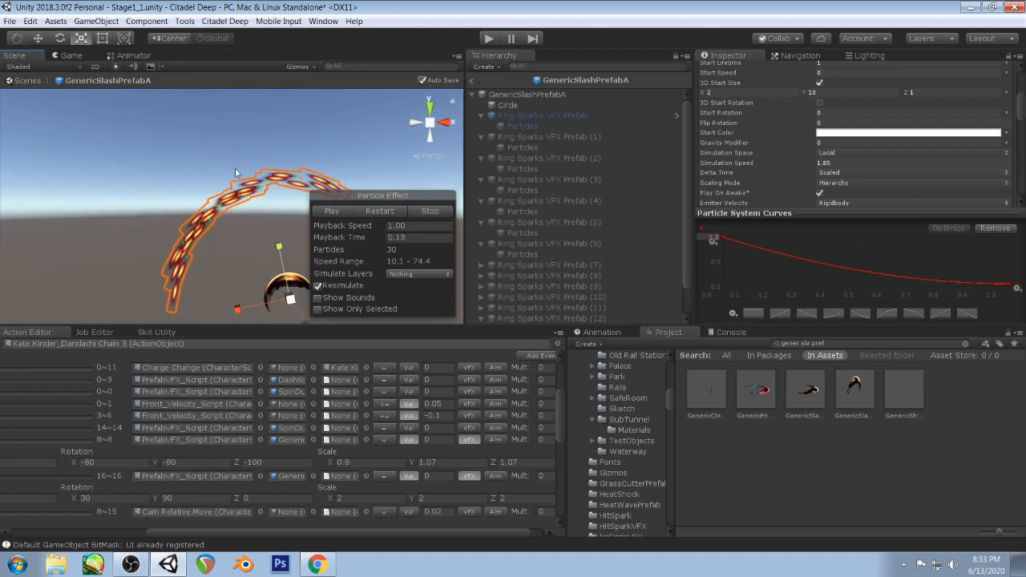
# - Raise the particles' start size Y through 15.18 to 17.94 and inspect the stretched sparks from another angle
pyautogui.scroll(3, 856, 140)
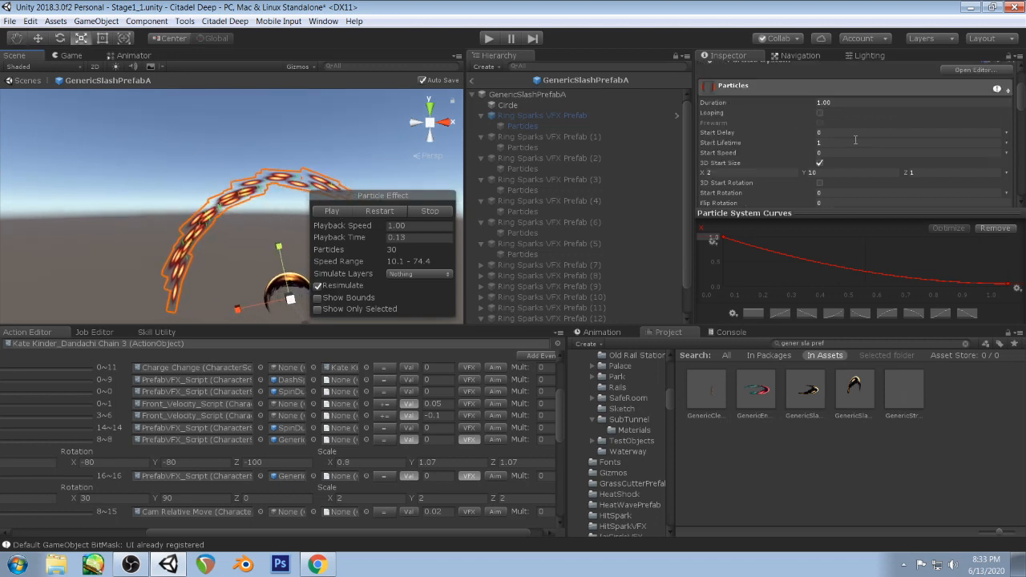
pyautogui.click(817, 174)
pyautogui.write('15.18')
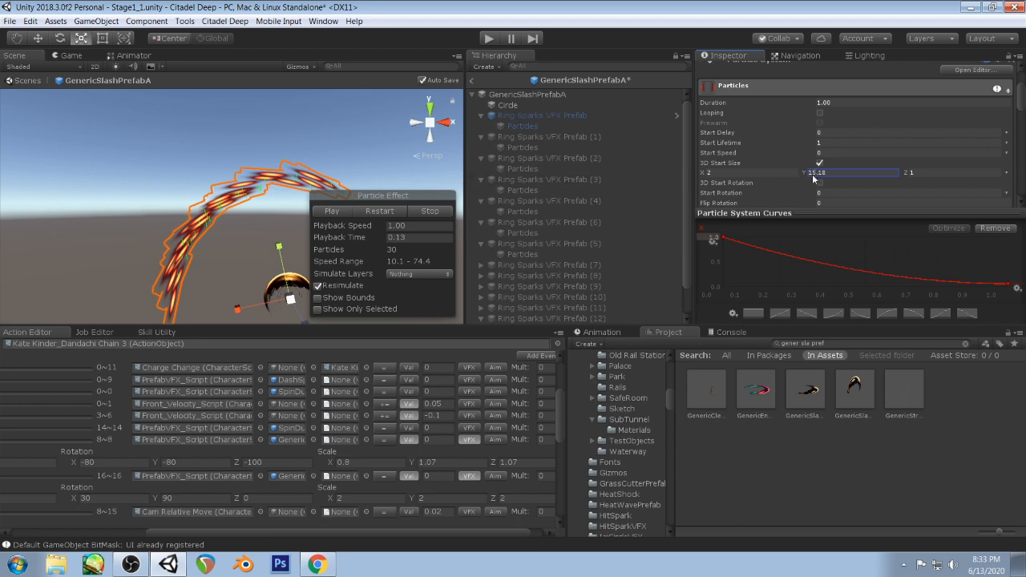
pyautogui.moveTo(814, 178); pyautogui.dragTo(861, 181)
pyautogui.press('alt')
pyautogui.keyDown('alt'); pyautogui.moveTo(365, 140); pyautogui.dragTo(434, 144); pyautogui.keyUp('alt')
pyautogui.moveTo(433, 144)
pyautogui.mouseDown(button='middle')
pyautogui.moveTo(398, 155)
pyautogui.moveTo(418, 148)
pyautogui.mouseUp(button='middle')
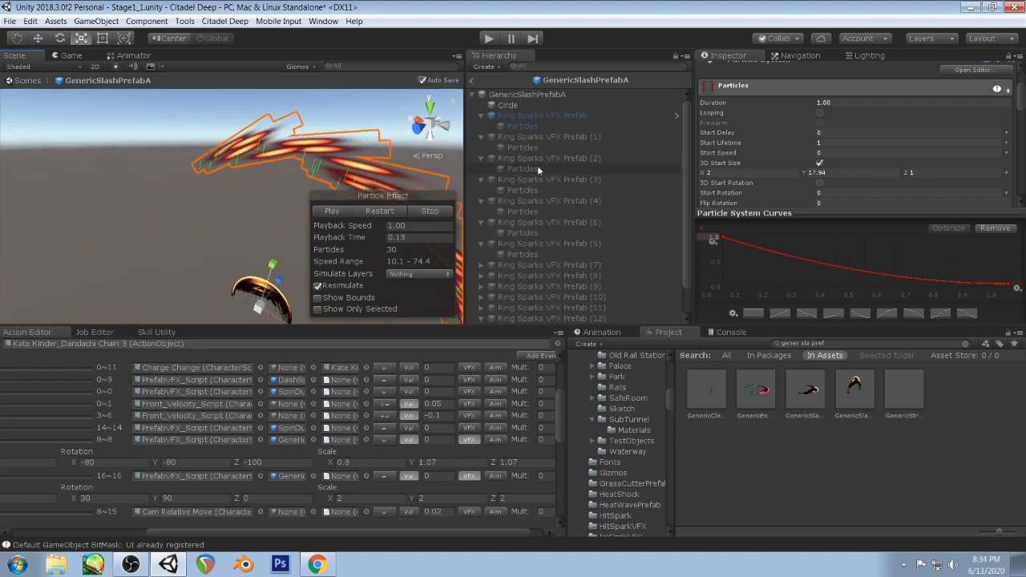
# - Scrub the particle preview to 0.10 and replay the effect several times to check the longer sparks
pyautogui.moveTo(345, 238); pyautogui.dragTo(339, 237)
pyautogui.moveTo(277, 186)
pyautogui.keyDown('alt'); pyautogui.mouseDown()
pyautogui.moveTo(248, 187)
pyautogui.moveTo(337, 153)
pyautogui.moveTo(292, 153)
pyautogui.moveTo(269, 200)
pyautogui.mouseUp(); pyautogui.keyUp('alt')
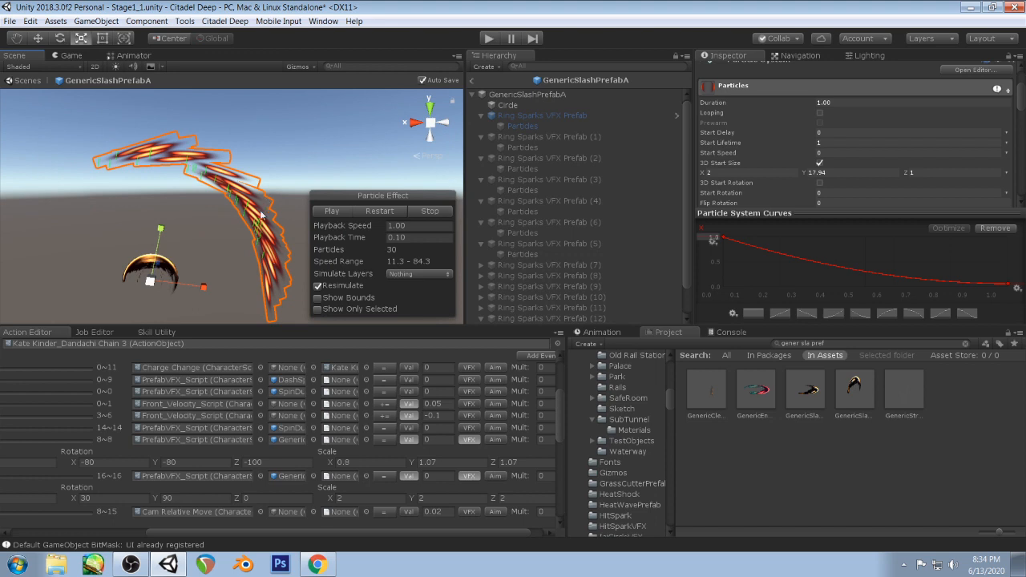
pyautogui.click(327, 212)
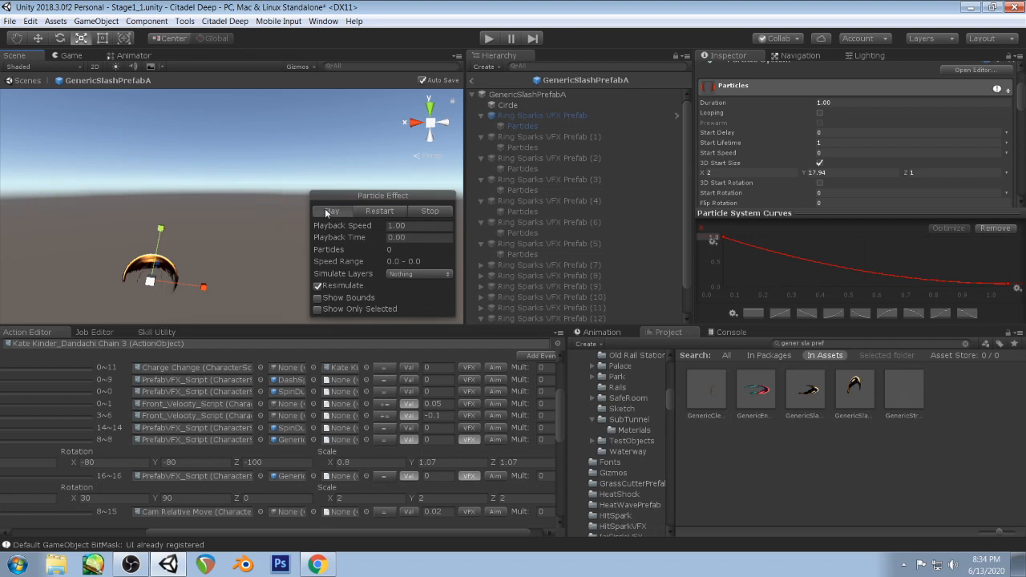
pyautogui.click(325, 212)
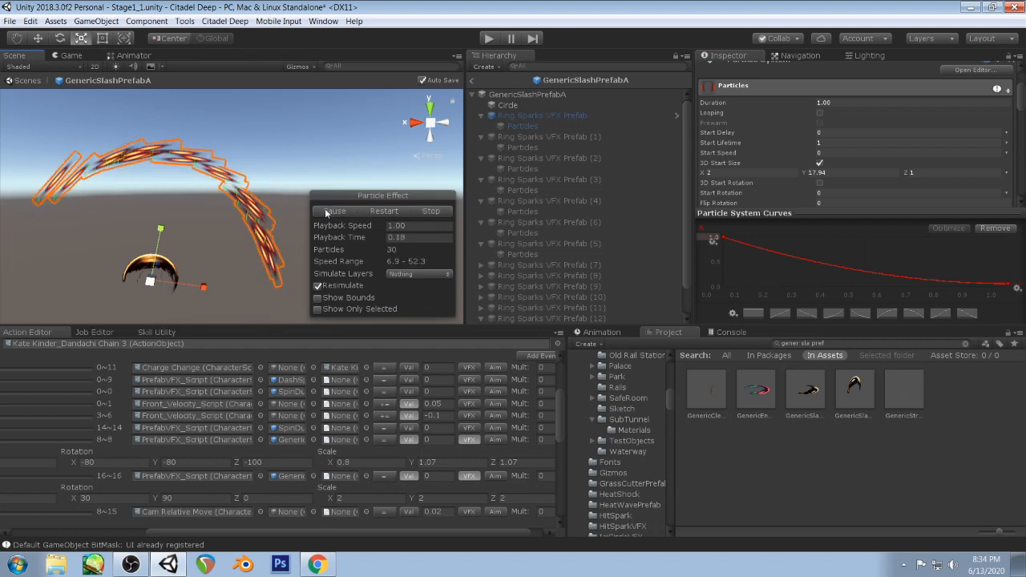
pyautogui.click(325, 213)
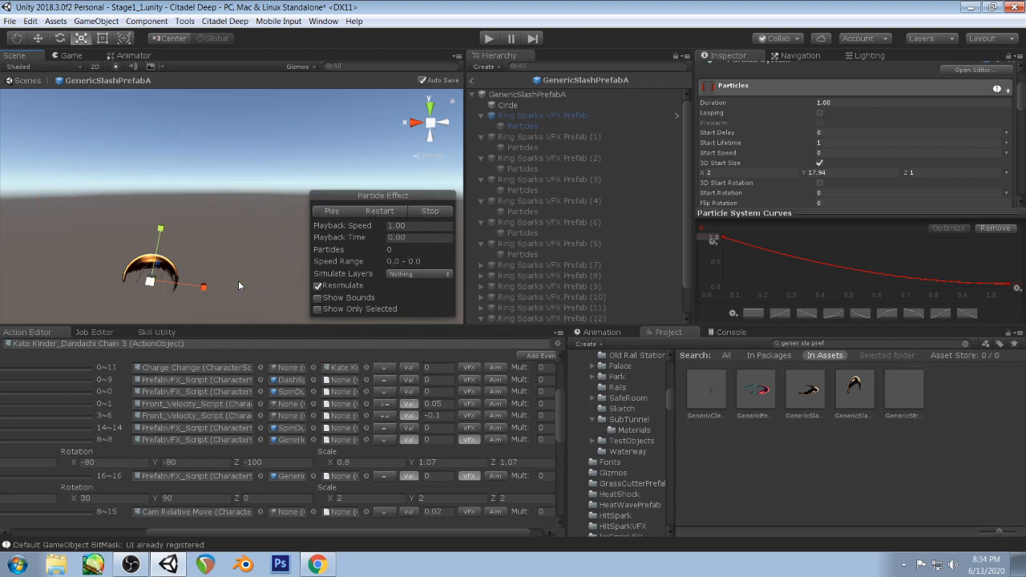
pyautogui.click(331, 211)
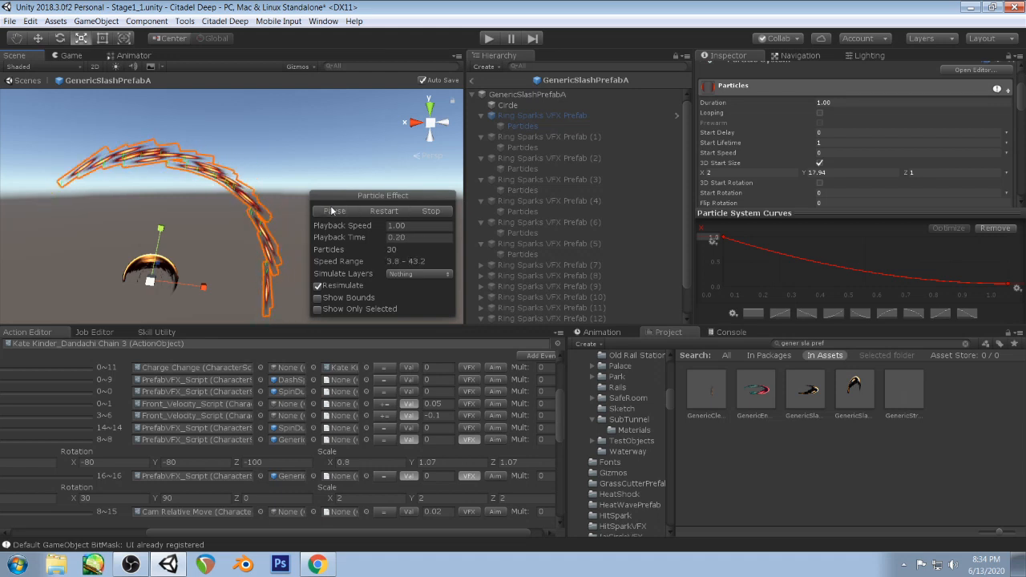
# - Set the particle renderer's Pivot Y to 0.22, scrub the preview to check it and playtest the slash
pyautogui.moveTo(336, 242); pyautogui.dragTo(403, 234)
pyautogui.scroll(-2, 830, 166)
pyautogui.scroll(-10, 895, 151)
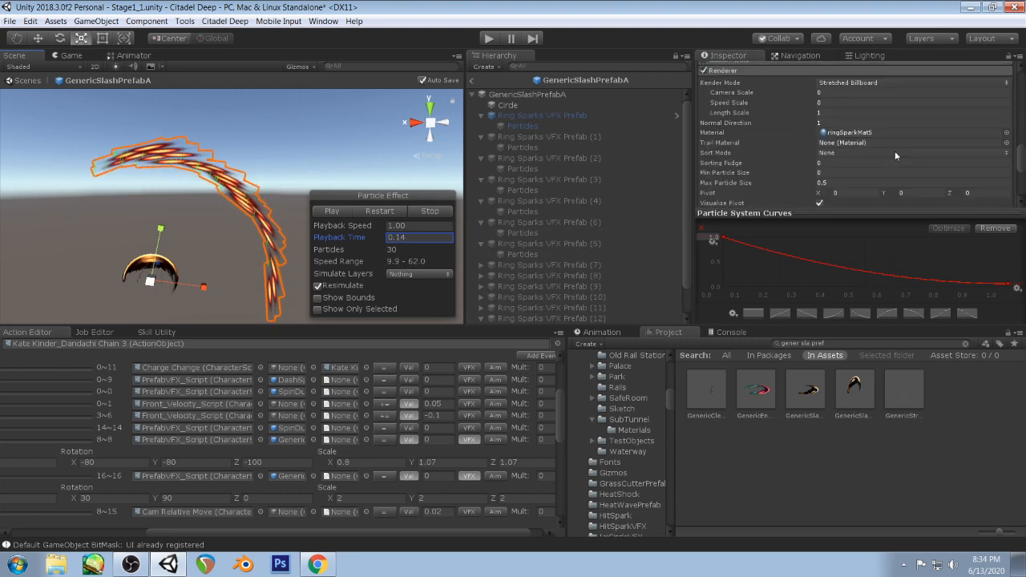
pyautogui.moveTo(885, 113); pyautogui.dragTo(895, 118)
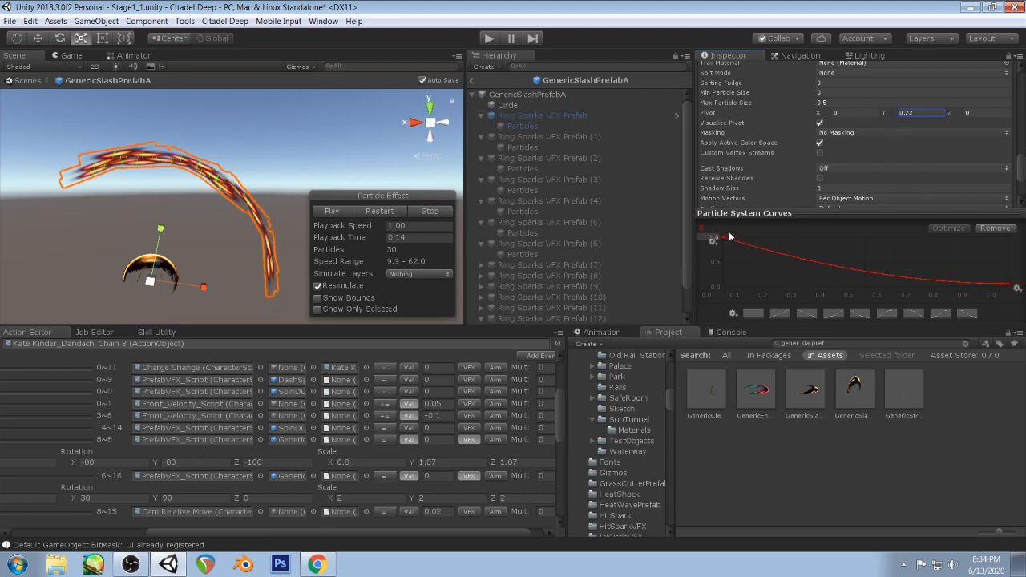
pyautogui.moveTo(319, 240); pyautogui.dragTo(401, 244)
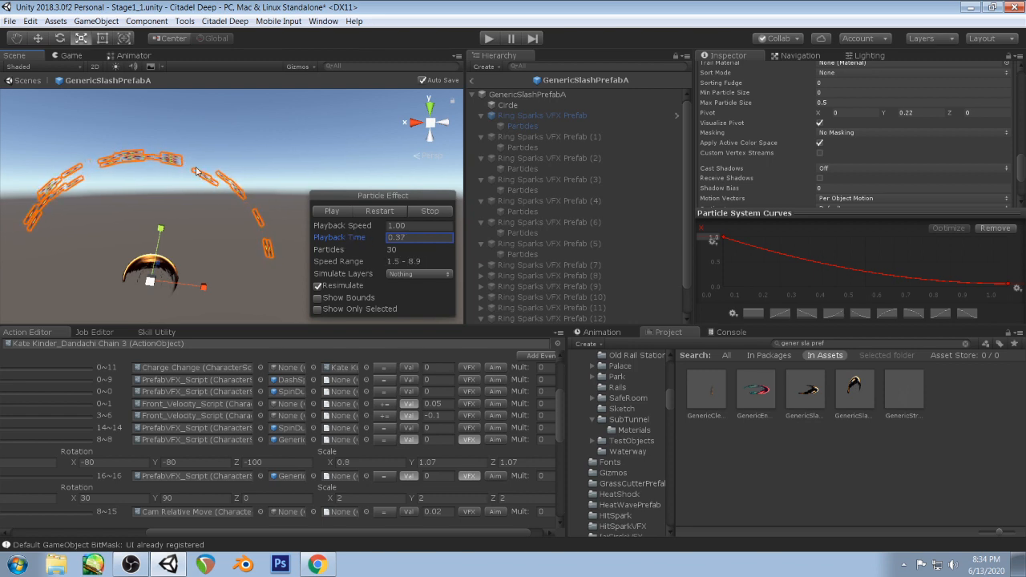
pyautogui.click(490, 39)
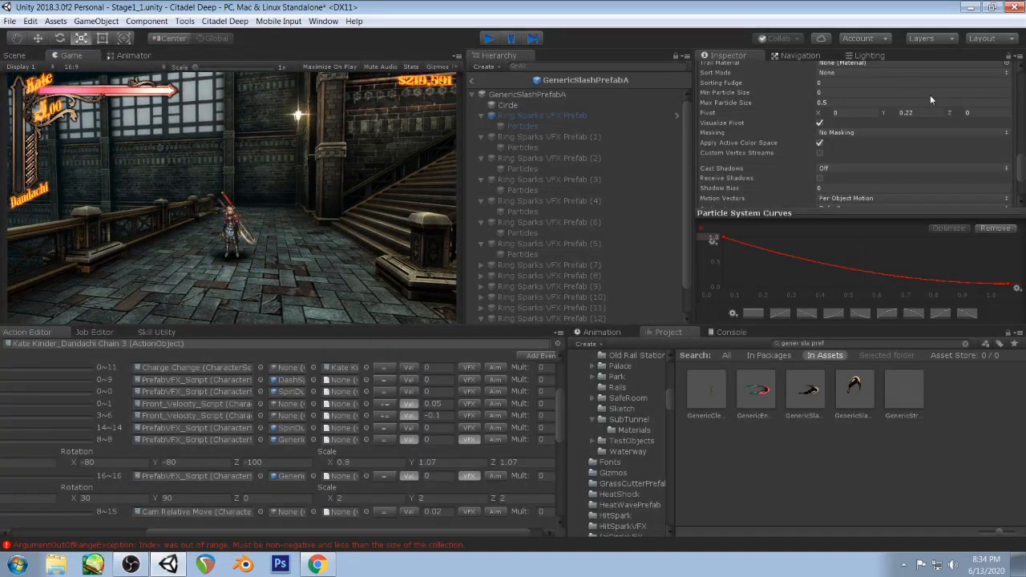
pyautogui.hotkey('ctrl', 'p')
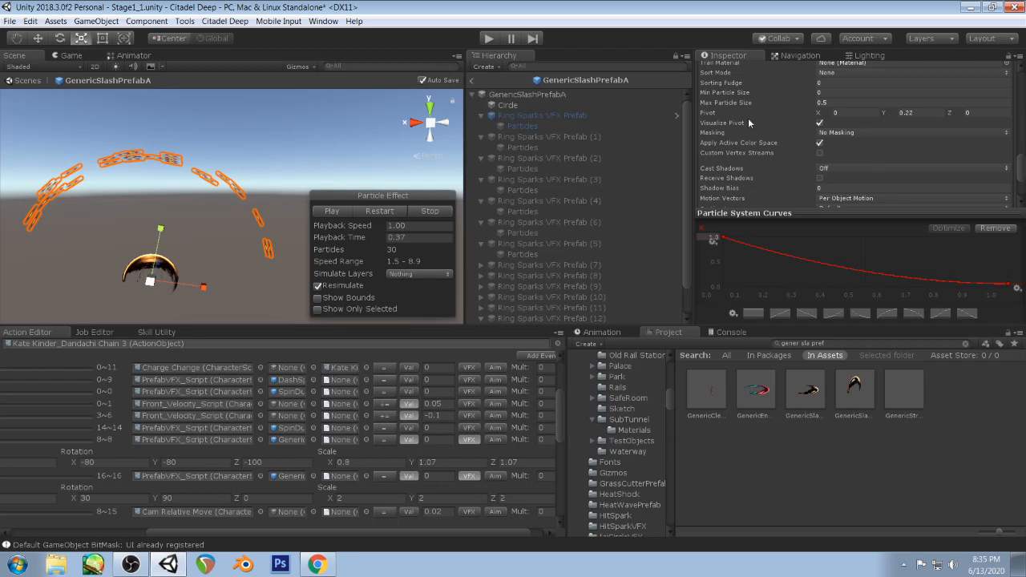
# - Switch the 3D start size to Random Between Two Constants, with X from 2 to 5 and Y from 10 to 20
pyautogui.scroll(-3, 877, 134)
pyautogui.scroll(5, 877, 134)
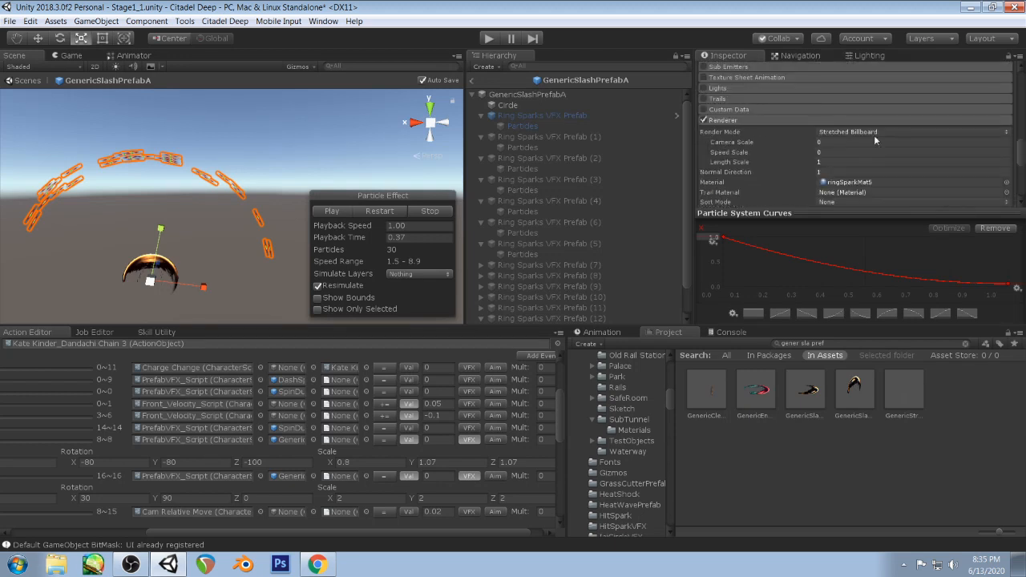
pyautogui.scroll(-2, 882, 127)
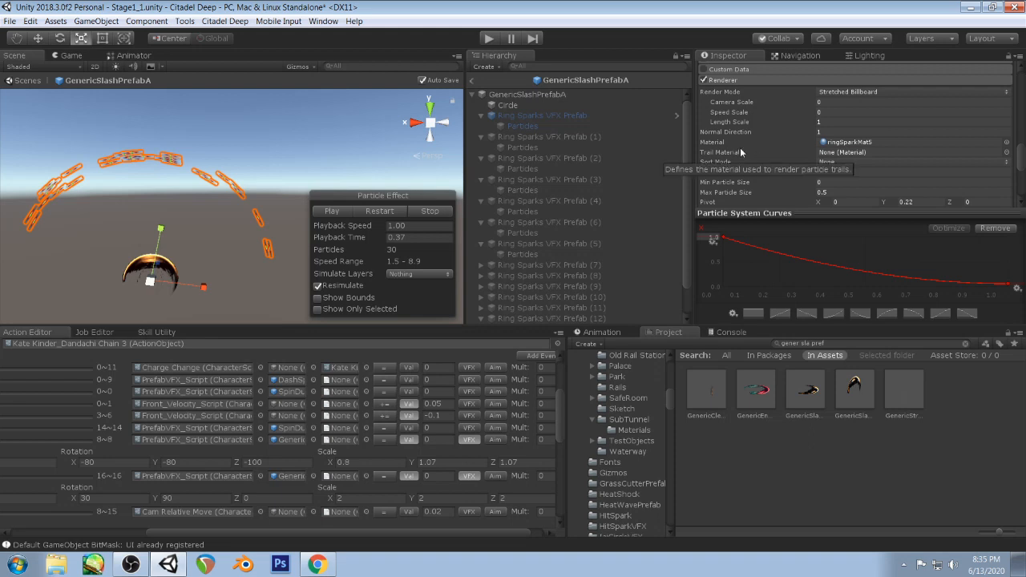
pyautogui.scroll(-5, 838, 140)
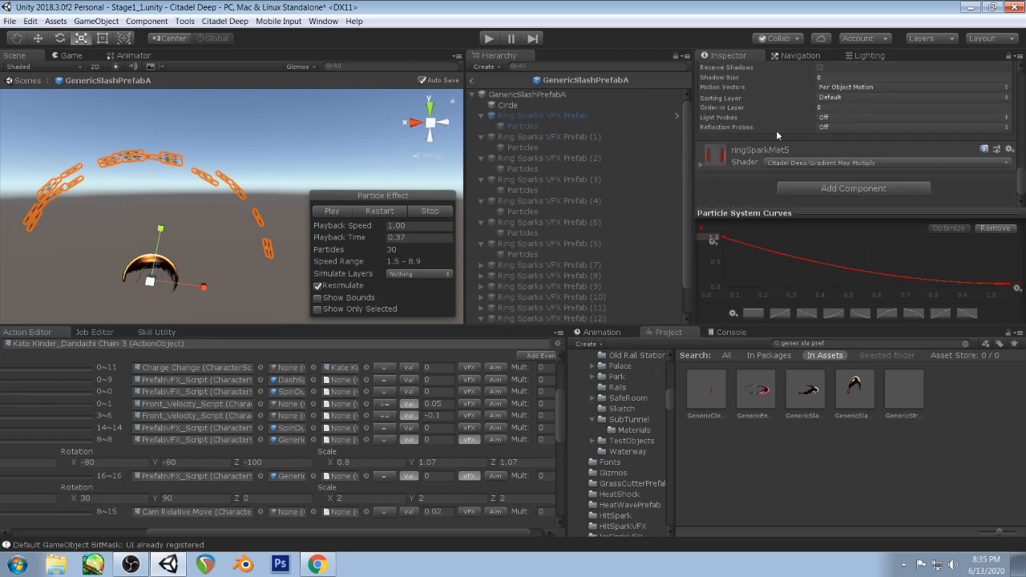
pyautogui.scroll(4, 776, 130)
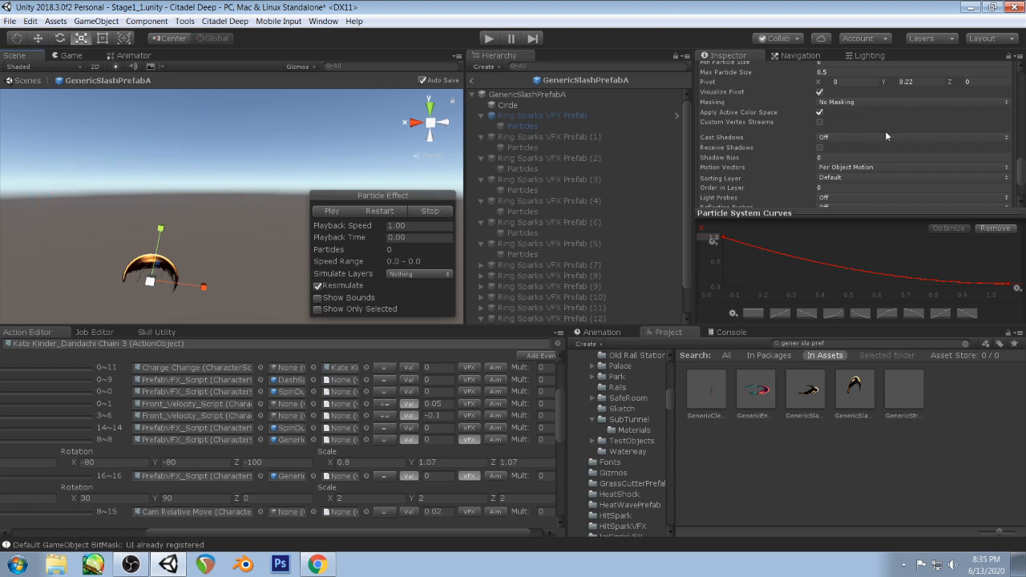
pyautogui.scroll(8, 885, 130)
pyautogui.scroll(5, 782, 110)
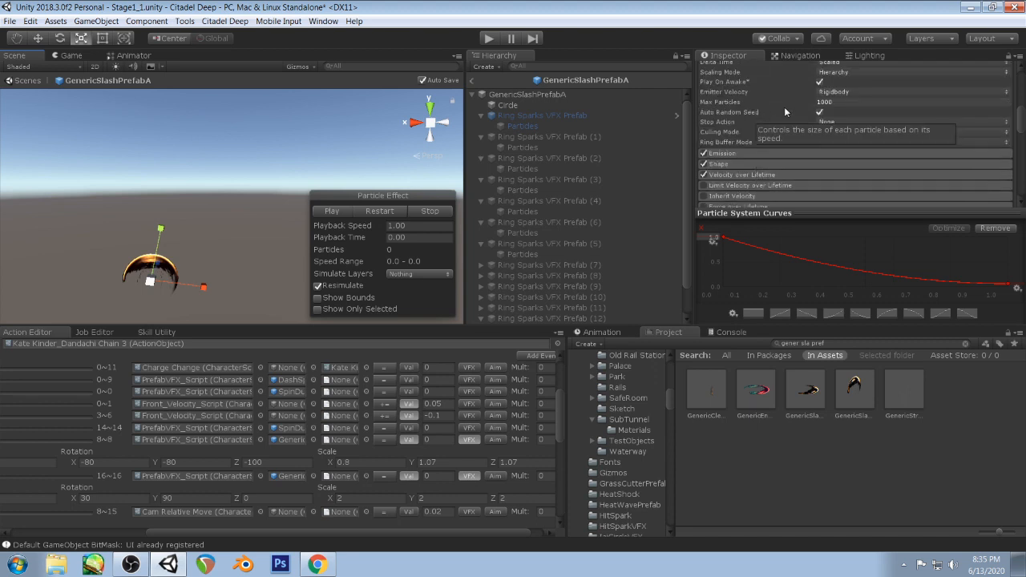
pyautogui.scroll(5, 785, 106)
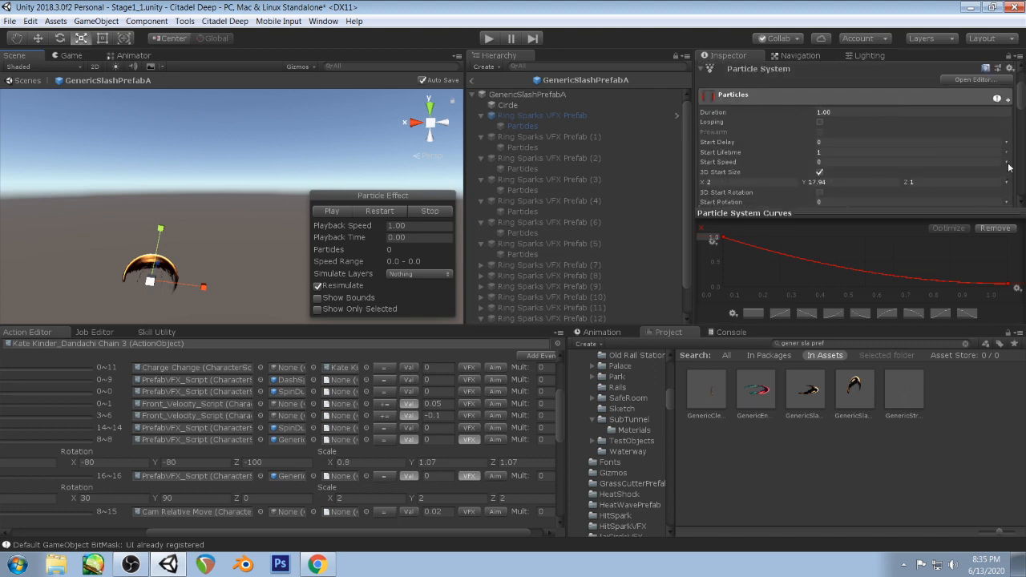
pyautogui.click(1009, 185)
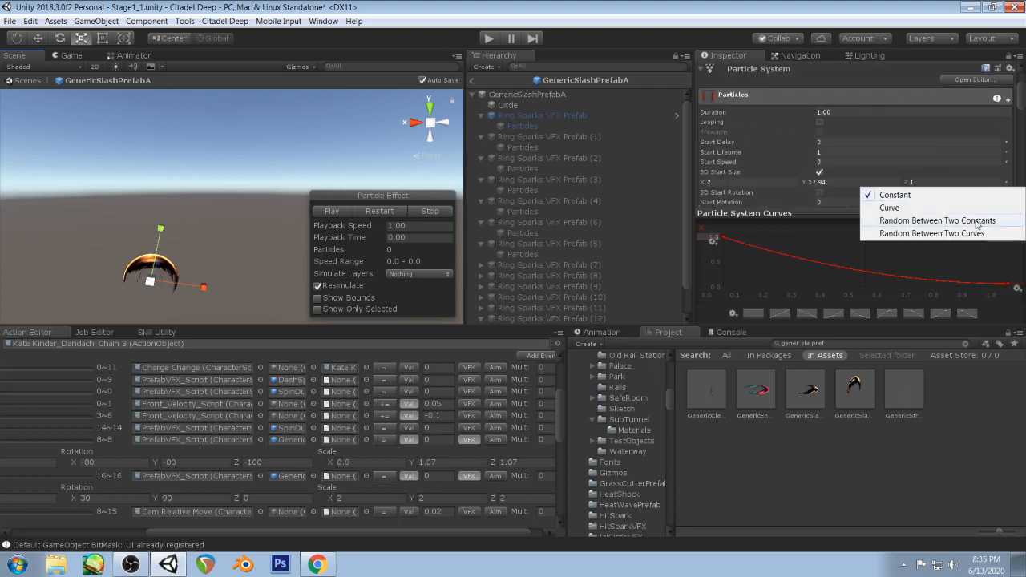
pyautogui.click(978, 228)
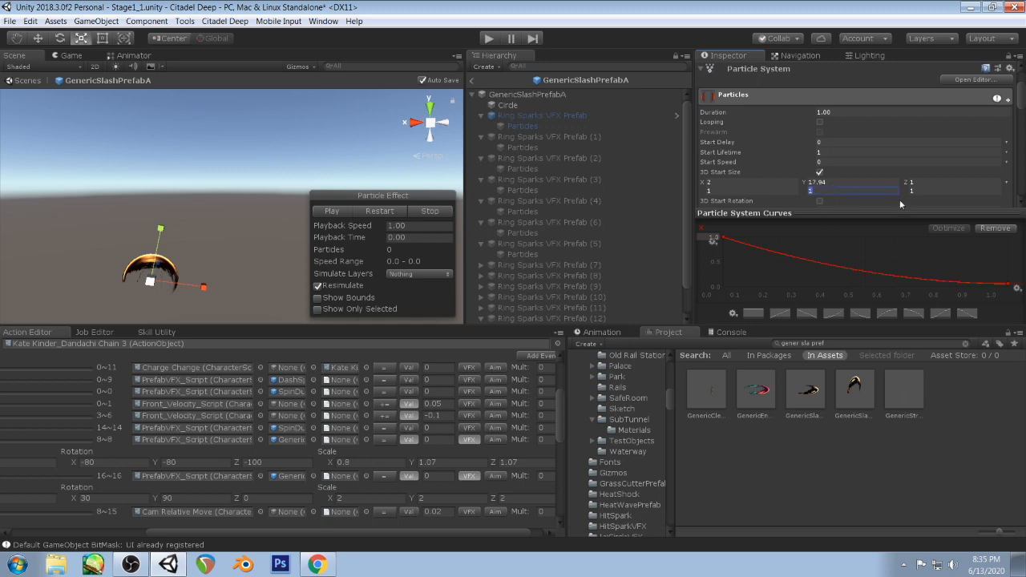
pyautogui.write('20')
pyautogui.write('5')
pyautogui.write('10')
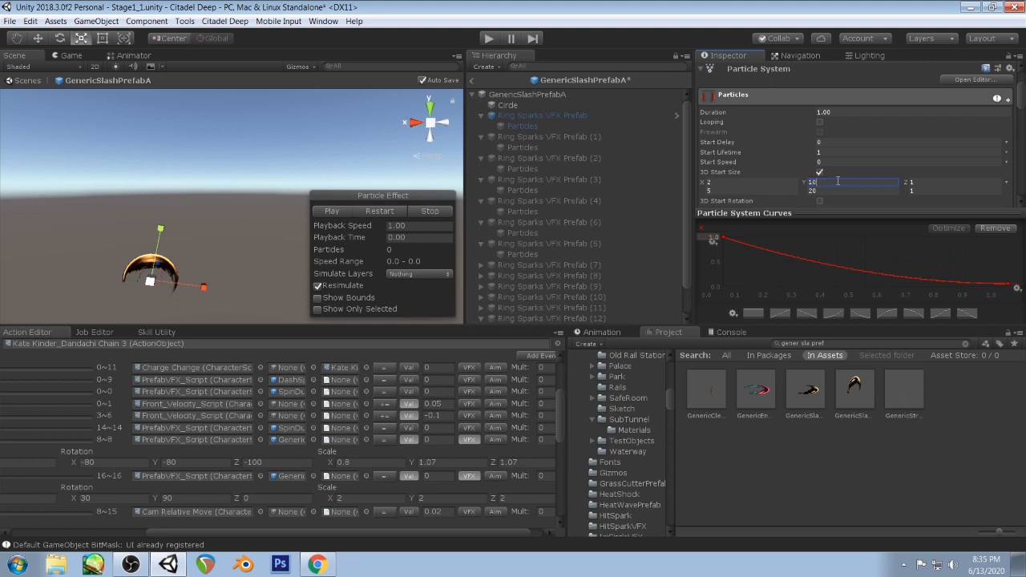
# - Preview the particles, lower the minimum start size Y to 5 and playtest the slash in the game
pyautogui.click(343, 213)
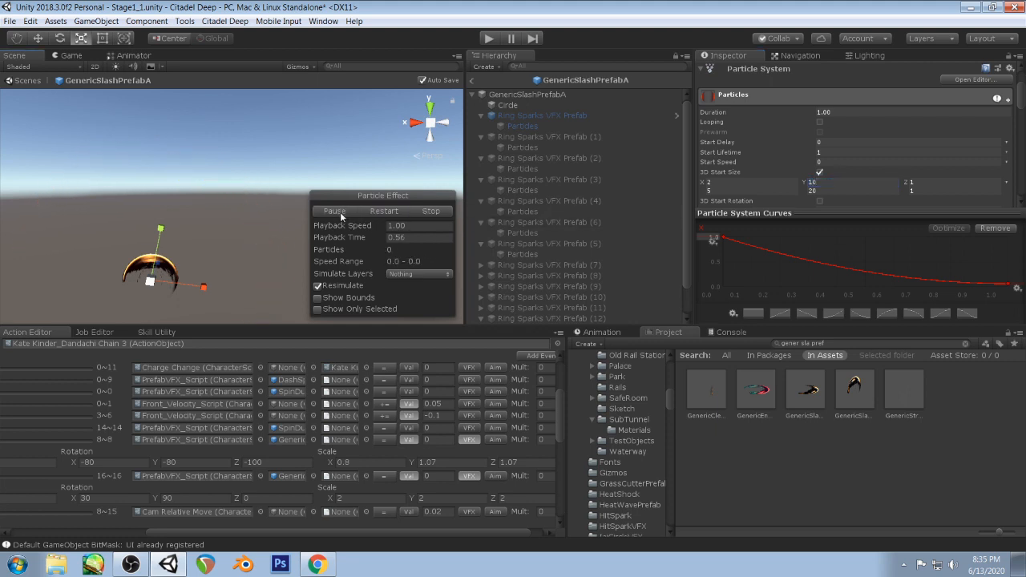
pyautogui.click(342, 213)
pyautogui.click(833, 185)
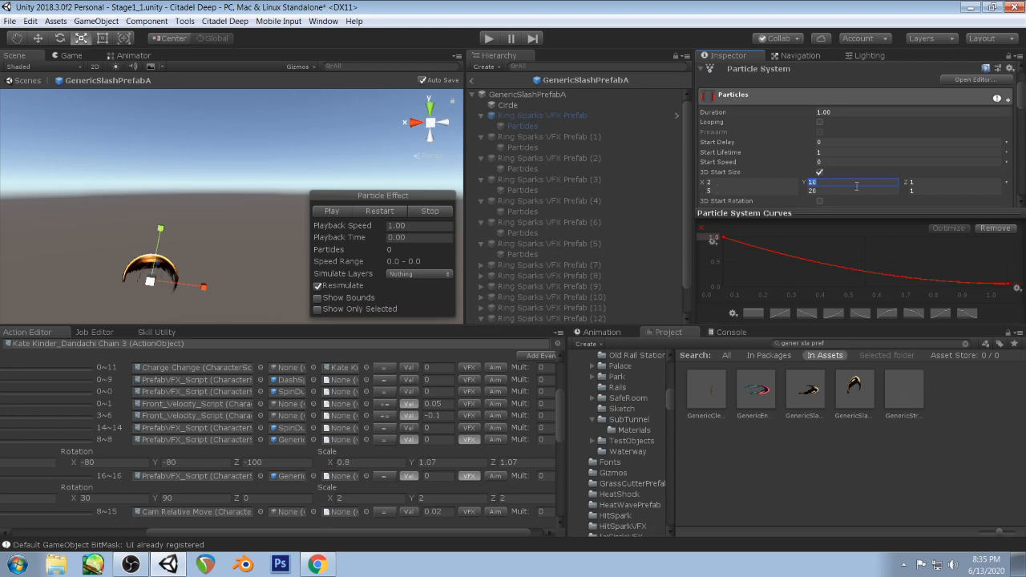
pyautogui.write('5')
pyautogui.click(337, 212)
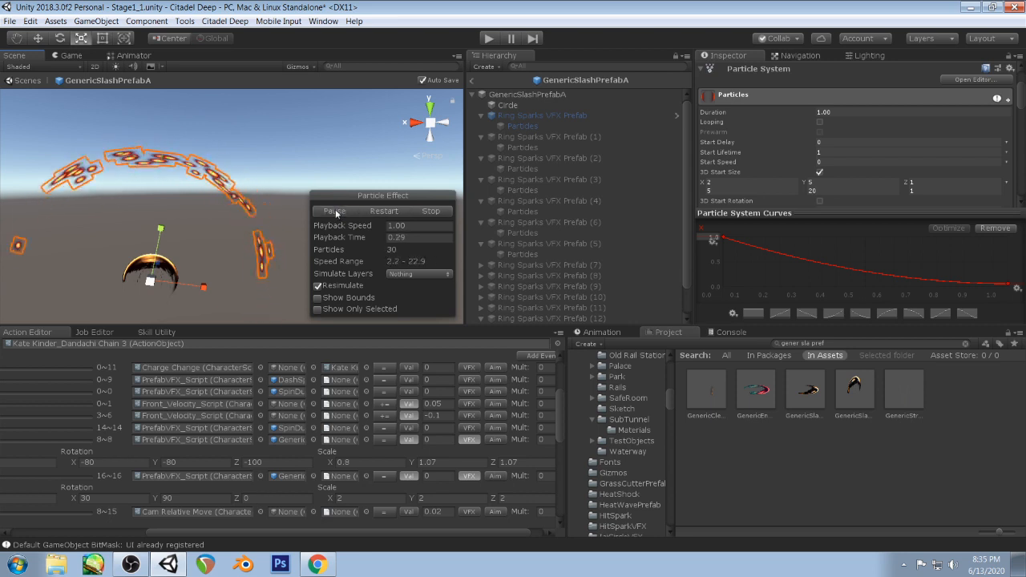
pyautogui.click(488, 39)
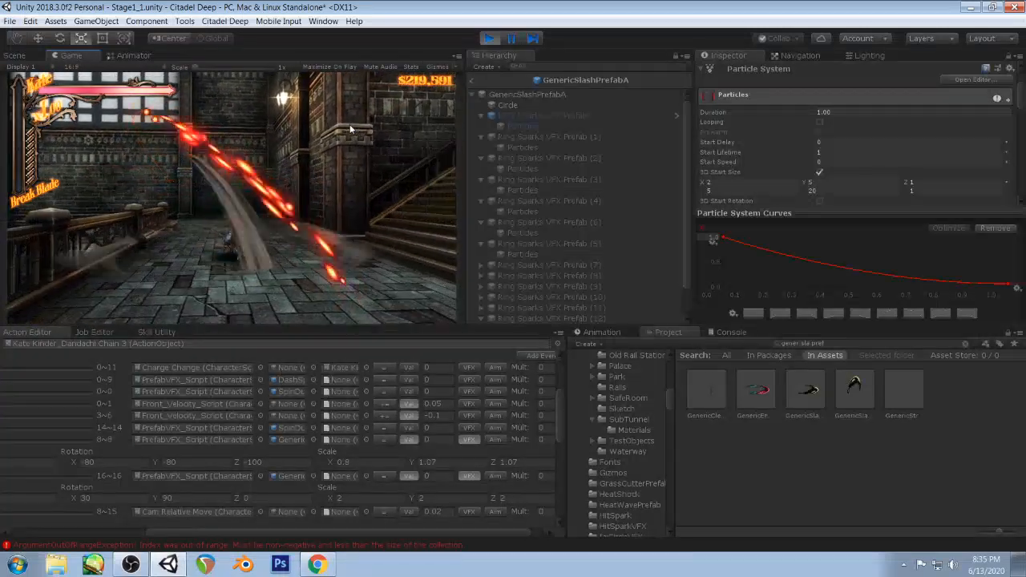
# - Examine the ring spark material's color and cutoff settings, along with the particle system's modules
pyautogui.scroll(-10, 868, 152)
pyautogui.scroll(-5, 870, 152)
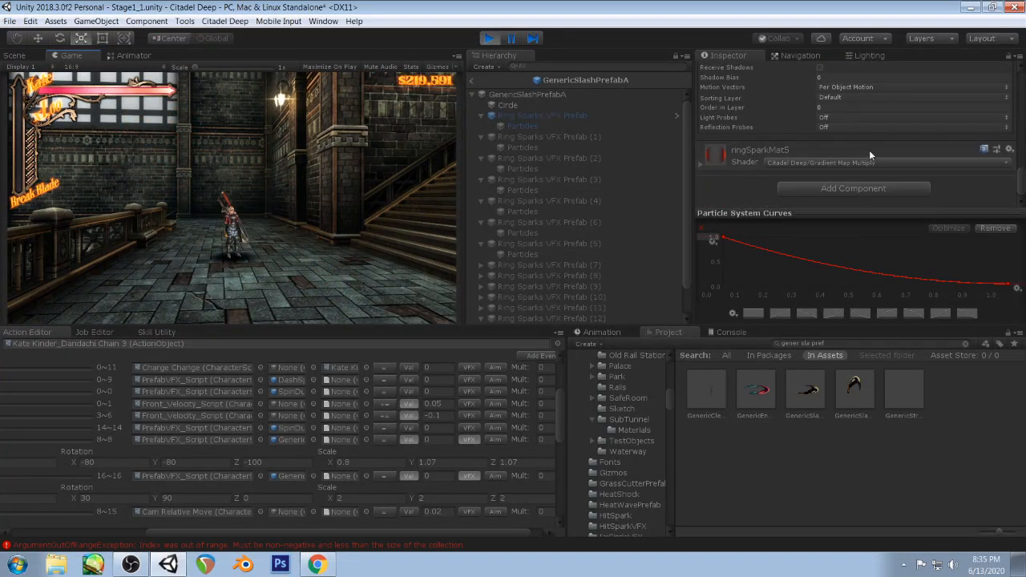
pyautogui.click(700, 163)
pyautogui.scroll(-3, 959, 135)
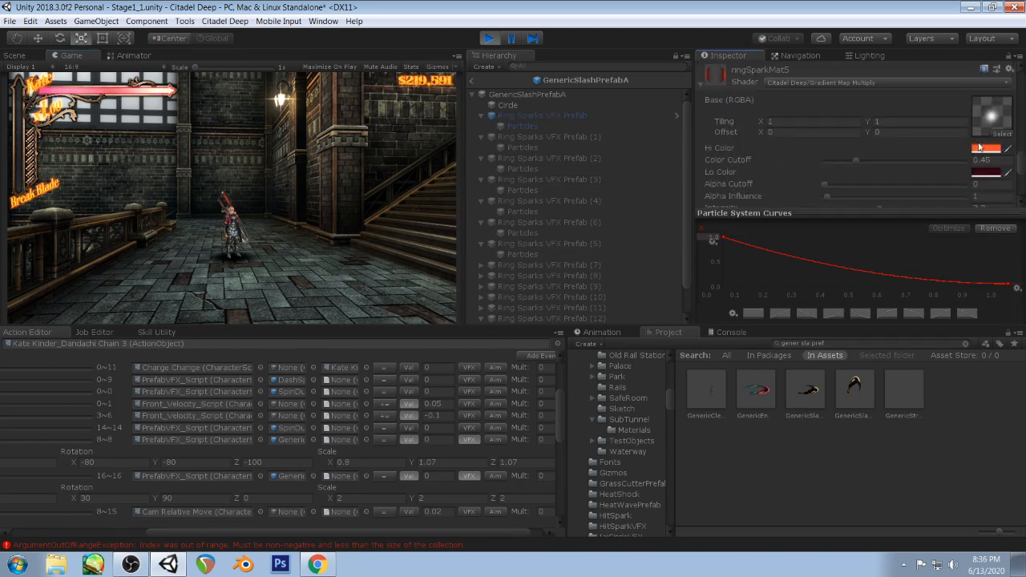
pyautogui.scroll(8, 946, 148)
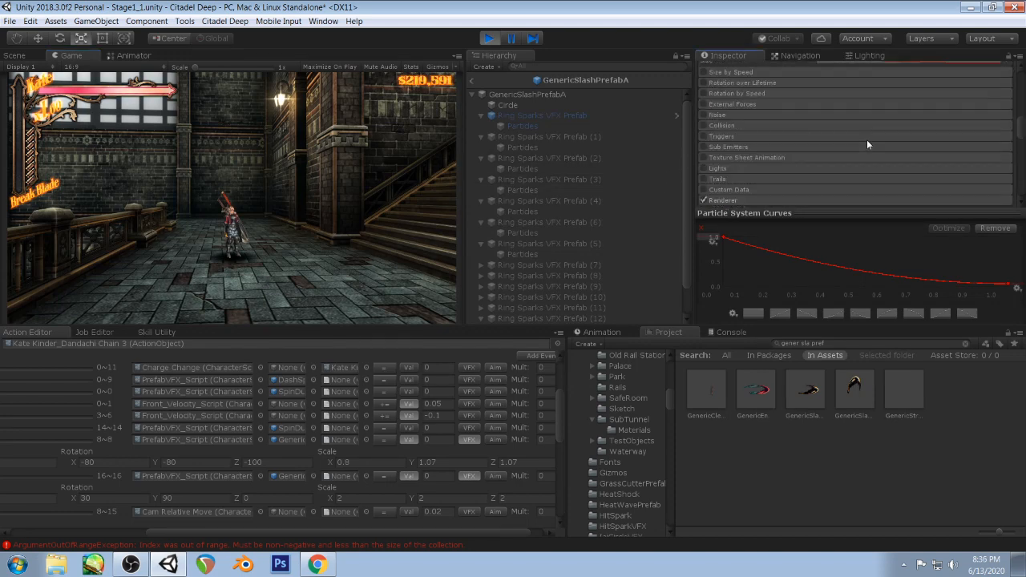
pyautogui.scroll(-8, 867, 139)
pyautogui.scroll(-3, 917, 128)
pyautogui.scroll(3, 938, 140)
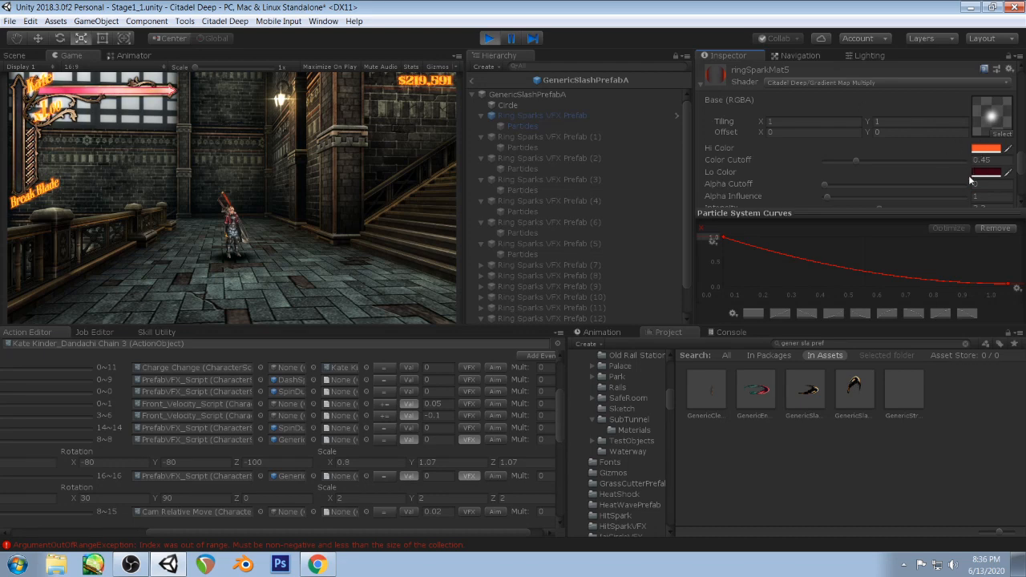
pyautogui.scroll(2, 838, 136)
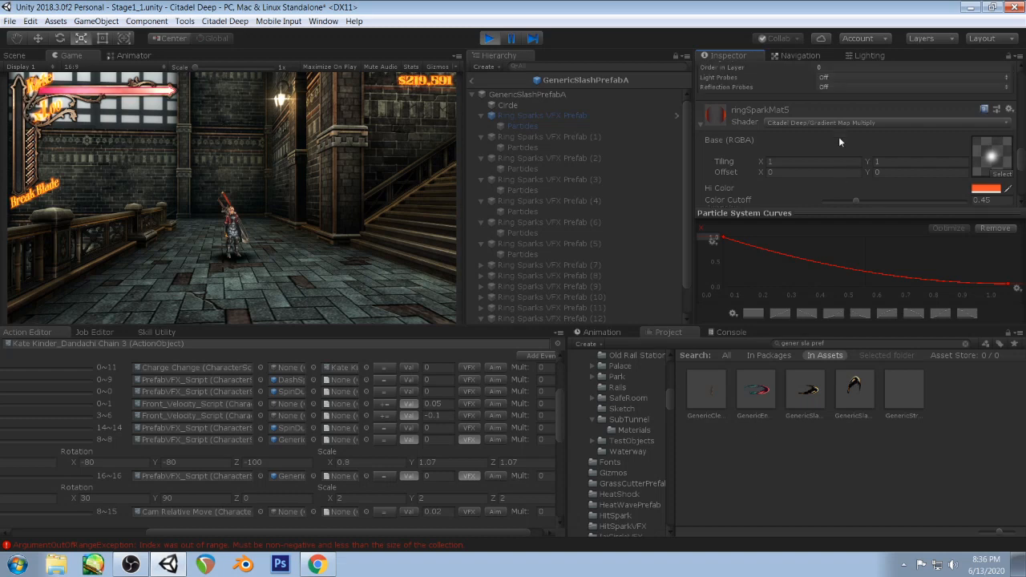
pyautogui.scroll(6, 871, 132)
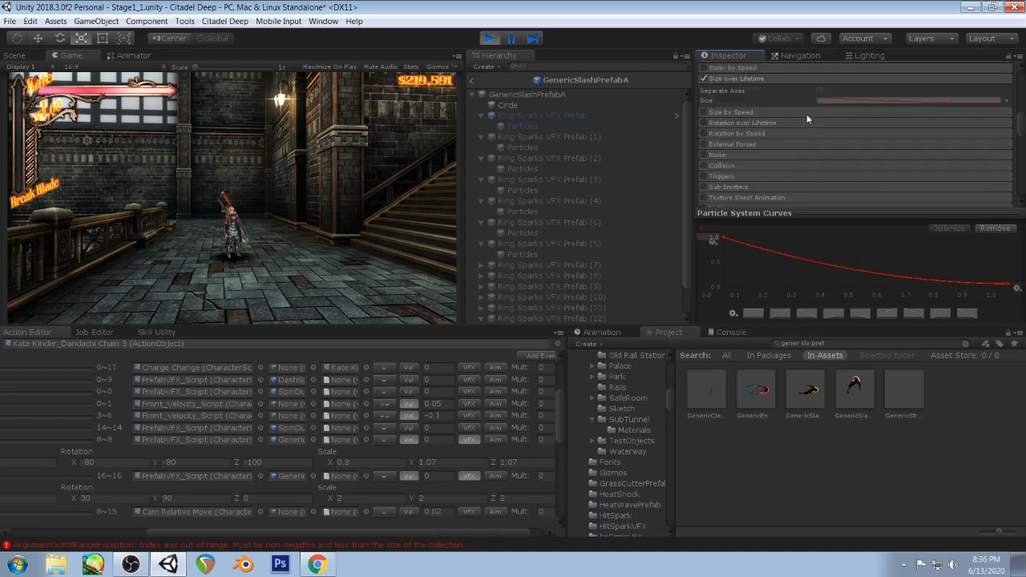
pyautogui.scroll(3, 774, 114)
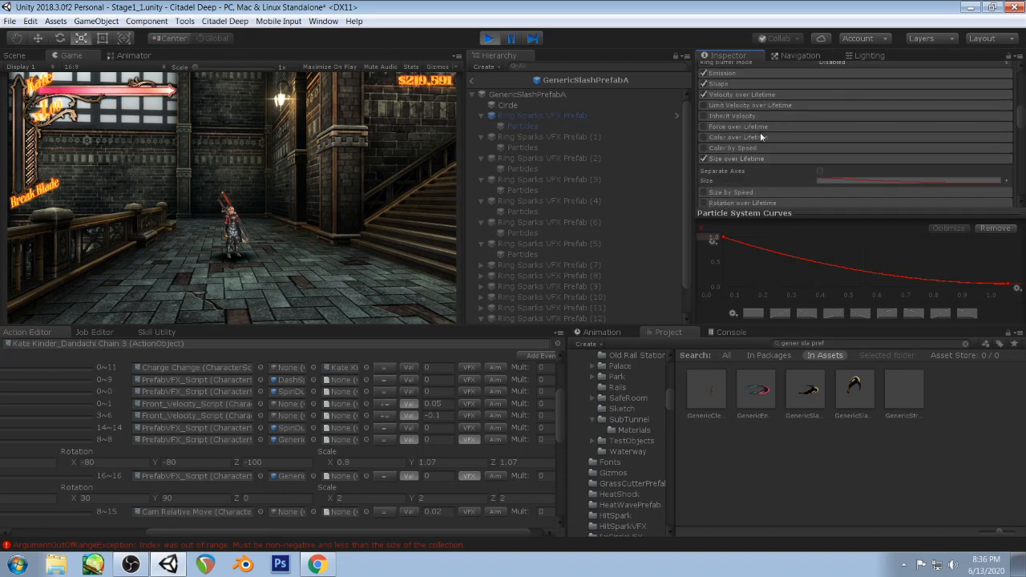
# - Enable Color over Lifetime on the particles, set the gradient's alpha to 0 at both ends, and test the slash in the game
pyautogui.click(761, 137)
pyautogui.click(830, 151)
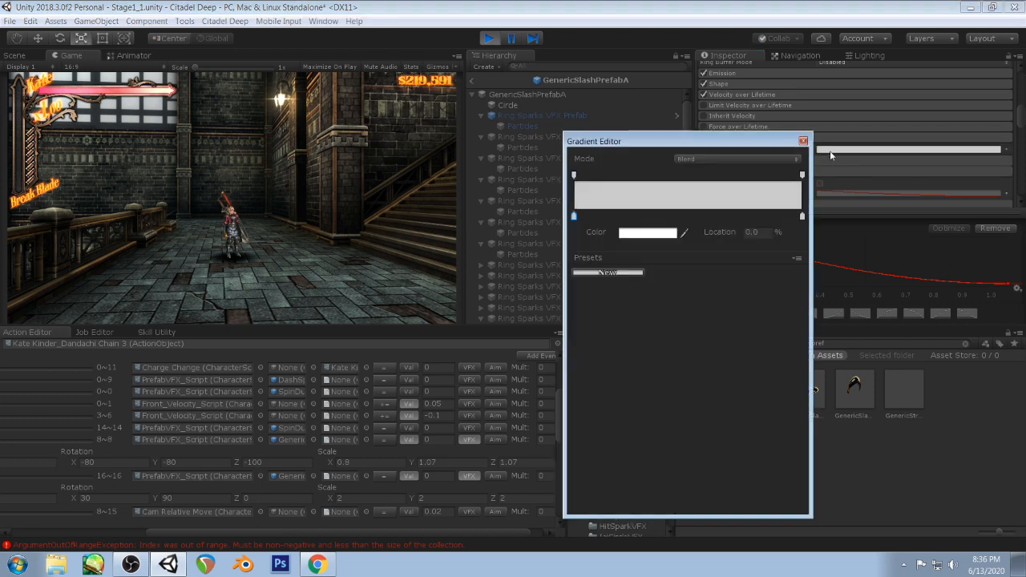
pyautogui.moveTo(661, 233); pyautogui.dragTo(596, 234)
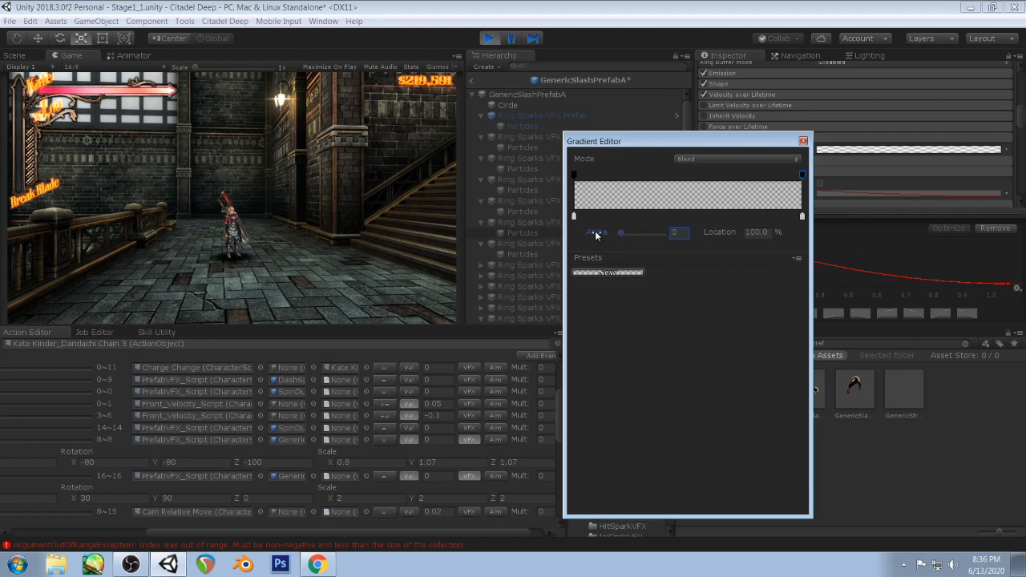
pyautogui.click(264, 174)
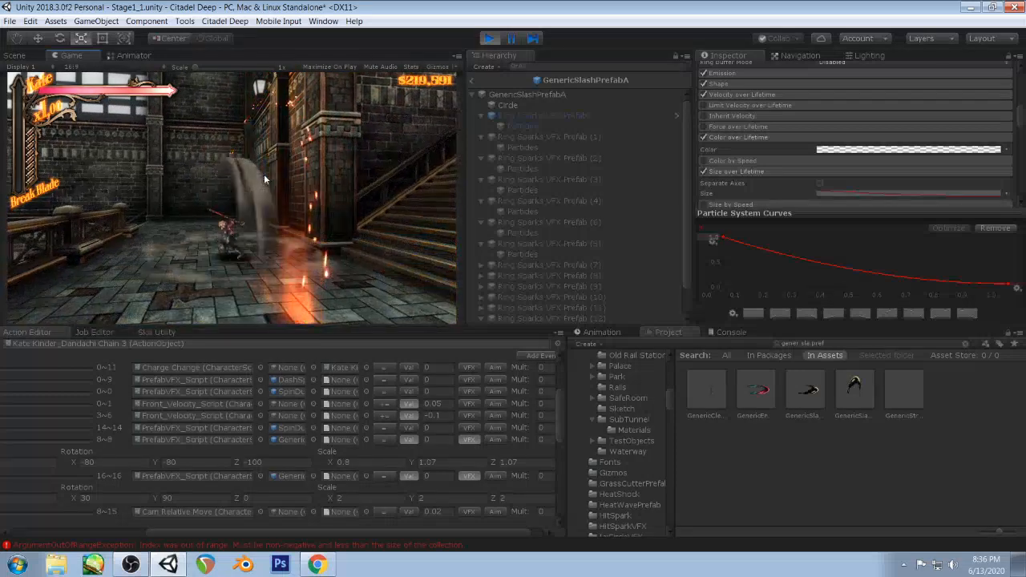
# - Add an orange colour key just before the middle of the Color over Lifetime gradient
pyautogui.click(873, 150)
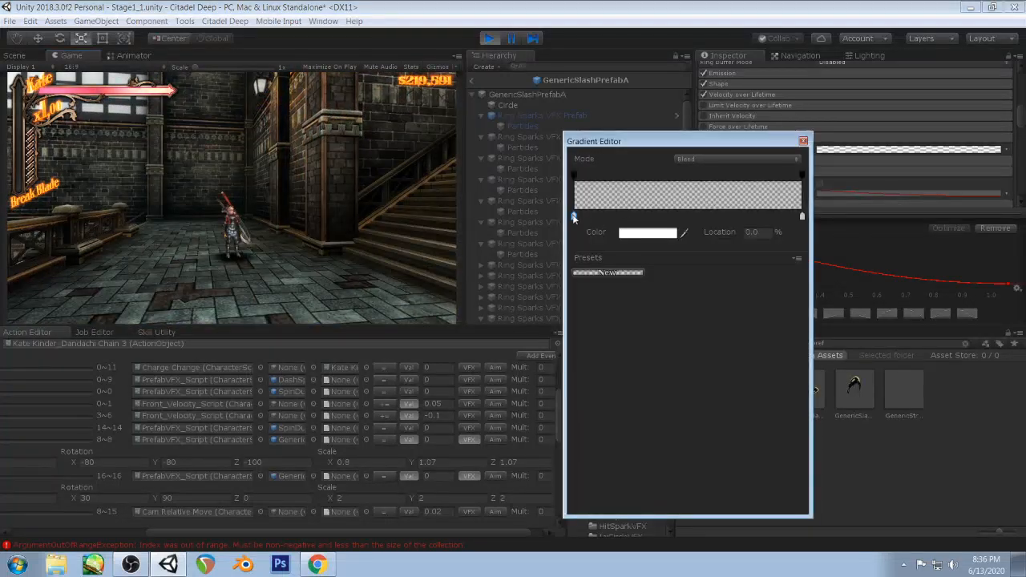
pyautogui.click(653, 232)
pyautogui.click(593, 140)
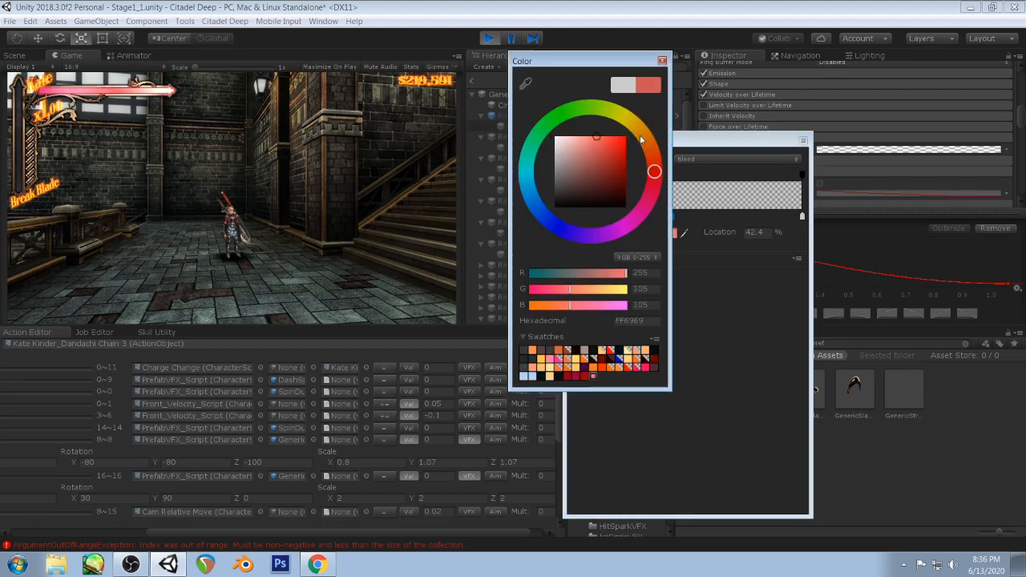
pyautogui.moveTo(641, 140); pyautogui.dragTo(648, 146)
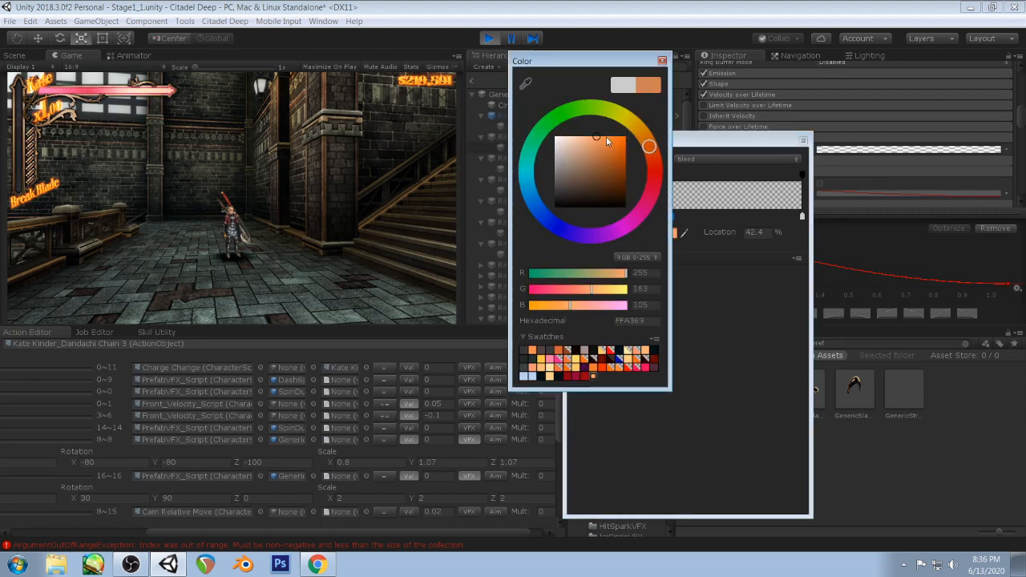
pyautogui.click(607, 140)
pyautogui.click(661, 62)
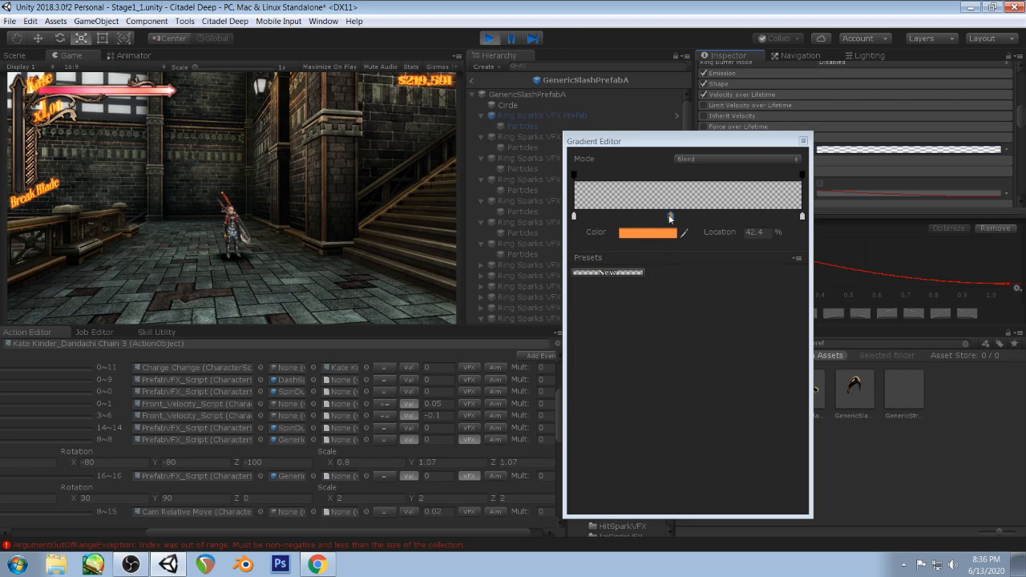
pyautogui.moveTo(669, 214); pyautogui.dragTo(682, 214)
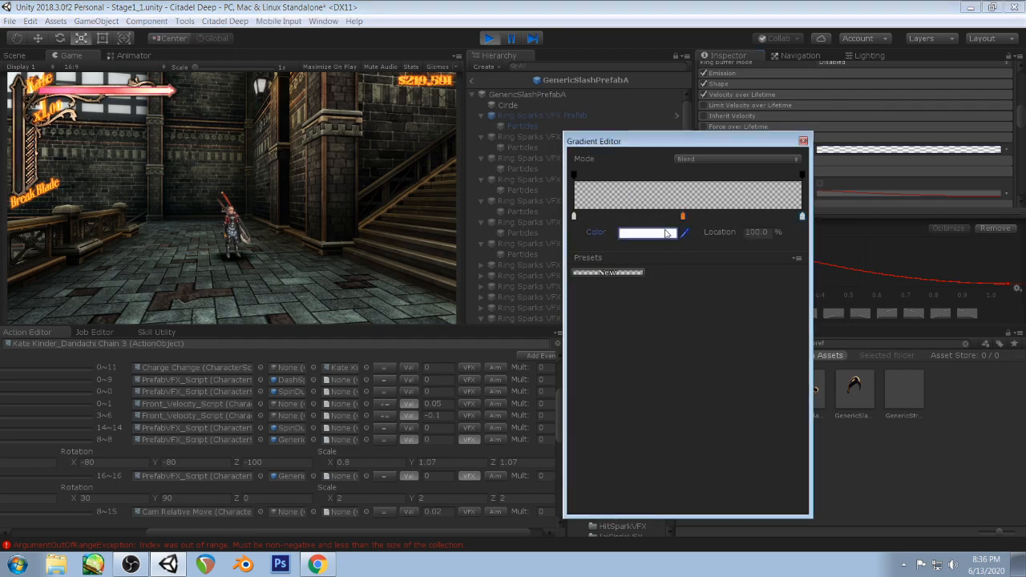
# - Set the gradient's end colour key at 100% to black and close the gradient and colour editors
pyautogui.click(665, 233)
pyautogui.click(661, 62)
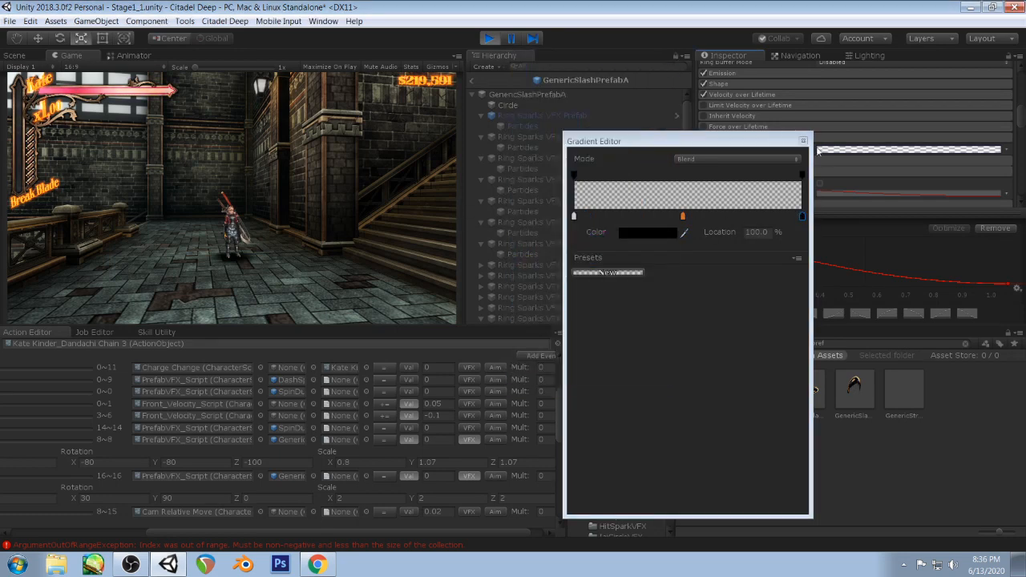
pyautogui.click(802, 141)
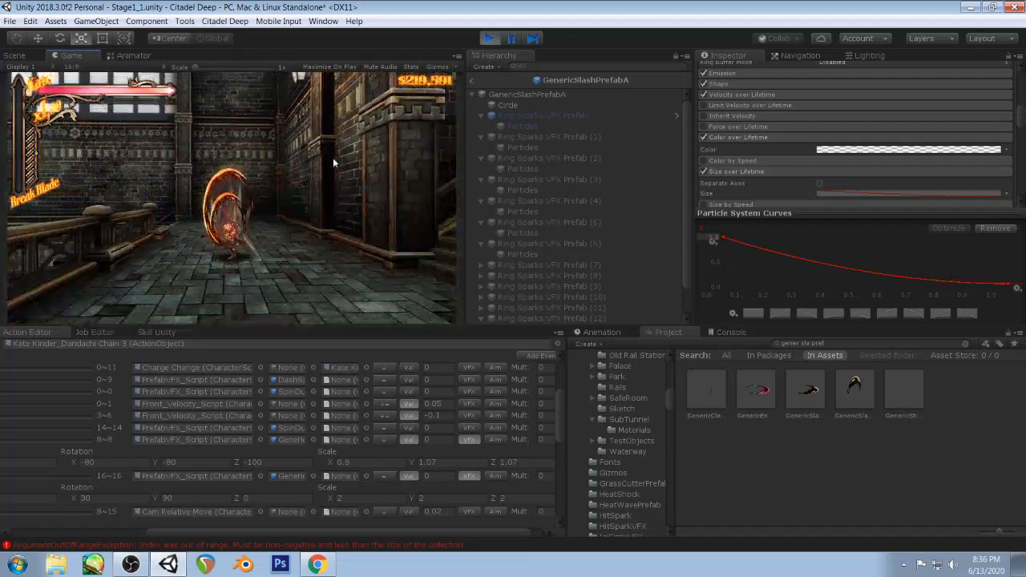
# - Raise the particles' upper Y start size to 40 and on to 80, testing the slash attack in the game
pyautogui.scroll(5, 857, 132)
pyautogui.scroll(3, 862, 130)
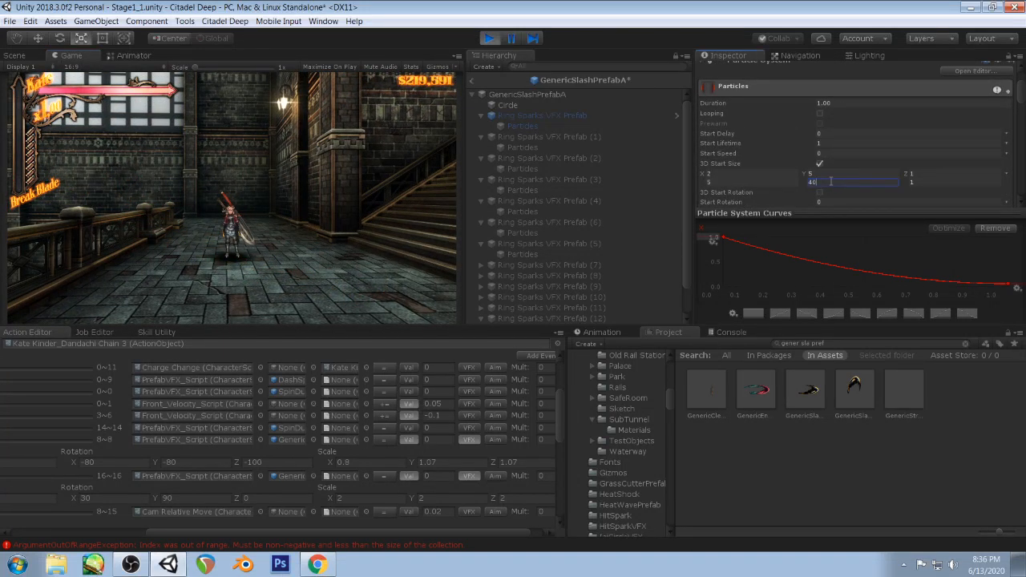
pyautogui.click(221, 211)
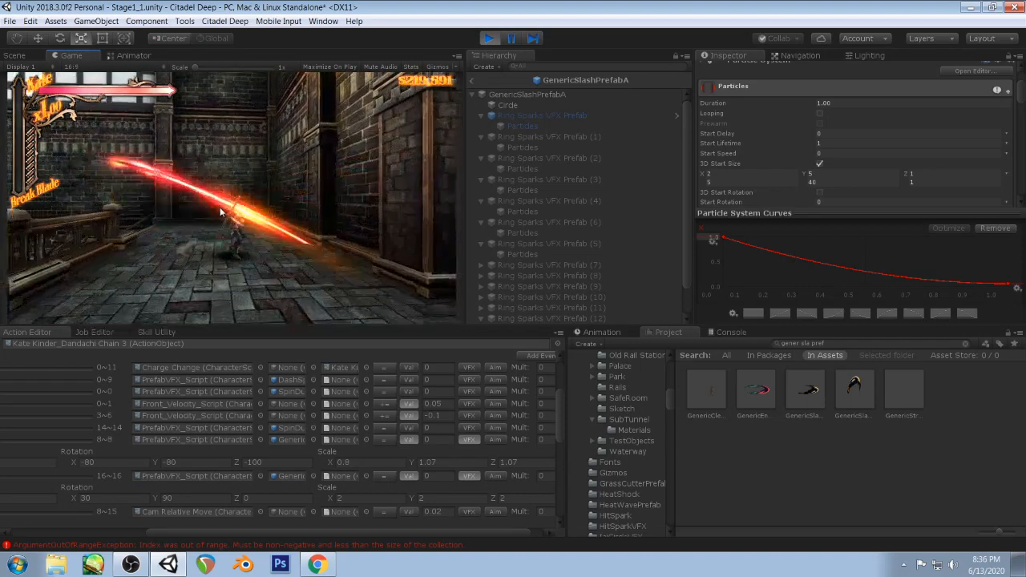
pyautogui.click(221, 211)
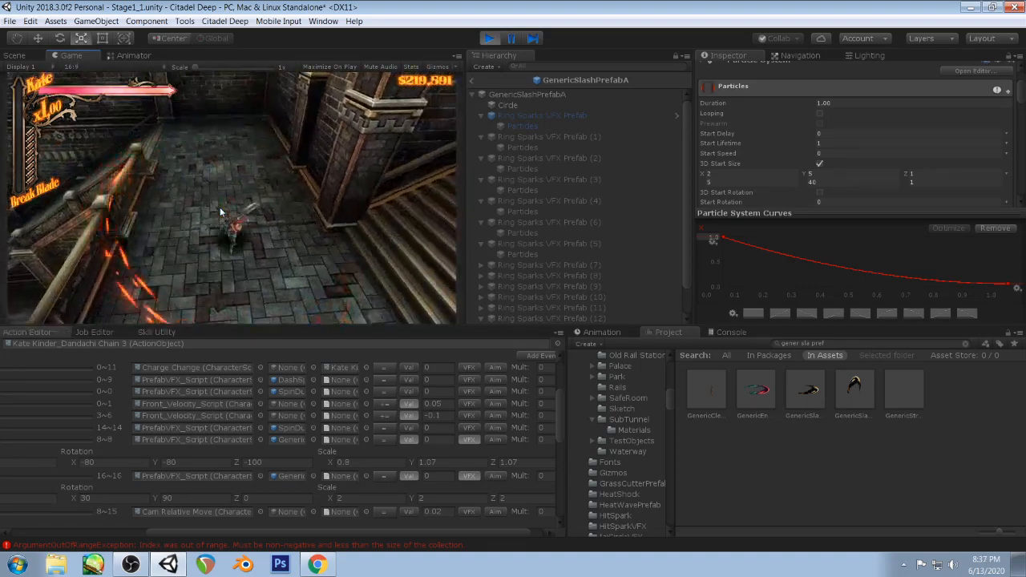
pyautogui.click(220, 211)
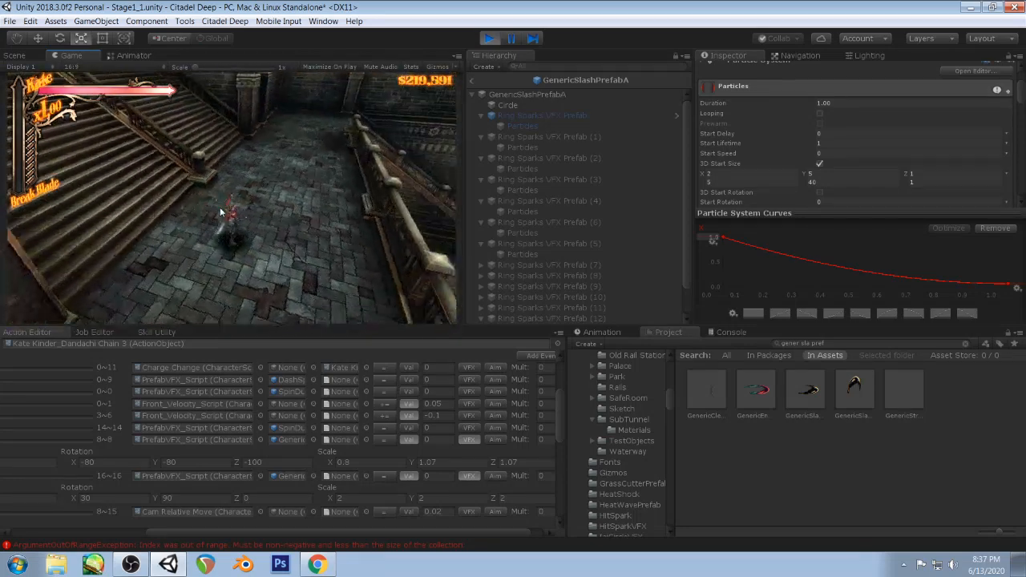
pyautogui.click(220, 210)
pyautogui.click(221, 211)
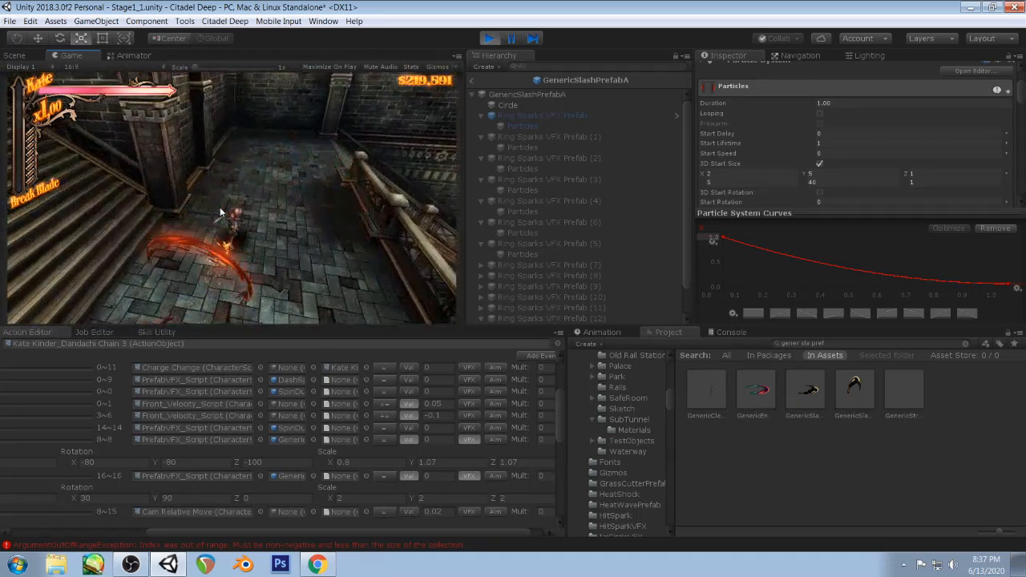
pyautogui.click(221, 211)
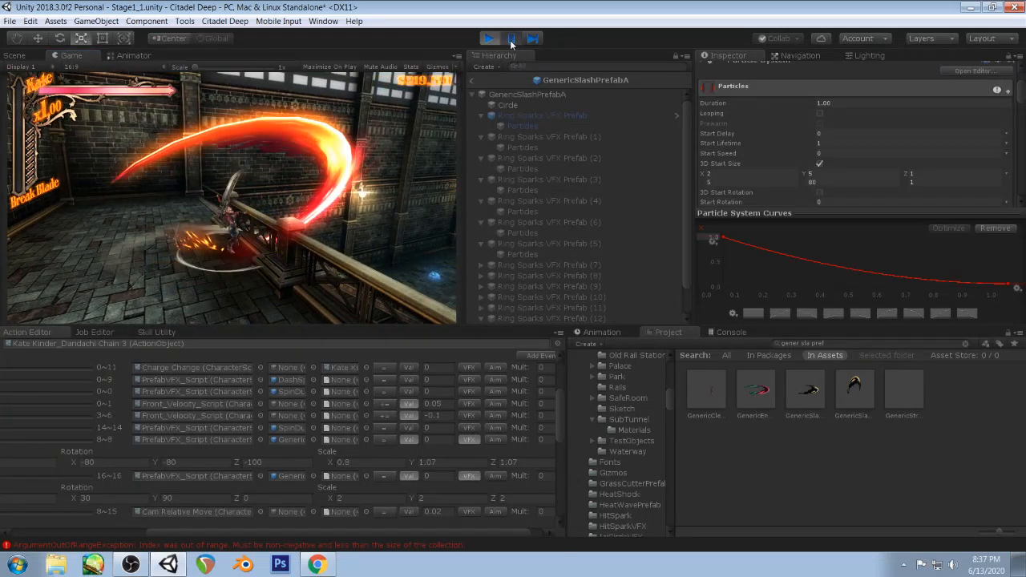
# - Pause the game during the slash and advance frame by frame to examine the sparks
pyautogui.click(510, 40)
pyautogui.click(535, 40)
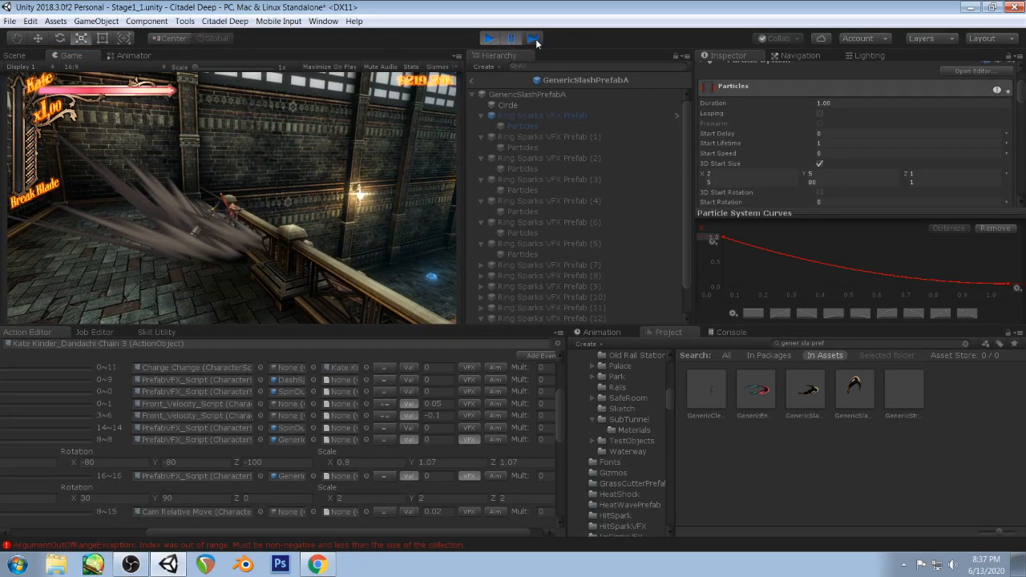
pyautogui.click(535, 39)
pyautogui.click(535, 39)
pyautogui.click(535, 39)
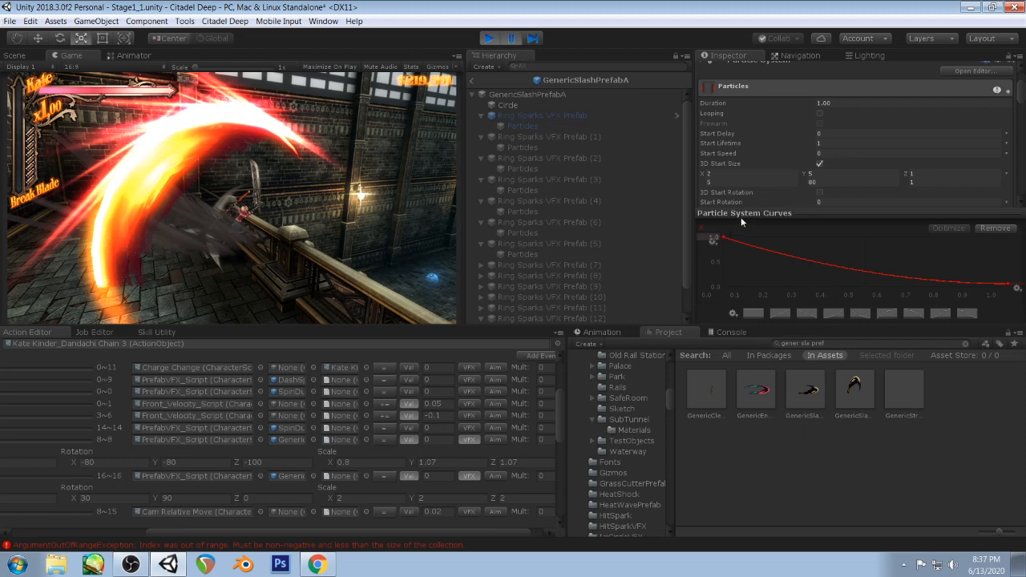
# - Lower the start of the Size over Lifetime curve and add a key at about 0.297, 0.365
pyautogui.moveTo(742, 222)
pyautogui.mouseDown()
pyautogui.moveTo(746, 211)
pyautogui.moveTo(750, 240)
pyautogui.mouseUp()
pyautogui.scroll(-5, 798, 170)
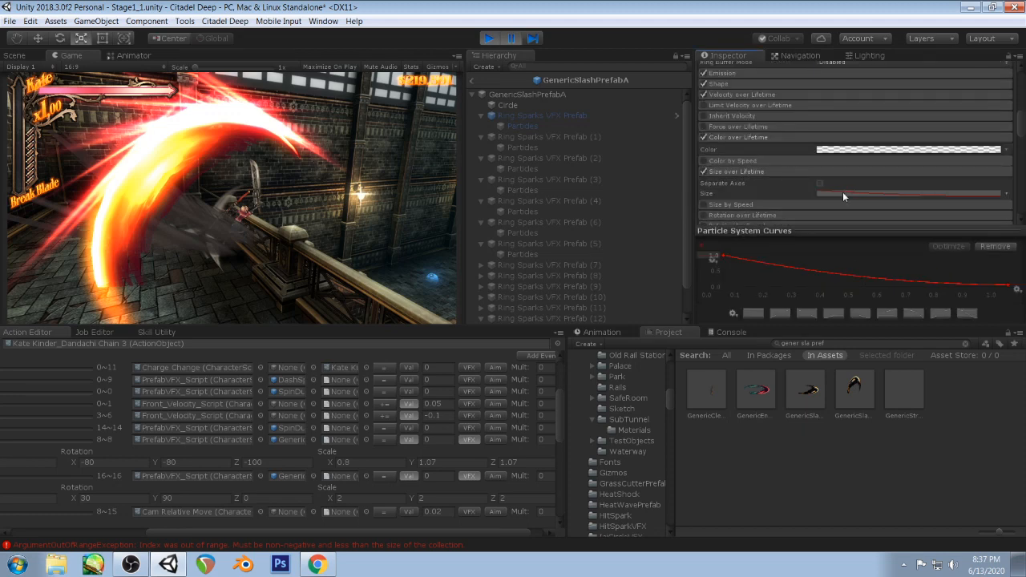
pyautogui.click(830, 191)
pyautogui.moveTo(734, 235); pyautogui.dragTo(718, 157)
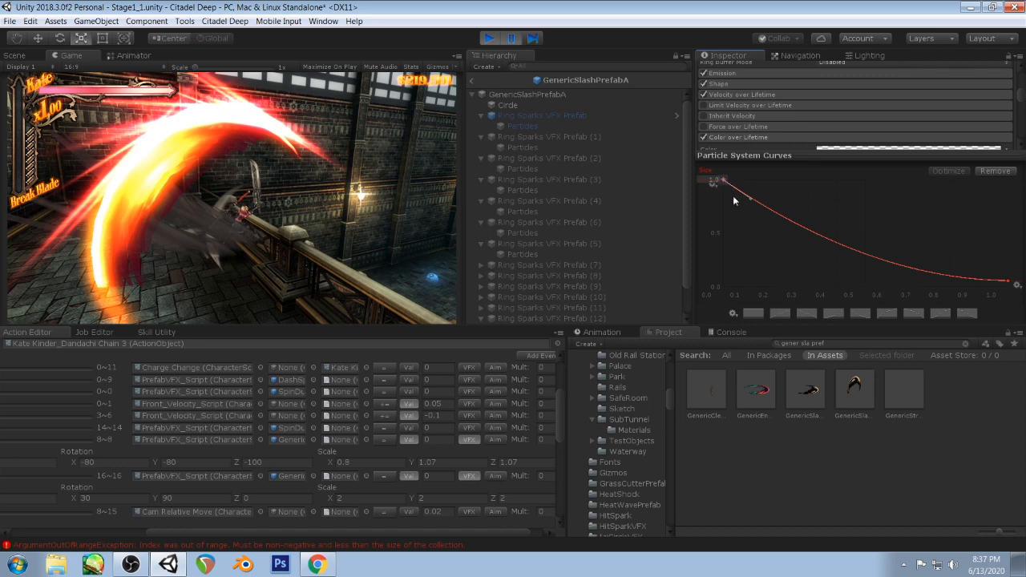
pyautogui.moveTo(724, 184); pyautogui.dragTo(715, 212)
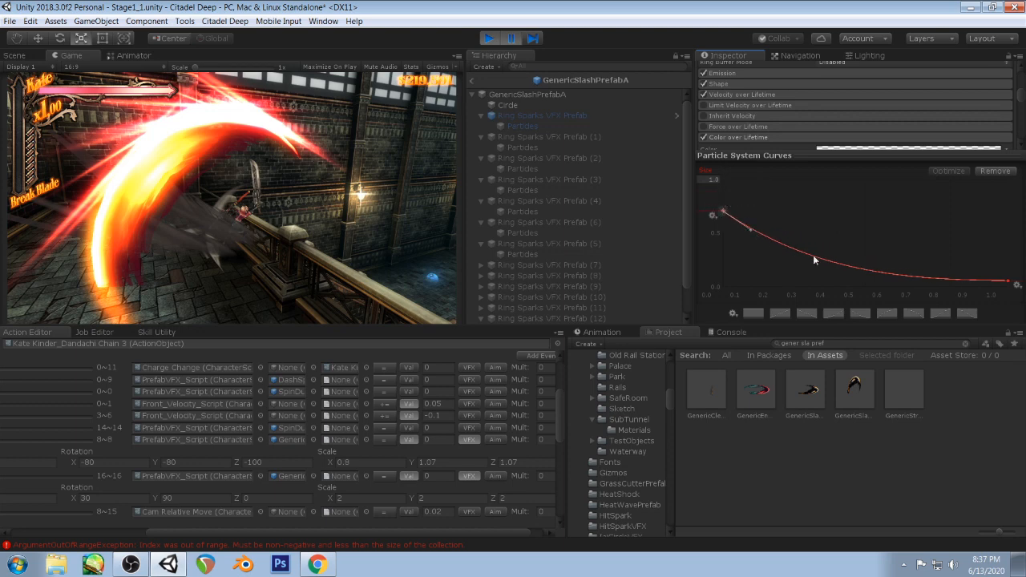
pyautogui.rightClick(816, 256)
pyautogui.moveTo(816, 256); pyautogui.dragTo(805, 247)
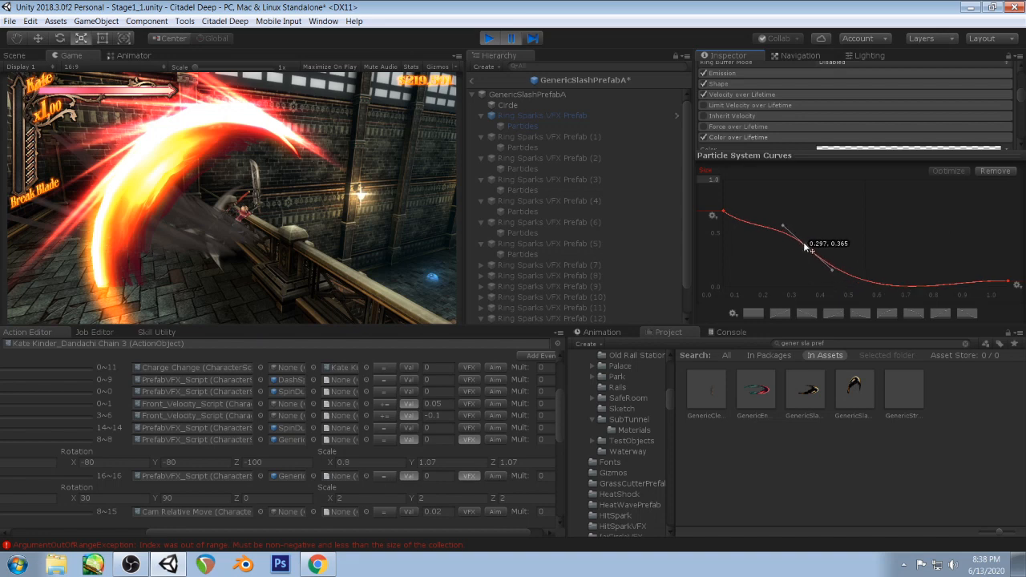
# - Lower the size curve's start and added key into a gentle decline, and resume the paused game
pyautogui.click(725, 214)
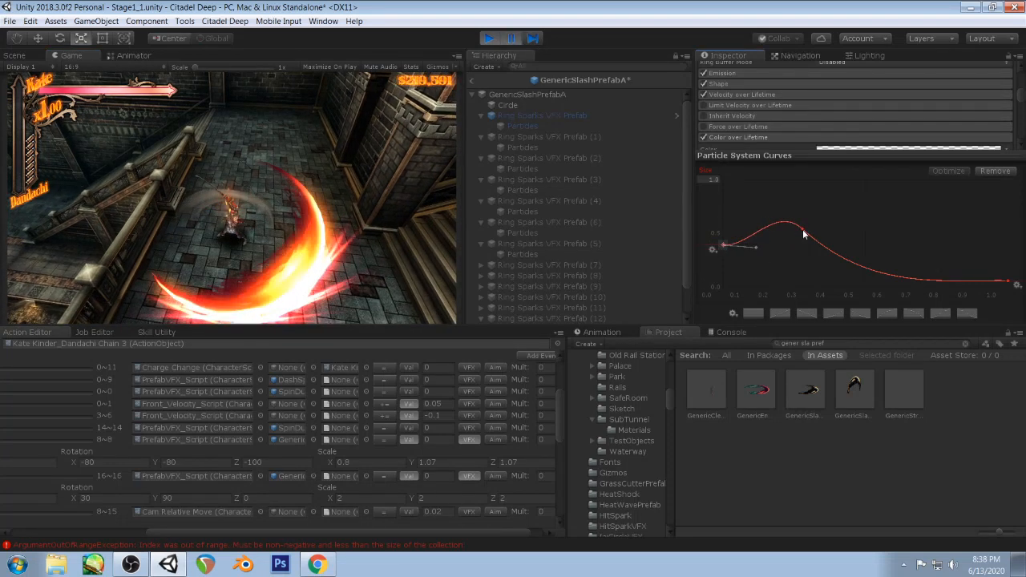
pyautogui.moveTo(803, 230); pyautogui.dragTo(799, 240)
pyautogui.moveTo(823, 277); pyautogui.dragTo(792, 252)
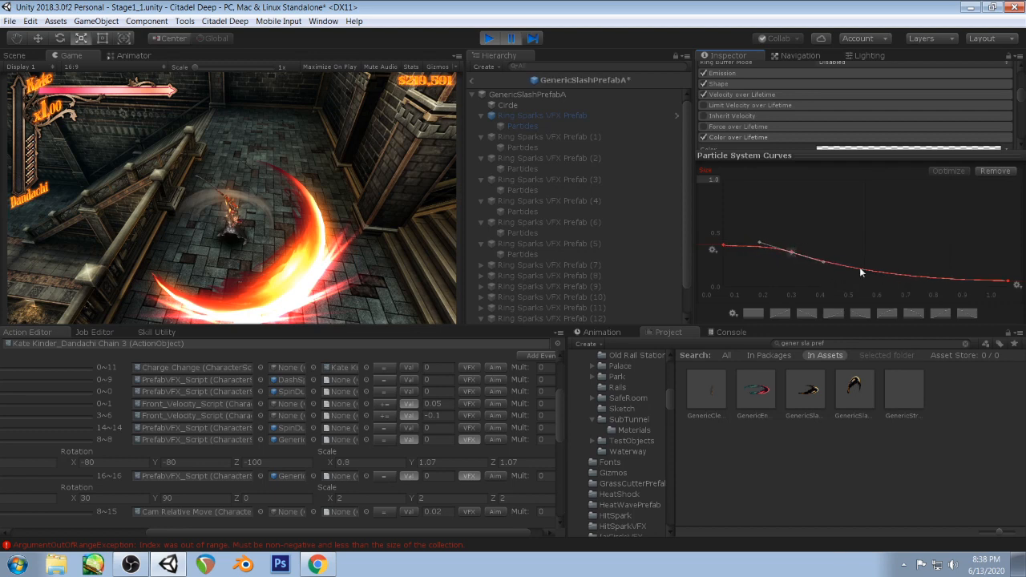
pyautogui.click(511, 39)
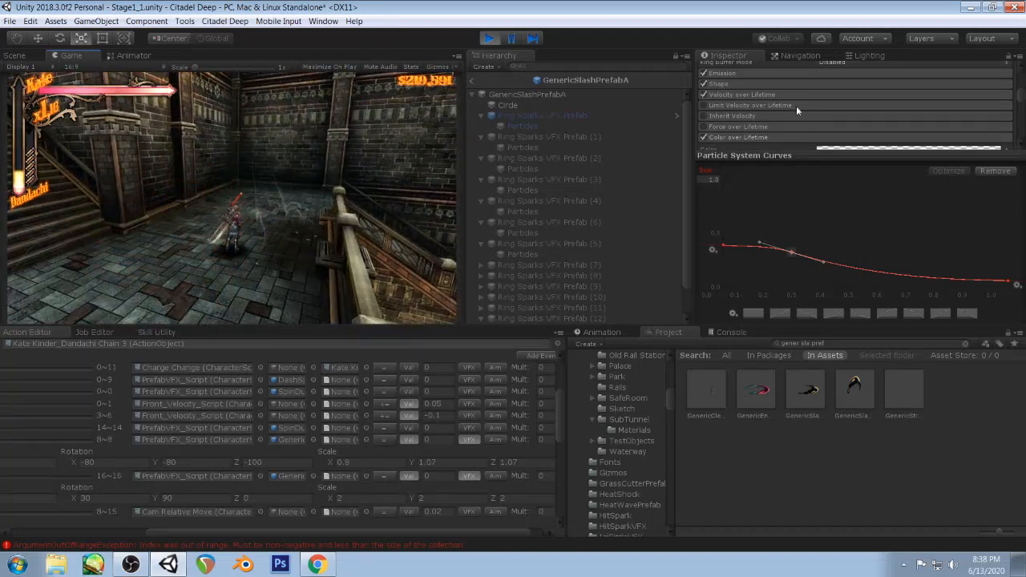
# - Assign the jagged ringSpark texture, found with "ring sp", as the base texture of ringSparkMat5 and test the slash in the game
pyautogui.moveTo(790, 153); pyautogui.dragTo(790, 186)
pyautogui.scroll(-10, 908, 140)
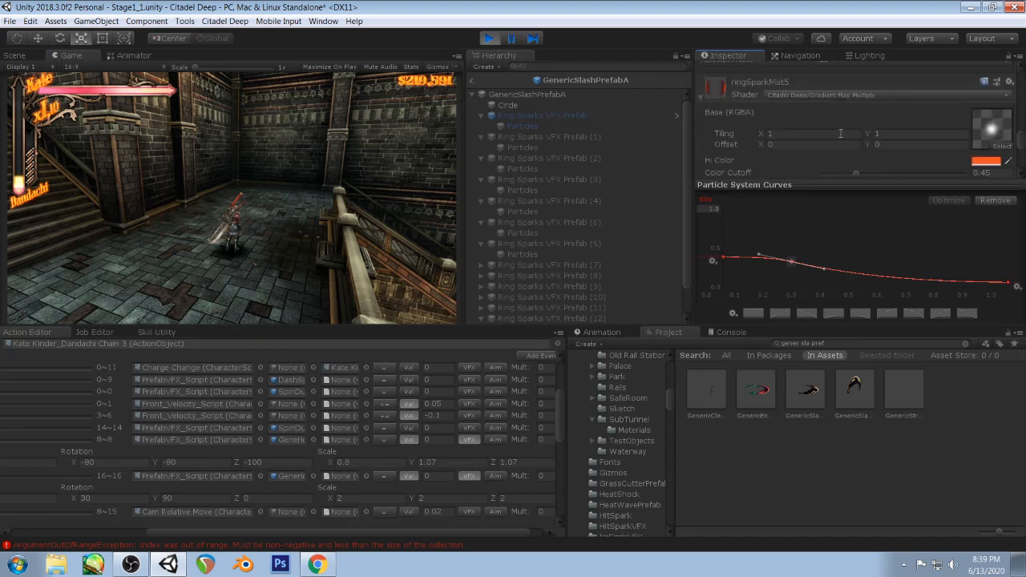
pyautogui.scroll(3, 908, 128)
pyautogui.click(1002, 146)
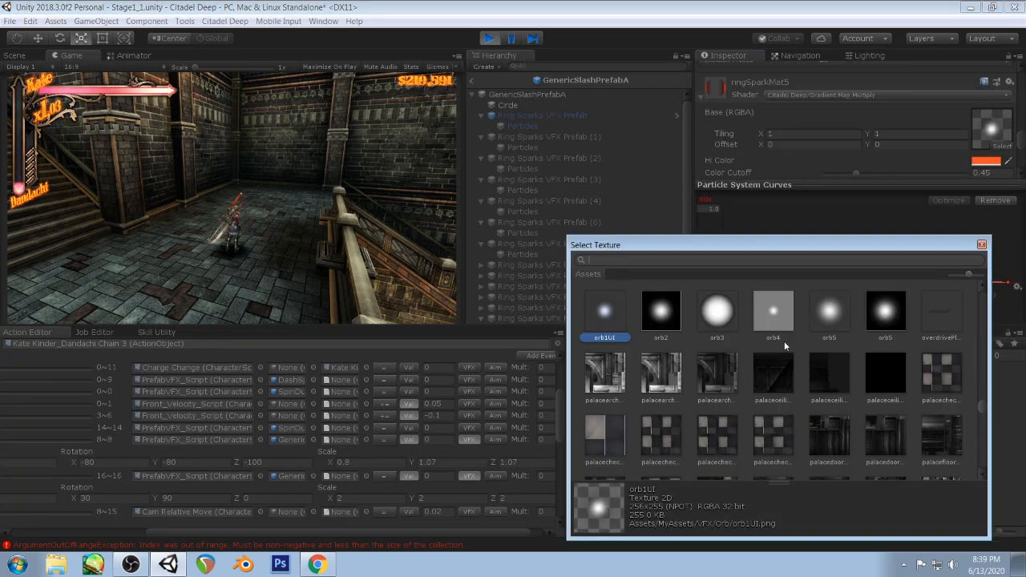
pyautogui.write('ring sp')
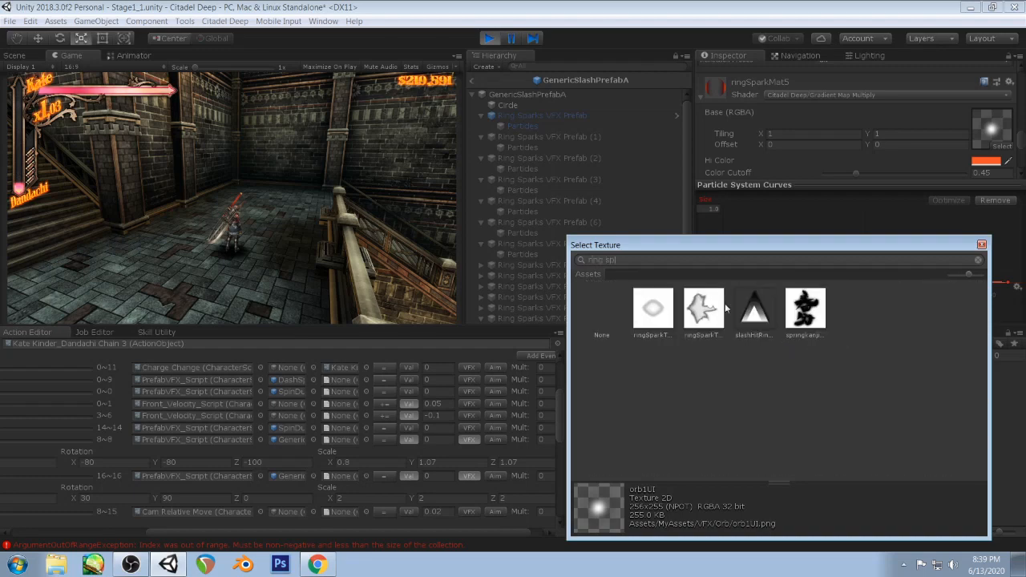
pyautogui.doubleClick(704, 307)
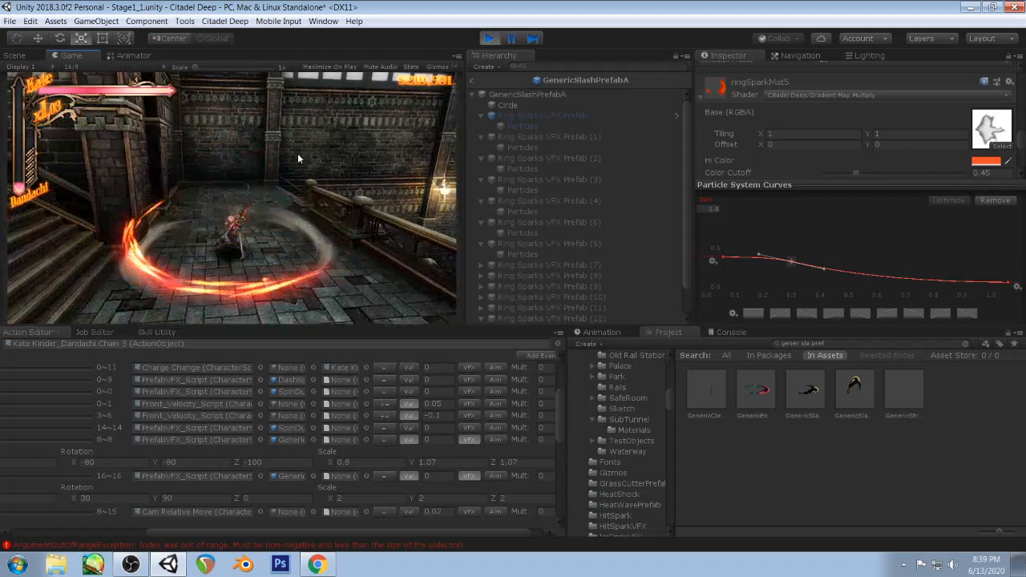
pyautogui.click(231, 209)
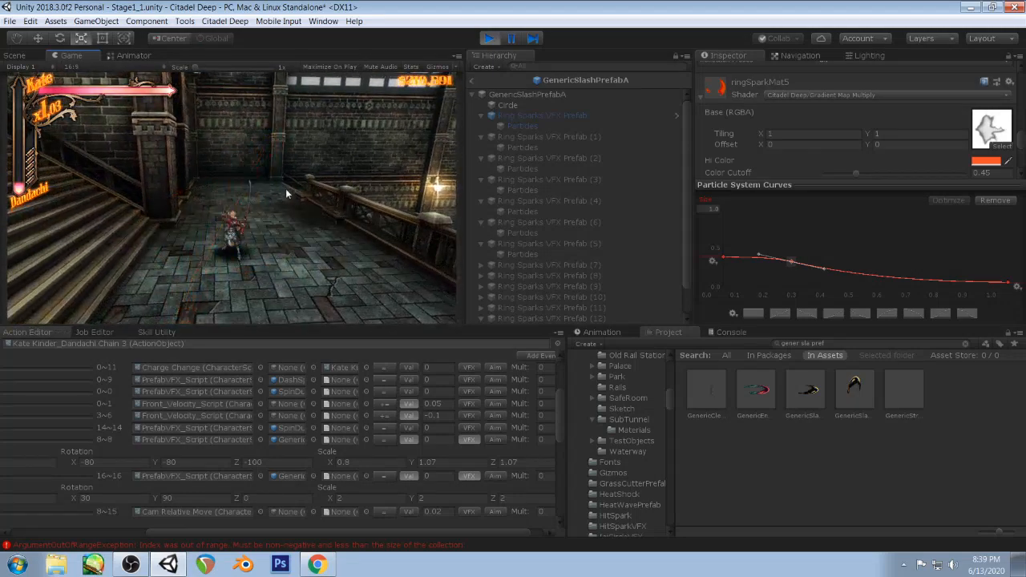
pyautogui.click(353, 167)
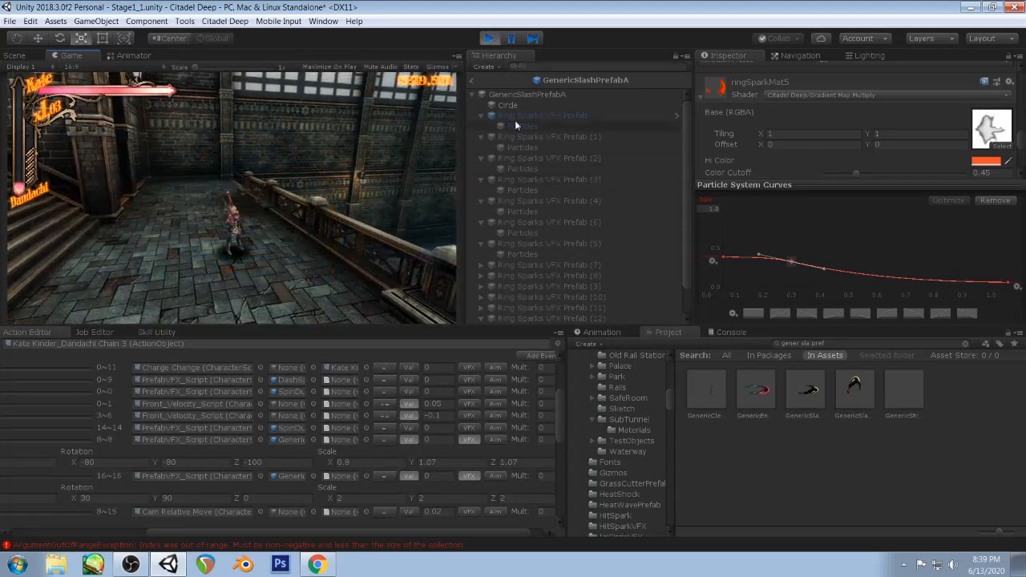
# - Deactivate the Particles object under Tutorial Ring Sparks and test the slash in the game without it
pyautogui.scroll(-2, 561, 273)
pyautogui.click(523, 320)
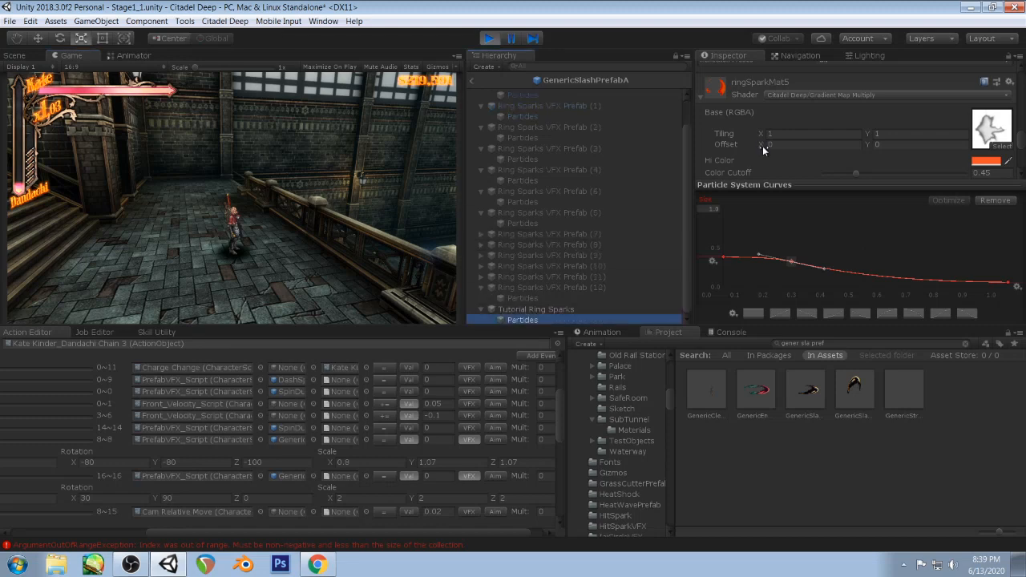
pyautogui.scroll(10, 726, 129)
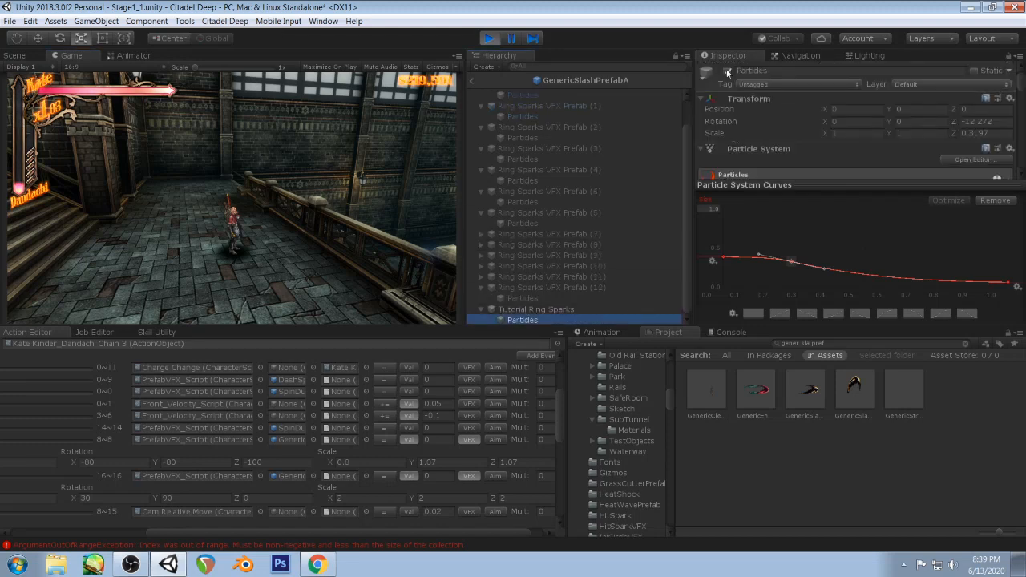
pyautogui.click(728, 71)
pyautogui.click(254, 164)
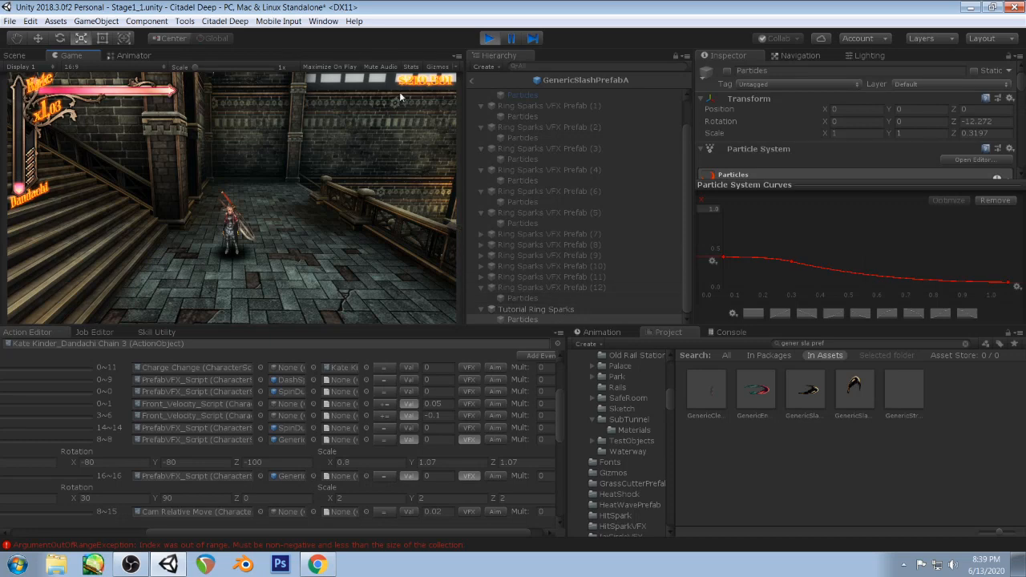
# - Reactivate the Particles object under Tutorial Ring Sparks
pyautogui.click(553, 309)
pyautogui.click(522, 319)
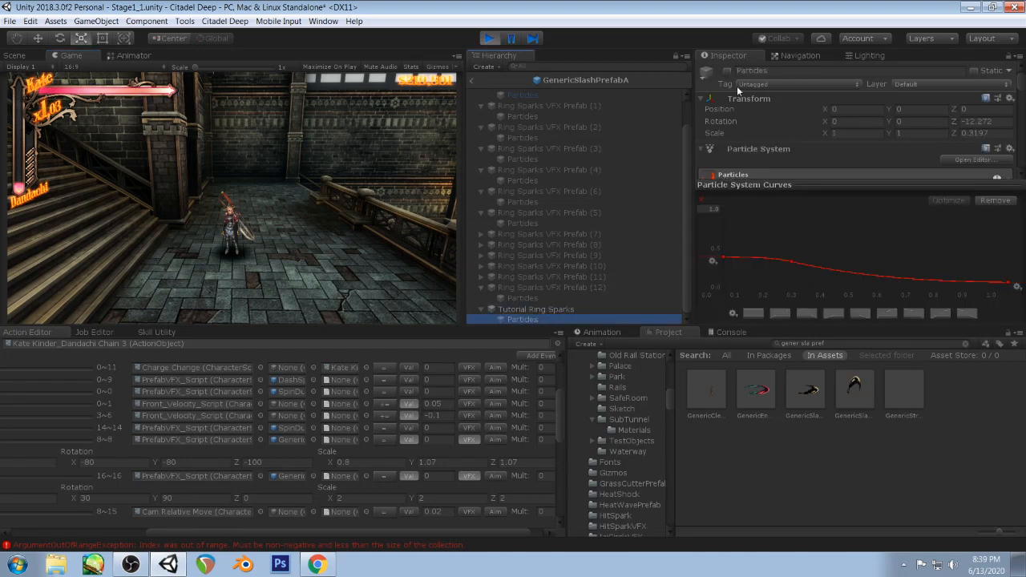
pyautogui.moveTo(760, 184); pyautogui.dragTo(762, 214)
# - Add a black color key at 0% to the Particles' Color over Lifetime gradient and test the slash in the game
pyautogui.scroll(-10, 801, 110)
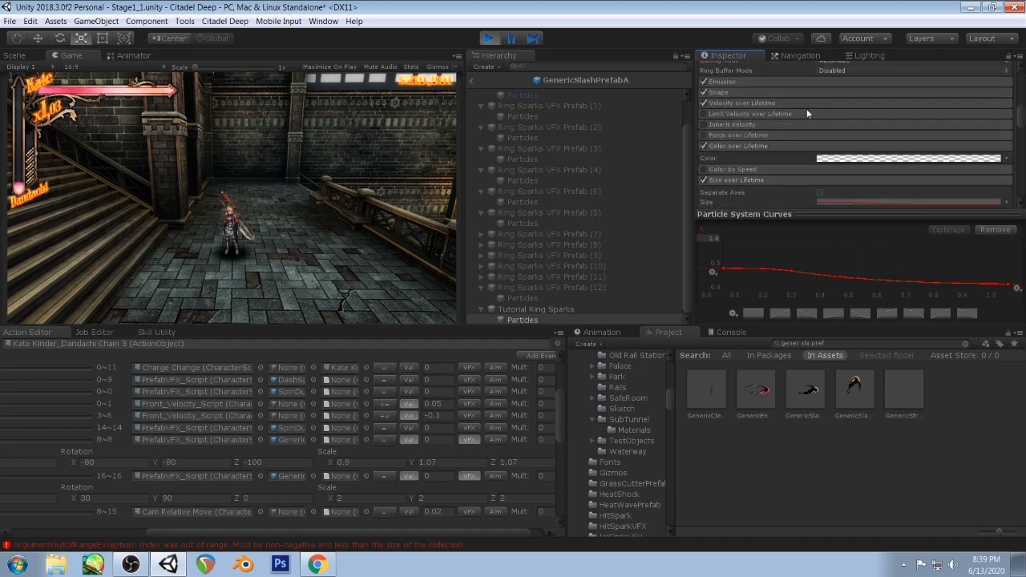
pyautogui.click(832, 159)
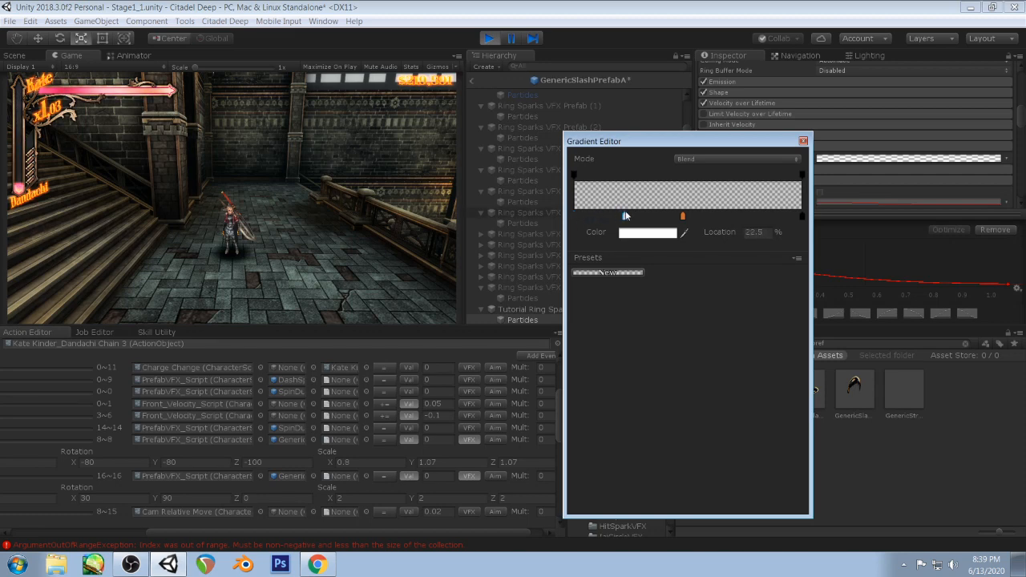
pyautogui.click(580, 217)
pyautogui.click(629, 232)
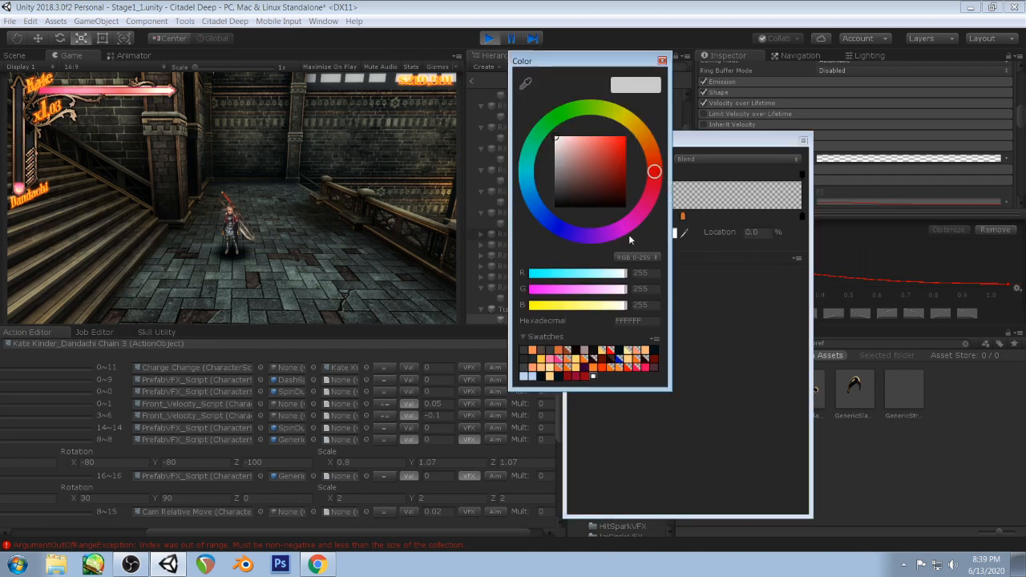
pyautogui.moveTo(567, 174); pyautogui.dragTo(554, 207)
pyautogui.click(662, 62)
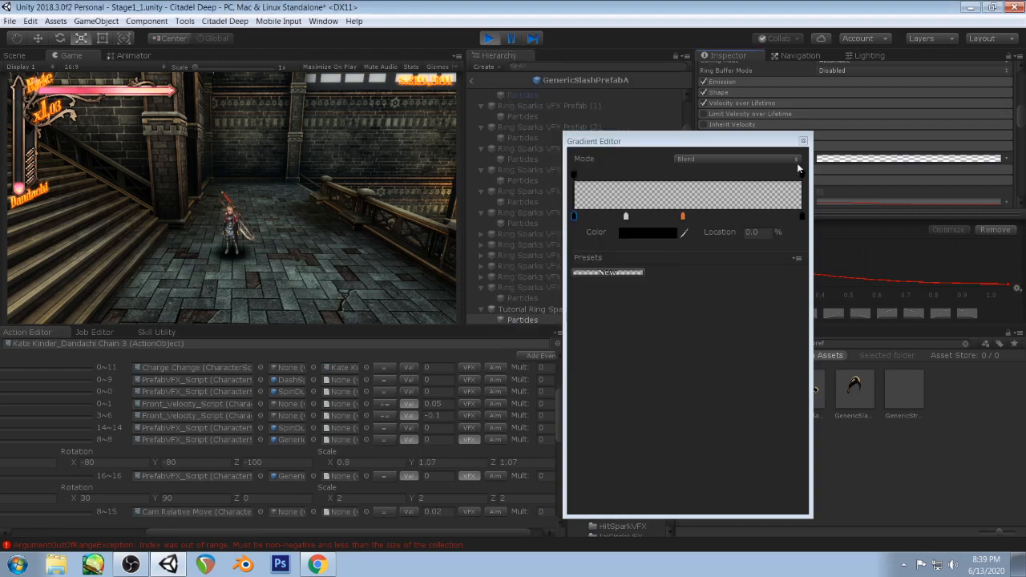
pyautogui.click(802, 142)
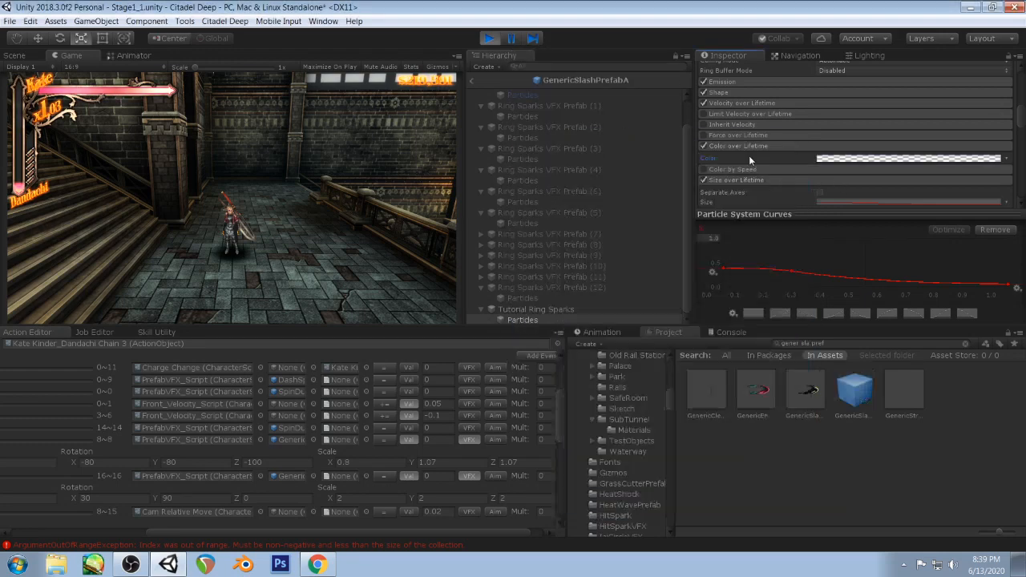
pyautogui.click(512, 39)
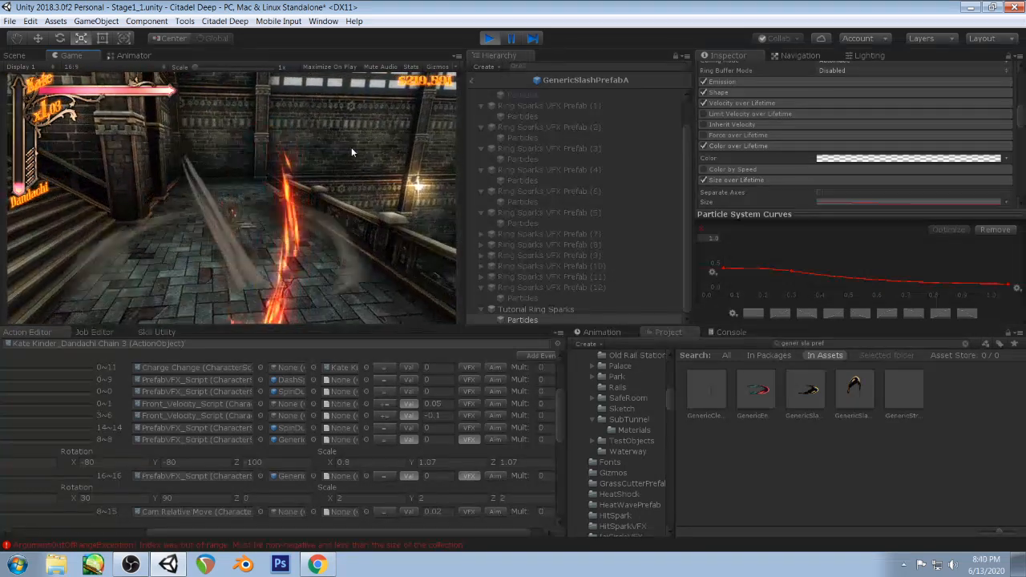
# - Assign the soft glowing orb texture, found with "orb", as the base texture of ringSparkMat5 and test the slash in the game
pyautogui.scroll(-10, 941, 130)
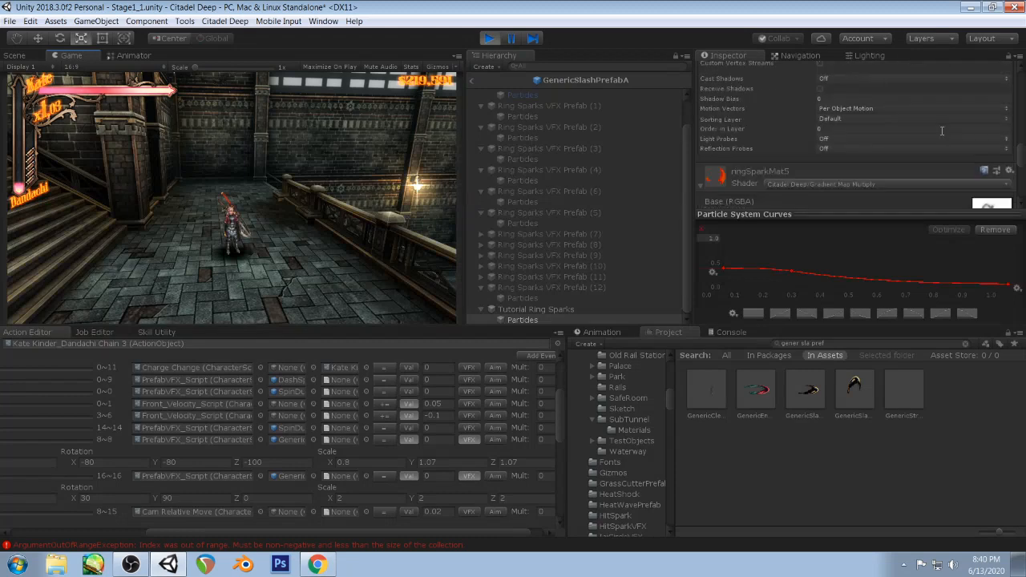
pyautogui.scroll(-2, 942, 130)
pyautogui.click(1001, 195)
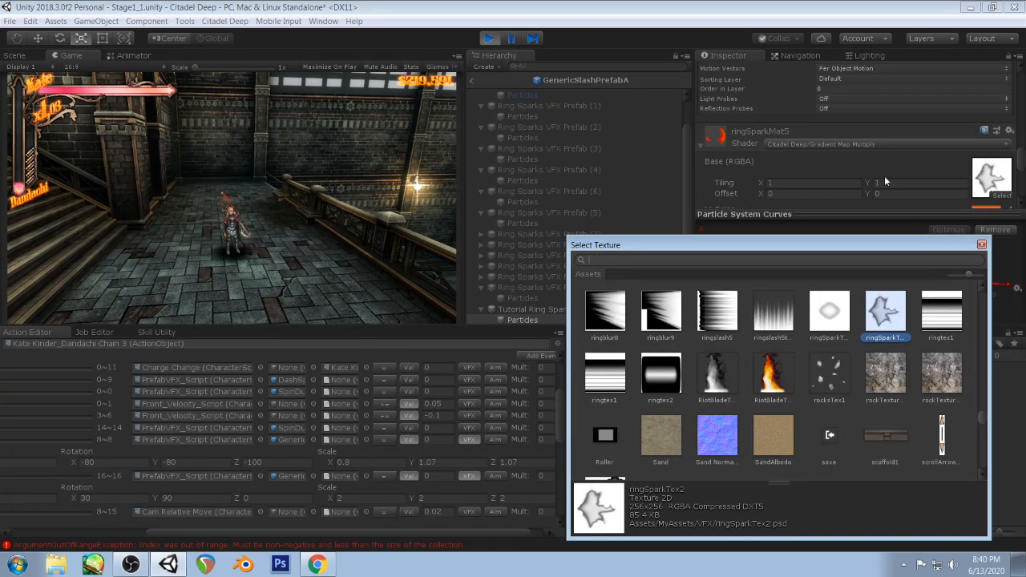
pyautogui.write('orb')
pyautogui.doubleClick(778, 308)
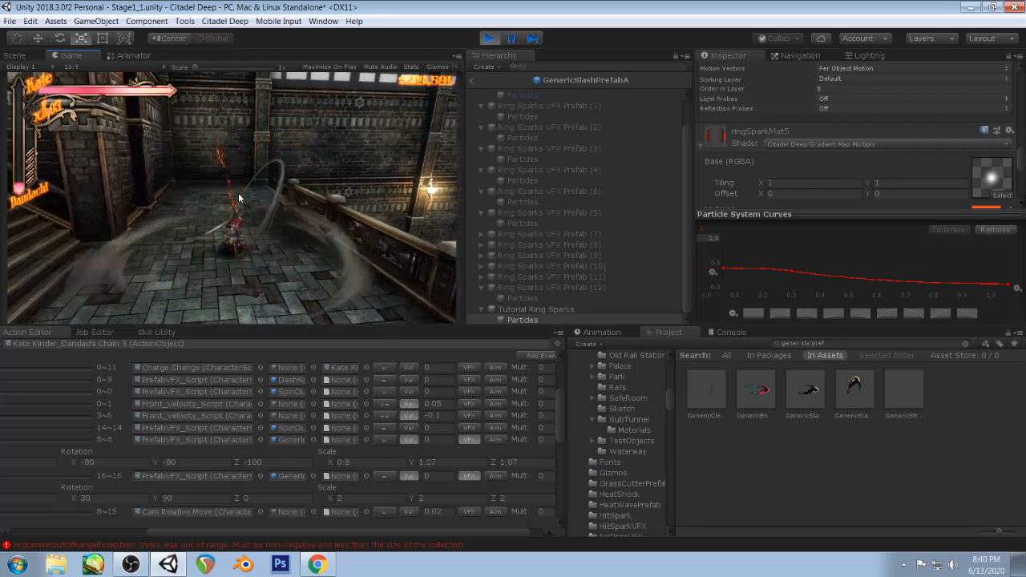
# - Switch to OBS to check the stream chat and return to Unity
pyautogui.click(131, 565)
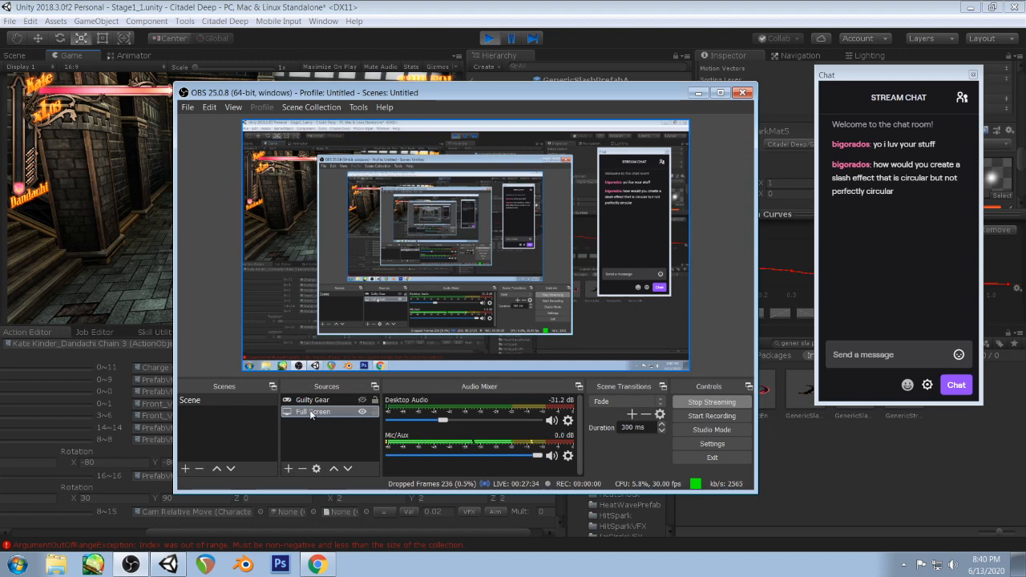
pyautogui.click(465, 68)
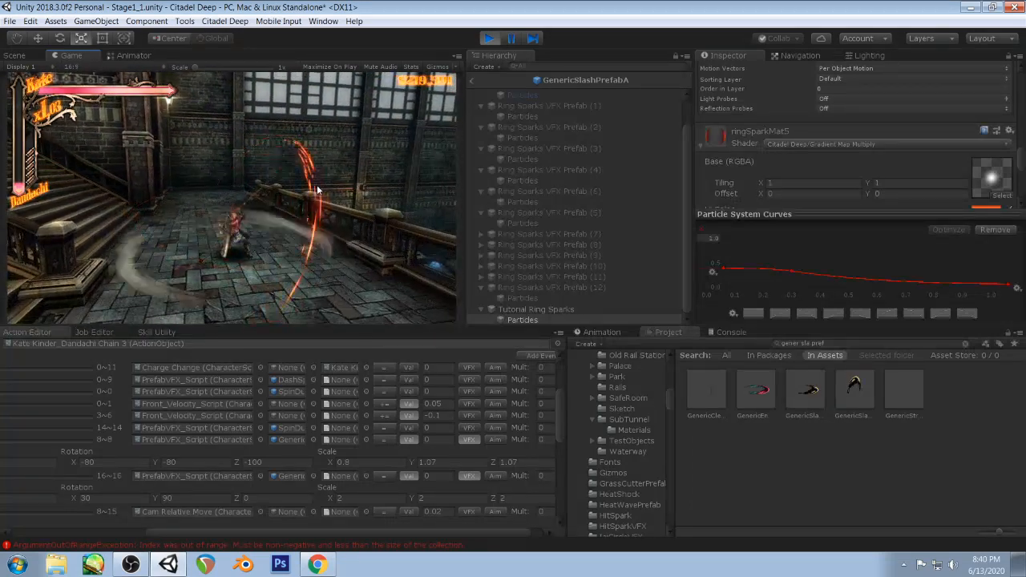
# - Pause the game during the slash, advance it frame by frame to examine the effect, and resume play
pyautogui.click(511, 39)
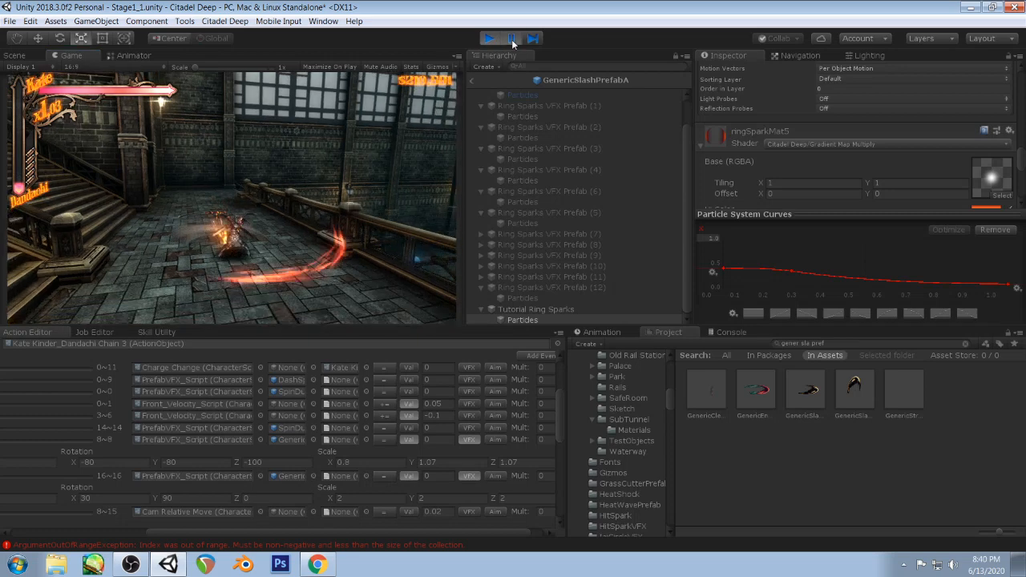
pyautogui.click(531, 40)
pyautogui.click(531, 40)
pyautogui.click(531, 40)
pyautogui.click(531, 41)
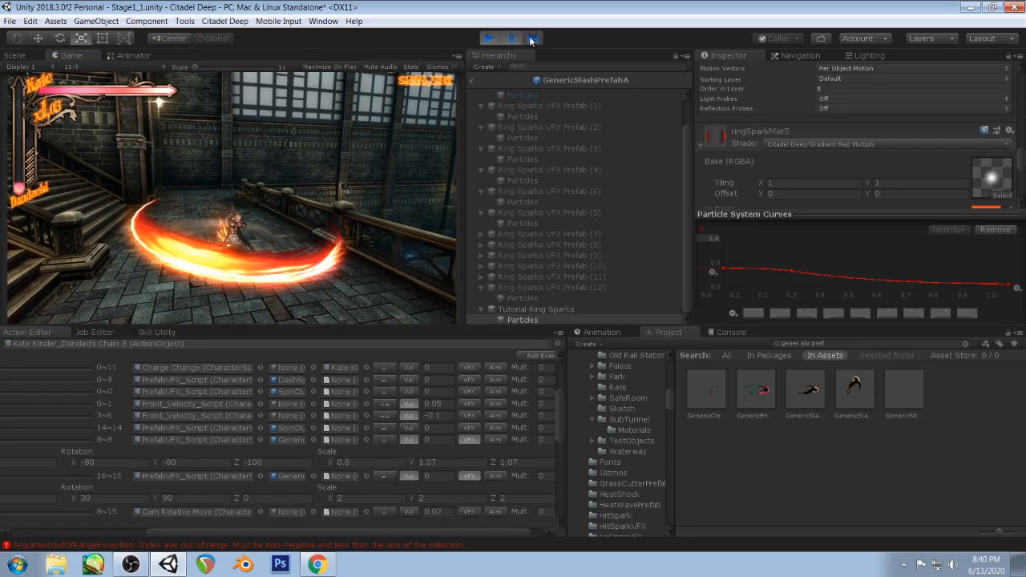
pyautogui.click(531, 40)
pyautogui.click(530, 40)
pyautogui.click(532, 40)
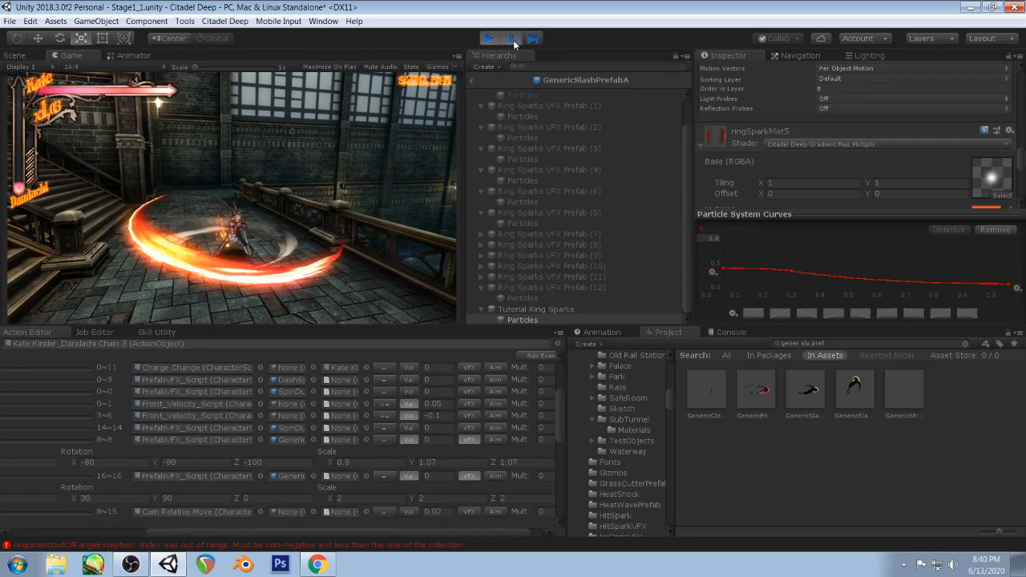
pyautogui.click(513, 40)
# - Load the Kate Kinder_Dandachi Chain 1 action object, found with "dand", into the Action Editor and test its slash in the game
pyautogui.click(558, 344)
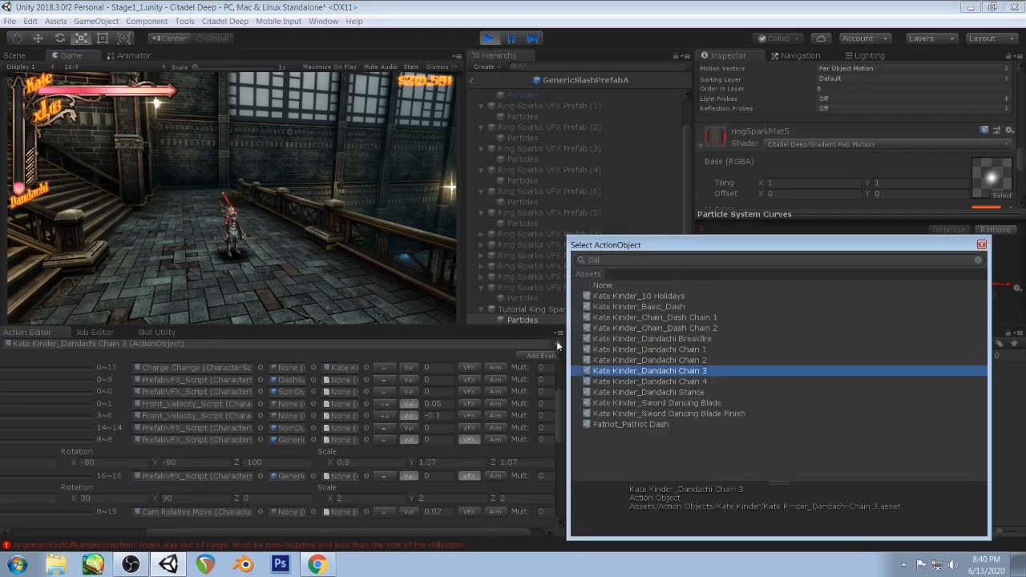
pyautogui.write('dand')
pyautogui.doubleClick(695, 307)
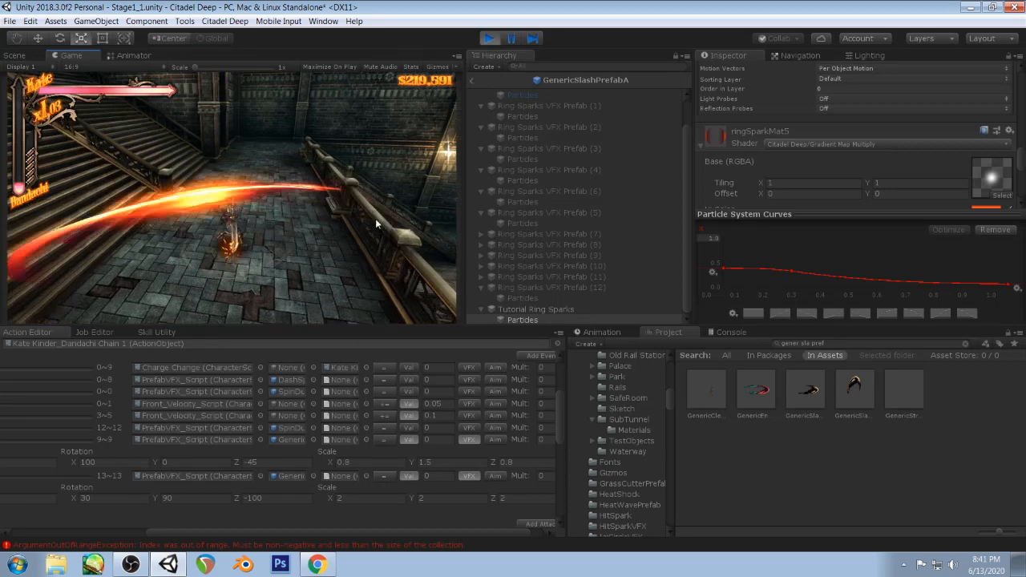
# - Deactivate Tutorial Ring Sparks, activate Ring Sparks VFX Prefab (12) instead, and test the slash for comparison
pyautogui.click(559, 309)
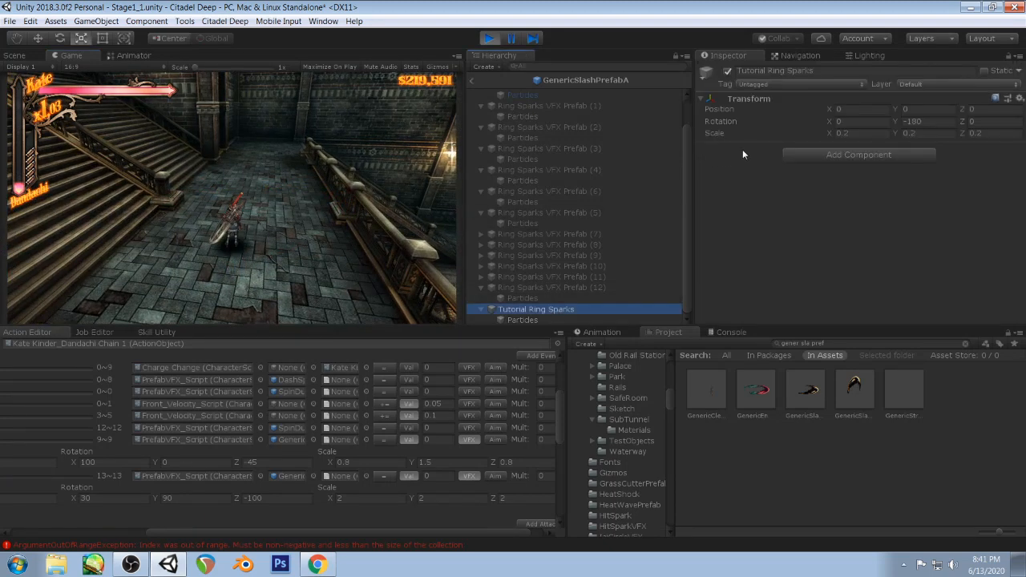
pyautogui.click(730, 74)
pyautogui.click(575, 289)
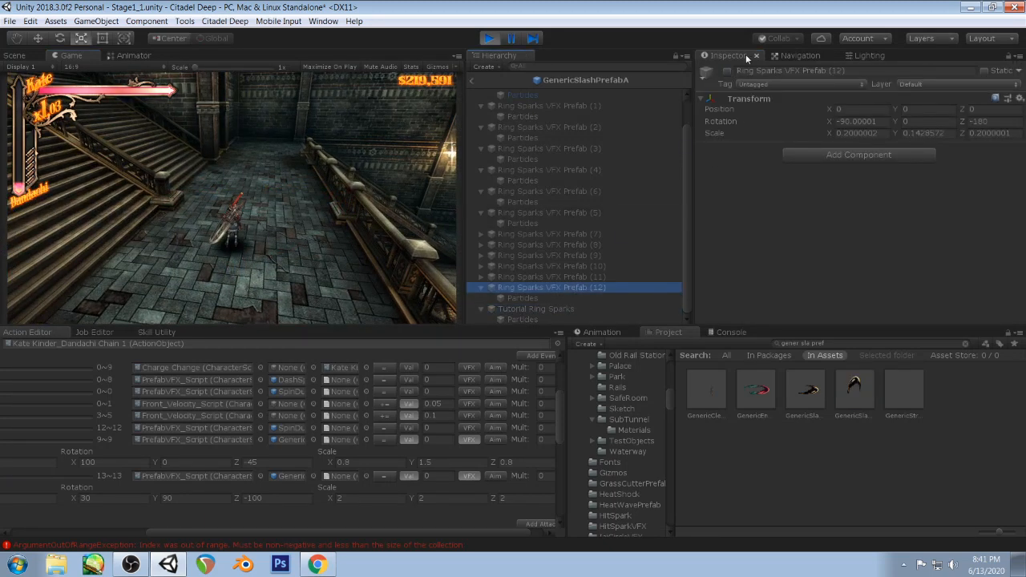
pyautogui.click(728, 76)
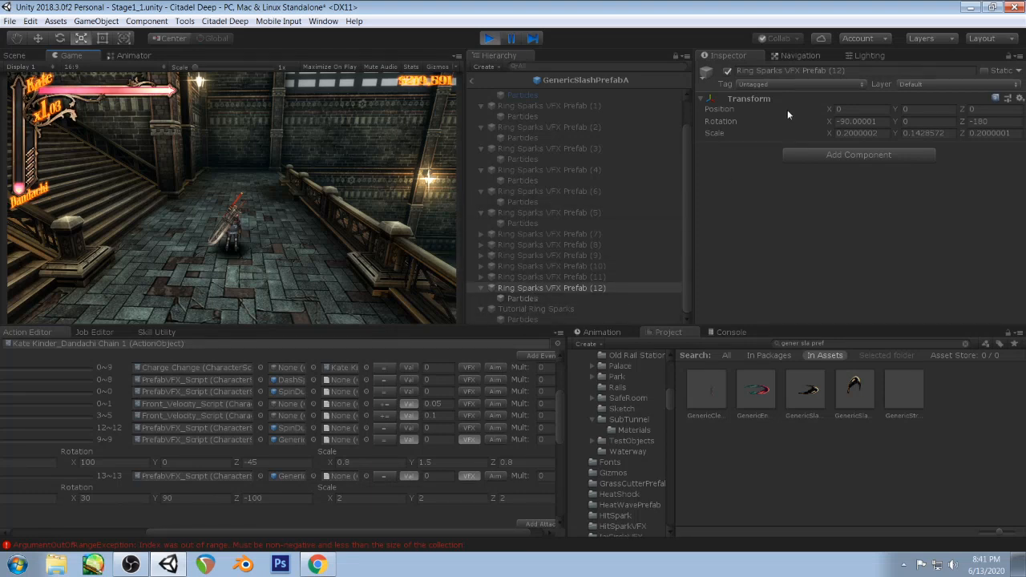
# - Switch back from Ring Sparks VFX Prefab (12) to an active Tutorial Ring Sparks and select its Particles object
pyautogui.click(516, 310)
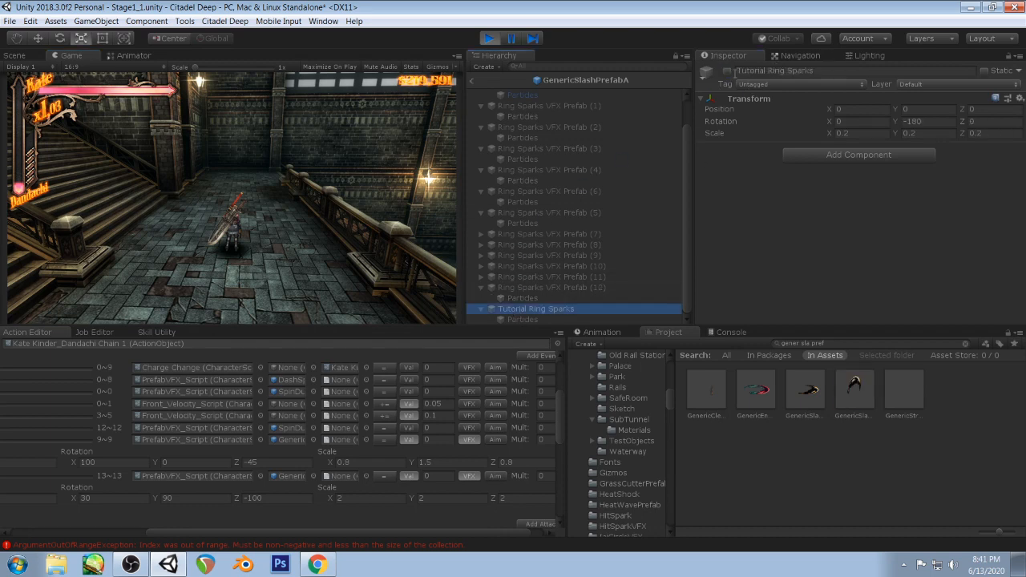
pyautogui.click(728, 70)
pyautogui.click(519, 320)
# - Set the Y scale of the slash prefab event at frames 9~9 to 0.8 and test the slash in the game
pyautogui.scroll(-10, 802, 132)
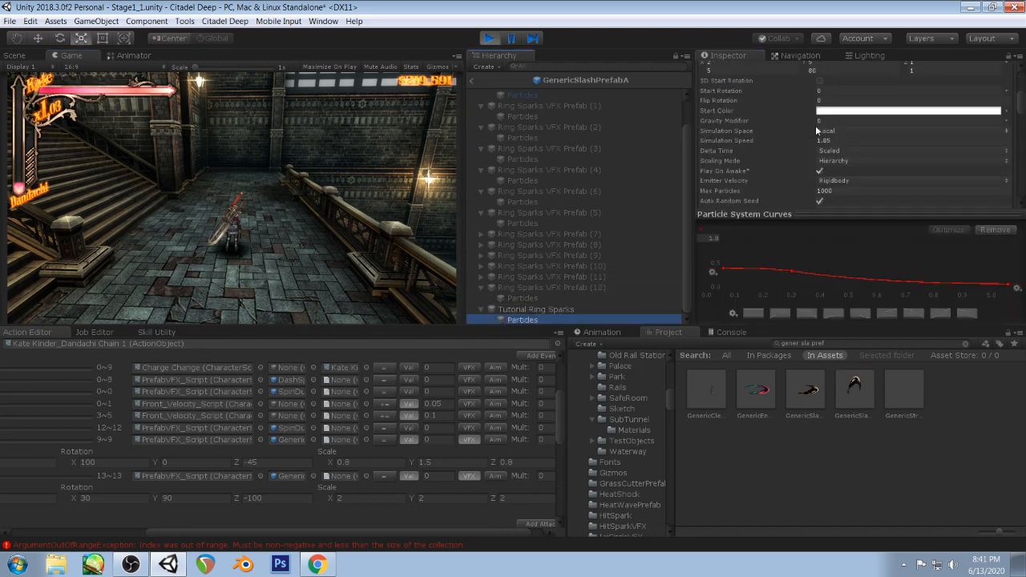
pyautogui.scroll(2, 875, 150)
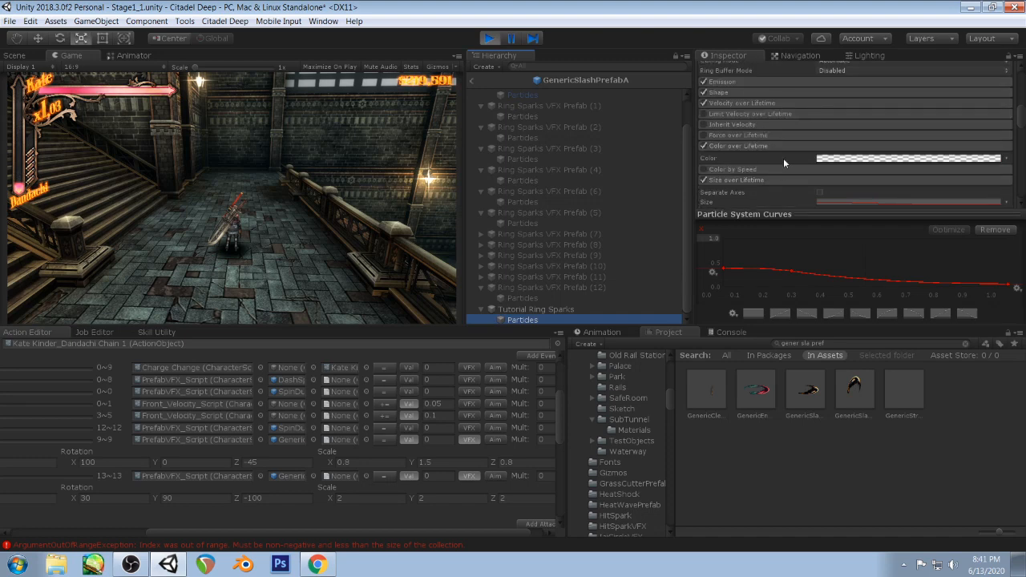
pyautogui.click(344, 177)
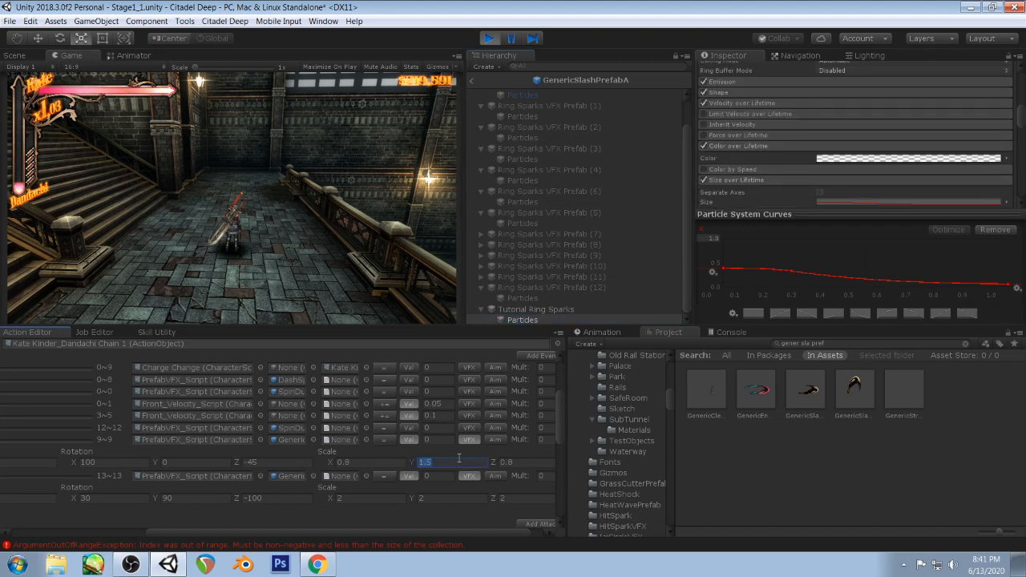
pyautogui.click(325, 218)
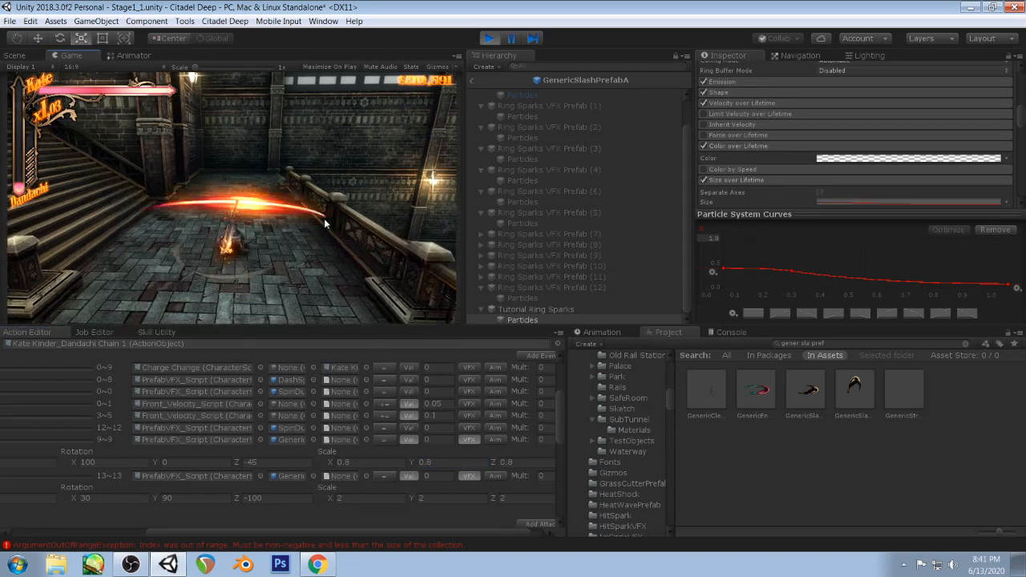
# - Expand the Particles' Velocity over Lifetime settings, check the stream chat in OBS and return to Unity
pyautogui.click(744, 103)
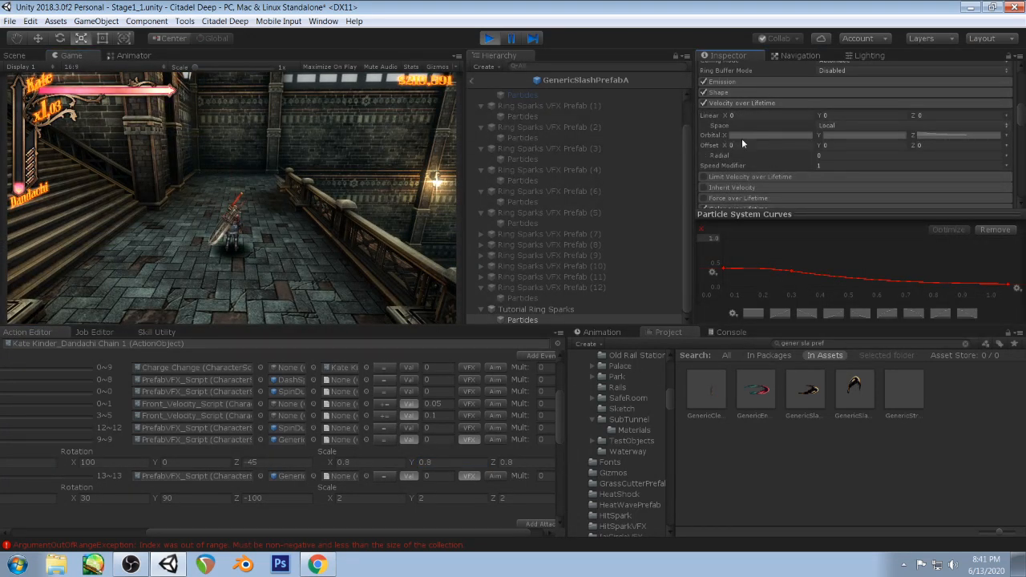
pyautogui.click(144, 566)
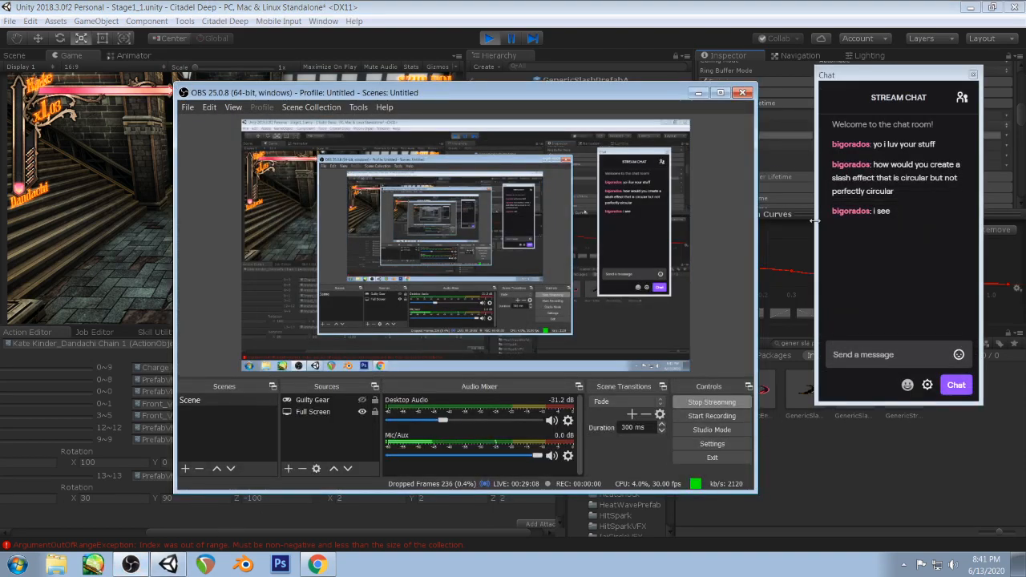
pyautogui.click(168, 564)
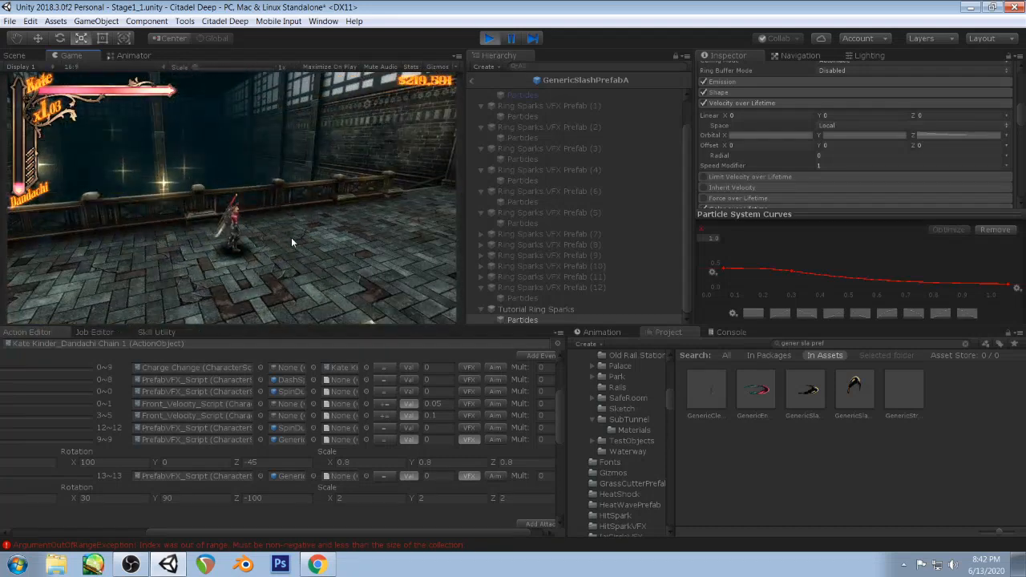
# - Set the Particles' Simulation Speed to 2 and test the slash in the game
pyautogui.scroll(10, 838, 156)
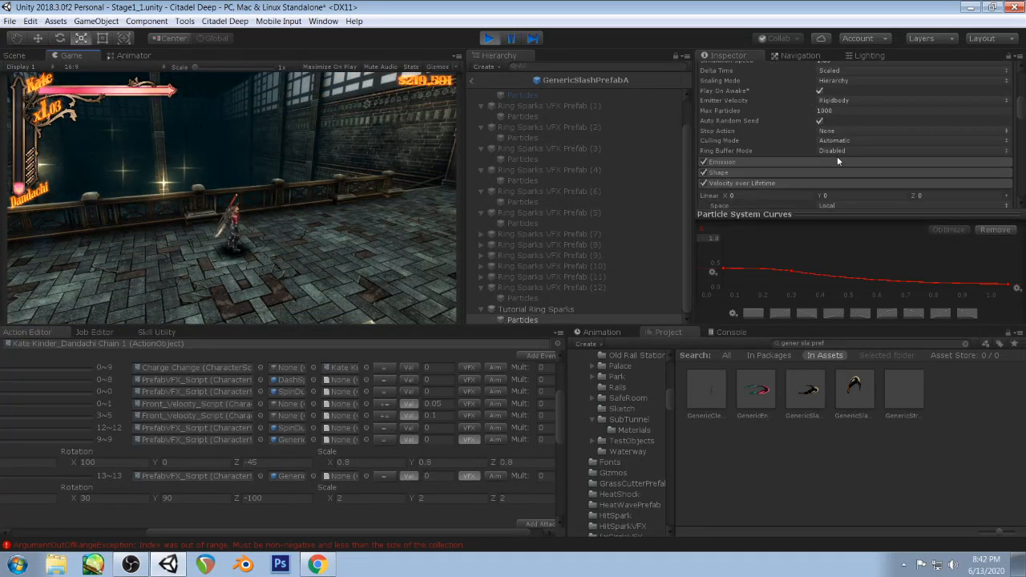
pyautogui.scroll(4, 839, 153)
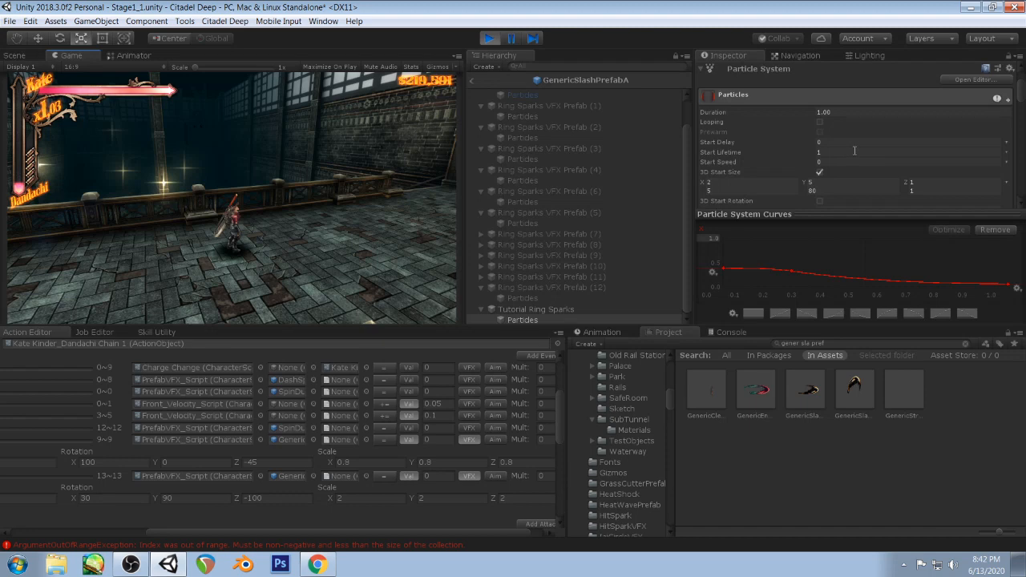
pyautogui.scroll(-2, 855, 150)
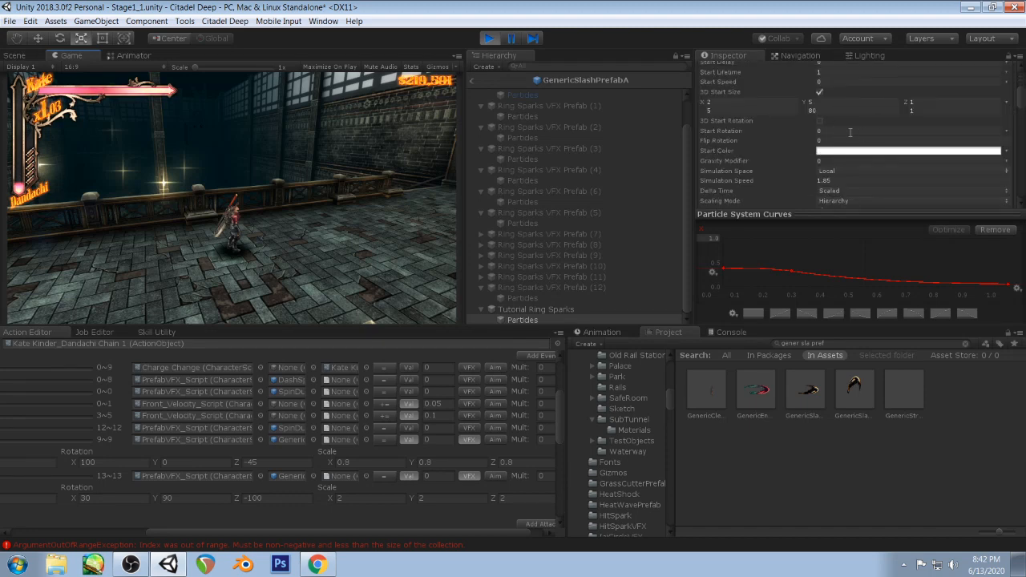
pyautogui.scroll(-1, 850, 140)
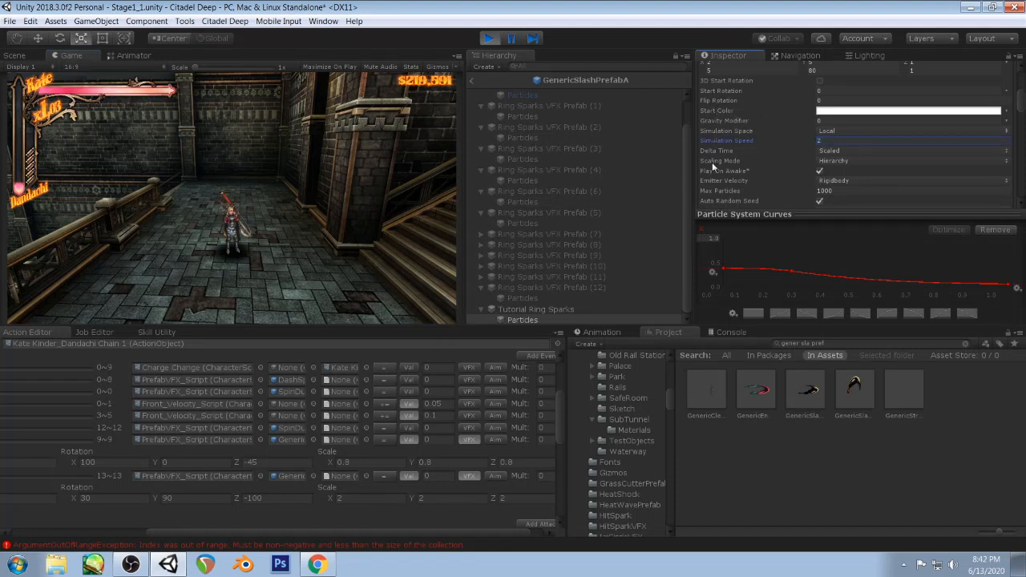
# - Make the Particles' Start Lifetime random between two constants, 0.7 and 1, and test the slash in the game
pyautogui.scroll(5, 769, 156)
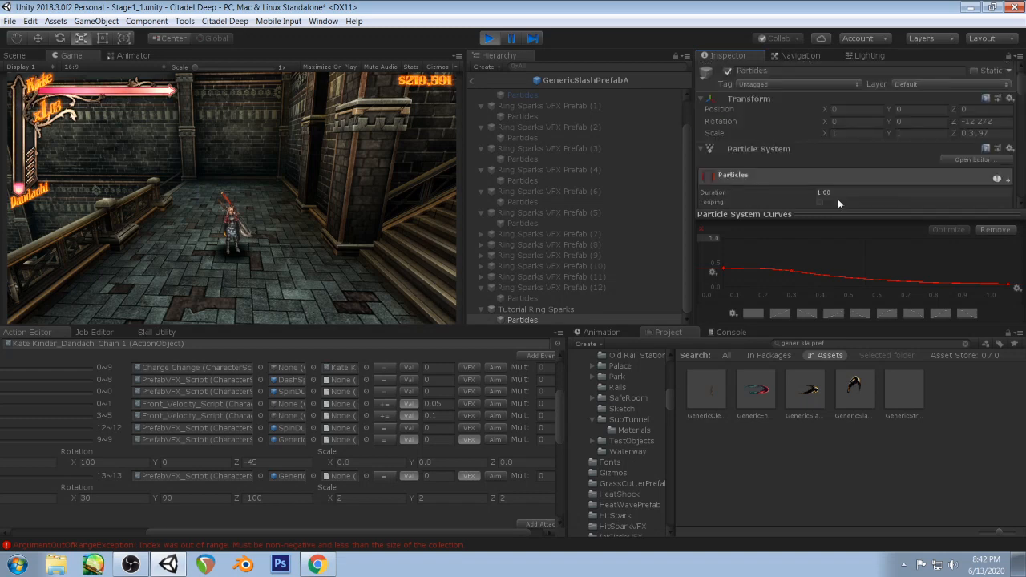
pyautogui.click(1008, 153)
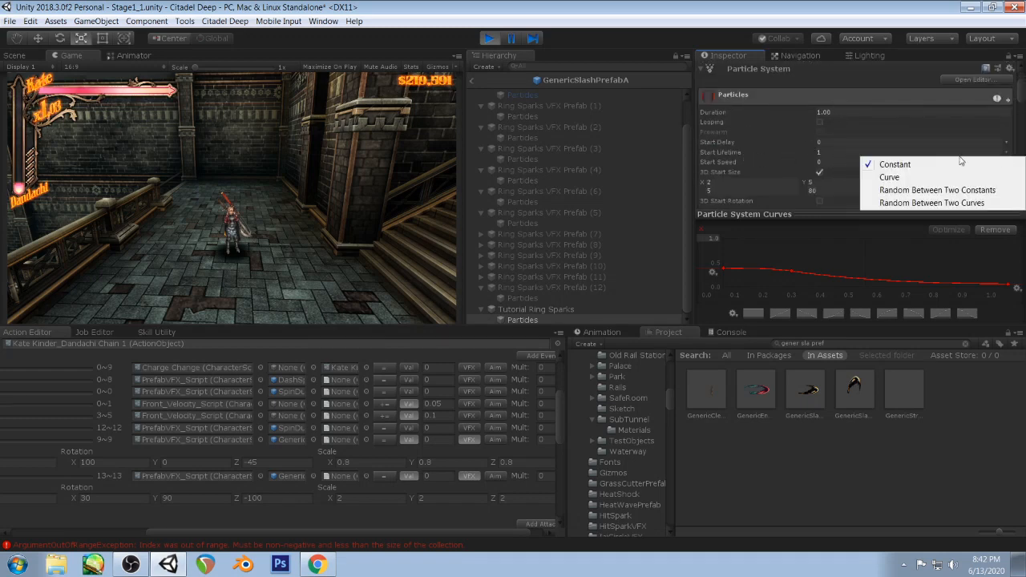
pyautogui.click(938, 192)
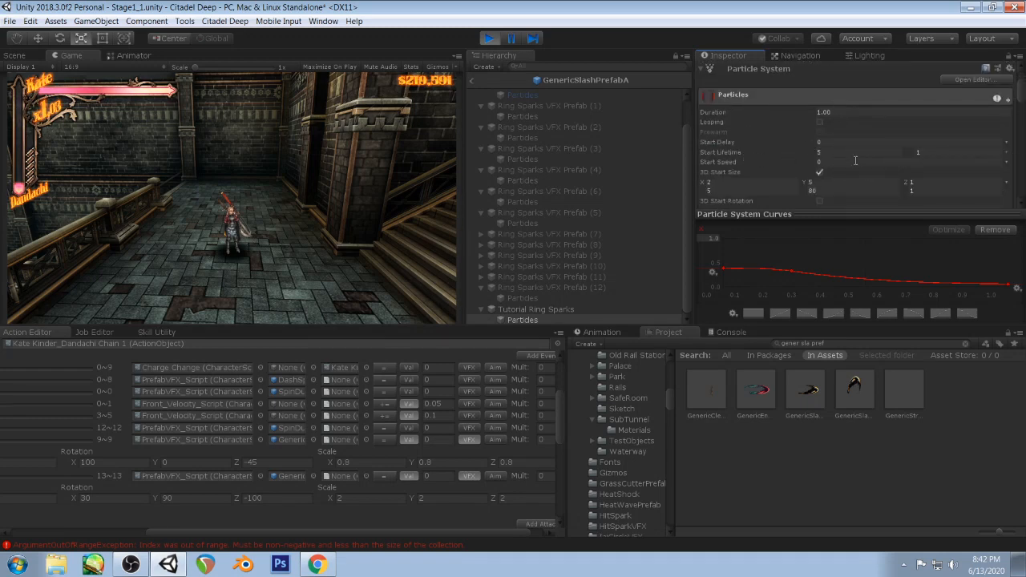
pyautogui.write('1')
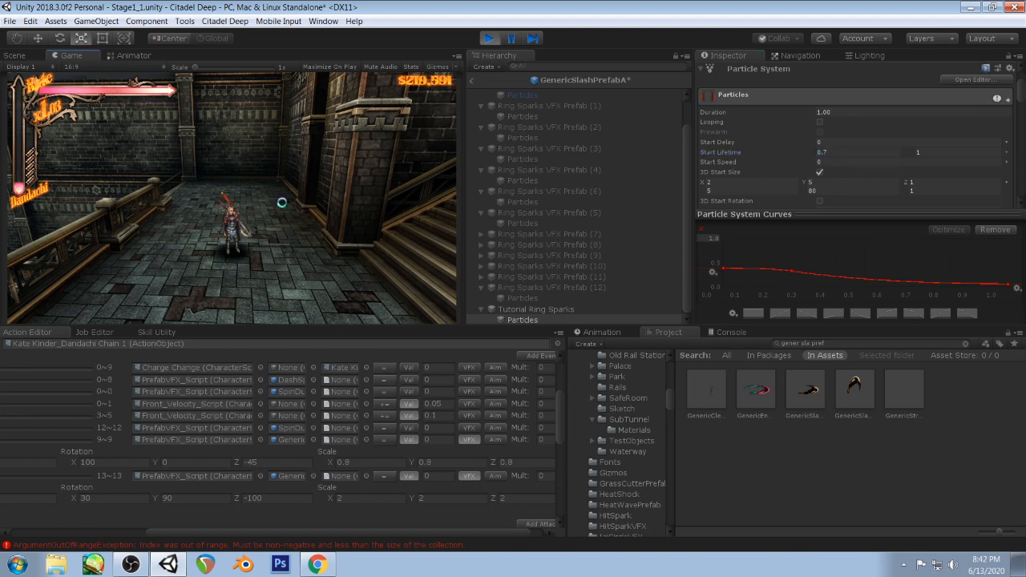
pyautogui.click(282, 205)
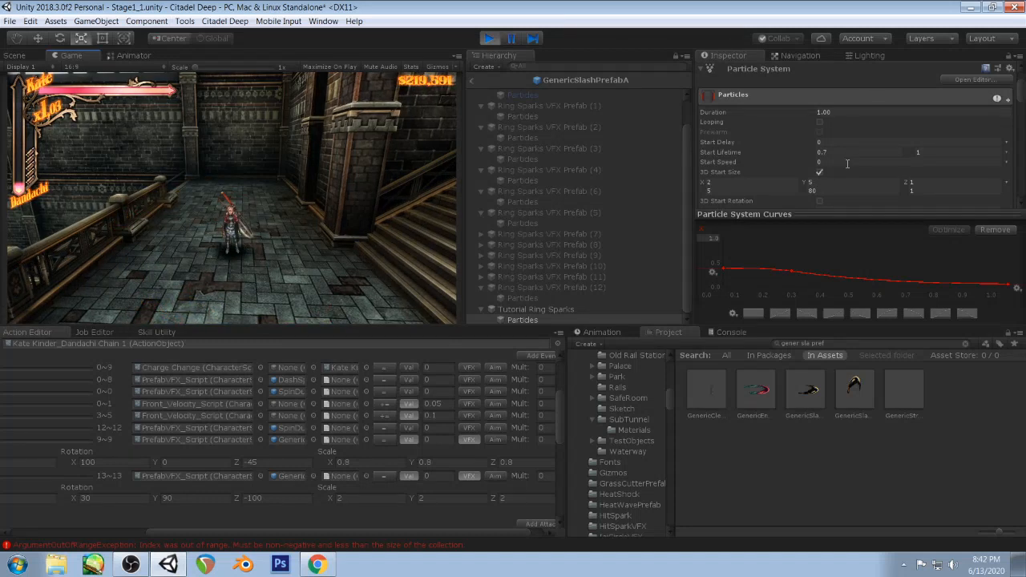
# - Set the Start Lifetime range to 1 and 1.2 and the Duration to 1.50, and test the slash in the game
pyautogui.doubleClick(948, 153)
pyautogui.write('.2')
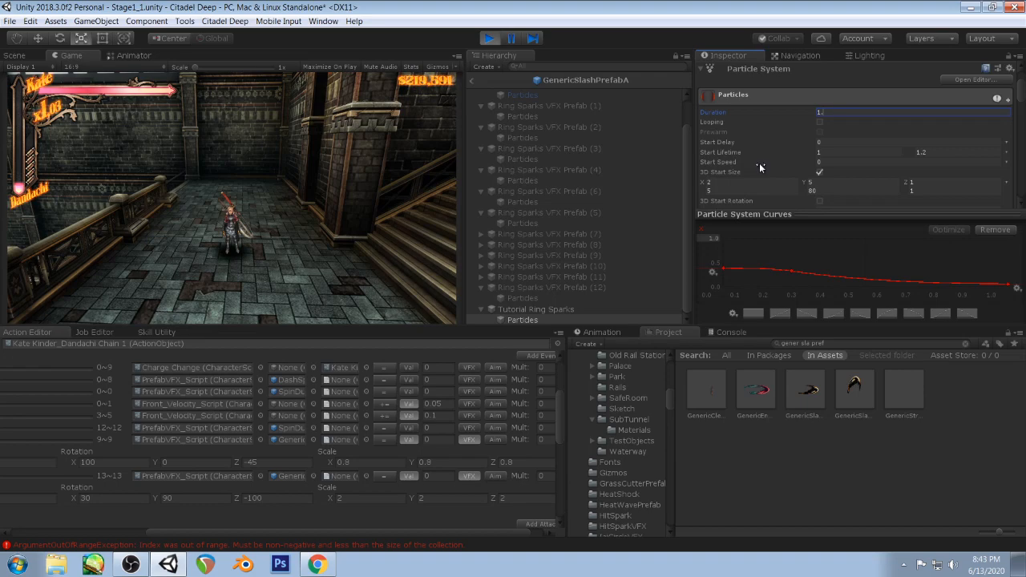
pyautogui.write('50')
pyautogui.click(292, 207)
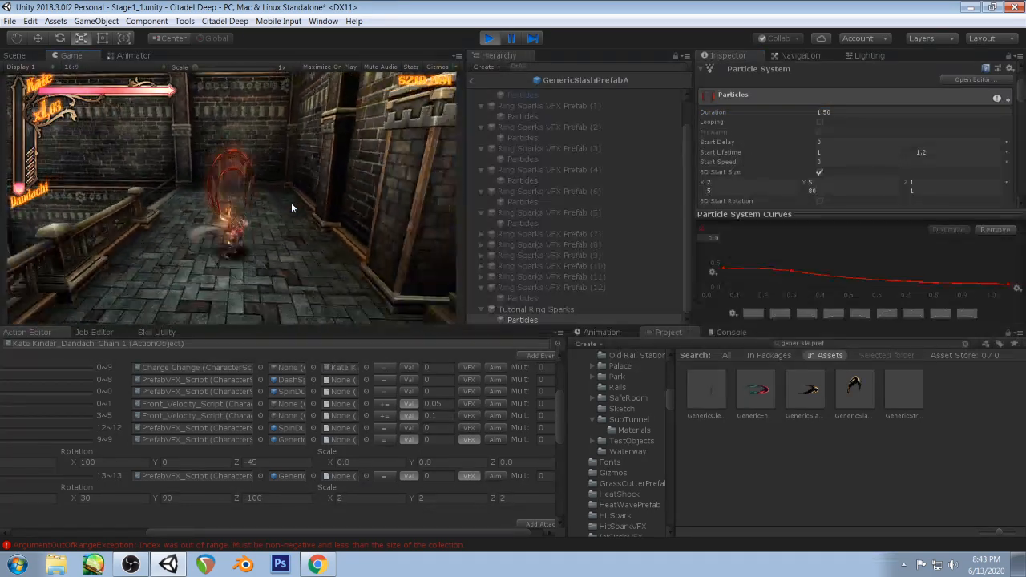
pyautogui.click(292, 207)
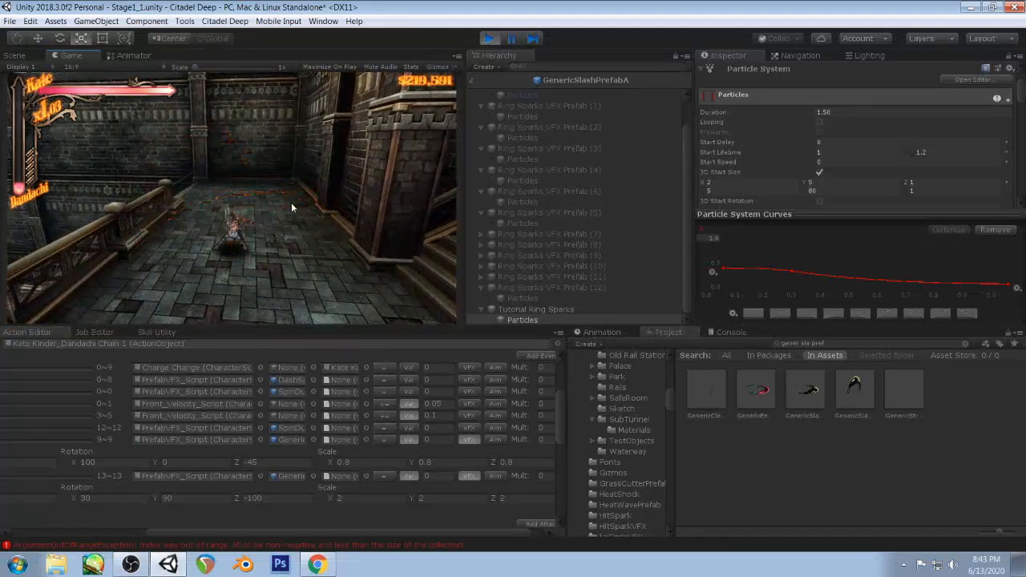
pyautogui.moveTo(782, 215); pyautogui.dragTo(782, 230)
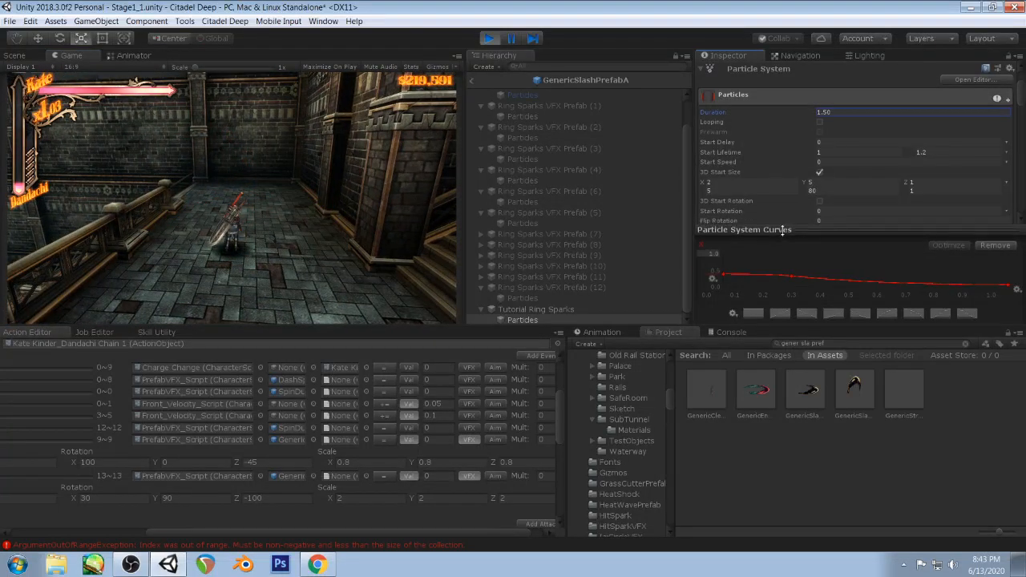
pyautogui.scroll(-10, 813, 130)
pyautogui.scroll(-3, 821, 127)
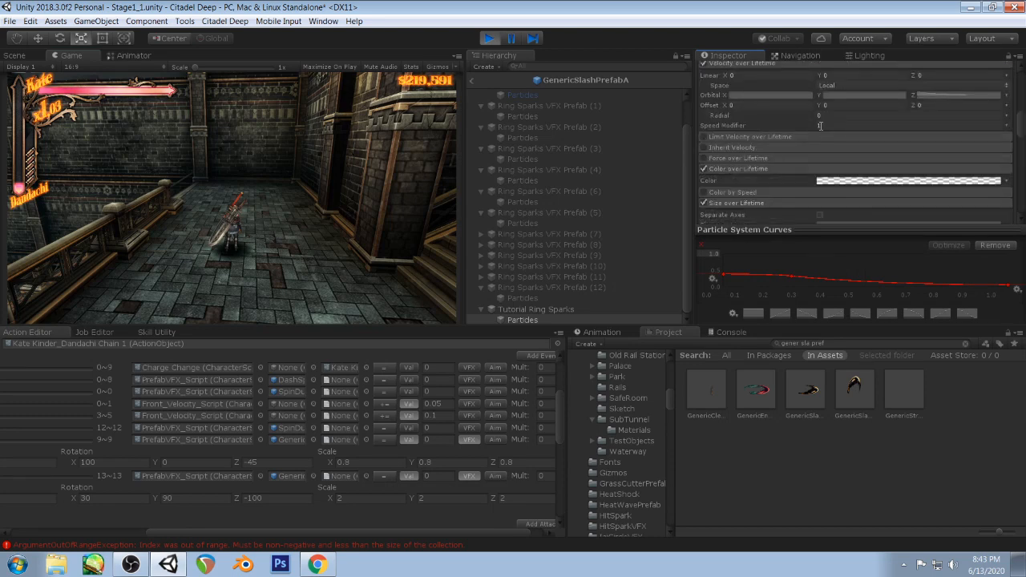
pyautogui.scroll(6, 804, 130)
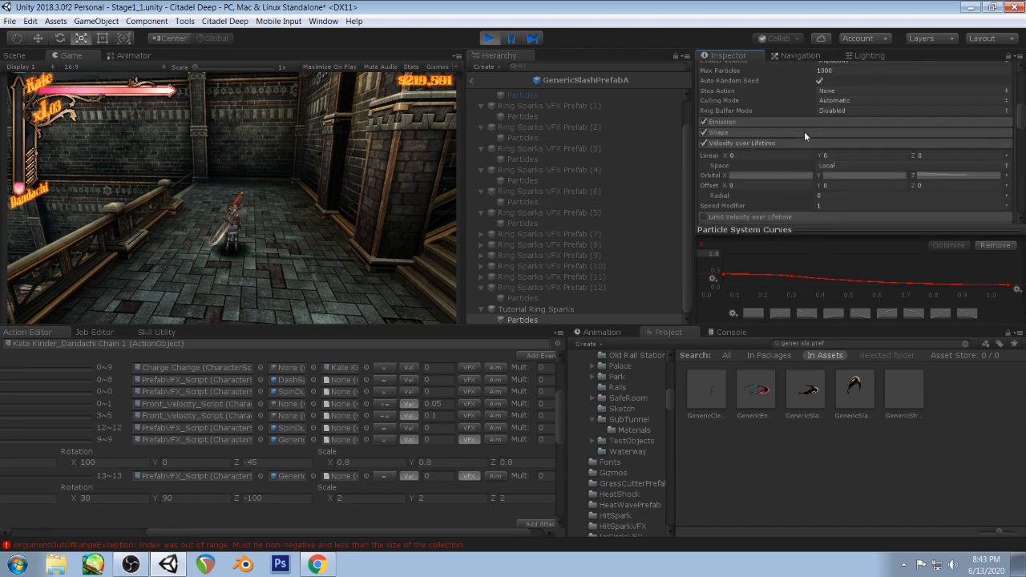
# - Stop the game, duplicate Tutorial Ring Sparks and deactivate the original
pyautogui.click(490, 39)
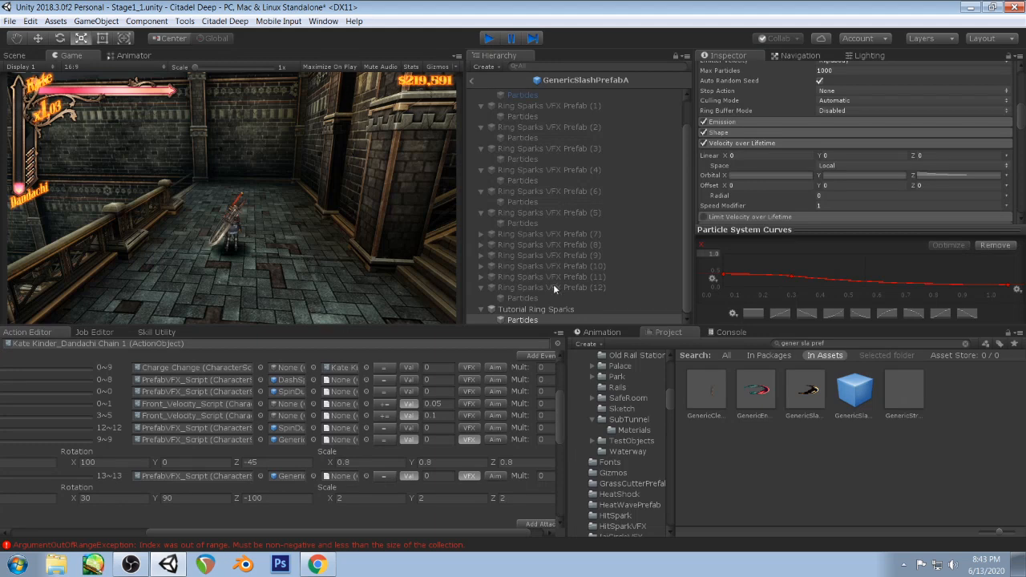
pyautogui.click(536, 309)
pyautogui.hotkey('ctrl', 'd')
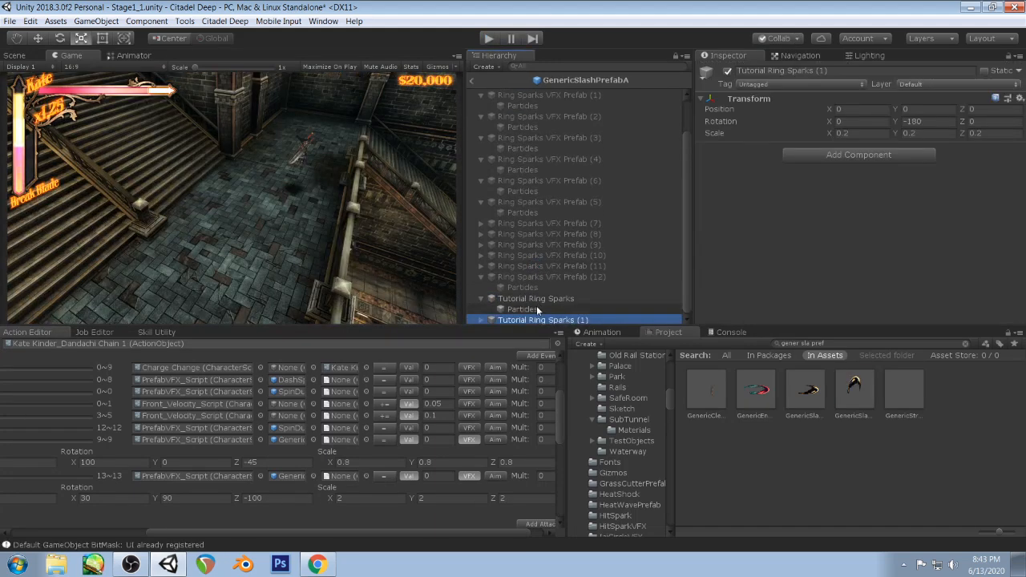
pyautogui.click(538, 300)
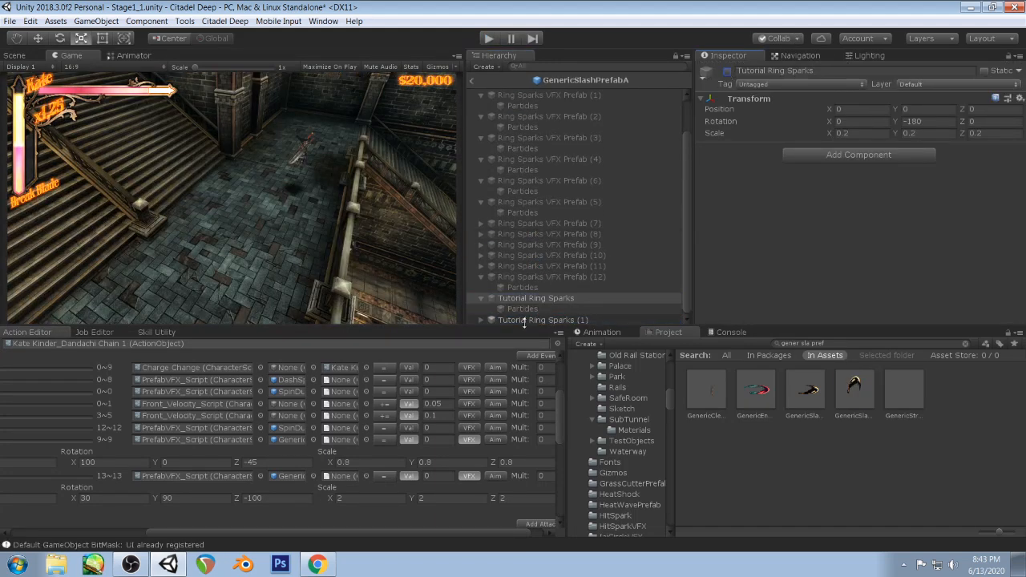
pyautogui.click(490, 321)
pyautogui.scroll(-1, 553, 223)
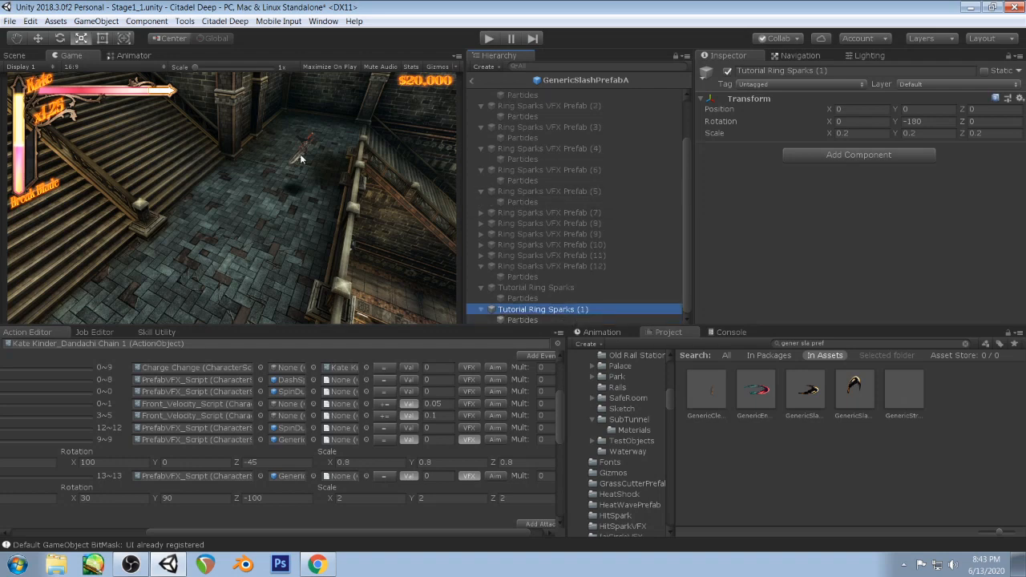
# - Reduce the Shape Arc of the Particles in Tutorial Ring Sparks (1) to 8.61 and run the game
pyautogui.click(522, 319)
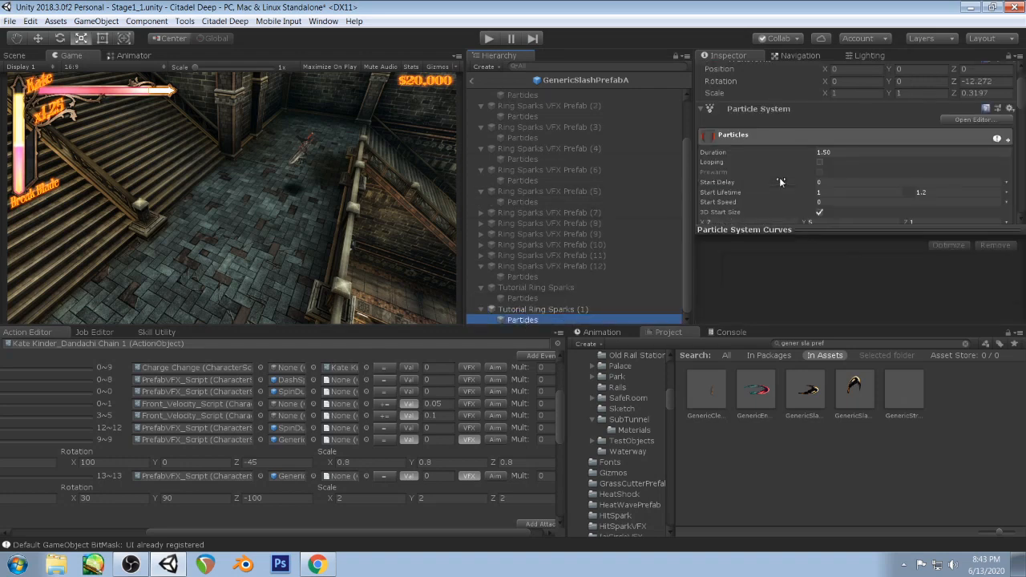
pyautogui.moveTo(760, 232); pyautogui.dragTo(761, 241)
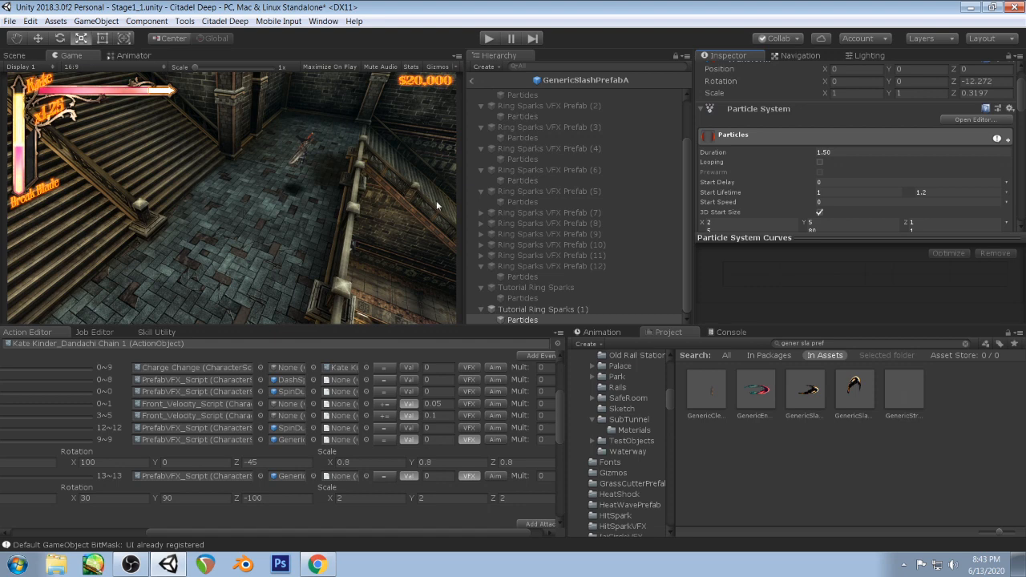
pyautogui.scroll(-2, 905, 145)
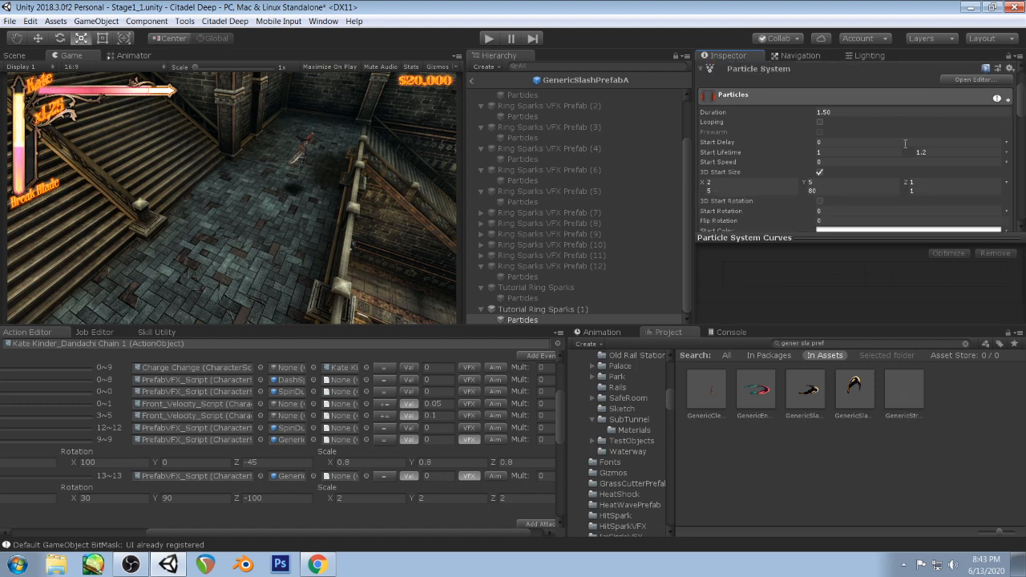
pyautogui.scroll(-12, 905, 145)
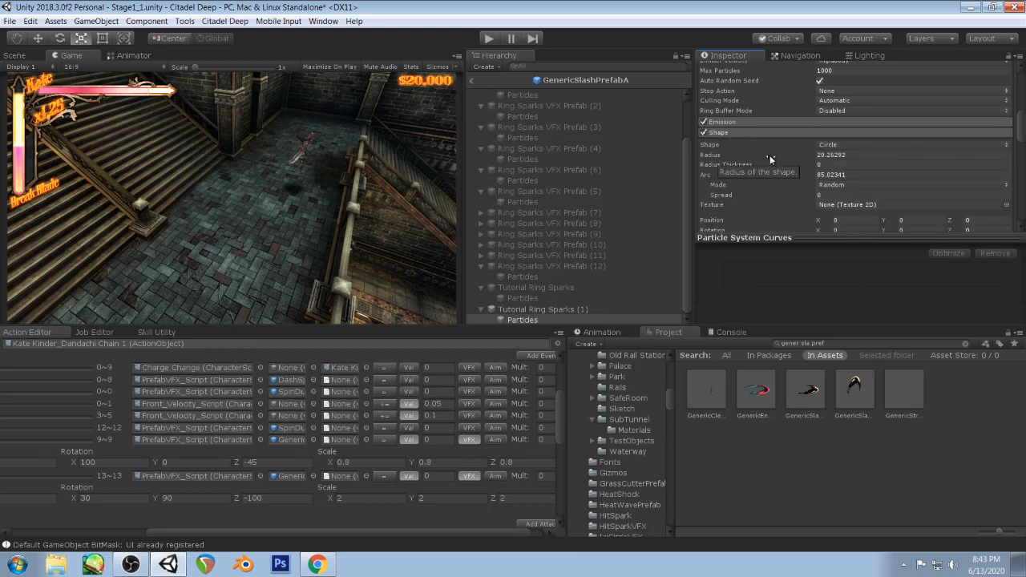
pyautogui.moveTo(770, 177); pyautogui.dragTo(732, 173)
pyautogui.moveTo(166, 176); pyautogui.dragTo(319, 158)
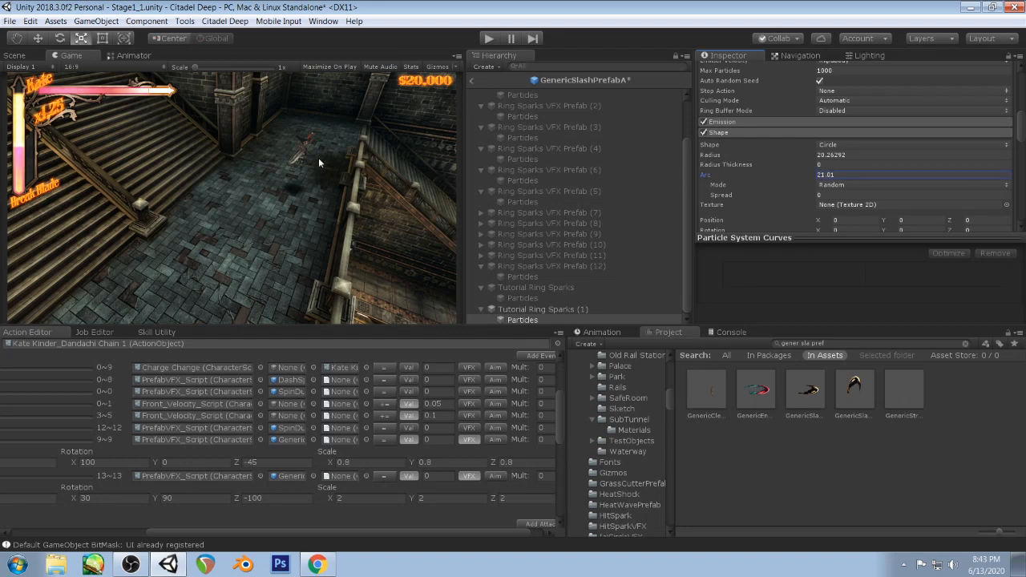
pyautogui.moveTo(156, 154); pyautogui.dragTo(107, 152)
pyautogui.click(488, 38)
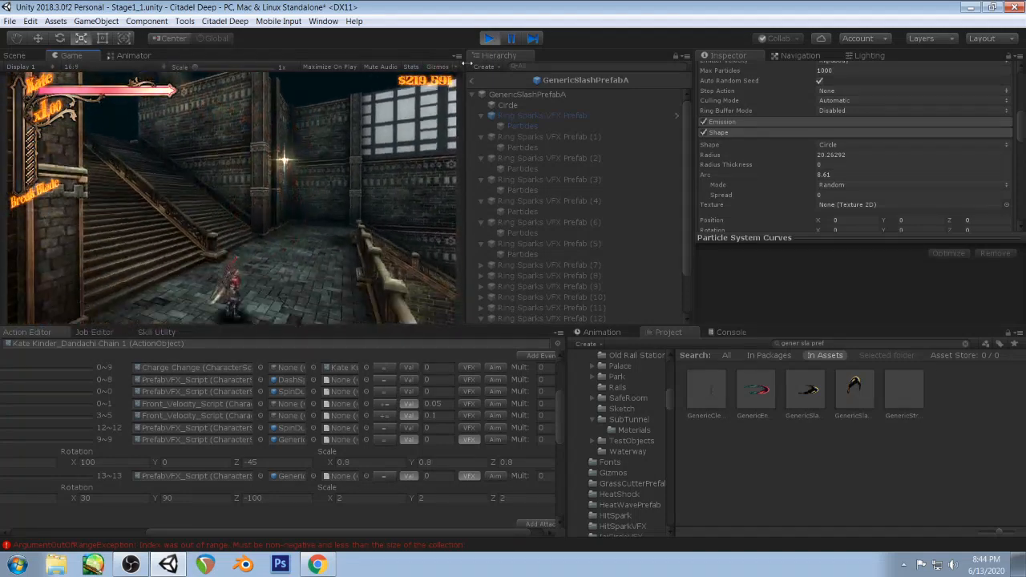
# - Set the maximum of the Particles' Orbital Z curve in Velocity over Lifetime to 16 and test the slash in the game
pyautogui.scroll(5, 895, 108)
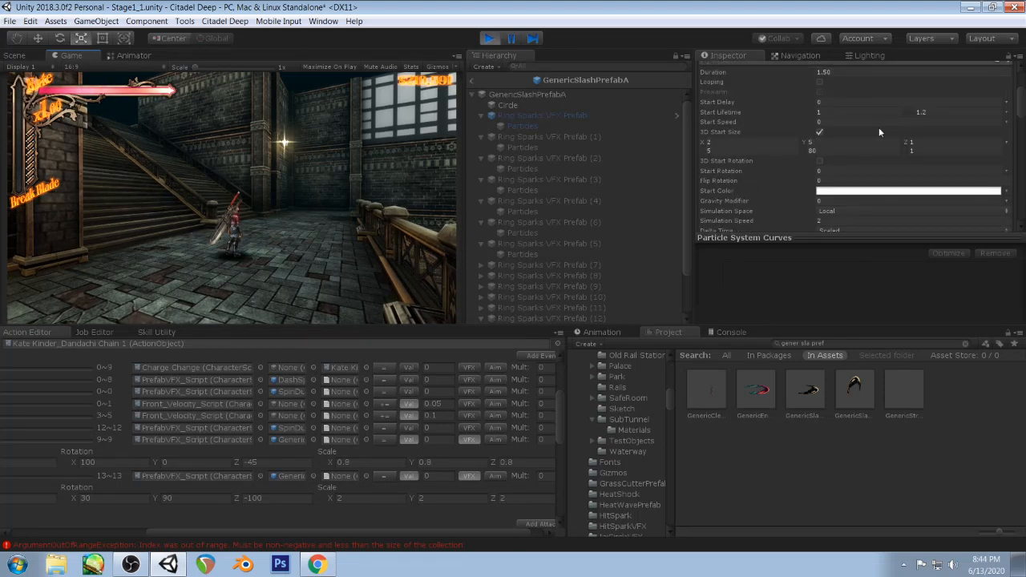
pyautogui.scroll(-5, 879, 127)
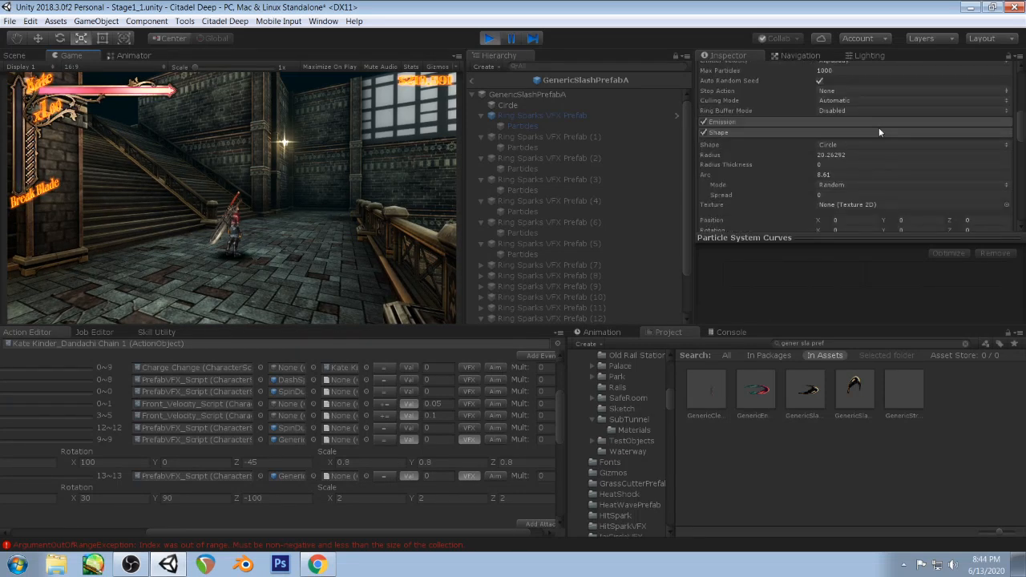
pyautogui.scroll(-4, 784, 133)
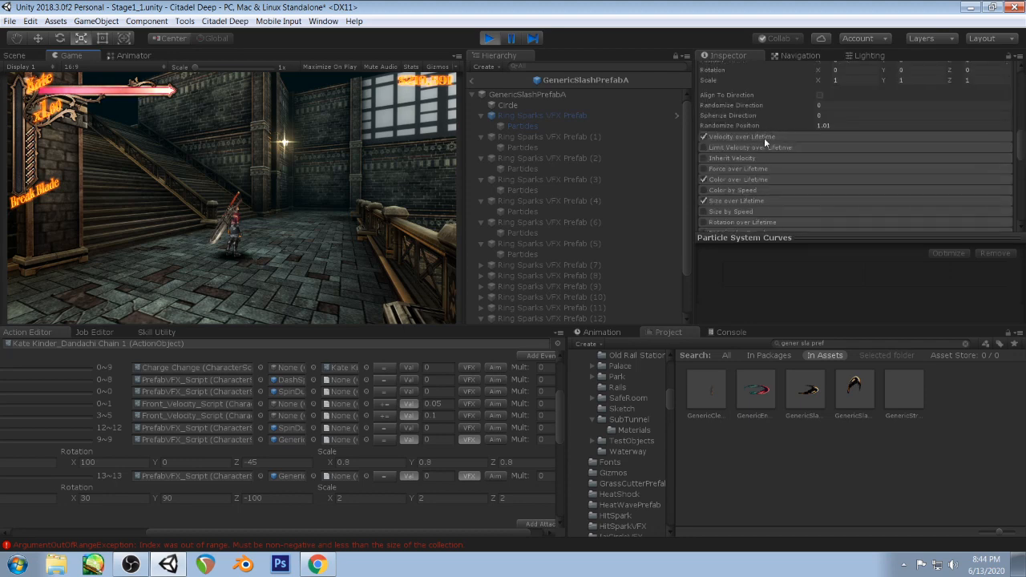
pyautogui.click(765, 138)
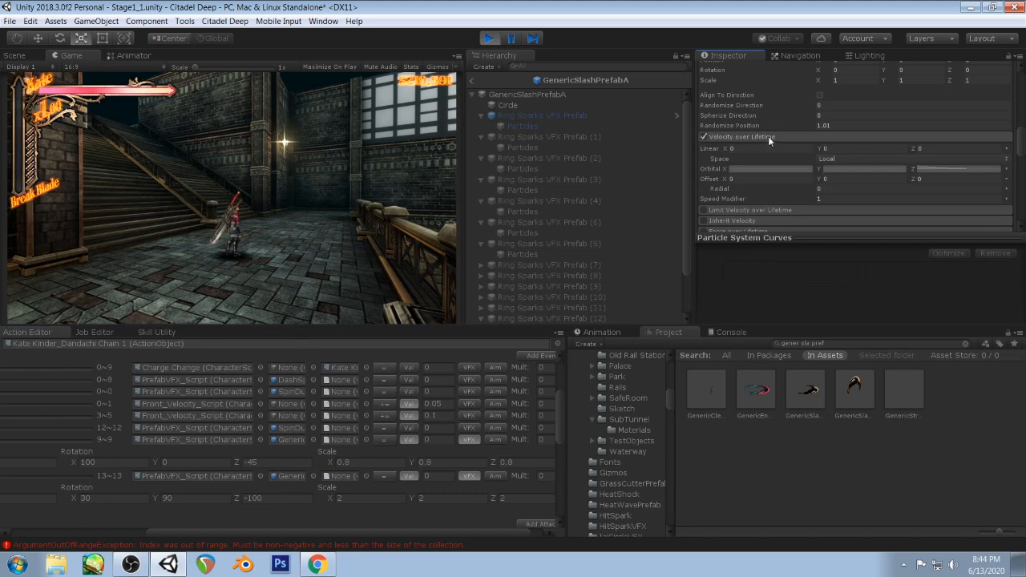
pyautogui.click(935, 167)
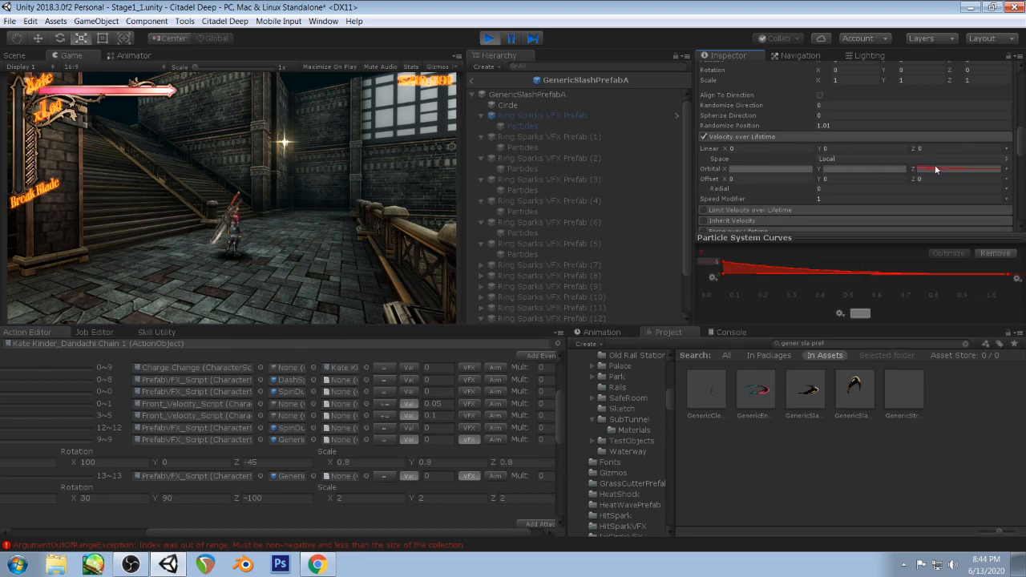
pyautogui.click(719, 265)
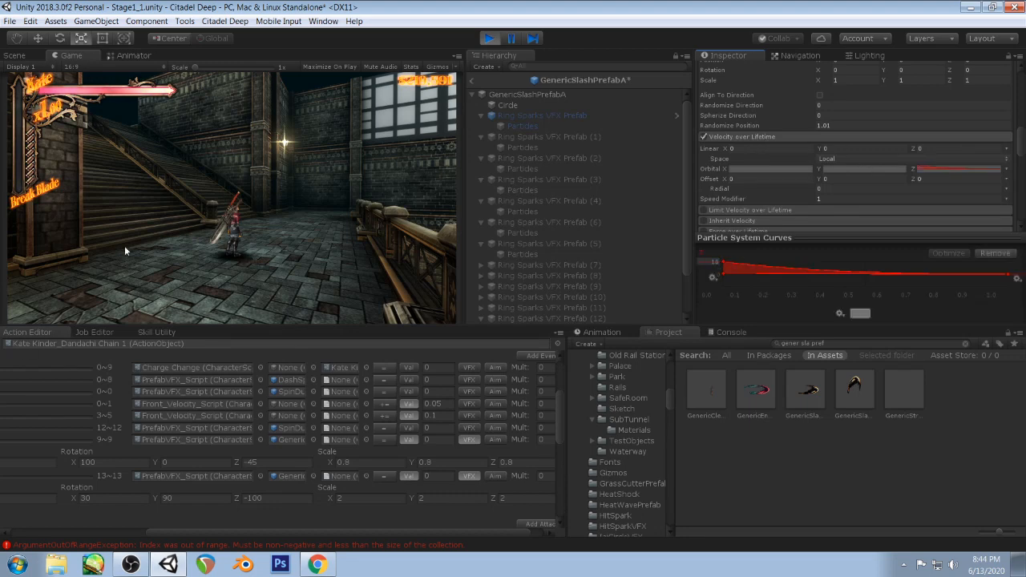
pyautogui.click(387, 164)
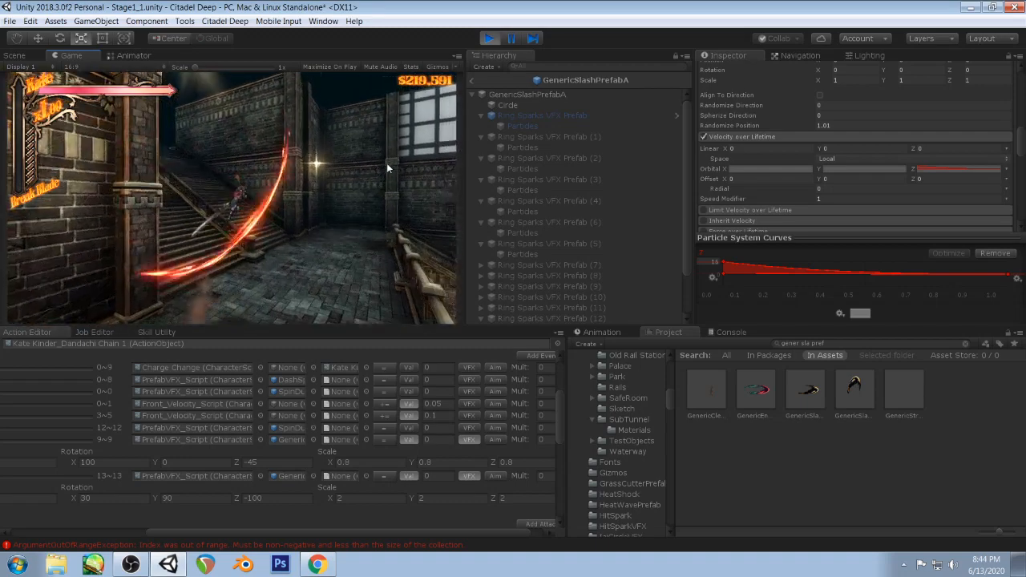
pyautogui.click(386, 165)
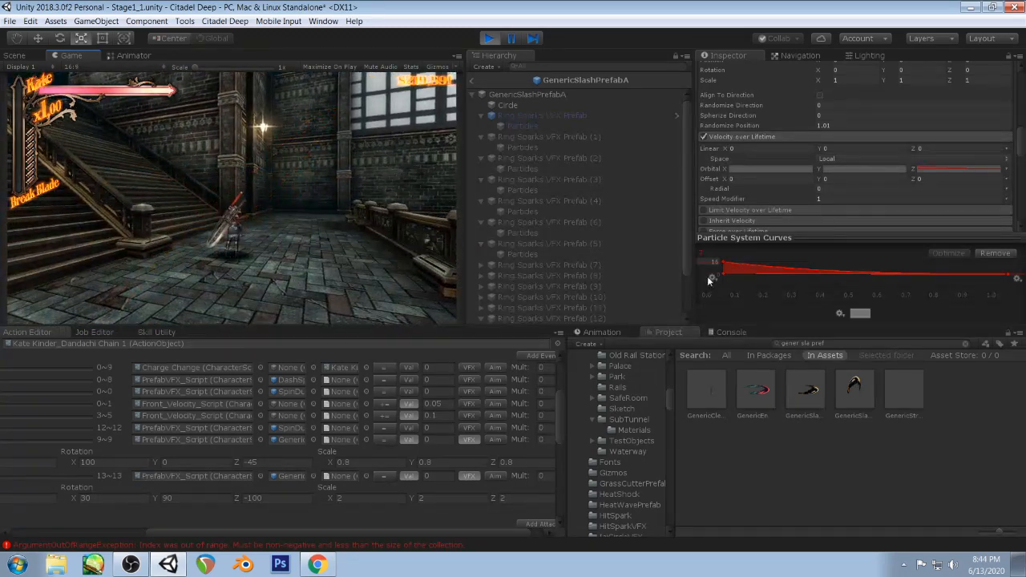
# - Set the Orbital Z curve's maximum to 12, add a key to its upper curve for a faster early falloff and test the slash
pyautogui.moveTo(733, 240); pyautogui.dragTo(736, 172)
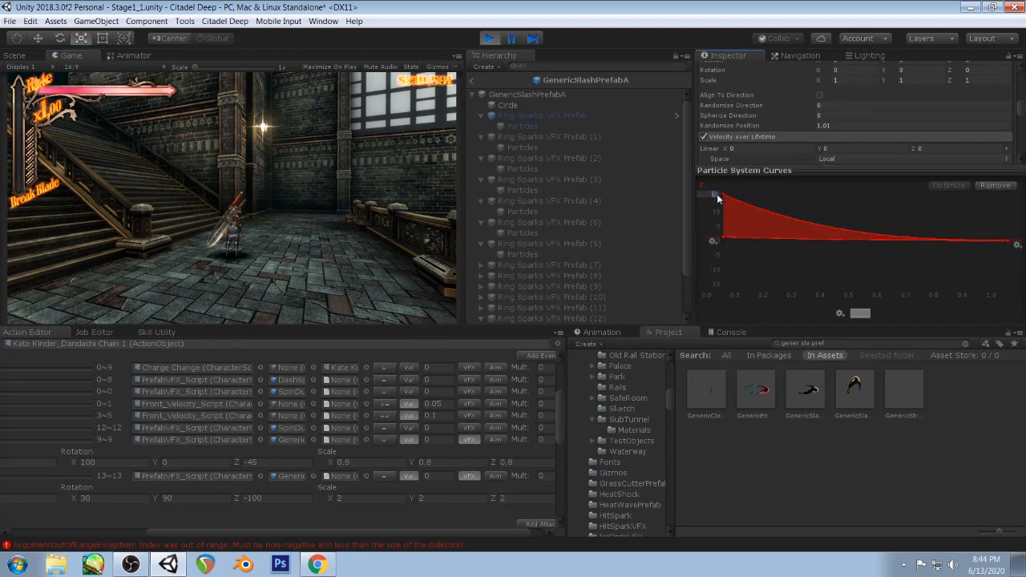
pyautogui.write('12')
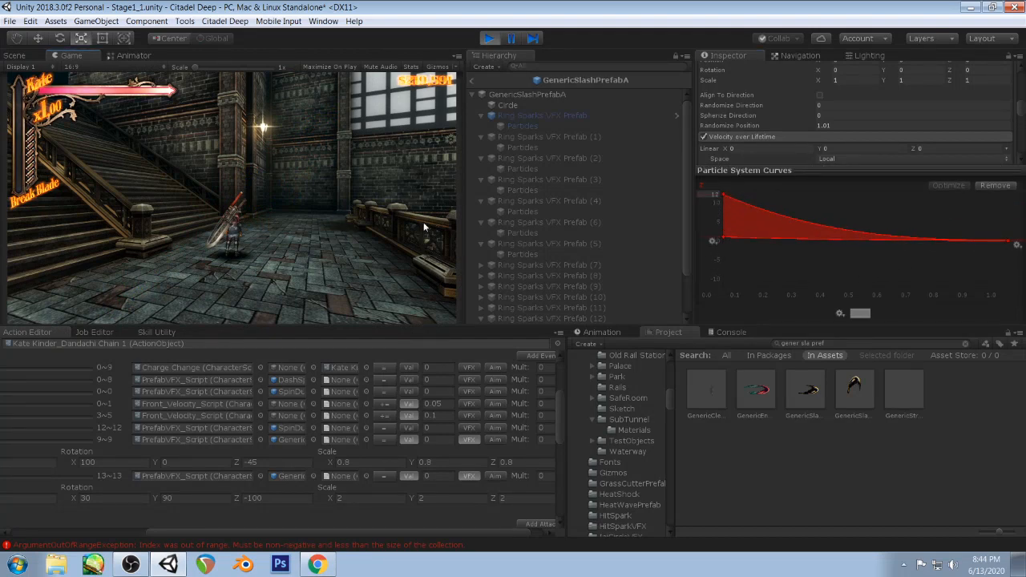
pyautogui.click(723, 197)
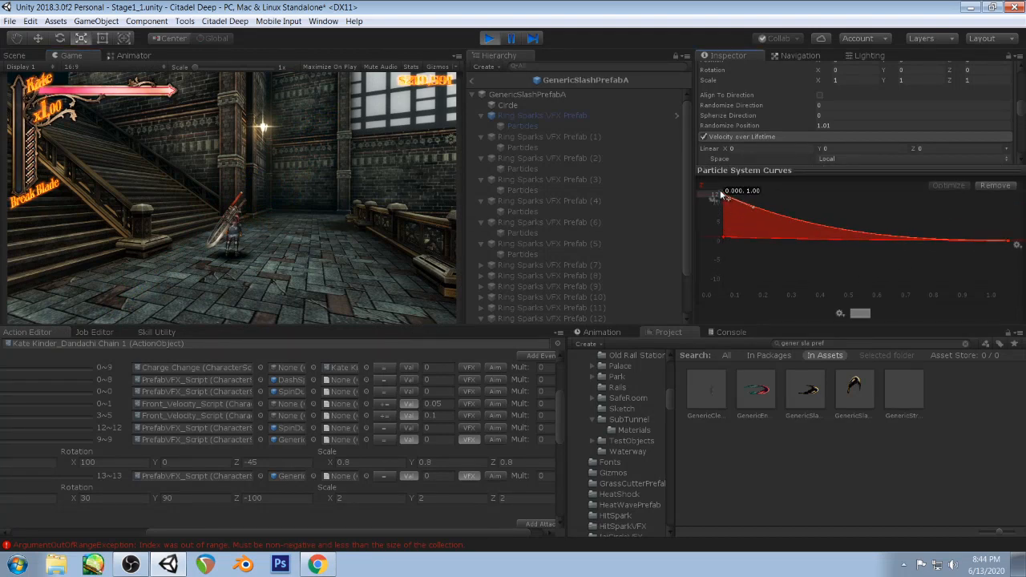
pyautogui.rightClick(863, 232)
pyautogui.click(885, 235)
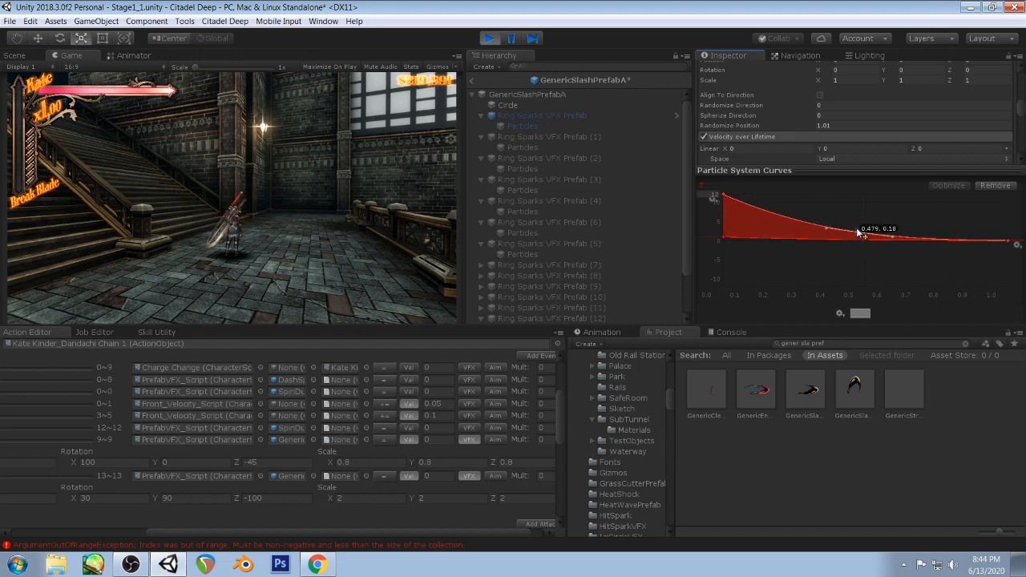
pyautogui.moveTo(858, 230); pyautogui.dragTo(724, 237)
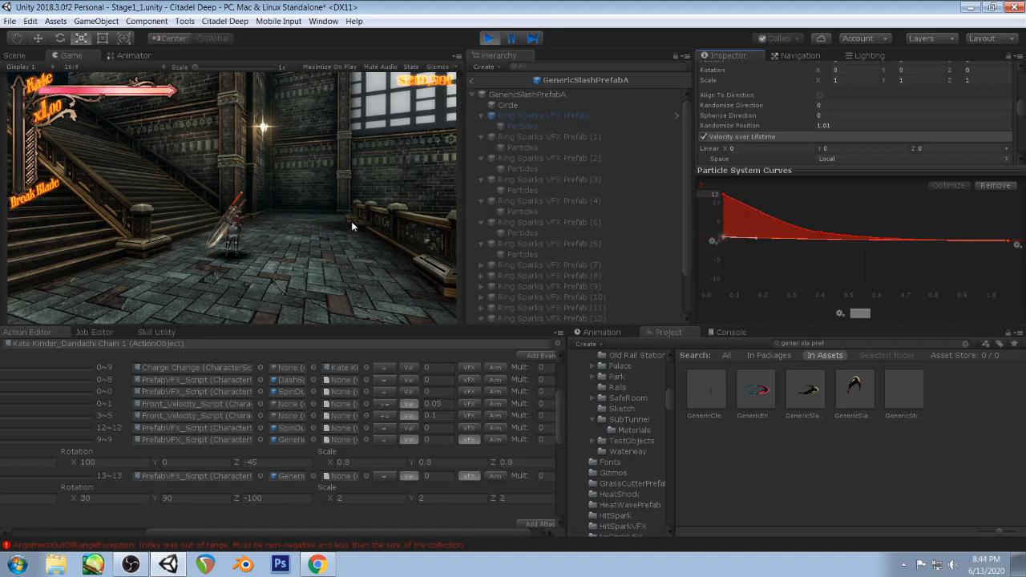
pyautogui.click(356, 214)
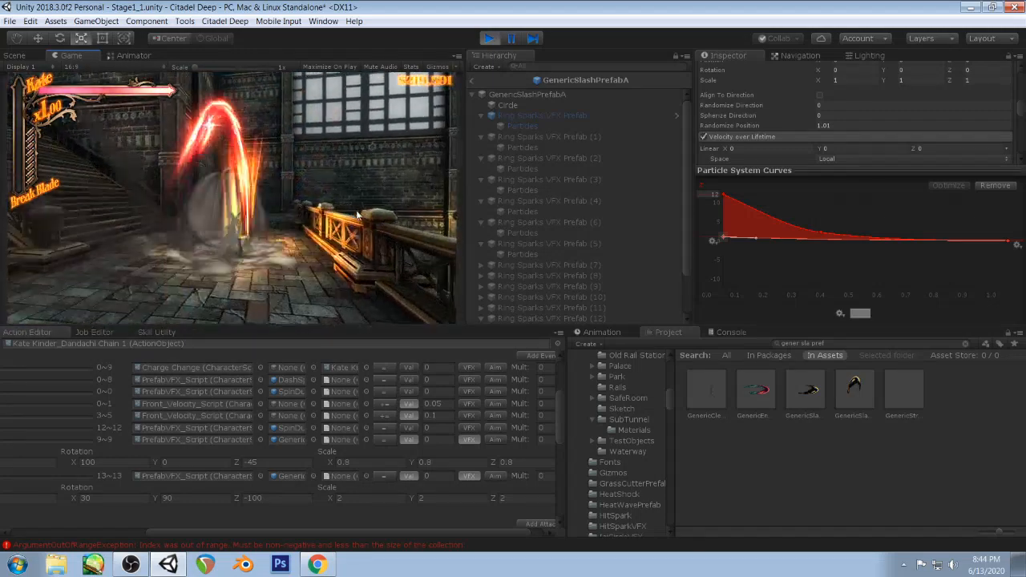
# - Duplicate Tutorial Ring Sparks (1) in GenericSlashPrefabA and deactivate the original
pyautogui.scroll(-2, 554, 192)
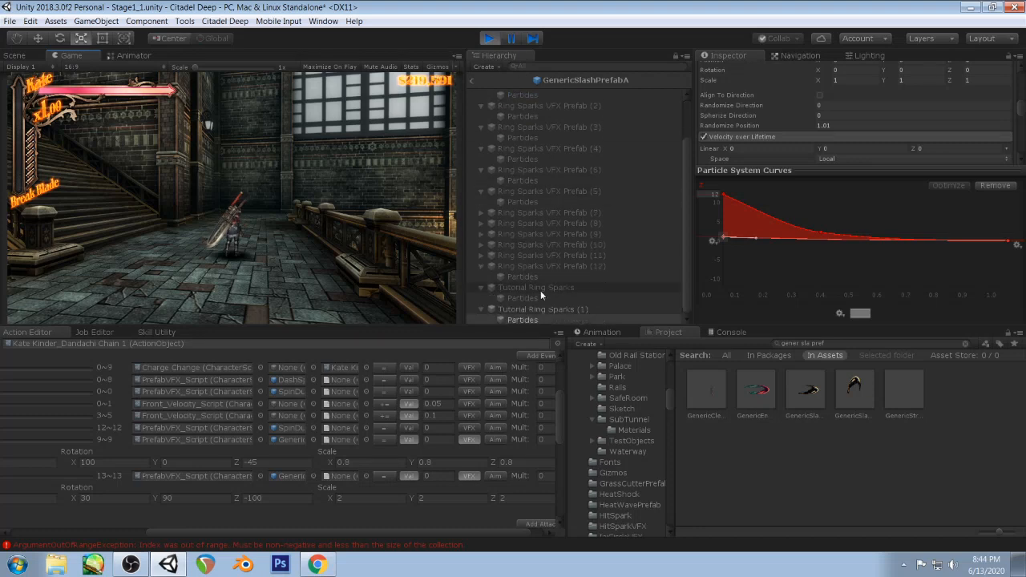
pyautogui.click(539, 309)
pyautogui.hotkey('ctrl', 'd')
pyautogui.scroll(-1, 558, 253)
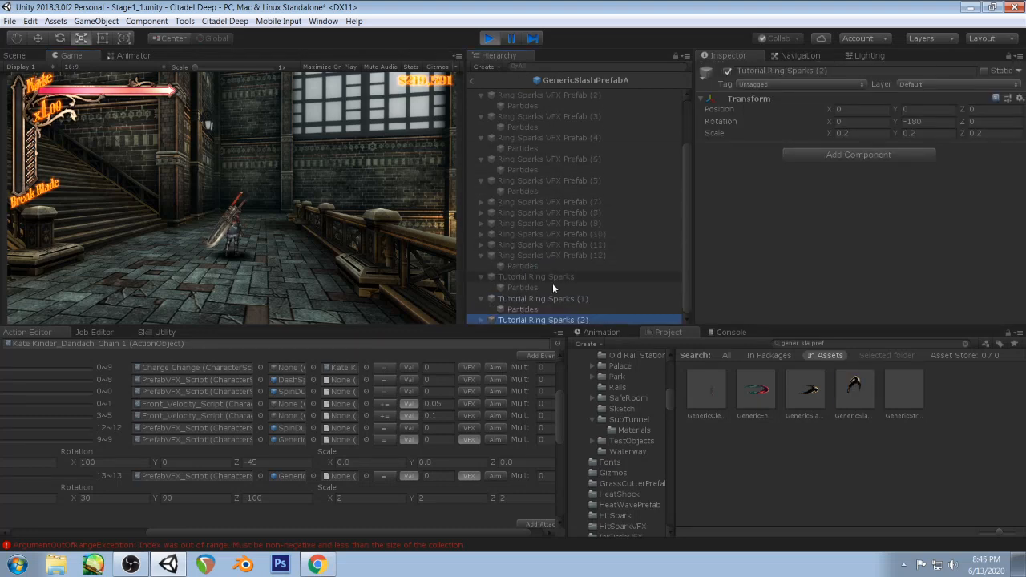
pyautogui.click(552, 288)
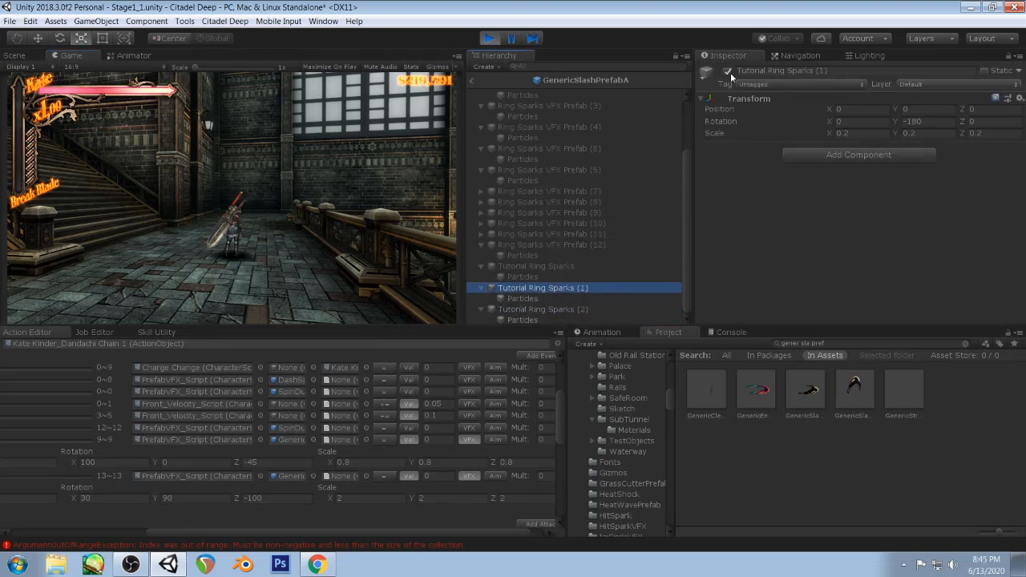
# - Increase the Shape Arc of the Particles in Tutorial Ring Sparks (2) to 123.2
pyautogui.click(522, 320)
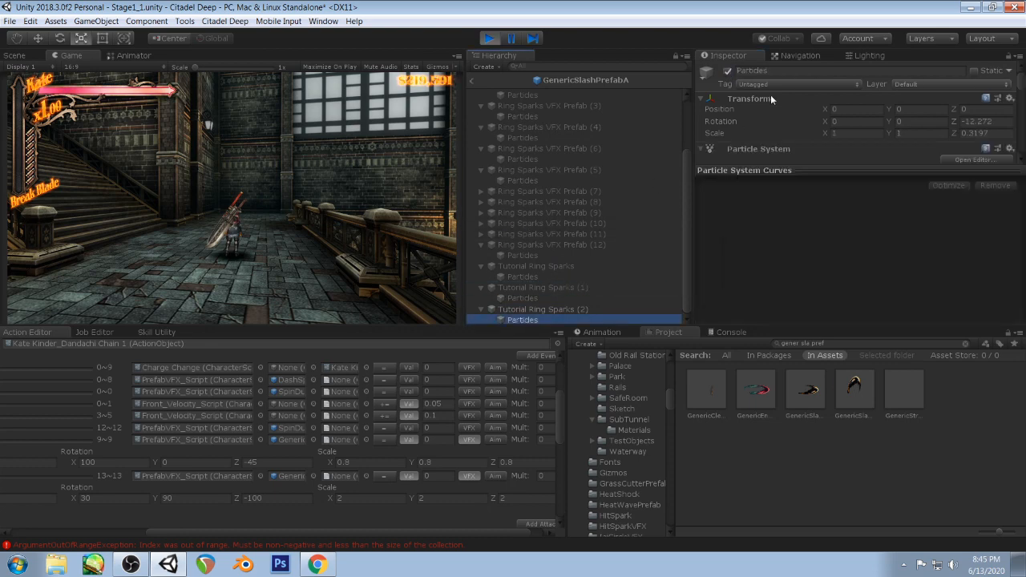
pyautogui.scroll(-3, 770, 120)
pyautogui.moveTo(745, 178); pyautogui.dragTo(751, 223)
pyautogui.scroll(-6, 774, 153)
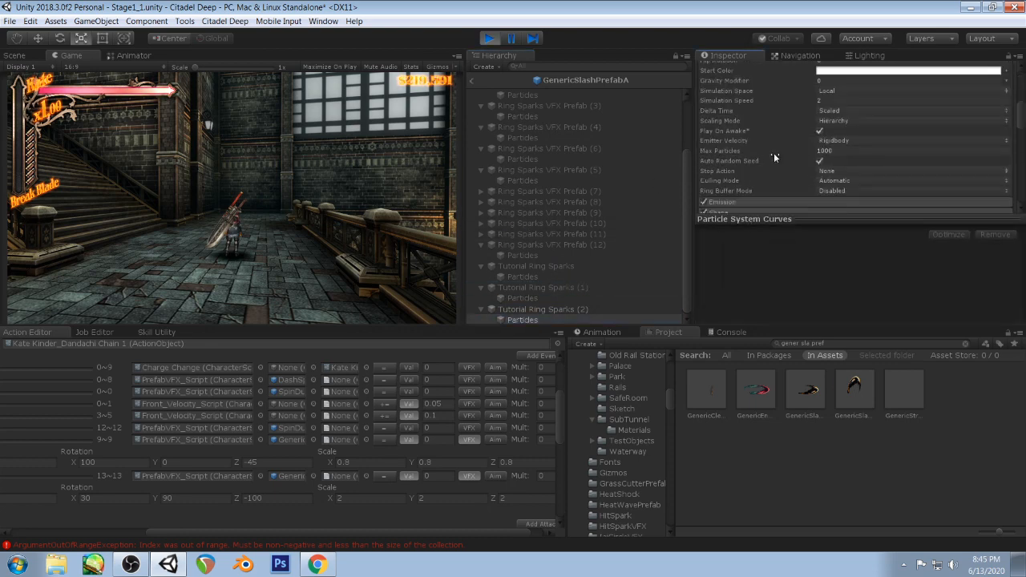
pyautogui.scroll(3, 754, 140)
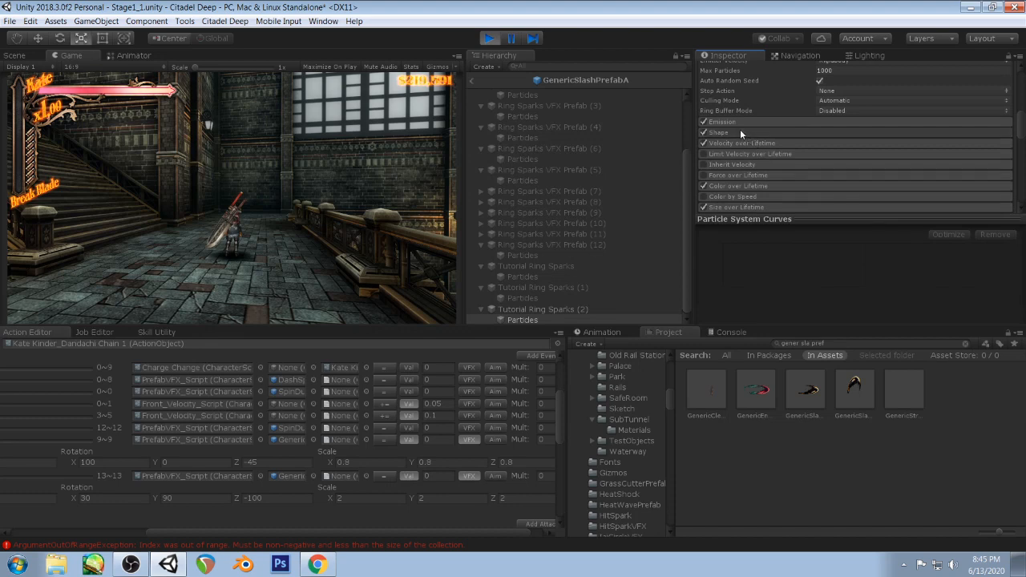
pyautogui.click(740, 131)
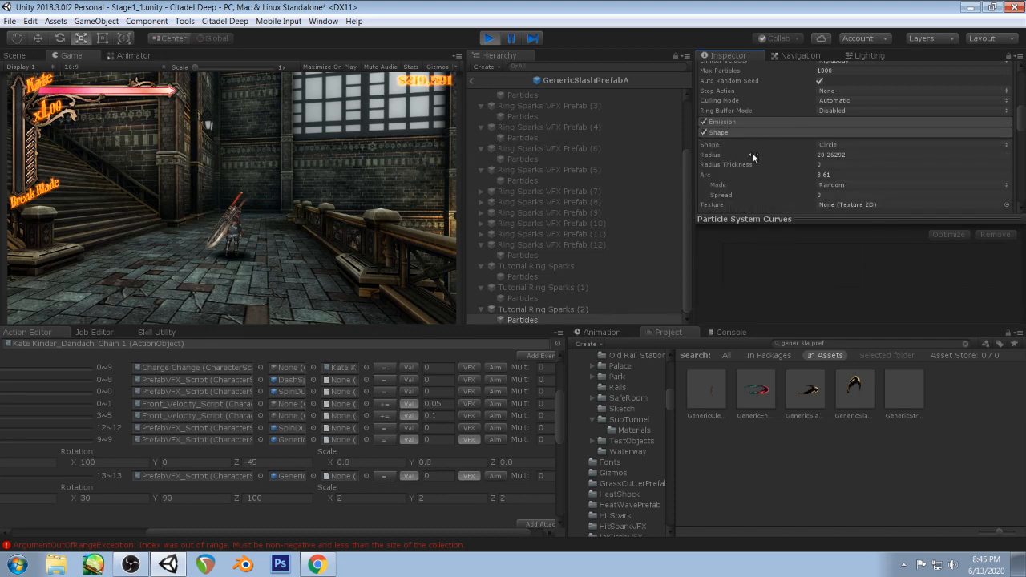
pyautogui.moveTo(762, 175); pyautogui.dragTo(29, 182)
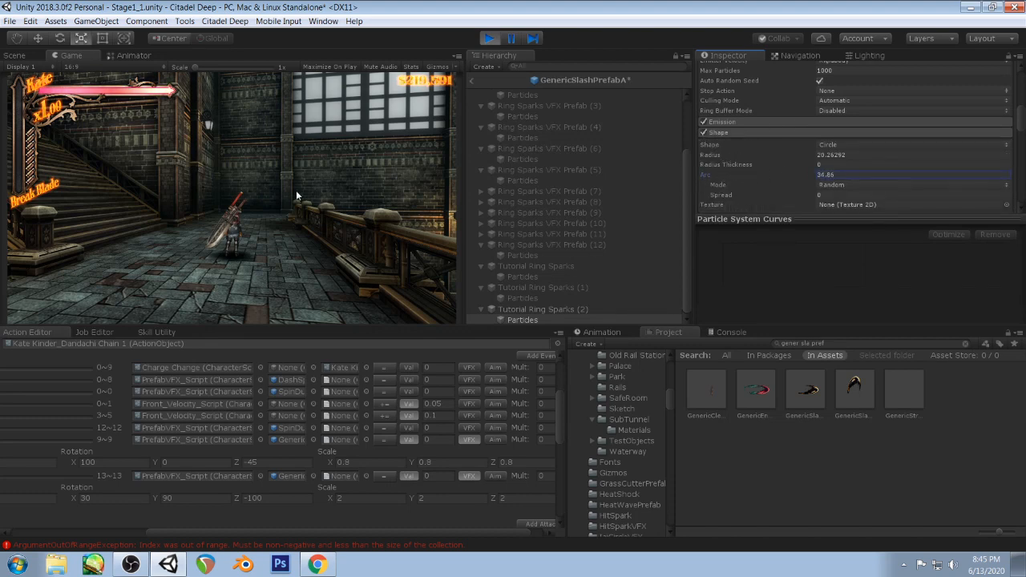
pyautogui.moveTo(296, 190); pyautogui.dragTo(731, 201)
pyautogui.moveTo(38, 236); pyautogui.dragTo(224, 303)
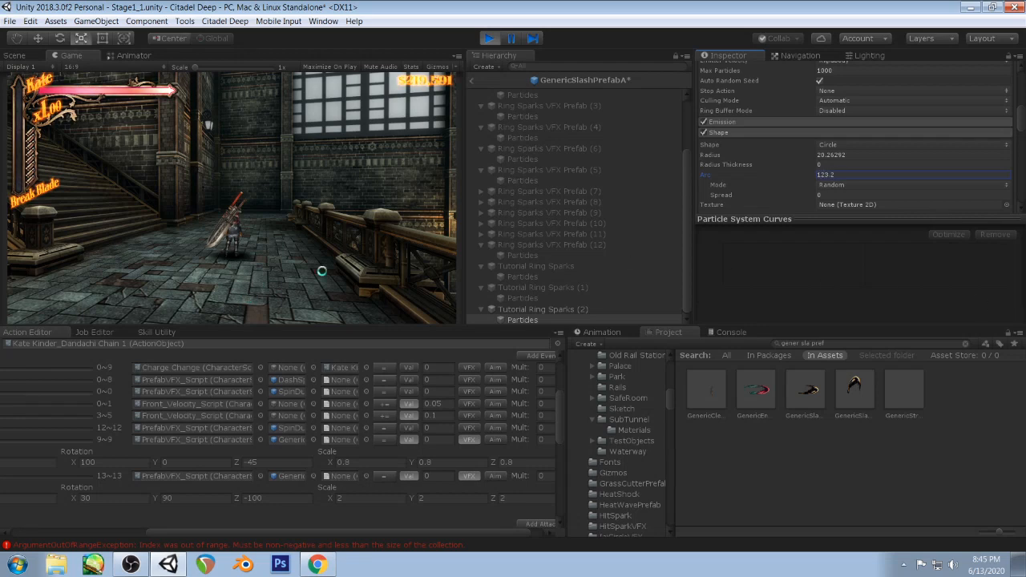
# - Set the maximum of the Particles' Orbital Z curve in Velocity over Lifetime to 2 and test the slash in the game
pyautogui.scroll(-5, 741, 149)
pyautogui.click(739, 136)
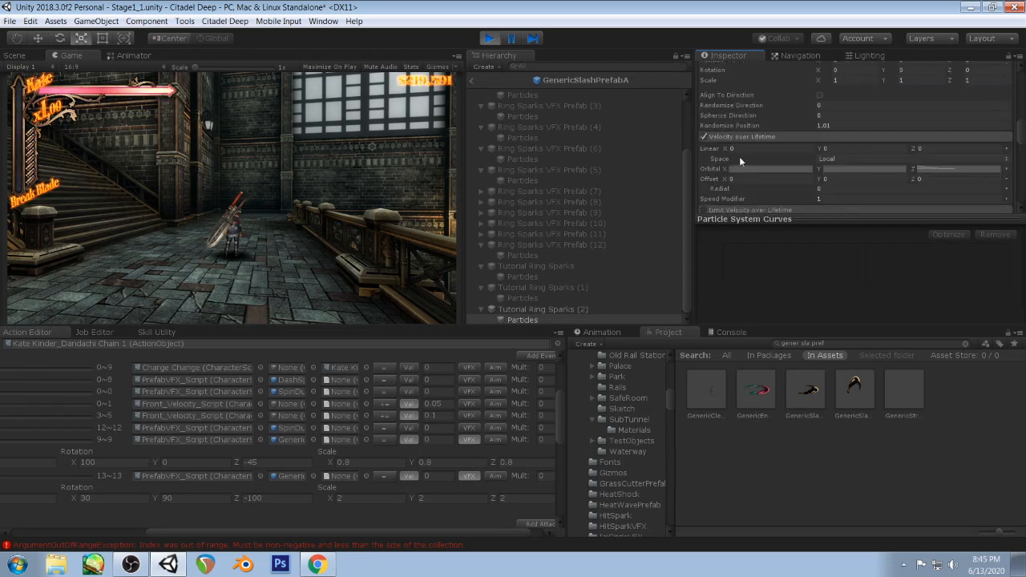
pyautogui.click(939, 170)
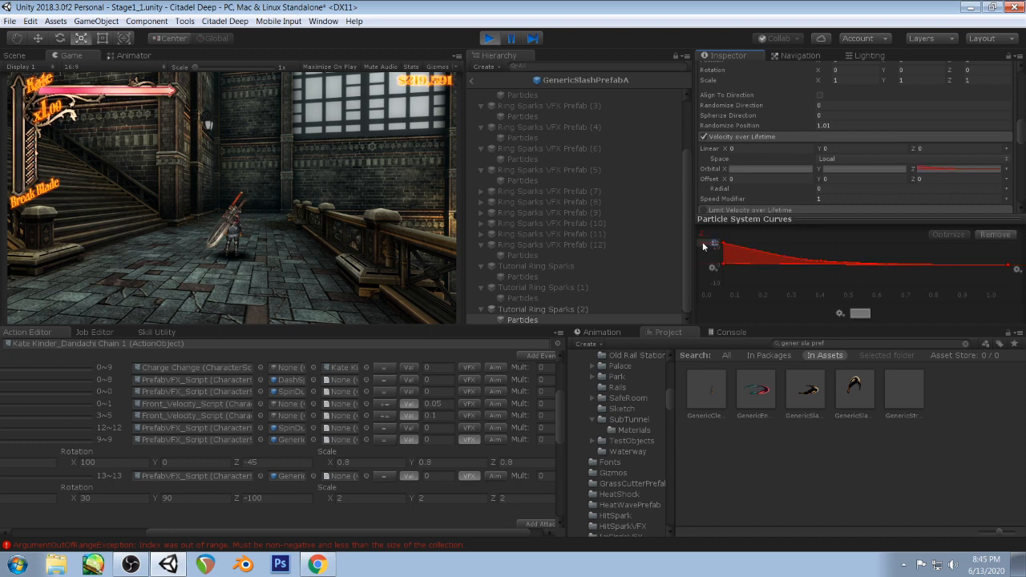
pyautogui.write('2')
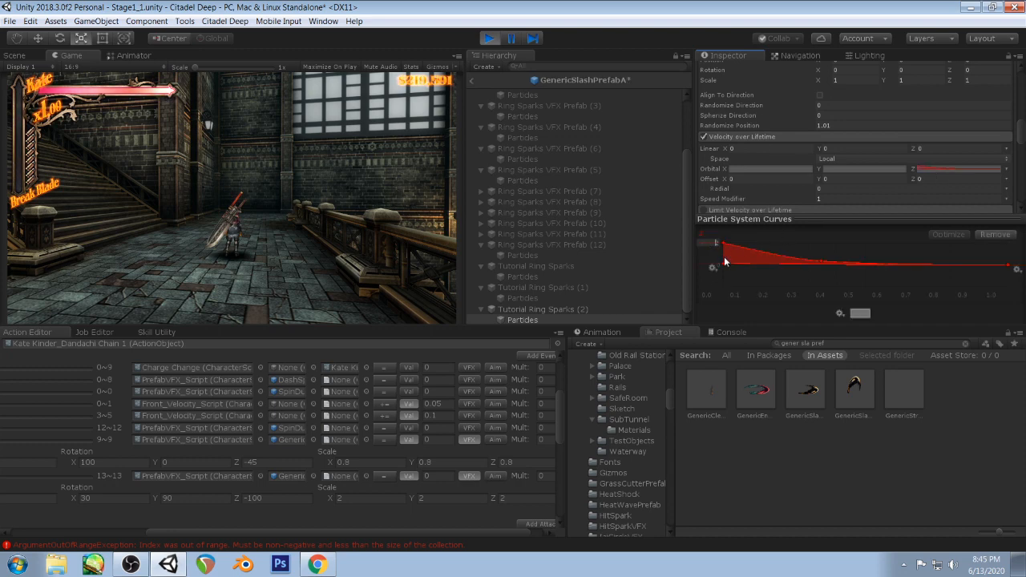
pyautogui.press('Return')
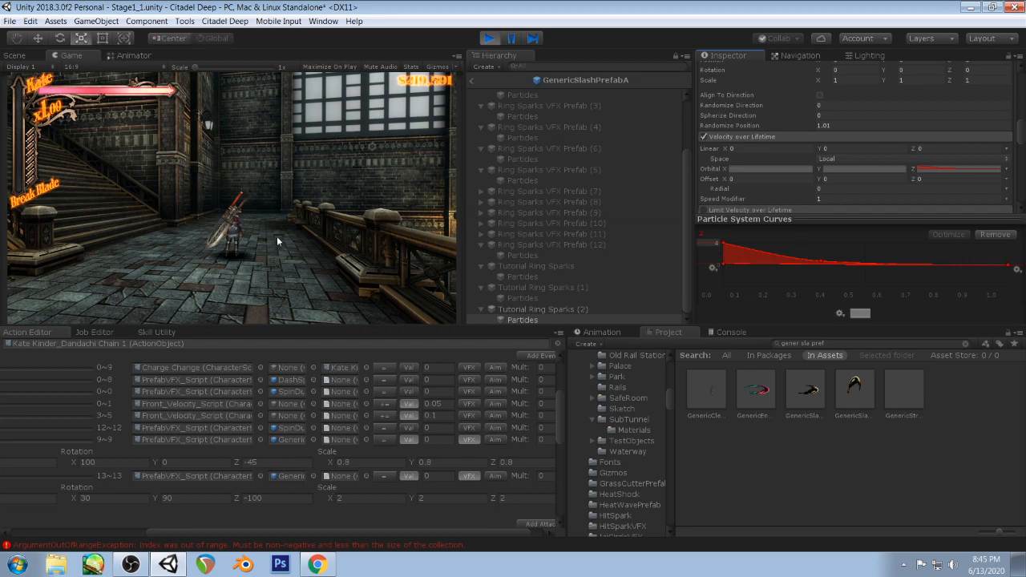
pyautogui.click(276, 236)
pyautogui.press('space')
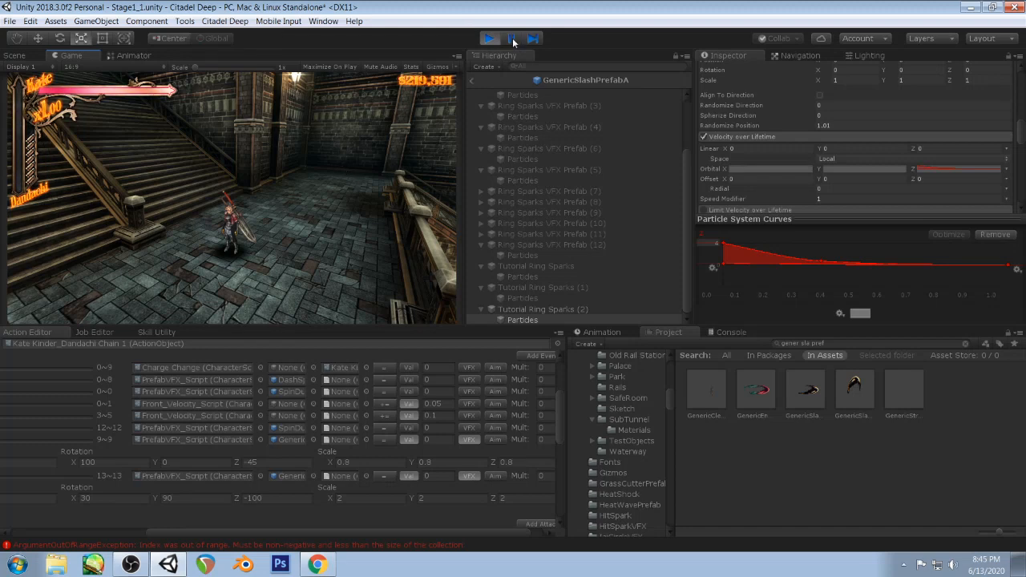
# - Step through the paused slash frame by frame to examine the spark timing against the blade trail, and resume the game
pyautogui.click(534, 42)
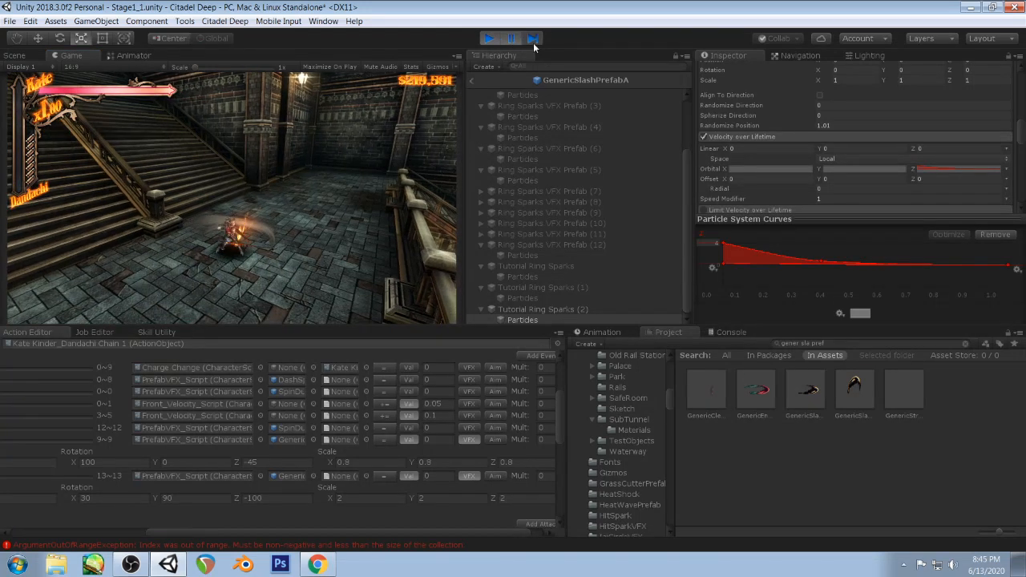
pyautogui.click(534, 42)
pyautogui.click(534, 42)
pyautogui.click(534, 42)
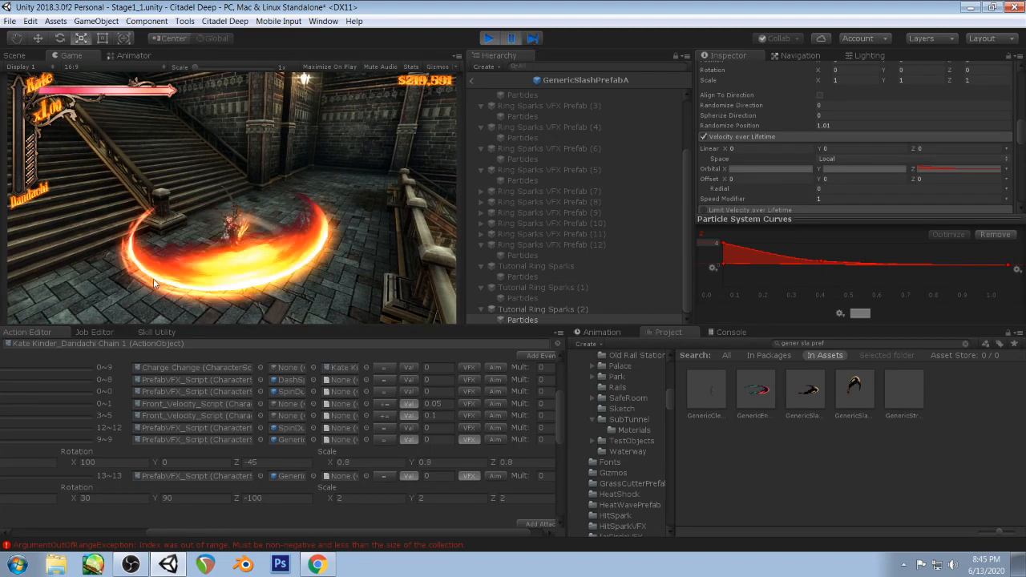
pyautogui.click(533, 41)
pyautogui.click(532, 38)
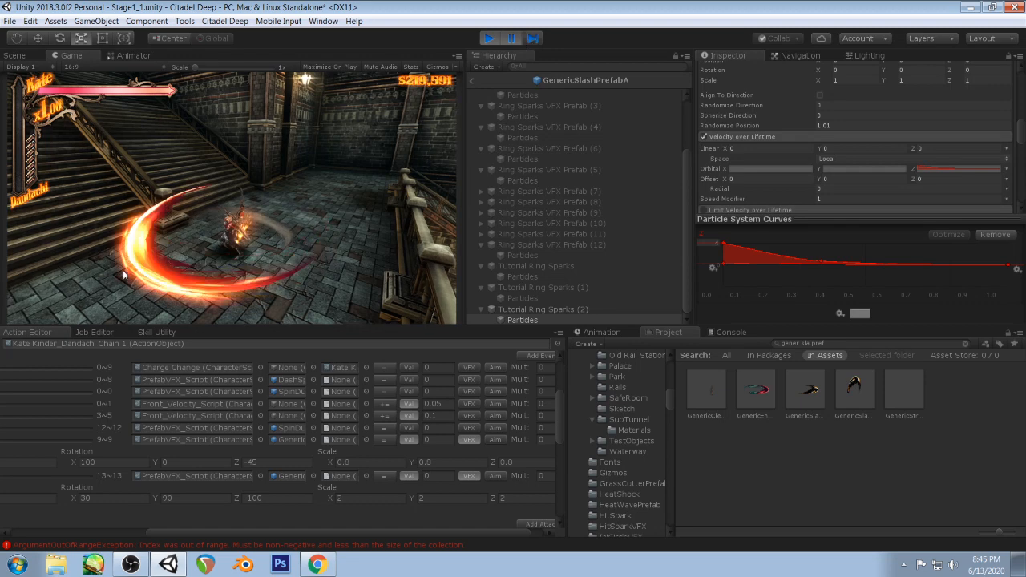
pyautogui.click(518, 45)
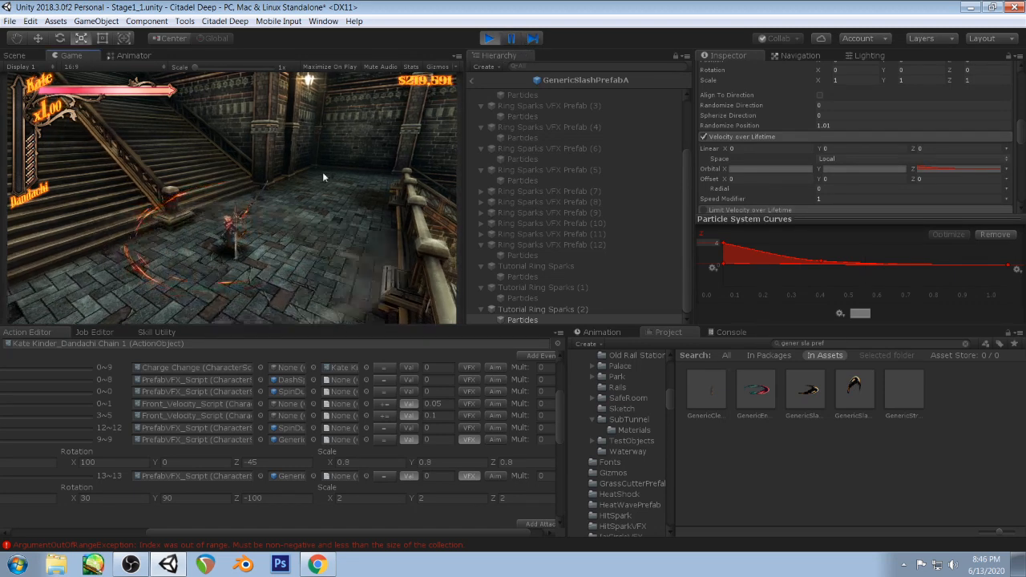
# - Set the Start Delay of the Particles in Tutorial Ring Sparks (2) to 0.05 and test the slash
pyautogui.scroll(10, 848, 134)
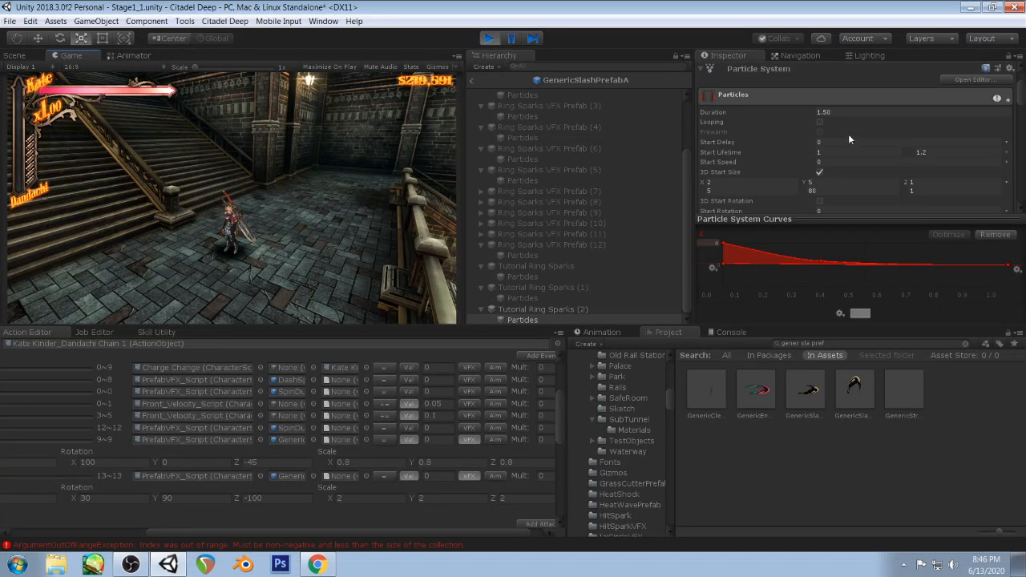
pyautogui.click(839, 141)
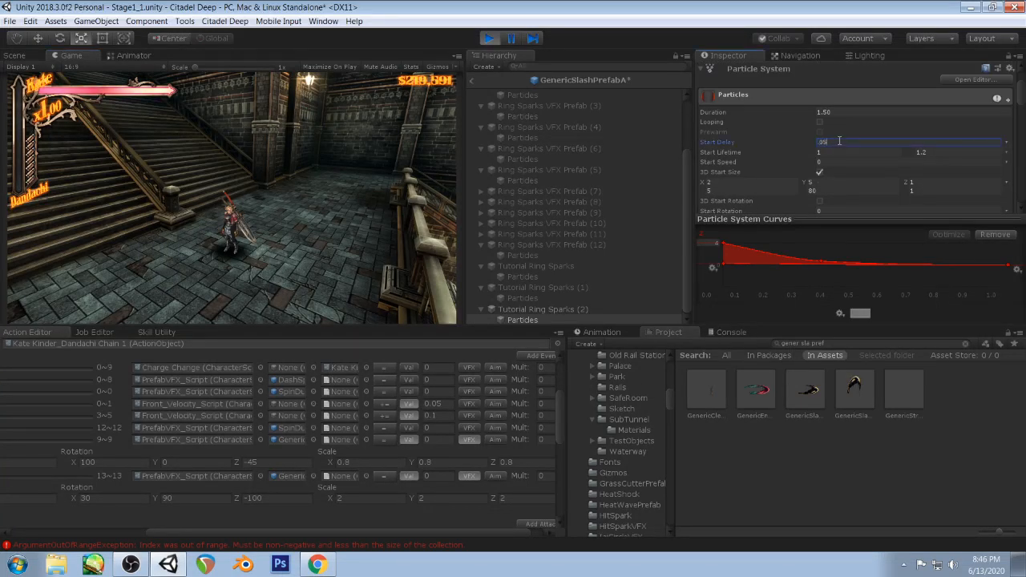
pyautogui.click(332, 167)
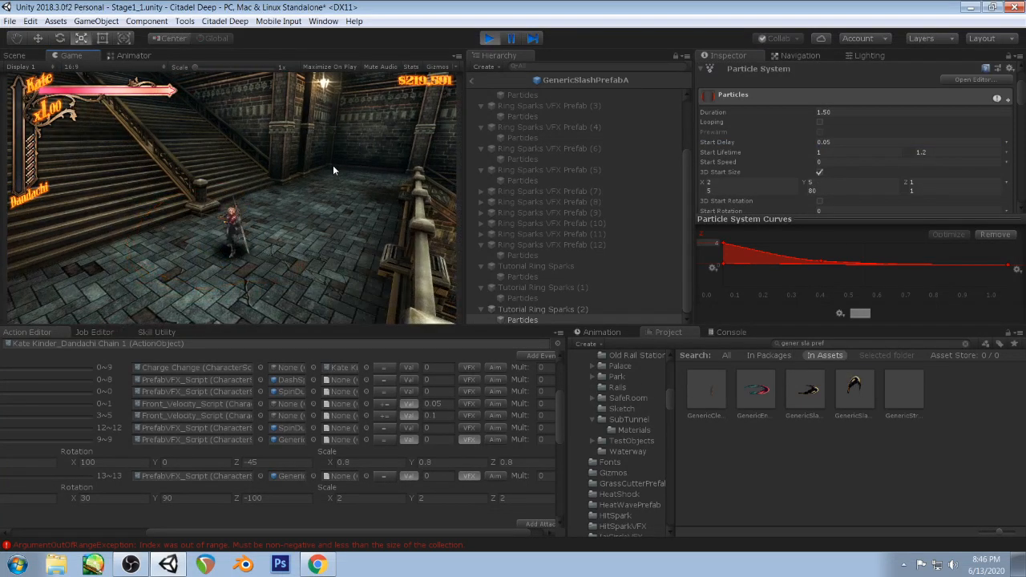
pyautogui.click(333, 166)
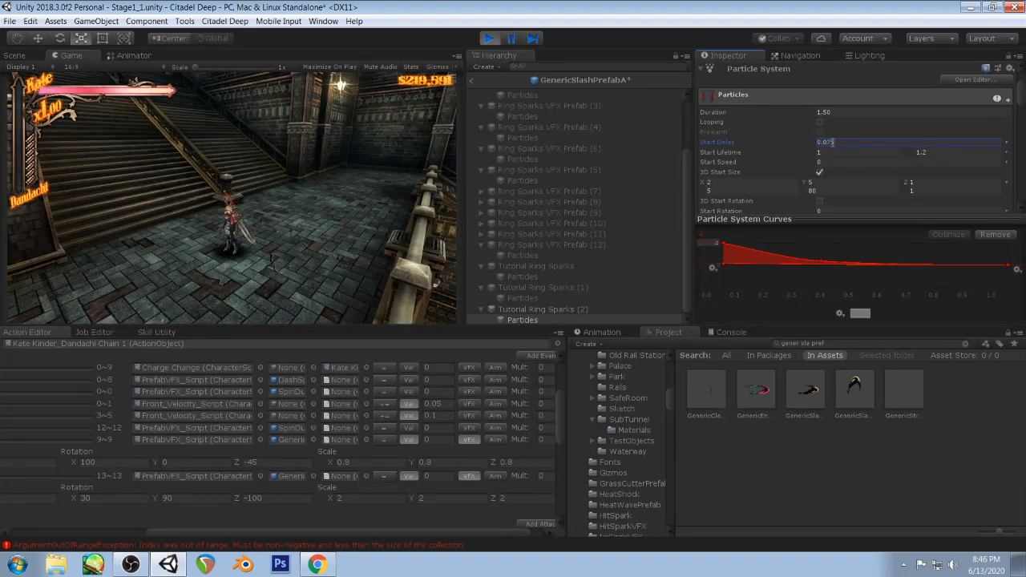
# - Set the Particles' Start Delay to 0.075 and test the slash repeatedly in the game
pyautogui.click(348, 182)
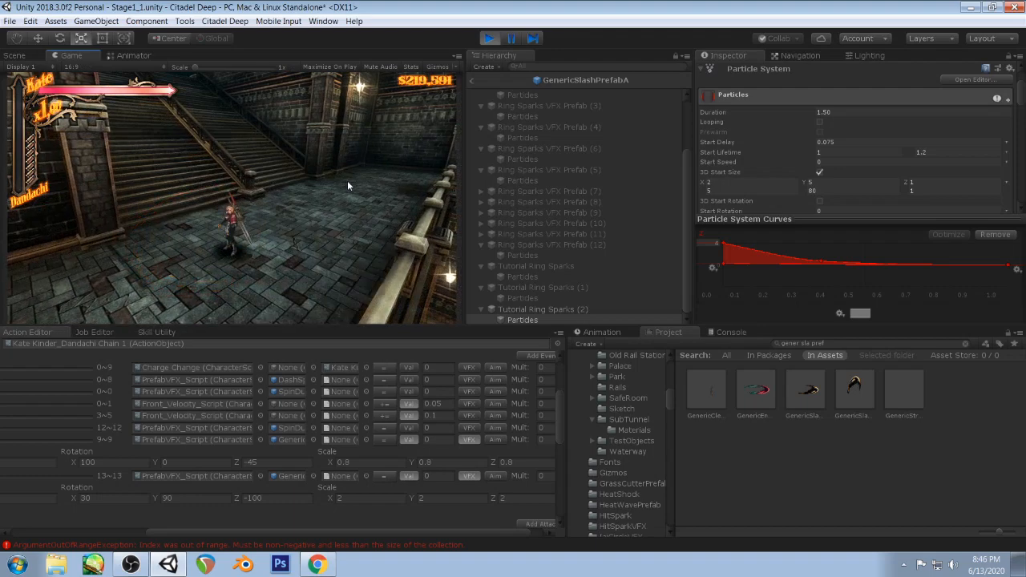
pyautogui.click(348, 182)
pyautogui.click(348, 182)
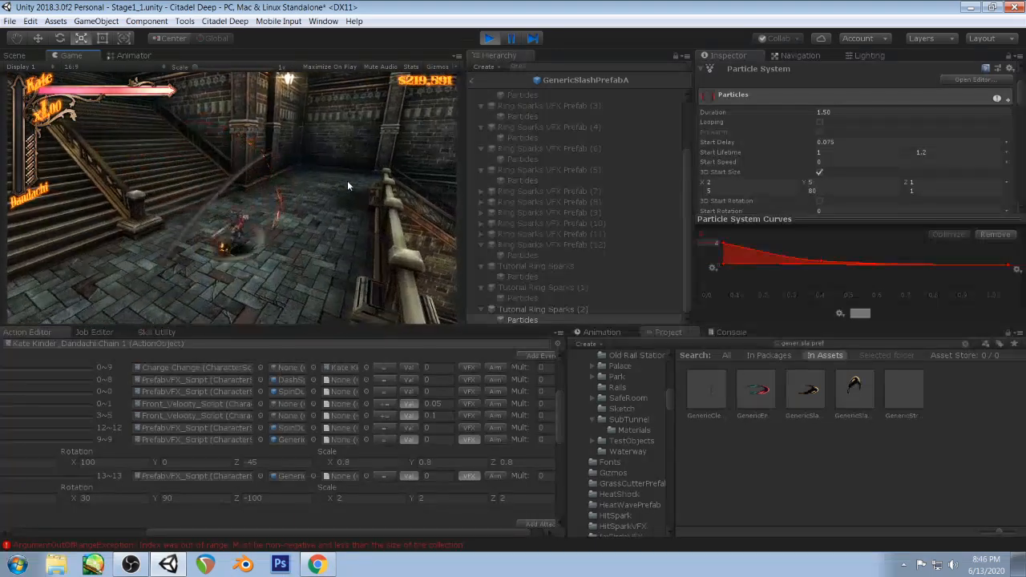
pyautogui.click(348, 182)
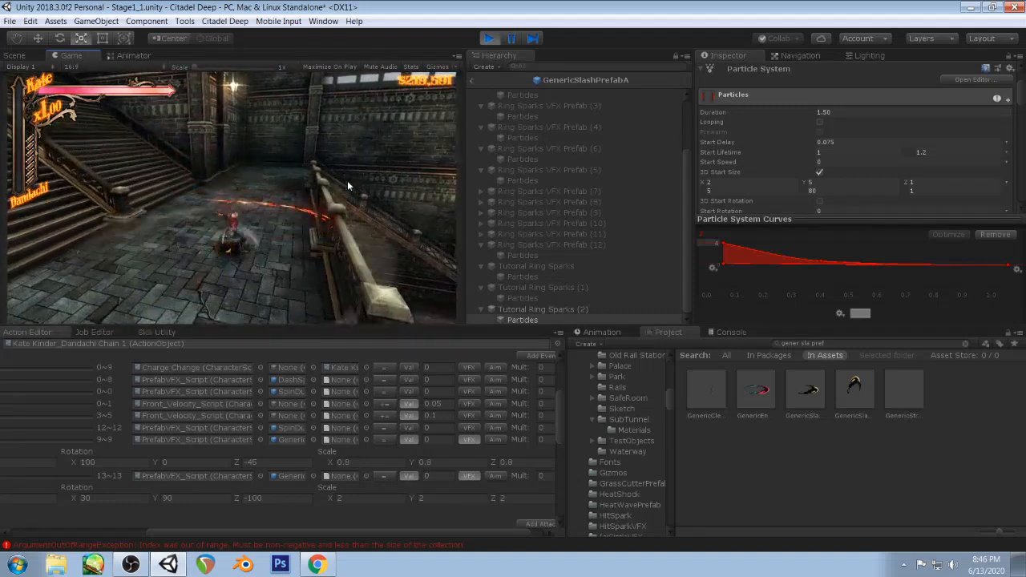
# - Deactivate Tutorial Ring Sparks (2) and activate Tutorial Ring Sparks (1) to compare its slash in the game
pyautogui.click(550, 310)
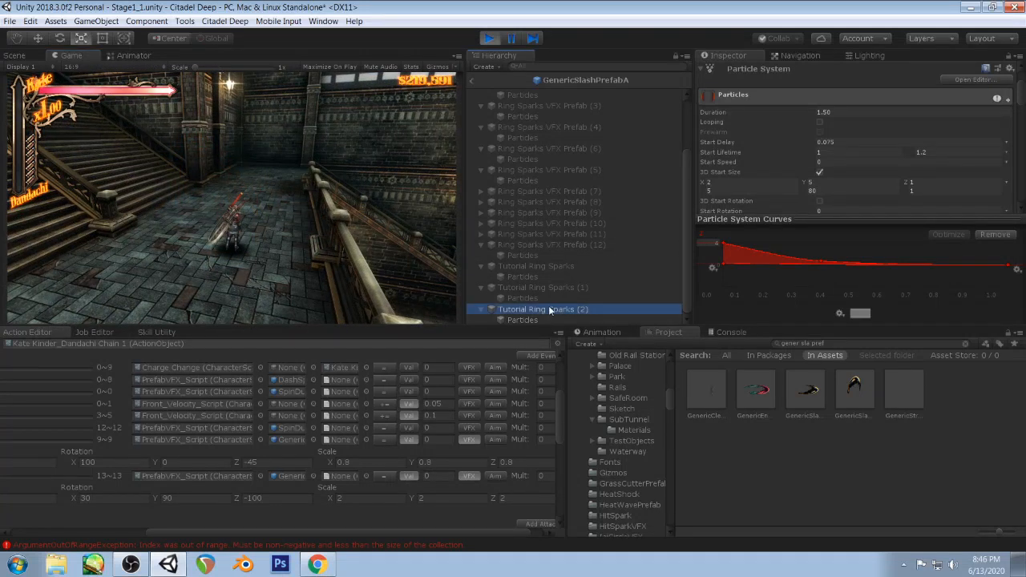
pyautogui.click(726, 72)
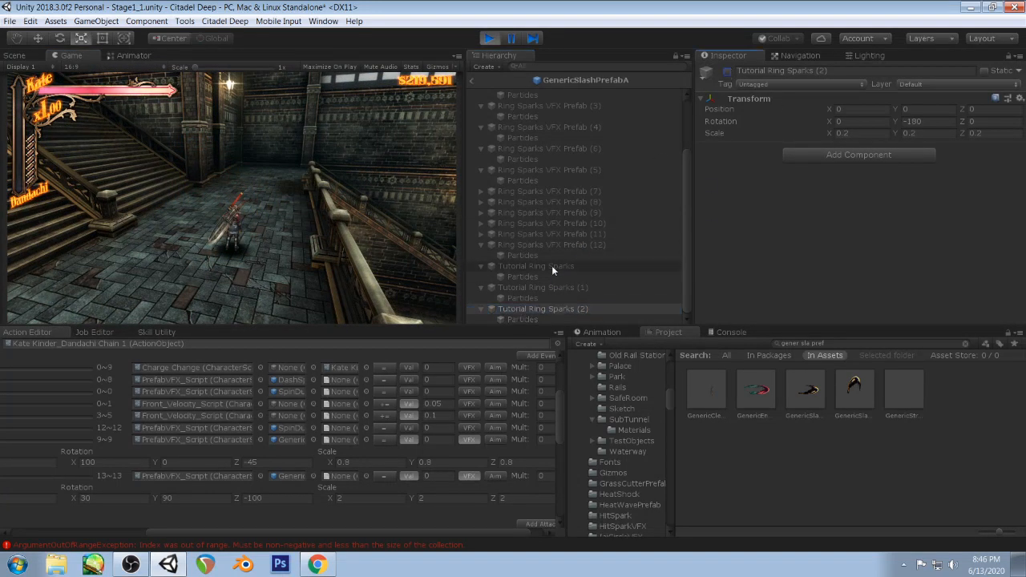
pyautogui.click(561, 287)
pyautogui.click(727, 72)
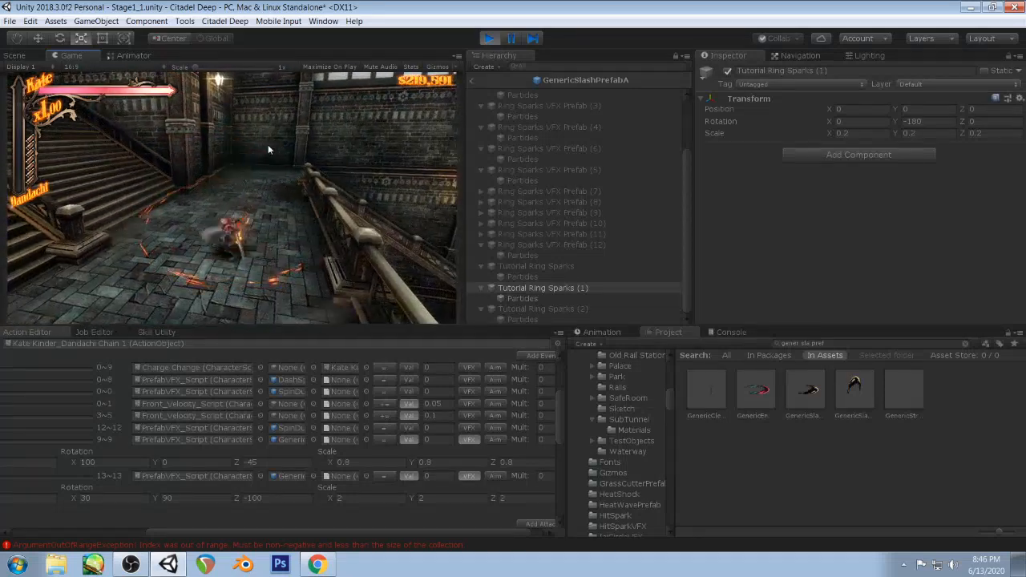
# - Deactivate Tutorial Ring Sparks (1) and reactivate Tutorial Ring Sparks (2)
pyautogui.click(729, 71)
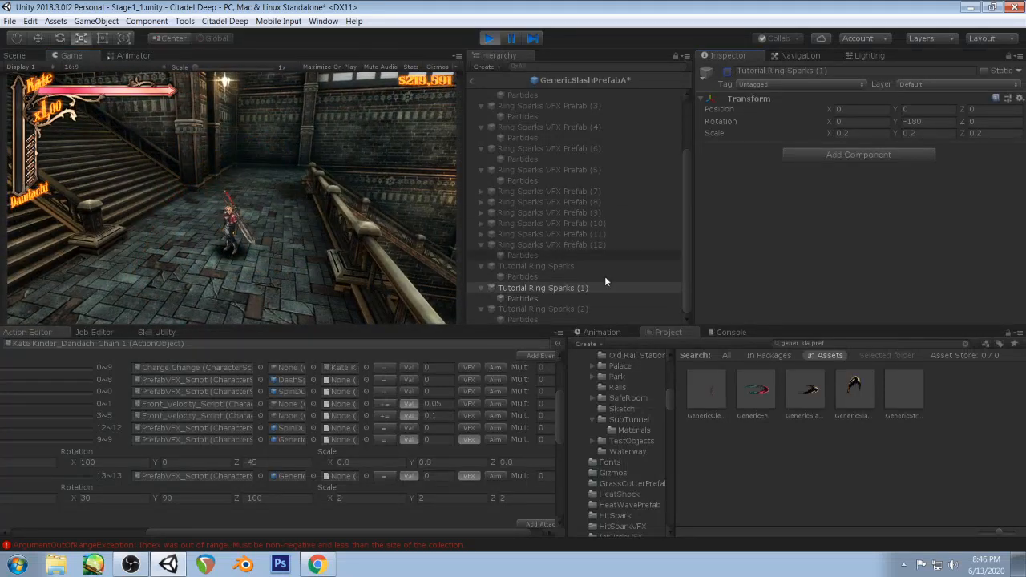
pyautogui.click(556, 311)
pyautogui.click(727, 71)
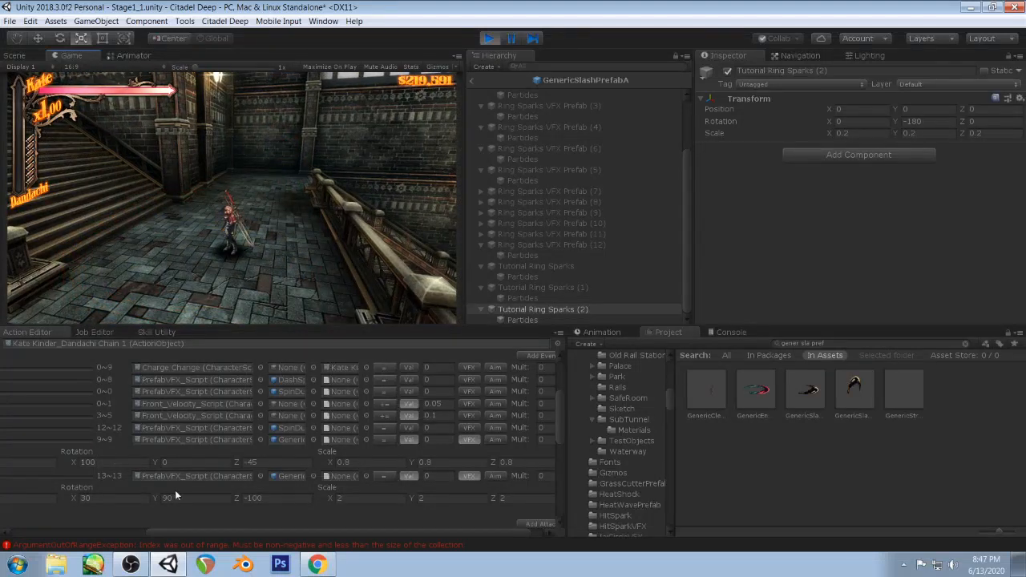
pyautogui.click(138, 568)
pyautogui.click(128, 216)
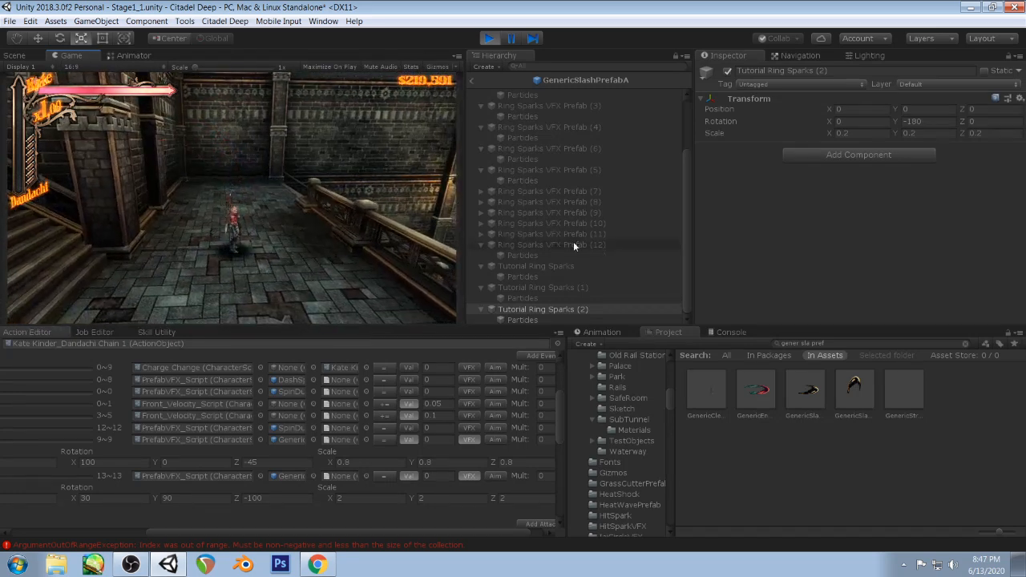
# - Duplicate Tutorial Ring Sparks (2), deactivate the original and select the Particles of the new copy
pyautogui.click(528, 297)
pyautogui.click(529, 308)
pyautogui.hotkey('ctrl', 'd')
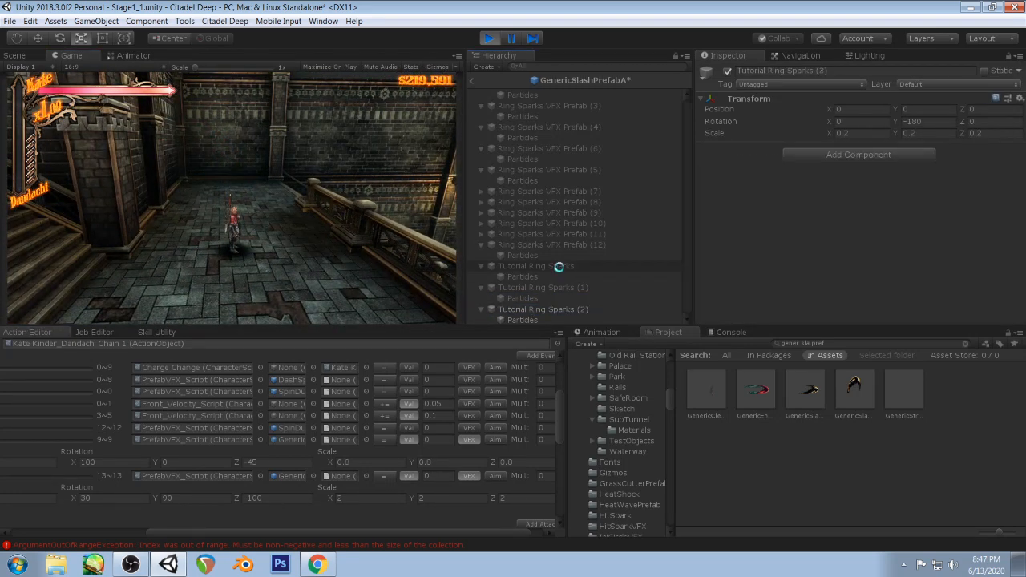
pyautogui.click(576, 298)
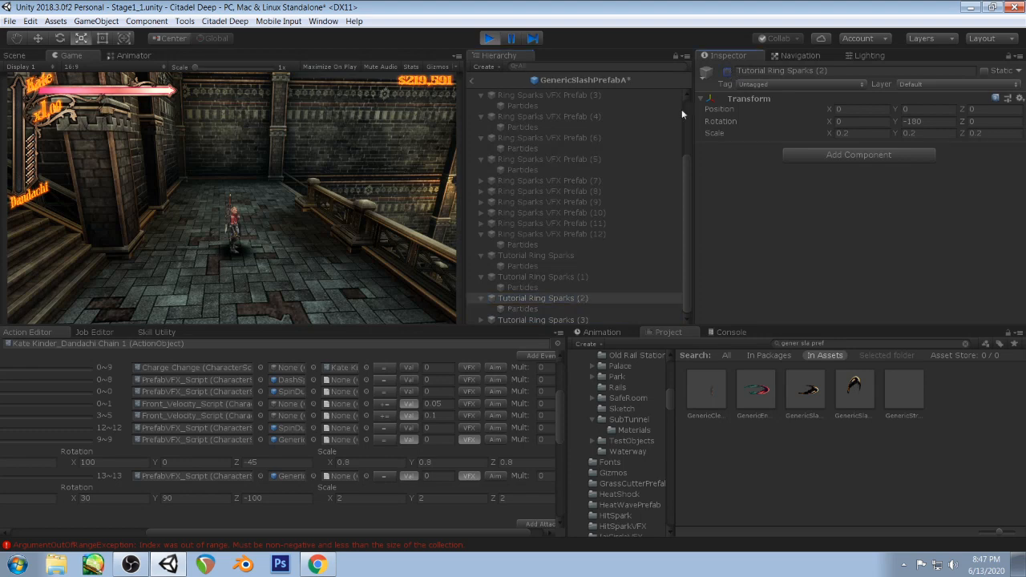
pyautogui.click(506, 320)
pyautogui.scroll(-1, 604, 215)
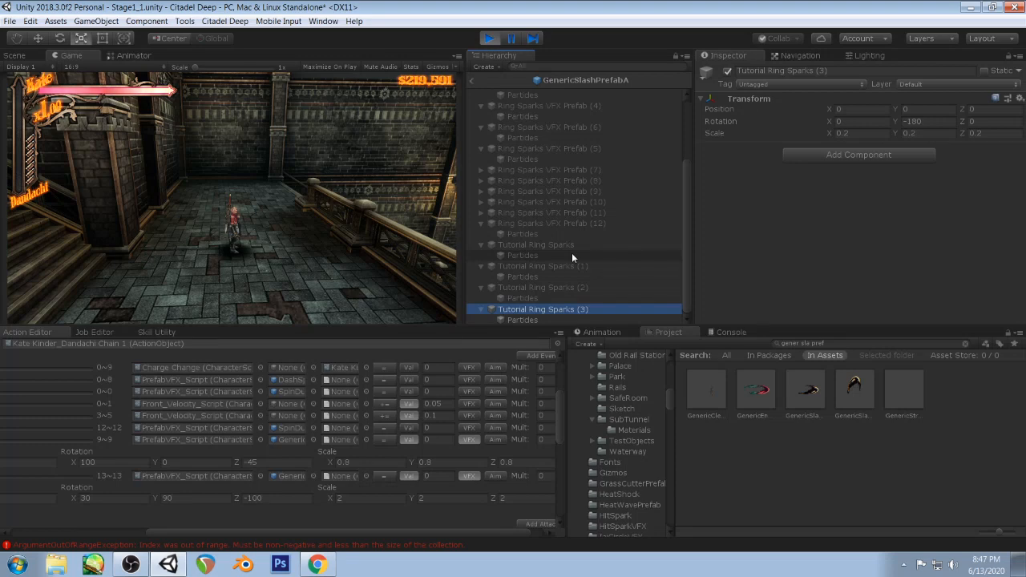
pyautogui.click(523, 320)
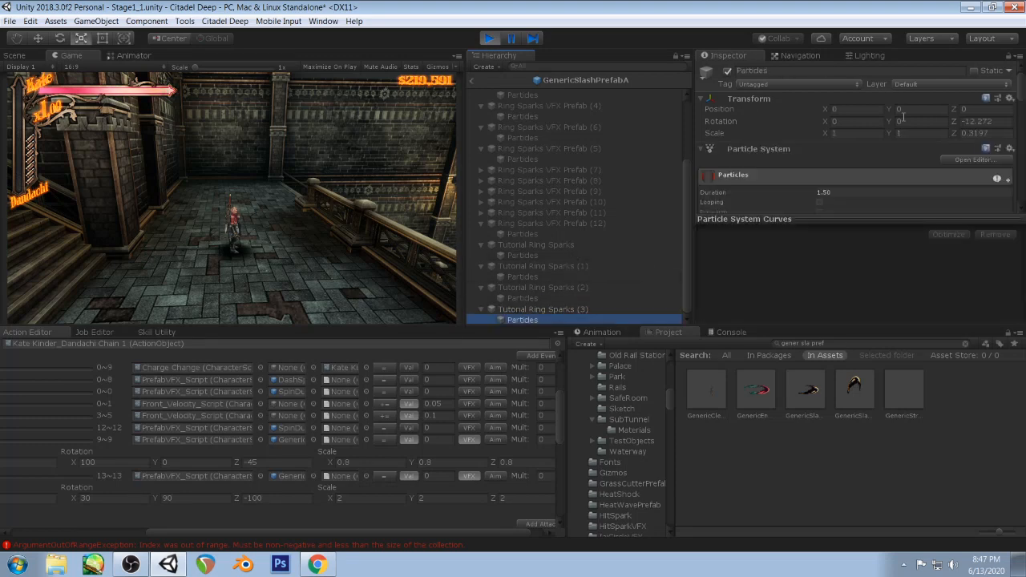
# - Set the Radial velocity of Tutorial Ring Sparks (3)'s Particles to 0 and display their Orbital Z curve
pyautogui.moveTo(774, 223); pyautogui.dragTo(775, 245)
pyautogui.scroll(-5, 786, 168)
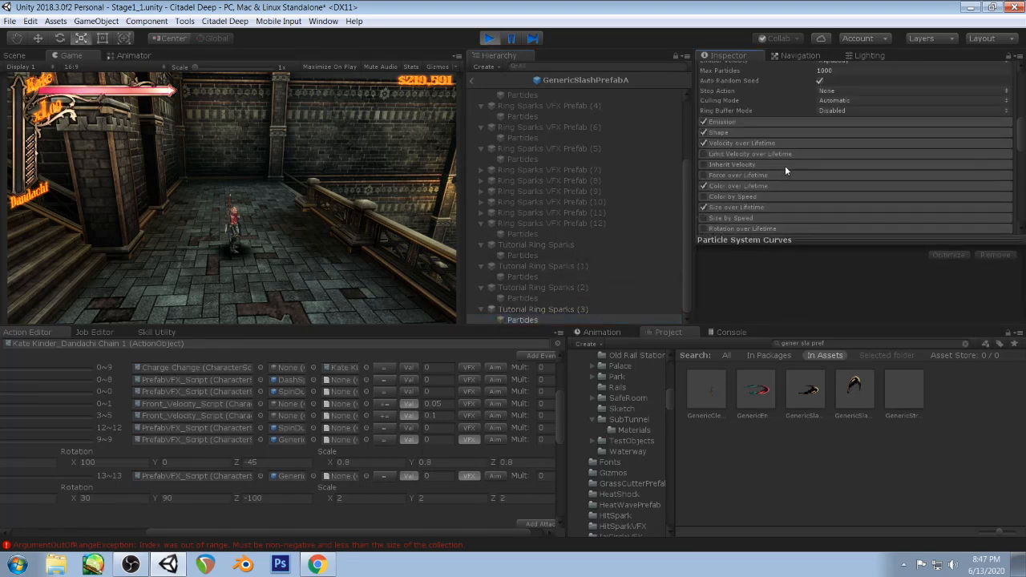
pyautogui.click(762, 143)
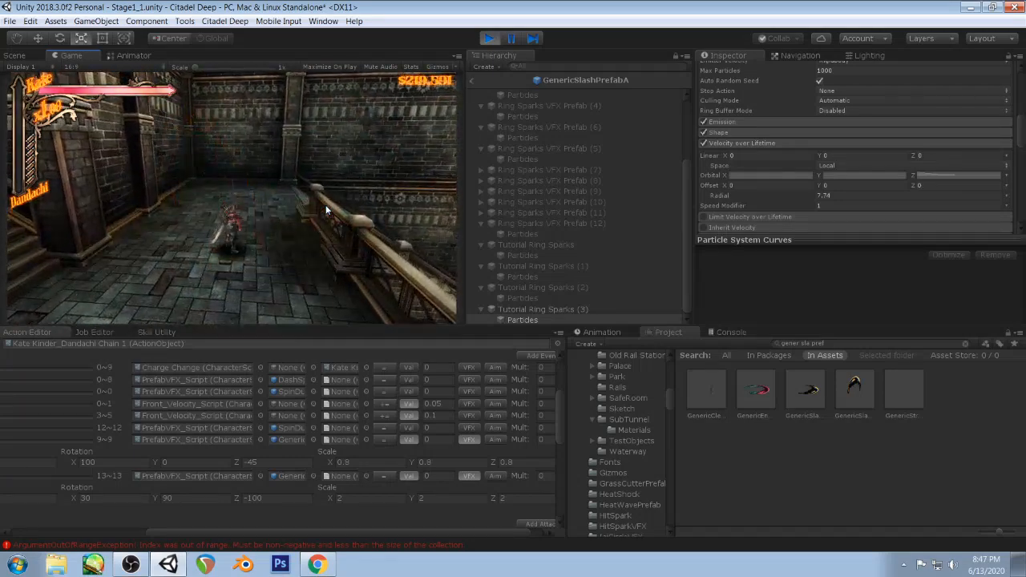
pyautogui.click(921, 175)
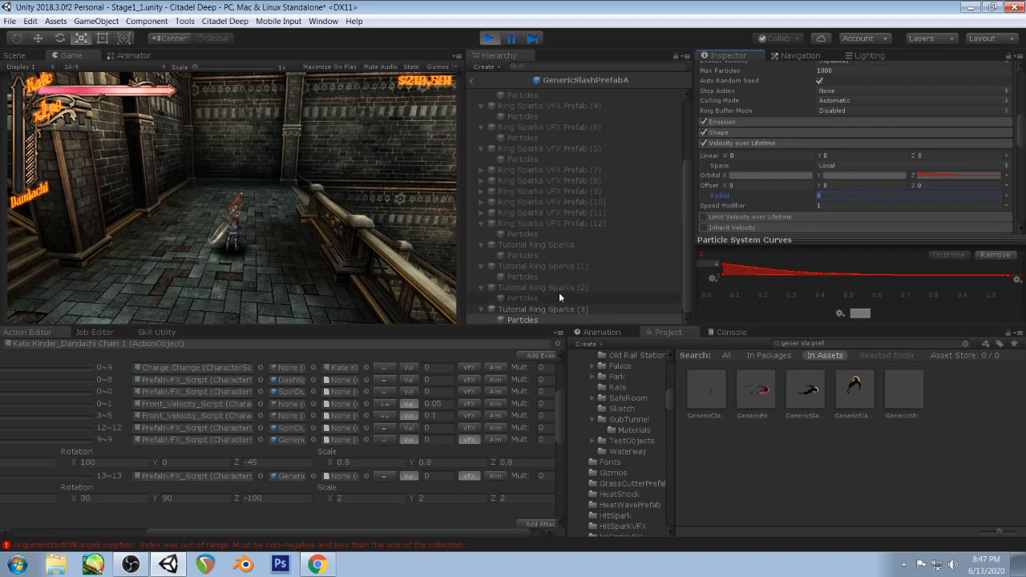
# - Temporarily activate Tutorial Ring Sparks (2) in place of (3), compare both Particles' velocity settings, and deactivate (2) again
pyautogui.click(563, 309)
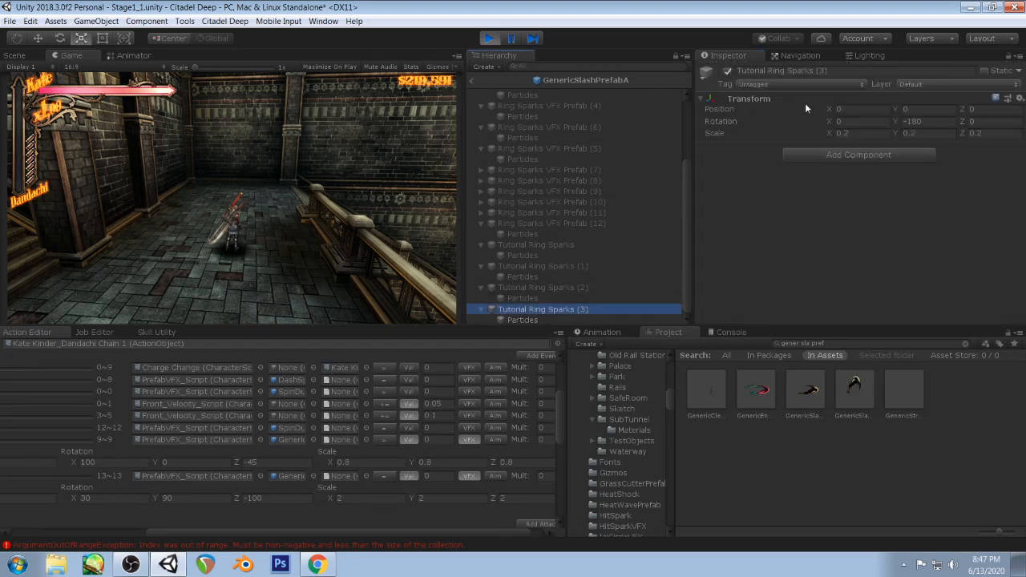
pyautogui.click(578, 286)
pyautogui.click(728, 71)
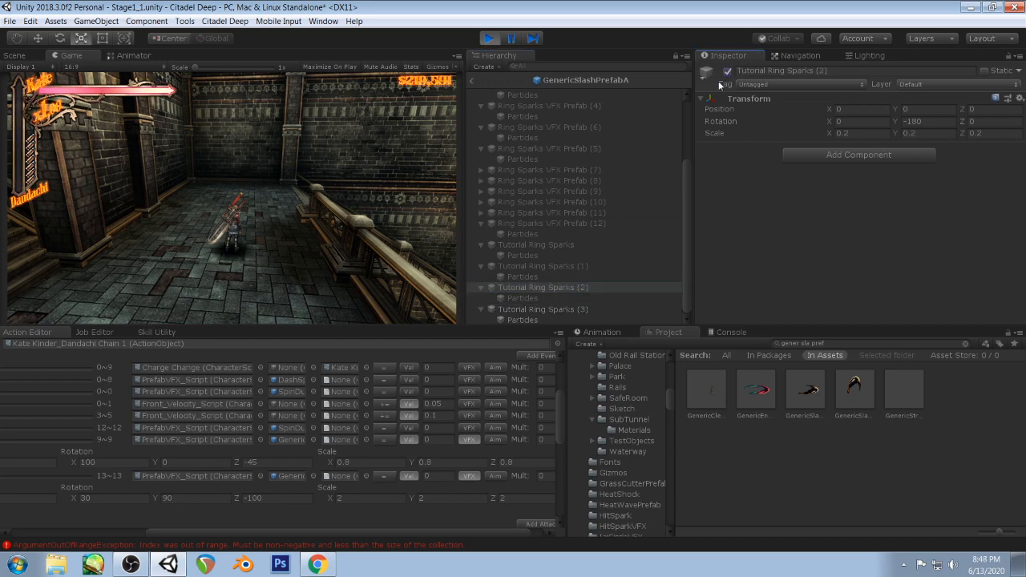
pyautogui.click(543, 309)
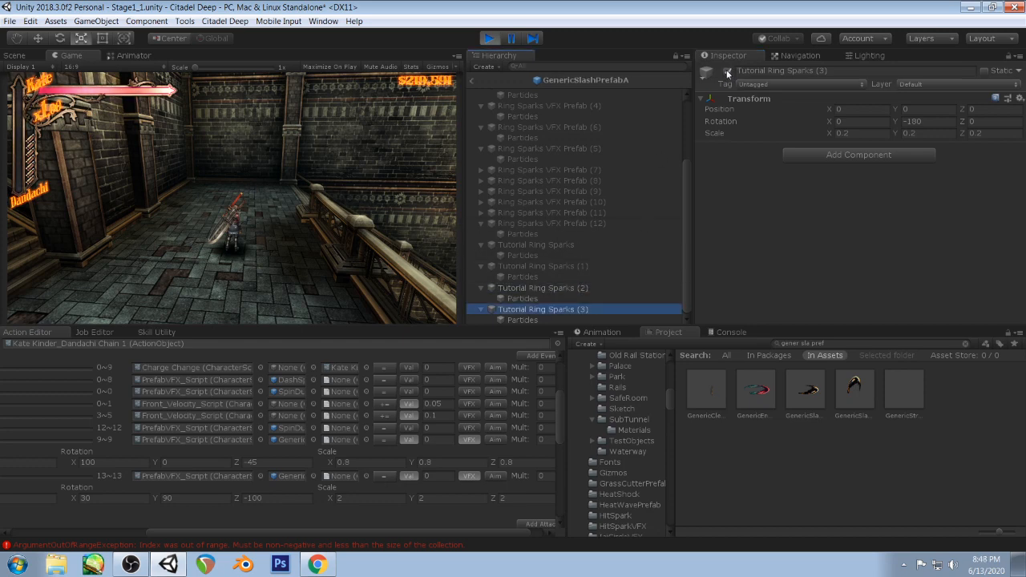
pyautogui.click(532, 298)
pyautogui.scroll(-10, 808, 136)
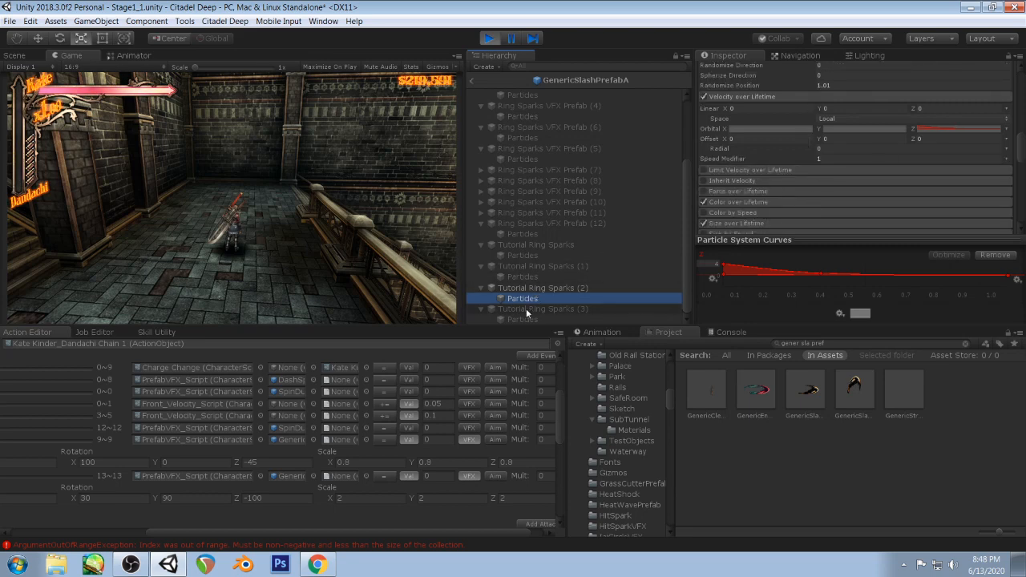
pyautogui.click(520, 320)
pyautogui.scroll(-2, 764, 194)
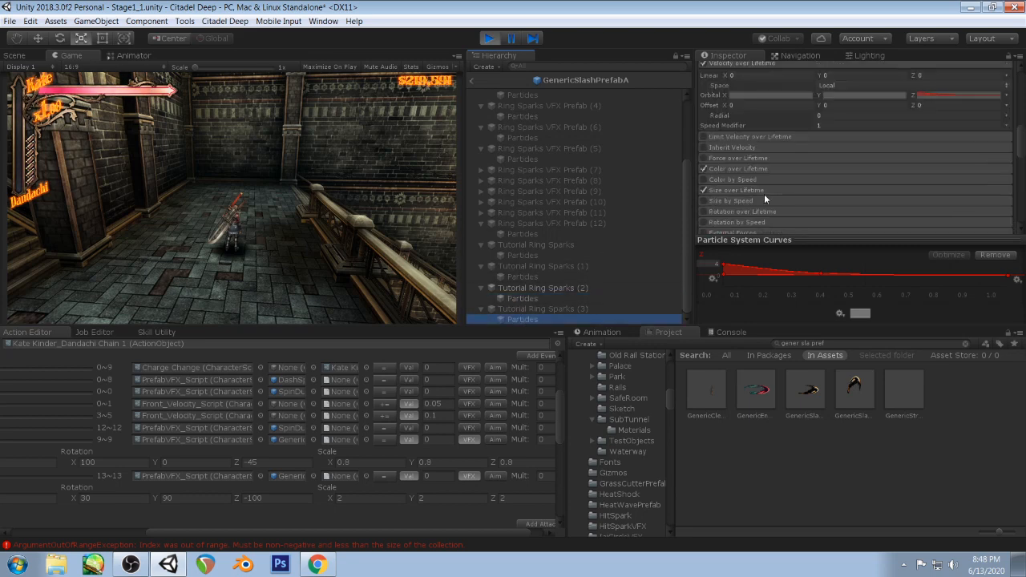
pyautogui.click(541, 288)
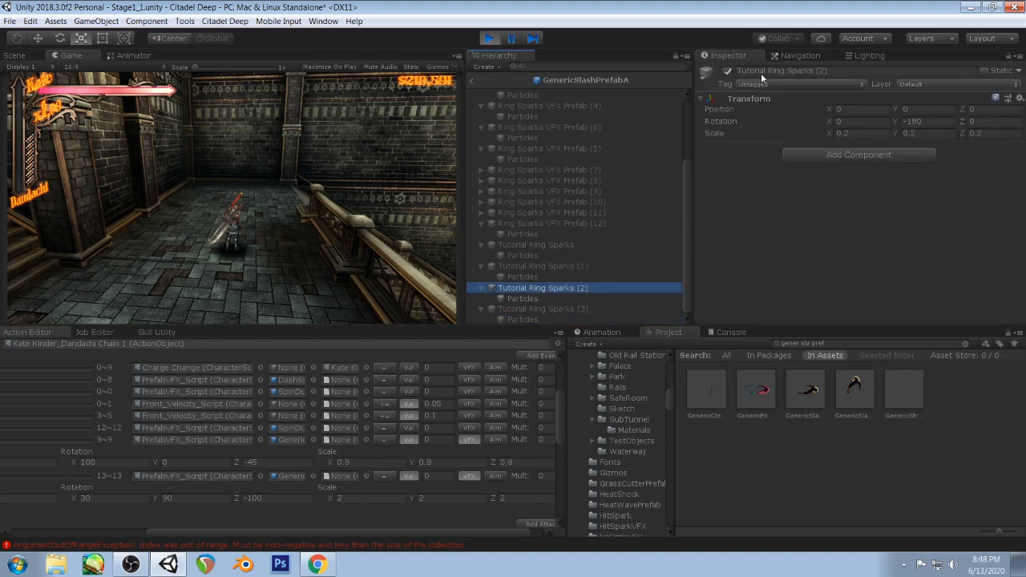
pyautogui.click(728, 72)
# - Temporarily activate Tutorial Ring Sparks (1), inspect its Particles' Orbital Z curve, and deactivate it again
pyautogui.click(584, 264)
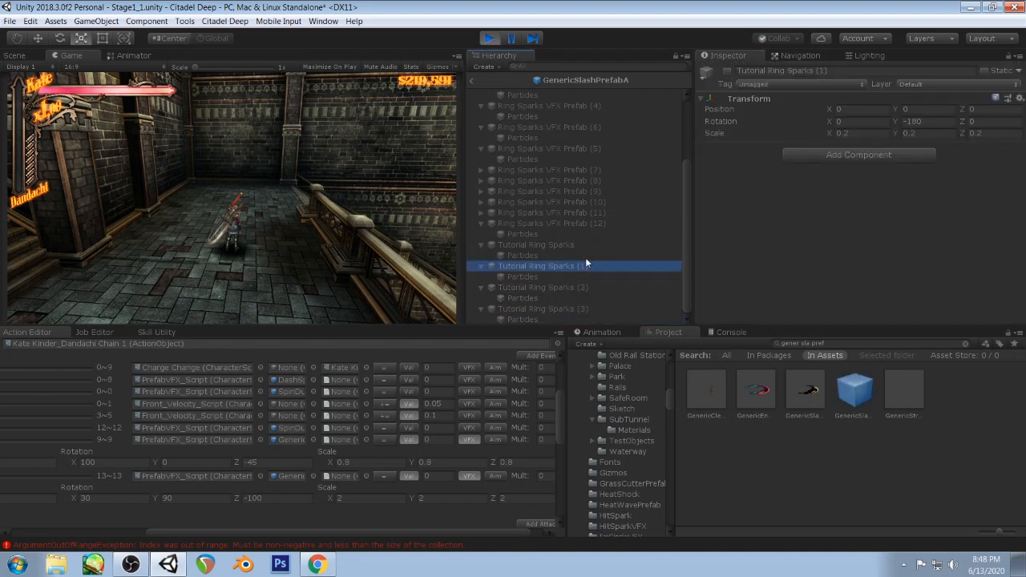
pyautogui.click(728, 72)
pyautogui.click(525, 276)
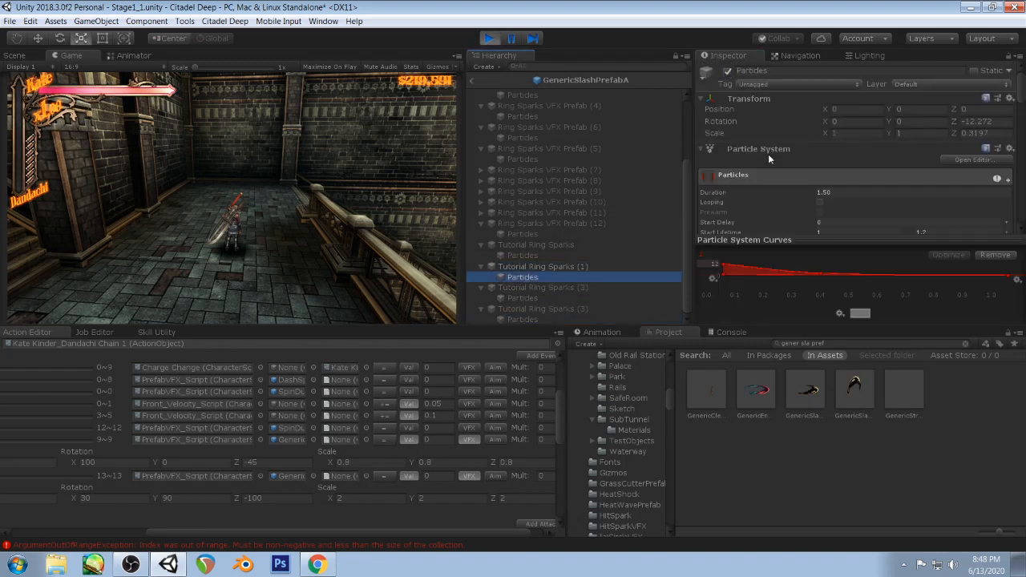
pyautogui.scroll(-2, 770, 156)
pyautogui.scroll(3, 736, 98)
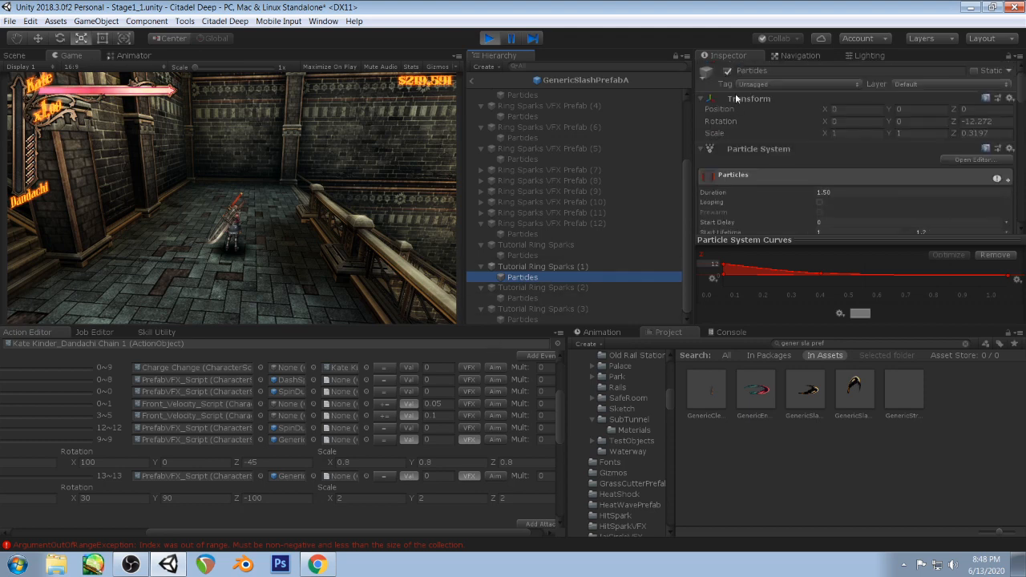
pyautogui.click(550, 266)
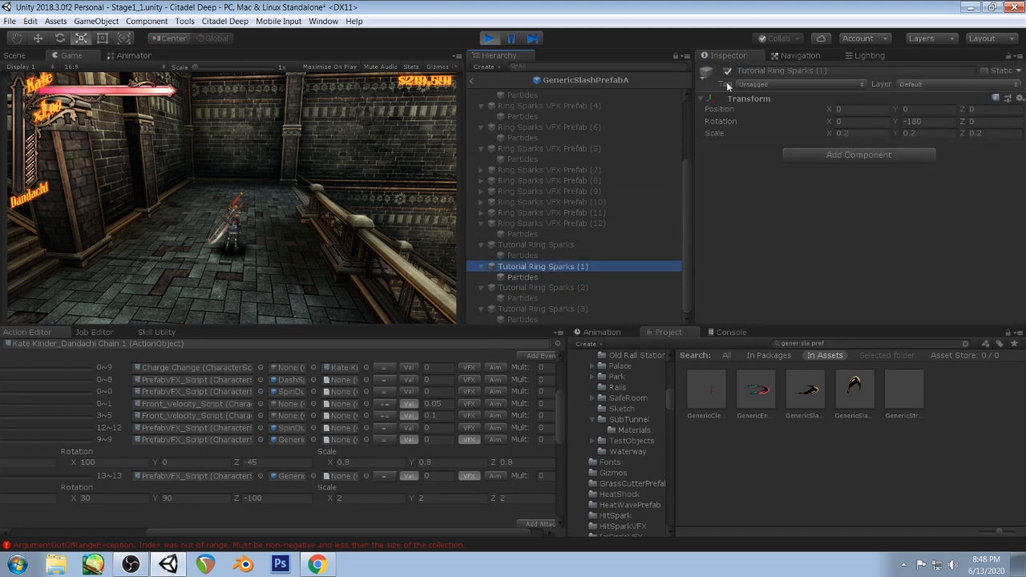
# - Reactivate Tutorial Ring Sparks (3) and set the maximum of its Particles' Orbital Z curve to 12
pyautogui.click(529, 309)
pyautogui.click(530, 318)
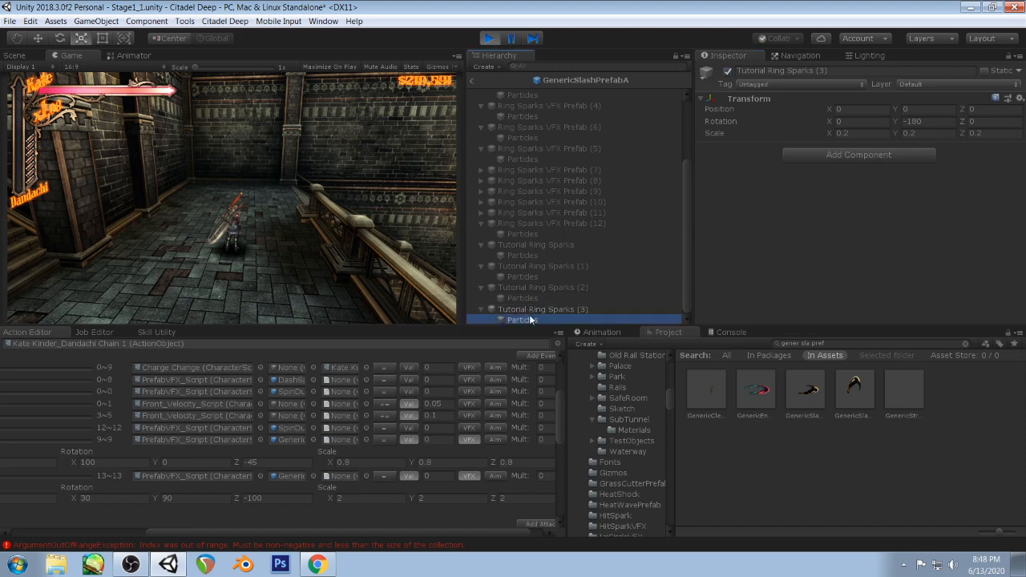
pyautogui.scroll(-5, 790, 160)
pyautogui.click(716, 264)
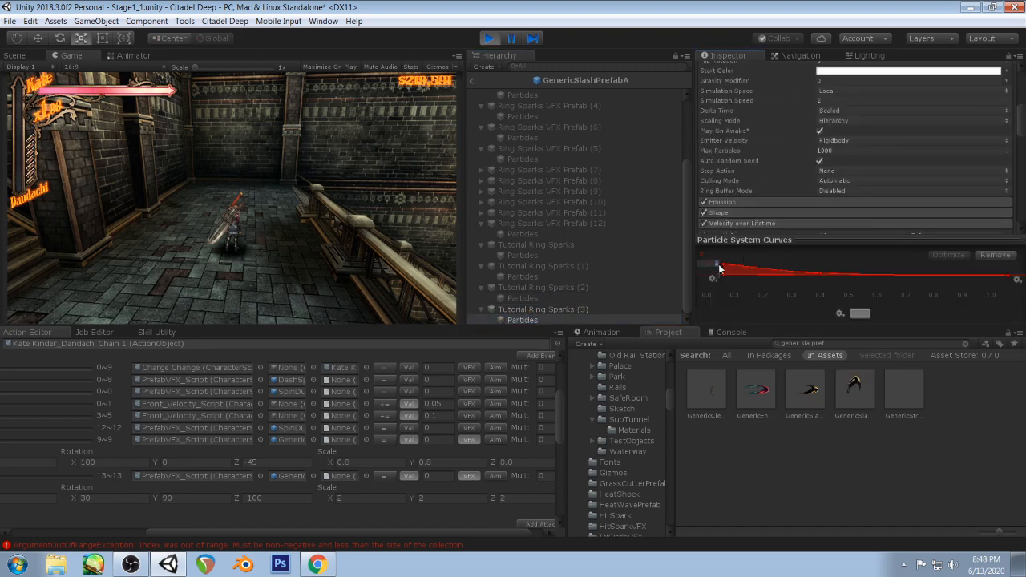
# - Set the Shape Arc of Tutorial Ring Sparks (3)'s Particles to 2.9 and test the slash in the game
pyautogui.click(743, 212)
pyautogui.scroll(-3, 774, 169)
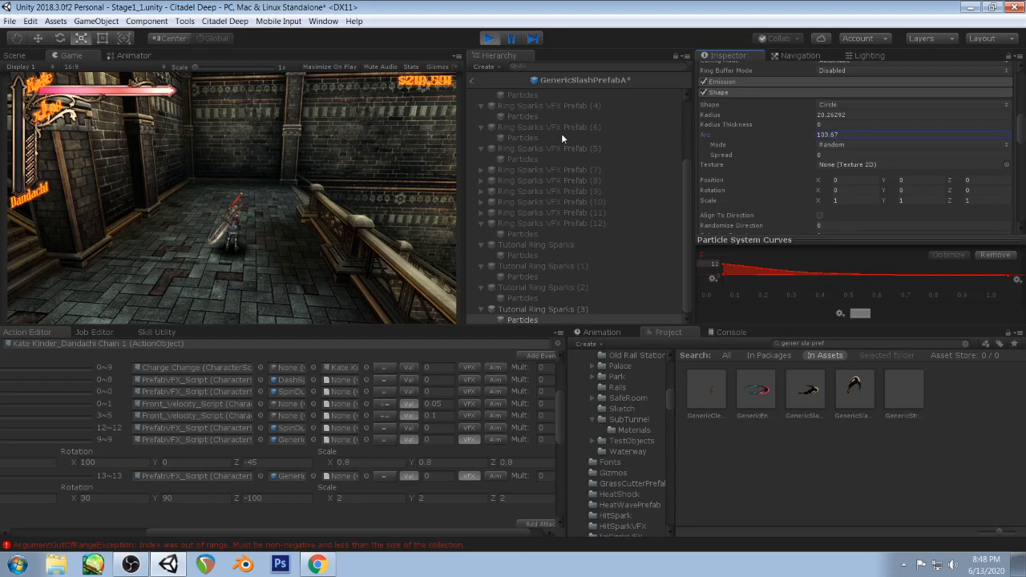
pyautogui.moveTo(561, 137); pyautogui.dragTo(293, 147)
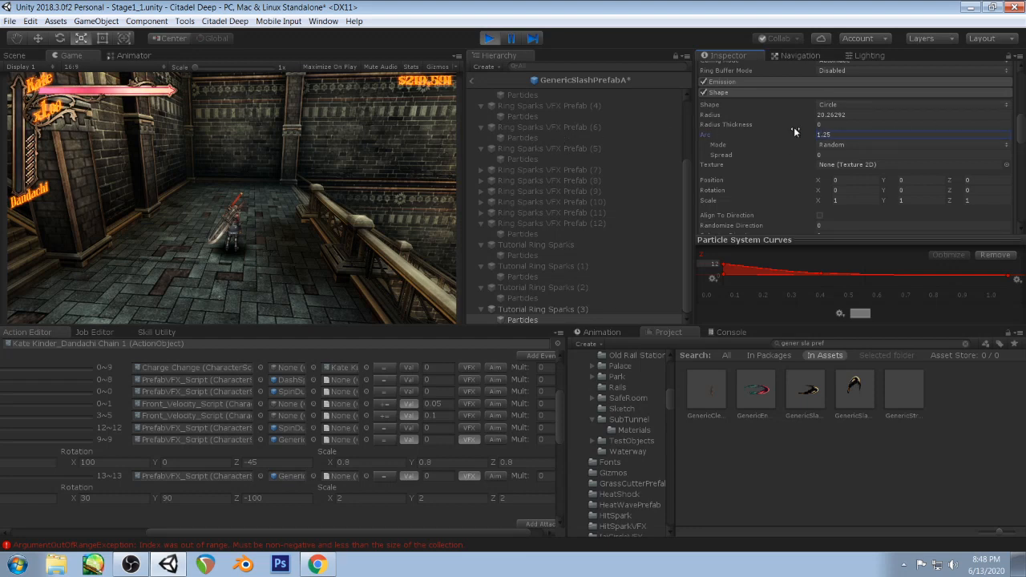
pyautogui.click(315, 181)
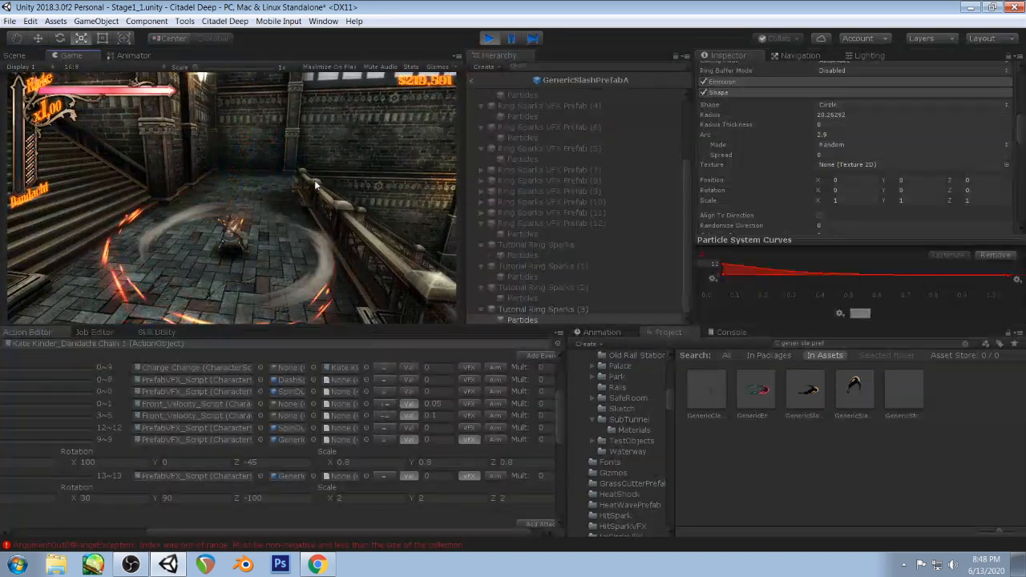
# - Drive the Particles' Radial velocity with a curve falling smoothly from 10 to 0 and test the slash in the game
pyautogui.scroll(-3, 806, 186)
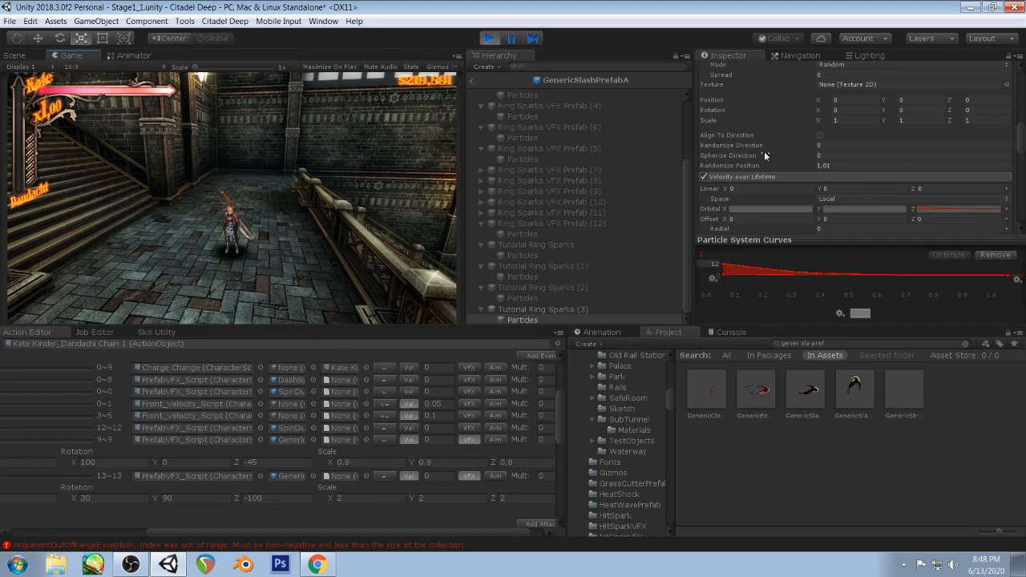
pyautogui.scroll(-2, 806, 138)
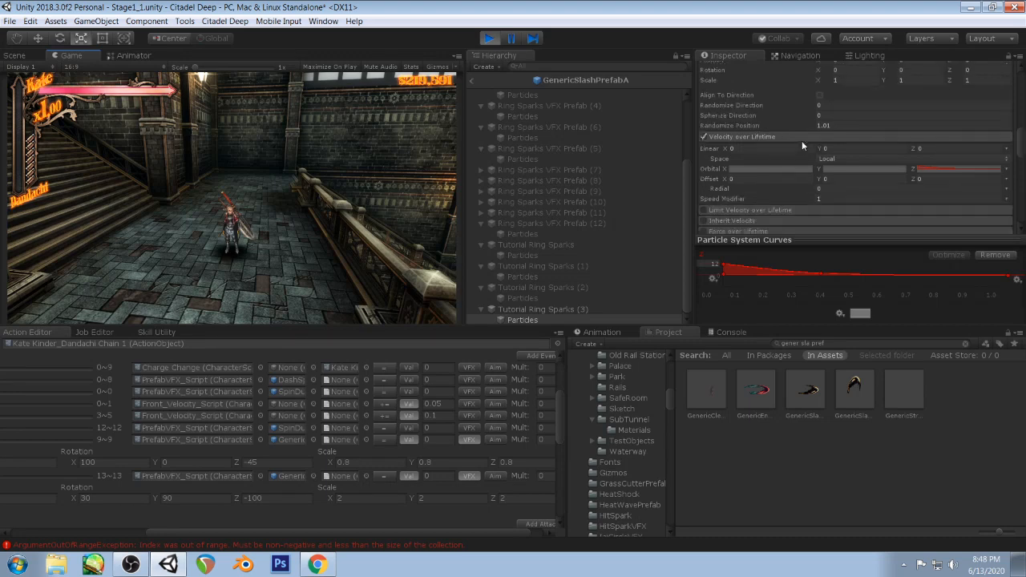
pyautogui.click(1008, 189)
pyautogui.click(890, 214)
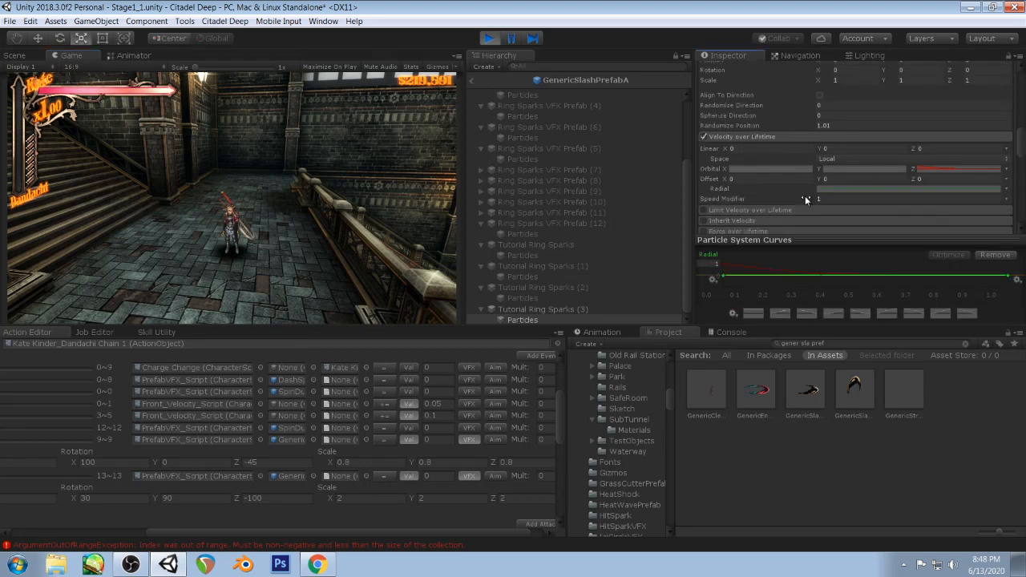
pyautogui.moveTo(746, 240); pyautogui.dragTo(747, 165)
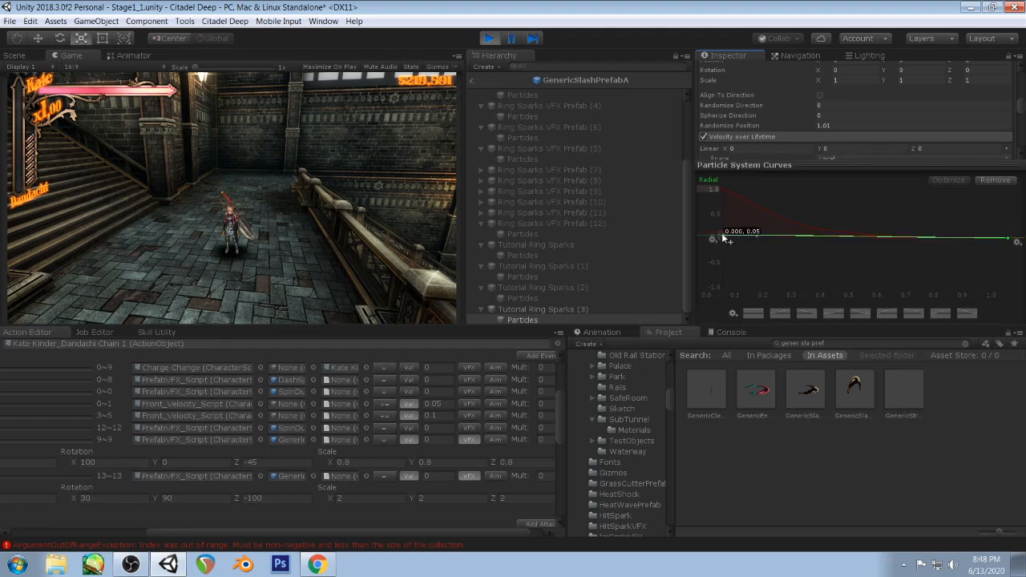
pyautogui.moveTo(723, 235); pyautogui.dragTo(759, 204)
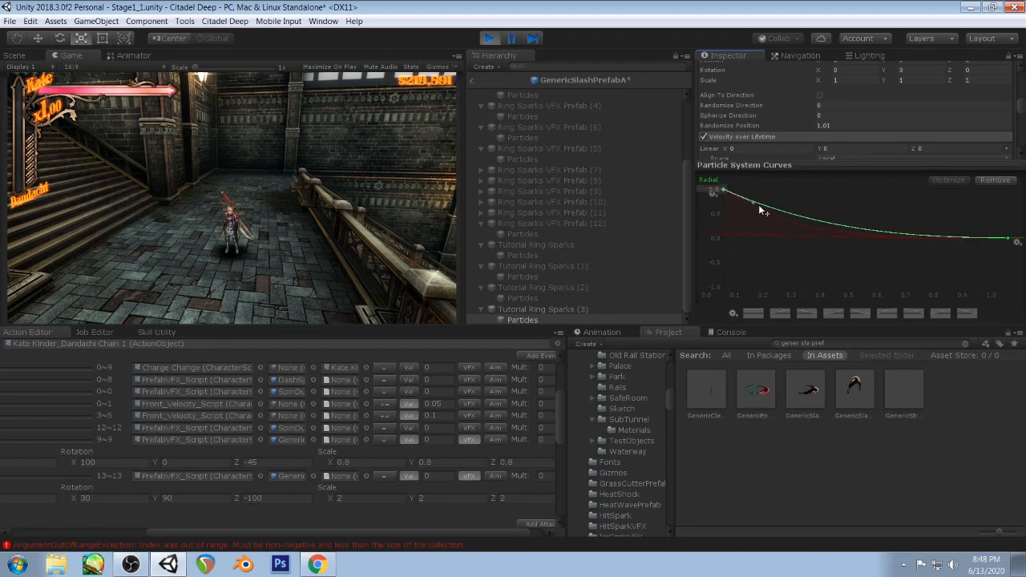
pyautogui.click(378, 183)
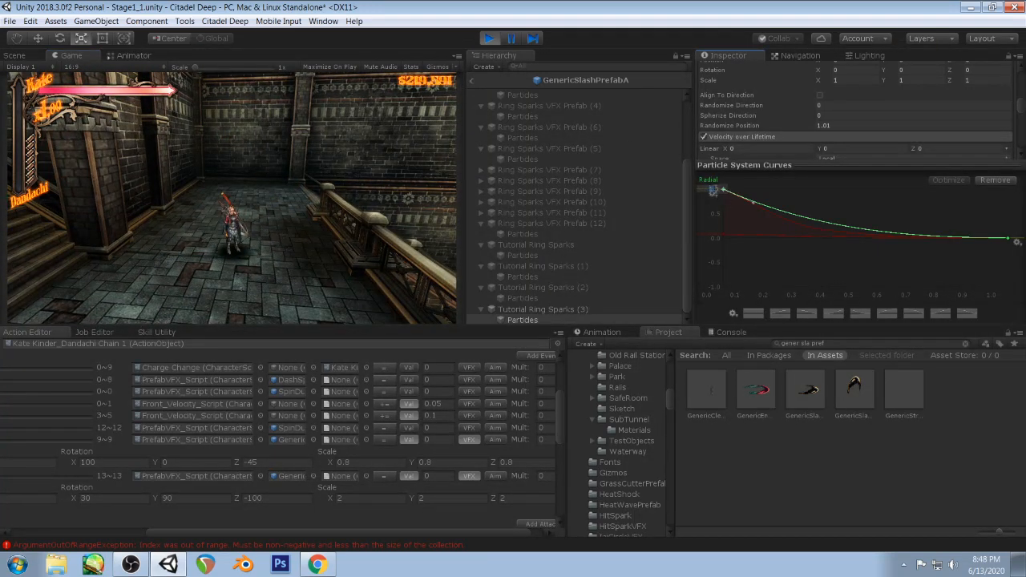
pyautogui.click(279, 178)
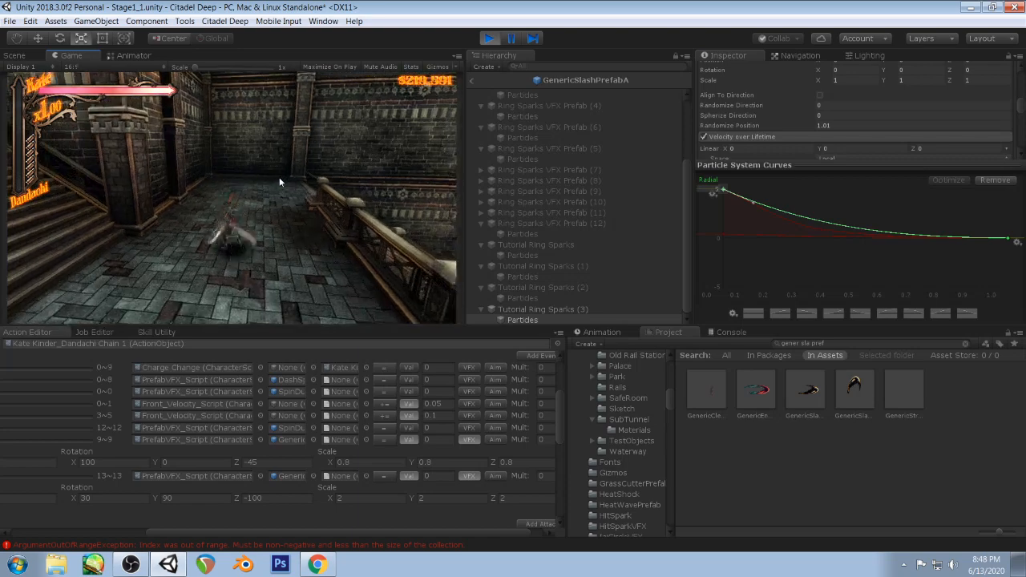
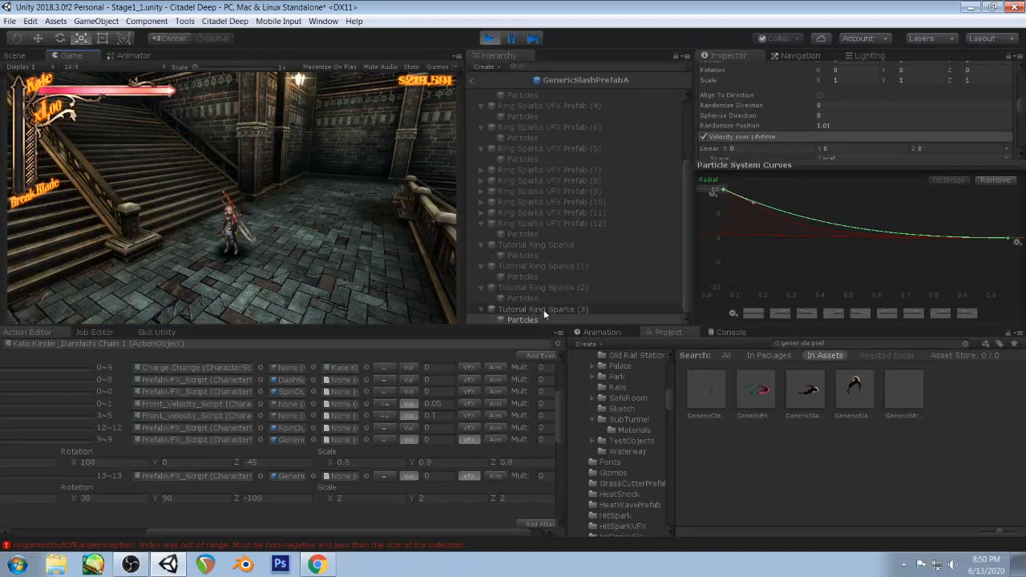
# - Duplicate Tutorial Ring Sparks (3), deactivate the original and keep the new copy active
pyautogui.click(544, 310)
pyautogui.hotkey('ctrl', 'd')
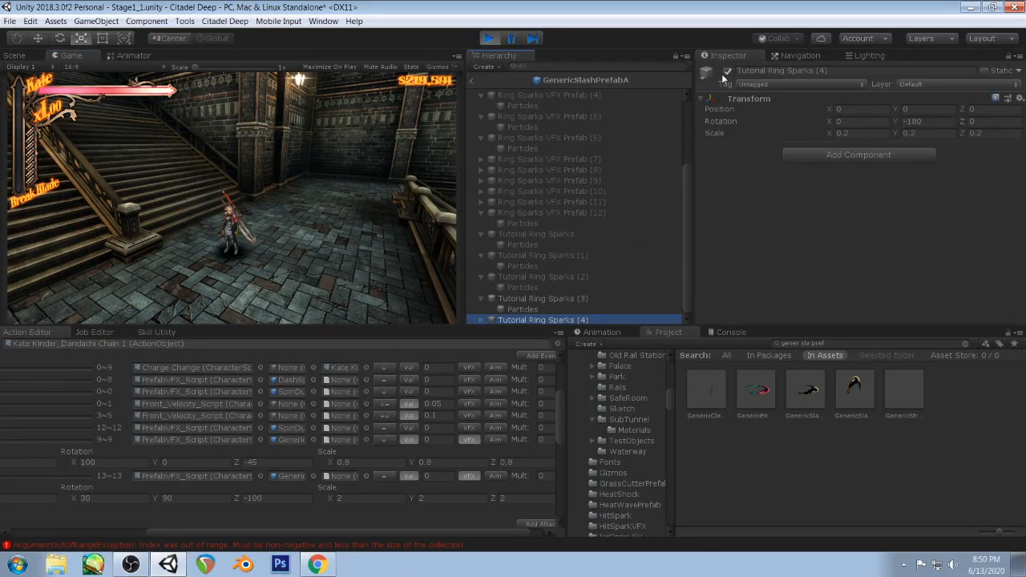
pyautogui.click(727, 71)
pyautogui.click(559, 297)
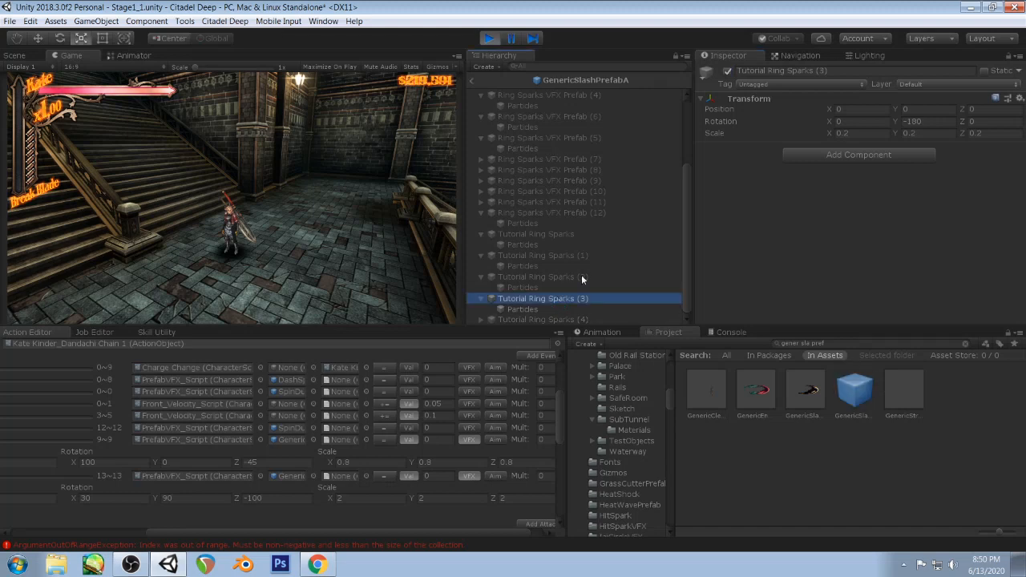
pyautogui.click(727, 72)
pyautogui.click(525, 317)
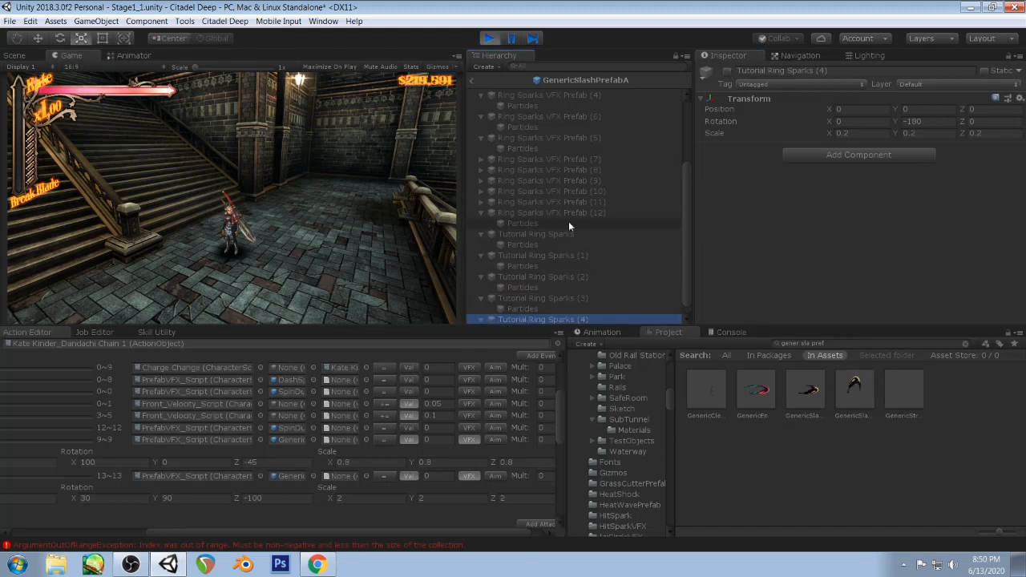
pyautogui.click(728, 71)
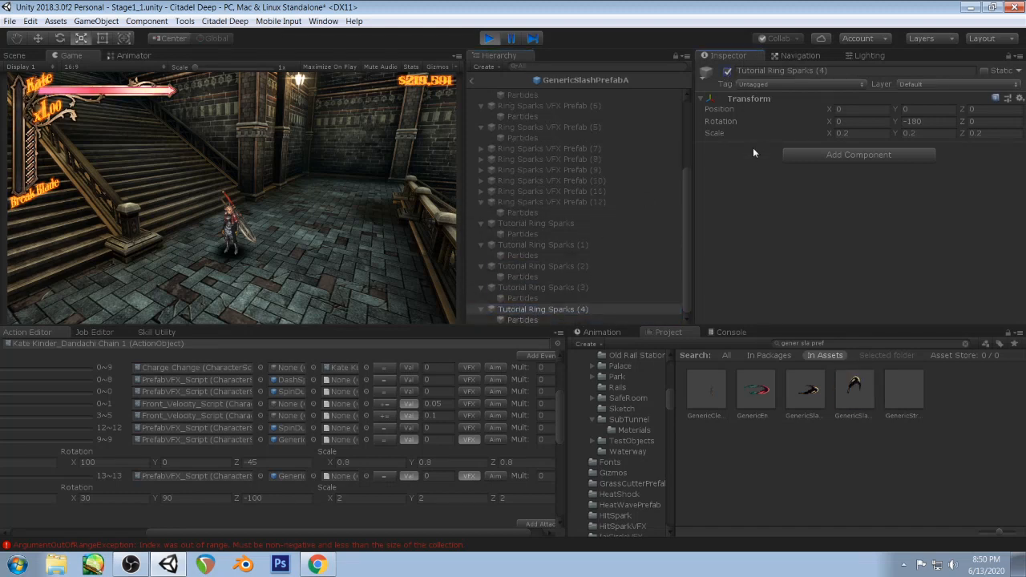
# - Examine the Particle System settings and modules of Tutorial Ring Sparks (4)'s Particles
pyautogui.click(519, 320)
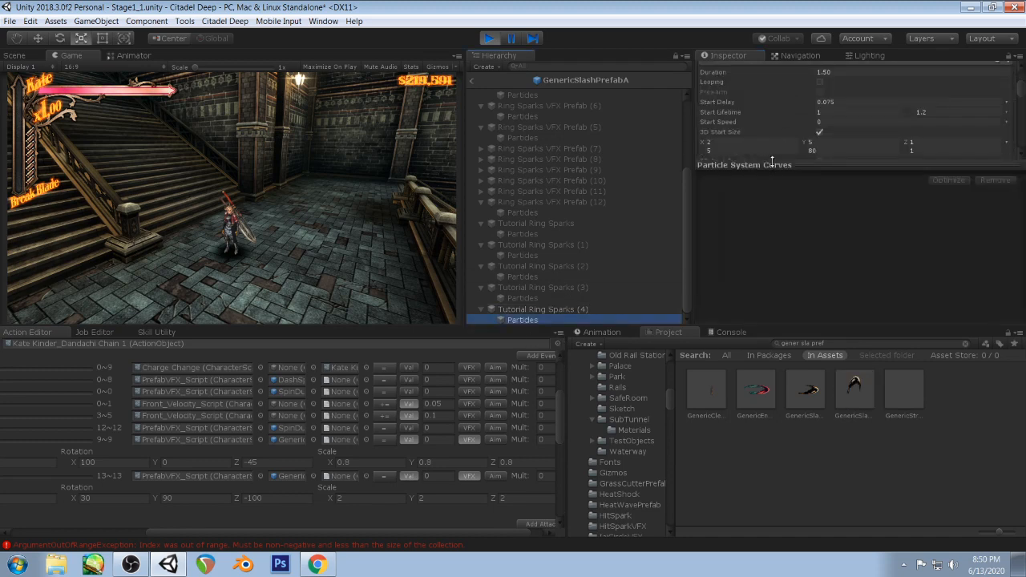
pyautogui.moveTo(773, 160); pyautogui.dragTo(776, 238)
pyautogui.scroll(-1, 786, 180)
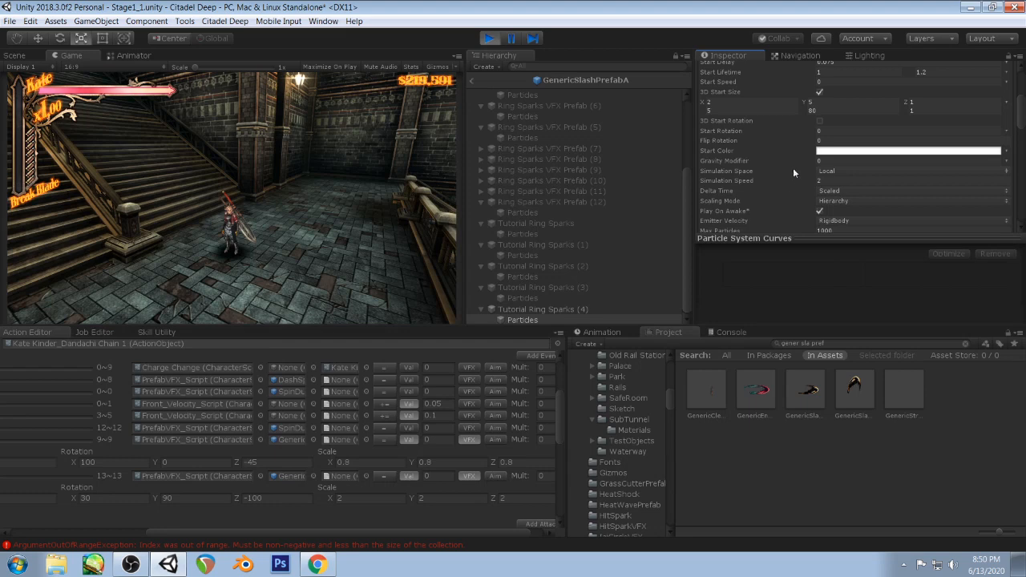
pyautogui.scroll(3, 793, 167)
pyautogui.scroll(-6, 801, 172)
pyautogui.scroll(-4, 802, 165)
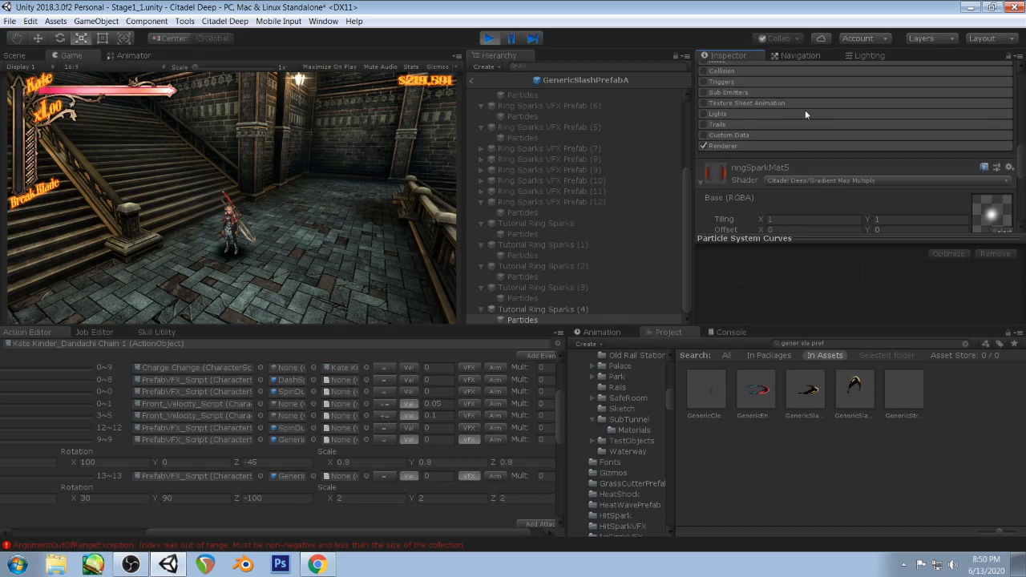
pyautogui.click(131, 564)
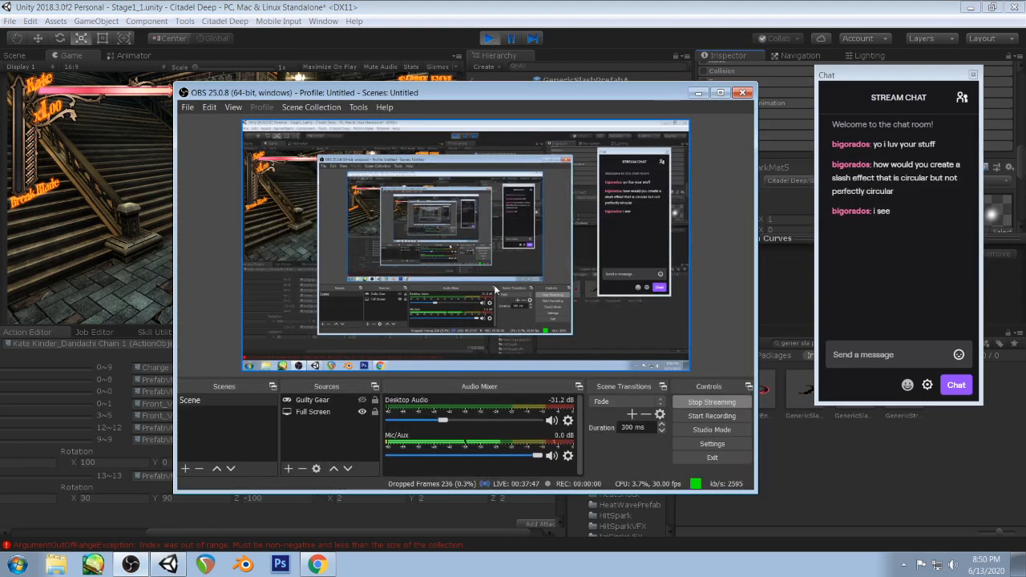
pyautogui.click(740, 5)
pyautogui.scroll(-2, 817, 116)
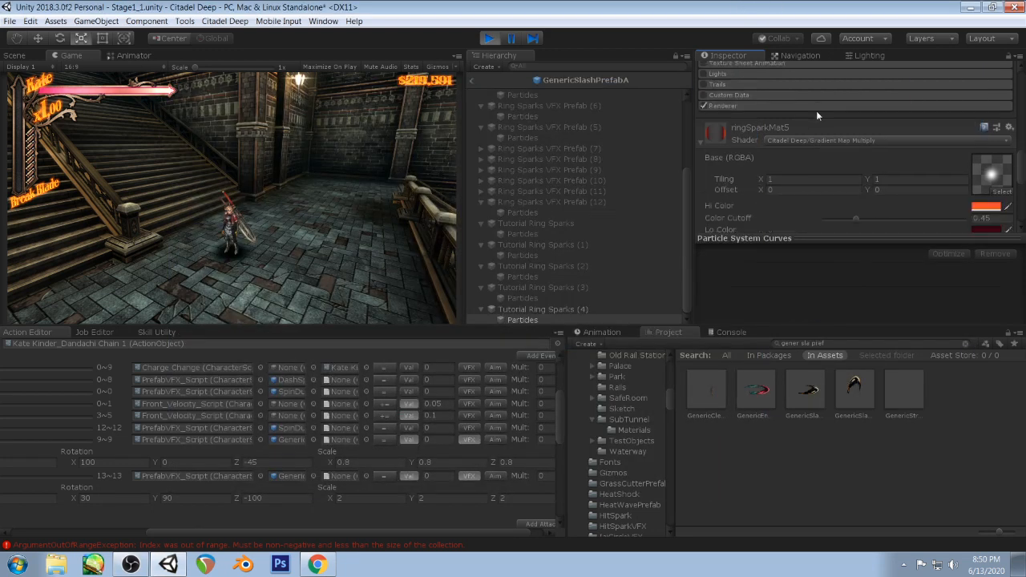
# - Set the Radial velocity of Tutorial Ring Sparks (4)'s Particles to a constant 0 and test the slash in the game
pyautogui.scroll(8, 817, 116)
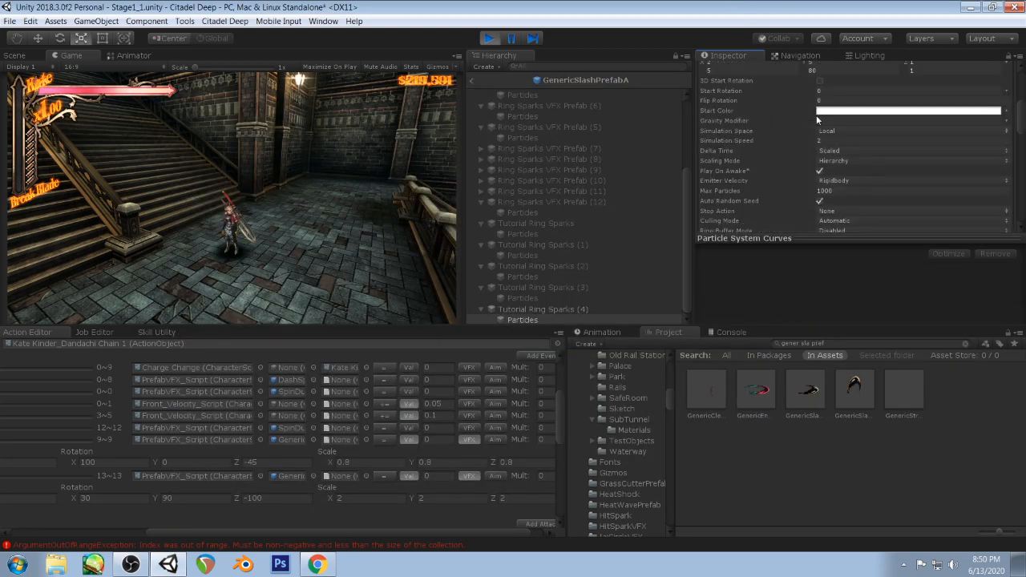
pyautogui.scroll(-5, 816, 114)
pyautogui.click(751, 129)
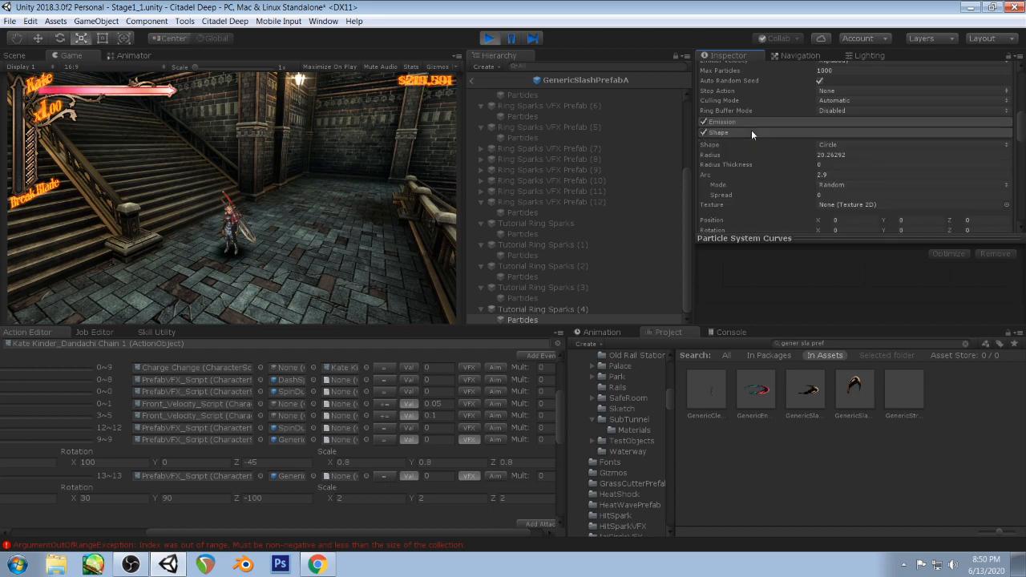
pyautogui.click(751, 130)
pyautogui.click(742, 141)
pyautogui.scroll(-2, 817, 130)
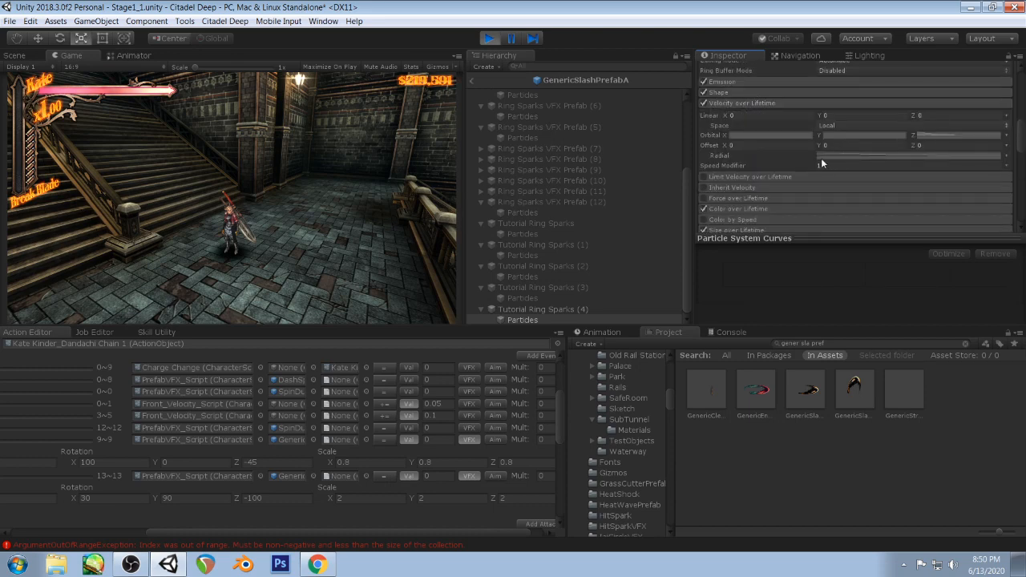
pyautogui.click(1010, 157)
pyautogui.click(914, 159)
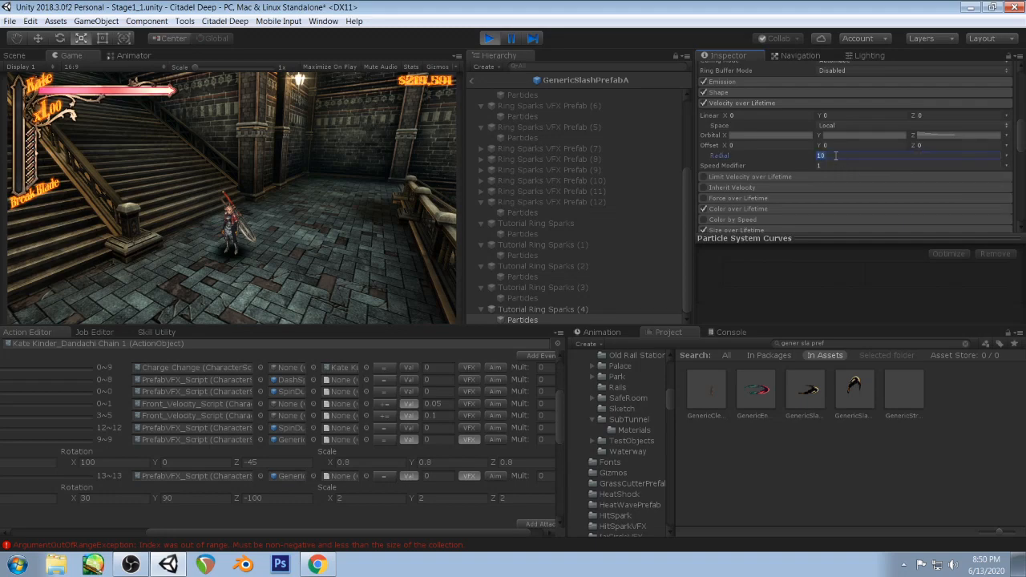
pyautogui.click(264, 181)
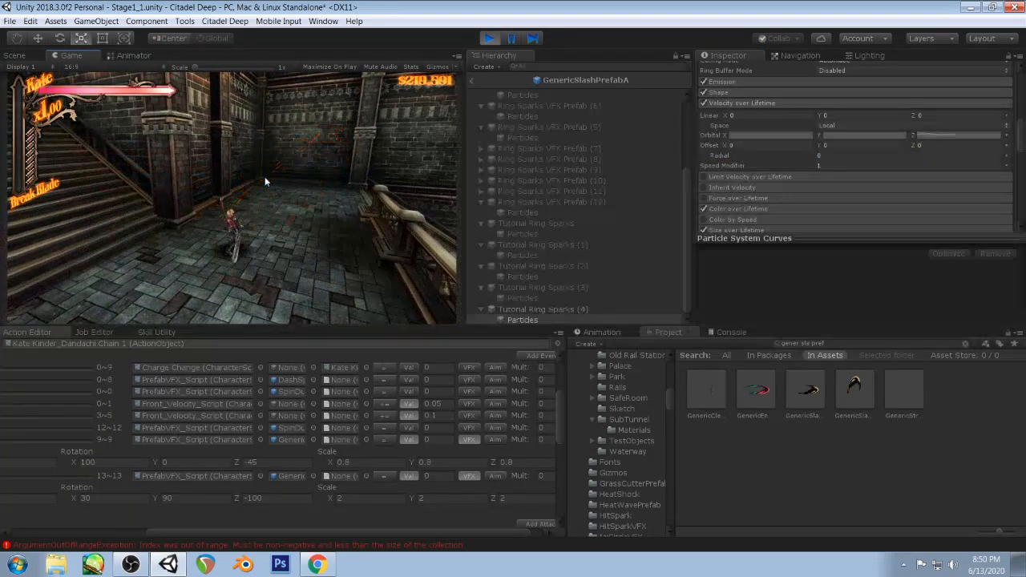
pyautogui.click(264, 176)
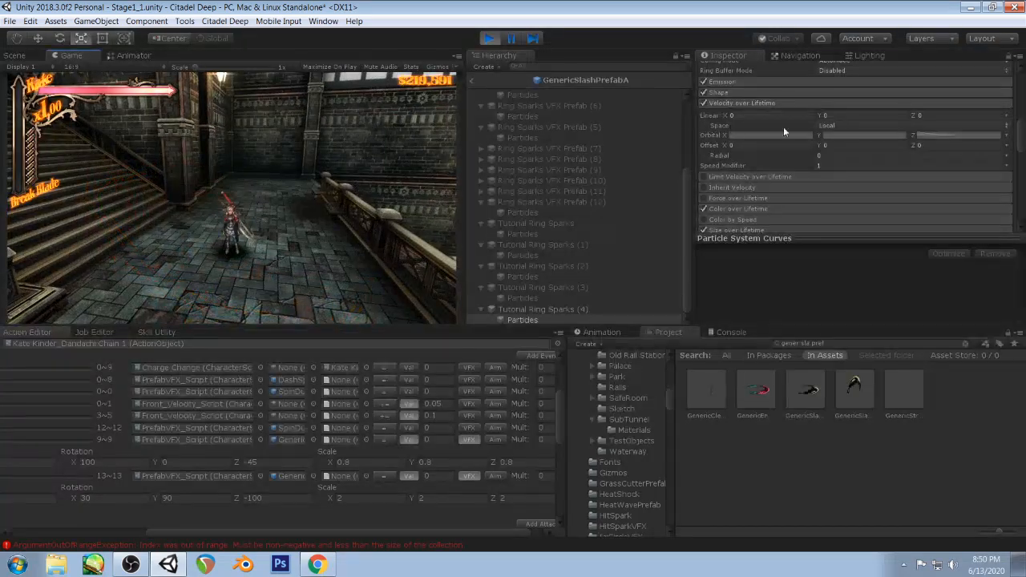
# - Adjust the Particles' Size over Lifetime curve to taper smoothly toward the end of life and test the slash in the game
pyautogui.scroll(10, 855, 149)
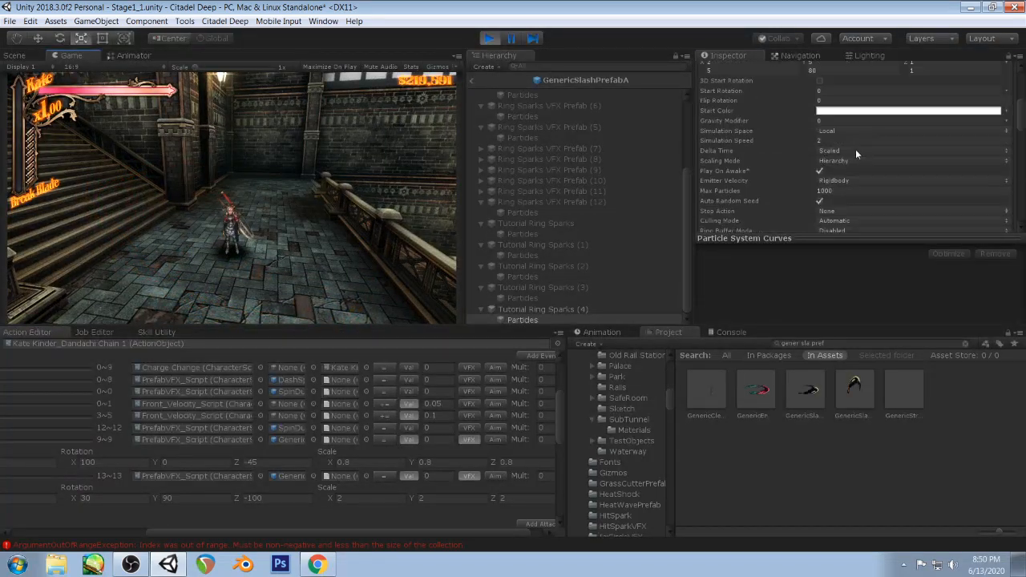
pyautogui.scroll(3, 855, 151)
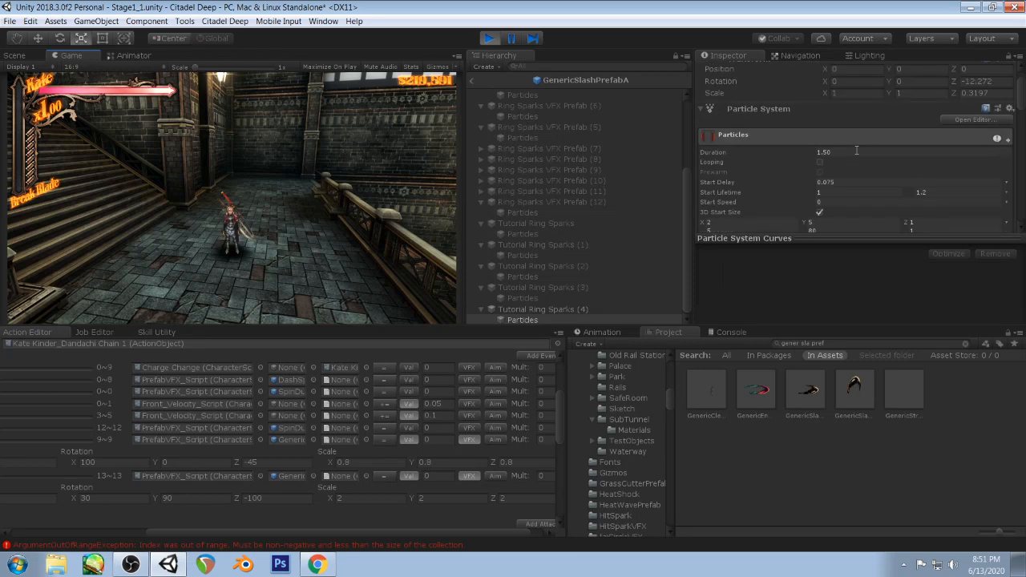
pyautogui.scroll(-12, 811, 155)
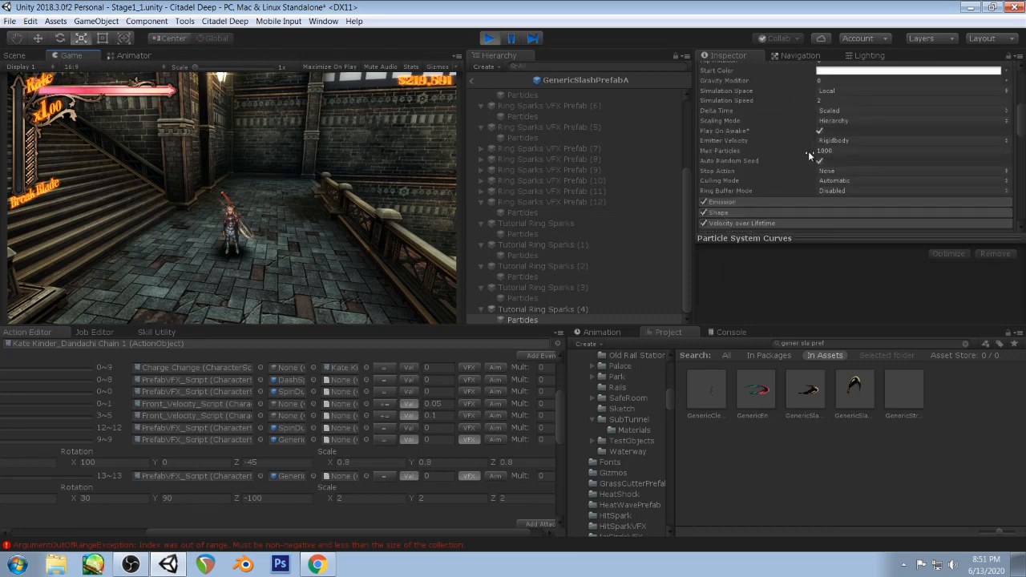
pyautogui.scroll(3, 811, 151)
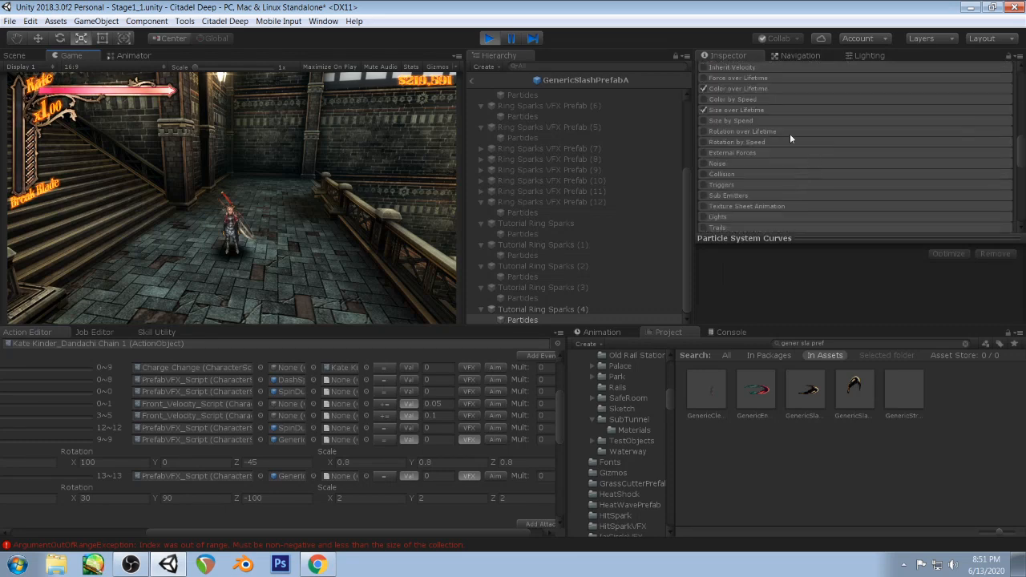
pyautogui.click(764, 110)
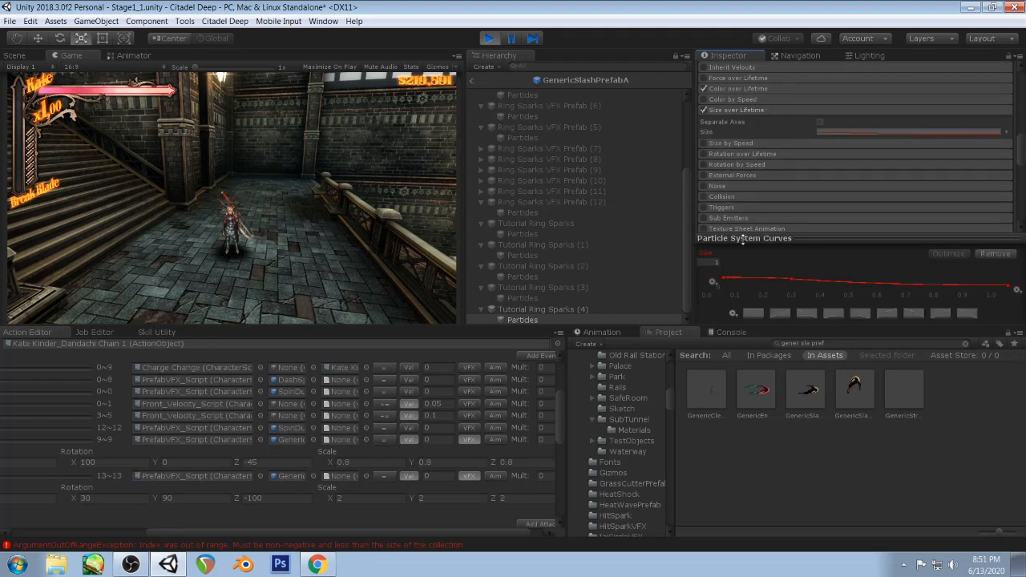
pyautogui.moveTo(743, 241); pyautogui.dragTo(746, 189)
pyautogui.moveTo(712, 239); pyautogui.dragTo(768, 249)
pyautogui.click(1011, 282)
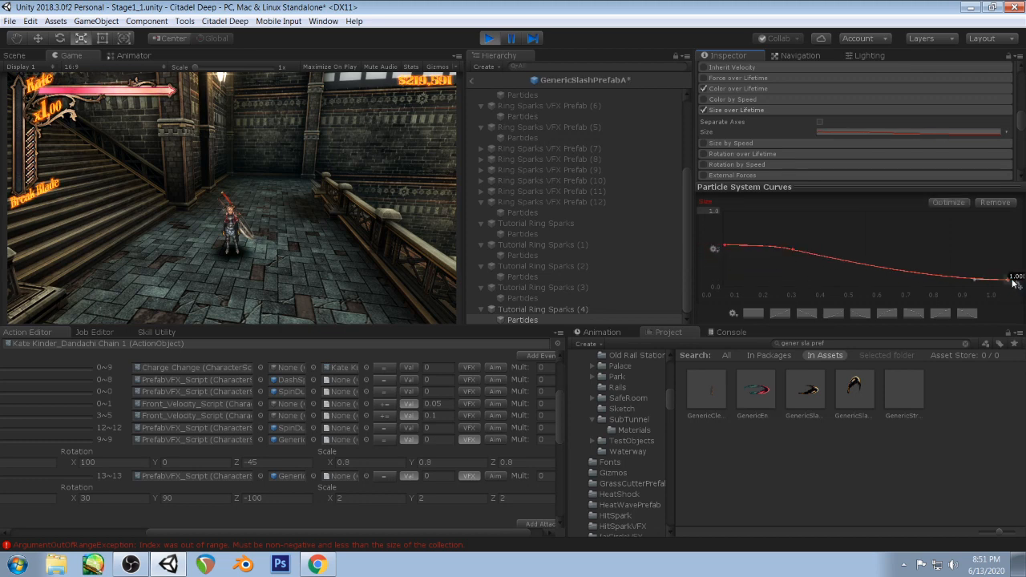
pyautogui.press('w')
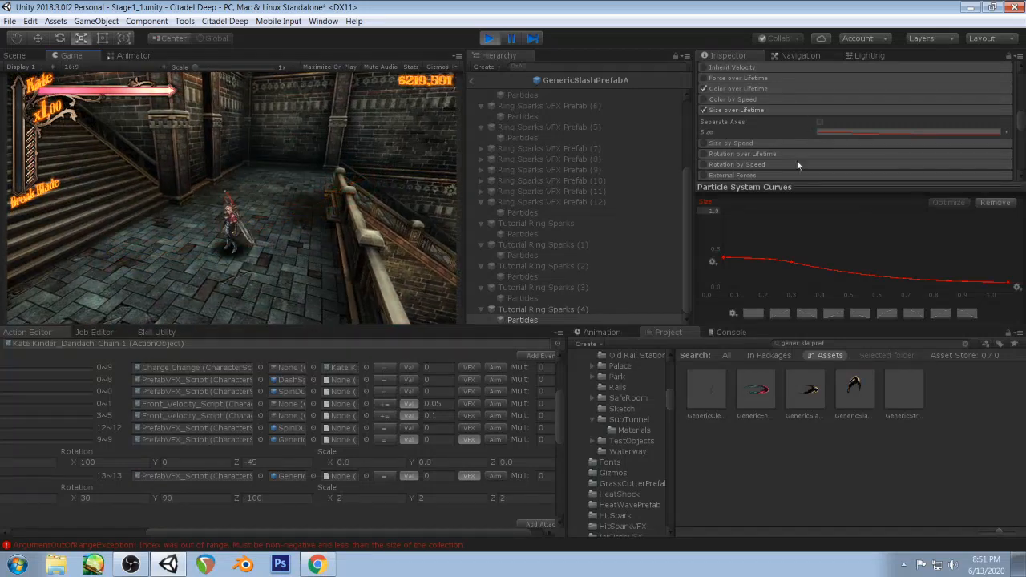
# - Try the Noise module on the Particles with a Strength curve rising from 0 to 5 and test the slash in the game
pyautogui.moveTo(768, 187); pyautogui.dragTo(768, 235)
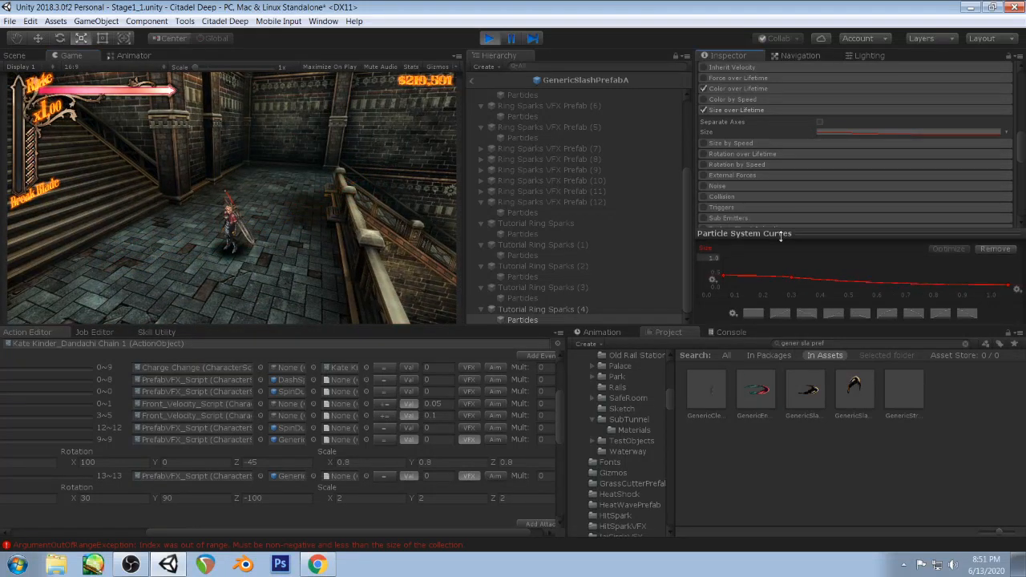
pyautogui.click(731, 184)
pyautogui.click(705, 186)
pyautogui.scroll(-2, 794, 148)
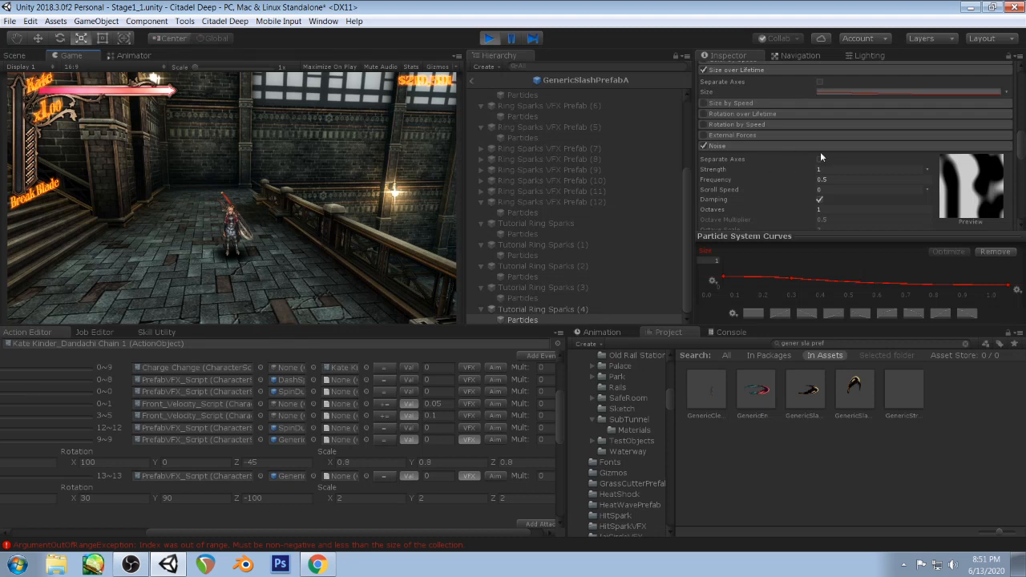
pyautogui.click(927, 170)
pyautogui.click(886, 194)
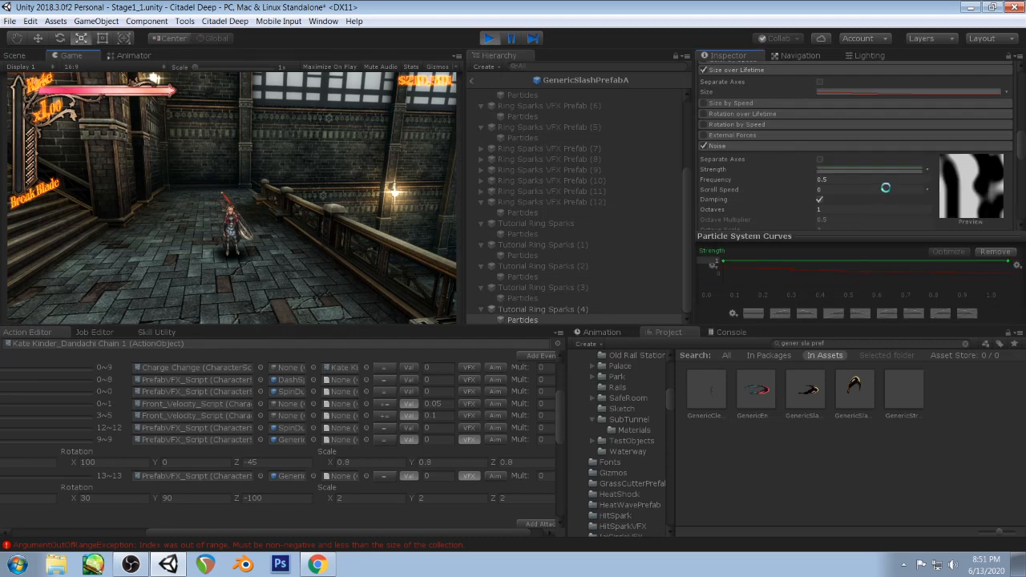
pyautogui.moveTo(765, 238); pyautogui.dragTo(764, 158)
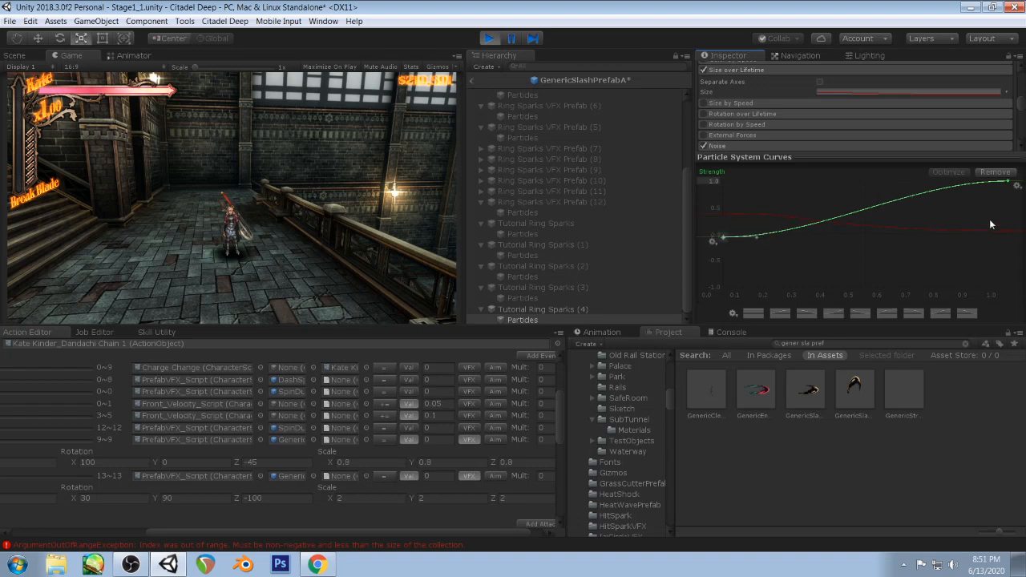
pyautogui.click(292, 168)
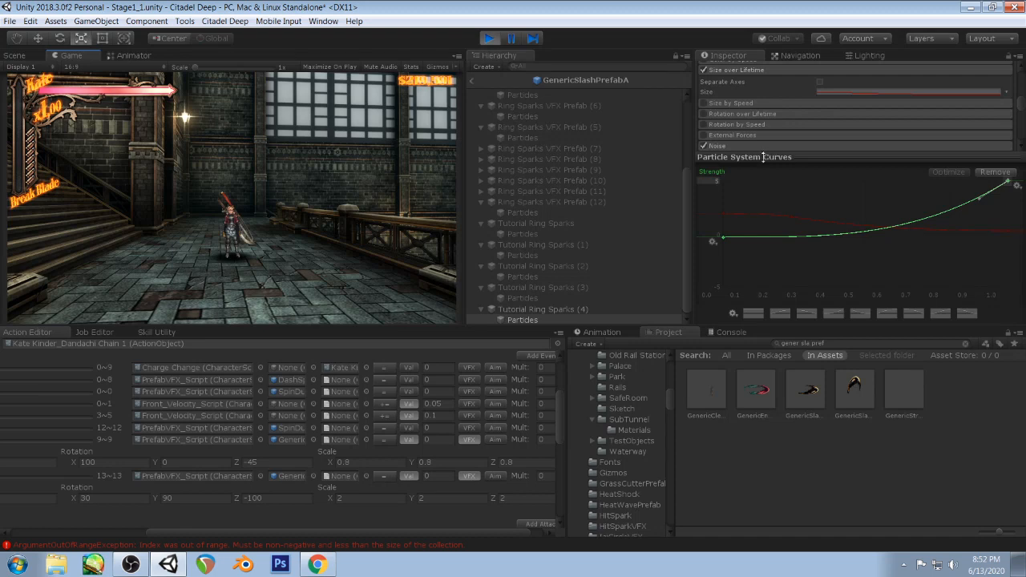
# - Try Noise Frequency values of 0.1 and 0.05 in the game and disable the Noise module
pyautogui.moveTo(764, 157); pyautogui.dragTo(769, 207)
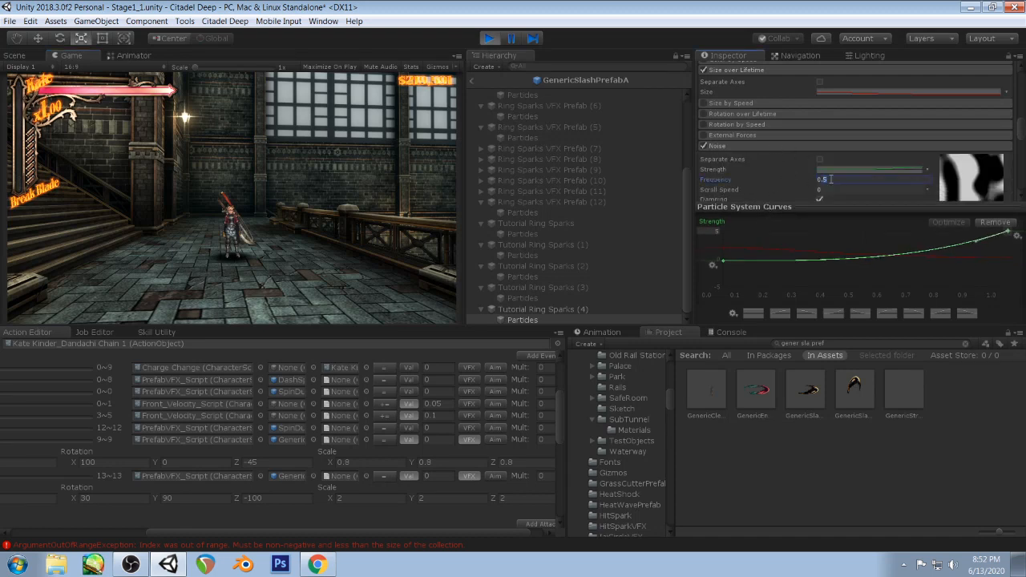
pyautogui.press('BackSpace')
pyautogui.write('1')
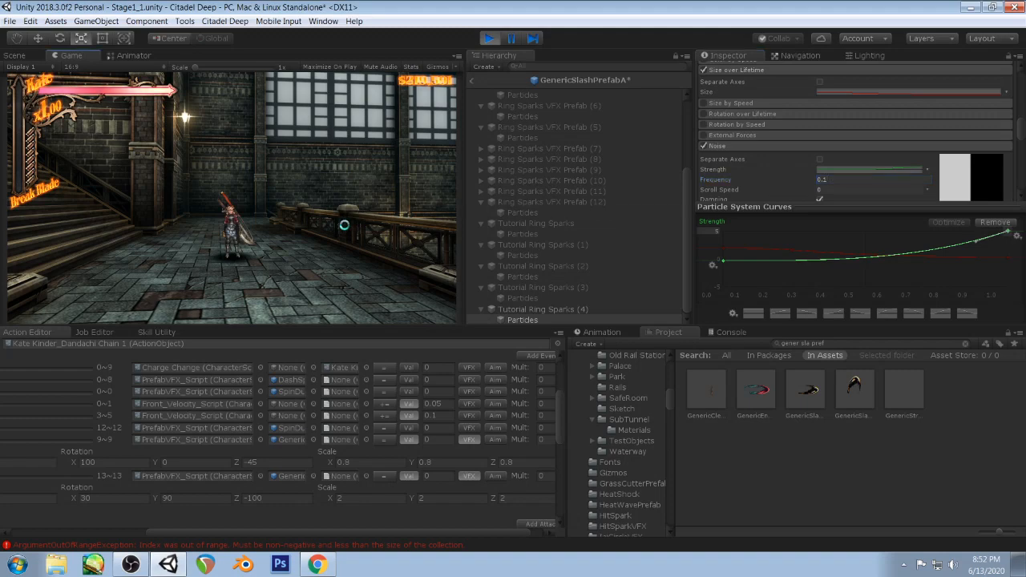
pyautogui.click(344, 226)
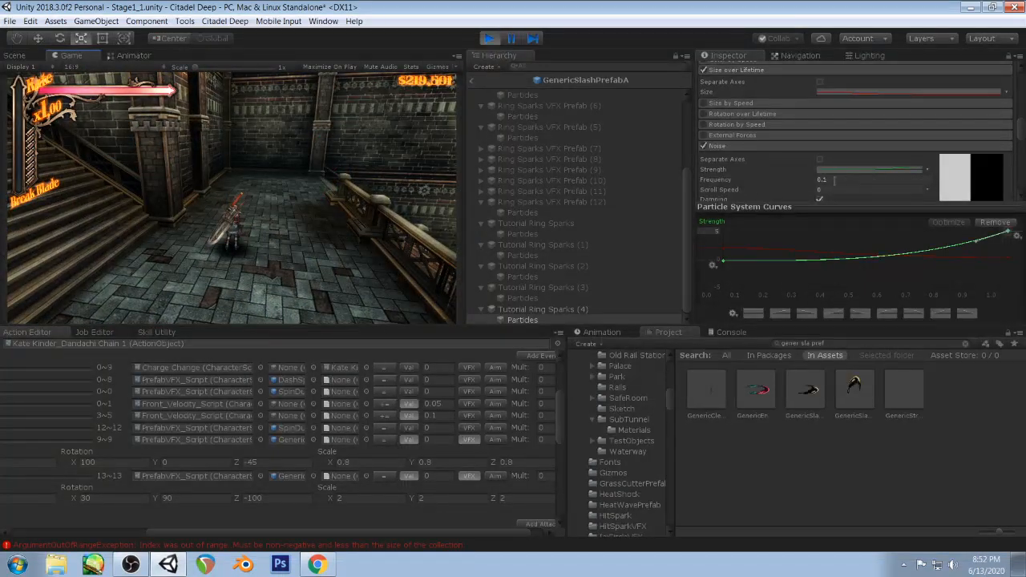
pyautogui.write('05')
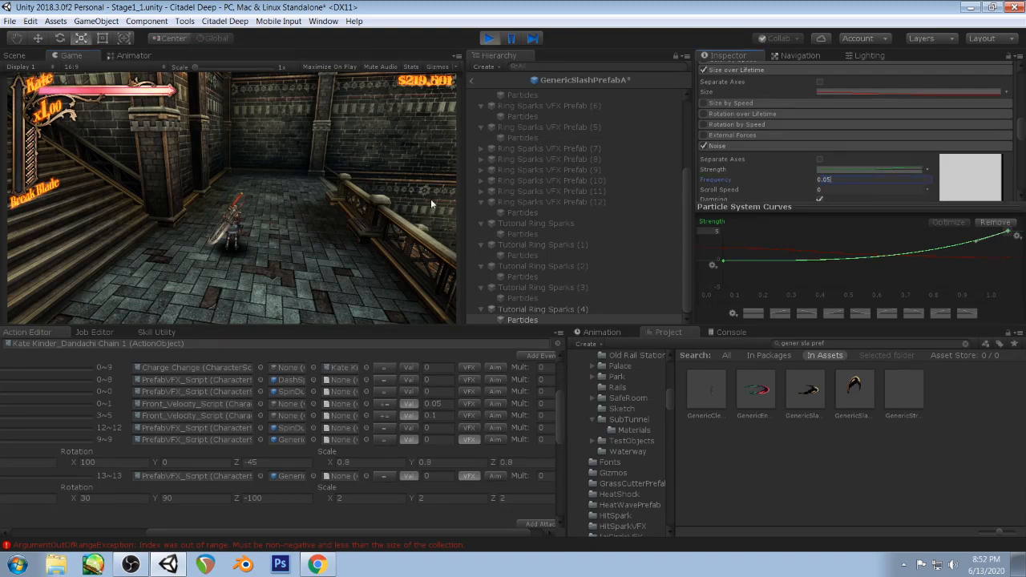
pyautogui.click(327, 167)
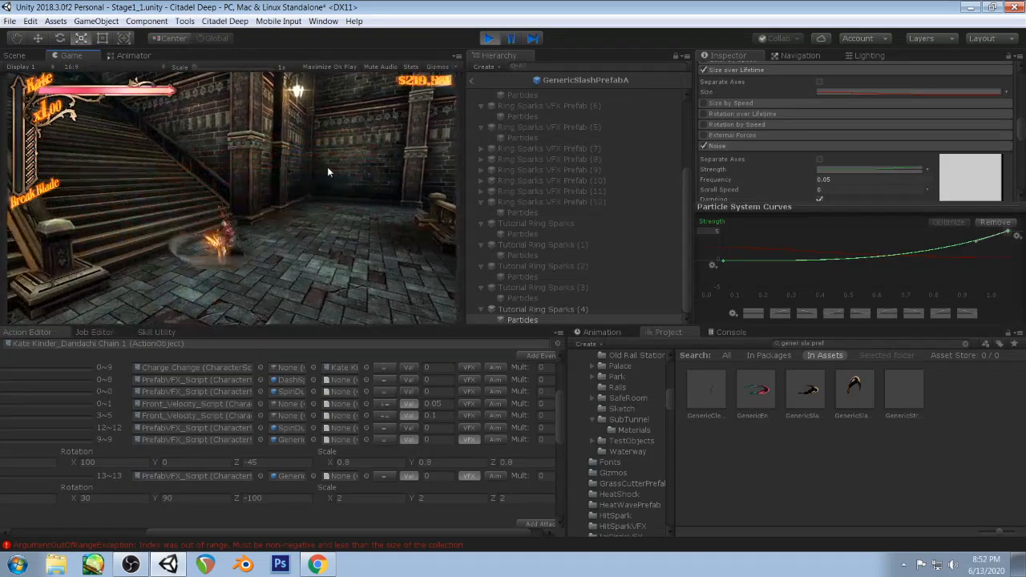
pyautogui.click(703, 145)
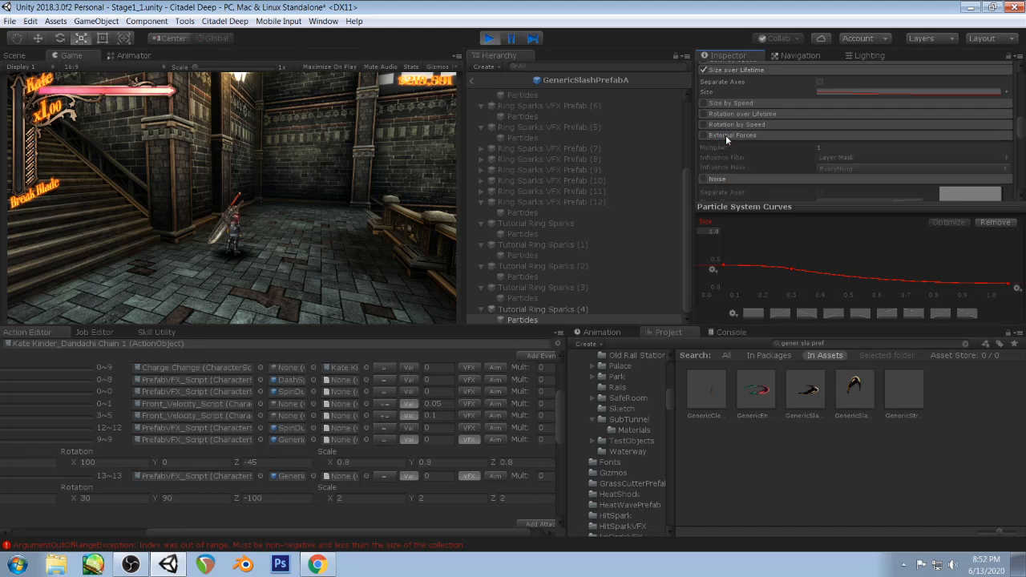
# - Enable Force over Lifetime with Random Between Two Curves and make the Z curves diverge from 0 to 1 and -1
pyautogui.scroll(2, 741, 140)
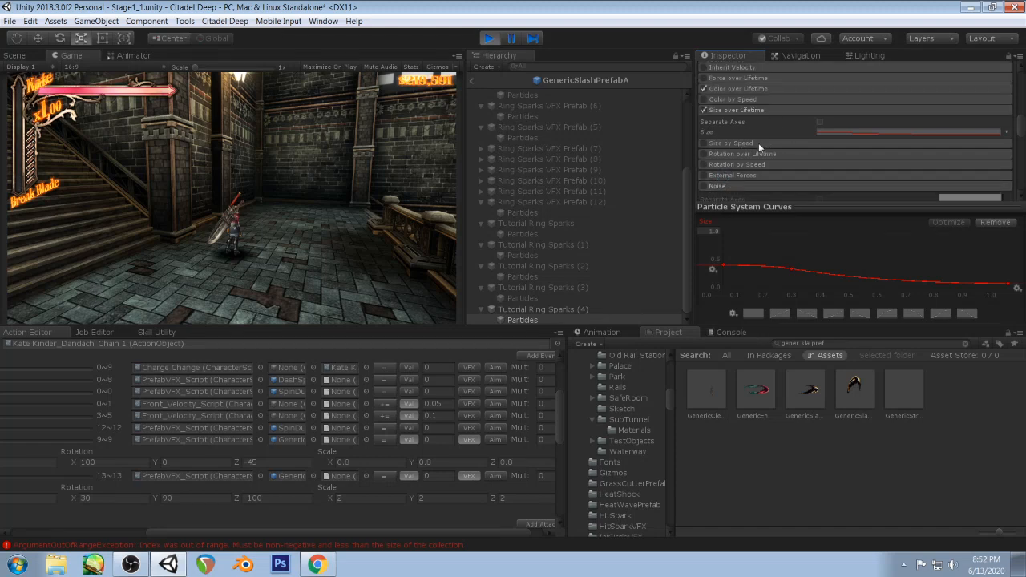
pyautogui.click(716, 79)
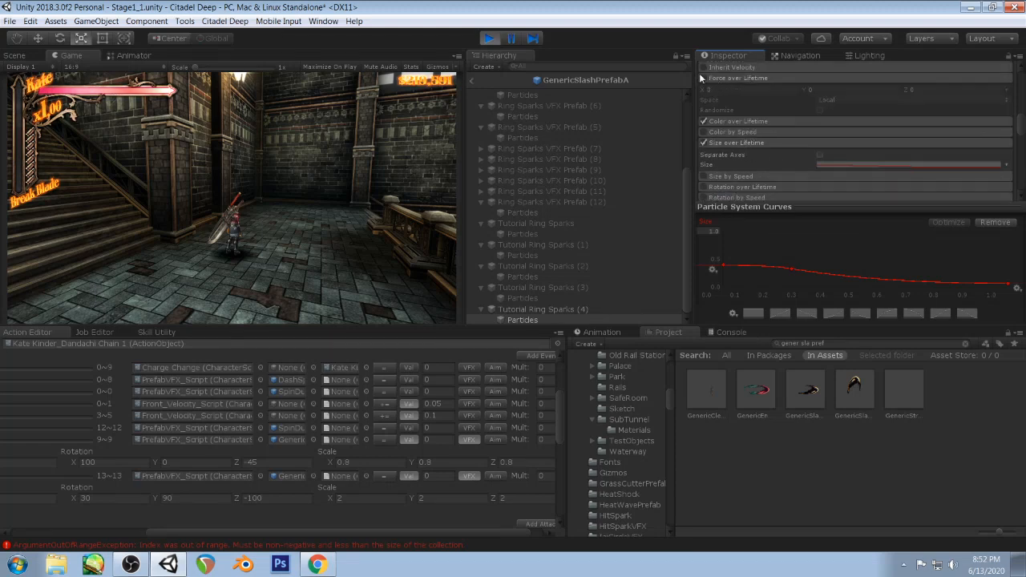
pyautogui.click(703, 78)
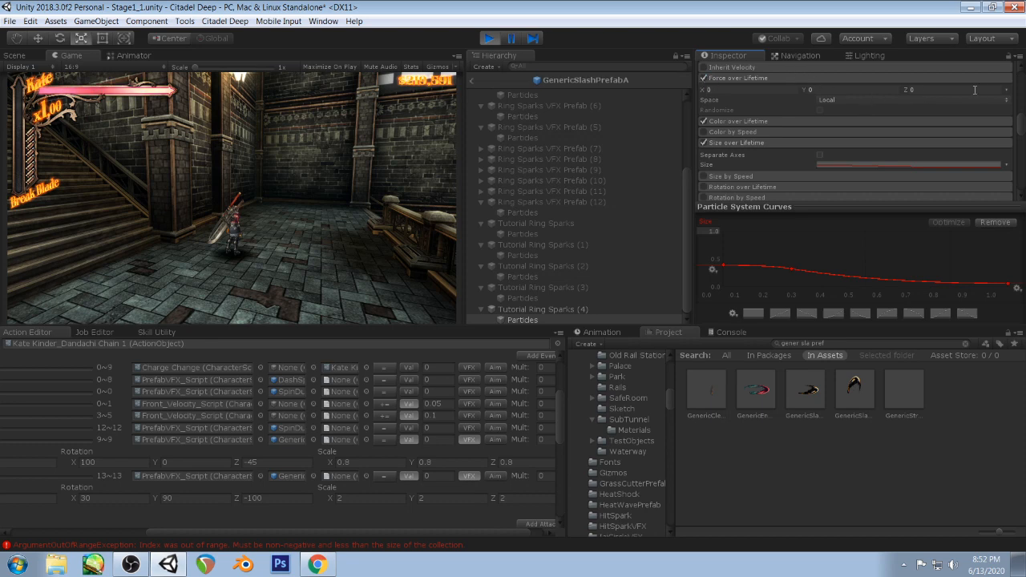
pyautogui.click(1008, 90)
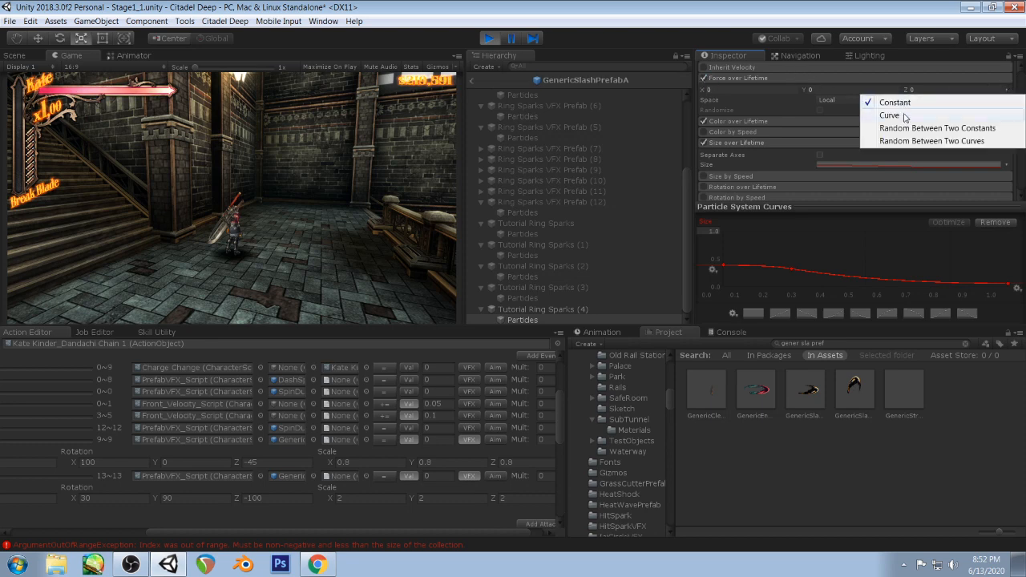
pyautogui.click(890, 115)
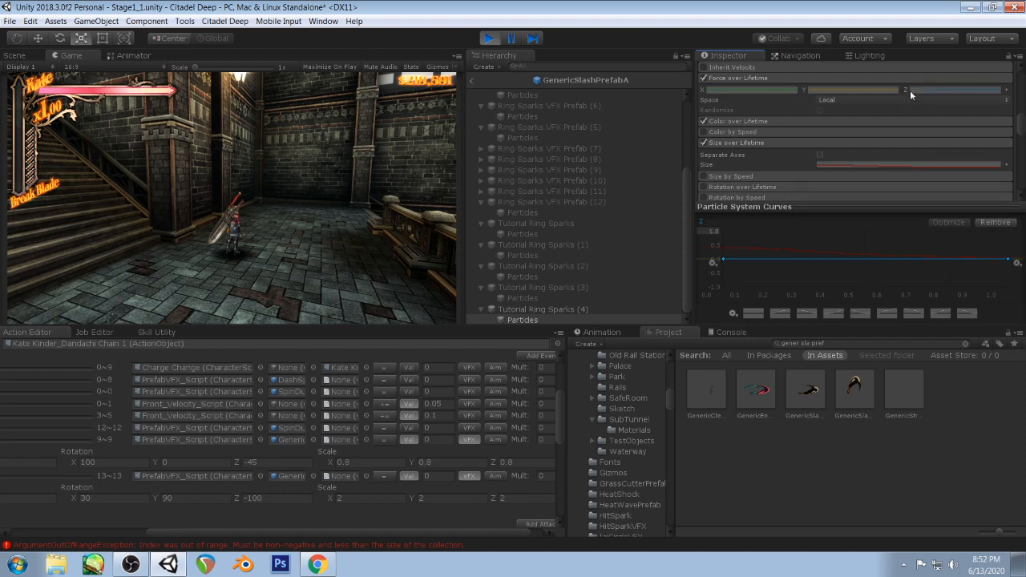
pyautogui.click(1007, 91)
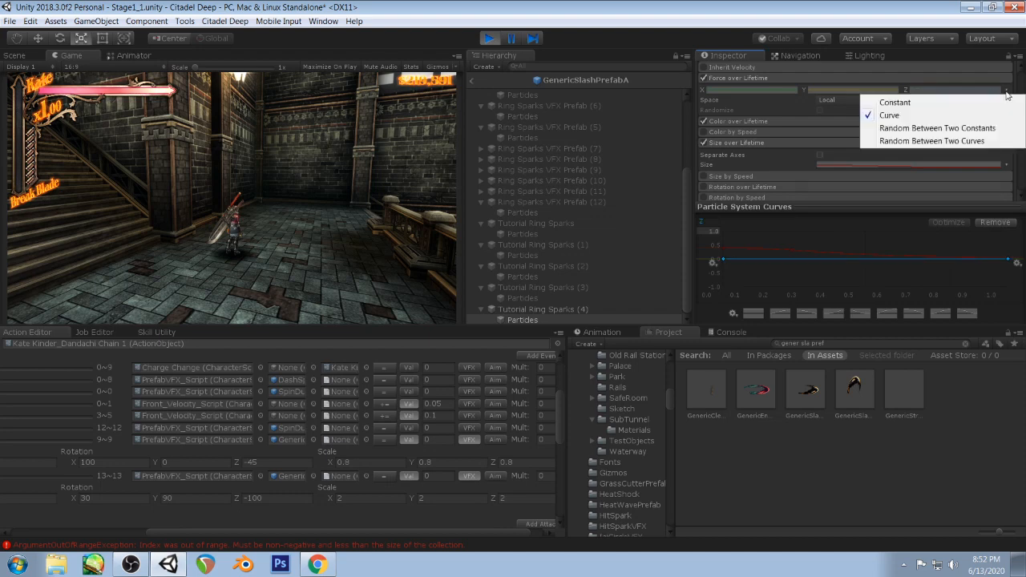
pyautogui.click(962, 141)
pyautogui.click(876, 163)
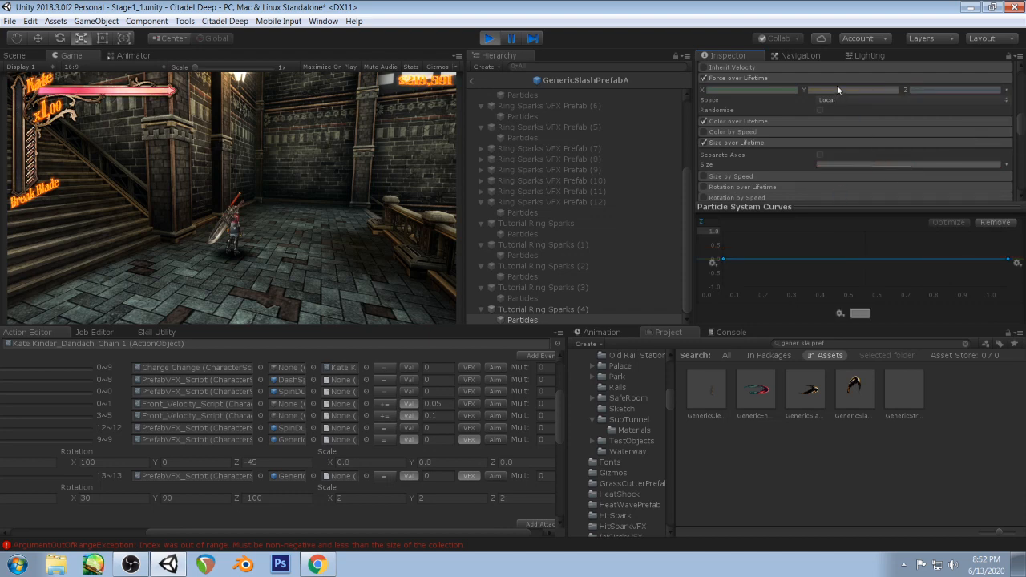
pyautogui.moveTo(798, 207); pyautogui.dragTo(798, 156)
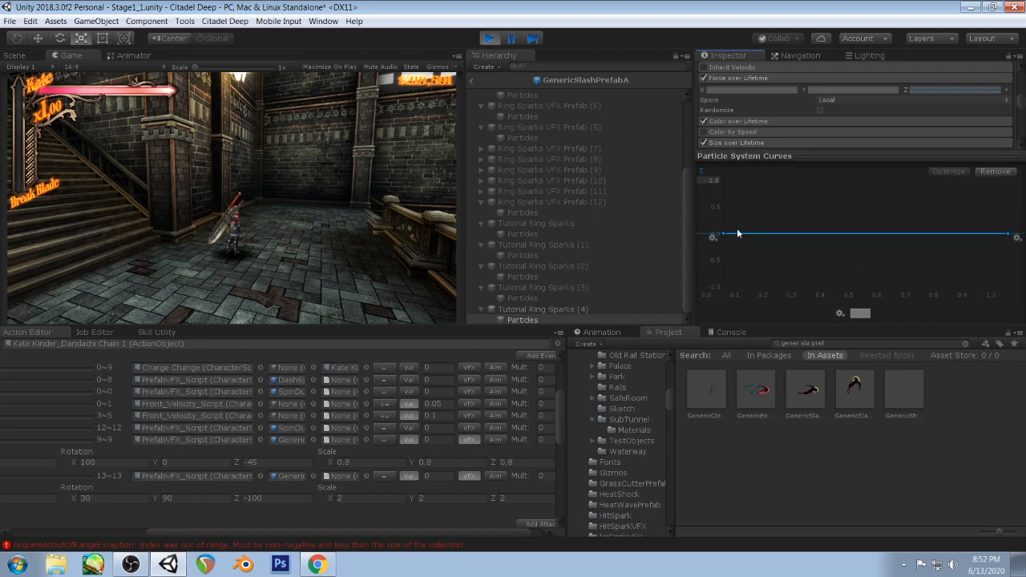
pyautogui.moveTo(1012, 231); pyautogui.dragTo(980, 271)
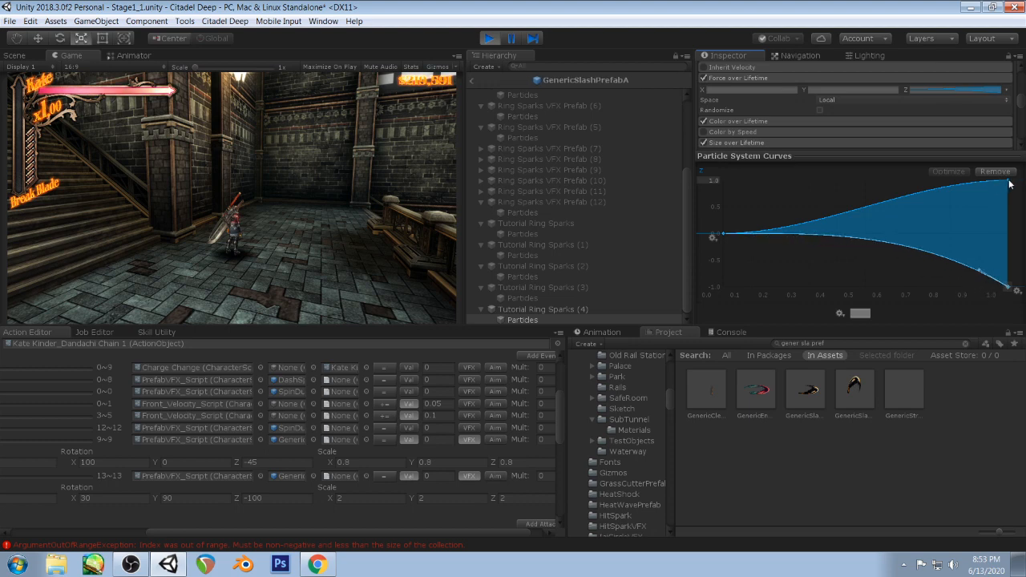
# - Bend the Force over Lifetime Z curves to diverge late in life, set their range to 20 and test the slash in the game
pyautogui.moveTo(978, 183); pyautogui.dragTo(989, 197)
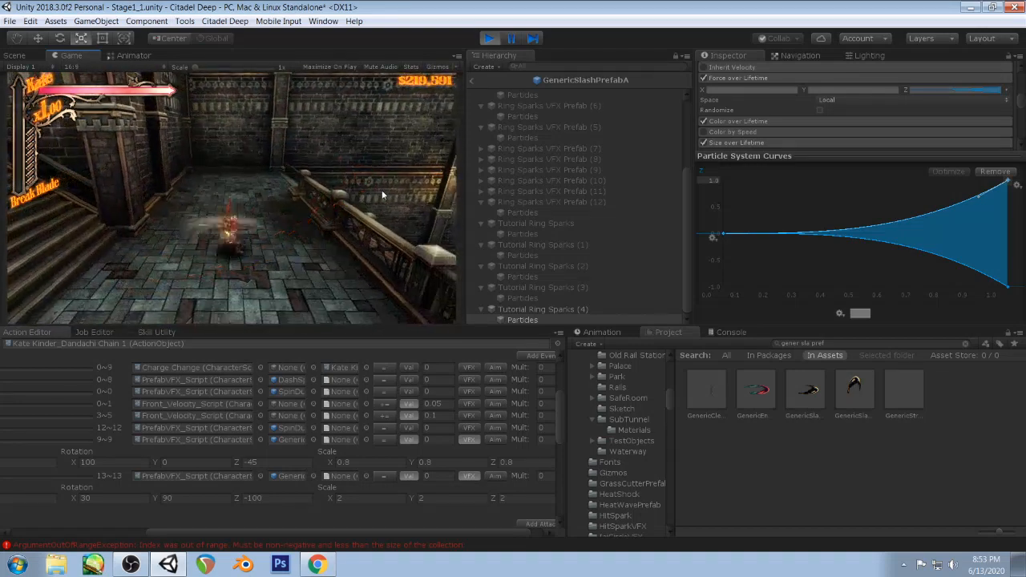
pyautogui.click(185, 187)
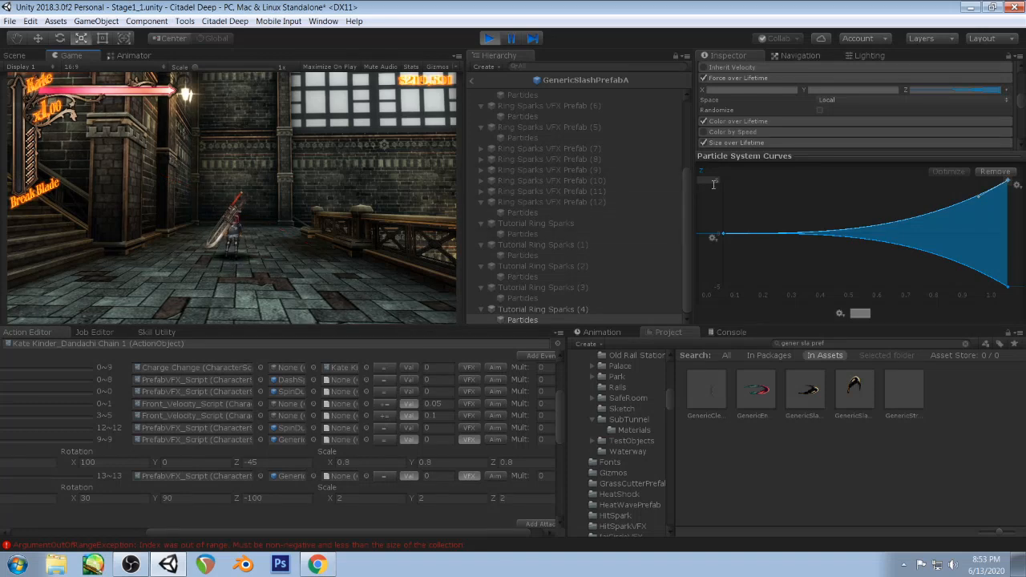
pyautogui.write('20')
pyautogui.click(335, 201)
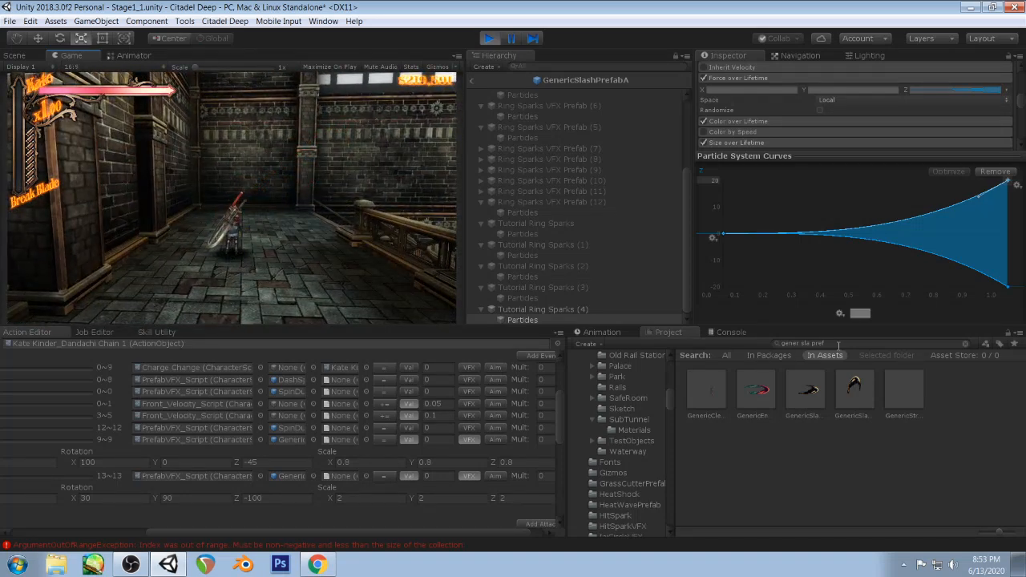
# - Try Force over Lifetime Z curves with the starting values moved away from zero and test the slash in the game
pyautogui.moveTo(724, 237)
pyautogui.mouseDown()
pyautogui.moveTo(716, 240)
pyautogui.moveTo(712, 221)
pyautogui.moveTo(721, 253)
pyautogui.moveTo(727, 223)
pyautogui.mouseUp()
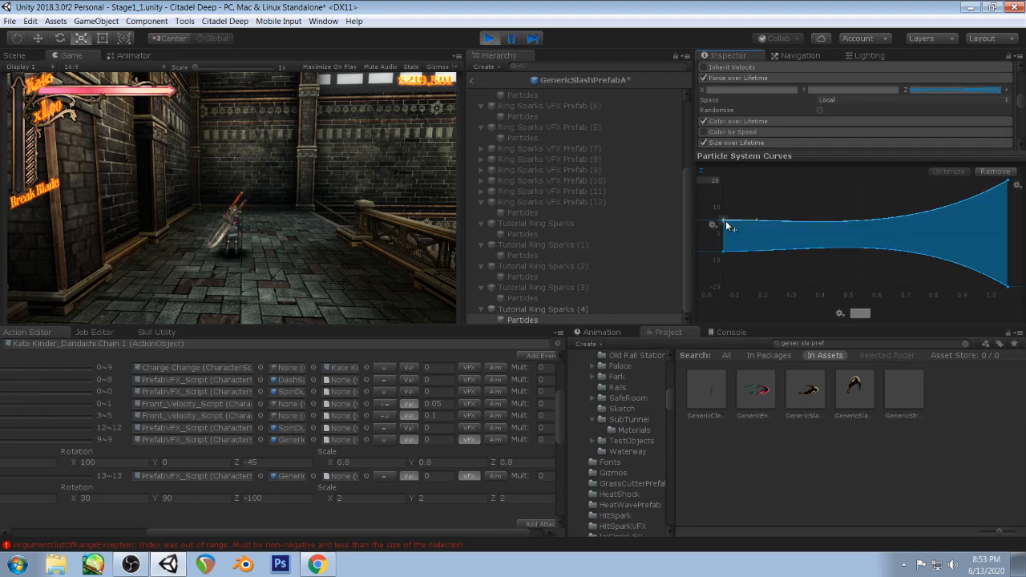
pyautogui.click(327, 175)
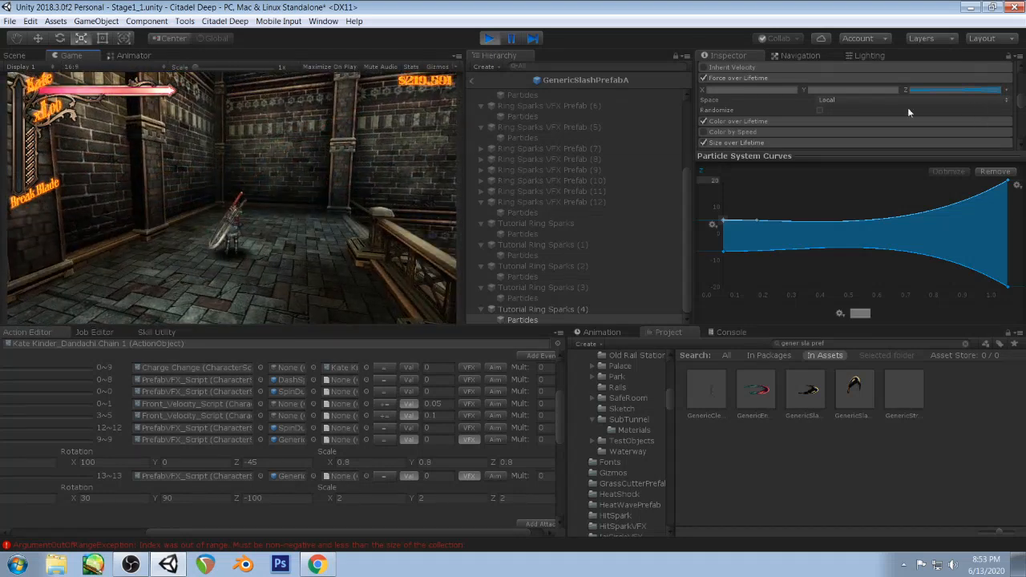
pyautogui.moveTo(729, 224); pyautogui.dragTo(725, 200)
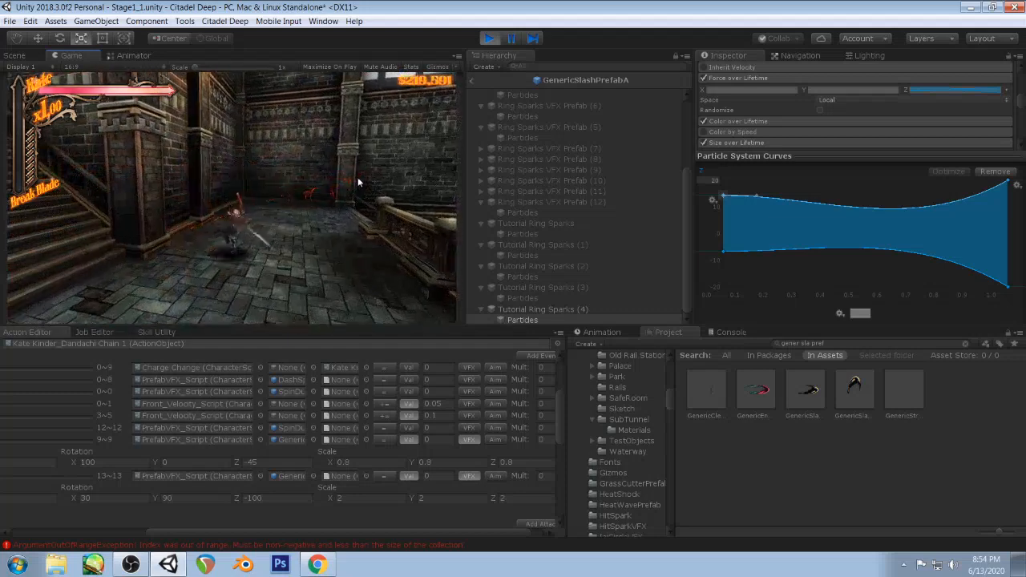
# - Disable Force over Lifetime on the Particles and test the slash in the game
pyautogui.scroll(-2, 731, 124)
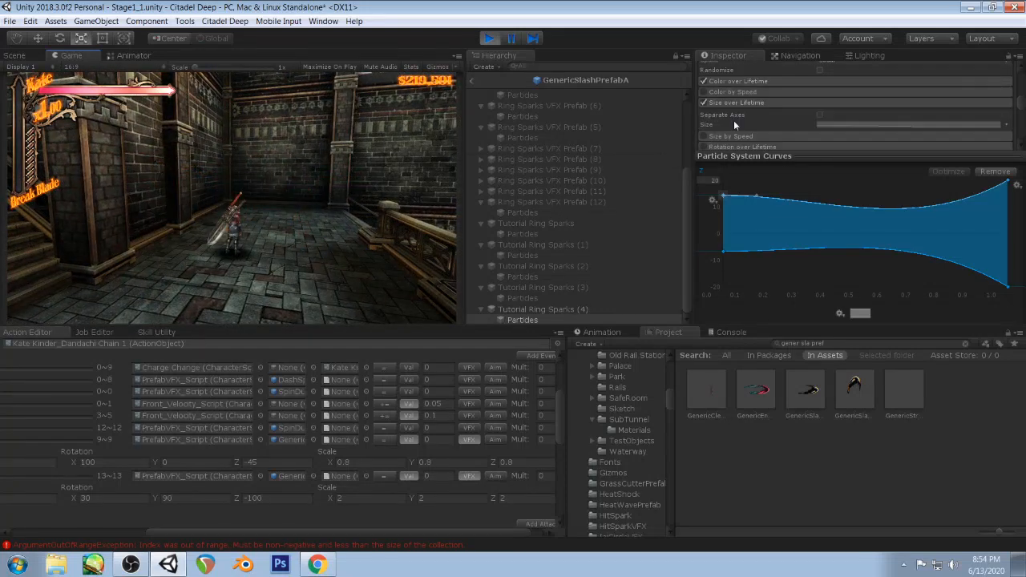
pyautogui.scroll(4, 734, 121)
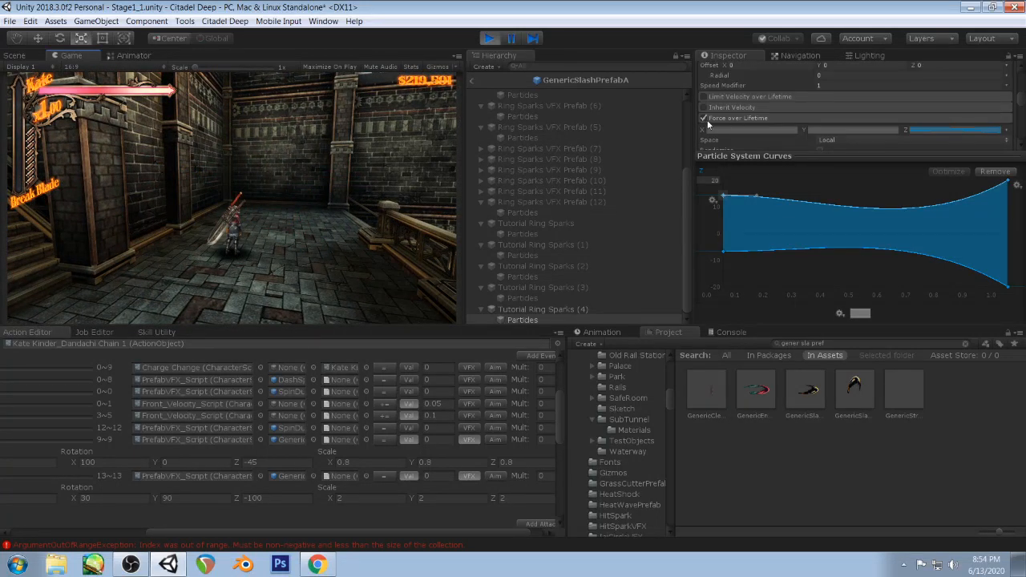
pyautogui.click(704, 117)
pyautogui.click(253, 193)
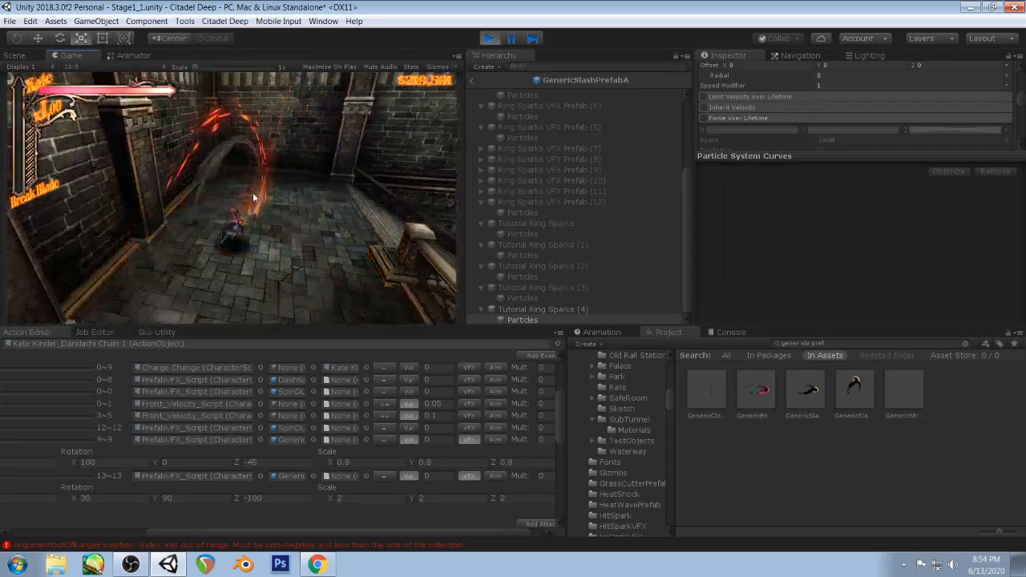
# - Enable Size by Speed on the Particles, check the Orbital Z velocity curve and set the Speed Range to 0 and 12
pyautogui.moveTo(730, 150); pyautogui.dragTo(741, 231)
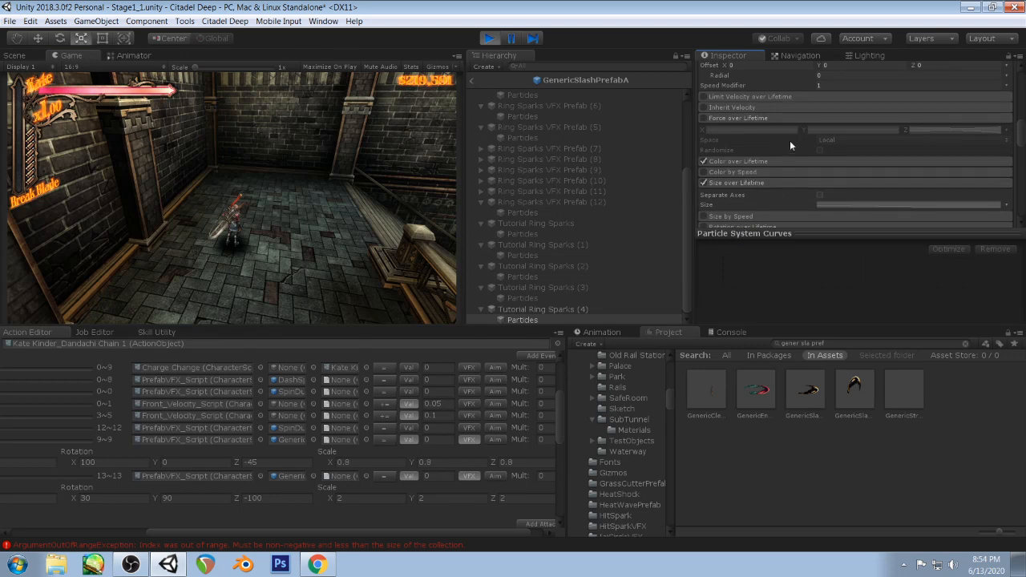
pyautogui.moveTo(736, 236); pyautogui.dragTo(738, 255)
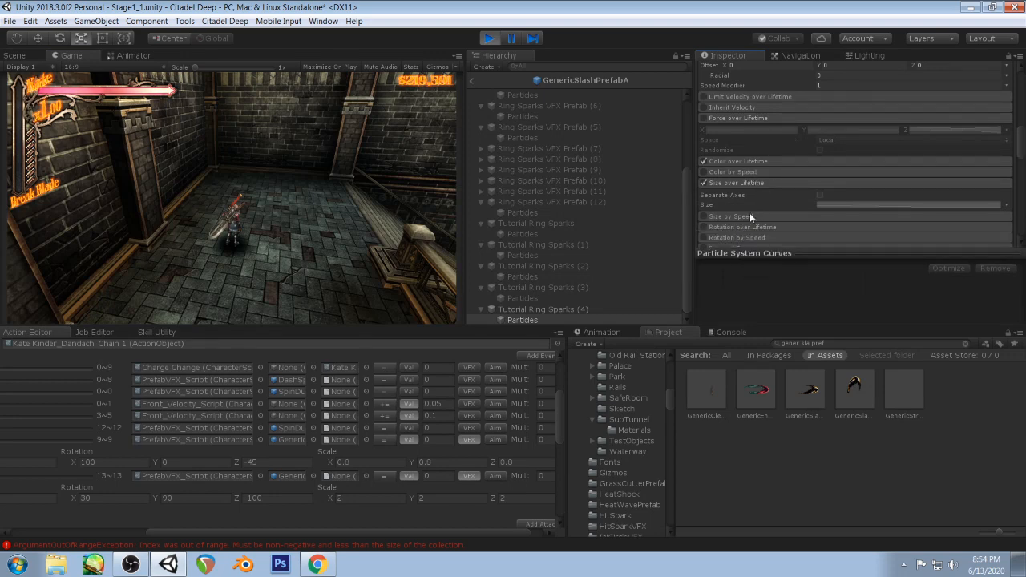
pyautogui.click(704, 215)
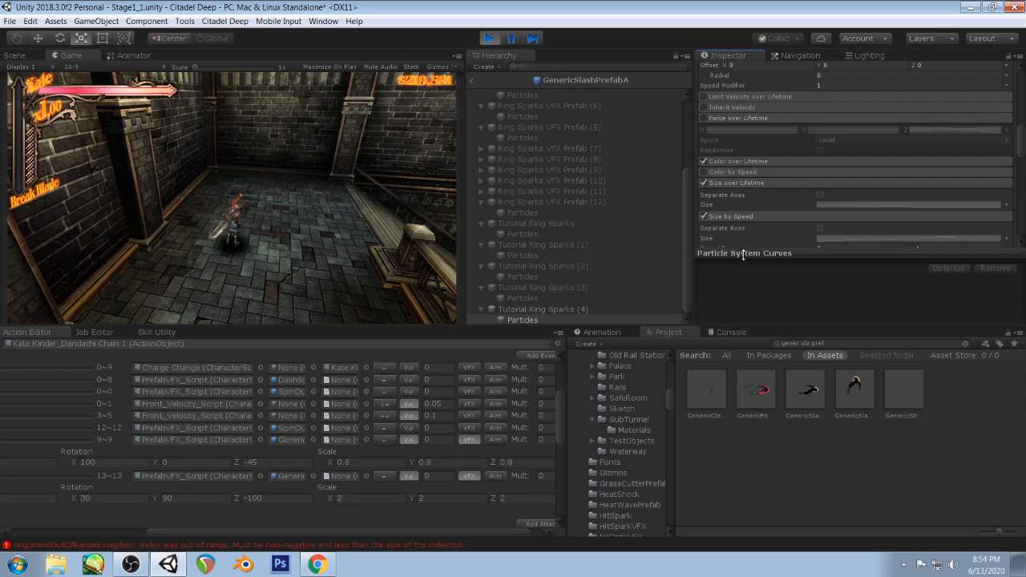
pyautogui.moveTo(747, 254); pyautogui.dragTo(743, 281)
pyautogui.scroll(-3, 775, 220)
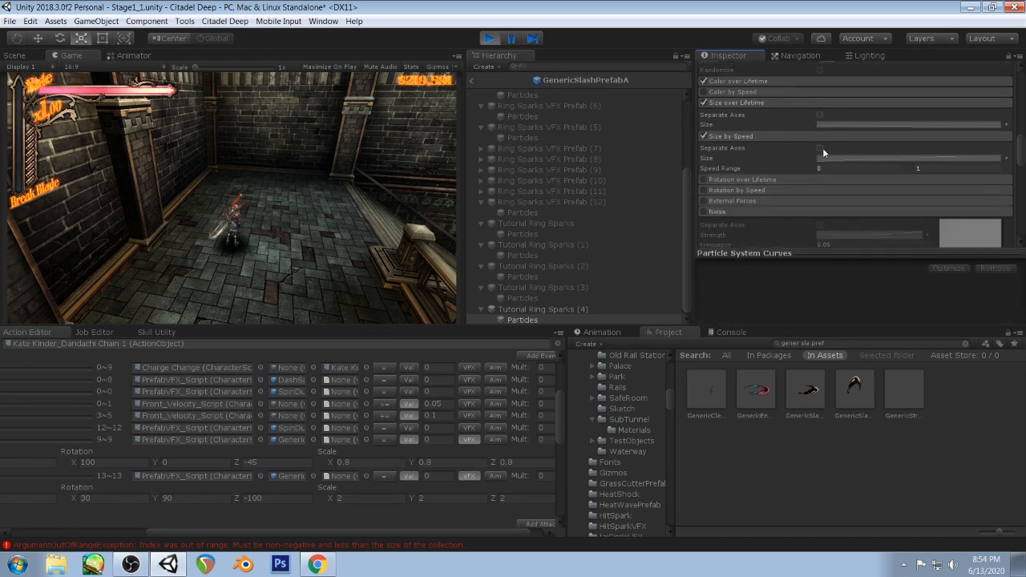
pyautogui.moveTo(1023, 152); pyautogui.dragTo(1019, 125)
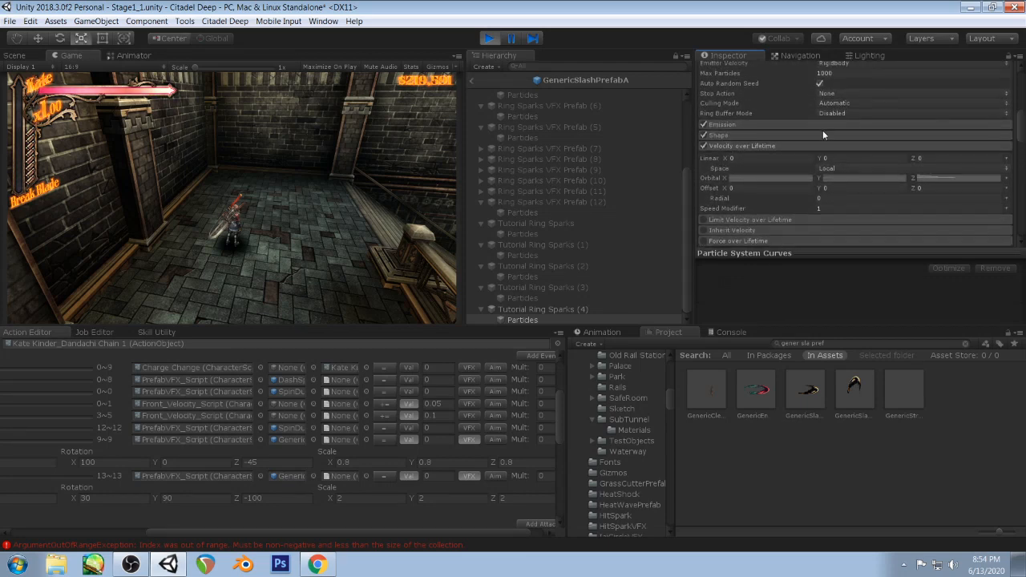
pyautogui.click(926, 179)
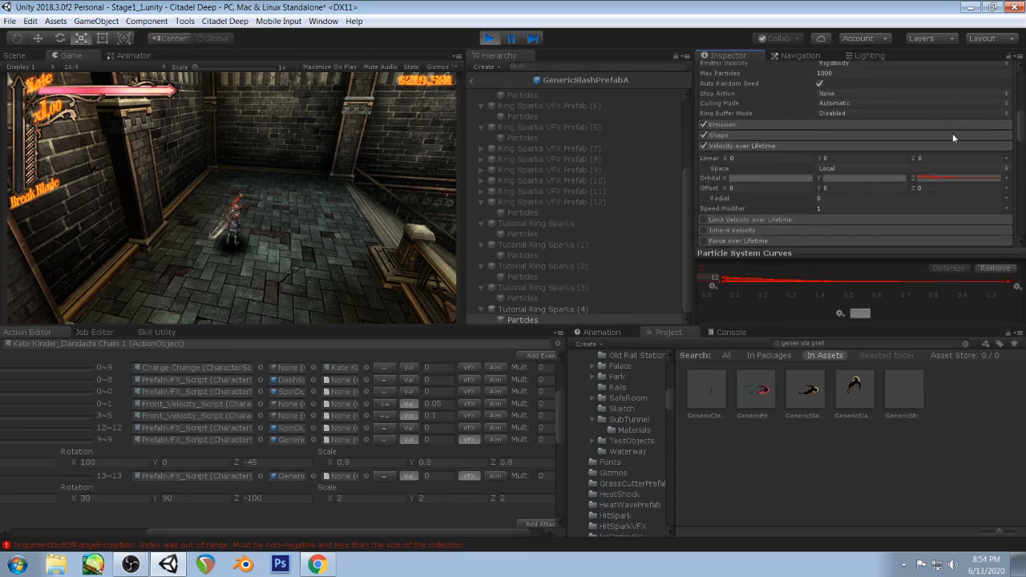
pyautogui.scroll(-5, 952, 133)
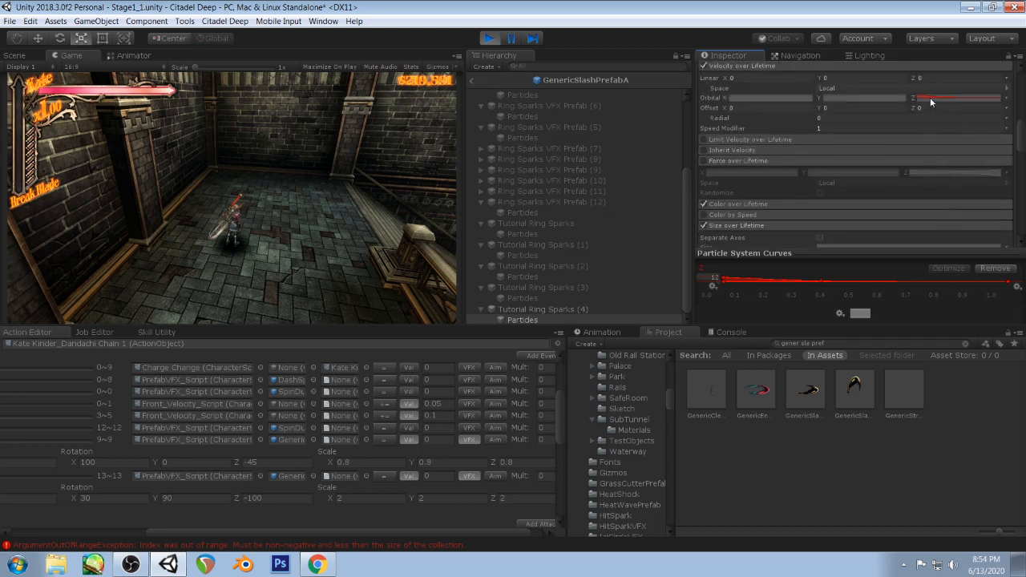
pyautogui.scroll(-8, 902, 162)
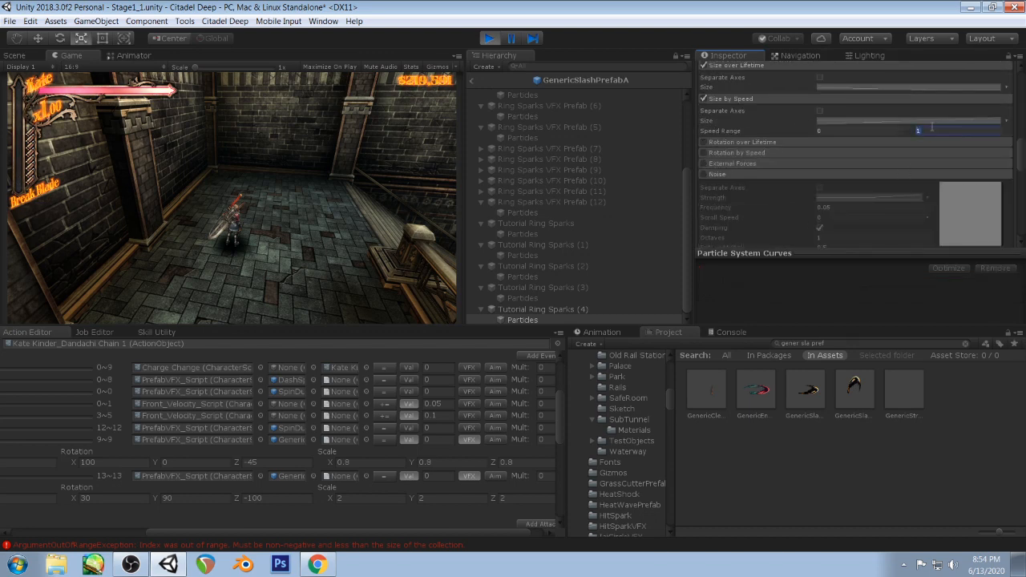
# - Reshape the Size by Speed curve to fall from 1.0 to about 0.15 and test the slash in the game
pyautogui.click(838, 119)
pyautogui.moveTo(744, 252); pyautogui.dragTo(754, 176)
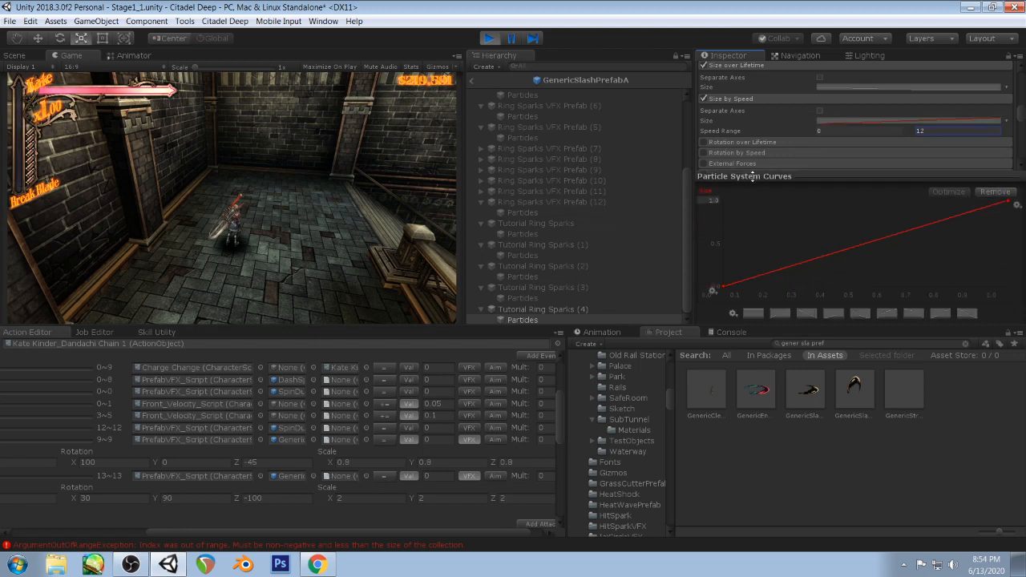
pyautogui.moveTo(726, 283); pyautogui.dragTo(728, 193)
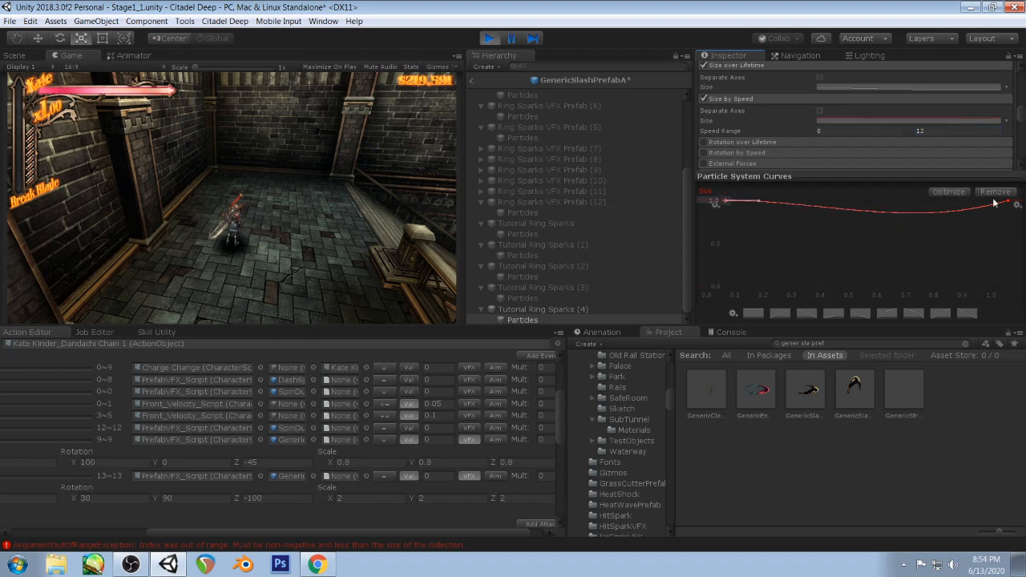
pyautogui.moveTo(1011, 215); pyautogui.dragTo(976, 268)
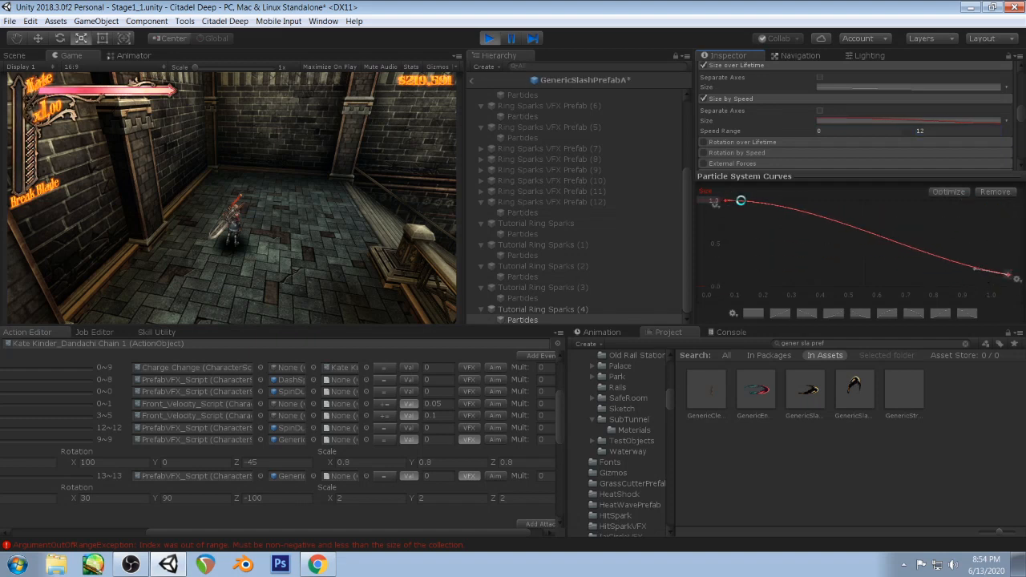
pyautogui.moveTo(757, 205); pyautogui.dragTo(758, 209)
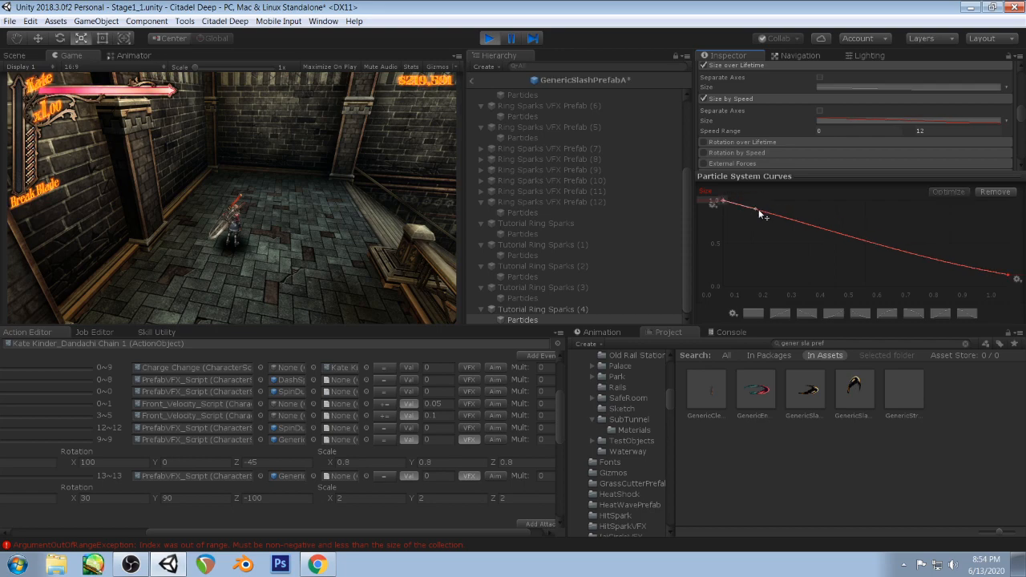
pyautogui.press('w')
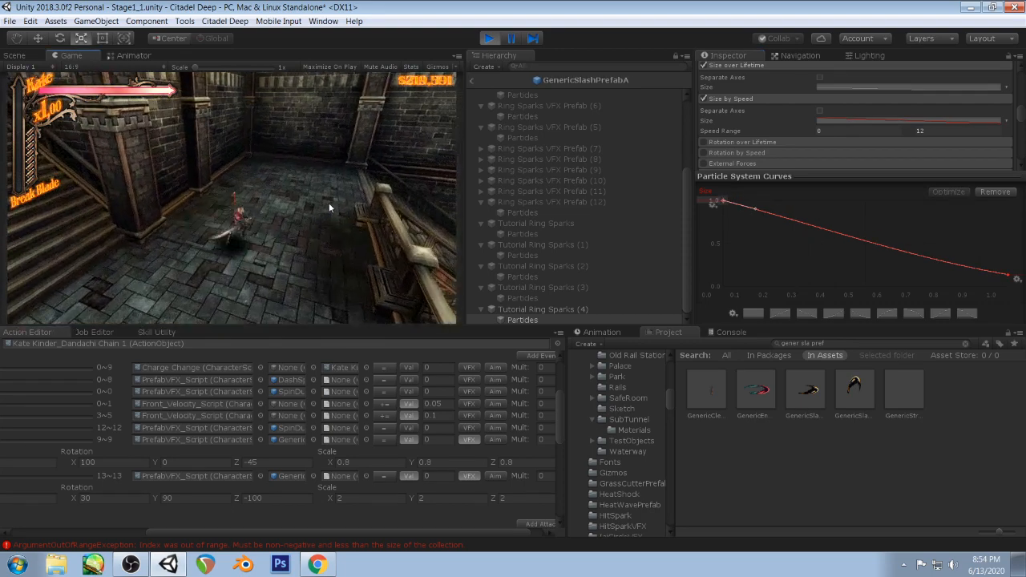
pyautogui.press('w')
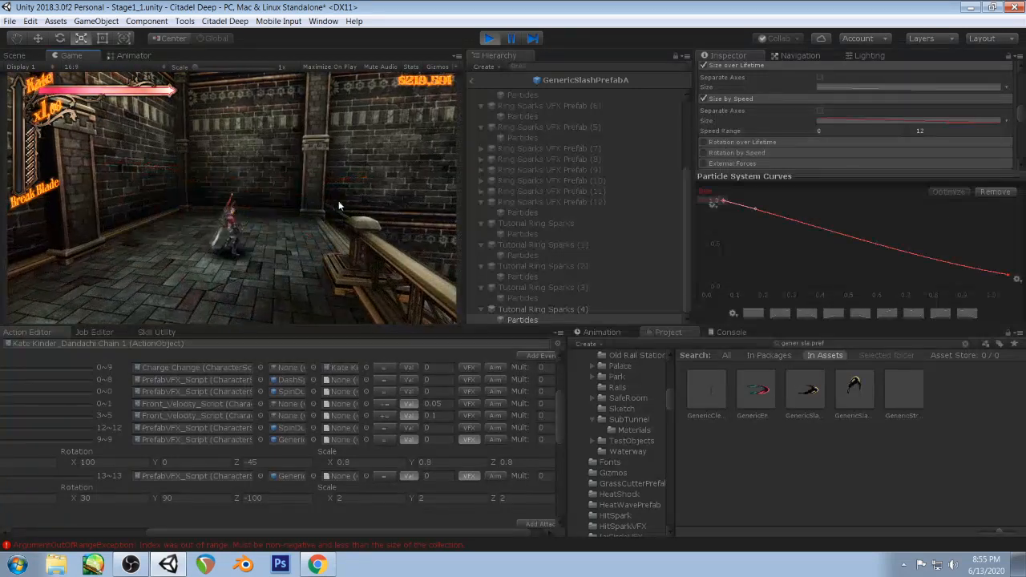
# - Try Size by Speed curve maximums of 2 and 5 with an adjusted falling slope and test the slash in the game
pyautogui.rightClick(712, 203)
pyautogui.click(712, 202)
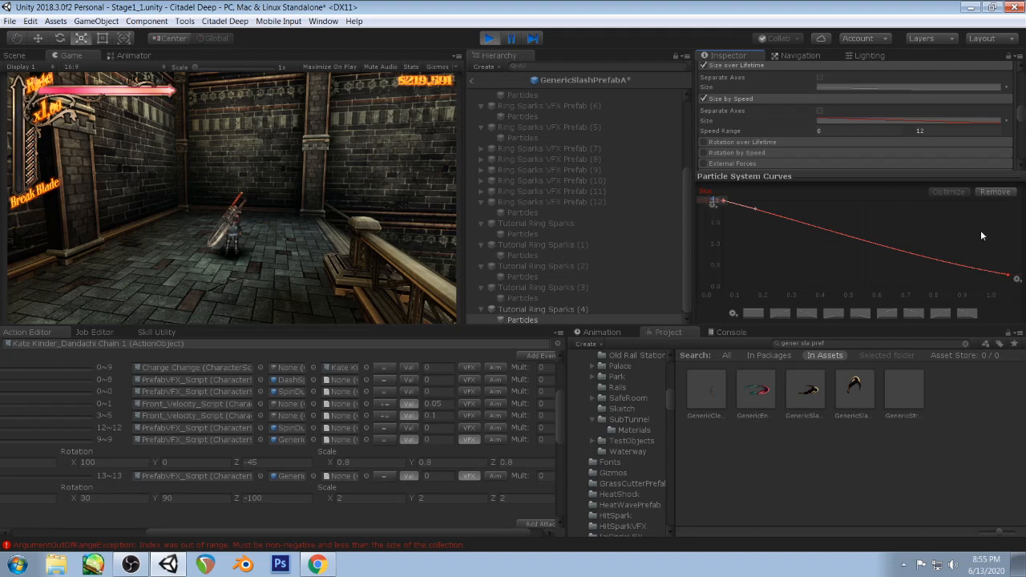
pyautogui.moveTo(1013, 279); pyautogui.dragTo(1018, 268)
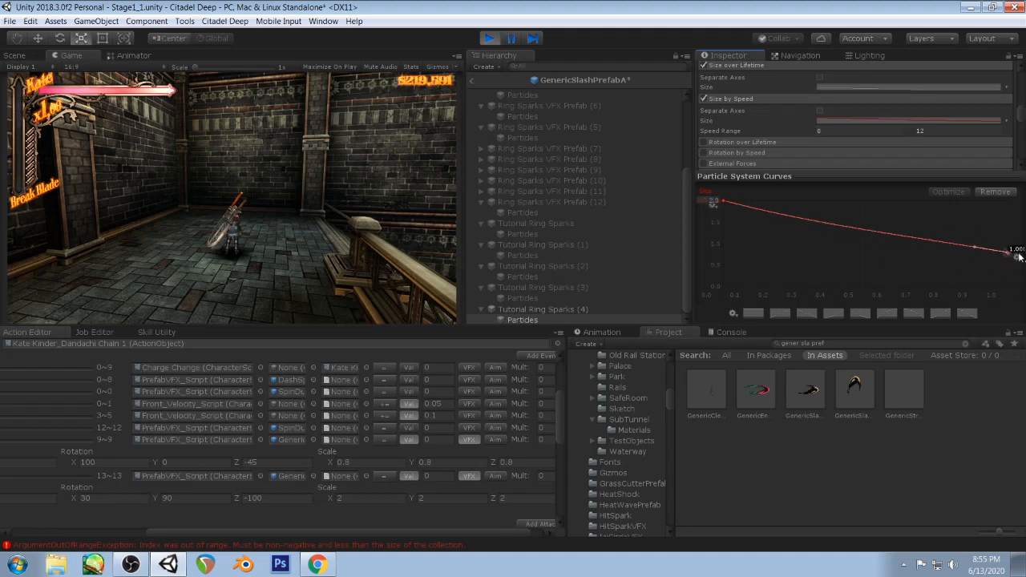
pyautogui.moveTo(751, 208); pyautogui.dragTo(754, 215)
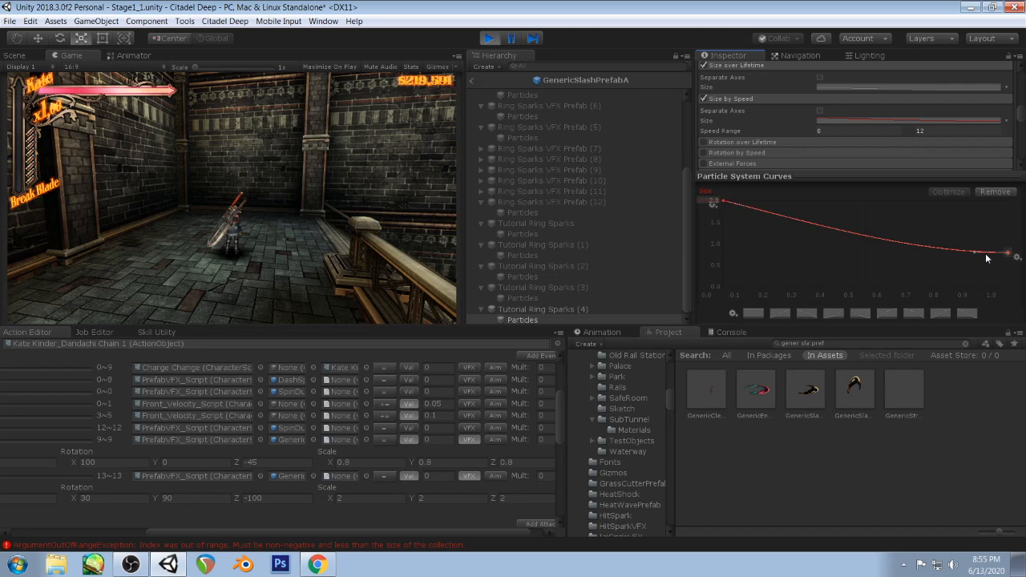
pyautogui.click(296, 188)
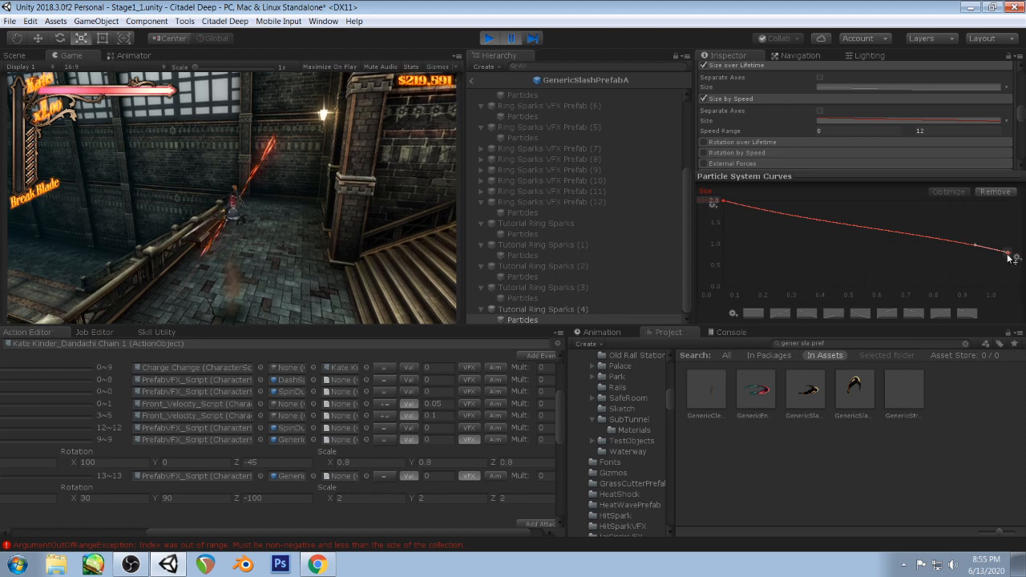
pyautogui.moveTo(1009, 257); pyautogui.dragTo(1014, 270)
pyautogui.click(512, 39)
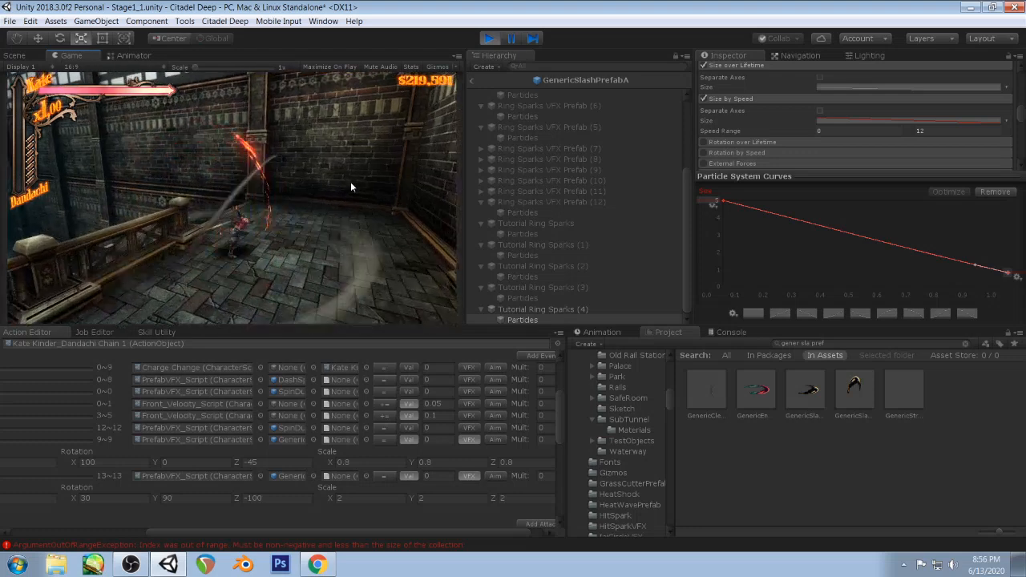
# - Reverse the Size by Speed Speed Range to 12 and 0 and test the slash in the game
pyautogui.click(840, 131)
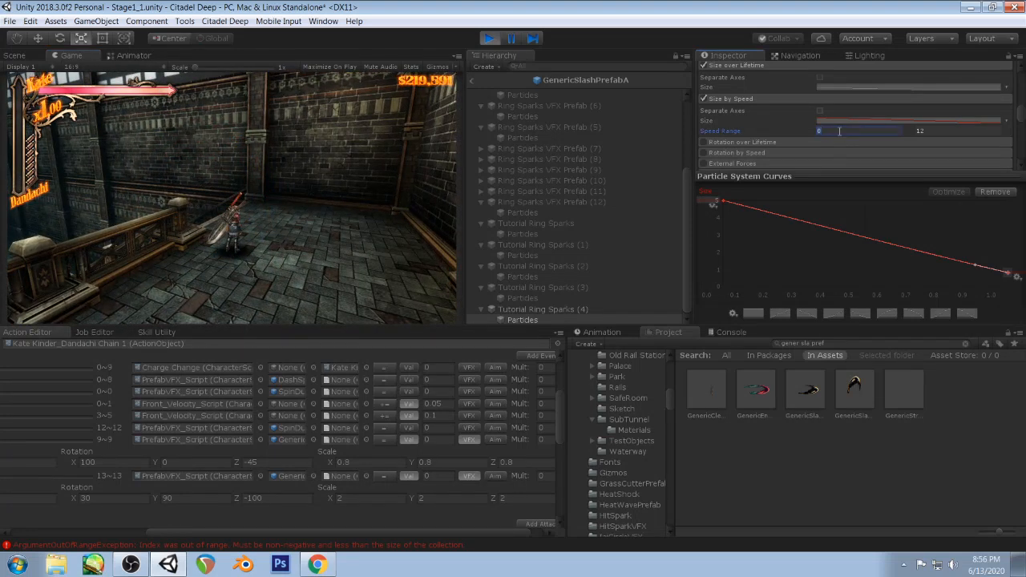
pyautogui.write('12')
pyautogui.press('Tab')
pyautogui.write('0')
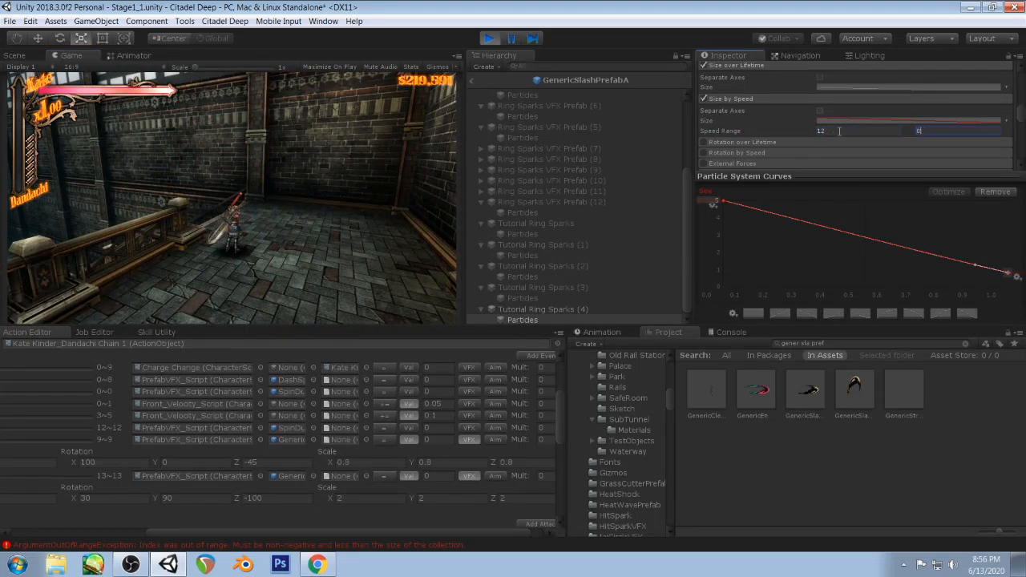
pyautogui.click(363, 200)
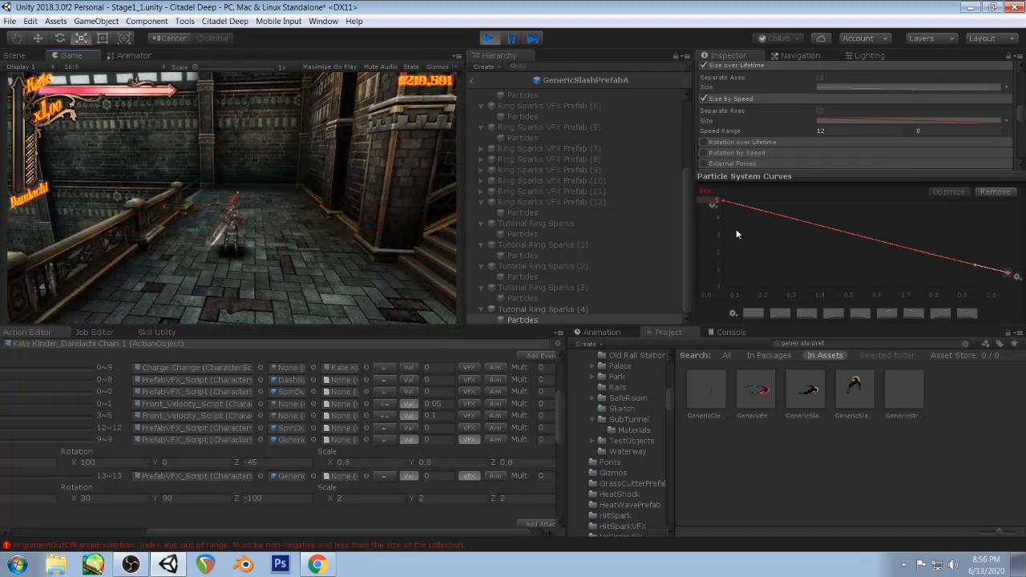
# - Set the Size by Speed curve's maximum to 2 and test the slash in the game
pyautogui.click(715, 205)
pyautogui.click(717, 201)
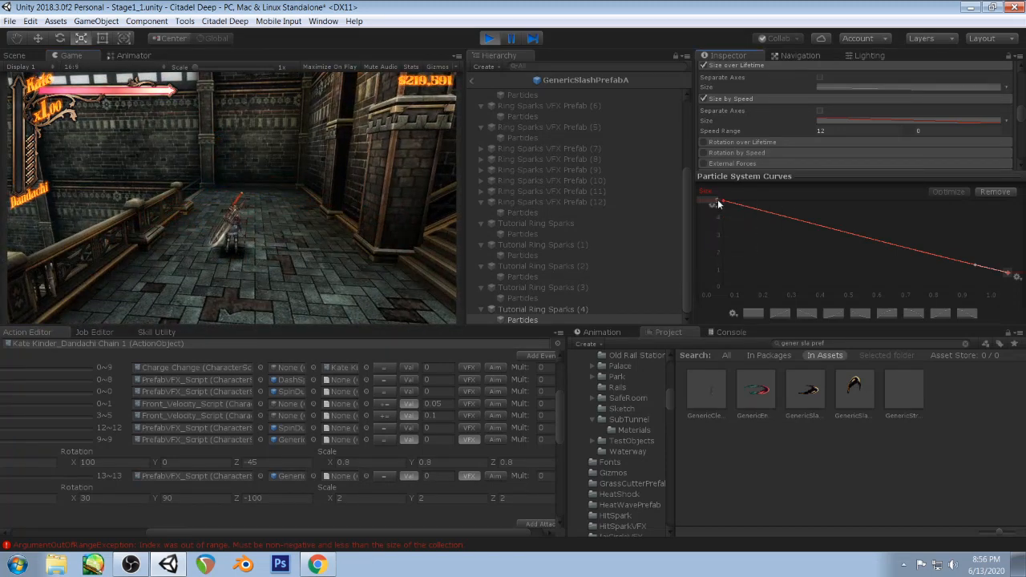
pyautogui.click(716, 205)
pyautogui.click(834, 277)
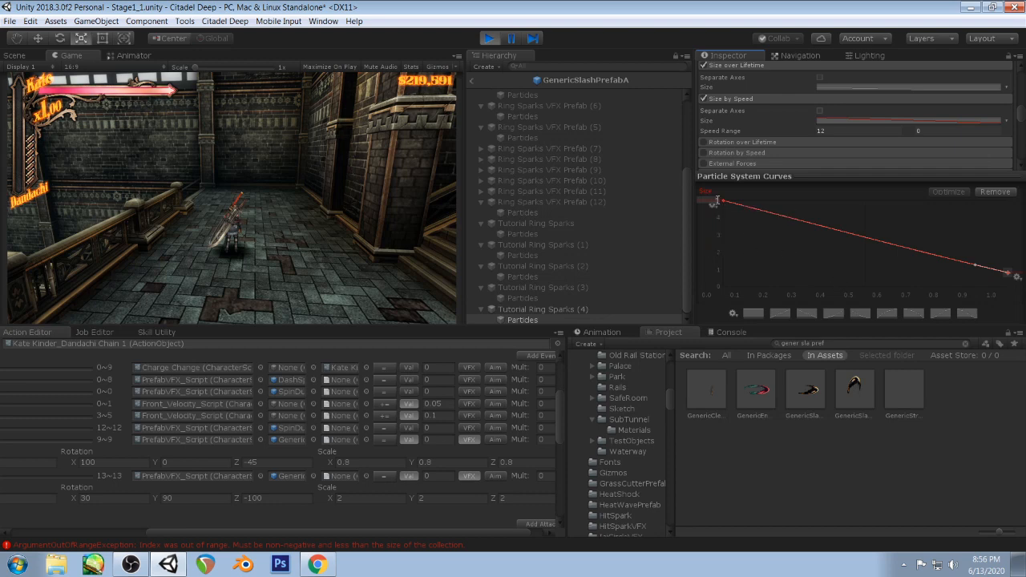
pyautogui.write('2')
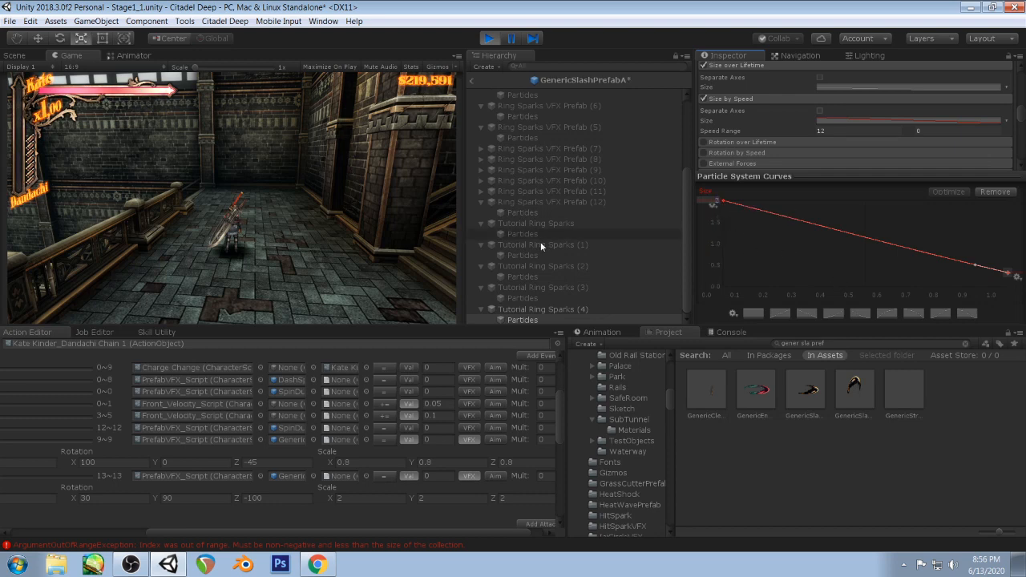
pyautogui.click(373, 223)
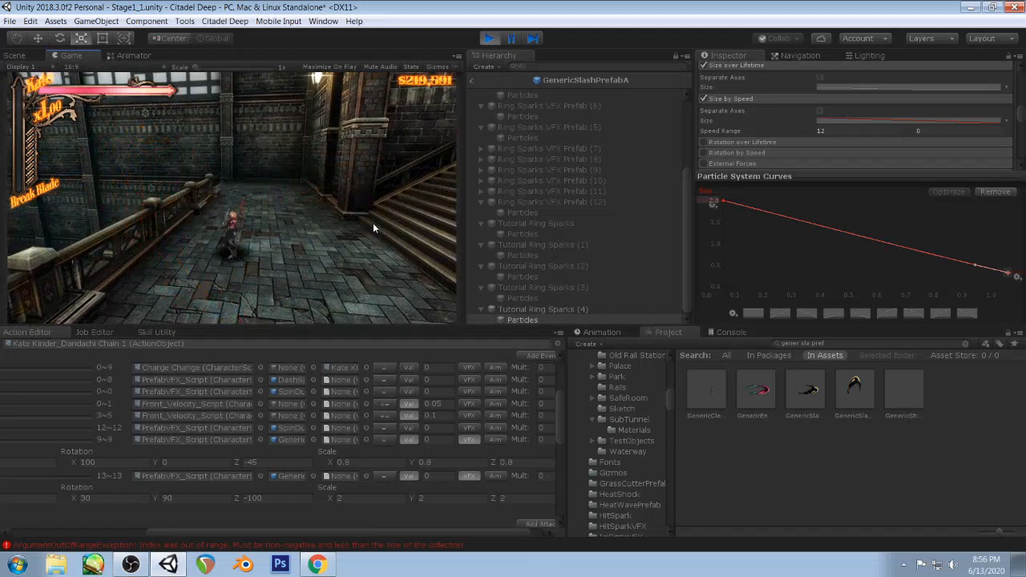
# - Disable the Size by Speed module on the Particles of Tutorial Ring Sparks (4)
pyautogui.scroll(-5, 772, 142)
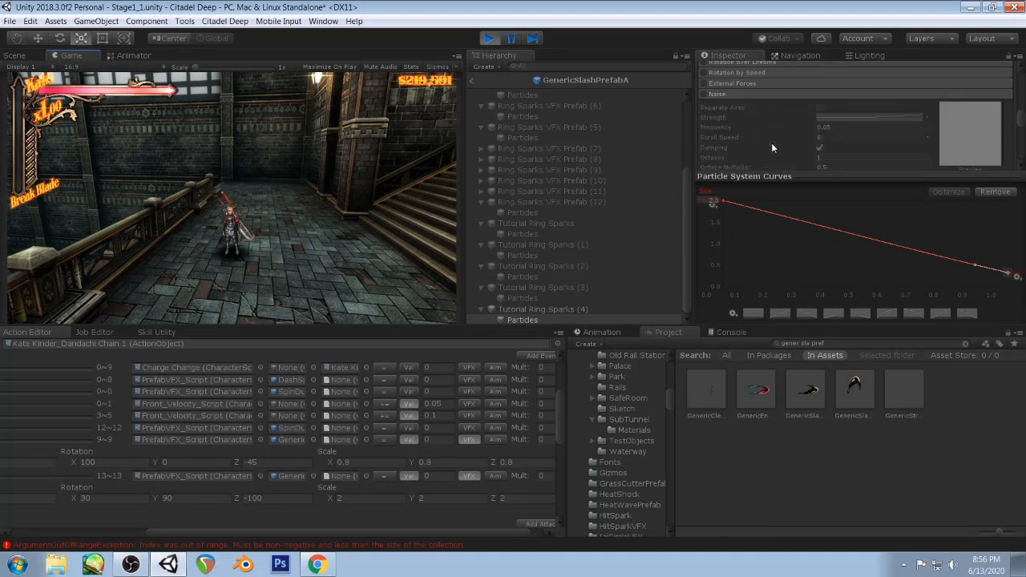
pyautogui.scroll(5, 772, 147)
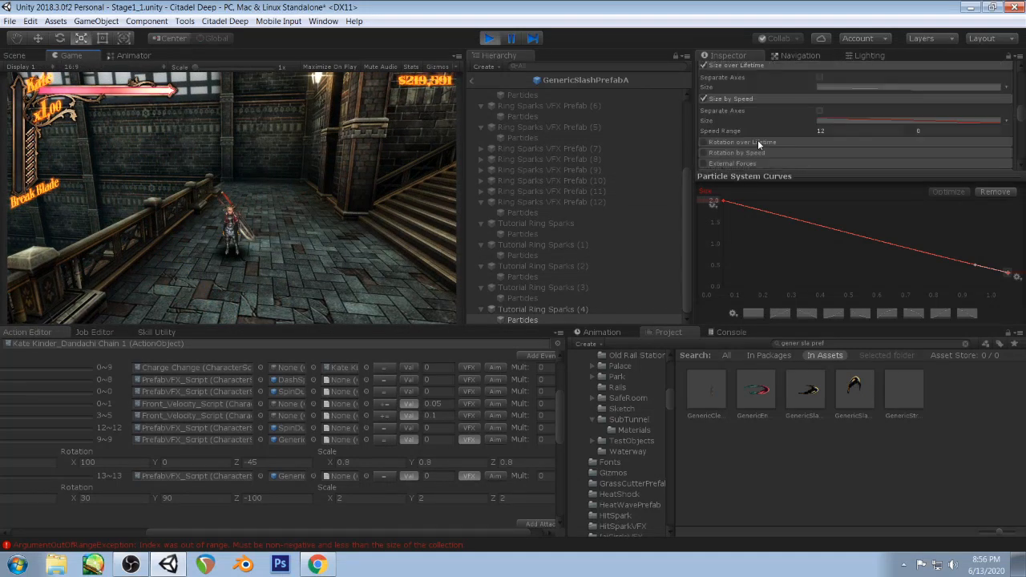
pyautogui.click(705, 99)
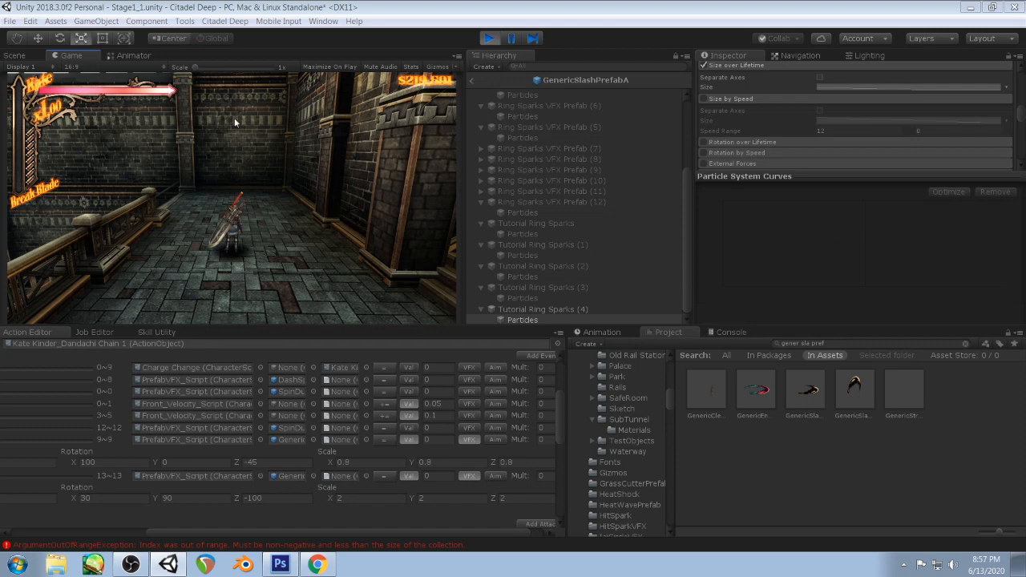
# - Switch to Photoshop, create a new document and fill its canvas with a black rectangle
pyautogui.hotkey('alt', 'Tab')
pyautogui.click(30, 6)
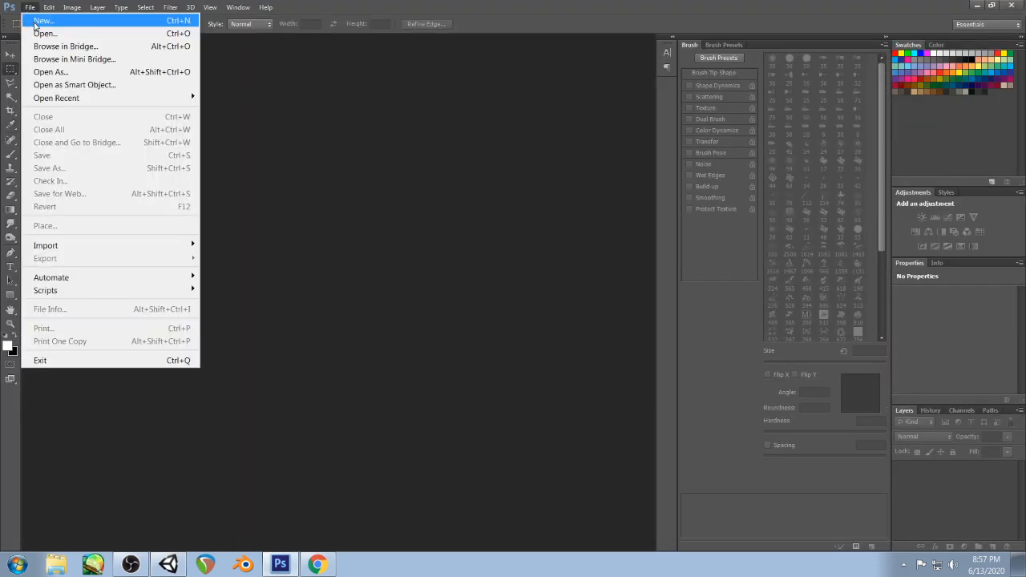
pyautogui.click(36, 16)
pyautogui.click(619, 149)
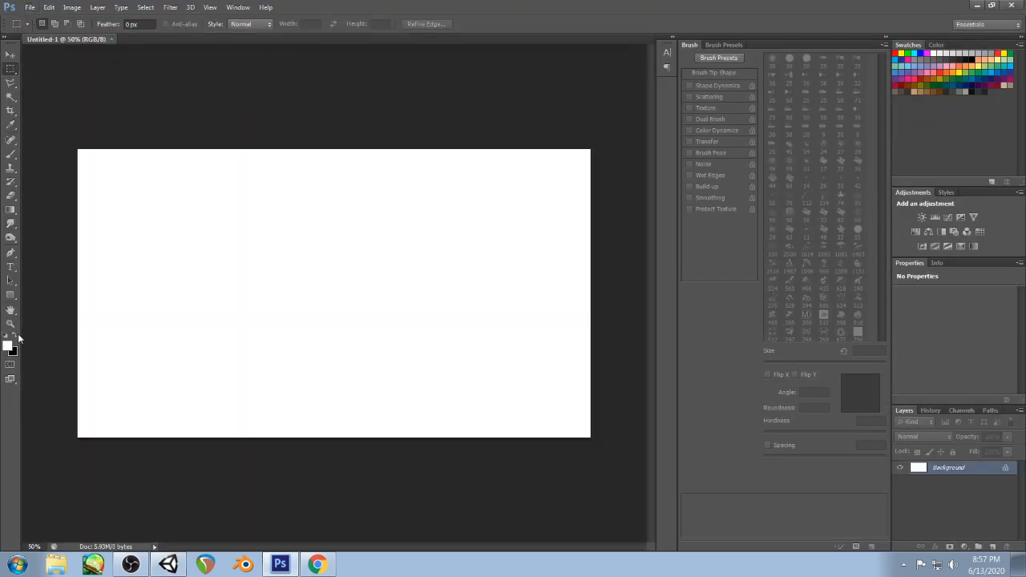
pyautogui.click(14, 335)
pyautogui.click(10, 294)
pyautogui.moveTo(52, 89); pyautogui.dragTo(646, 491)
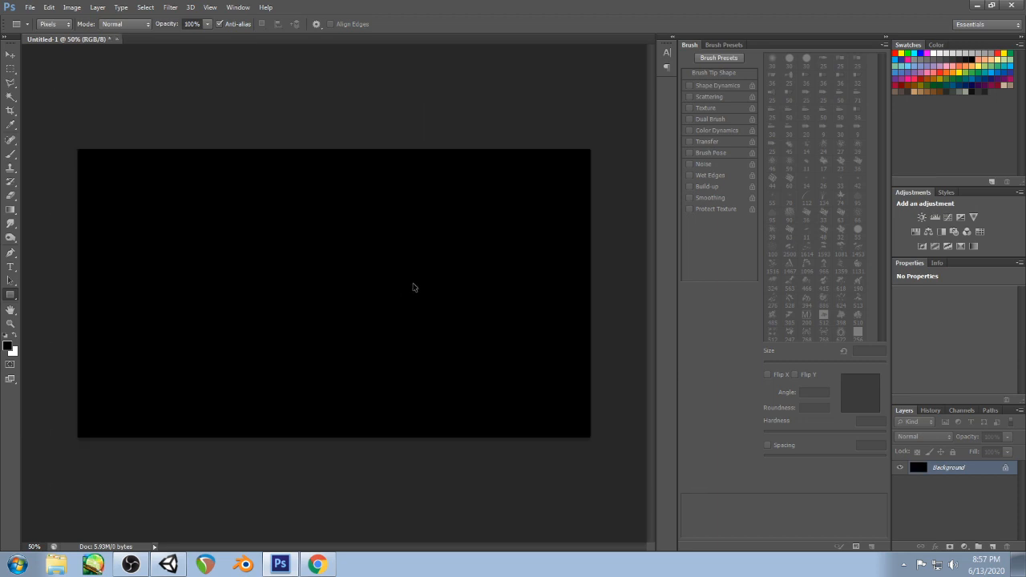
# - Add a new layer and choose a blue 30 px hard round brush
pyautogui.hotkey('ctrl', 'shift', 'n')
pyautogui.click(609, 179)
pyautogui.click(10, 156)
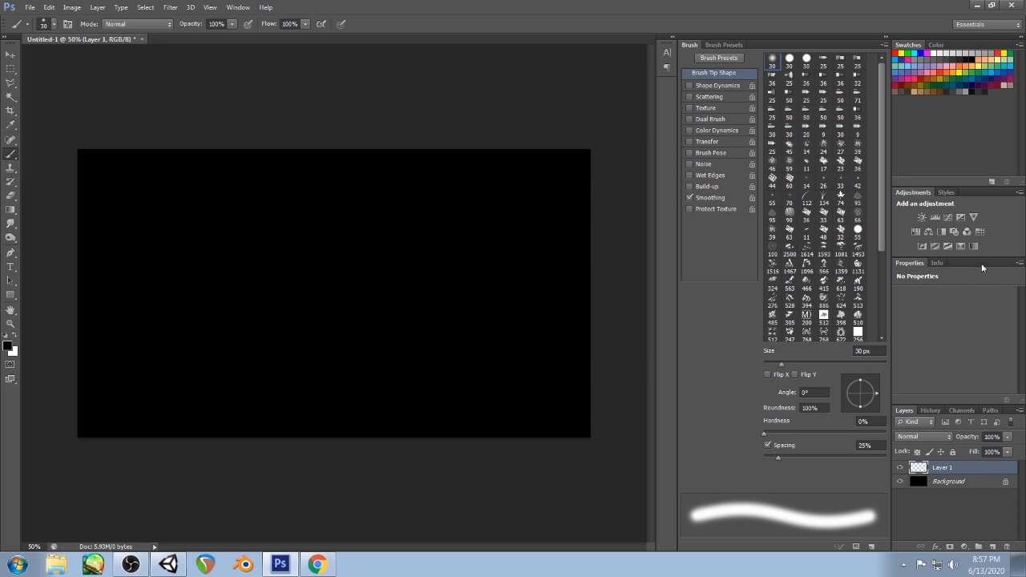
pyautogui.click(1009, 66)
pyautogui.rightClick(398, 265)
pyautogui.doubleClick(442, 331)
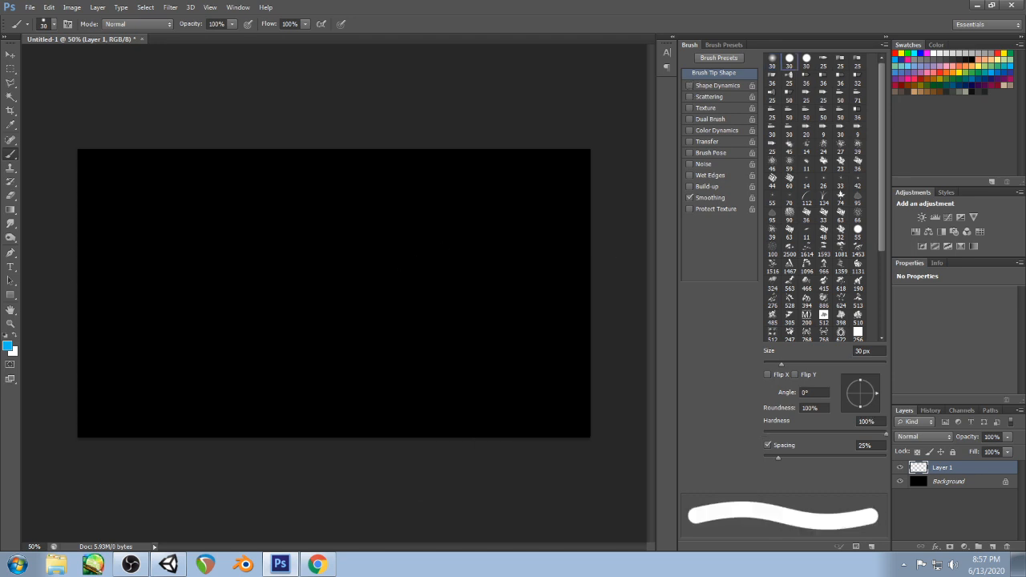
# - Enable Shape Dynamics, reduce the brush to 15 px and sketch two rough blue circles side by side
pyautogui.click(688, 87)
pyautogui.press('[')
pyautogui.press('[')
pyautogui.press('[')
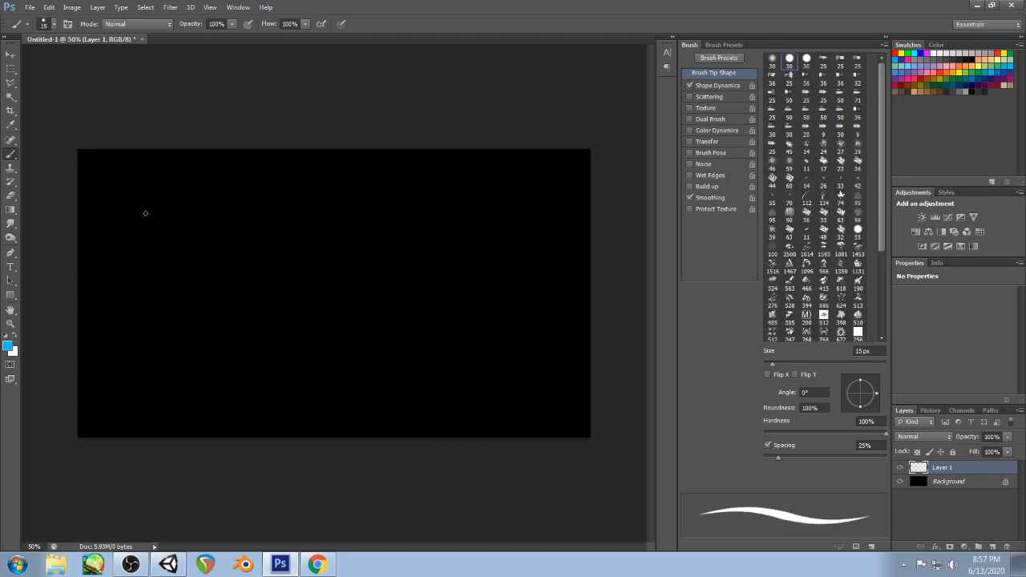
pyautogui.moveTo(165, 211)
pyautogui.mouseDown()
pyautogui.moveTo(141, 253)
pyautogui.moveTo(225, 227)
pyautogui.moveTo(157, 216)
pyautogui.mouseUp()
pyautogui.moveTo(386, 210)
pyautogui.mouseDown()
pyautogui.moveTo(415, 282)
pyautogui.moveTo(429, 200)
pyautogui.moveTo(380, 221)
pyautogui.mouseUp()
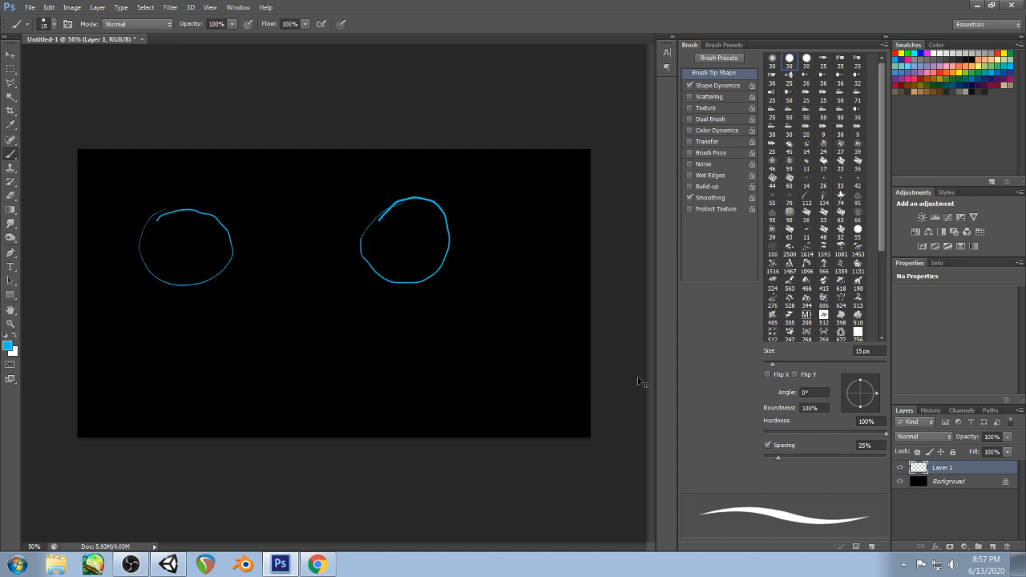
# - Add another new layer and dab short yellow spark marks around the blue circle on the left
pyautogui.hotkey('ctrl', 'shift', 'n')
pyautogui.click(611, 174)
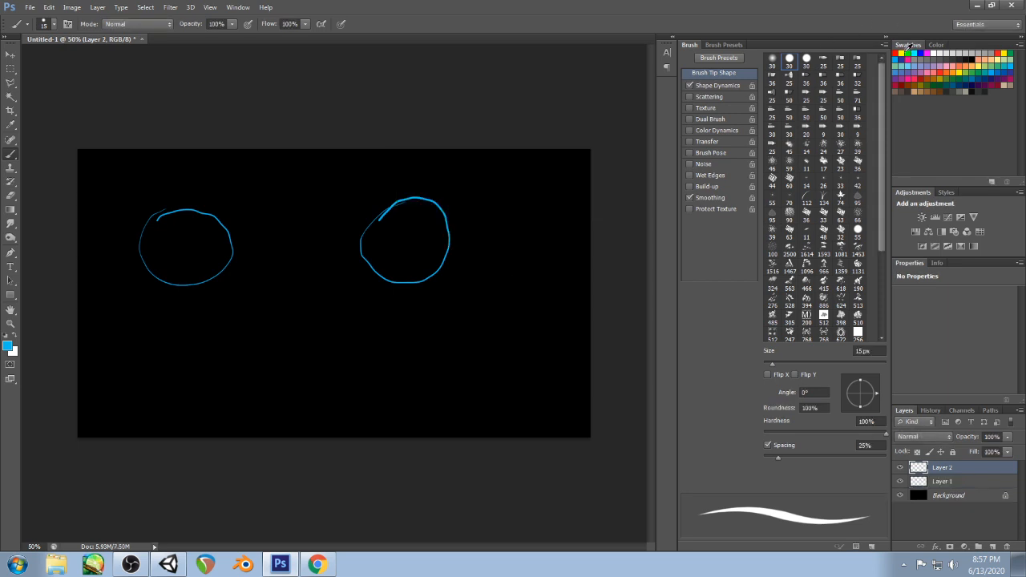
pyautogui.click(900, 53)
pyautogui.click(136, 227)
pyautogui.click(150, 229)
pyautogui.moveTo(155, 210); pyautogui.dragTo(157, 204)
pyautogui.click(176, 208)
# - Paint long yellow spark streaks sweeping over the upper edge of the blue circle on the right
pyautogui.moveTo(443, 215); pyautogui.dragTo(446, 220)
pyautogui.moveTo(436, 210); pyautogui.dragTo(431, 209)
pyautogui.moveTo(360, 211)
pyautogui.mouseDown()
pyautogui.moveTo(383, 206)
pyautogui.moveTo(361, 198)
pyautogui.mouseUp()
pyautogui.moveTo(348, 233); pyautogui.dragTo(355, 227)
pyautogui.moveTo(349, 201); pyautogui.dragTo(424, 195)
pyautogui.moveTo(352, 184); pyautogui.dragTo(431, 200)
pyautogui.moveTo(321, 206)
pyautogui.mouseDown()
pyautogui.moveTo(445, 201)
pyautogui.moveTo(433, 209)
pyautogui.moveTo(456, 225)
pyautogui.mouseUp()
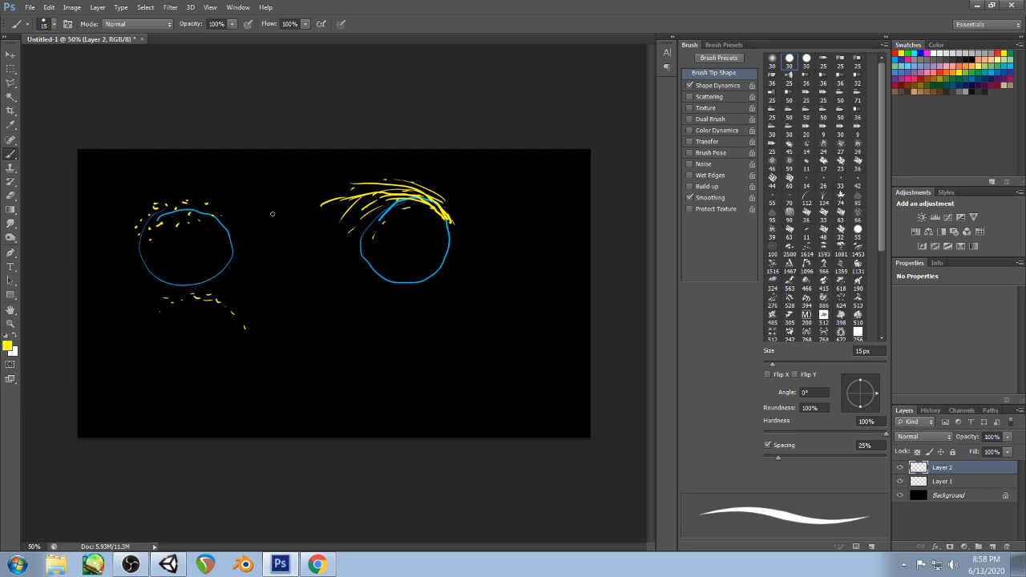
# - On Layer 1, sketch a blue tapered cone shape between the two circles, undoing and redrawing its wide end
pyautogui.click(924, 480)
pyautogui.keyDown('alt'); pyautogui.click(426, 275); pyautogui.keyUp('alt')
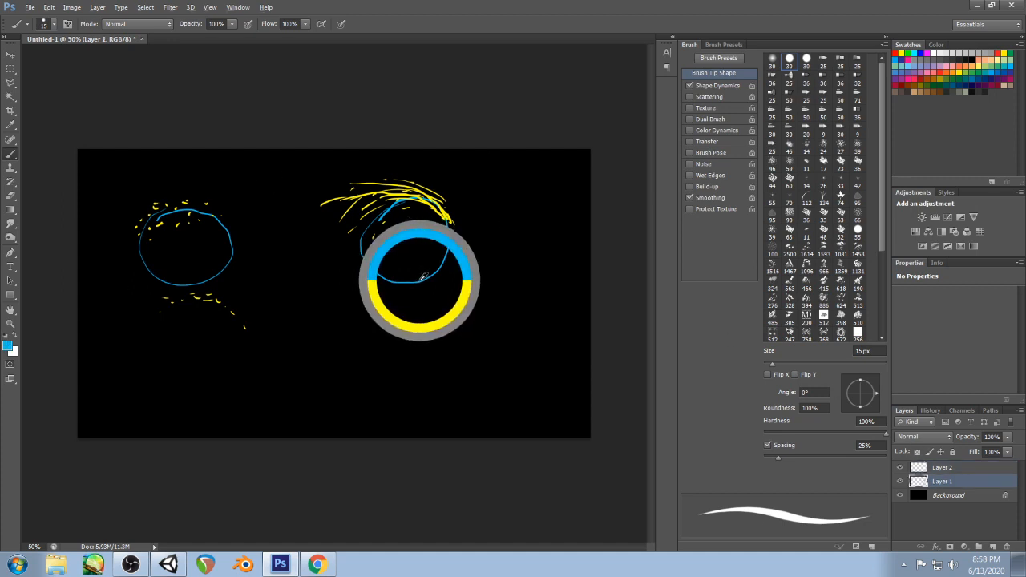
pyautogui.moveTo(294, 199)
pyautogui.mouseDown()
pyautogui.moveTo(291, 231)
pyautogui.moveTo(296, 200)
pyautogui.moveTo(242, 186)
pyautogui.mouseUp()
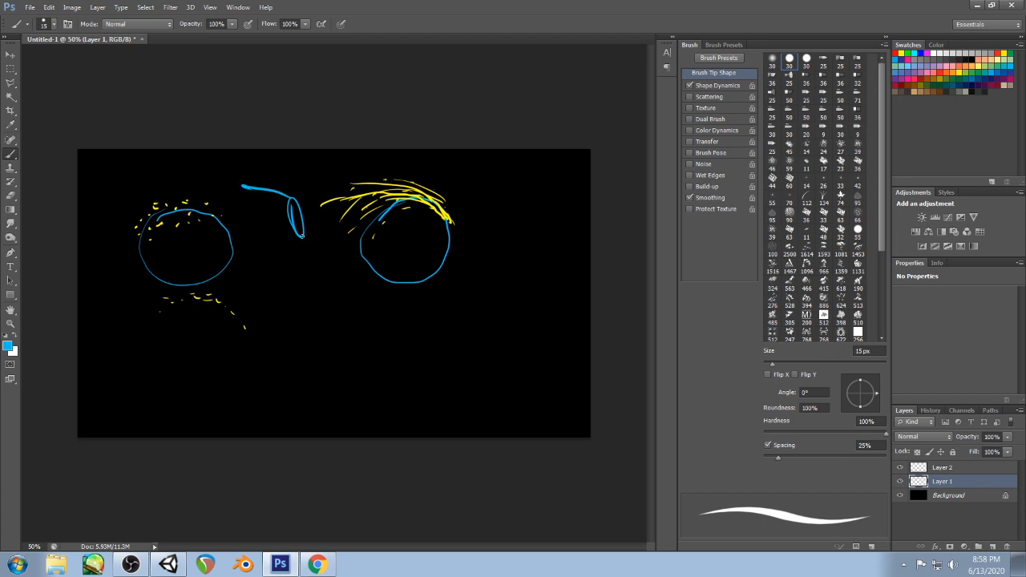
pyautogui.moveTo(301, 237); pyautogui.dragTo(274, 259)
pyautogui.moveTo(234, 185)
pyautogui.mouseDown()
pyautogui.moveTo(252, 192)
pyautogui.moveTo(265, 225)
pyautogui.mouseUp()
pyautogui.hotkey('ctrl', 'z')
pyautogui.hotkey('ctrl', 'z')
pyautogui.moveTo(242, 184)
pyautogui.mouseDown()
pyautogui.moveTo(255, 243)
pyautogui.moveTo(277, 257)
pyautogui.moveTo(276, 244)
pyautogui.mouseUp()
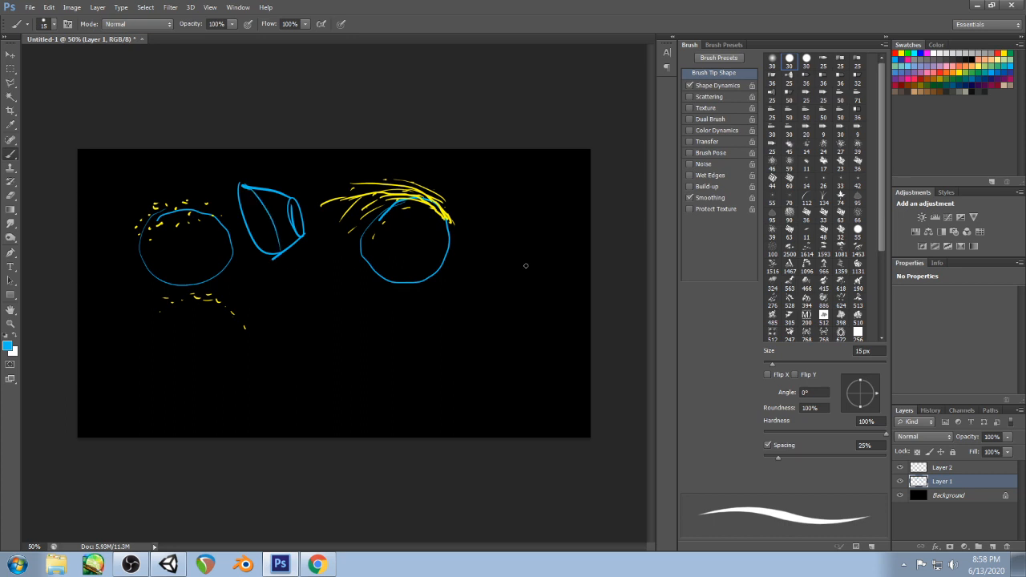
# - On Layer 2, draw yellow direction lines around the cone and two yellow arrows below the sketches
pyautogui.click(943, 468)
pyautogui.click(15, 338)
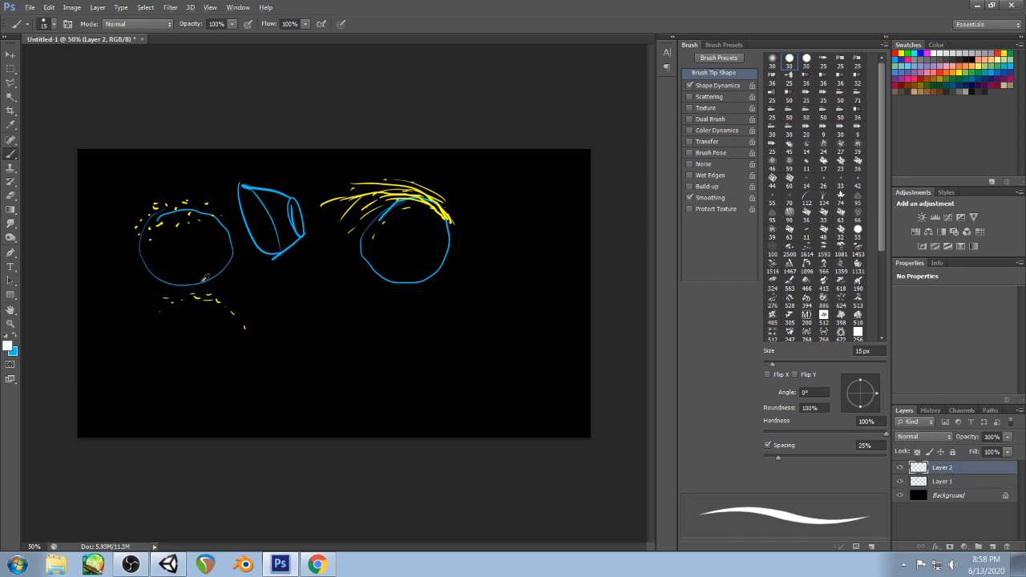
pyautogui.keyDown('alt'); pyautogui.click(206, 298); pyautogui.keyUp('alt')
pyautogui.moveTo(273, 201); pyautogui.dragTo(218, 195)
pyautogui.moveTo(276, 237); pyautogui.dragTo(229, 260)
pyautogui.moveTo(233, 232); pyautogui.dragTo(135, 271)
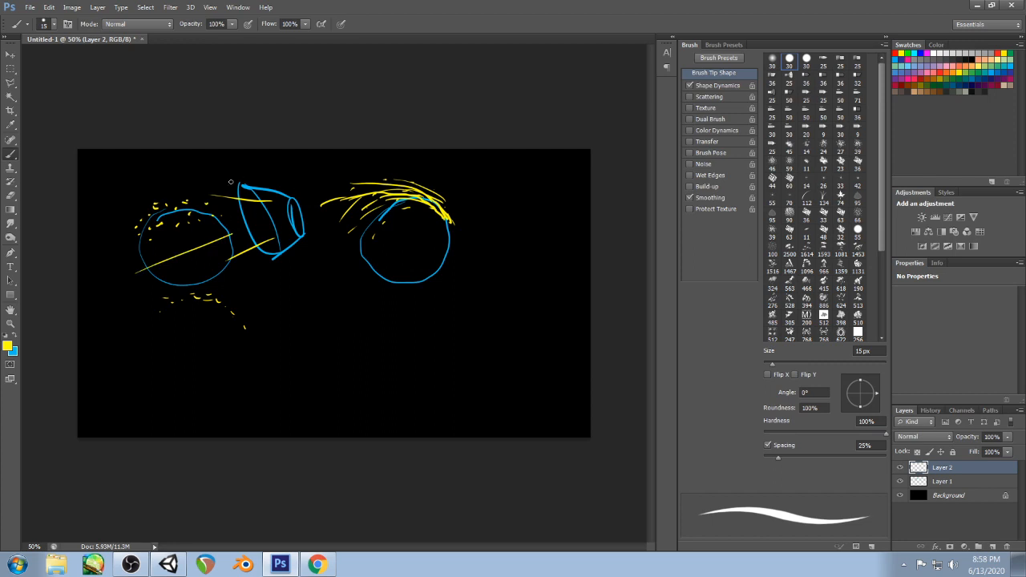
pyautogui.moveTo(231, 182); pyautogui.dragTo(193, 179)
pyautogui.moveTo(255, 338); pyautogui.dragTo(308, 325)
pyautogui.moveTo(261, 378)
pyautogui.mouseDown()
pyautogui.moveTo(316, 324)
pyautogui.moveTo(319, 338)
pyautogui.mouseUp()
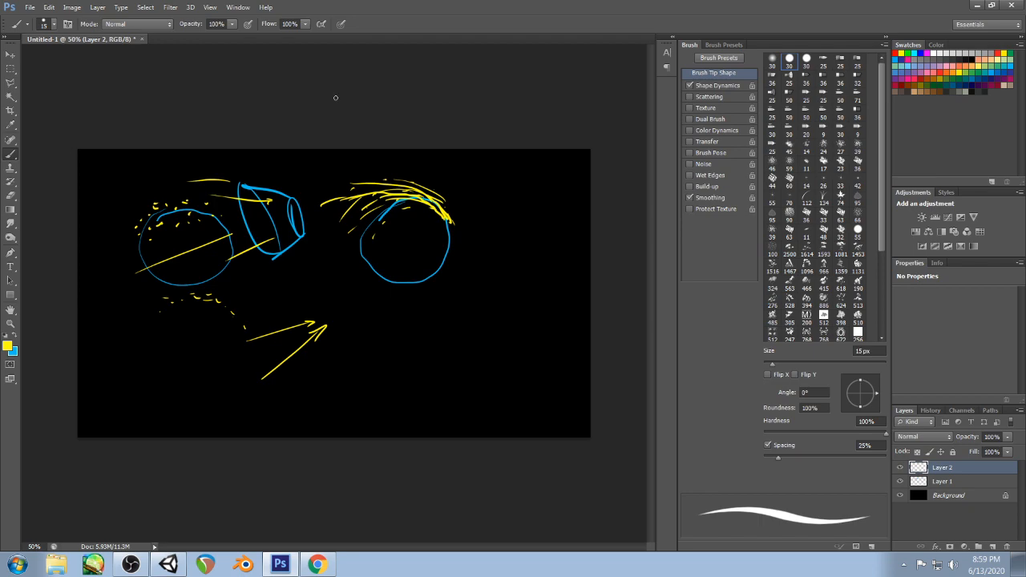
# - Close Photoshop without saving the sketch and return to Unity
pyautogui.click(1015, 6)
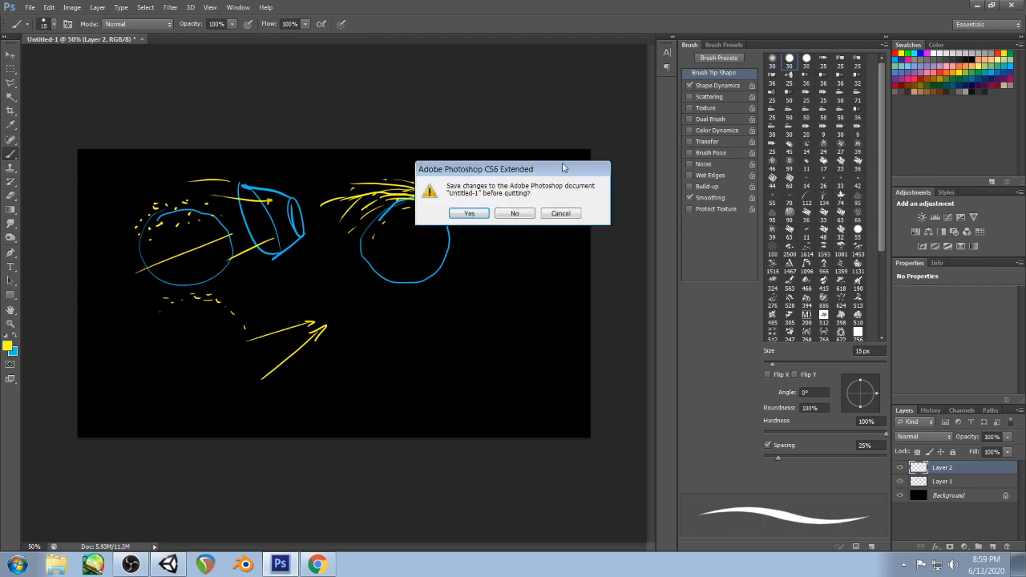
pyautogui.click(505, 213)
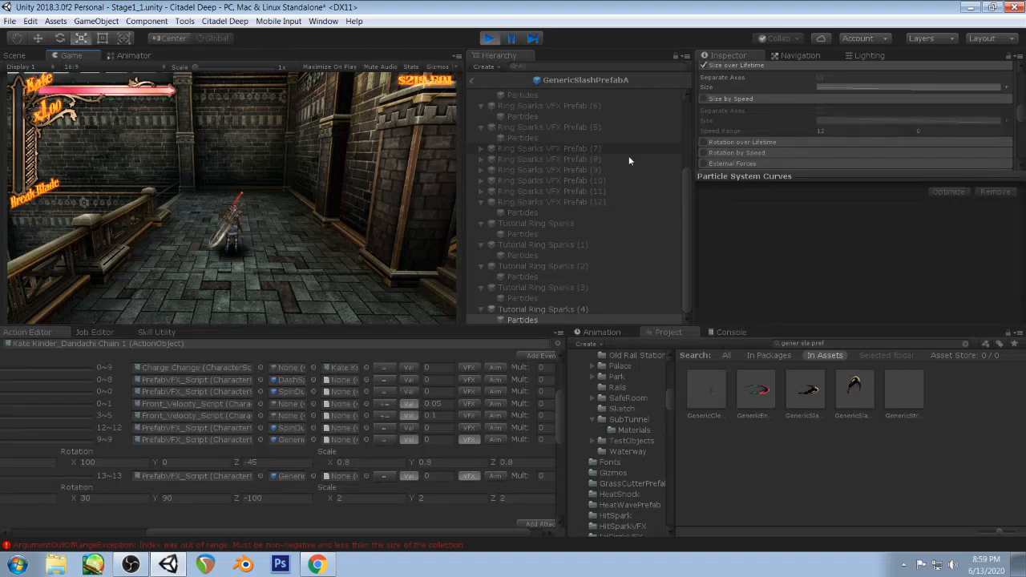
# - Duplicate Tutorial Ring Sparks (4), deactivate the original and expand the new copy
pyautogui.click(517, 311)
pyautogui.hotkey('ctrl', 'd')
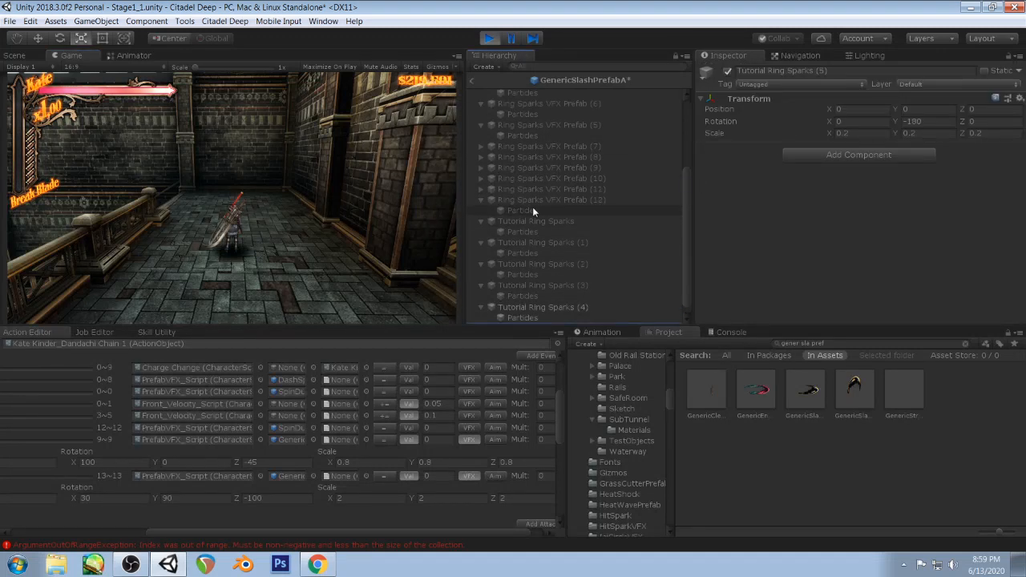
pyautogui.click(544, 299)
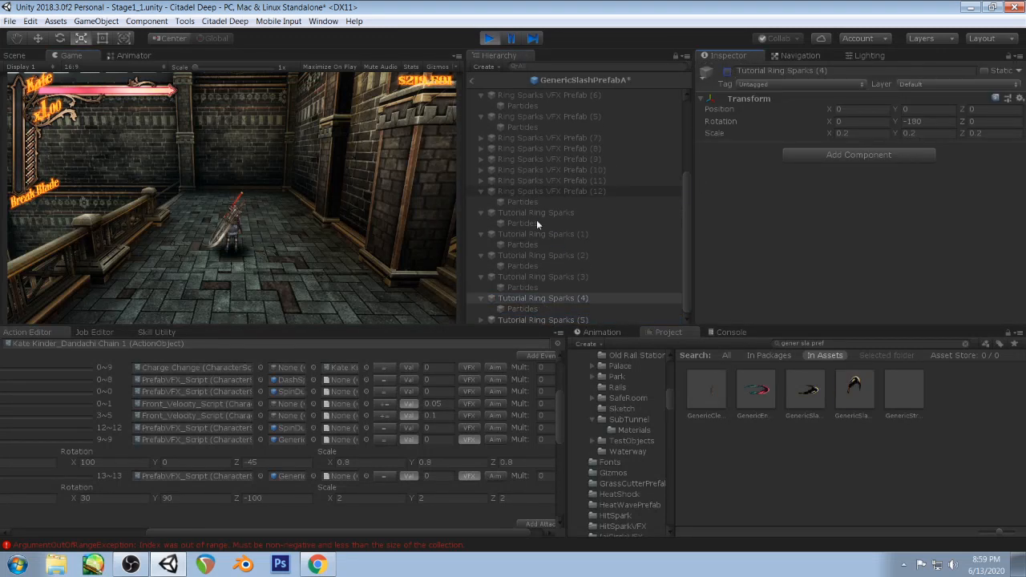
pyautogui.click(496, 319)
pyautogui.click(481, 319)
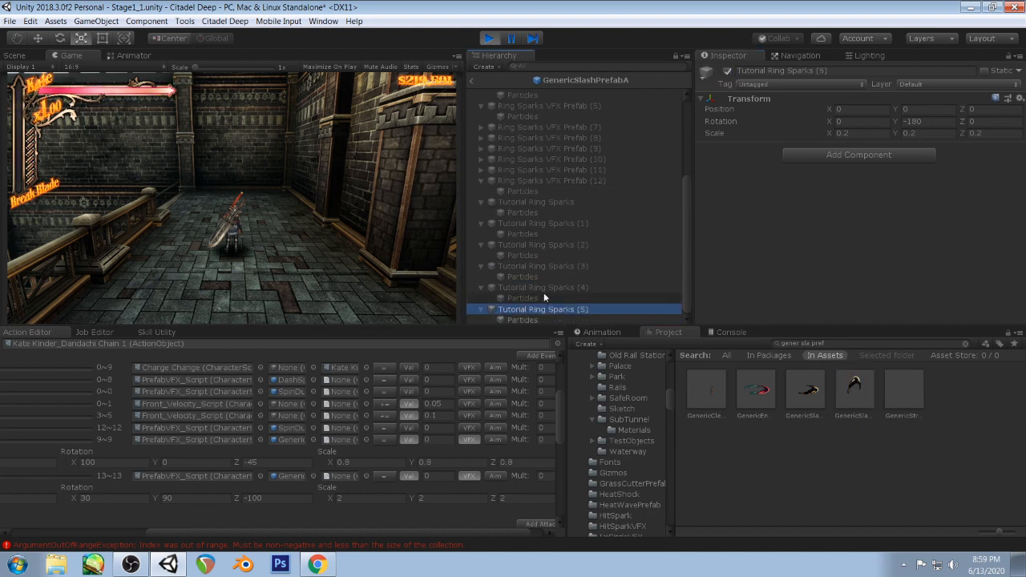
# - Locate the renderer material ringSparkMat5 used by the new copy's Particles and duplicate it
pyautogui.click(517, 320)
pyautogui.moveTo(783, 190); pyautogui.dragTo(789, 258)
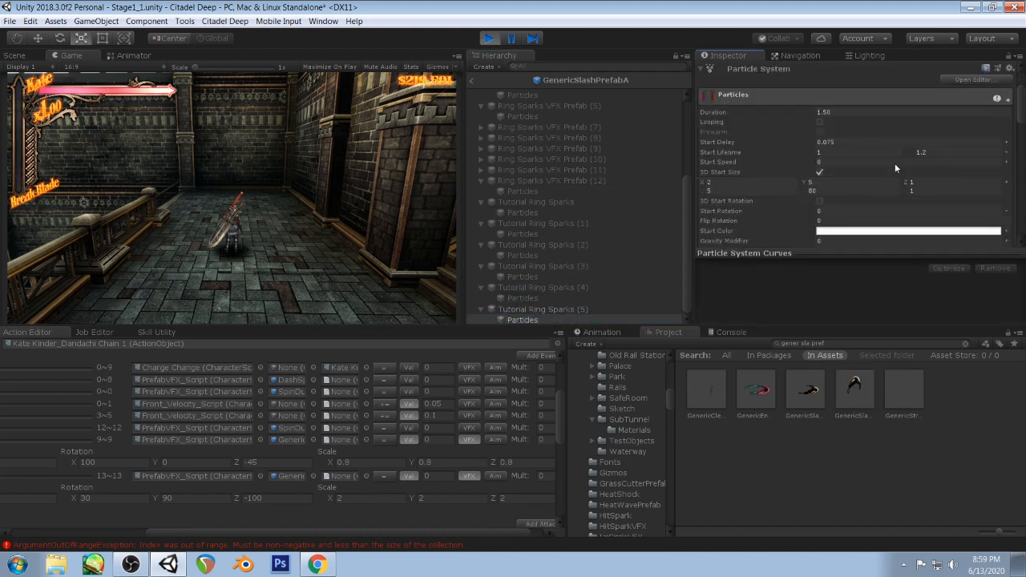
pyautogui.scroll(-10, 895, 163)
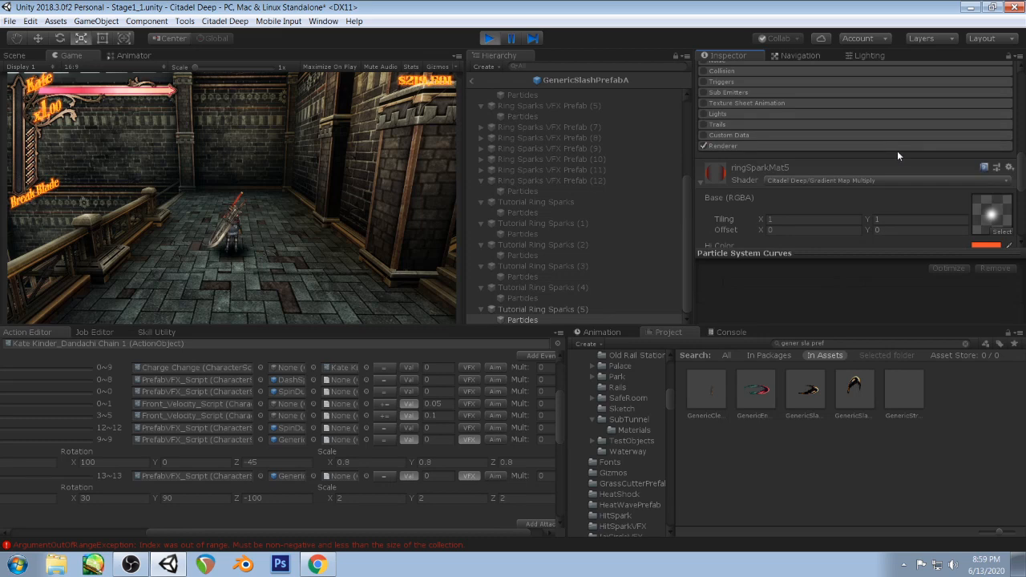
pyautogui.click(897, 148)
pyautogui.scroll(-1, 897, 151)
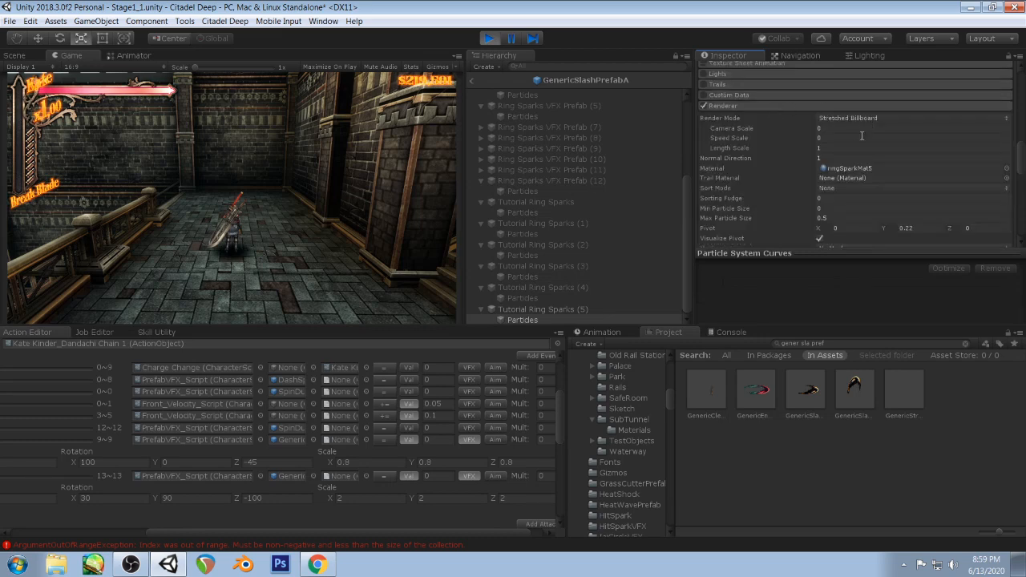
pyautogui.click(850, 168)
pyautogui.click(930, 441)
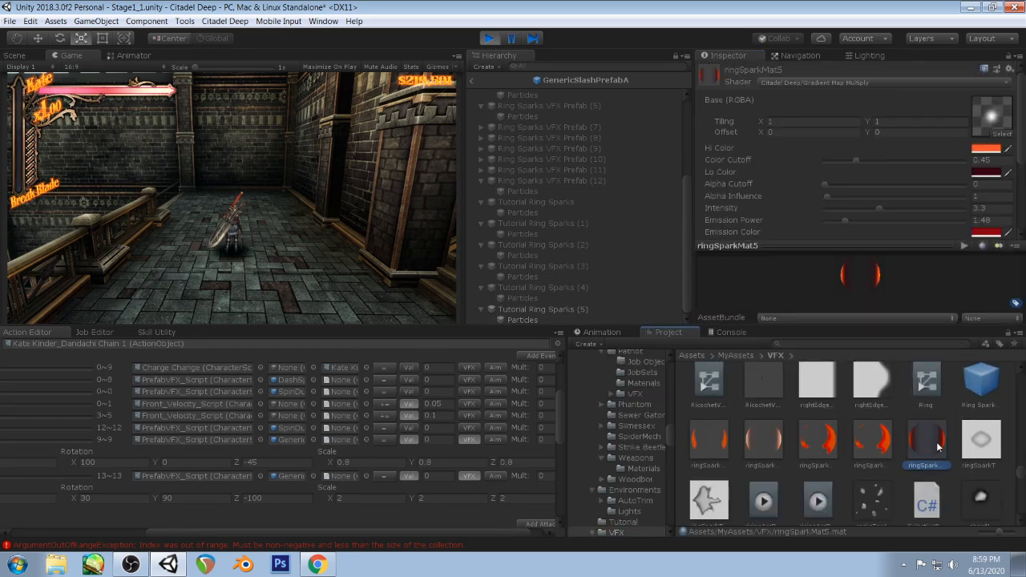
pyautogui.hotkey('ctrl', 'd')
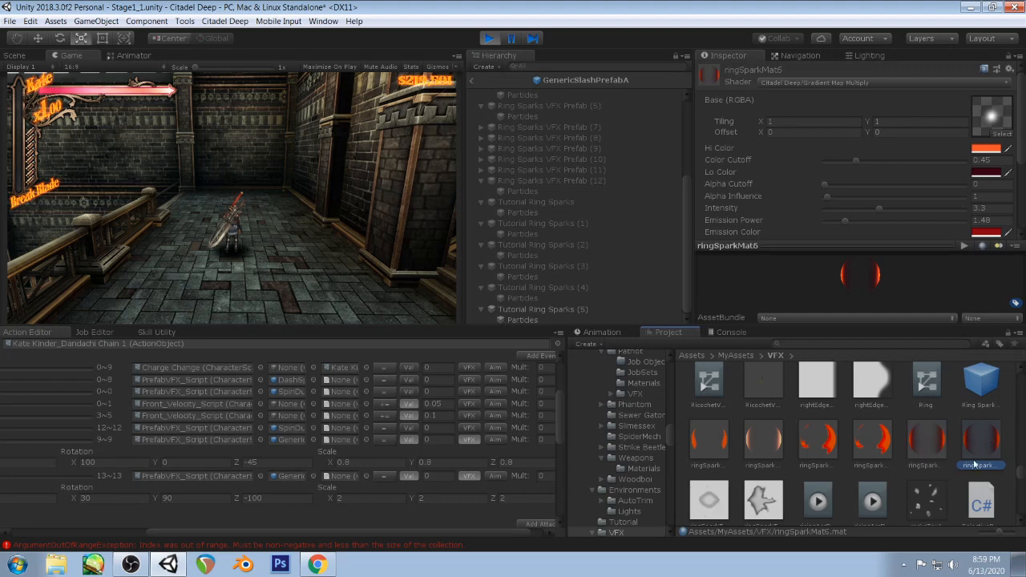
# - Search the textures for "trail" and assign the Wisp trail texture as the Base of ringSparkMat6
pyautogui.click(1002, 134)
pyautogui.write('trail')
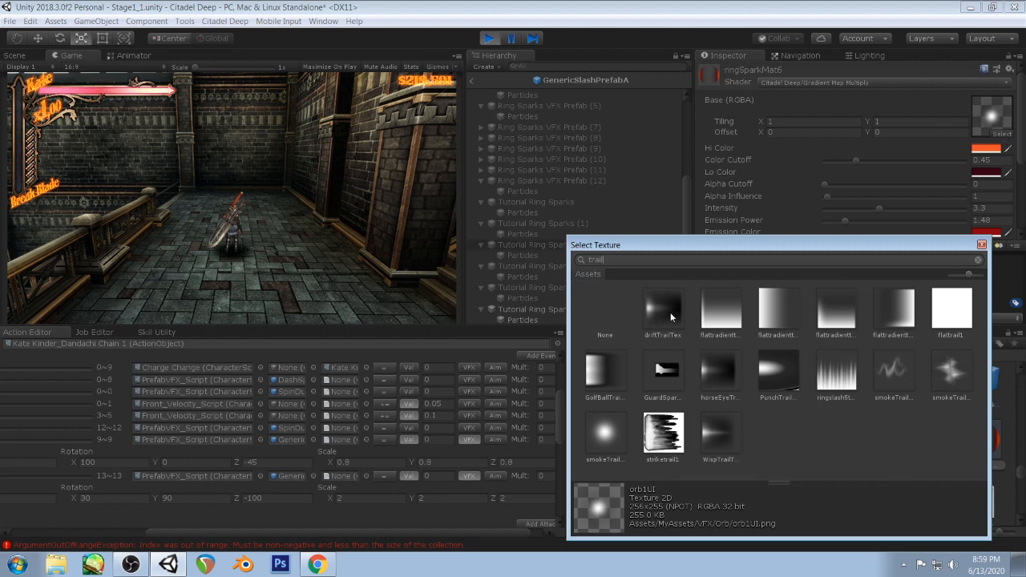
pyautogui.doubleClick(722, 434)
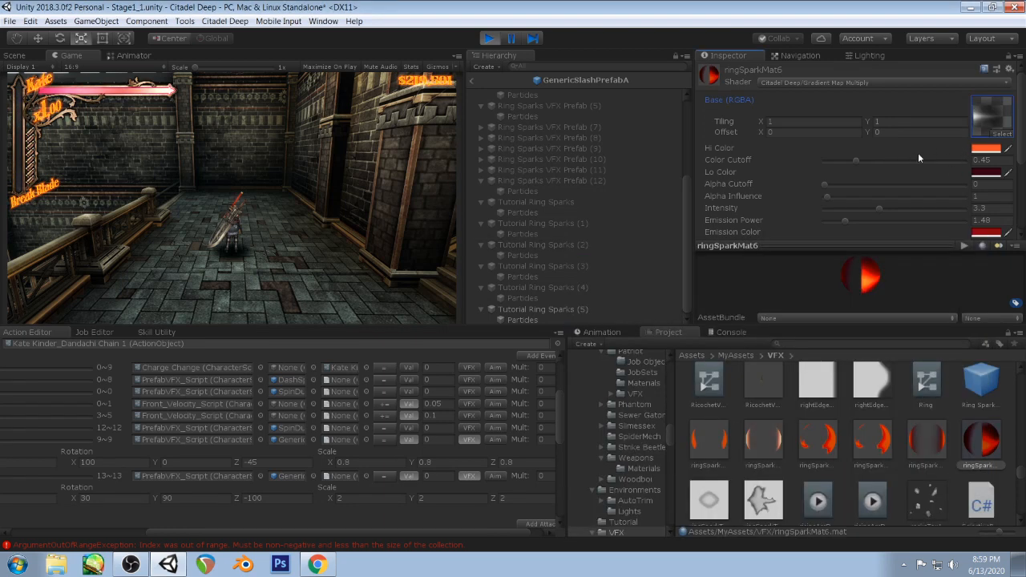
# - Set the minimum Y of the 3D start size to 2 on the Particles of Tutorial Ring Sparks (5)
pyautogui.click(517, 319)
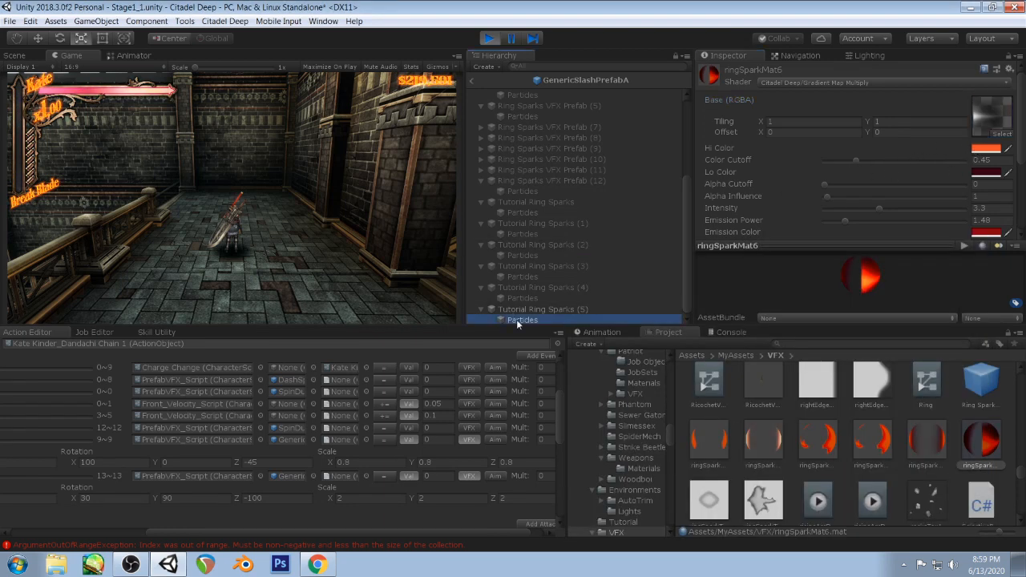
pyautogui.scroll(-10, 842, 151)
pyautogui.scroll(-3, 842, 151)
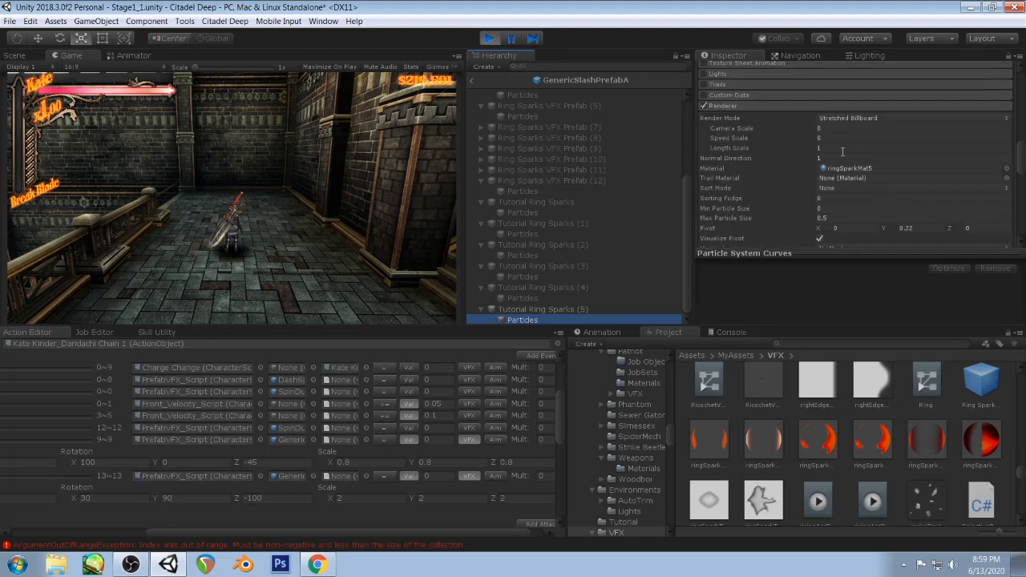
pyautogui.scroll(10, 842, 151)
pyautogui.scroll(5, 842, 151)
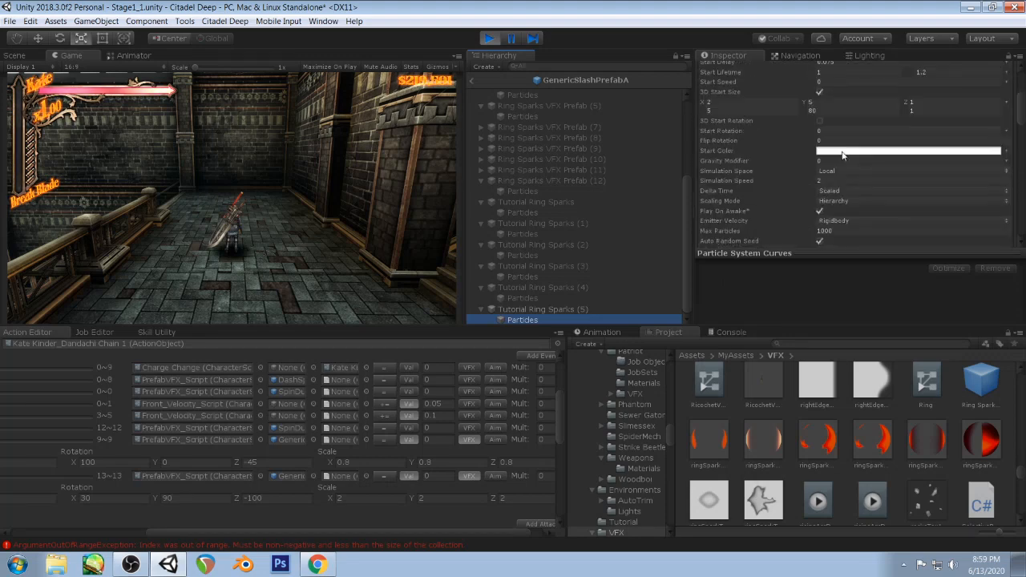
pyautogui.click(753, 142)
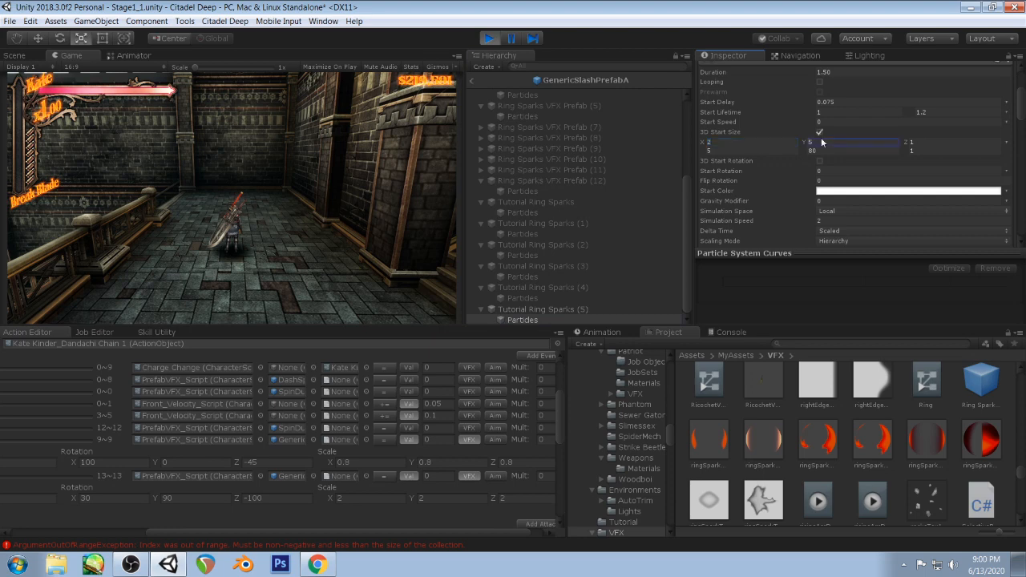
pyautogui.write('2')
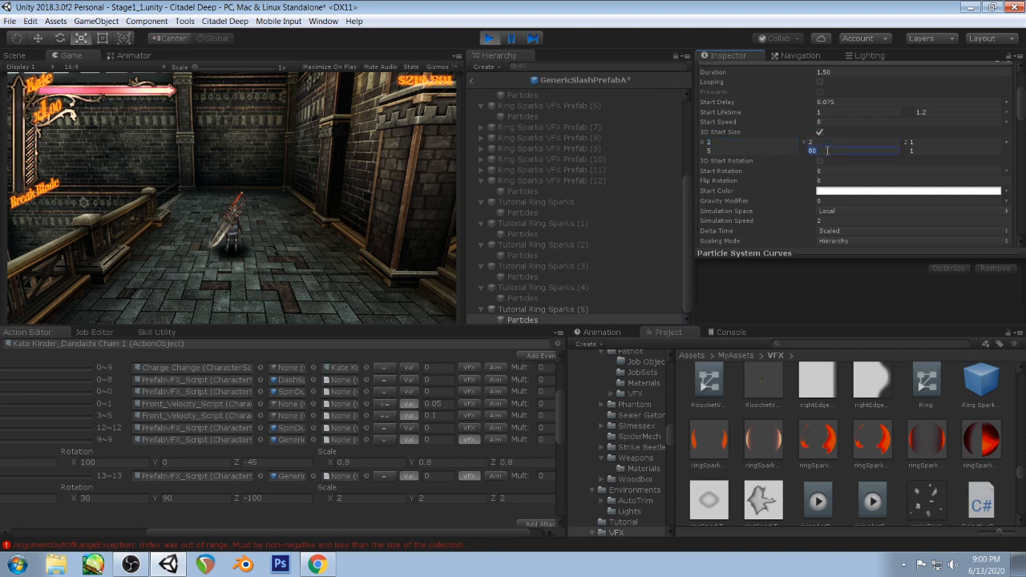
# - Search the materials for "ring spark" and assign ringSparkMat6 as the renderer's Trail Material
pyautogui.scroll(-5, 841, 155)
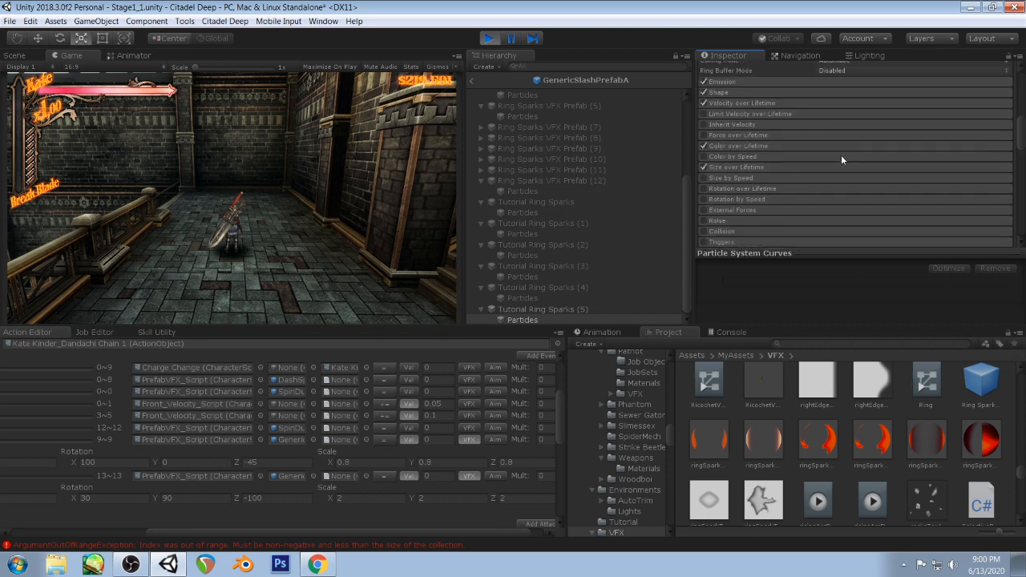
pyautogui.scroll(-5, 841, 154)
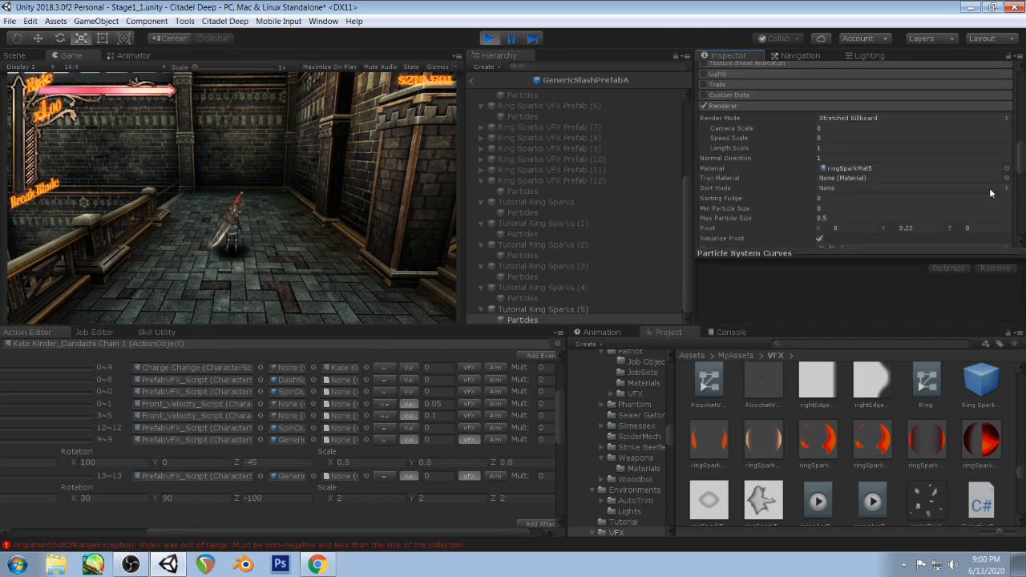
pyautogui.click(1007, 179)
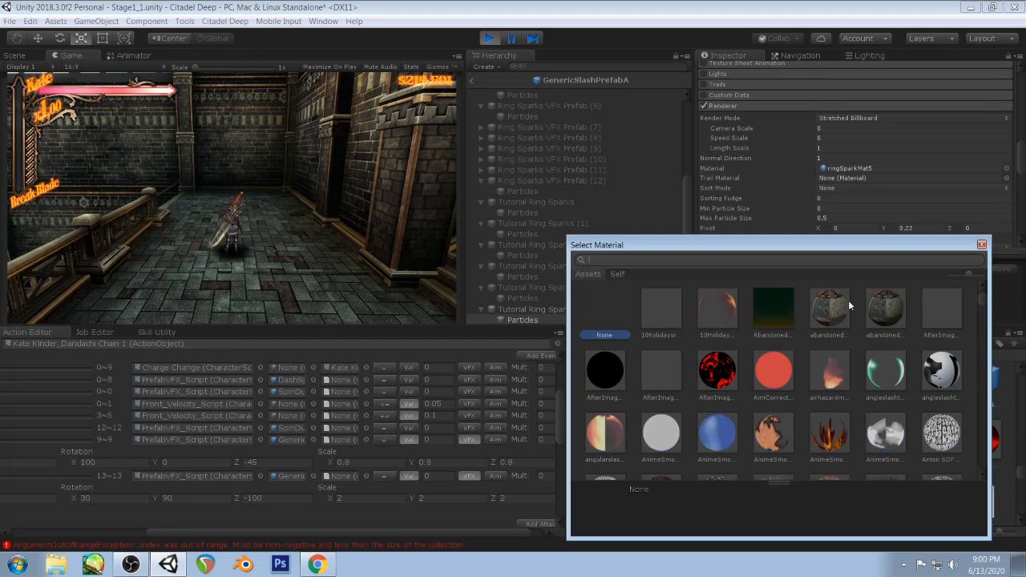
pyautogui.write('ring tex')
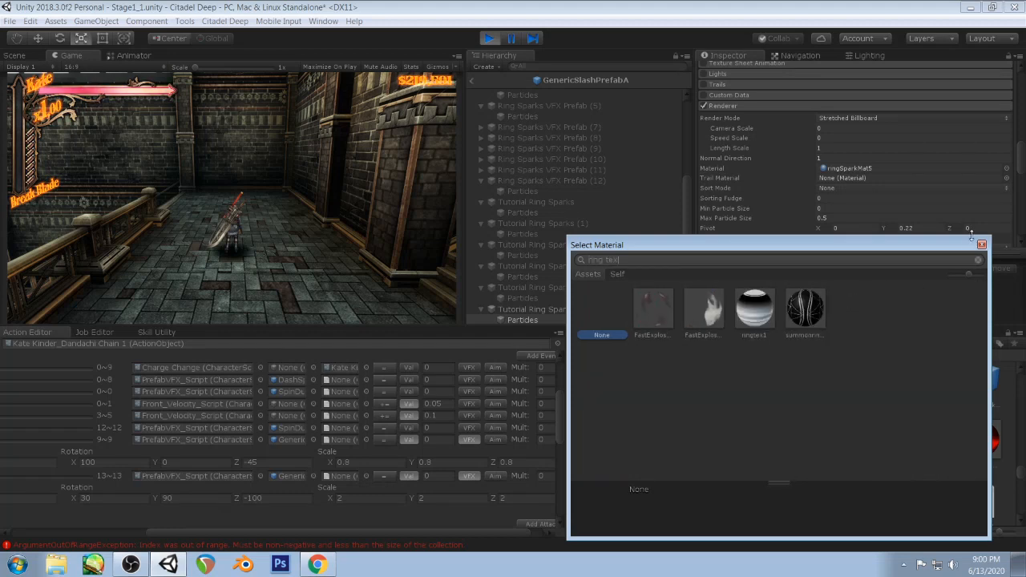
pyautogui.press('BackSpace')
pyautogui.press('BackSpace')
pyautogui.press('BackSpace')
pyautogui.write('spark')
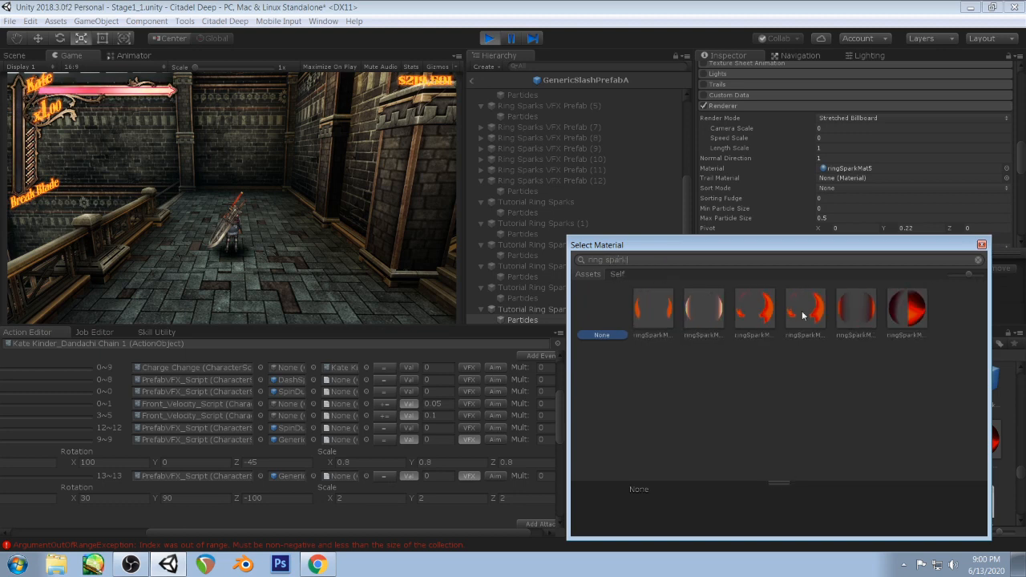
pyautogui.doubleClick(900, 312)
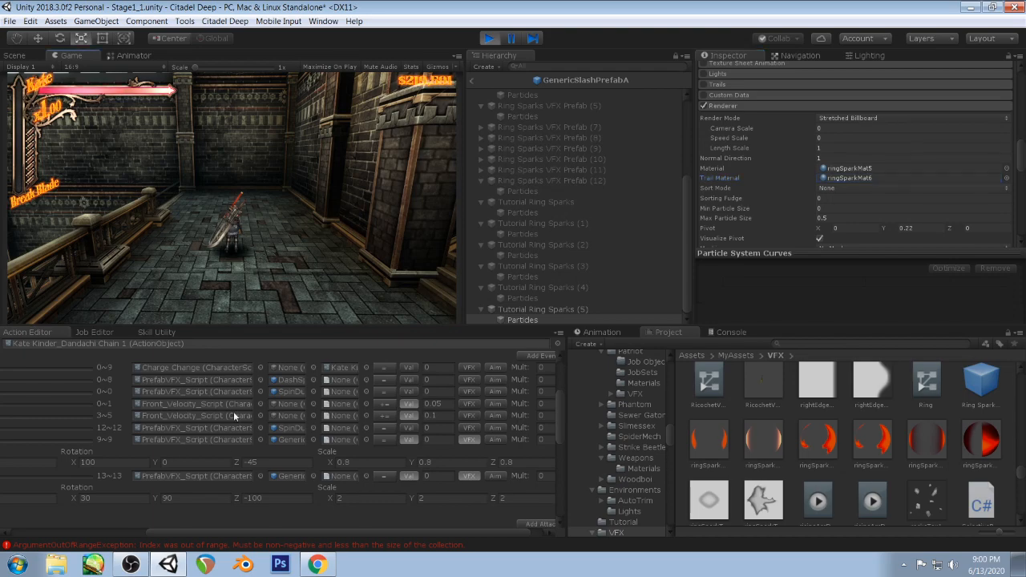
# - Perform several attacks in the running game to check the slash with the new trail material
pyautogui.click(279, 252)
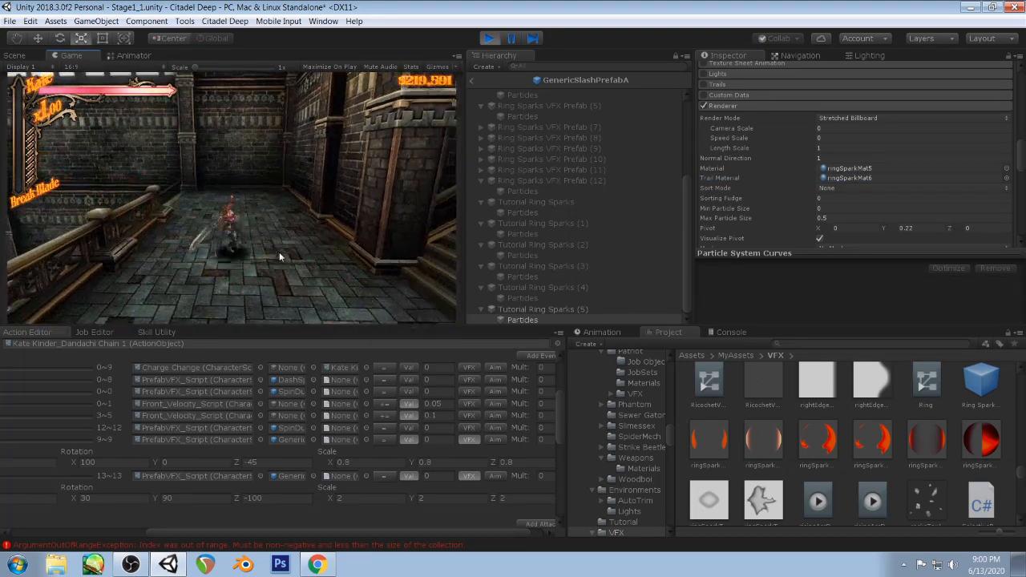
pyautogui.click(279, 252)
pyautogui.click(280, 252)
pyautogui.click(279, 252)
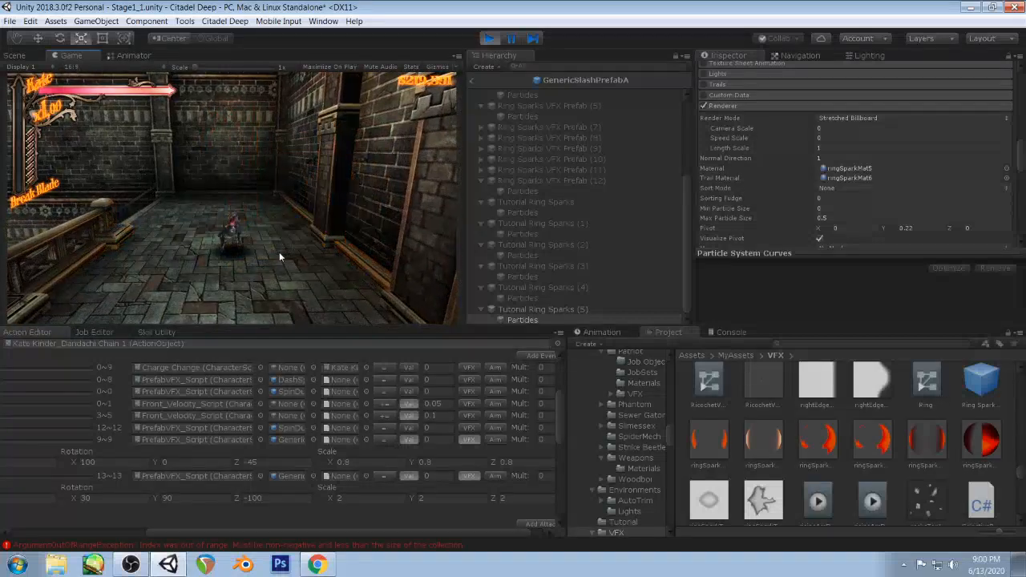
pyautogui.click(280, 252)
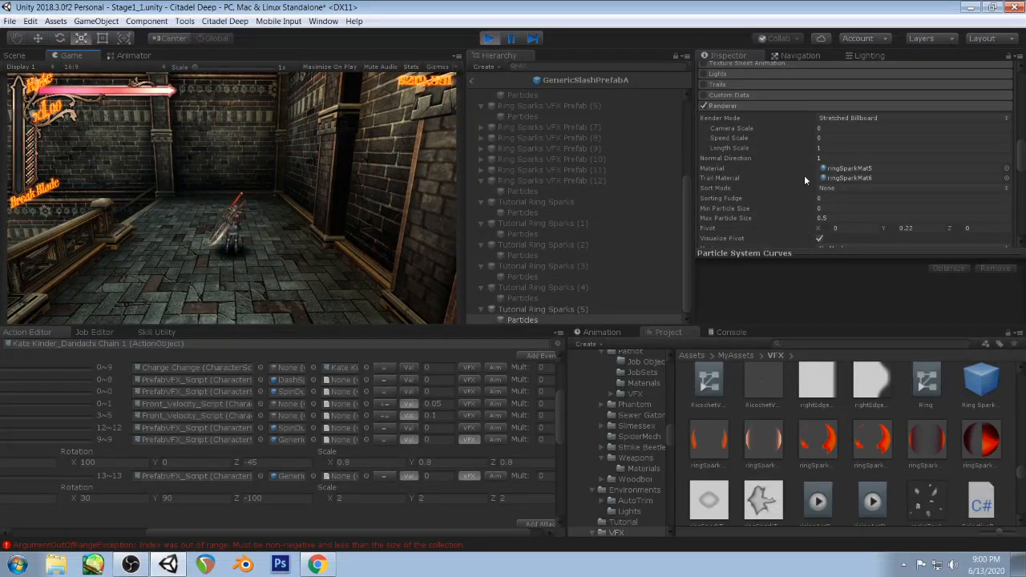
# - Enable the Trails module on the particle system and set the trail lifetime to 0.5
pyautogui.scroll(-5, 801, 167)
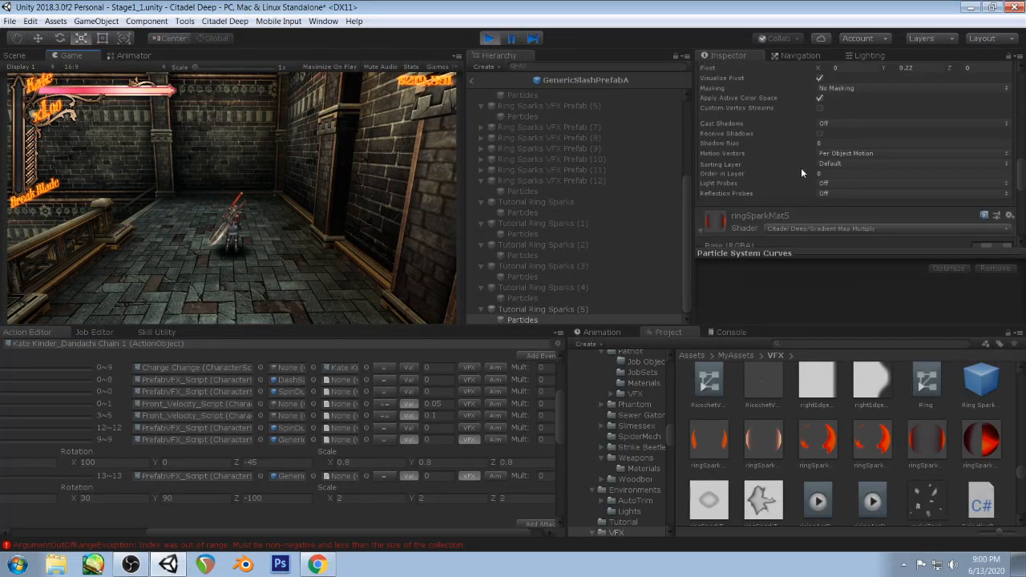
pyautogui.scroll(7, 801, 167)
pyautogui.scroll(2, 801, 167)
pyautogui.click(704, 165)
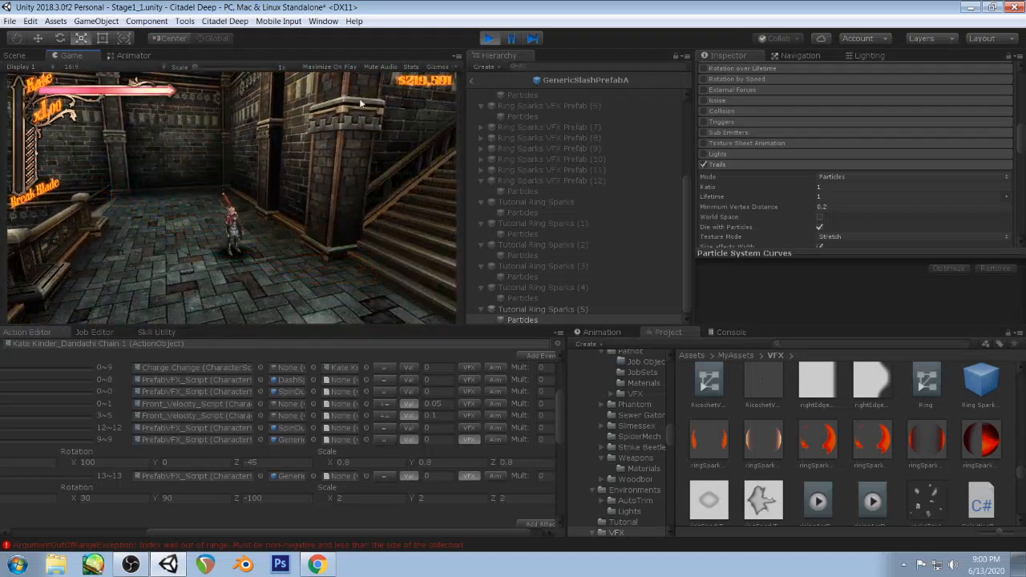
pyautogui.click(835, 197)
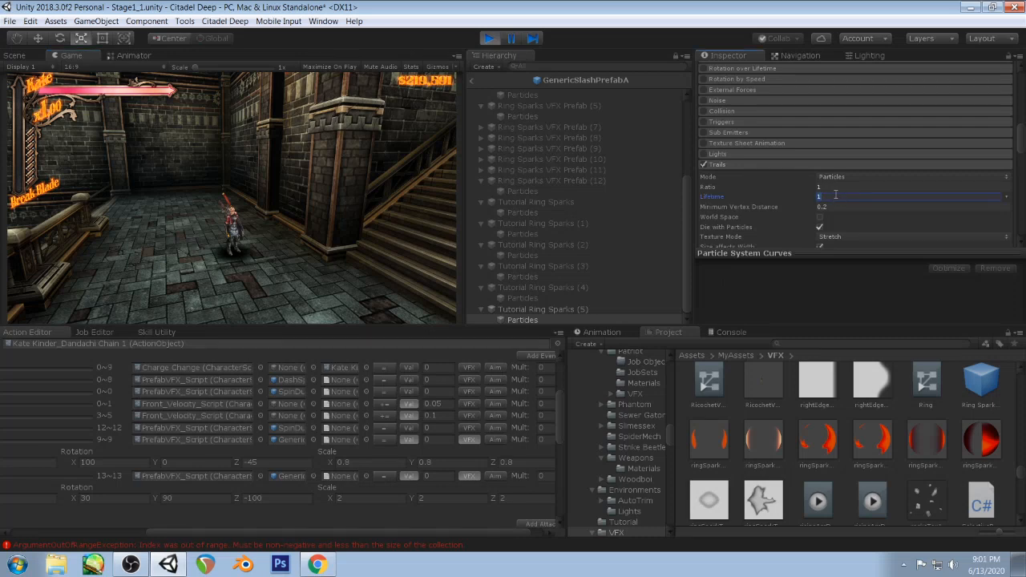
pyautogui.write('.5')
# - Perform repeated attacks in the running game to check the slash effect with Trails enabled
pyautogui.click(304, 214)
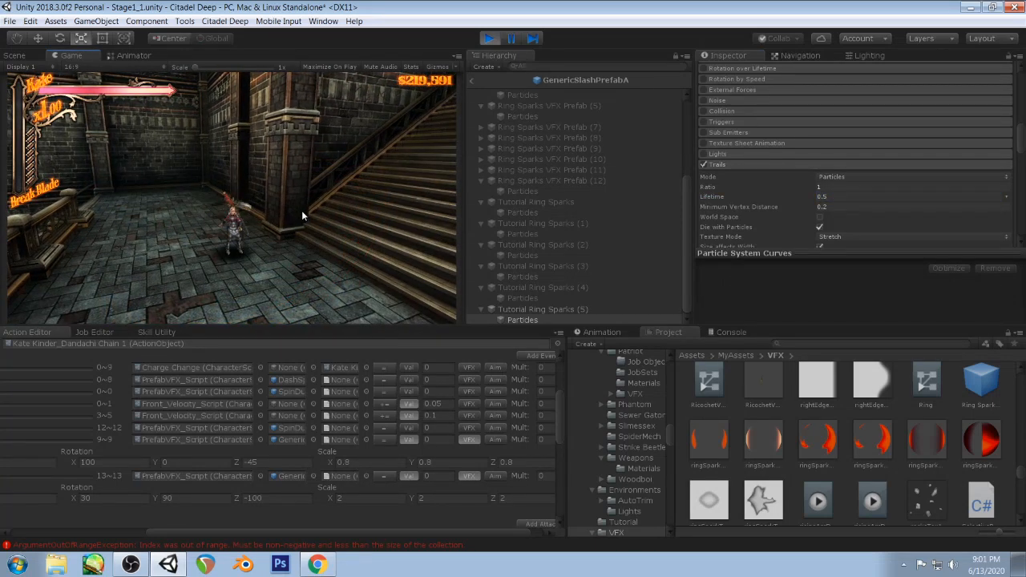
pyautogui.click(302, 211)
pyautogui.click(303, 212)
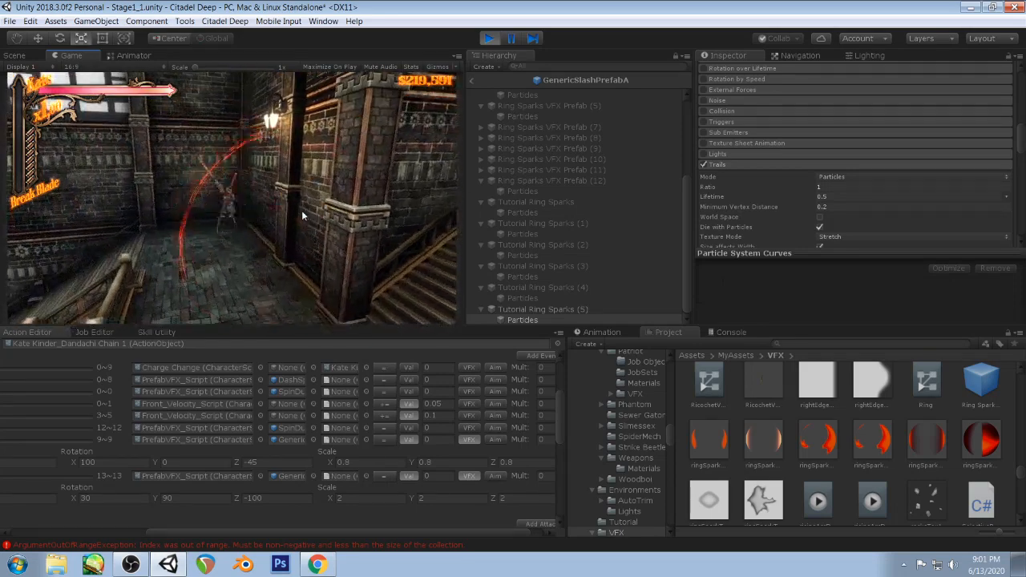
pyautogui.click(303, 212)
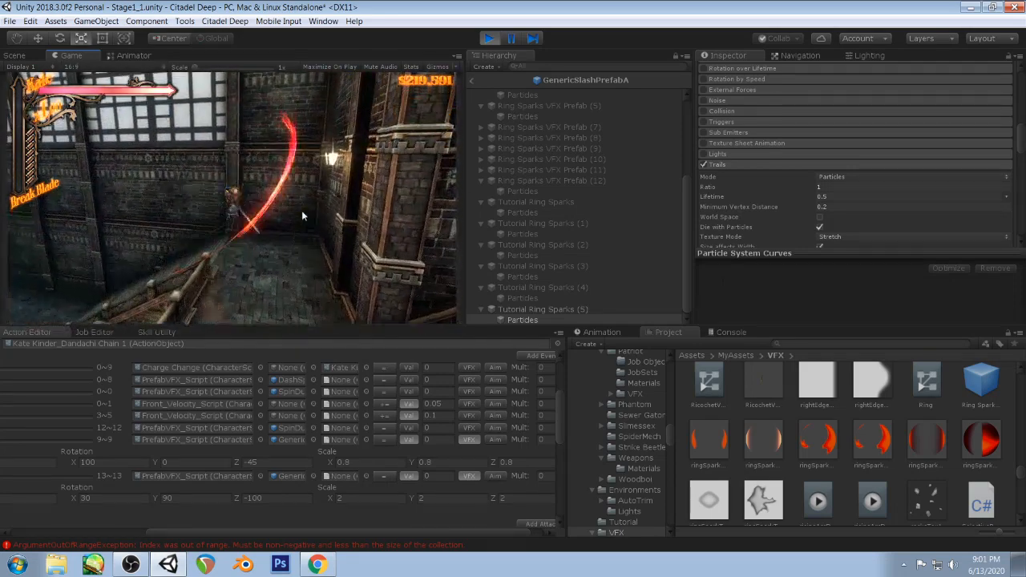
pyautogui.click(302, 212)
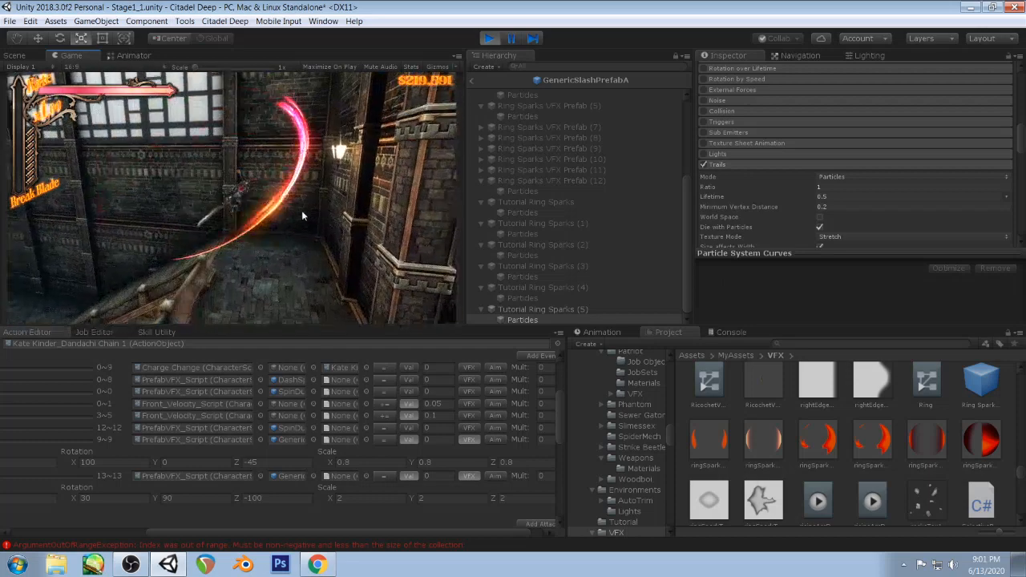
pyautogui.click(302, 210)
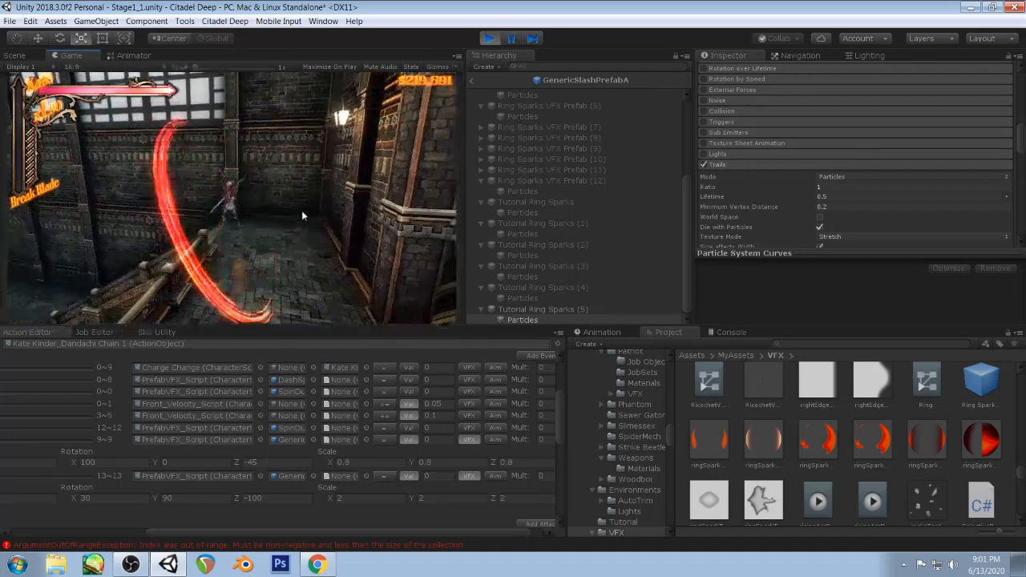
pyautogui.click(301, 210)
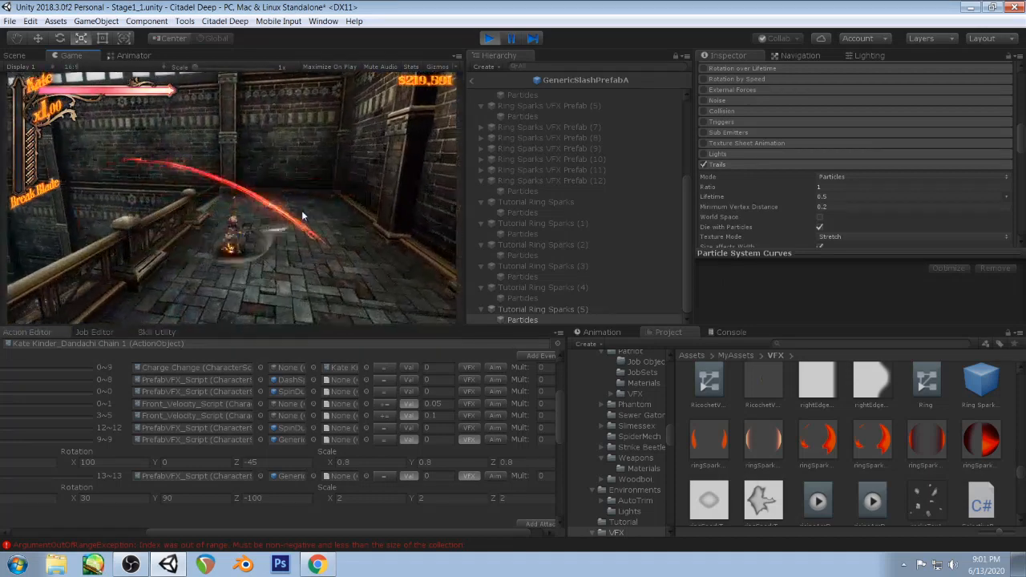
pyautogui.click(301, 210)
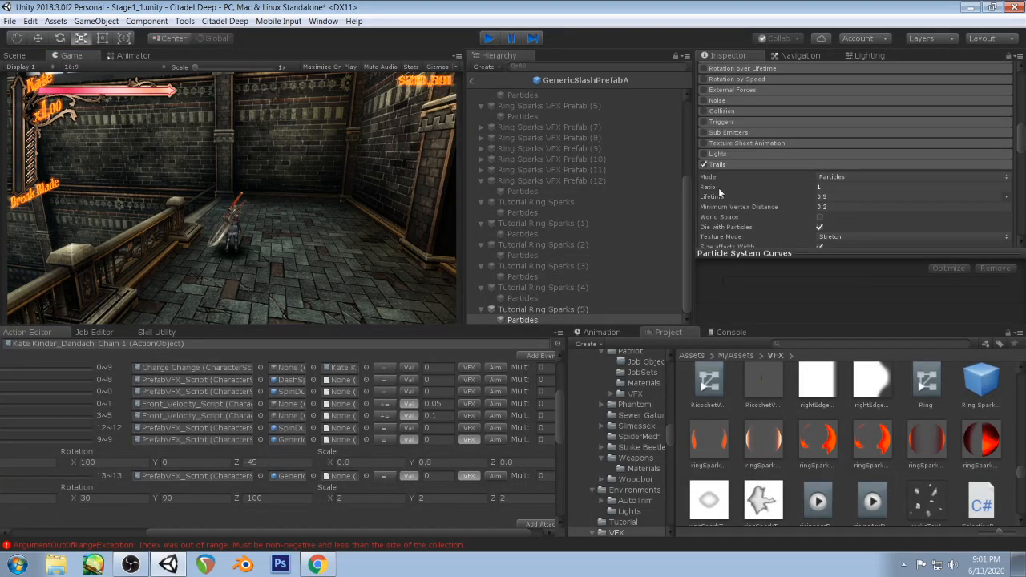
# - Stop play mode, review the Trails module's options with the mode kept at Particles, and restart the game
pyautogui.hotkey('ctrl', 'p')
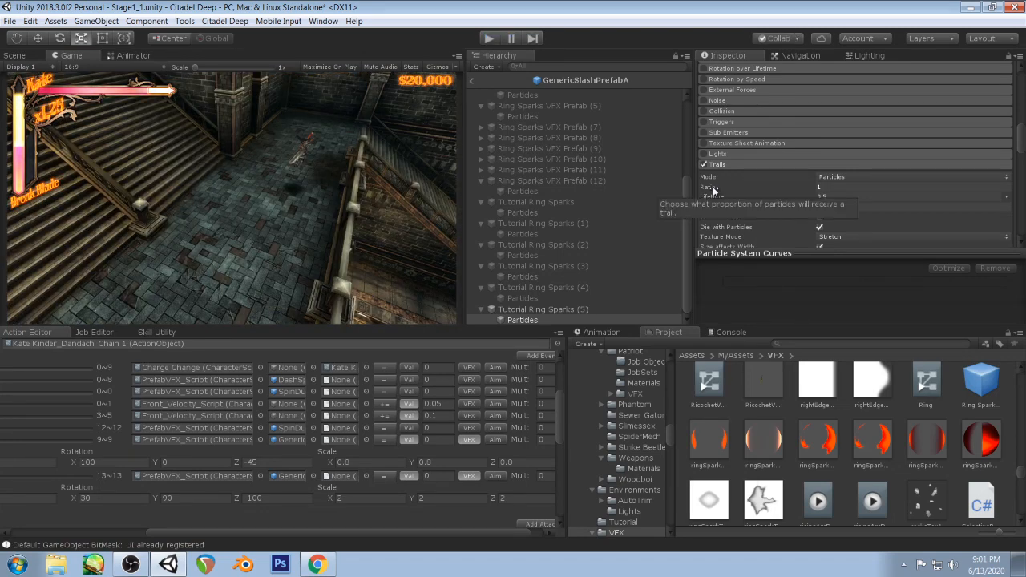
pyautogui.click(871, 174)
pyautogui.click(872, 184)
pyautogui.scroll(-2, 788, 168)
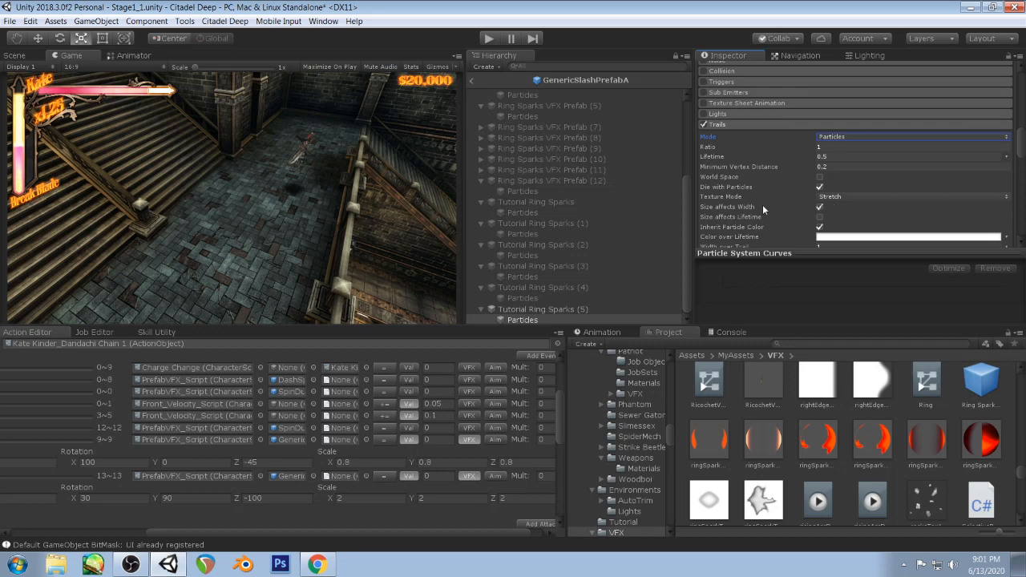
pyautogui.scroll(-2, 751, 208)
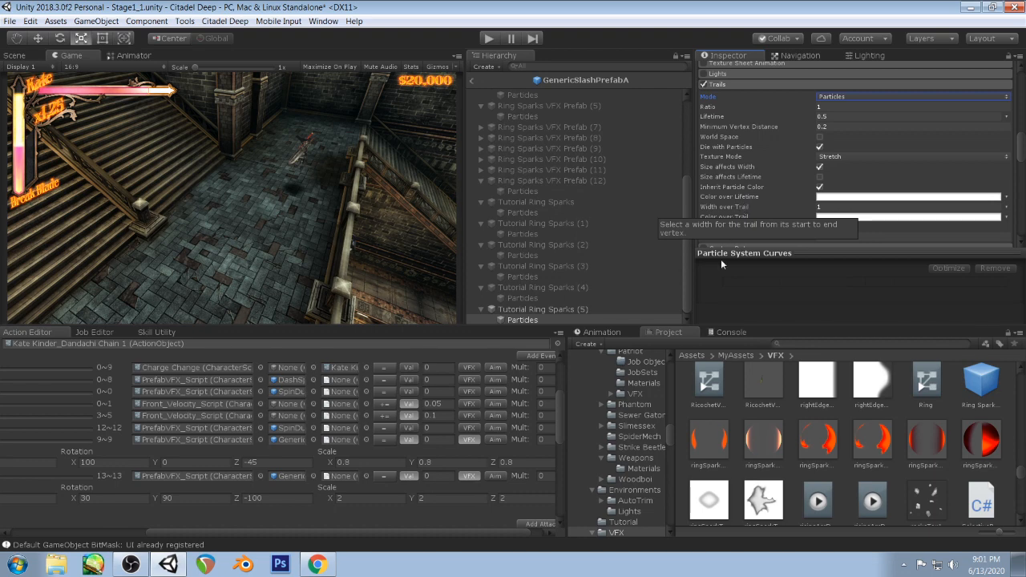
pyautogui.click(482, 44)
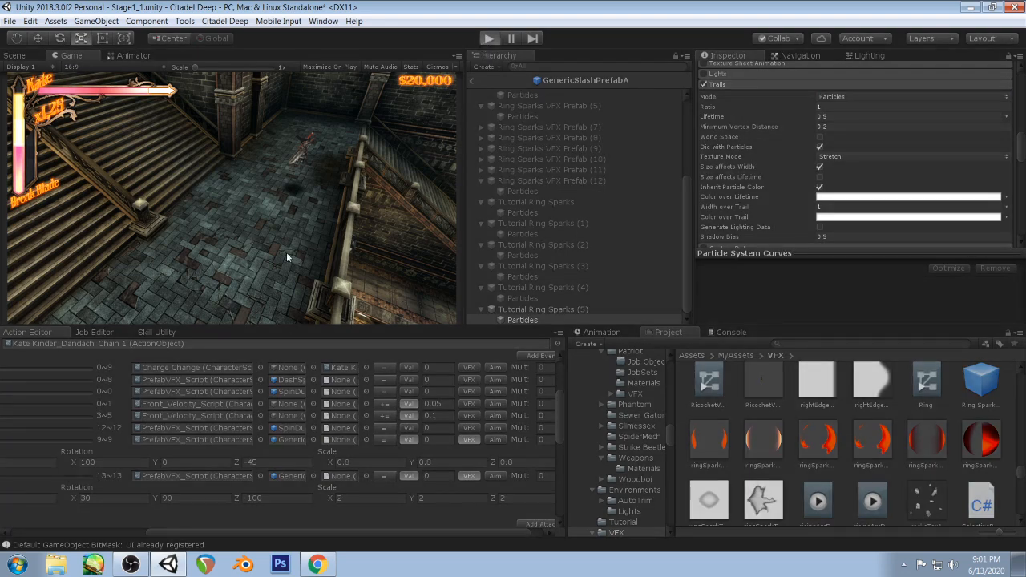
# - Switch to OBS to read the stream chat and return to Unity
pyautogui.click(137, 566)
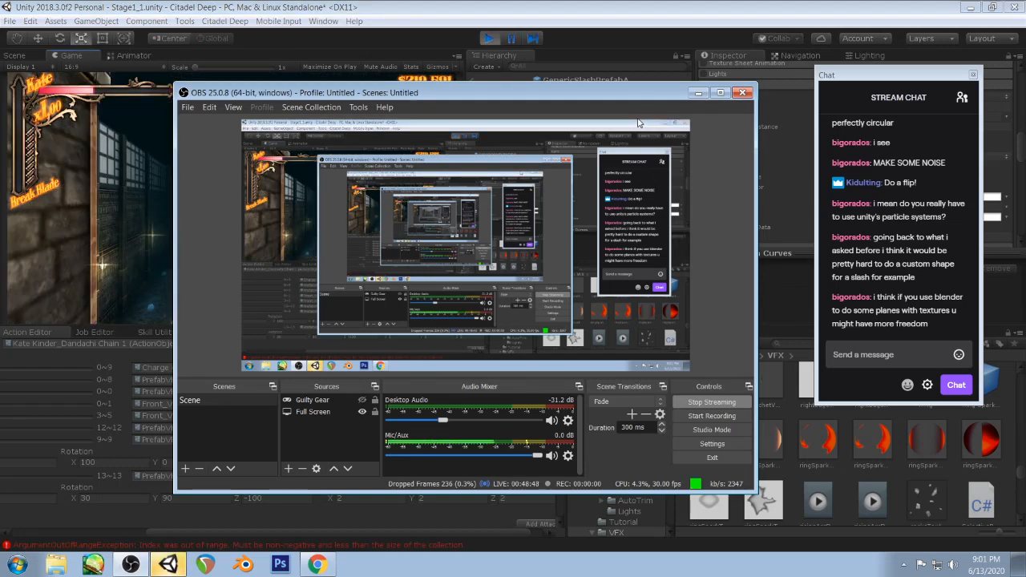
pyautogui.click(810, 4)
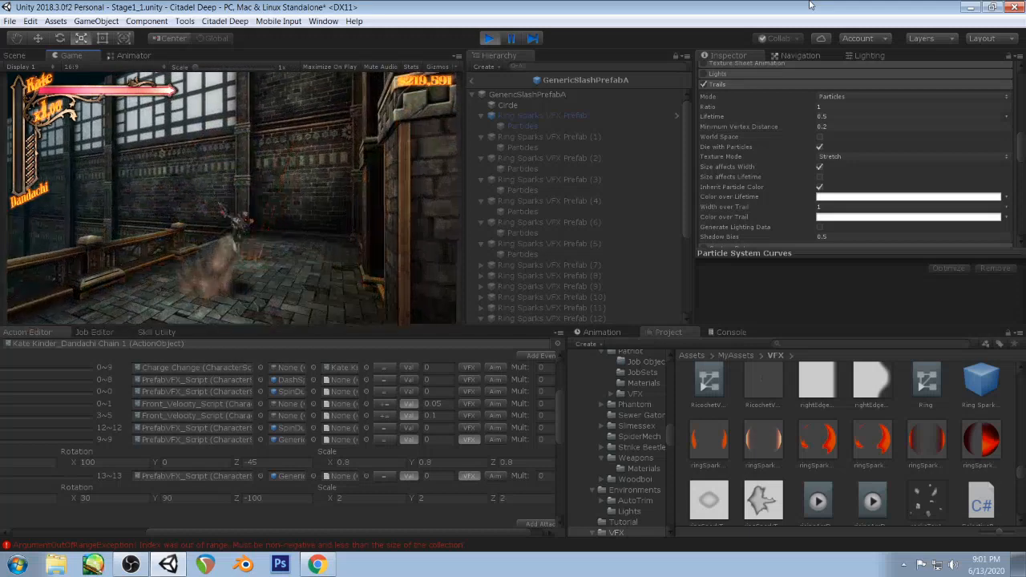
pyautogui.click(130, 565)
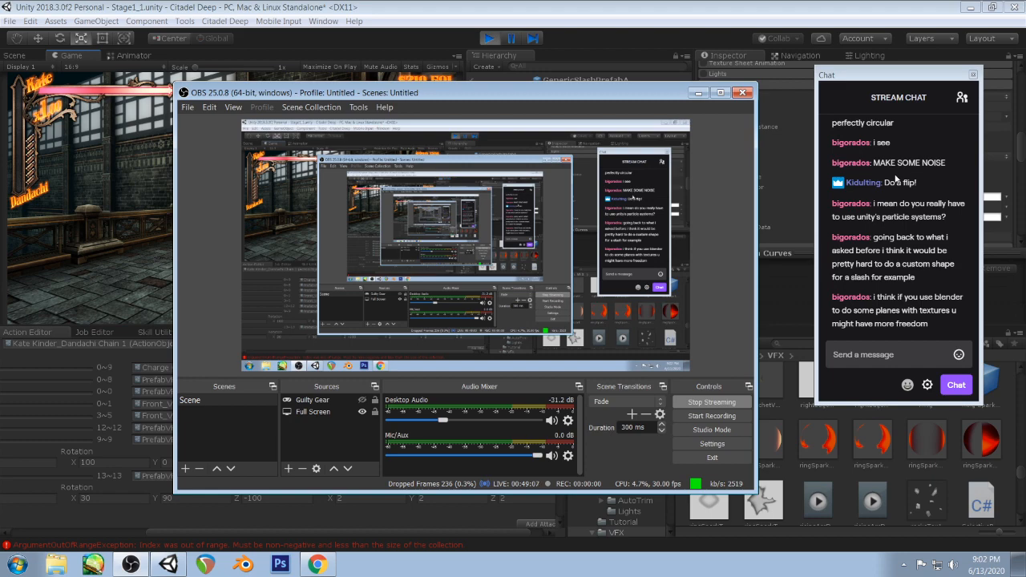
pyautogui.click(816, 5)
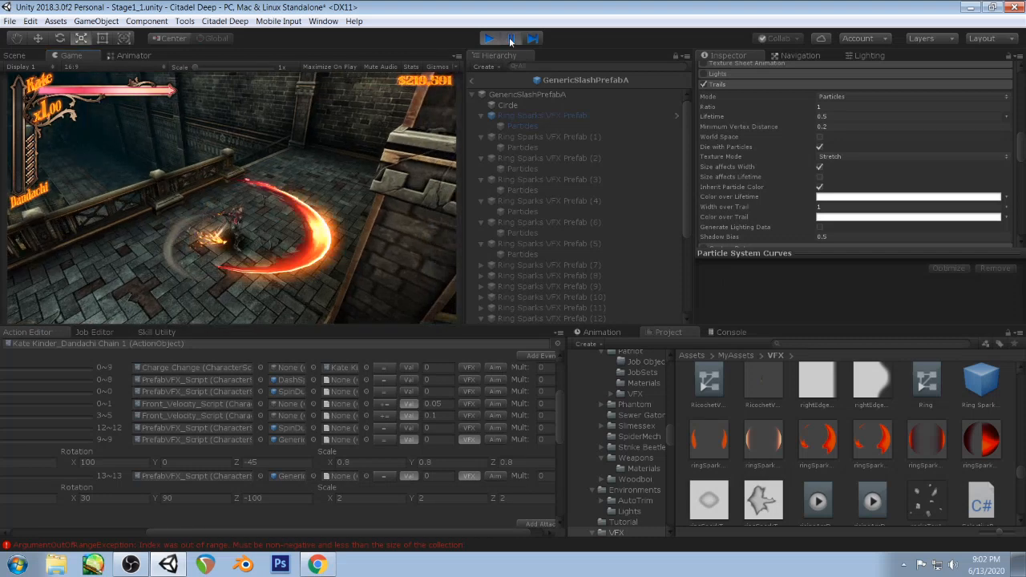
# - With the game paused mid-slash, leave prefab editing and select the slash's Circle mesh in the Scene view
pyautogui.click(23, 58)
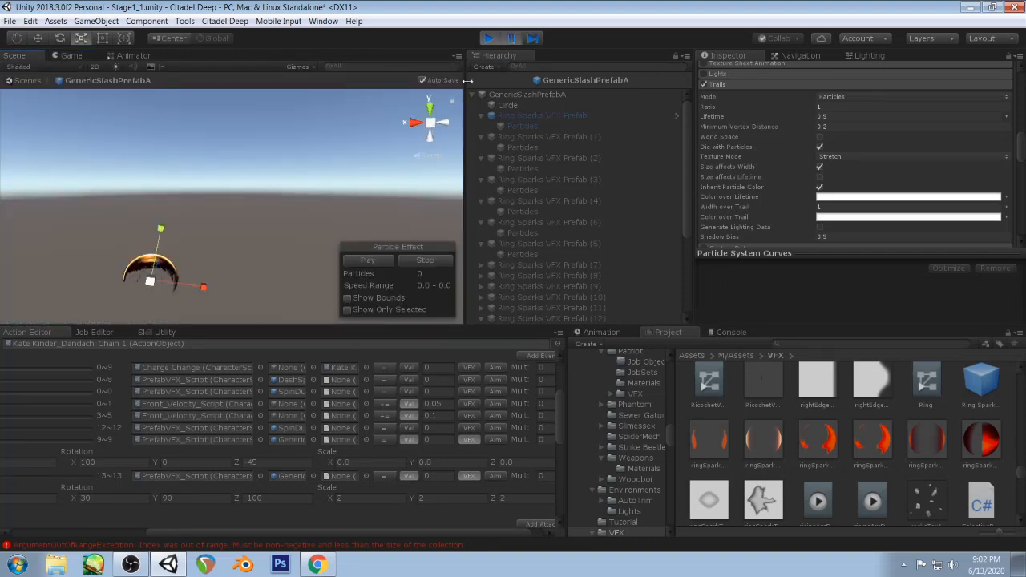
pyautogui.click(471, 80)
pyautogui.keyDown('alt'); pyautogui.moveTo(261, 192); pyautogui.dragTo(302, 221); pyautogui.keyUp('alt')
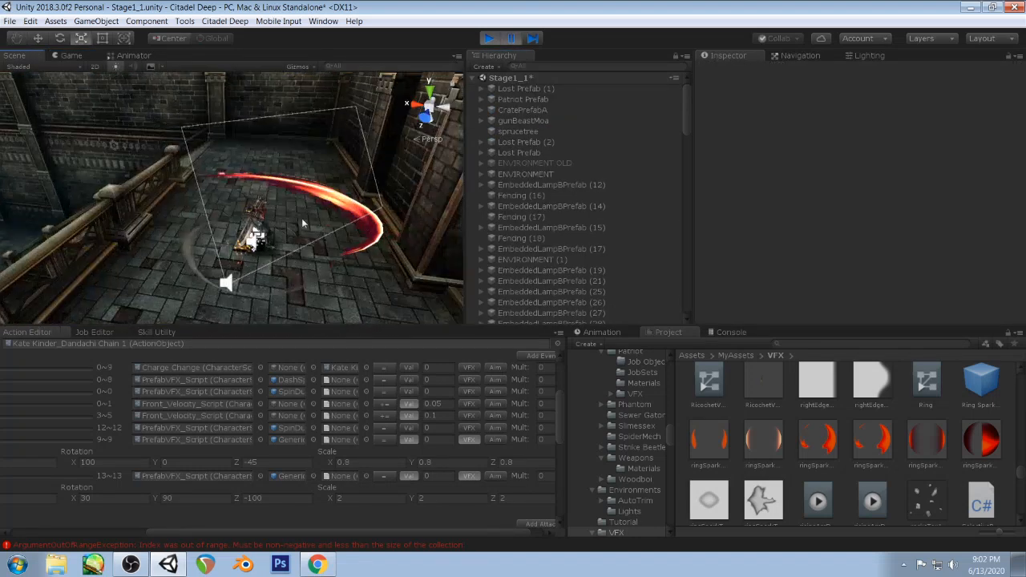
pyautogui.click(351, 205)
pyautogui.click(375, 233)
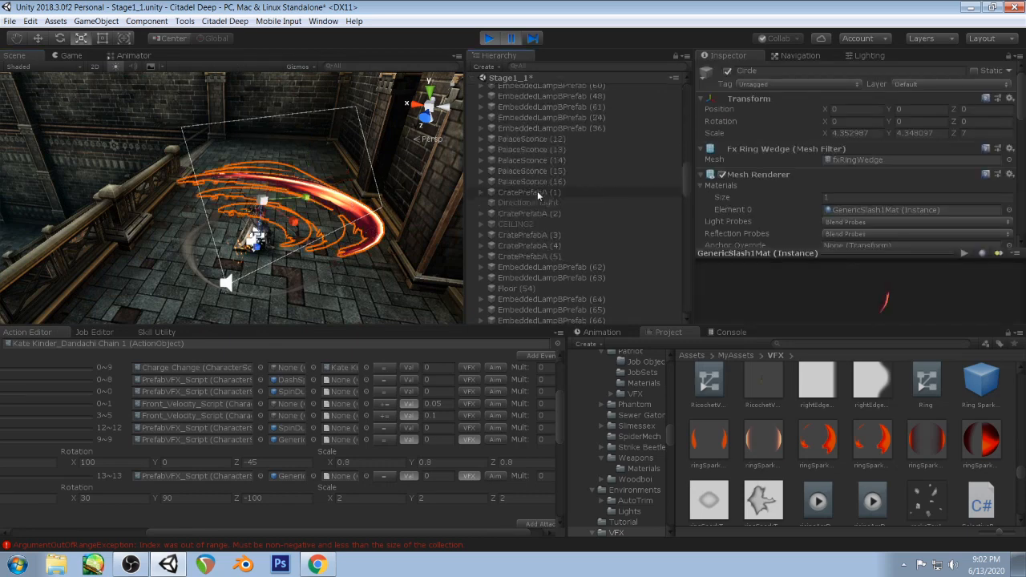
# - Open the Circle's fxRingWedge mesh in Blender and move the fxRingWedge object up along Z, clear of the other meshes
pyautogui.doubleClick(867, 158)
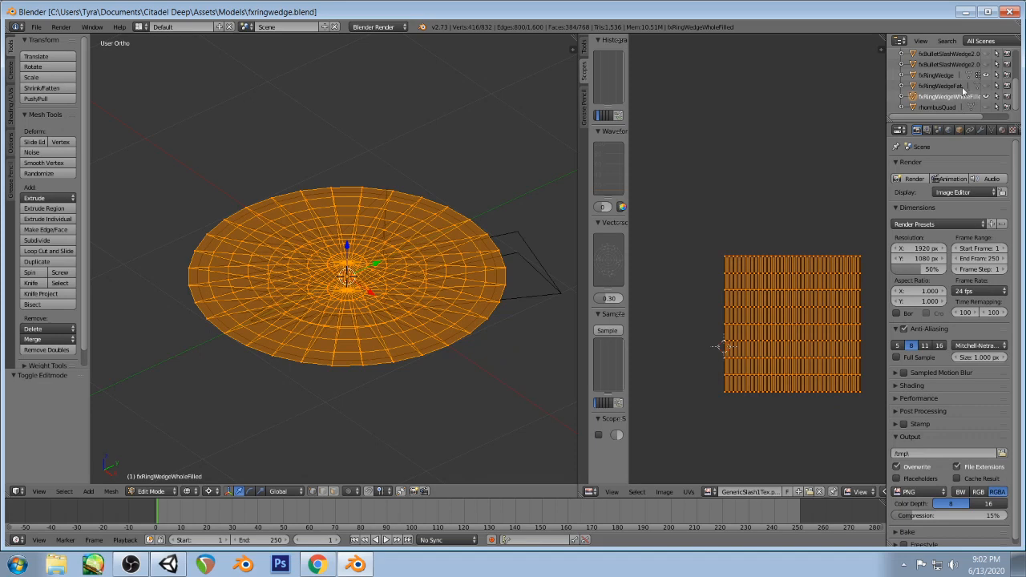
pyautogui.click(939, 75)
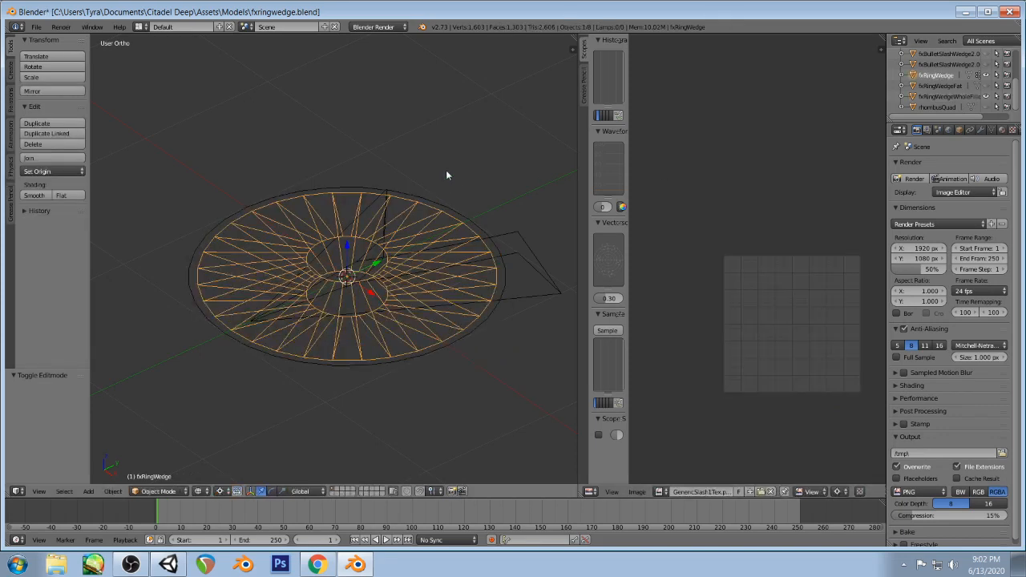
pyautogui.press('KP_Decimal')
pyautogui.press('KP_1')
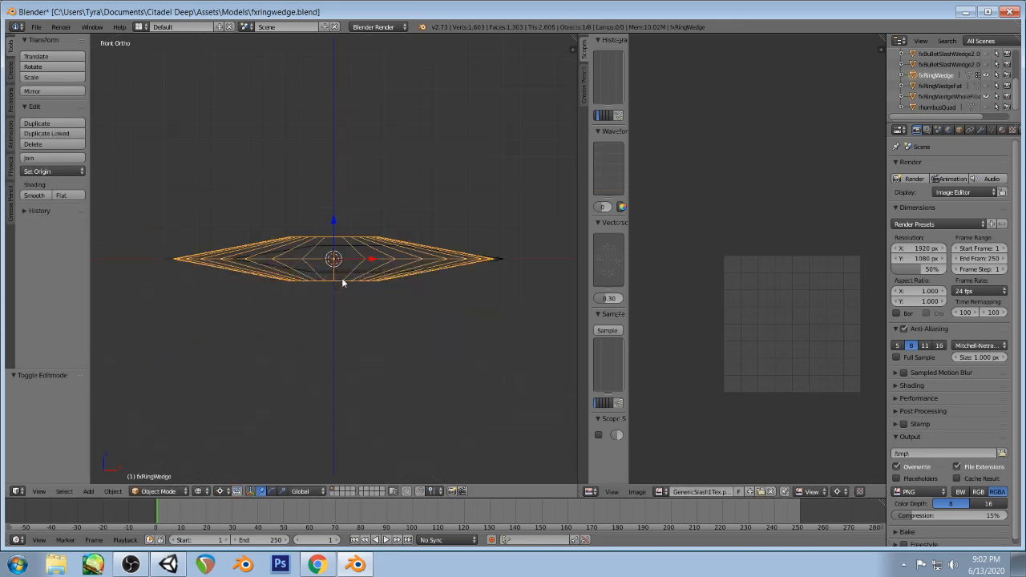
pyautogui.press('g')
pyautogui.press('z')
pyautogui.click(350, 183)
# - Examine the fxRingWedge's ring geometry in Edit Mode from an angled view, and switch back to Unity
pyautogui.press('Tab')
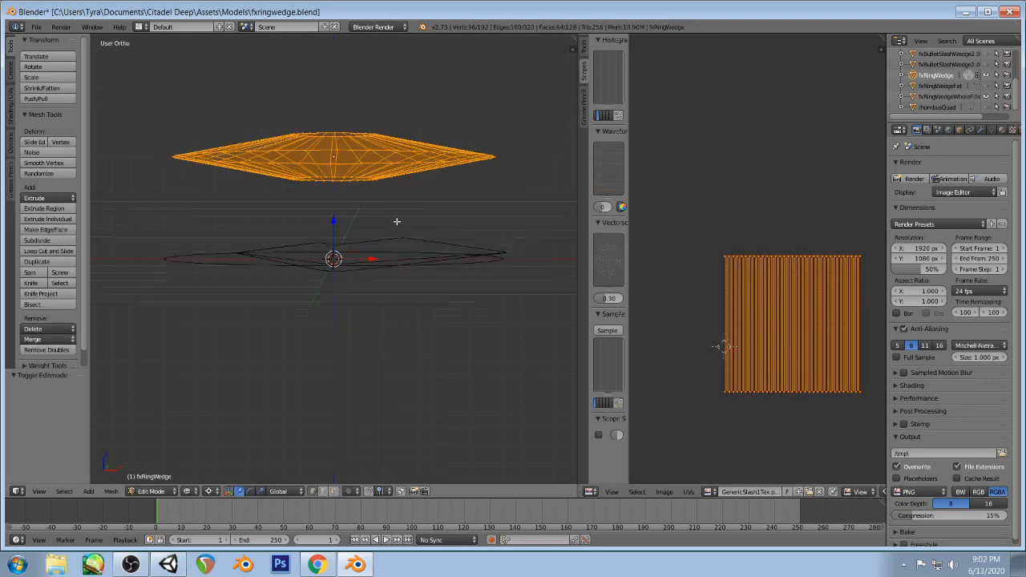
pyautogui.moveTo(394, 222); pyautogui.dragTo(379, 225, button='middle')
pyautogui.moveTo(281, 166); pyautogui.dragTo(338, 211, button='middle')
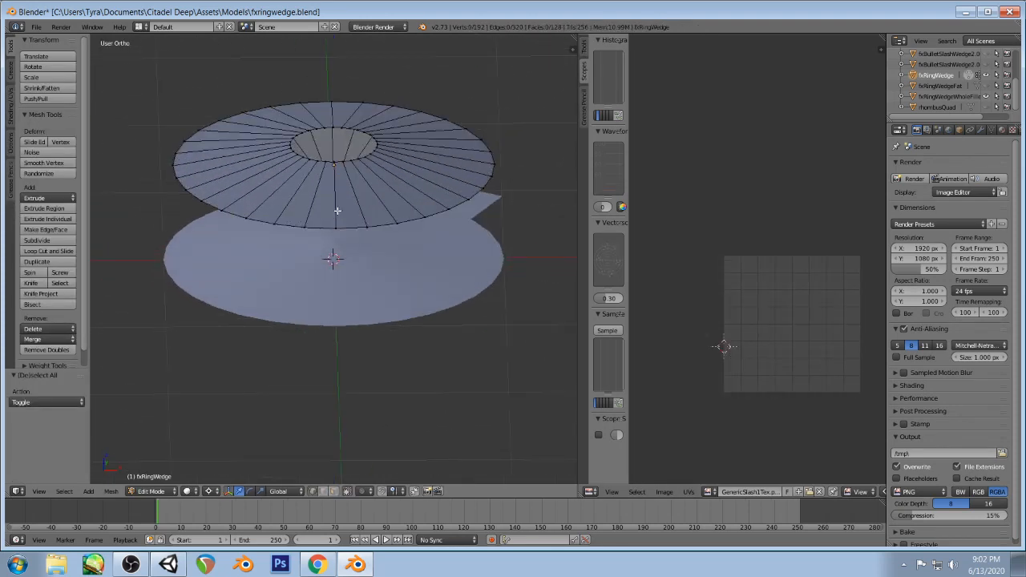
pyautogui.click(168, 564)
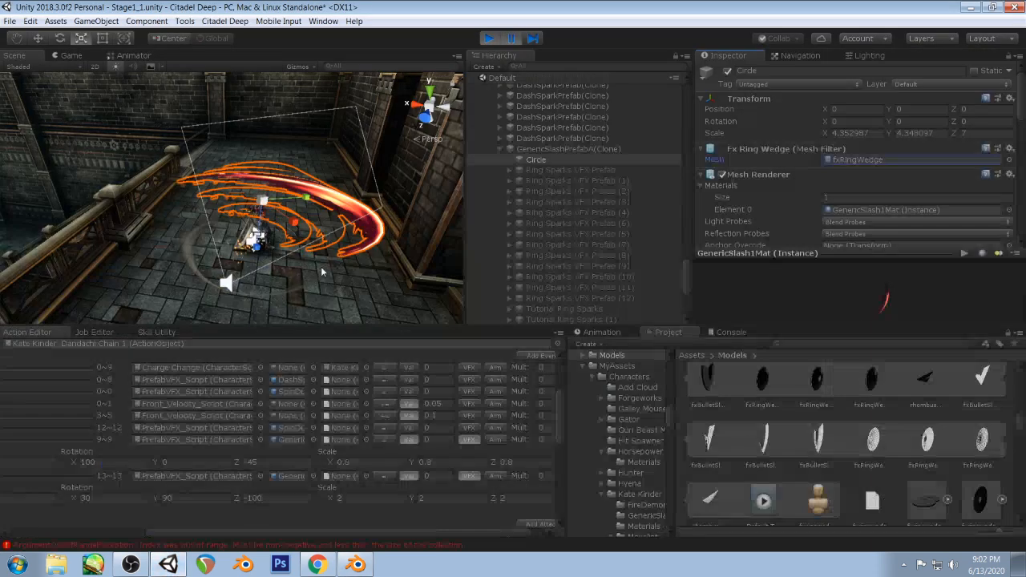
# - Resume the paused game and load the Kate Kinder_Basic_Neutral action object into the Action Editor
pyautogui.click(511, 38)
pyautogui.click(558, 344)
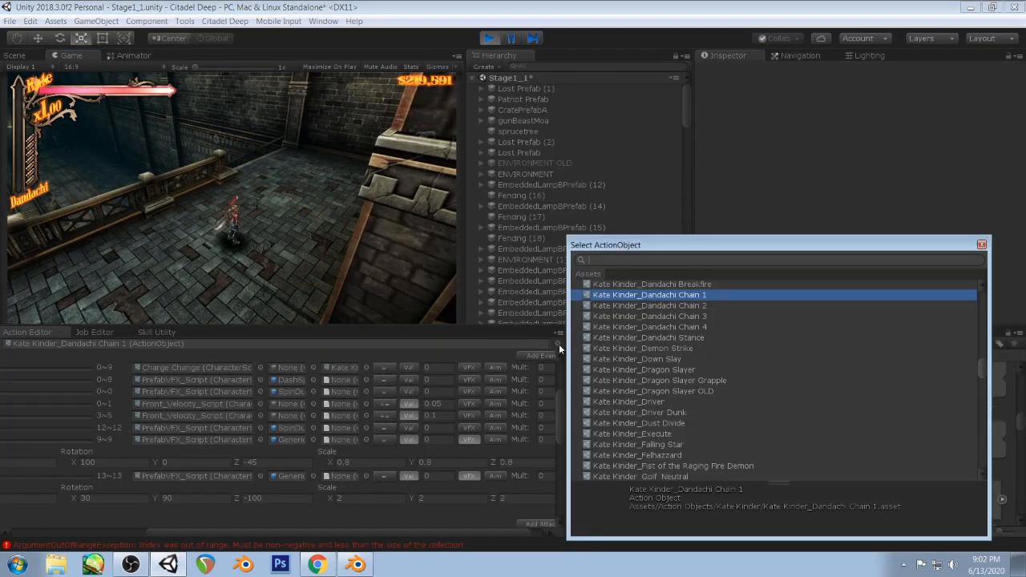
pyautogui.write('kate neut')
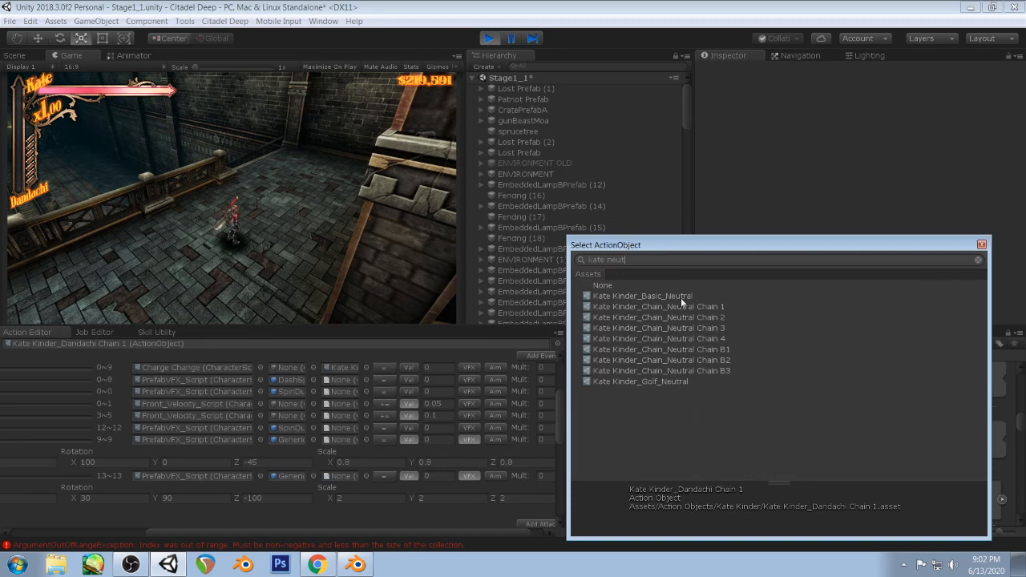
pyautogui.doubleClick(680, 297)
# - Add an entry at the end of Basic_Neutral's action list with a new input button, +LB enabled, state ANY and a value of 2
pyautogui.scroll(-5, 483, 435)
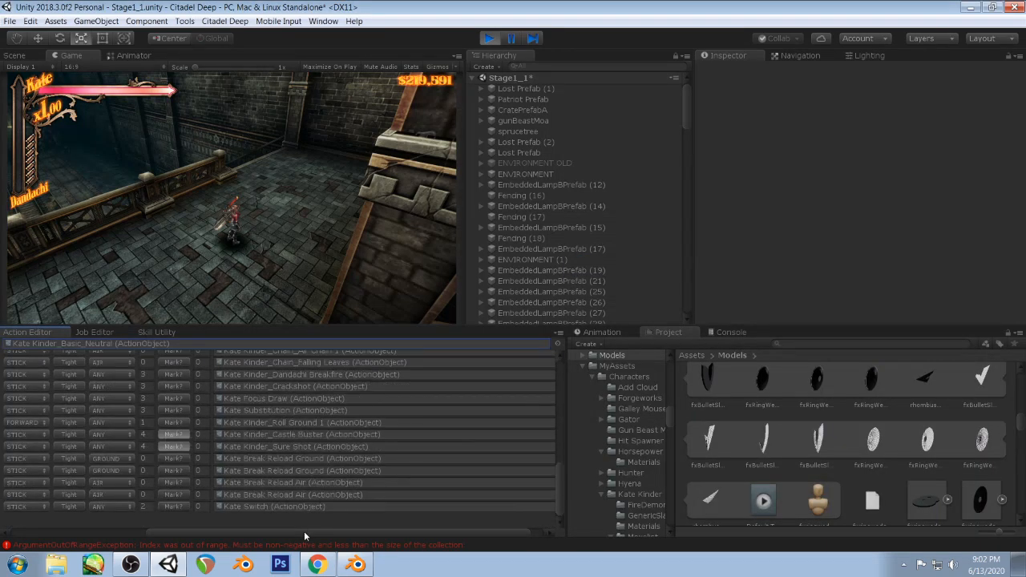
pyautogui.moveTo(304, 530); pyautogui.dragTo(156, 528)
pyautogui.click(77, 521)
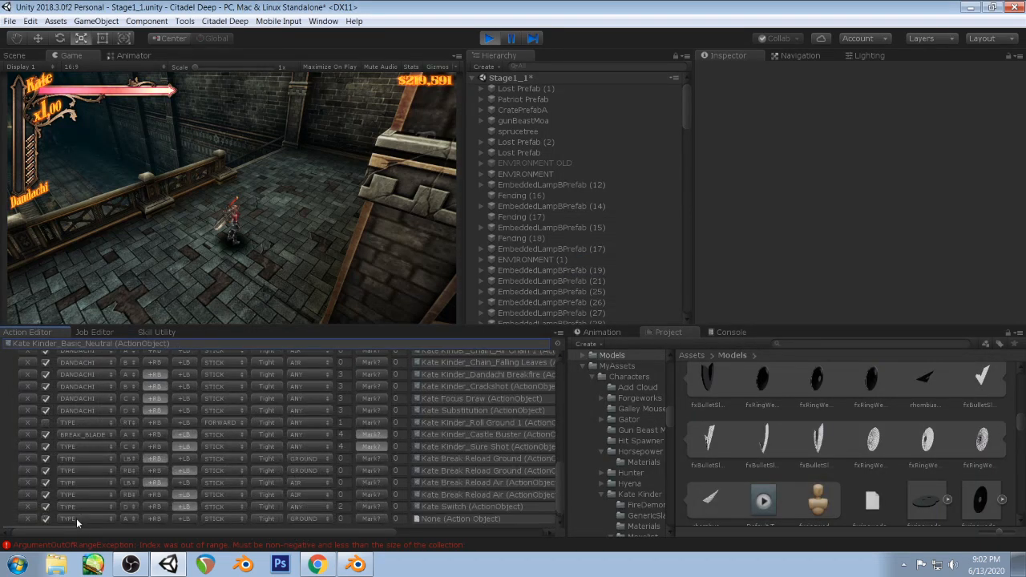
pyautogui.click(111, 518)
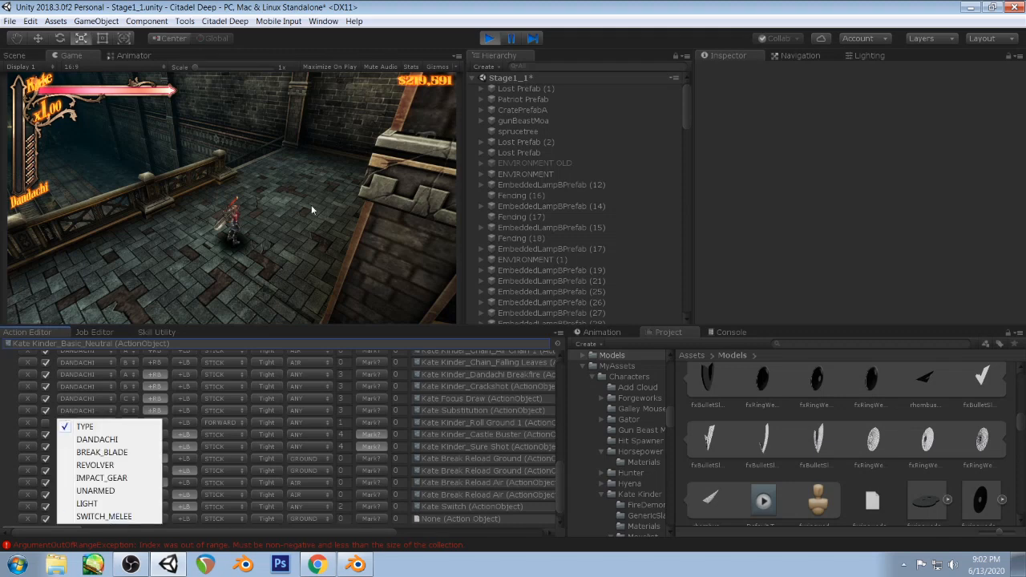
pyautogui.click(146, 433)
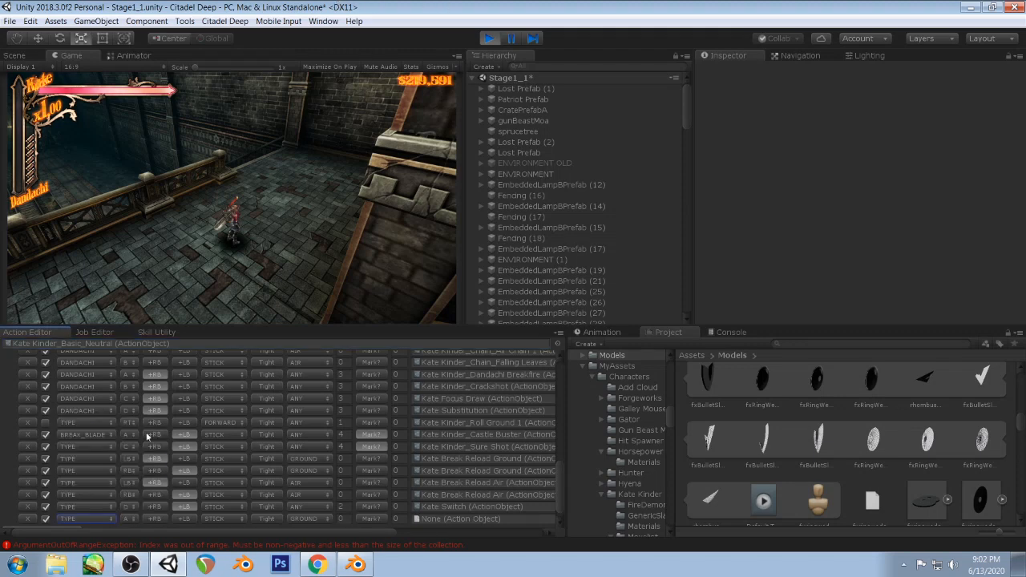
pyautogui.click(130, 520)
pyautogui.click(146, 380)
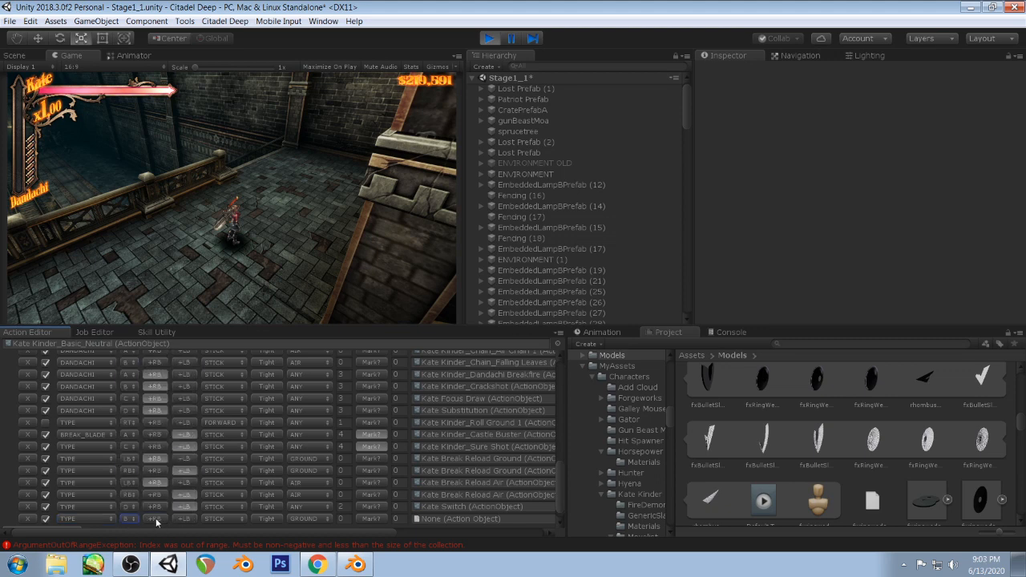
pyautogui.click(183, 519)
pyautogui.click(305, 519)
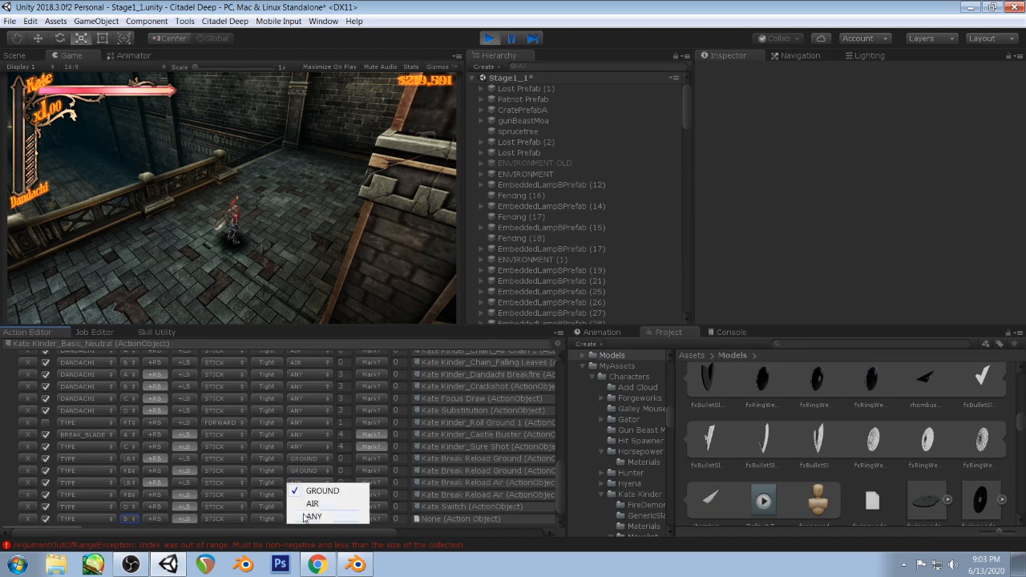
pyautogui.click(313, 516)
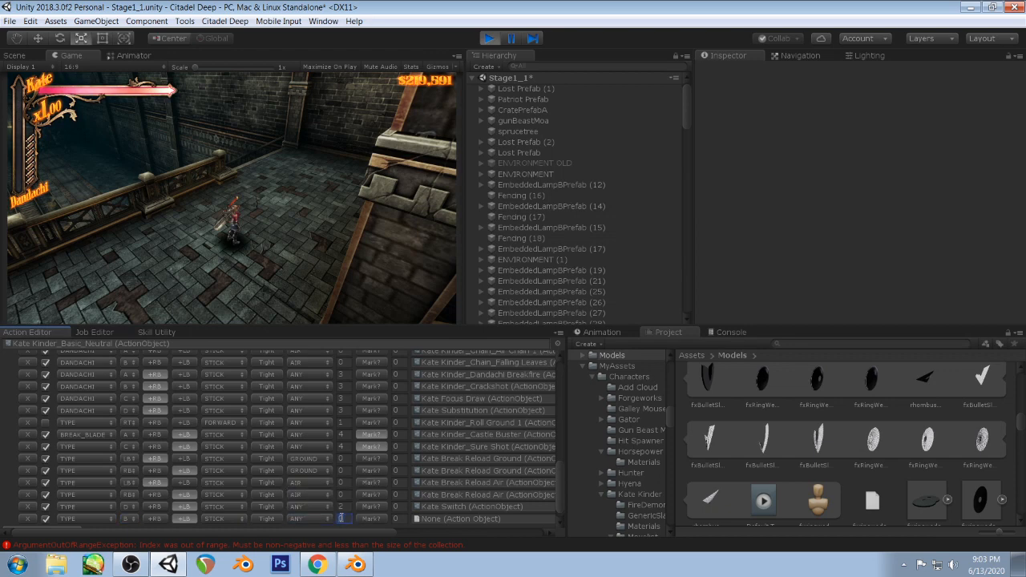
# - Assign the Kate Kinder_Crossfire action object to the new last entry
pyautogui.moveTo(374, 532); pyautogui.dragTo(552, 525)
pyautogui.click(548, 521)
pyautogui.write('crossf')
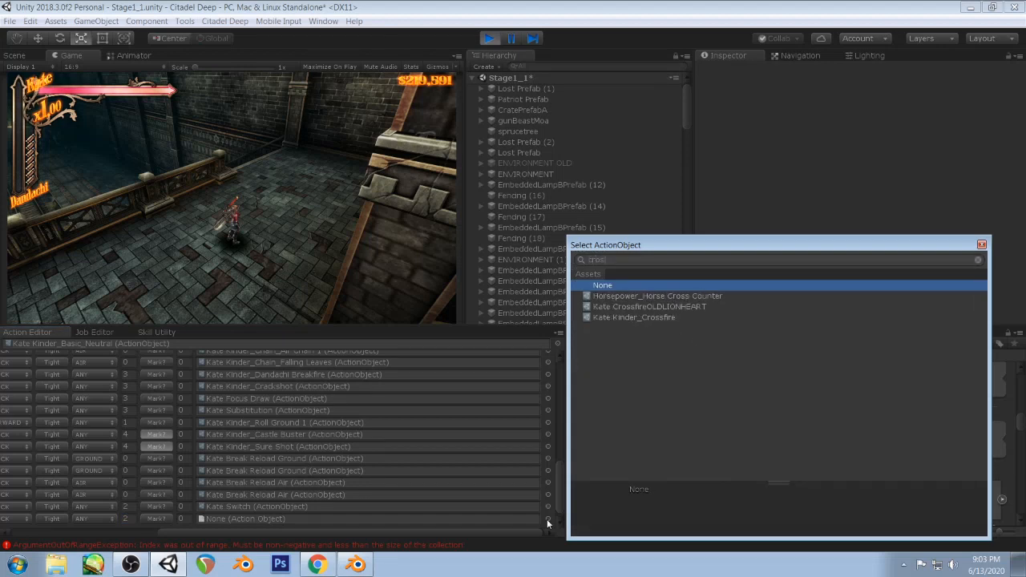
pyautogui.press('Down')
pyautogui.press('Down')
pyautogui.press('Return')
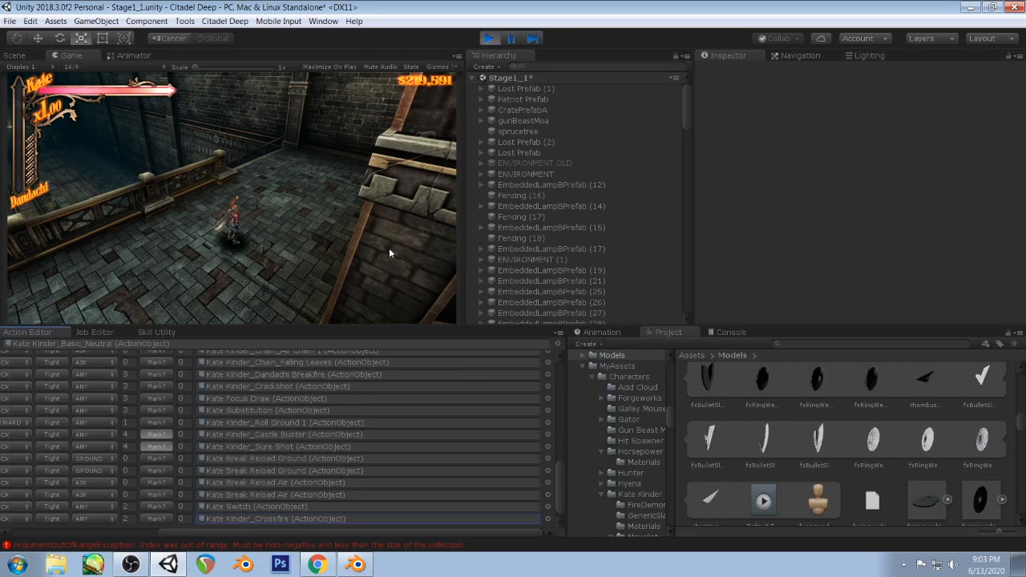
# - Try the newly assigned attack in the running game and load Kate Kinder_Crossfire into the Action Editor
pyautogui.click(338, 196)
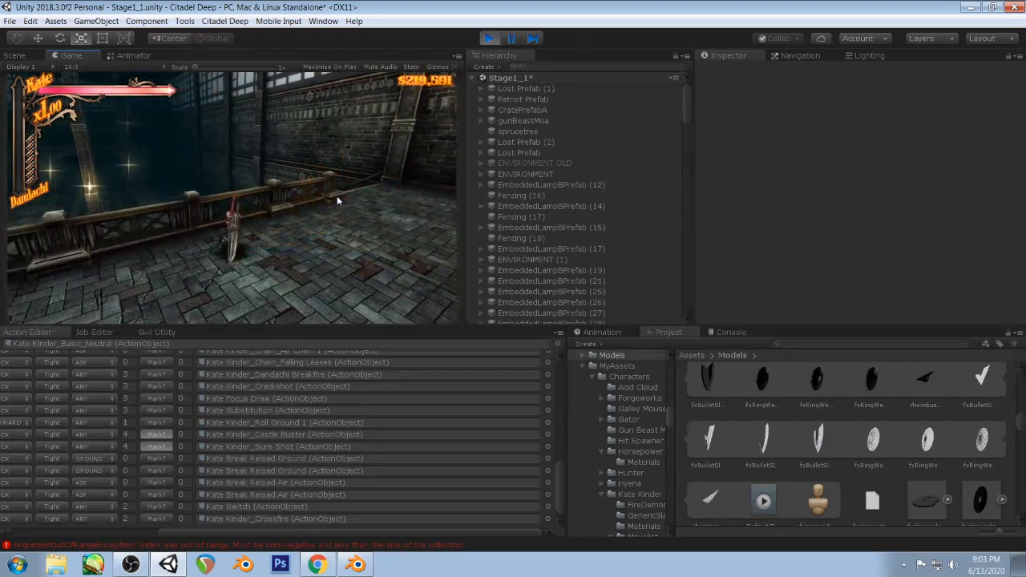
pyautogui.click(246, 520)
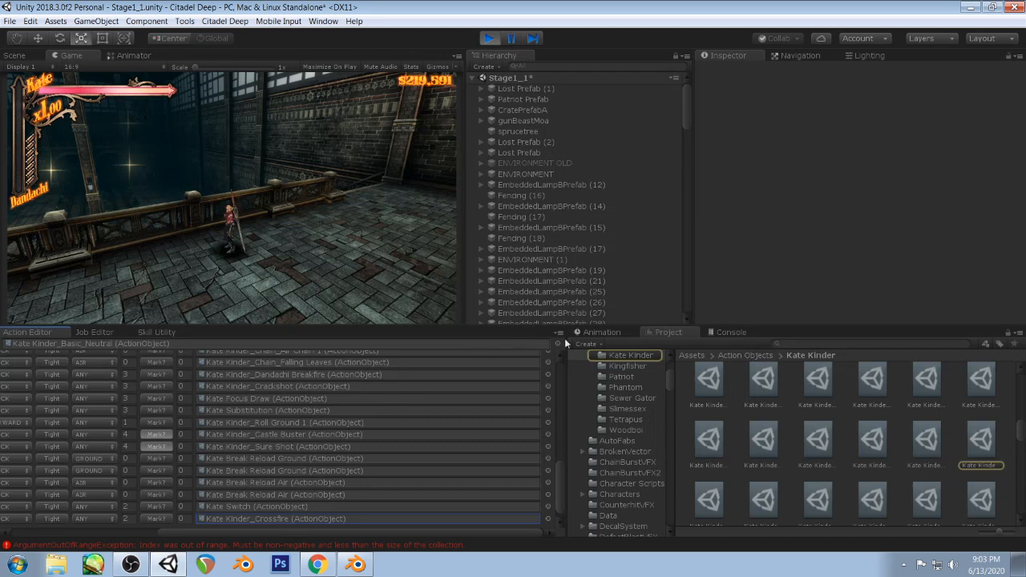
pyautogui.moveTo(987, 451); pyautogui.dragTo(157, 345)
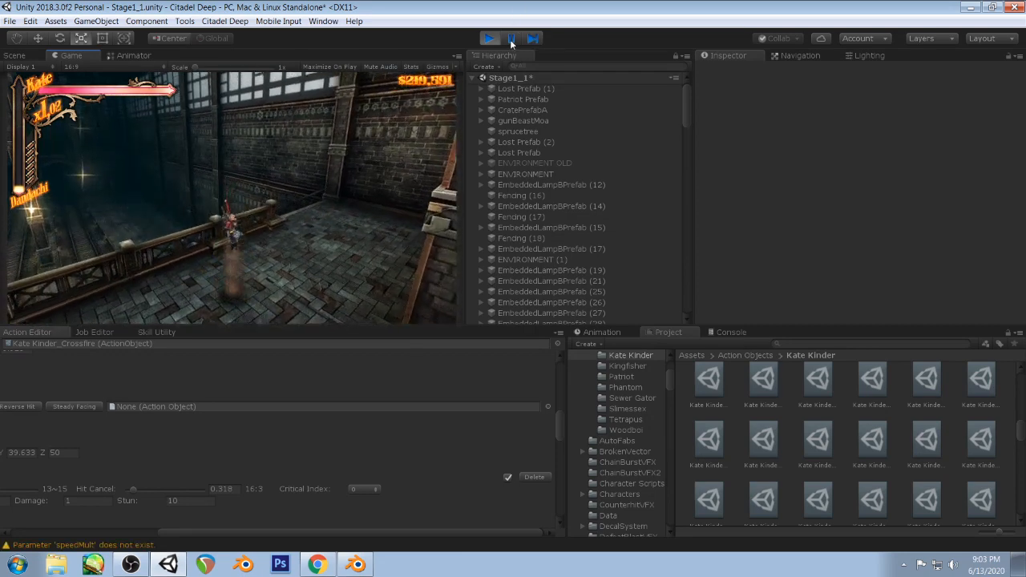
# - Pause the game during the Crossfire attack and examine its fiery slash effects from several angles in the Scene view
pyautogui.click(510, 37)
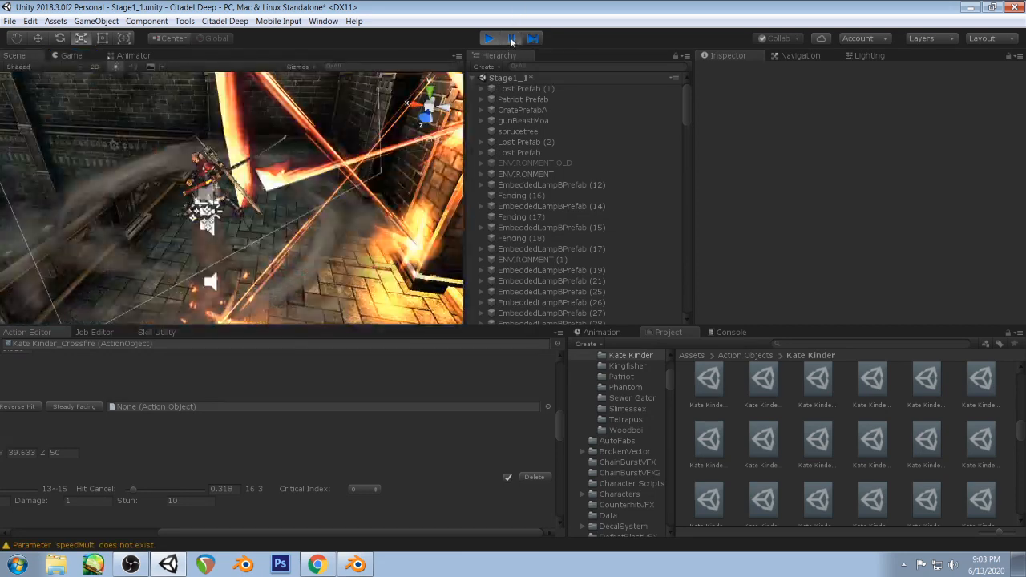
pyautogui.moveTo(264, 162)
pyautogui.keyDown('alt'); pyautogui.mouseDown()
pyautogui.moveTo(292, 121)
pyautogui.moveTo(256, 159)
pyautogui.mouseUp(); pyautogui.keyUp('alt')
pyautogui.click(324, 126)
pyautogui.moveTo(257, 159); pyautogui.dragTo(303, 158, button='middle')
pyautogui.keyDown('alt'); pyautogui.moveTo(303, 159); pyautogui.dragTo(294, 164); pyautogui.keyUp('alt')
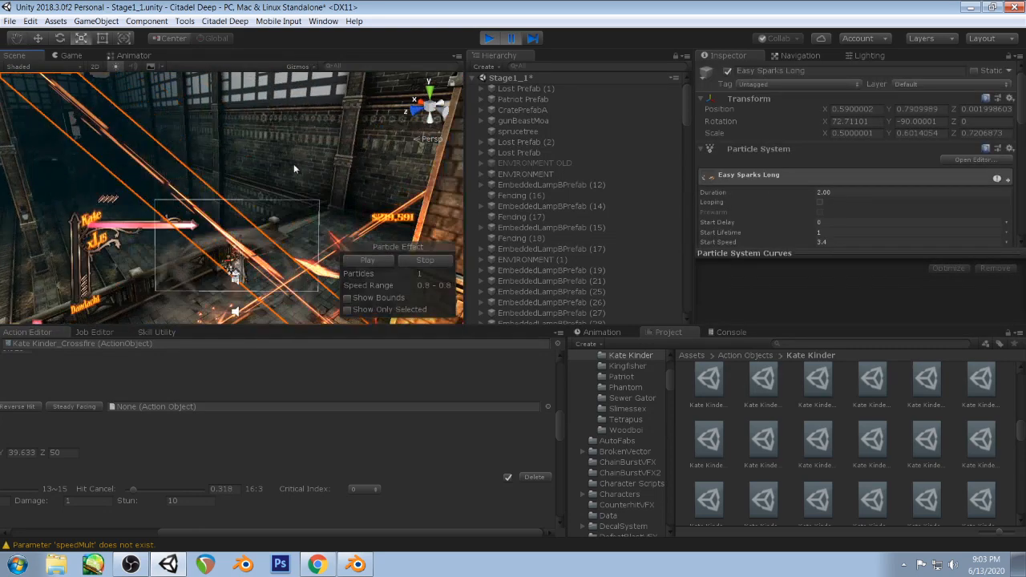
pyautogui.moveTo(294, 163); pyautogui.dragTo(325, 202, button='middle')
pyautogui.keyDown('alt'); pyautogui.moveTo(324, 202); pyautogui.dragTo(305, 229); pyautogui.keyUp('alt')
pyautogui.moveTo(305, 229)
pyautogui.mouseDown(button='middle')
pyautogui.moveTo(168, 227)
pyautogui.moveTo(310, 210)
pyautogui.mouseUp(button='middle')
pyautogui.keyDown('alt'); pyautogui.moveTo(310, 210); pyautogui.dragTo(274, 197); pyautogui.keyUp('alt')
pyautogui.moveTo(275, 197); pyautogui.dragTo(291, 181, button='middle')
pyautogui.click(312, 157)
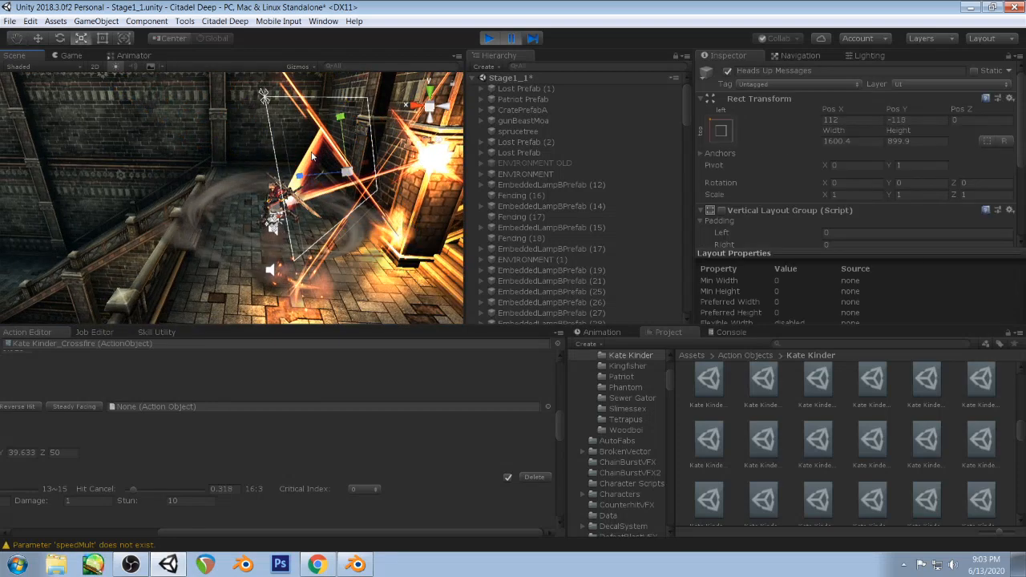
pyautogui.click(312, 156)
pyautogui.keyDown('alt'); pyautogui.moveTo(312, 156); pyautogui.dragTo(408, 177); pyautogui.keyUp('alt')
pyautogui.moveTo(265, 179); pyautogui.dragTo(419, 179, button='middle')
pyautogui.keyDown('alt'); pyautogui.moveTo(419, 179); pyautogui.dragTo(296, 187); pyautogui.keyUp('alt')
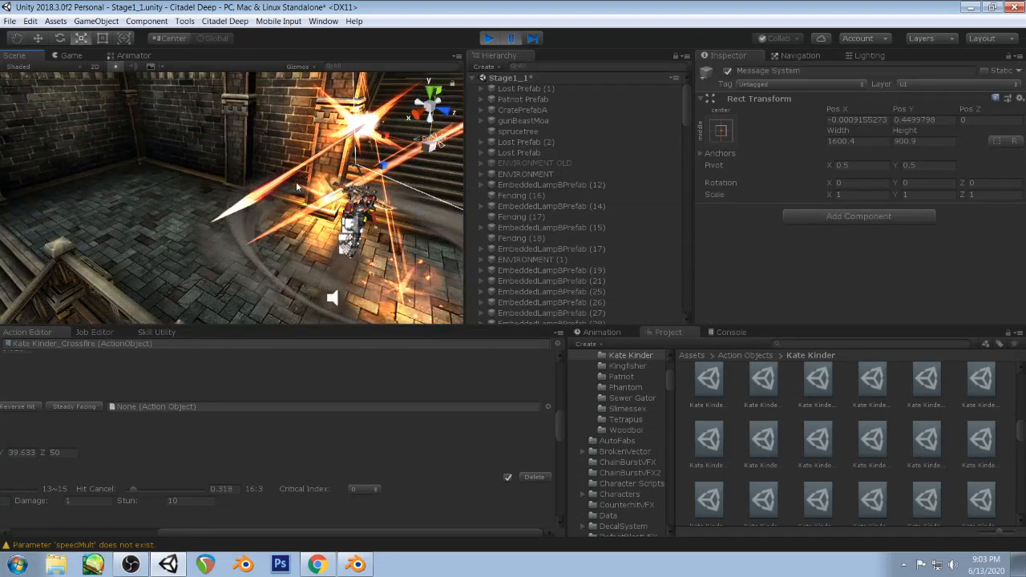
# - Select the Crossfire effect's Slash mesh object in the Scene view and view it from above
pyautogui.click(268, 190)
pyautogui.moveTo(269, 190); pyautogui.dragTo(128, 123, button='middle')
pyautogui.keyDown('alt'); pyautogui.moveTo(128, 123); pyautogui.dragTo(364, 223); pyautogui.keyUp('alt')
pyautogui.moveTo(364, 222); pyautogui.dragTo(360, 200, button='middle')
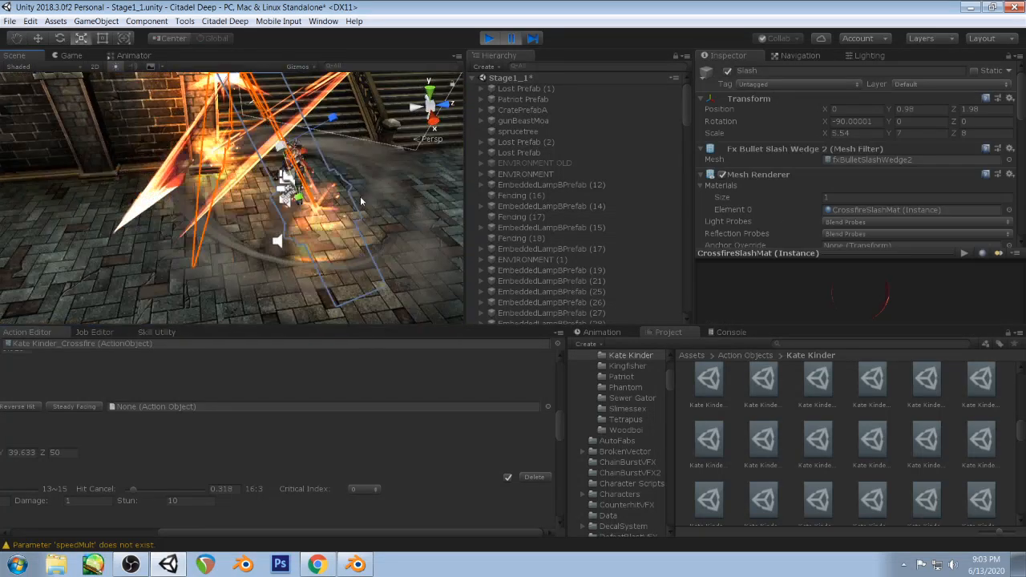
# - Open the Slash's fxBulletSlashWedge2 mesh source, switch to the already open Blender session and select the fxBulletSlashWedge2 object there
pyautogui.doubleClick(880, 160)
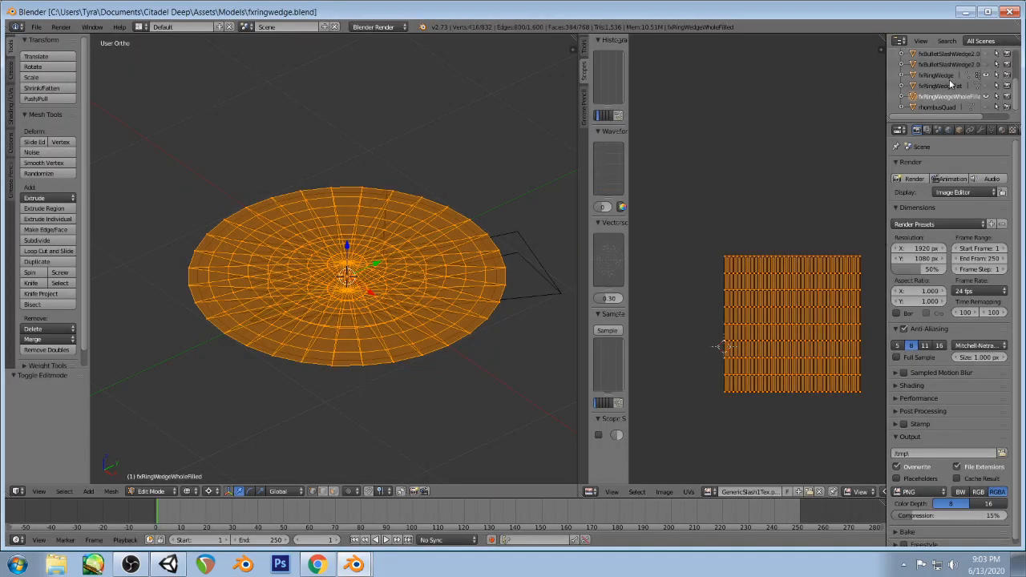
pyautogui.scroll(4, 950, 81)
pyautogui.click(169, 564)
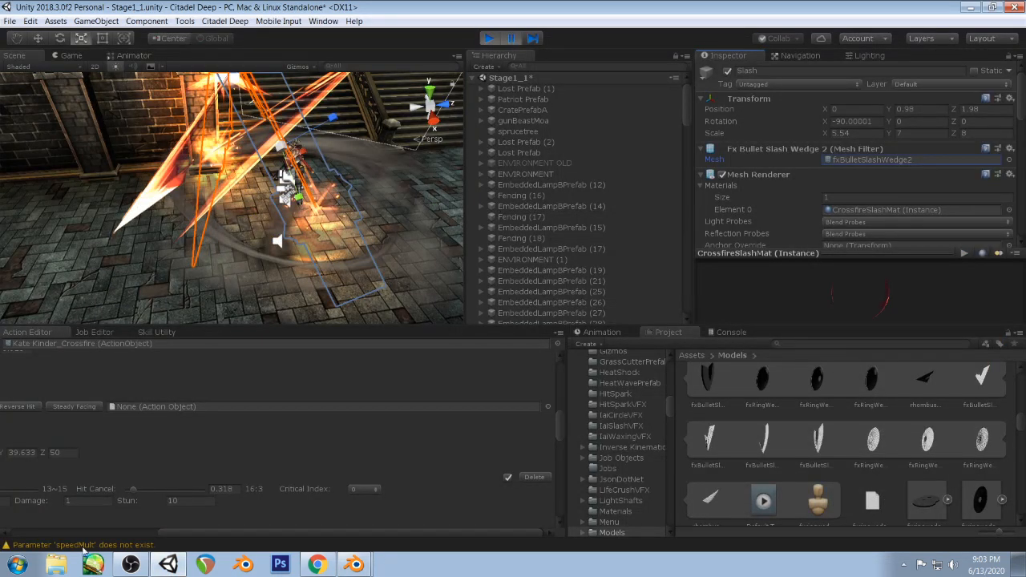
pyautogui.click(357, 564)
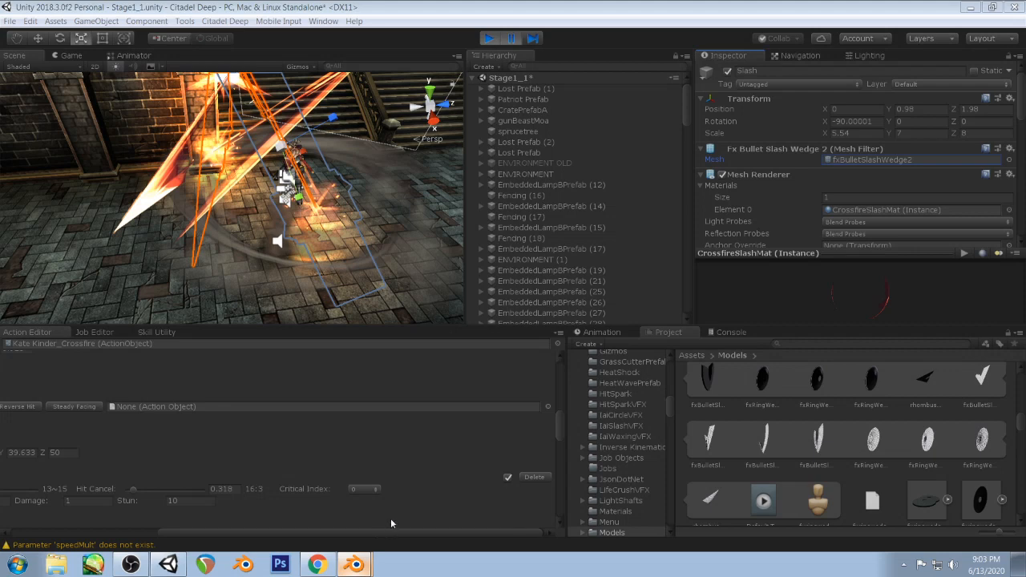
pyautogui.scroll(5, 962, 90)
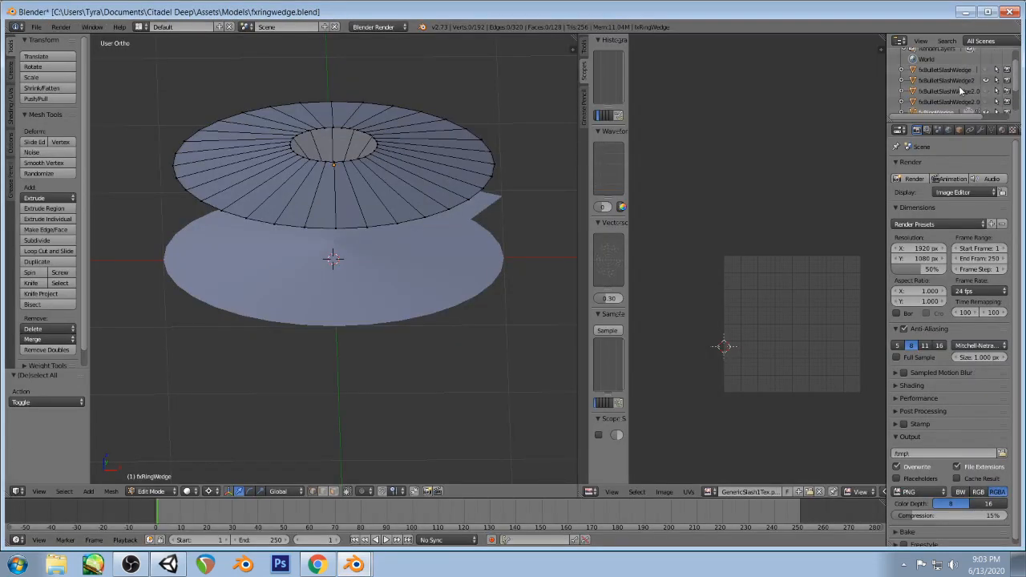
pyautogui.click(954, 96)
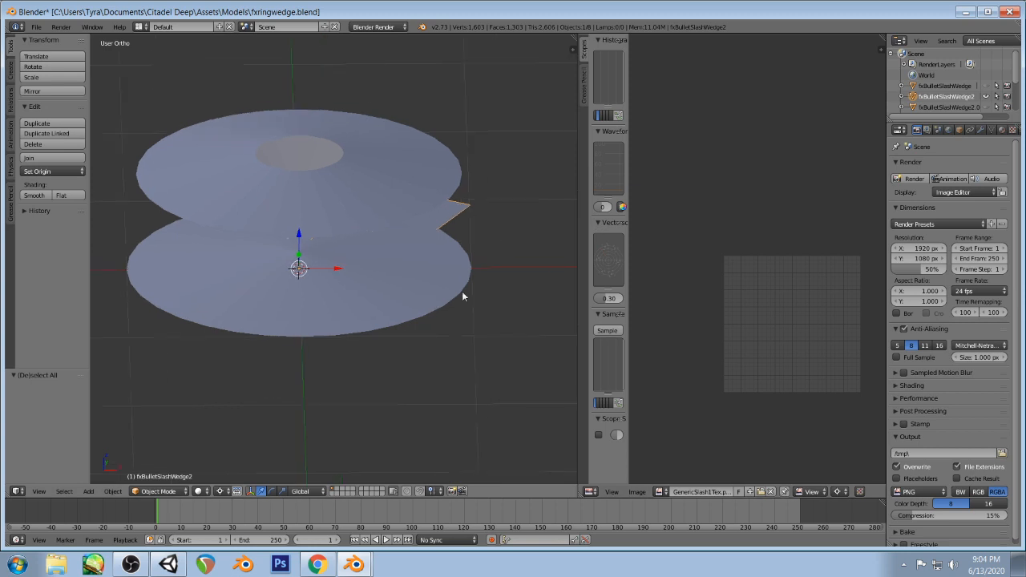
# - Move the fxBulletSlashWedge2 mesh up clear of the disc meshes and show its geometry in Edit Mode
pyautogui.press('KP_1')
pyautogui.press('g')
pyautogui.click(475, 128)
pyautogui.moveTo(476, 128); pyautogui.dragTo(446, 209, button='middle')
pyautogui.press('Tab')
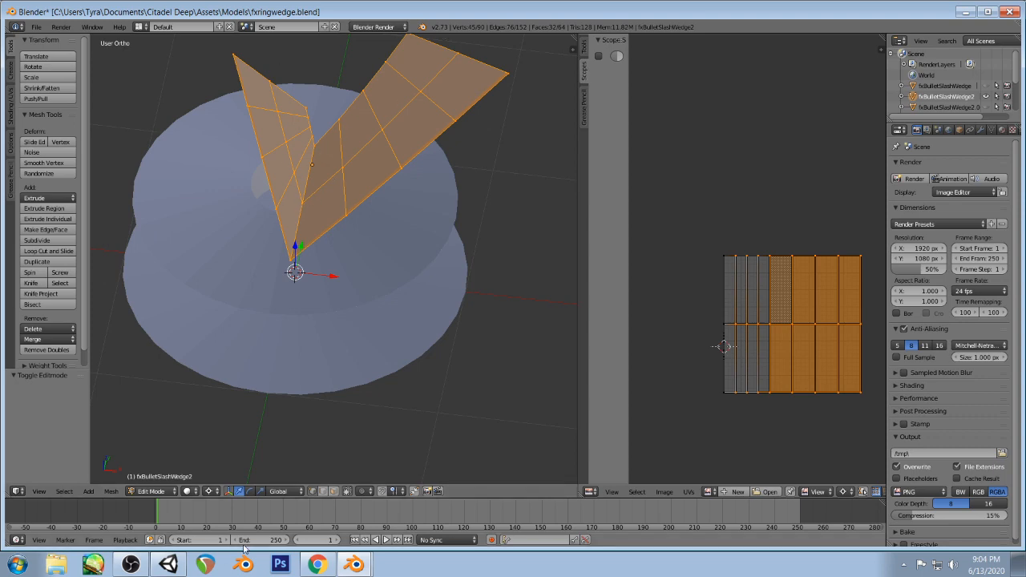
# - Switch to OBS to read the stream chat, and return to Unity by way of Blender
pyautogui.click(130, 565)
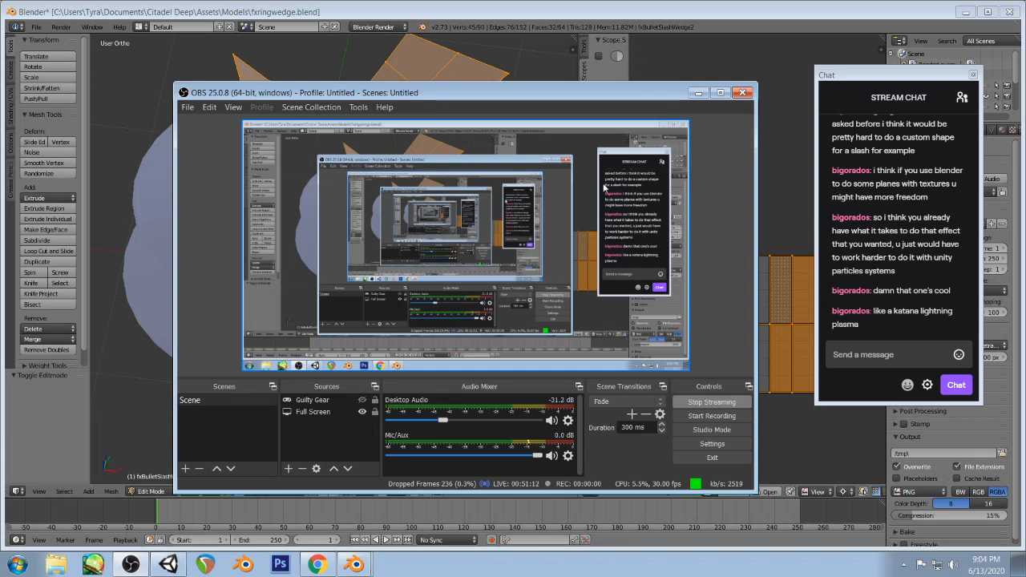
pyautogui.click(790, 9)
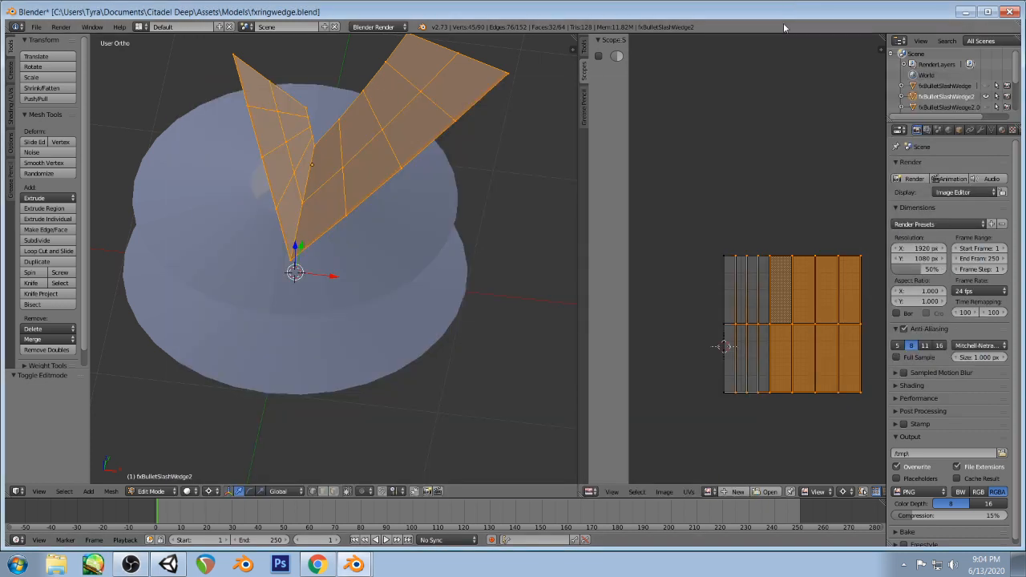
pyautogui.click(988, 11)
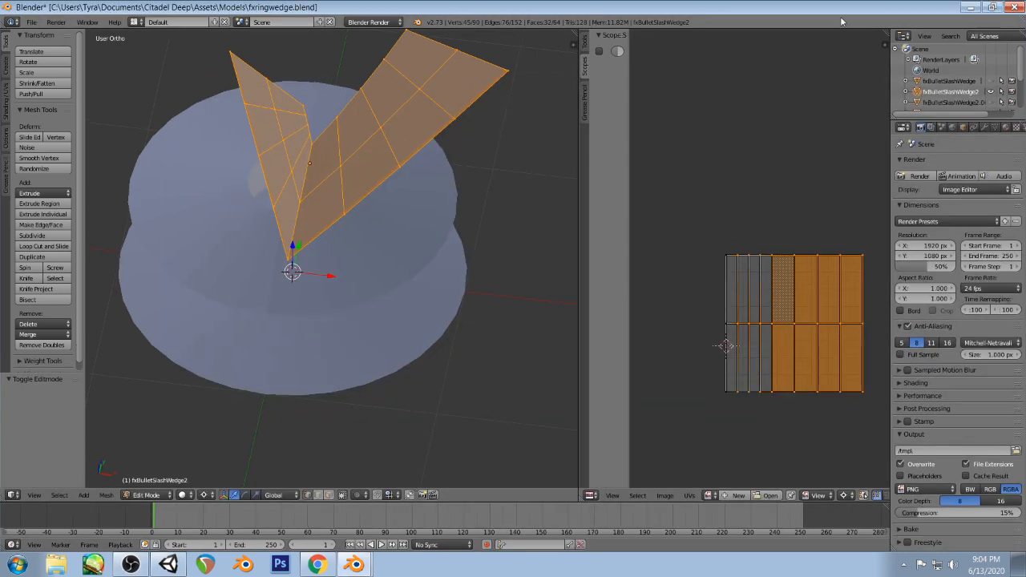
pyautogui.click(168, 565)
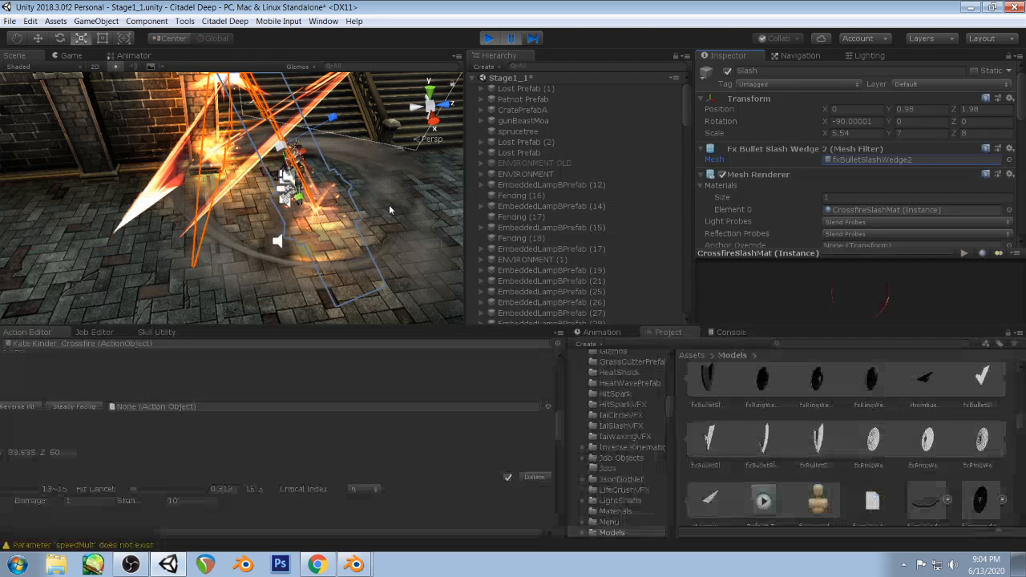
# - Resume the game, search the project assets for "breakfire pref" and open BreakfireSlashVFXPrefab for editing
pyautogui.click(512, 38)
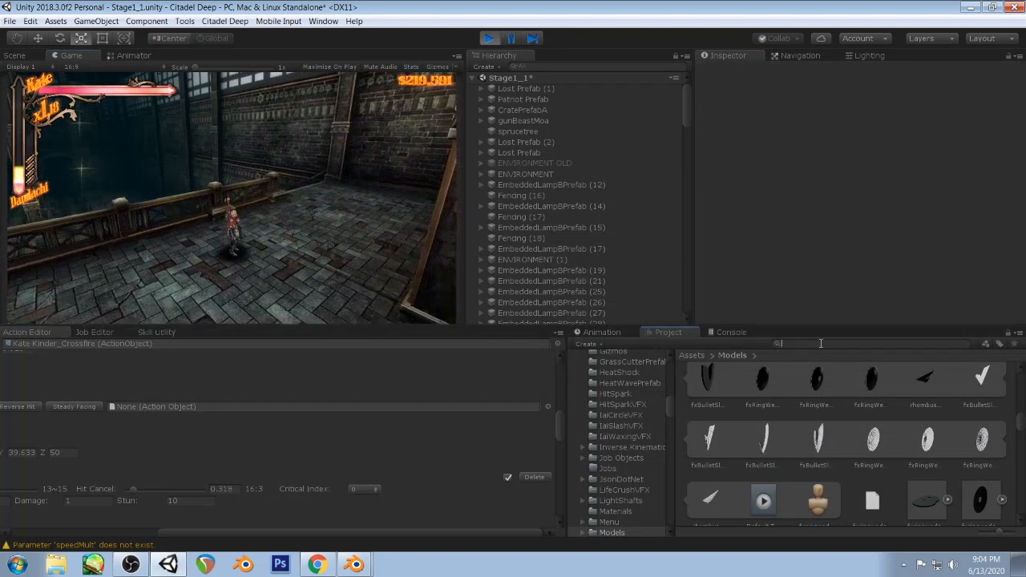
pyautogui.write('break')
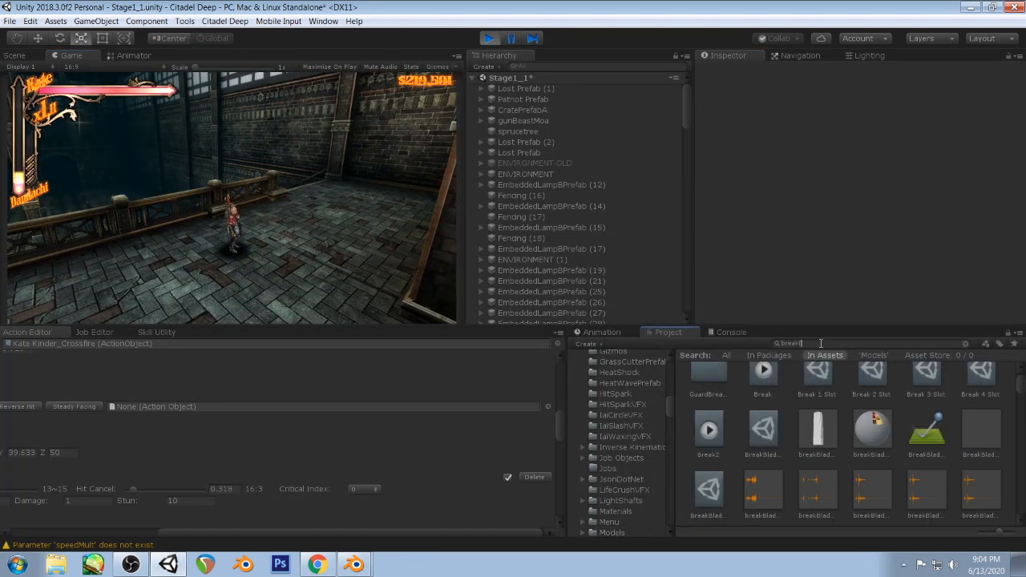
pyautogui.write('fire pref')
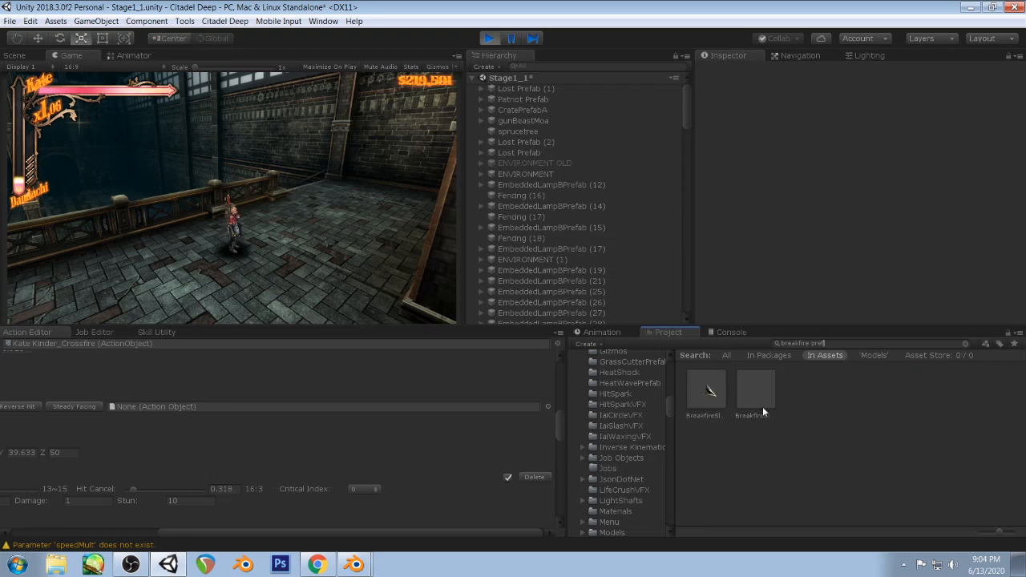
pyautogui.click(744, 393)
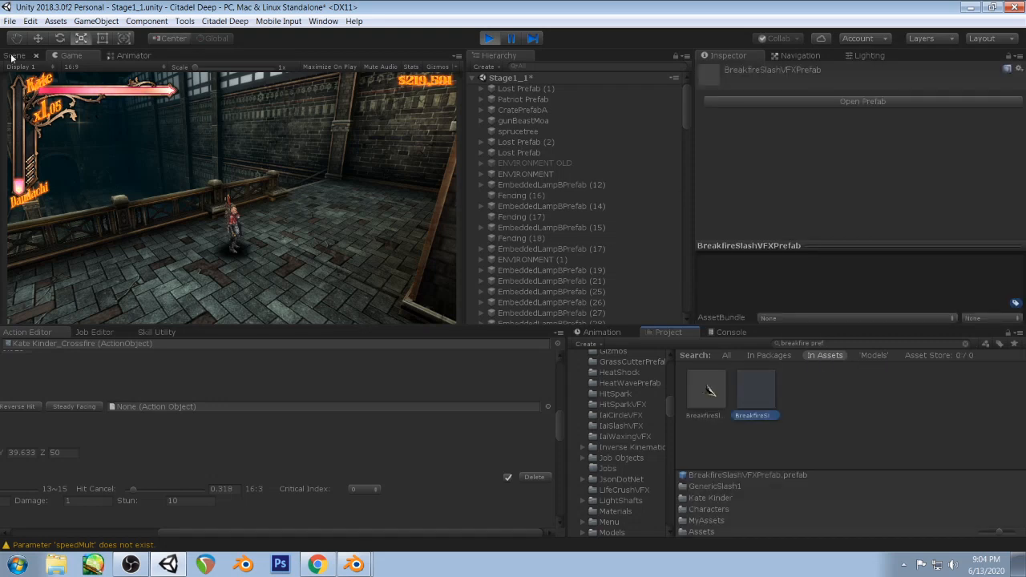
pyautogui.click(836, 102)
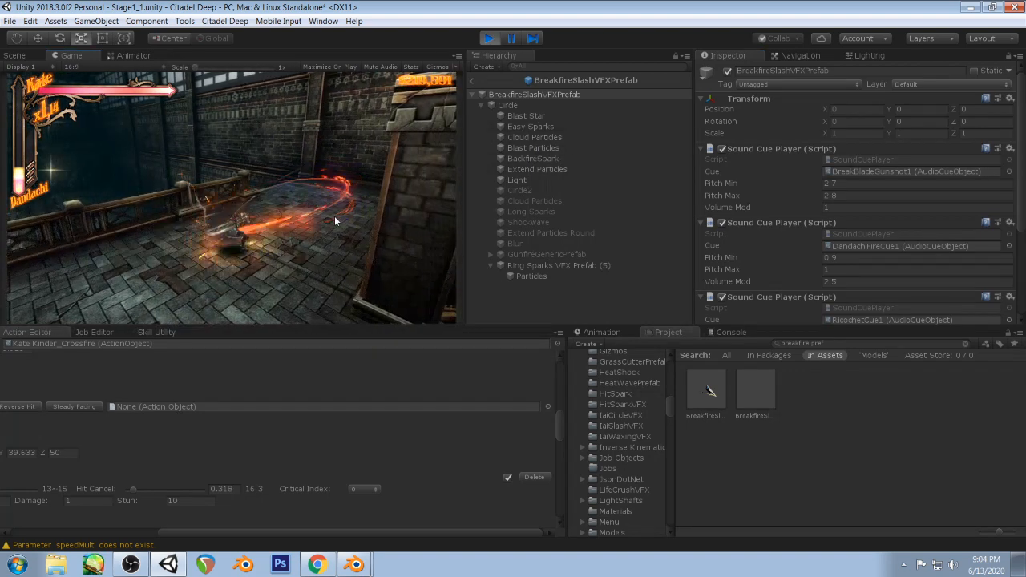
# - Pause the game on the Breakfire slash, step through the effect frame by frame in the Game view, and resume play
pyautogui.click(515, 40)
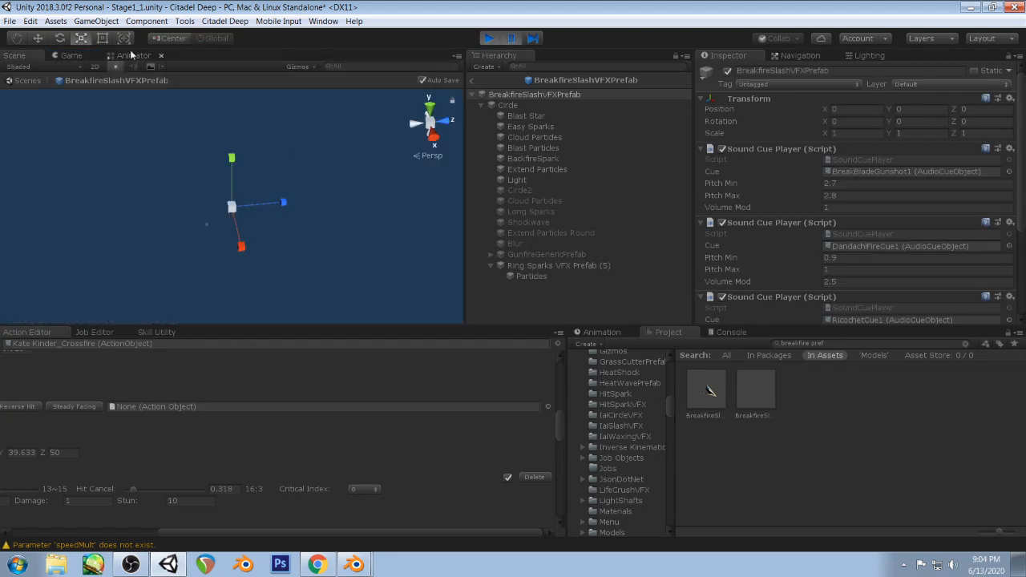
pyautogui.click(66, 56)
pyautogui.click(534, 39)
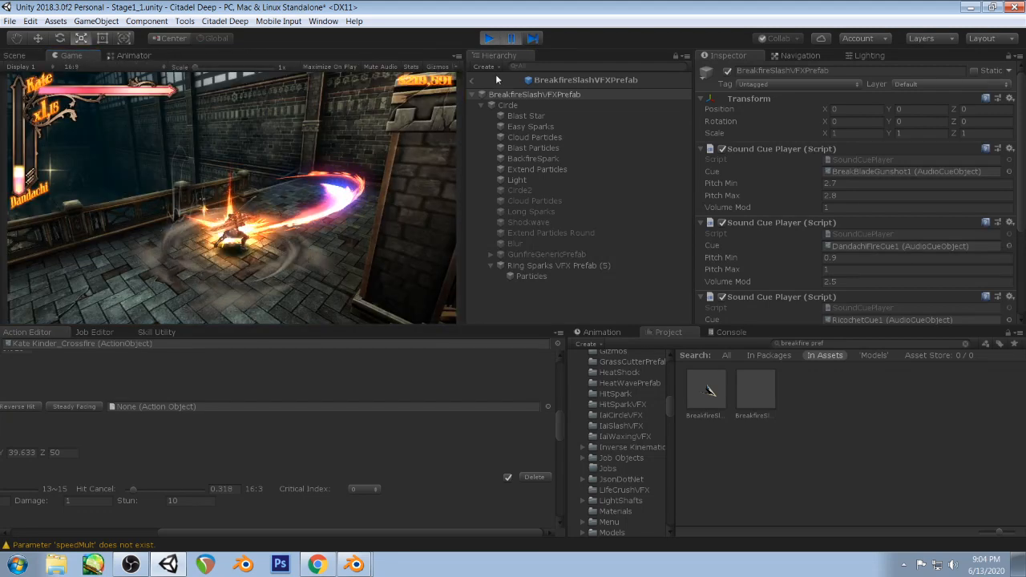
pyautogui.click(531, 38)
pyautogui.click(531, 38)
pyautogui.click(531, 38)
pyautogui.click(532, 38)
pyautogui.click(531, 39)
pyautogui.click(531, 38)
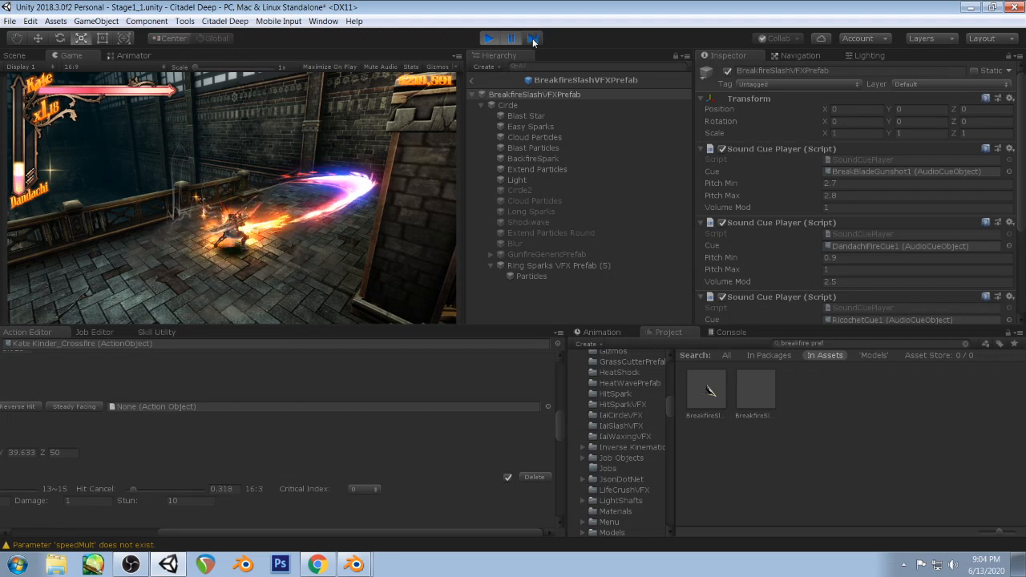
pyautogui.click(532, 39)
pyautogui.click(533, 39)
pyautogui.click(514, 39)
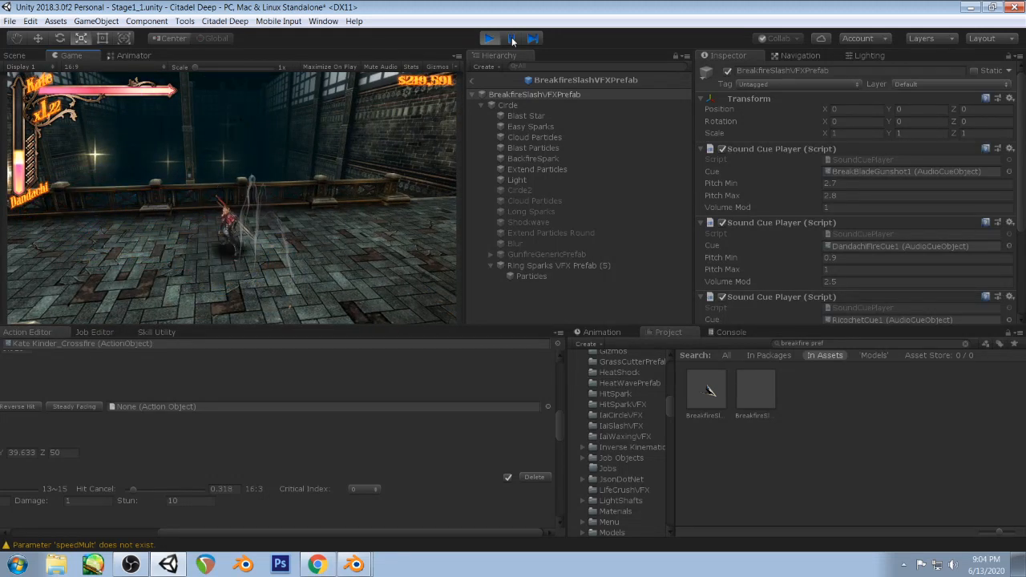
# - Pause on another slash, enable Circle2 and disable Ring Sparks VFX Prefab (5) in BreakfireSlashVFXPrefab, and resume play
pyautogui.click(510, 37)
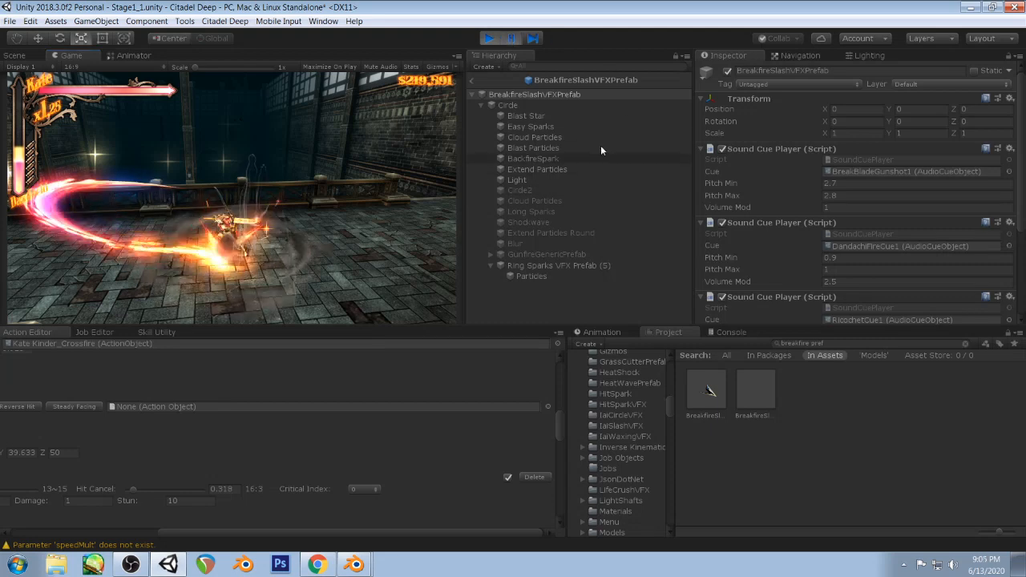
pyautogui.click(524, 194)
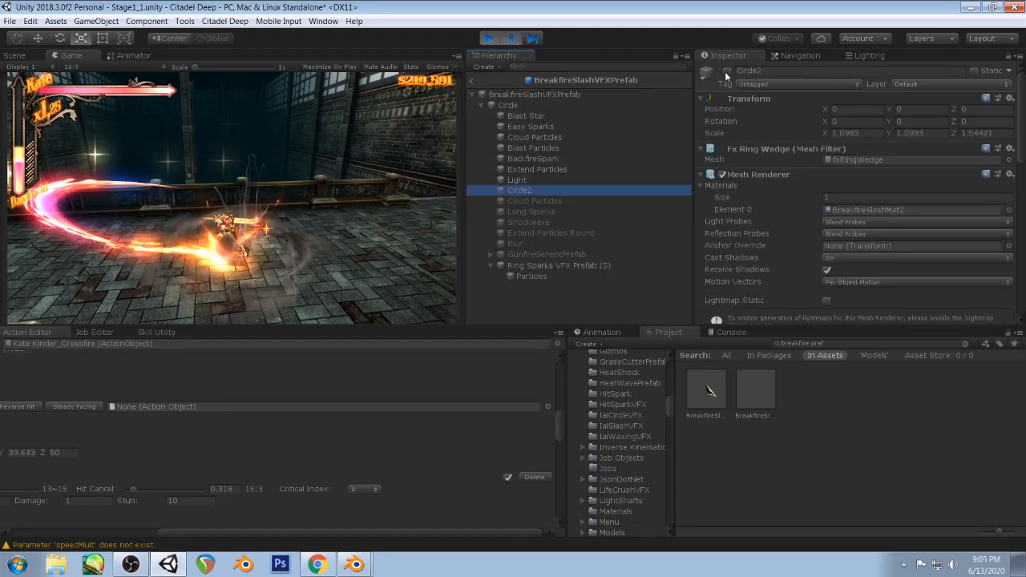
pyautogui.click(561, 265)
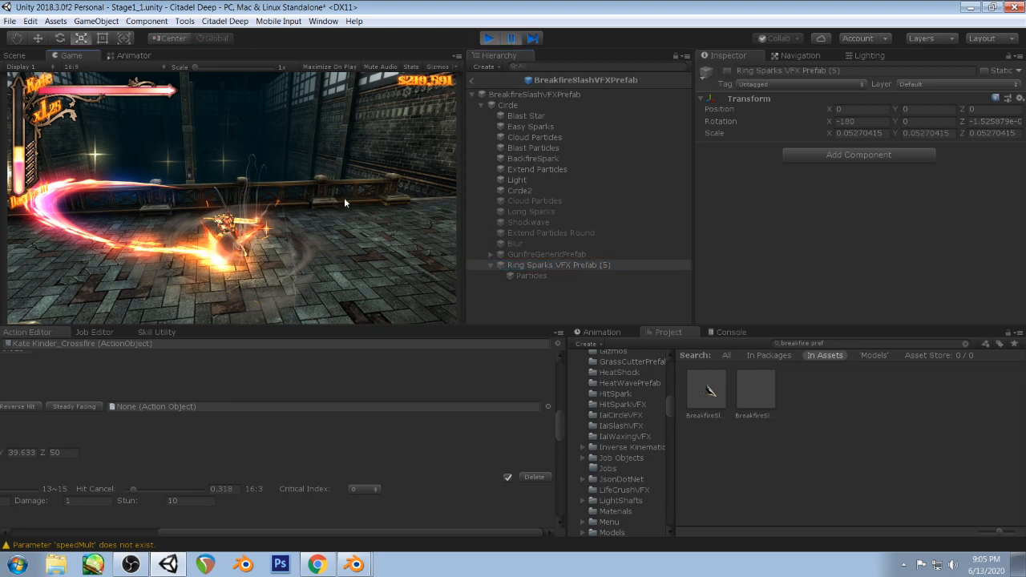
pyautogui.click(505, 38)
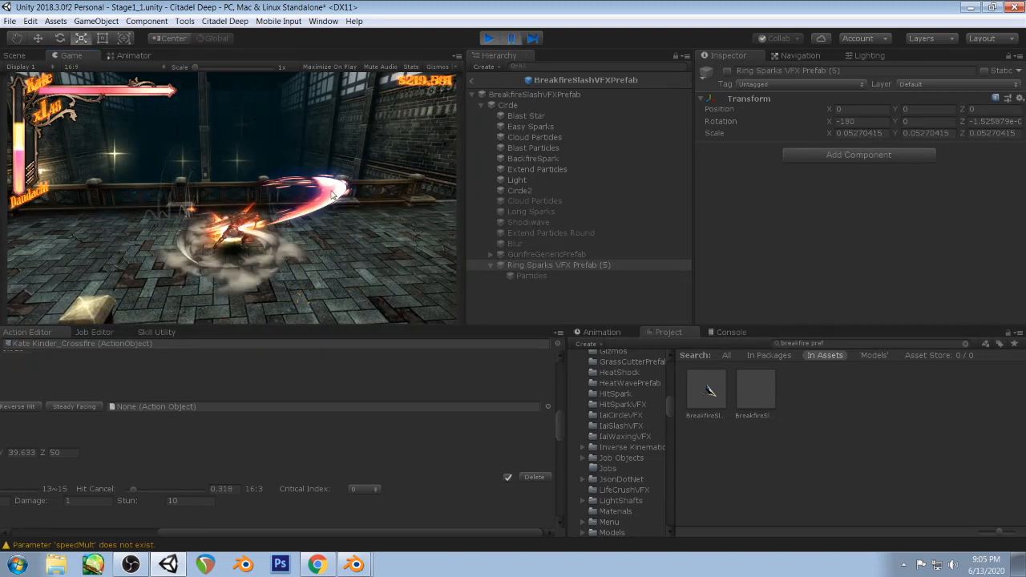
# - Expand Circle2's BreakfireSlashMat2 material and locate its base texture in the project's IaiSlashVFX folder
pyautogui.click(530, 190)
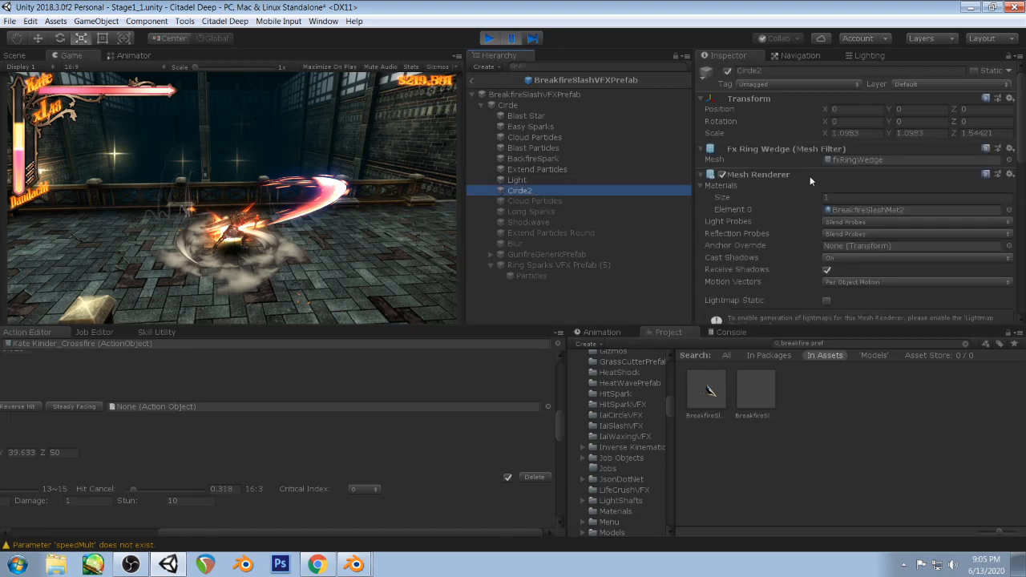
pyautogui.scroll(-10, 810, 176)
pyautogui.scroll(-1, 738, 248)
pyautogui.click(710, 281)
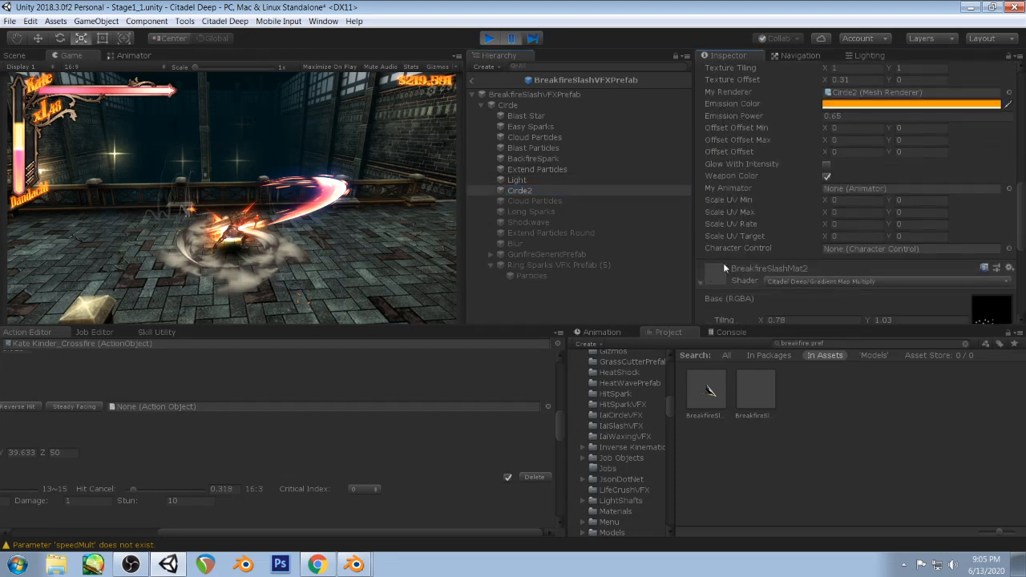
pyautogui.scroll(-3, 762, 233)
pyautogui.click(982, 193)
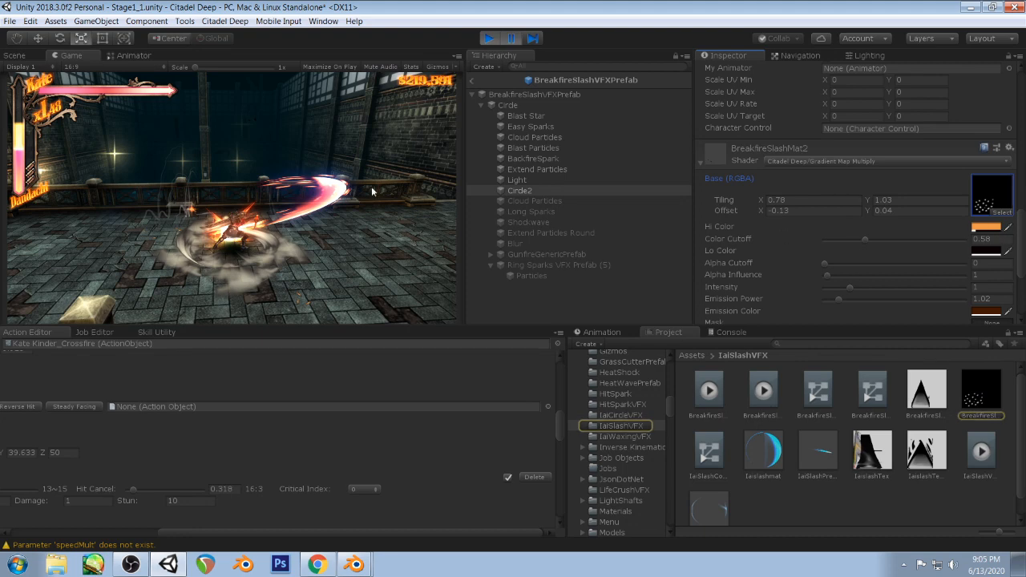
# - Leave prefab editing and select the spawned slash's Circle2 spark mesh in the Scene view
pyautogui.click(21, 57)
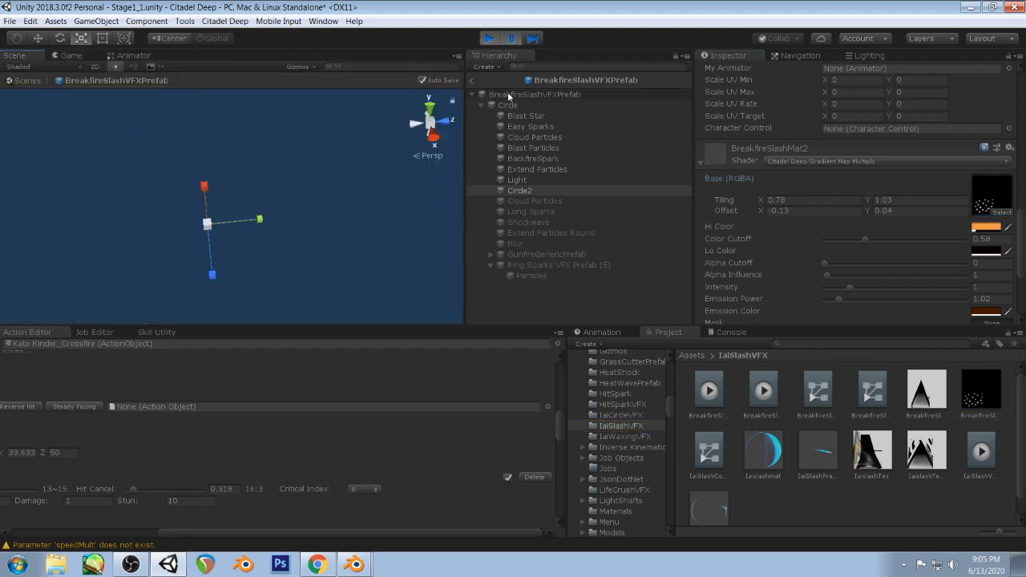
pyautogui.click(472, 80)
pyautogui.click(293, 253)
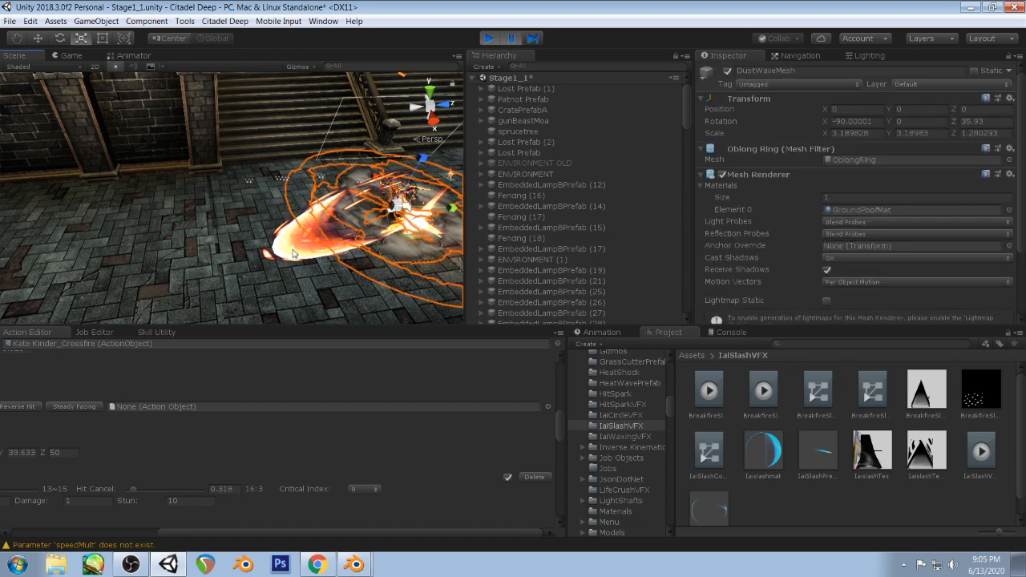
pyautogui.click(285, 254)
pyautogui.moveTo(350, 207); pyautogui.dragTo(286, 187, button='right')
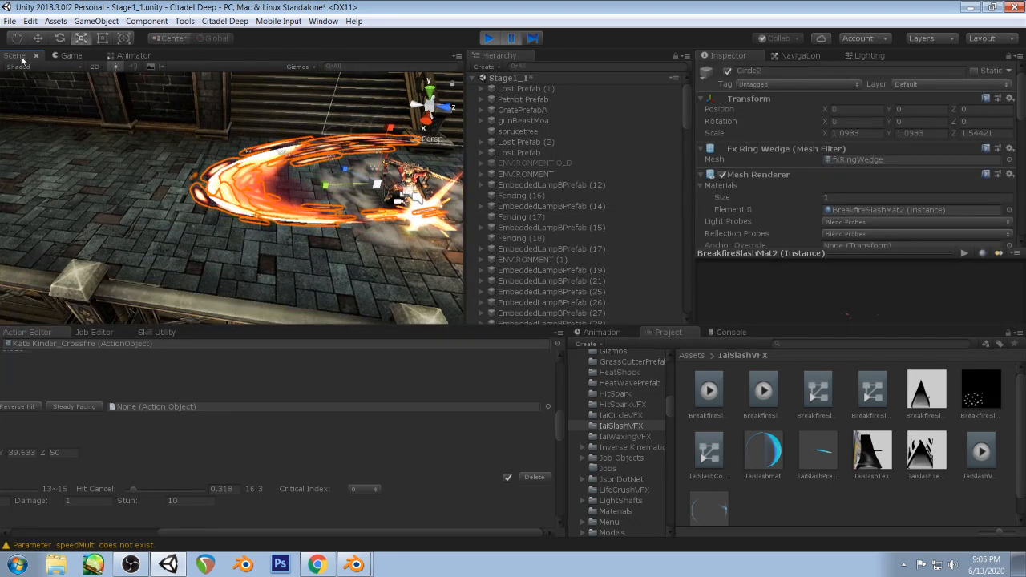
# - Move Circle2 up and away from the character with the Move tool, to about X 2.53, Y 1.303, Z 0.3
pyautogui.press('w')
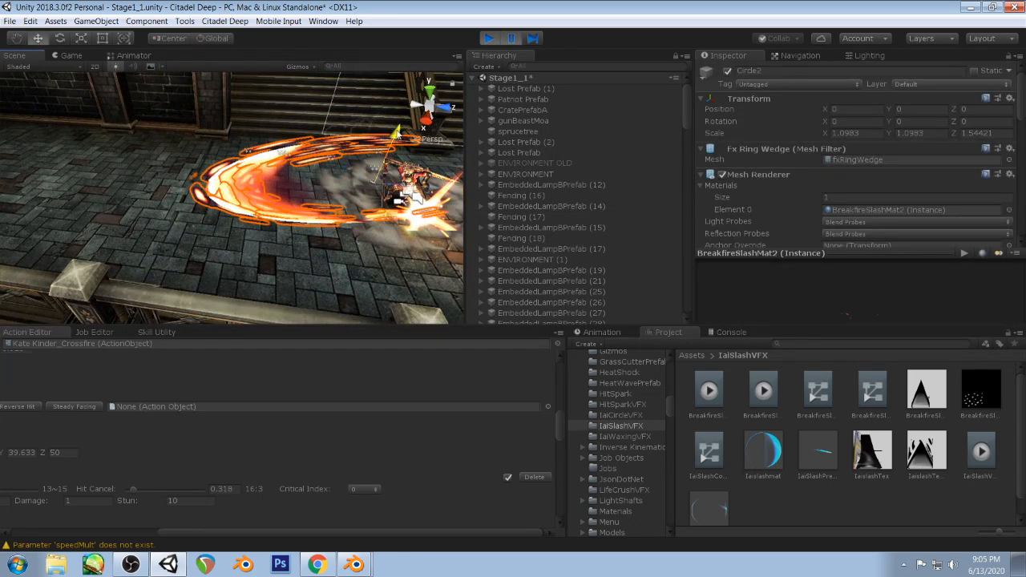
pyautogui.scroll(-5, 340, 154)
pyautogui.moveTo(393, 215); pyautogui.dragTo(239, 167)
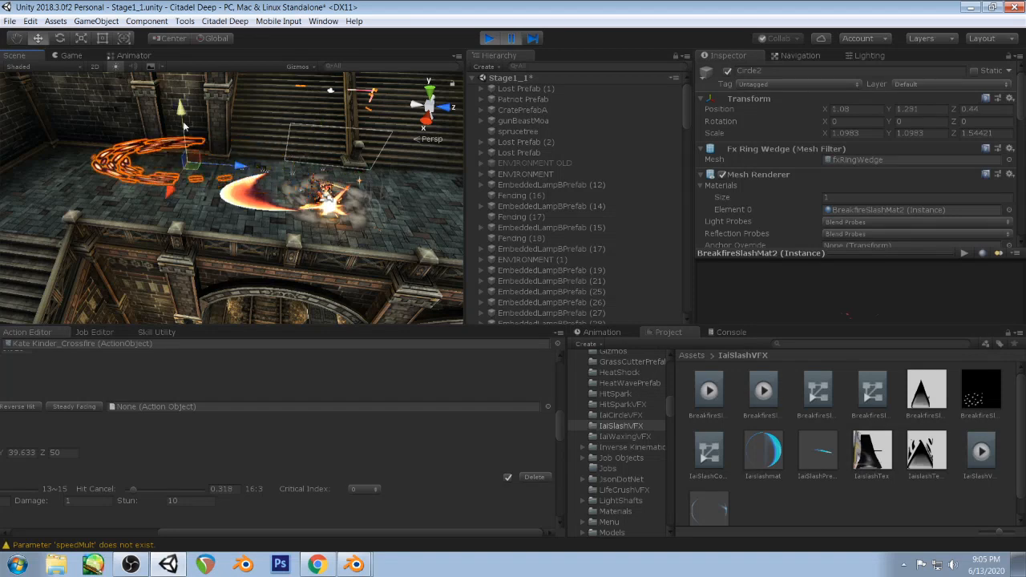
pyautogui.moveTo(183, 117); pyautogui.dragTo(184, 83)
pyautogui.moveTo(123, 172); pyautogui.dragTo(276, 164, button='right')
pyautogui.moveTo(276, 163); pyautogui.dragTo(497, 146, button='middle')
pyautogui.scroll(-15, 559, 189)
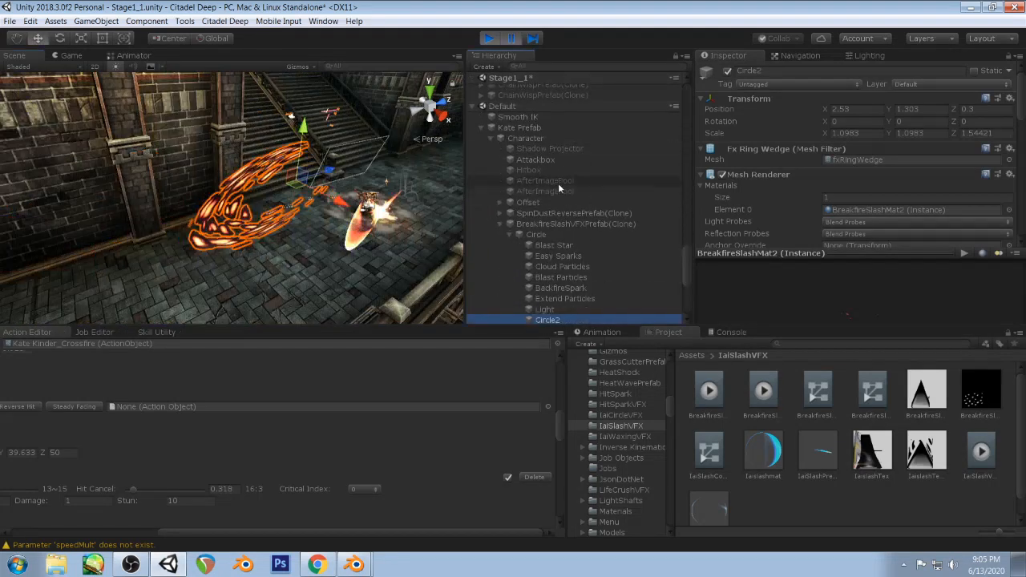
# - Try shifting the X offset of the base texture in Circle2's BreakfireSlashMat2 instance to slide the sparks along the ring mesh
pyautogui.scroll(-15, 789, 208)
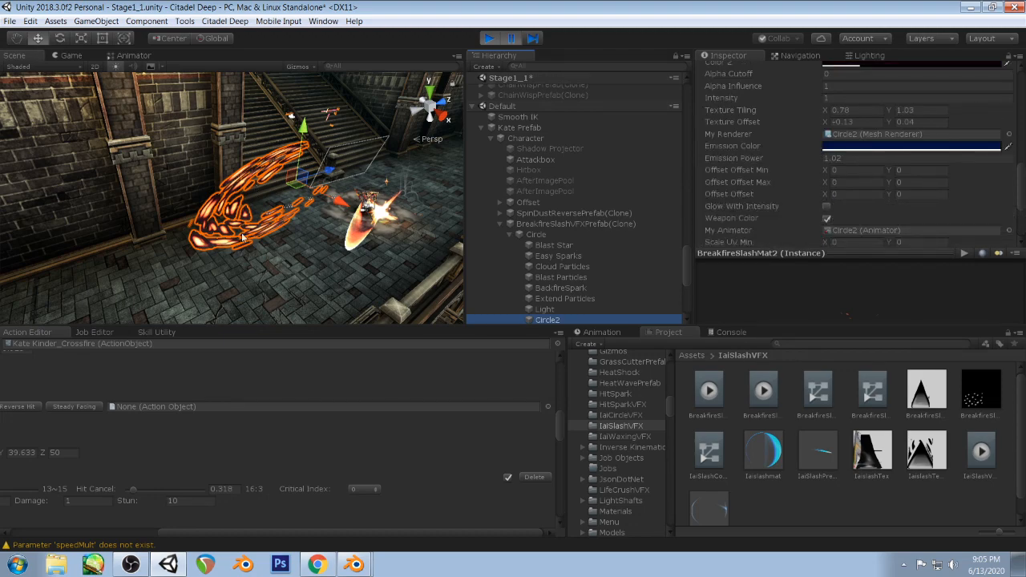
pyautogui.moveTo(259, 194); pyautogui.dragTo(182, 159, button='right')
pyautogui.scroll(-3, 868, 160)
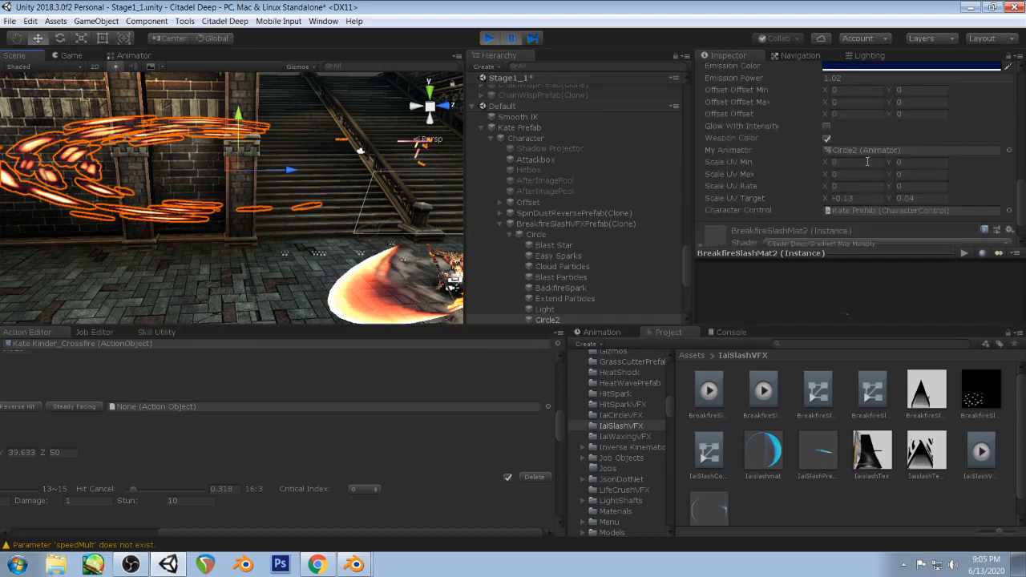
pyautogui.scroll(1, 869, 161)
pyautogui.scroll(-3, 657, 216)
pyautogui.click(705, 244)
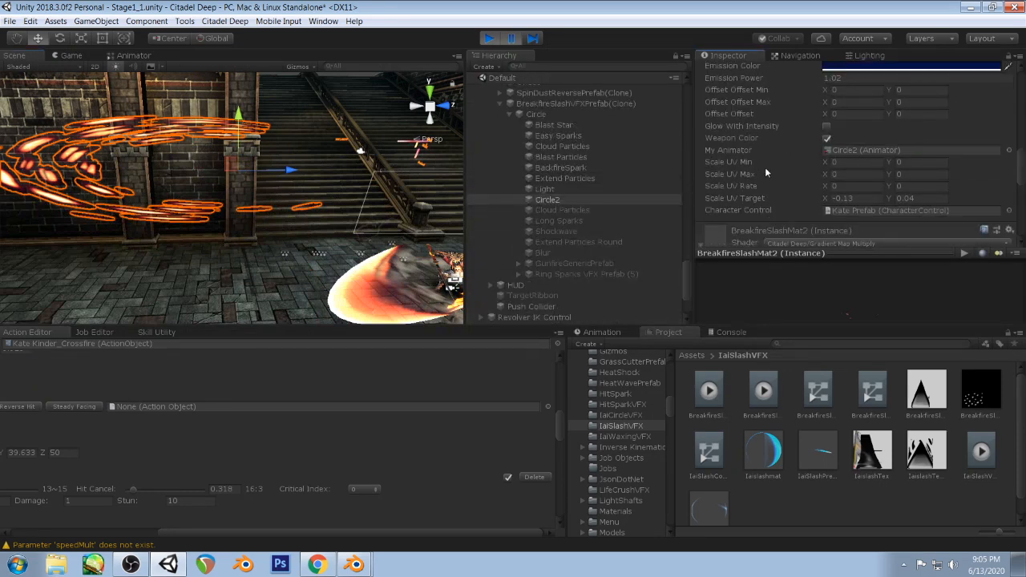
pyautogui.scroll(-4, 766, 173)
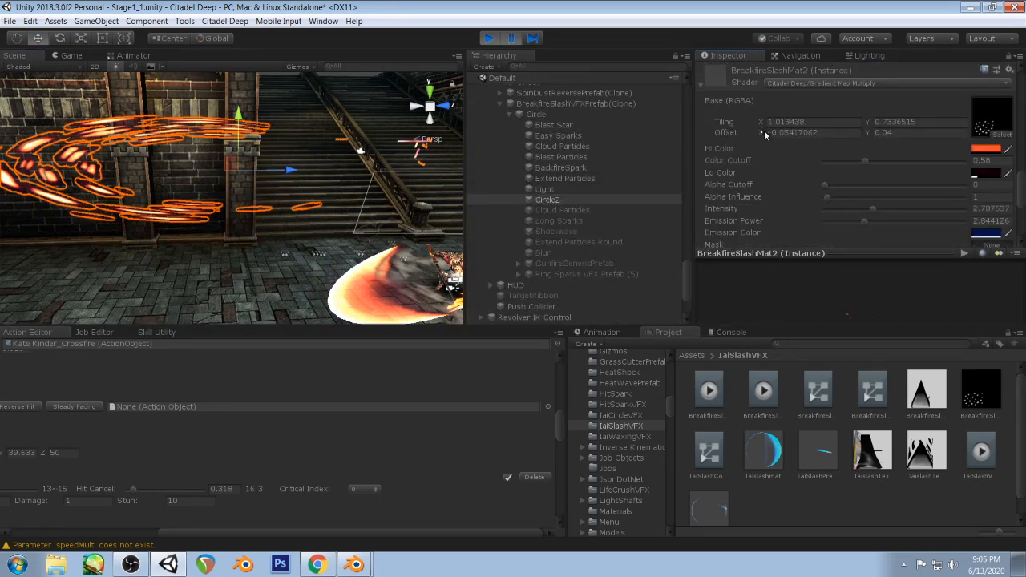
pyautogui.click(765, 135)
pyautogui.scroll(5, 766, 144)
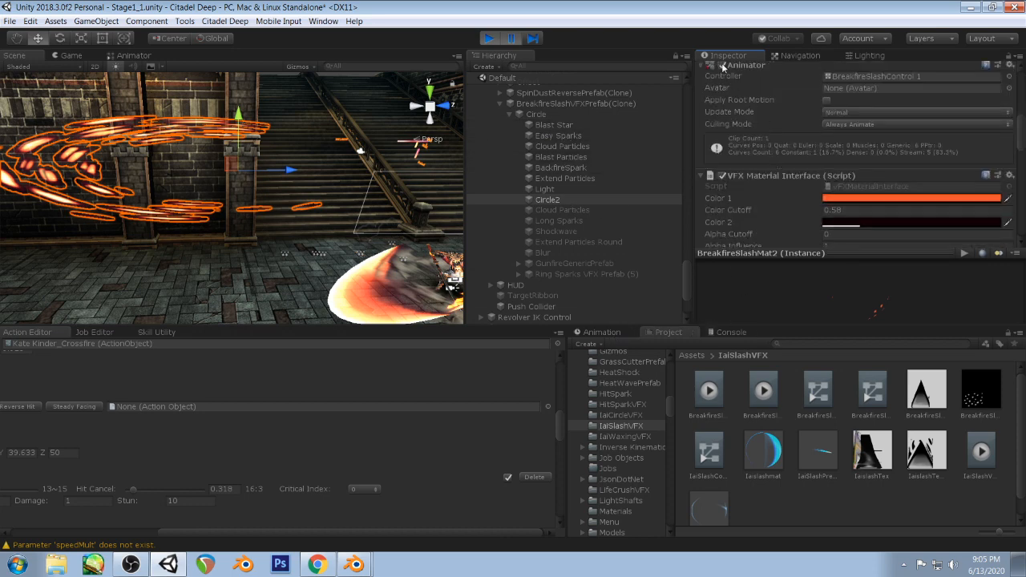
pyautogui.scroll(-5, 810, 192)
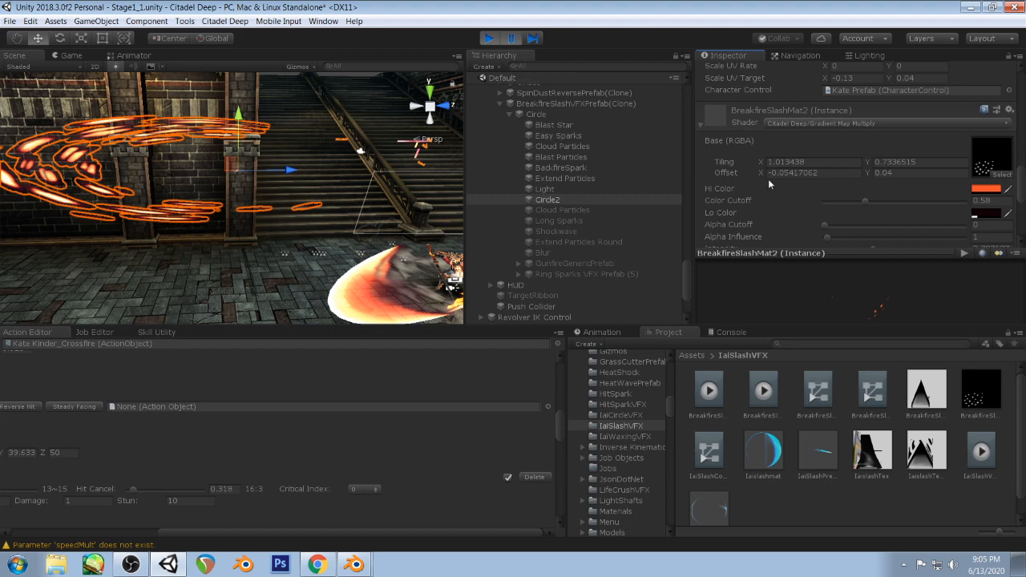
pyautogui.click(767, 174)
# - Replay the Breakfire slash, pause on it, view the newly spawned Circle2 in the Scene view, and resume the game
pyautogui.click(514, 39)
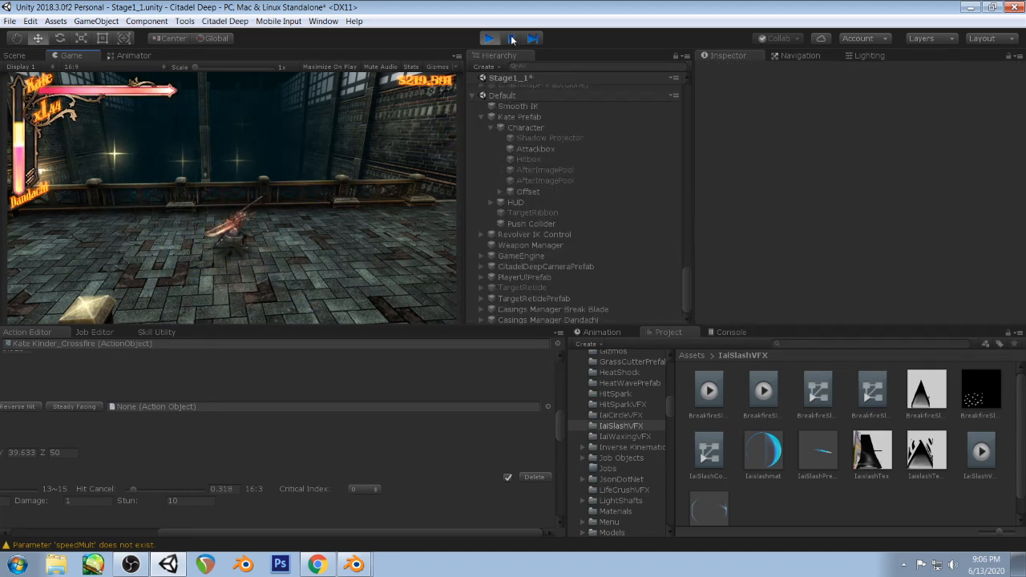
pyautogui.click(513, 39)
pyautogui.moveTo(333, 197); pyautogui.dragTo(365, 222, button='middle')
pyautogui.click(365, 223)
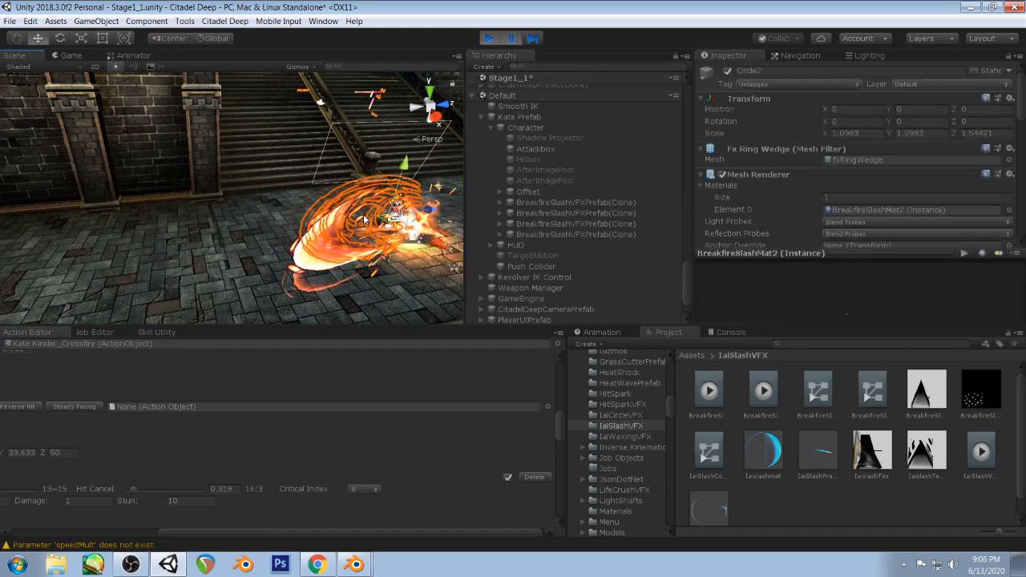
pyautogui.moveTo(354, 187); pyautogui.dragTo(257, 174, button='middle')
pyautogui.click(512, 38)
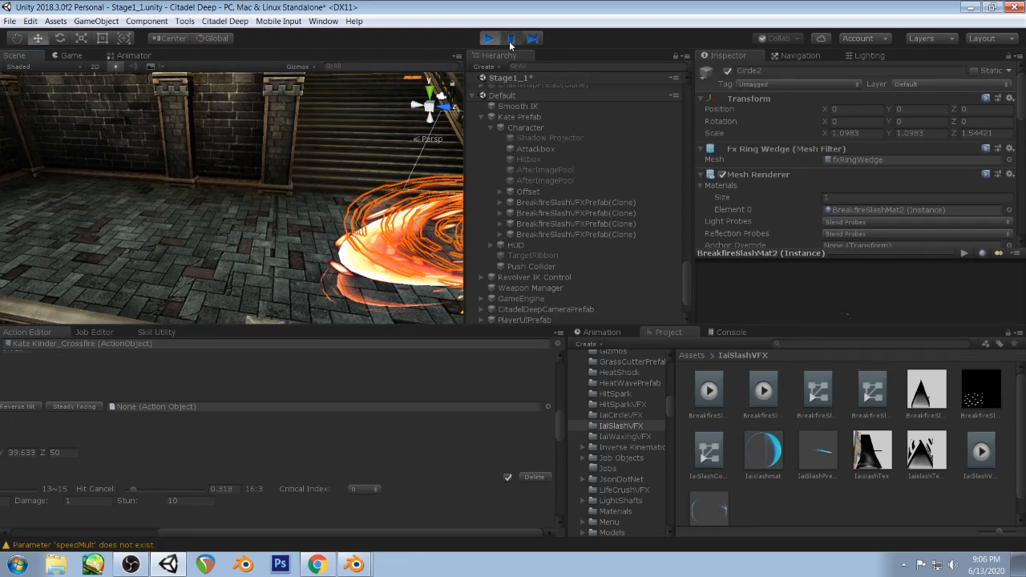
# - Stop the game, search the project assets for "breakf pref" and reopen BreakfireSlashVFXPrefab for editing
pyautogui.click(489, 38)
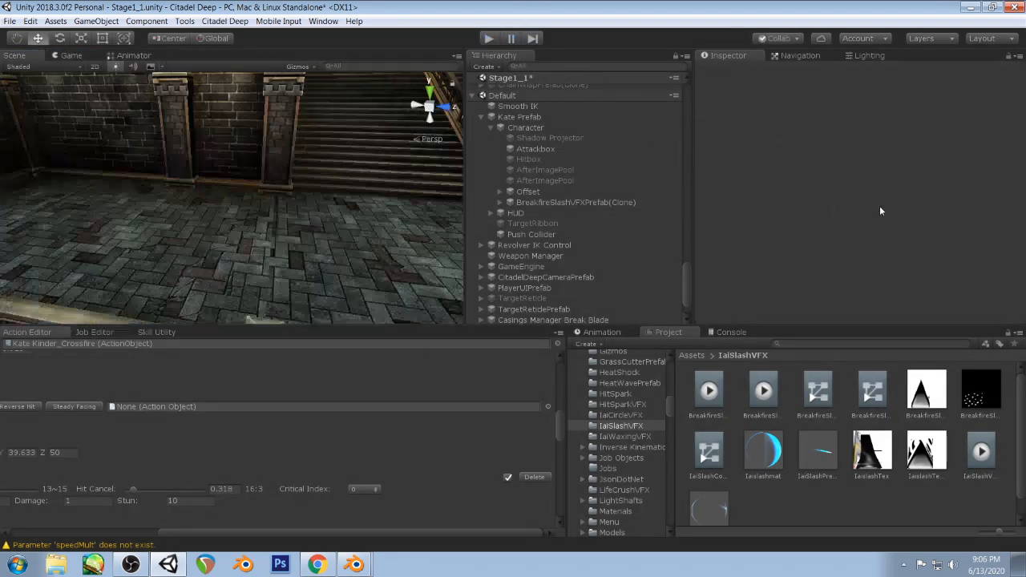
pyautogui.click(831, 343)
pyautogui.write('breakf pref')
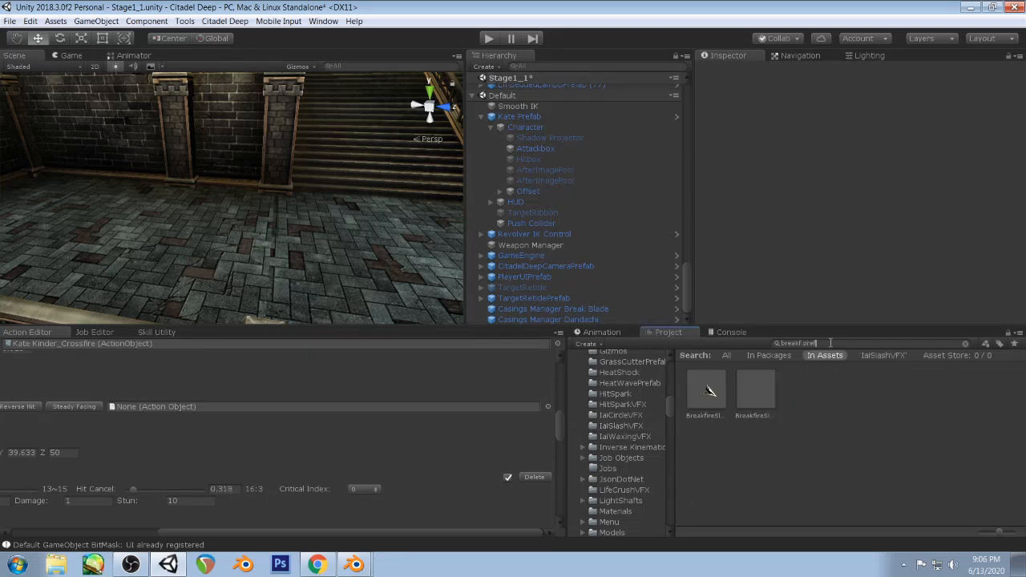
pyautogui.doubleClick(756, 391)
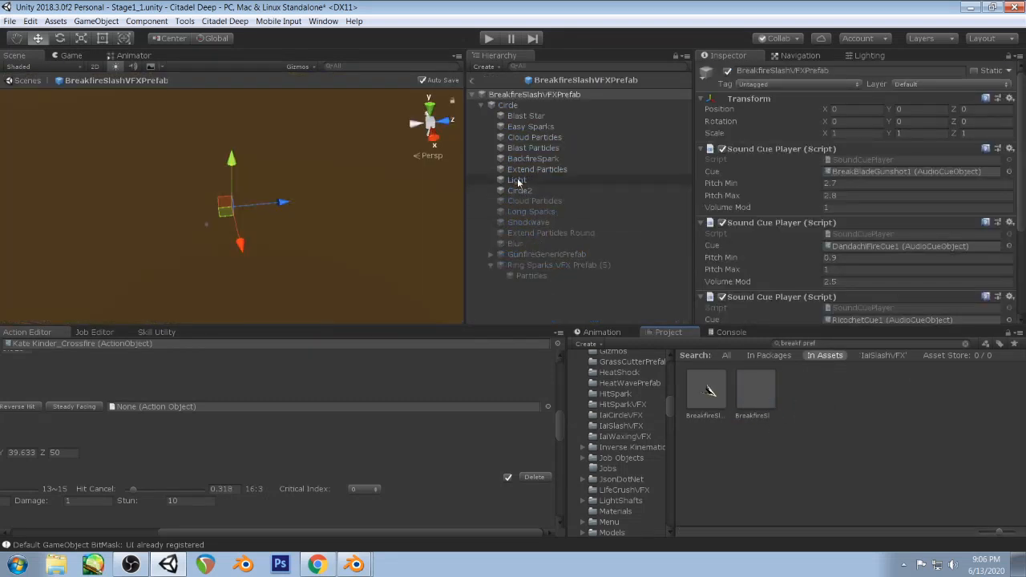
# - Select the Circle2 object and set the base texture X offset of its BreakfireSlashMat2 material to -0.11
pyautogui.click(519, 190)
pyautogui.press('f')
pyautogui.keyDown('alt'); pyautogui.moveTo(311, 207); pyautogui.dragTo(326, 162); pyautogui.keyUp('alt')
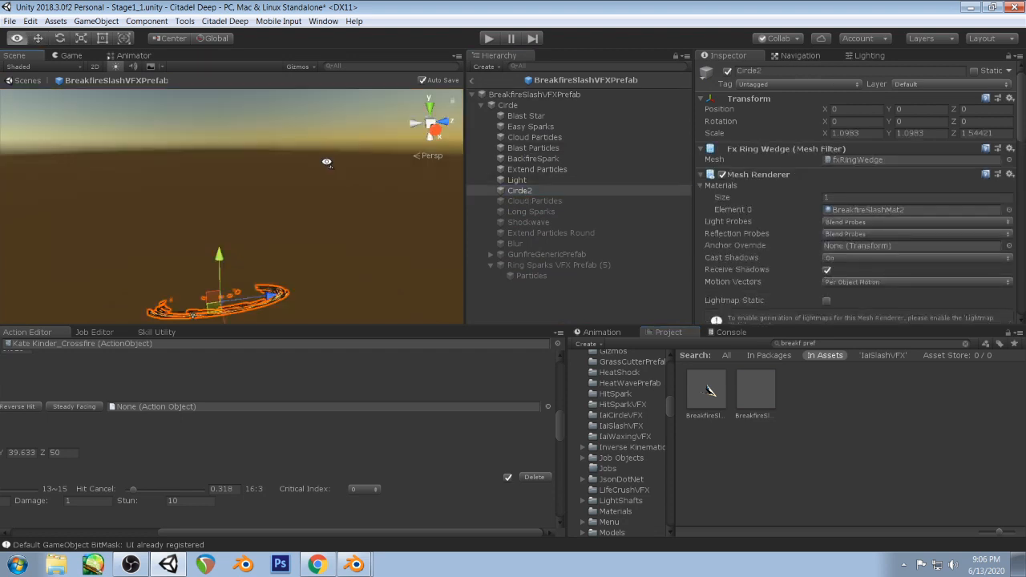
pyautogui.moveTo(326, 162); pyautogui.dragTo(321, 128, button='right')
pyautogui.moveTo(319, 158); pyautogui.dragTo(367, 107, button='middle')
pyautogui.scroll(3, 318, 189)
pyautogui.moveTo(332, 194); pyautogui.dragTo(329, 177, button='right')
pyautogui.moveTo(362, 189); pyautogui.dragTo(355, 143, button='middle')
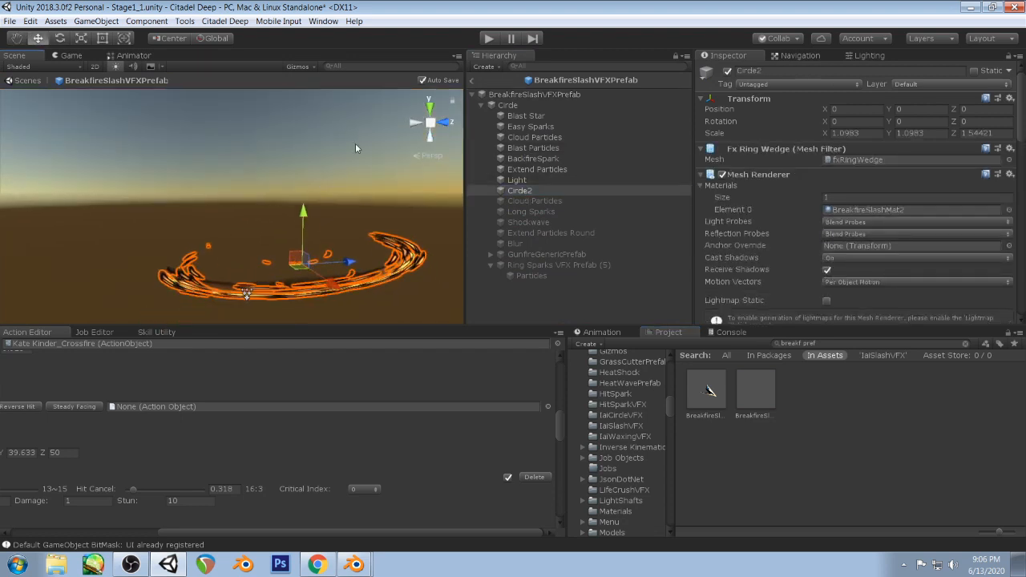
pyautogui.scroll(-15, 862, 165)
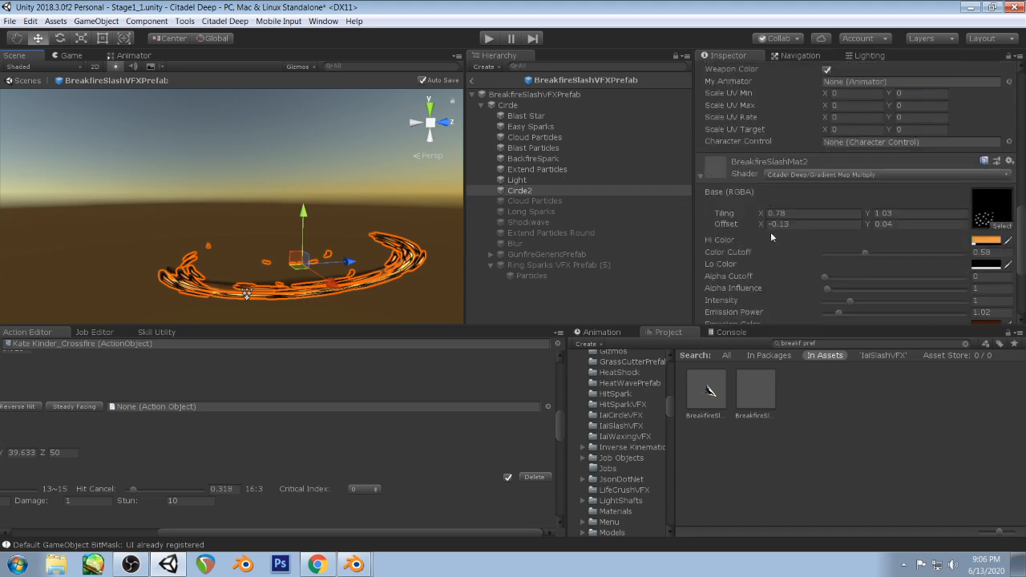
pyautogui.scroll(3, 775, 208)
pyautogui.moveTo(758, 172); pyautogui.dragTo(763, 178)
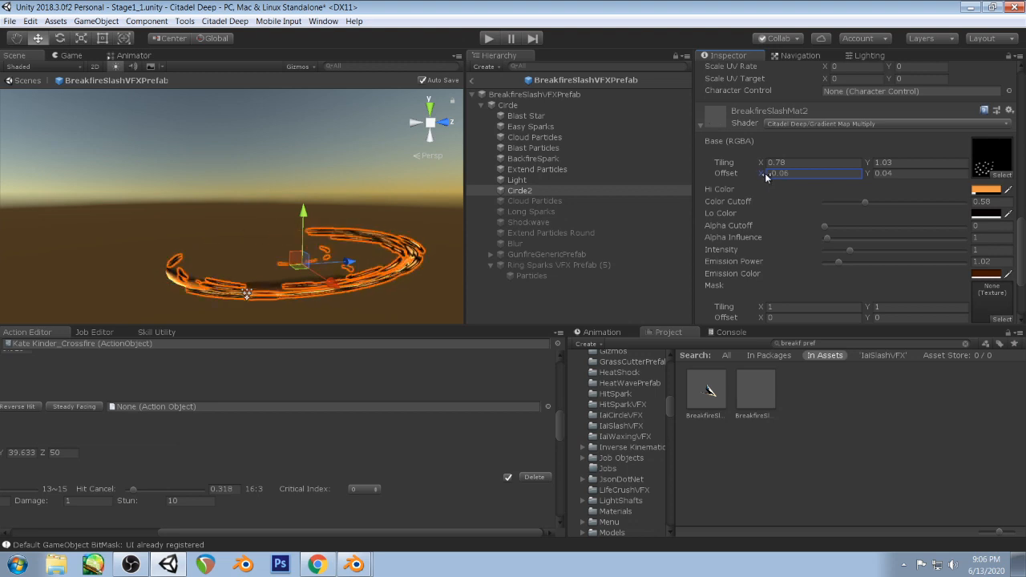
pyautogui.moveTo(764, 178); pyautogui.dragTo(764, 179)
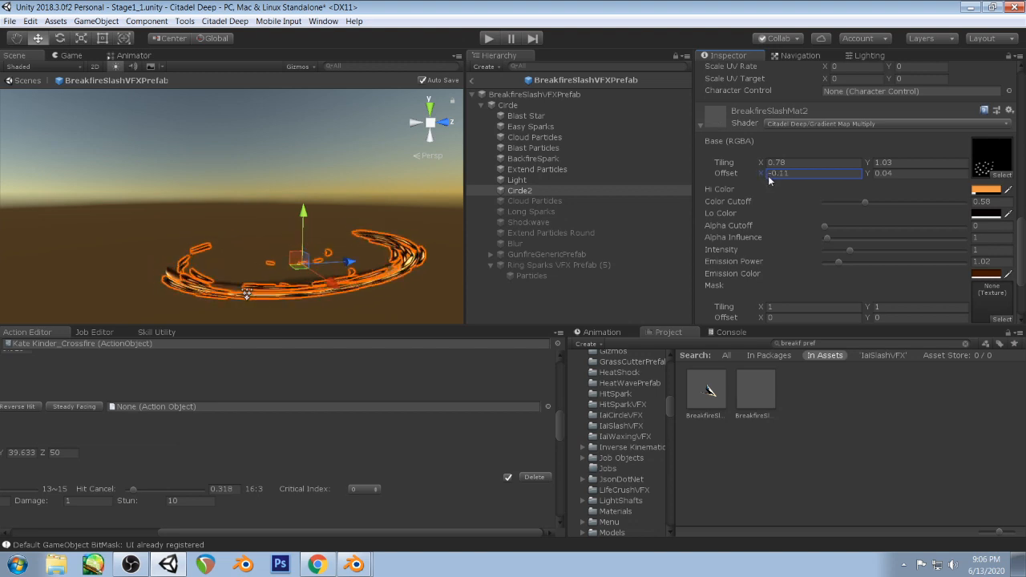
# - Deactivate the Circle2 object and inspect the main slash arc on its own from the opposite side
pyautogui.scroll(15, 818, 120)
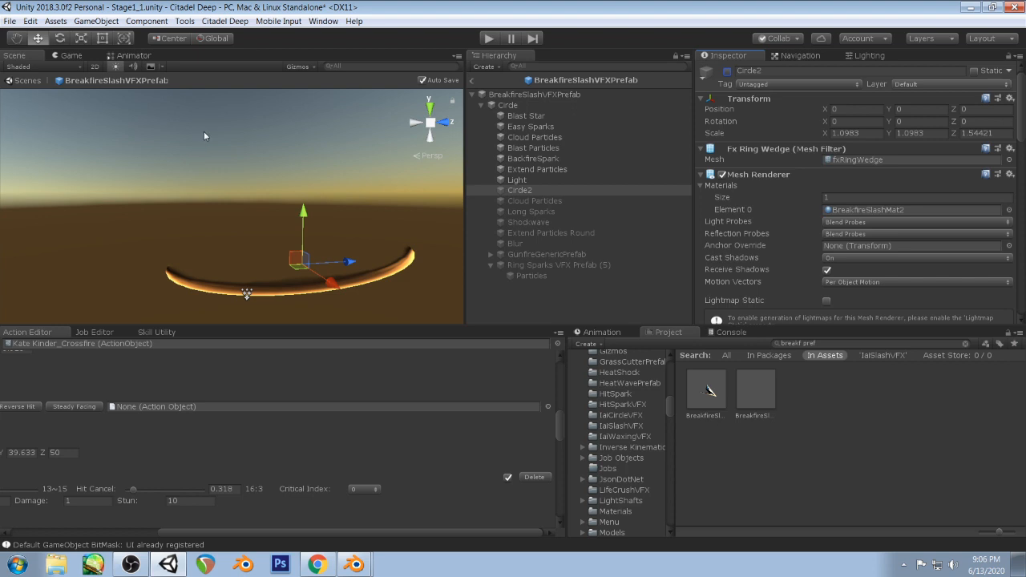
pyautogui.keyDown('alt'); pyautogui.moveTo(200, 169); pyautogui.dragTo(262, 238); pyautogui.keyUp('alt')
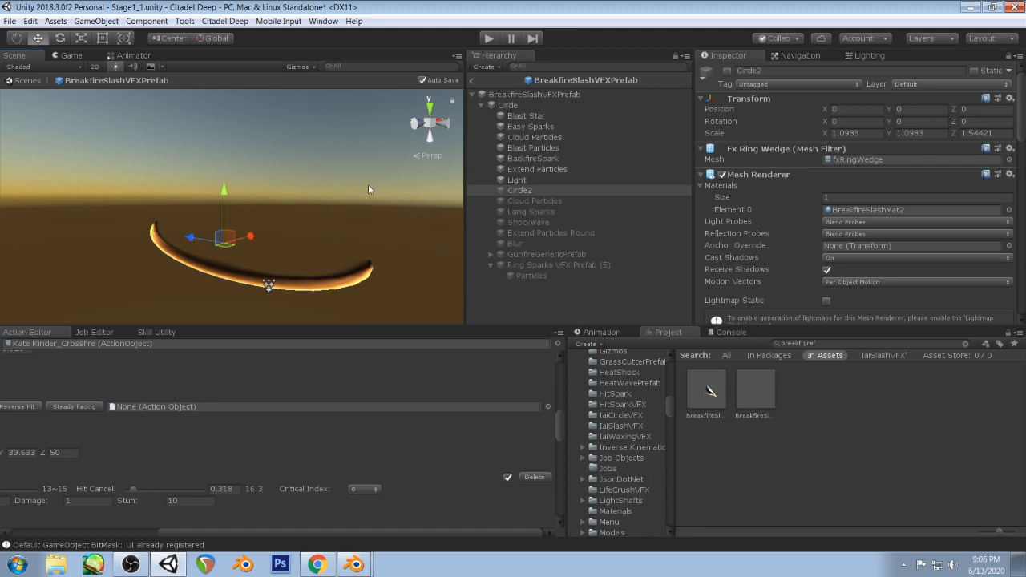
pyautogui.keyDown('alt'); pyautogui.moveTo(368, 189); pyautogui.dragTo(312, 198); pyautogui.keyUp('alt')
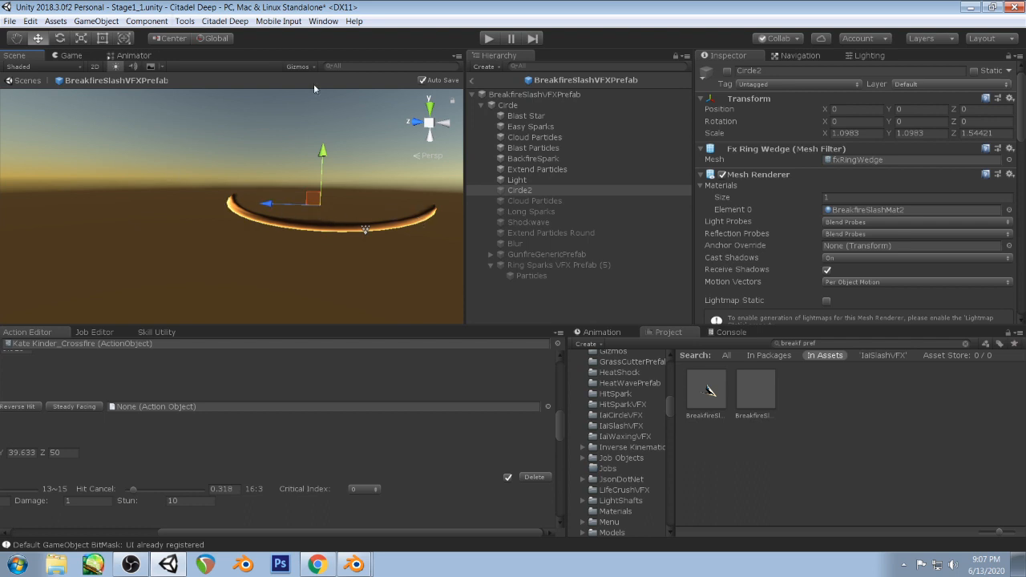
pyautogui.scroll(-3, 326, 256)
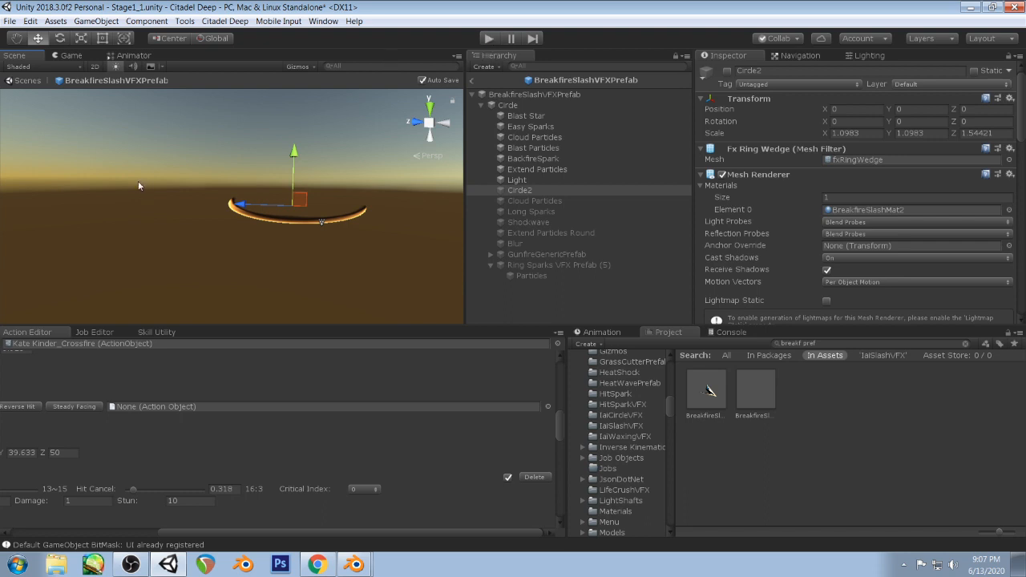
# - Switch to OBS to read the stream chat, and return to Unity by way of the Blender window
pyautogui.click(169, 564)
pyautogui.click(131, 564)
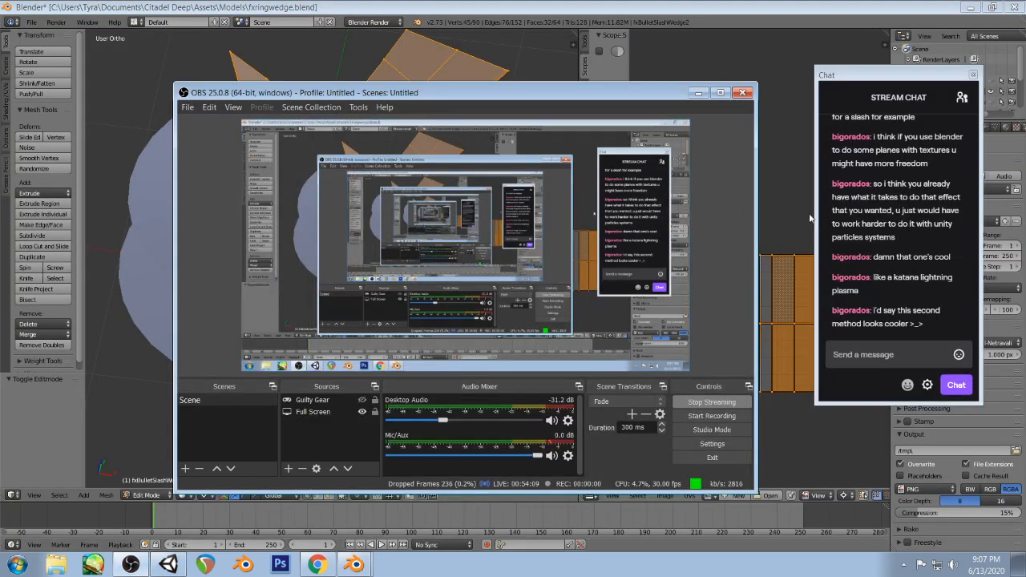
pyautogui.click(217, 496)
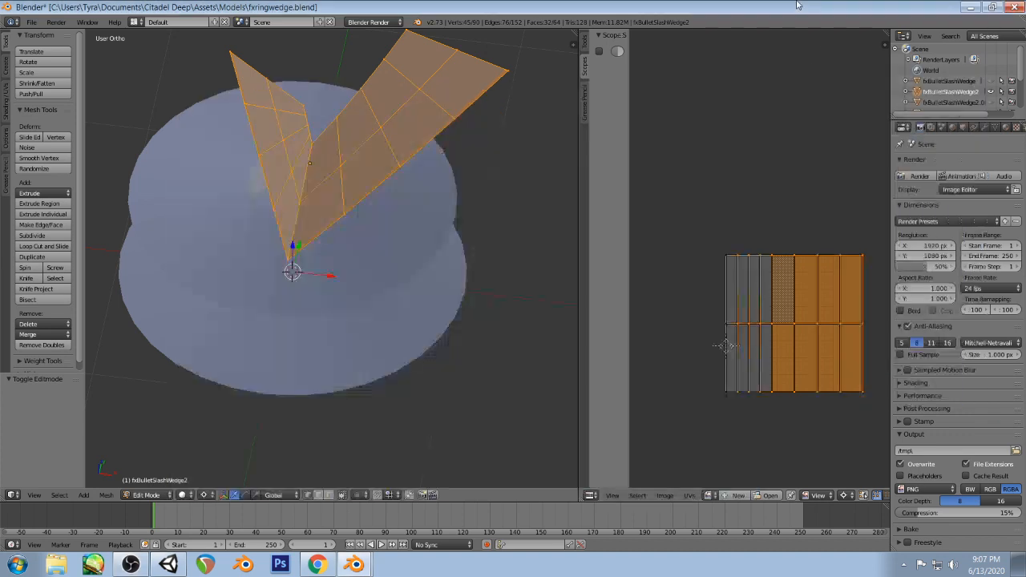
pyautogui.click(168, 565)
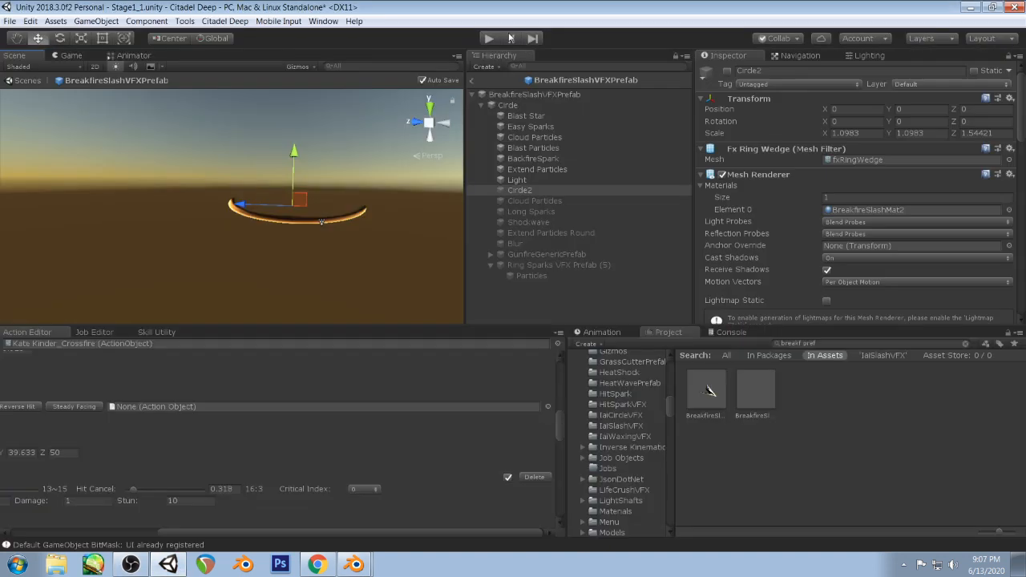
# - Run the game and activate Ring Sparks VFX Prefab (5) inside the BreakfireSlashVFXPrefab
pyautogui.click(487, 38)
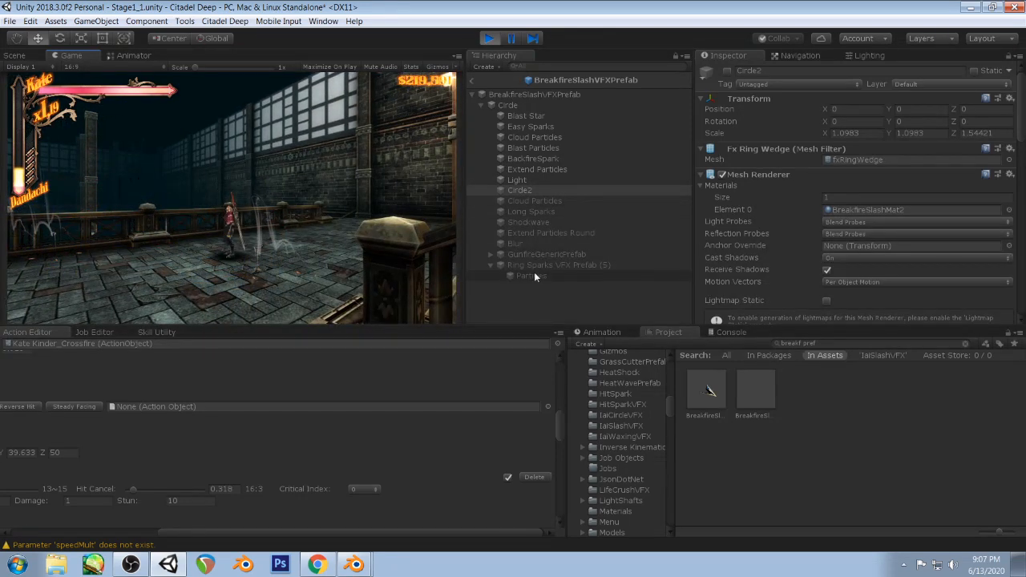
pyautogui.click(541, 266)
pyautogui.click(727, 70)
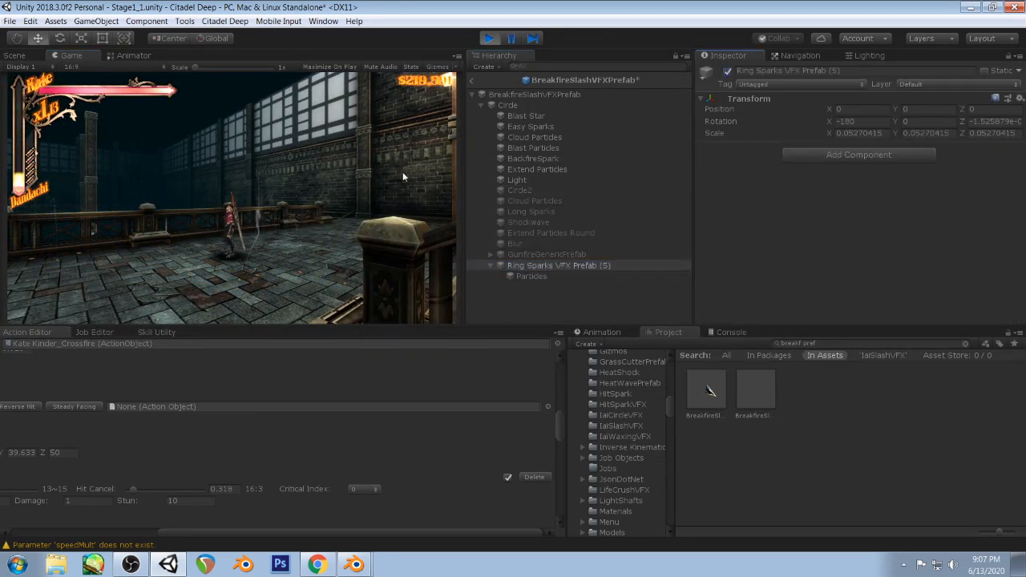
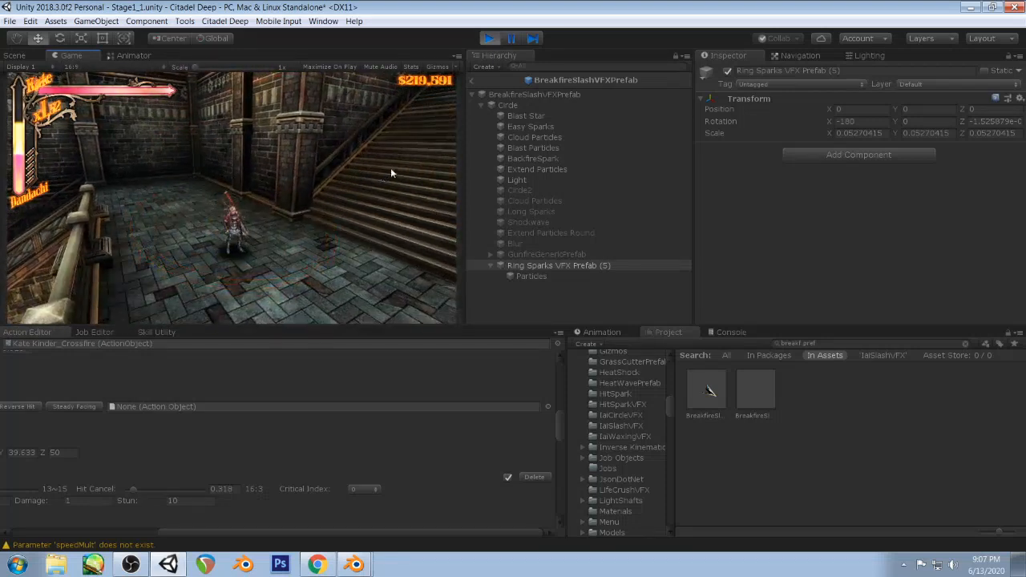
# - Leave the current prefab, search the project assets for "gen slas pref" and open GenericSlashPrefabA
pyautogui.click(475, 79)
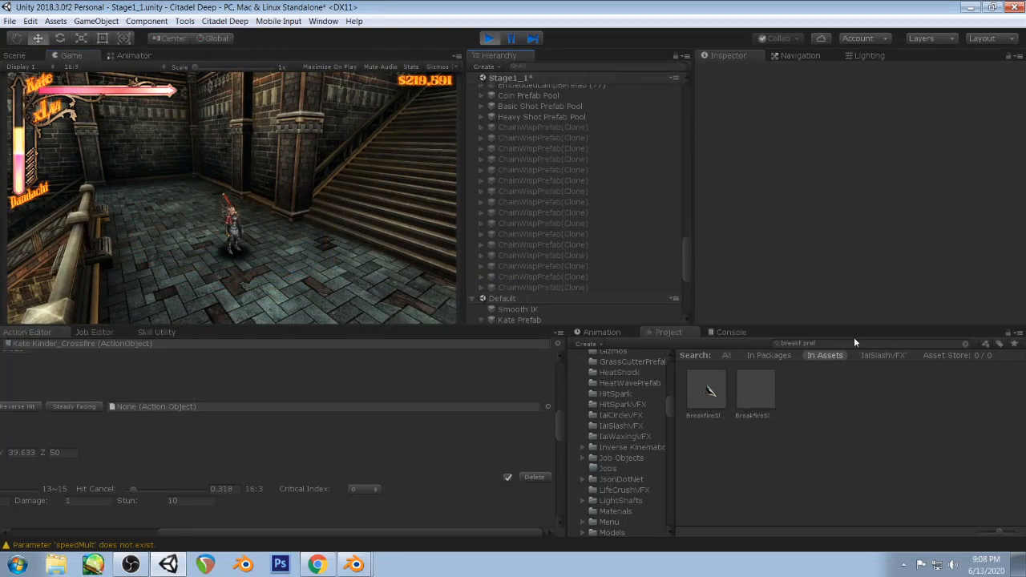
pyautogui.click(854, 343)
pyautogui.write('gen slas pref')
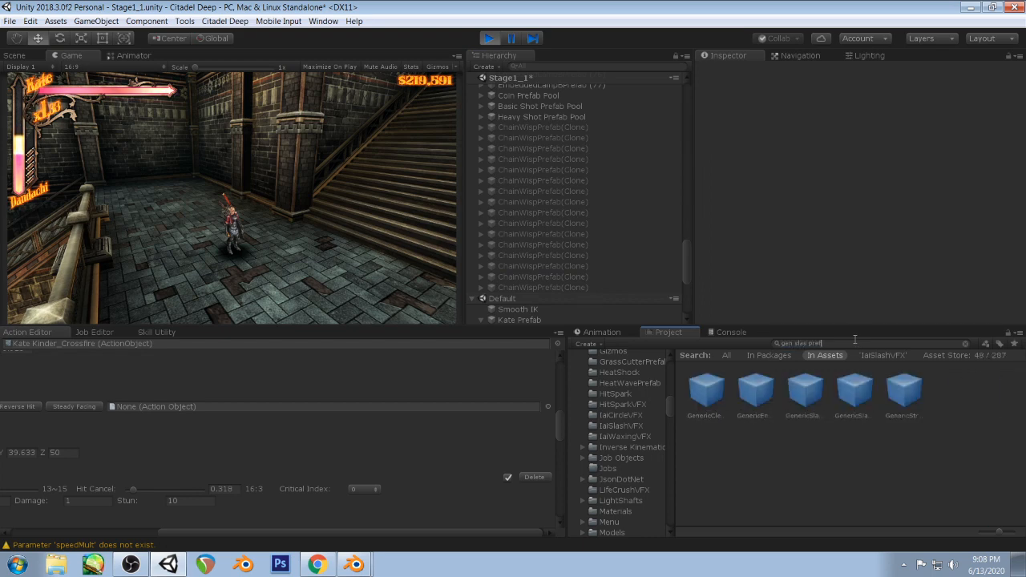
pyautogui.doubleClick(857, 391)
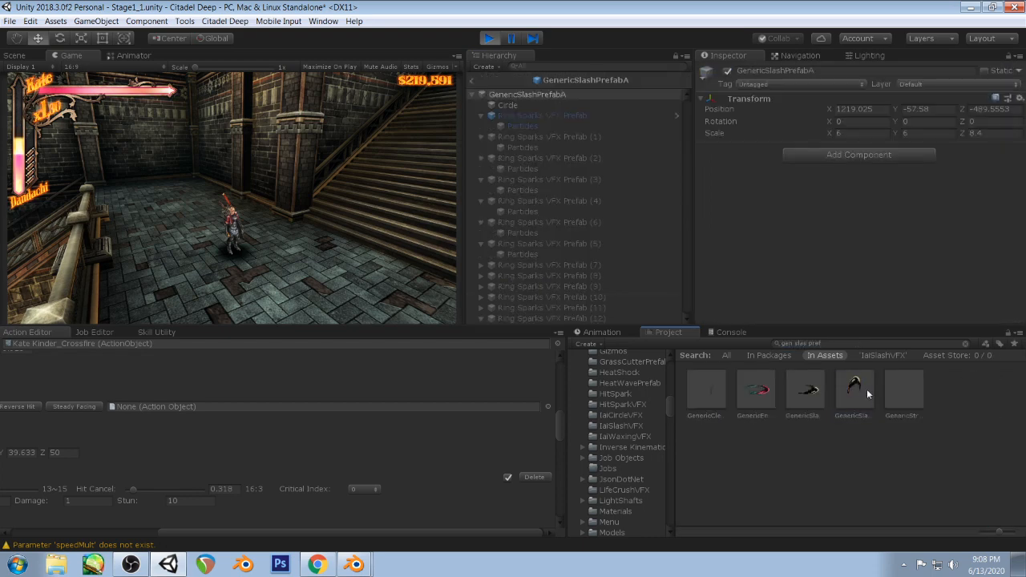
# - Examine the Trails module settings of the particle system under Tutorial Ring Sparks (5)
pyautogui.scroll(-10, 595, 198)
pyautogui.click(531, 319)
pyautogui.scroll(-10, 799, 154)
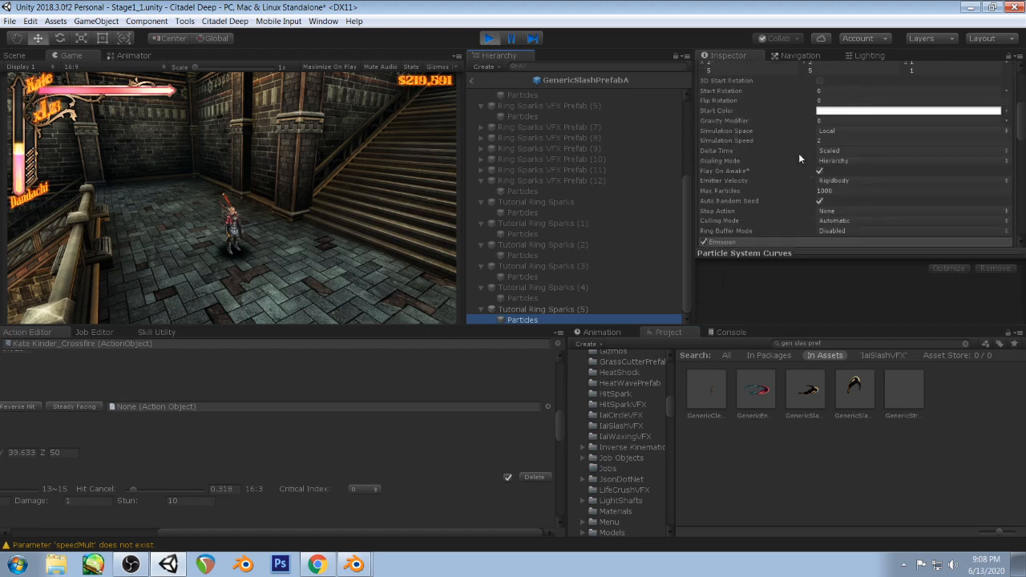
pyautogui.click(725, 164)
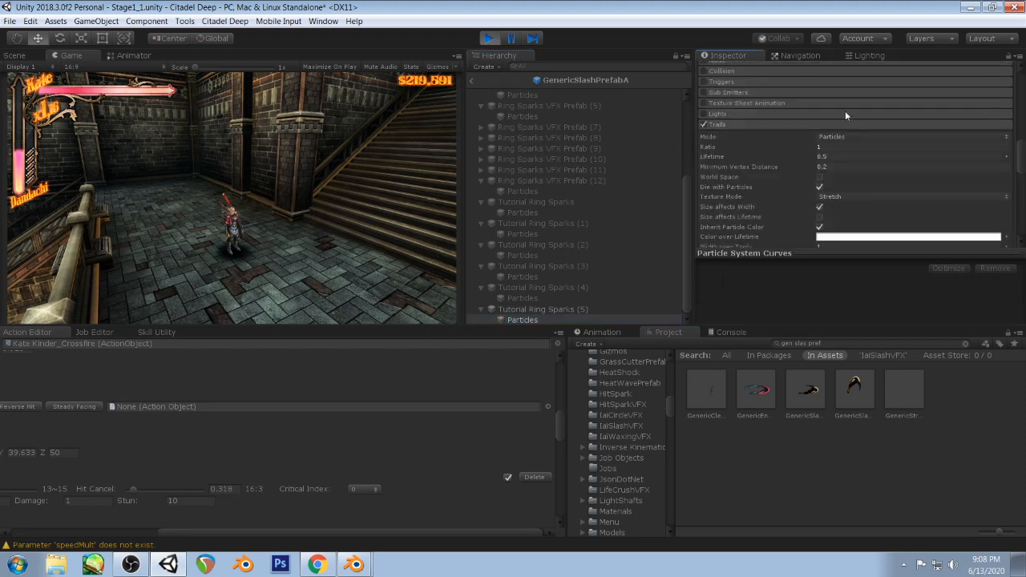
pyautogui.scroll(-5, 845, 111)
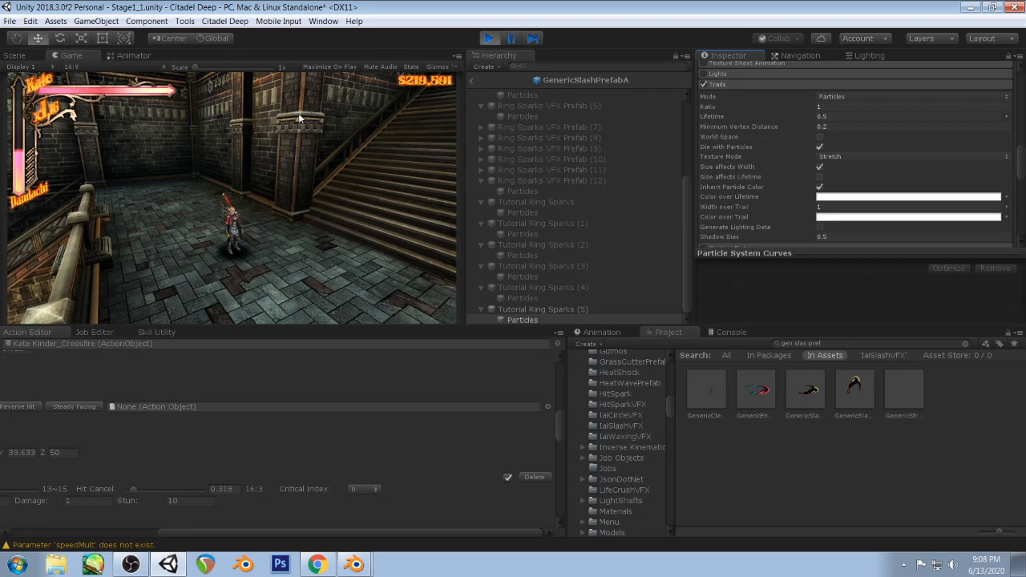
# - Pause the game during the slash attack and advance it frame by frame until the full fiery arc is drawn
pyautogui.click(508, 36)
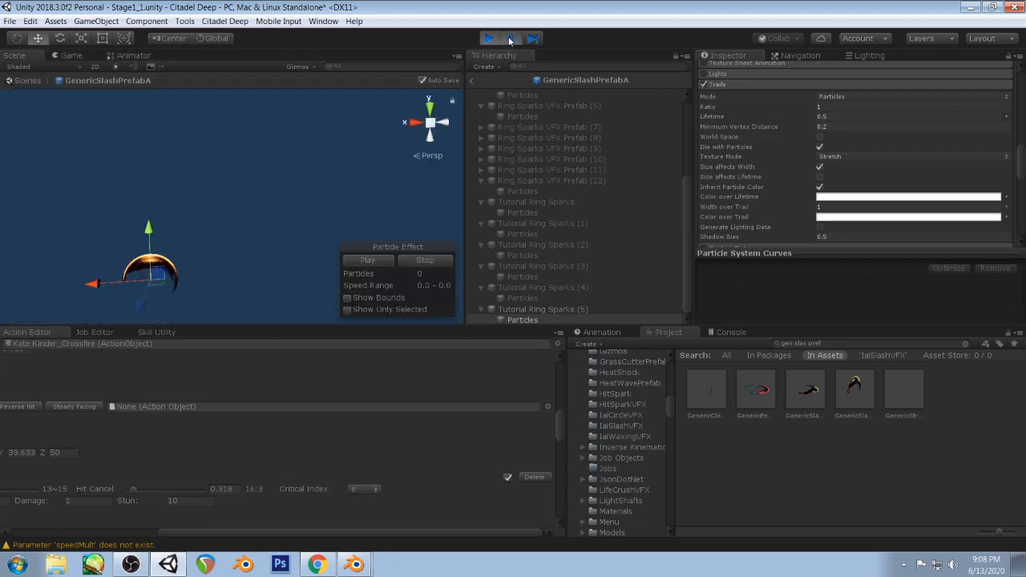
pyautogui.click(510, 36)
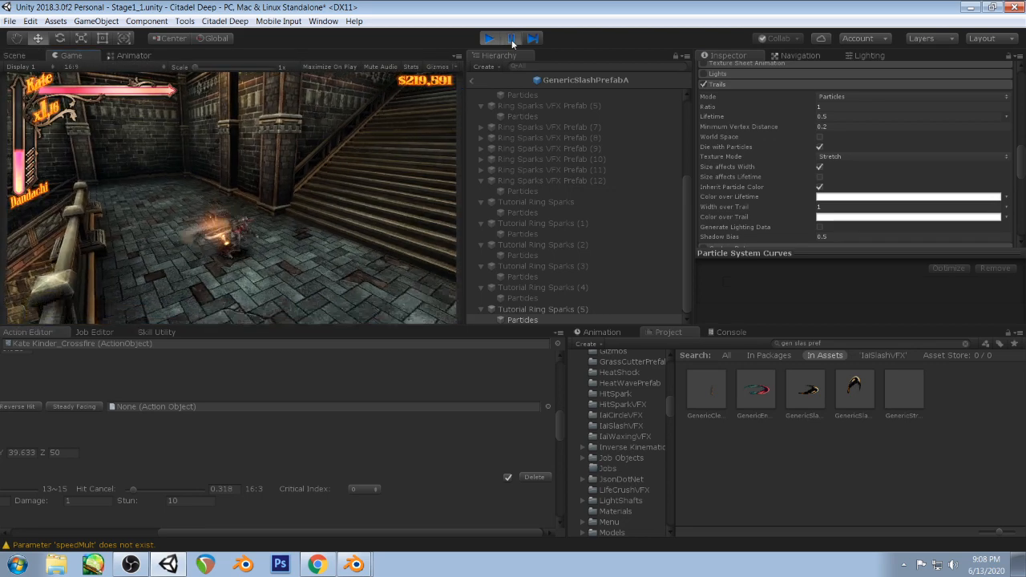
pyautogui.click(511, 37)
pyautogui.click(70, 56)
pyautogui.click(536, 38)
pyautogui.click(535, 38)
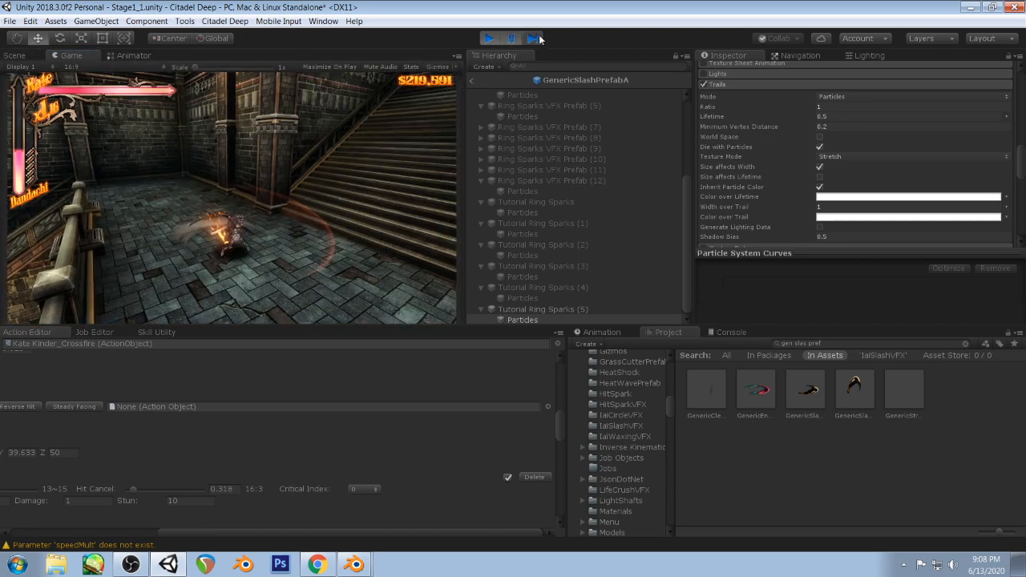
pyautogui.click(536, 38)
pyautogui.click(536, 38)
pyautogui.click(536, 38)
pyautogui.click(536, 37)
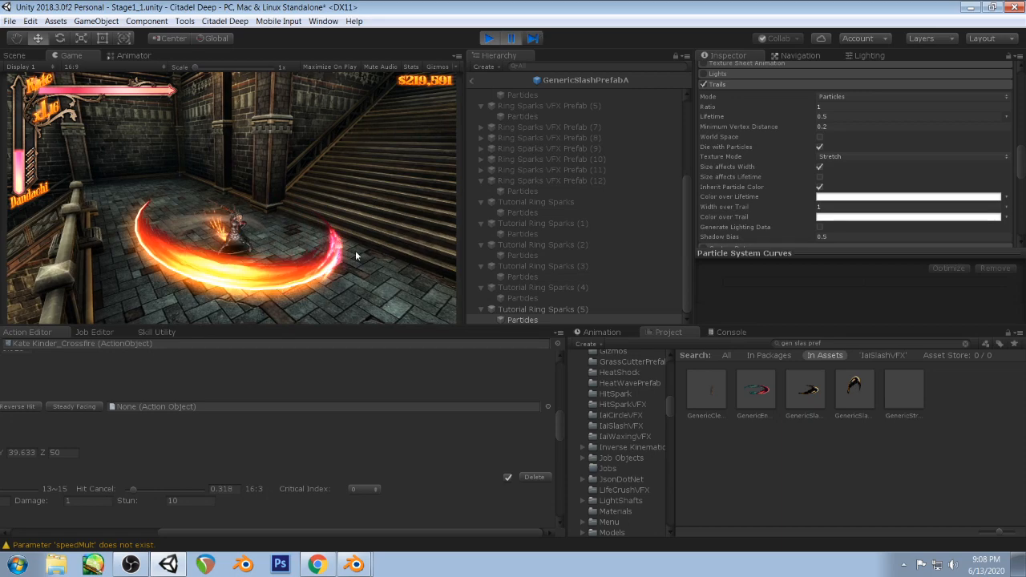
# - Leave the GenericSlashPrefabA prefab and examine the frozen slash around the character from several angles in the Scene view
pyautogui.click(15, 56)
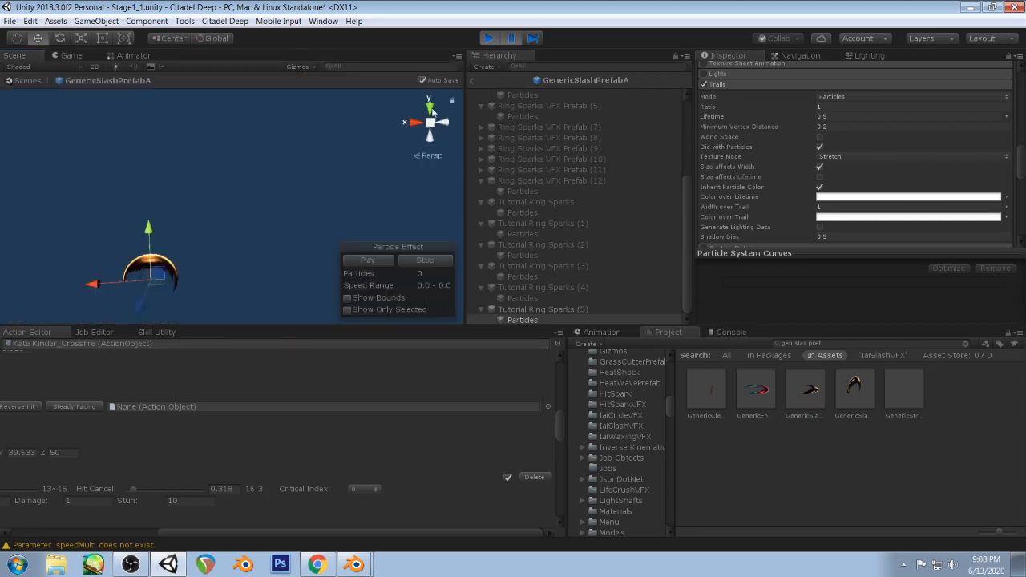
pyautogui.click(472, 79)
pyautogui.moveTo(337, 209); pyautogui.dragTo(245, 174, button='middle')
pyautogui.moveTo(417, 249); pyautogui.dragTo(293, 190, button='middle')
pyautogui.moveTo(223, 191); pyautogui.dragTo(353, 200, button='right')
pyautogui.moveTo(264, 201); pyautogui.dragTo(409, 192, button='middle')
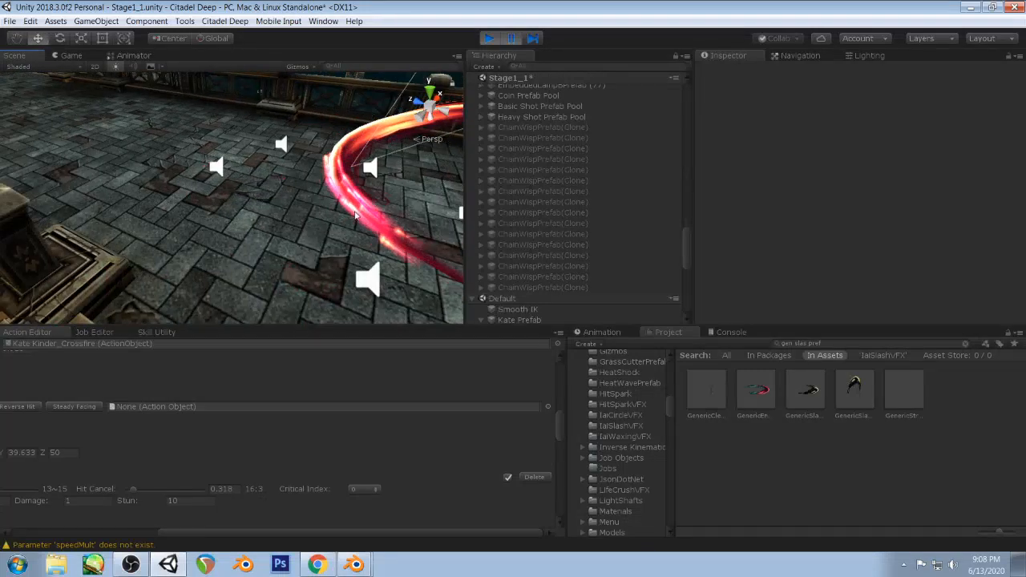
pyautogui.moveTo(355, 214); pyautogui.dragTo(449, 215, button='right')
pyautogui.moveTo(267, 214); pyautogui.dragTo(352, 214, button='right')
pyautogui.moveTo(273, 210); pyautogui.dragTo(356, 218, button='middle')
pyautogui.moveTo(269, 200); pyautogui.dragTo(314, 192, button='right')
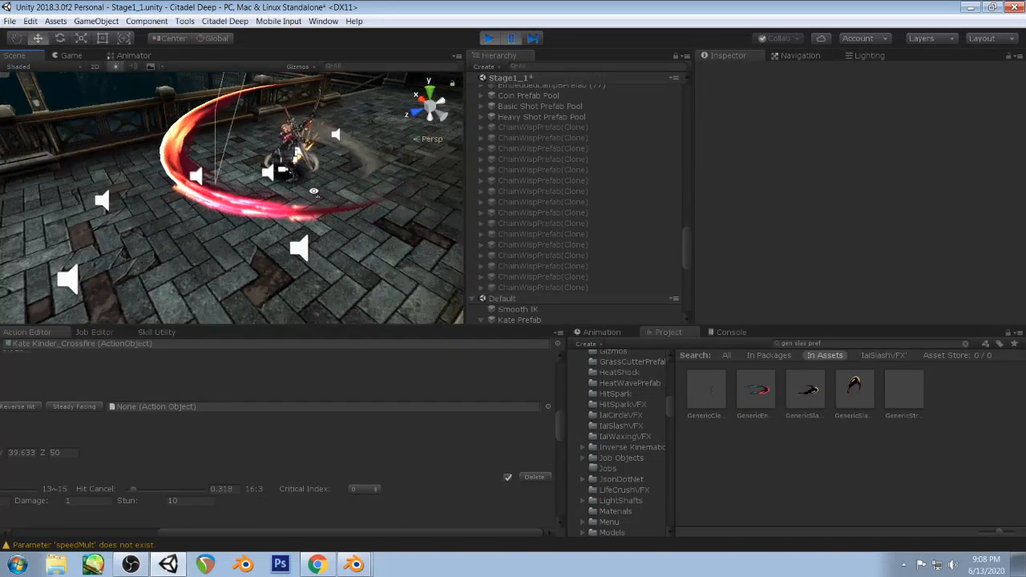
pyautogui.moveTo(262, 218); pyautogui.dragTo(361, 210, button='right')
pyautogui.moveTo(211, 200); pyautogui.dragTo(294, 194, button='middle')
pyautogui.scroll(-3, 294, 194)
pyautogui.moveTo(293, 194); pyautogui.dragTo(377, 178, button='right')
pyautogui.moveTo(337, 178); pyautogui.dragTo(368, 178, button='middle')
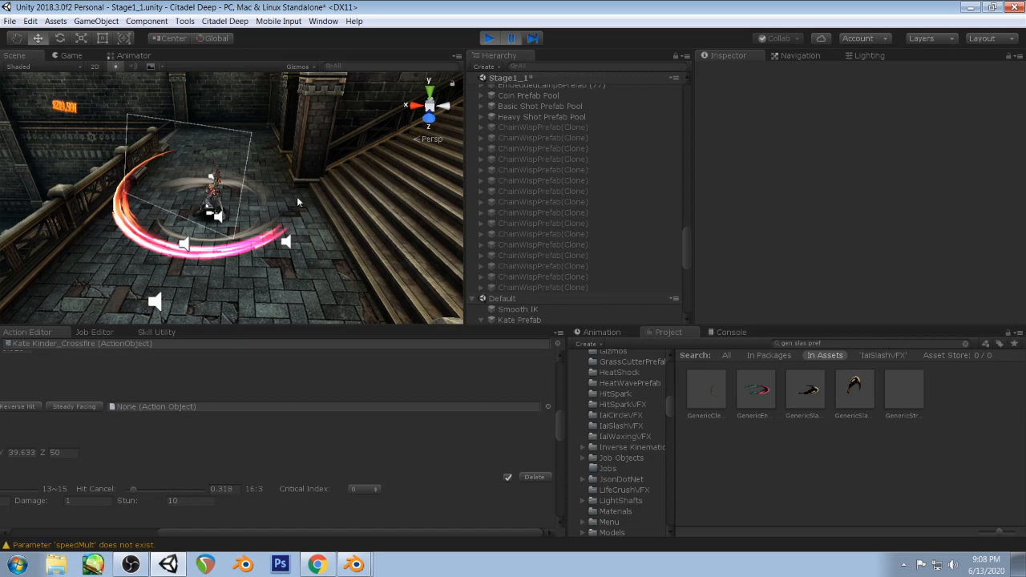
pyautogui.moveTo(199, 204); pyautogui.dragTo(314, 192, button='right')
pyautogui.moveTo(313, 192)
pyautogui.keyDown('alt'); pyautogui.mouseDown()
pyautogui.moveTo(287, 186)
pyautogui.moveTo(304, 189)
pyautogui.mouseUp(); pyautogui.keyUp('alt')
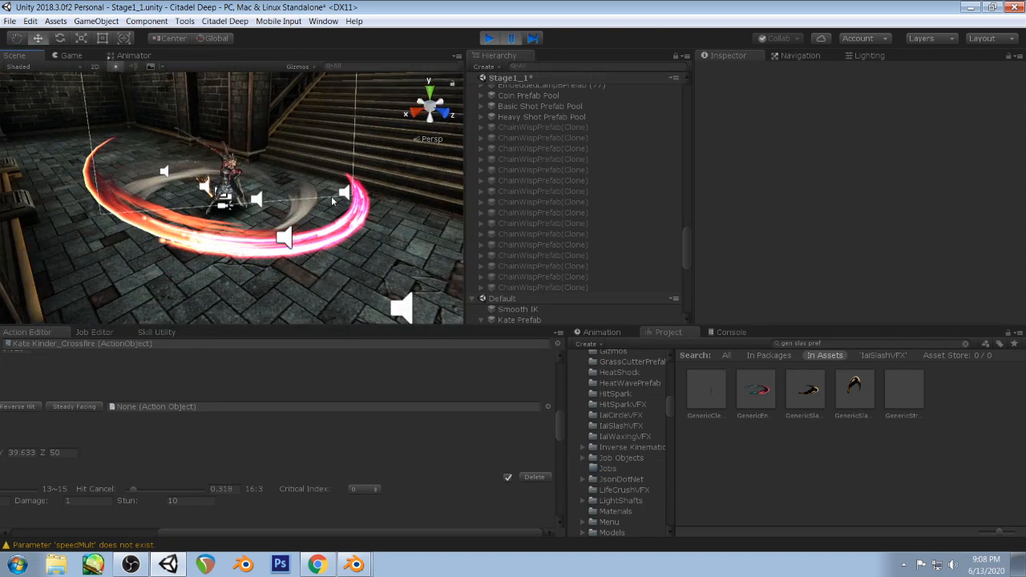
# - Advance the paused game frame by frame in the Scene view to examine how the slash arc thins and fades
pyautogui.scroll(-4, 334, 206)
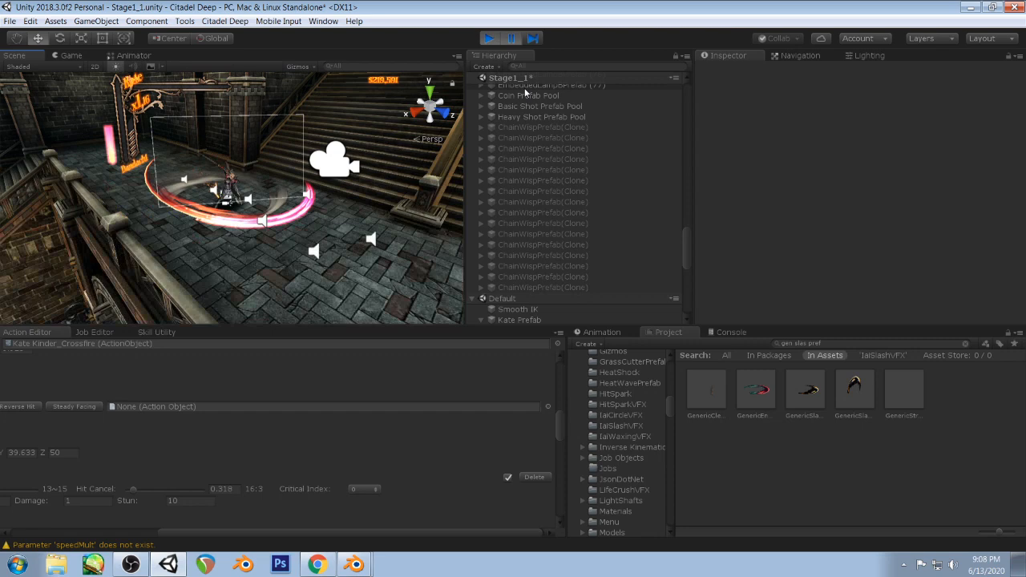
pyautogui.click(533, 38)
pyautogui.keyDown('alt'); pyautogui.moveTo(336, 136); pyautogui.dragTo(296, 157); pyautogui.keyUp('alt')
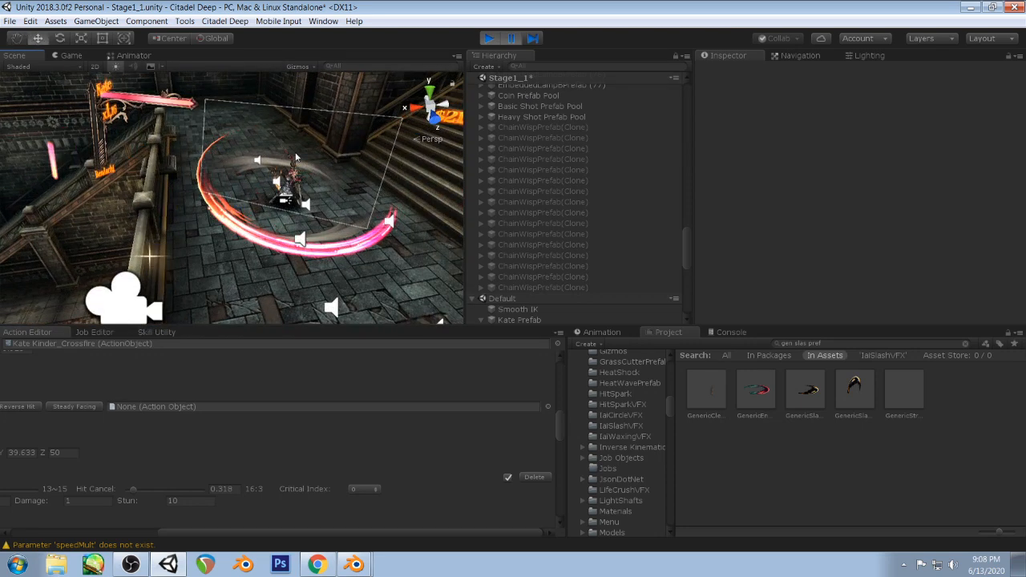
pyautogui.click(533, 39)
pyautogui.click(533, 38)
pyautogui.click(533, 38)
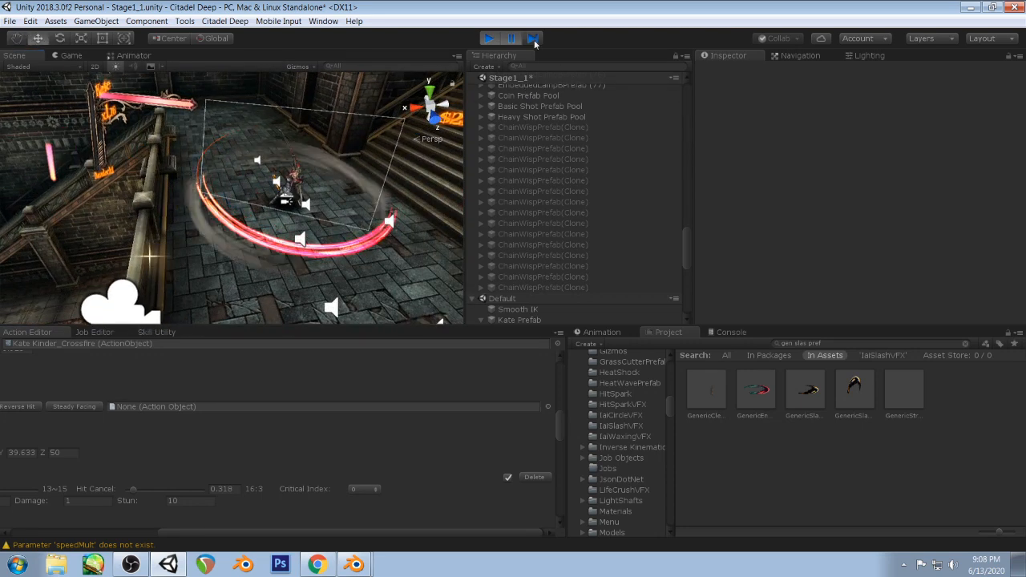
pyautogui.click(533, 39)
pyautogui.click(533, 38)
pyautogui.click(533, 39)
pyautogui.click(534, 38)
pyautogui.click(533, 39)
pyautogui.click(533, 39)
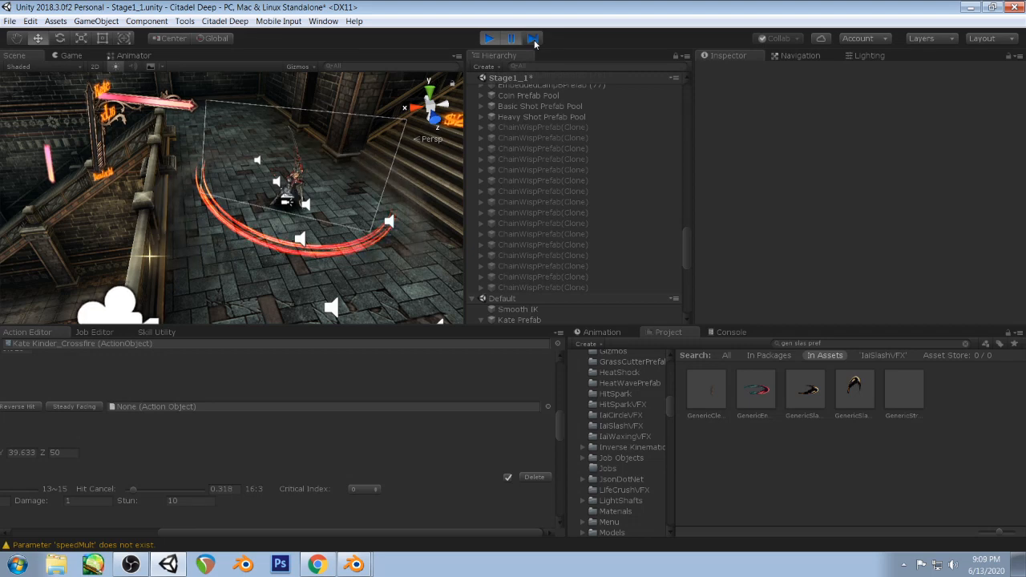
pyautogui.click(534, 38)
pyautogui.click(533, 39)
pyautogui.click(533, 39)
pyautogui.click(533, 38)
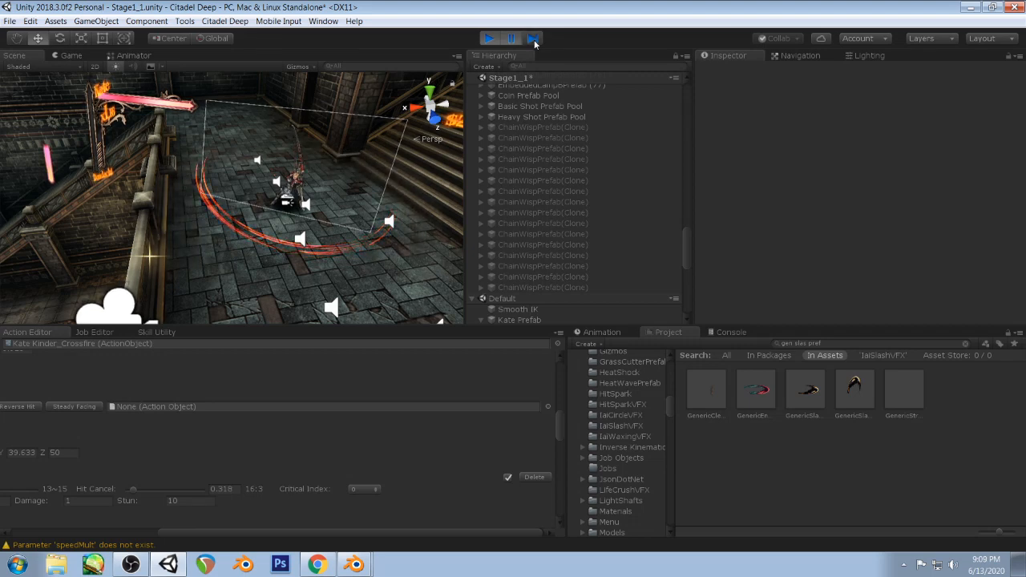
# - Open GenericSlashPrefabA and expand the Trails module of the particle system under Tutorial Ring Sparks (5)
pyautogui.click(533, 39)
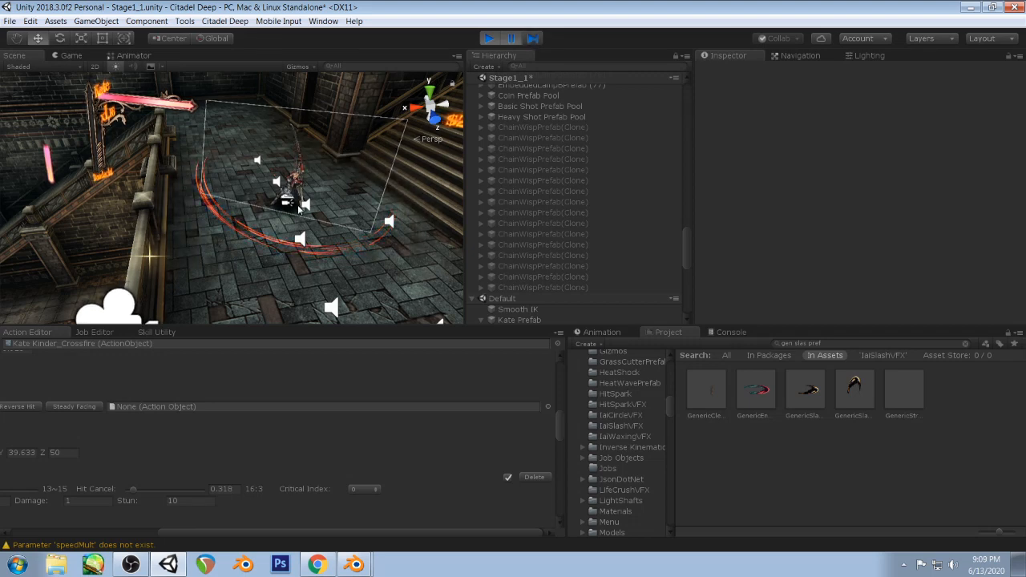
pyautogui.scroll(-5, 554, 202)
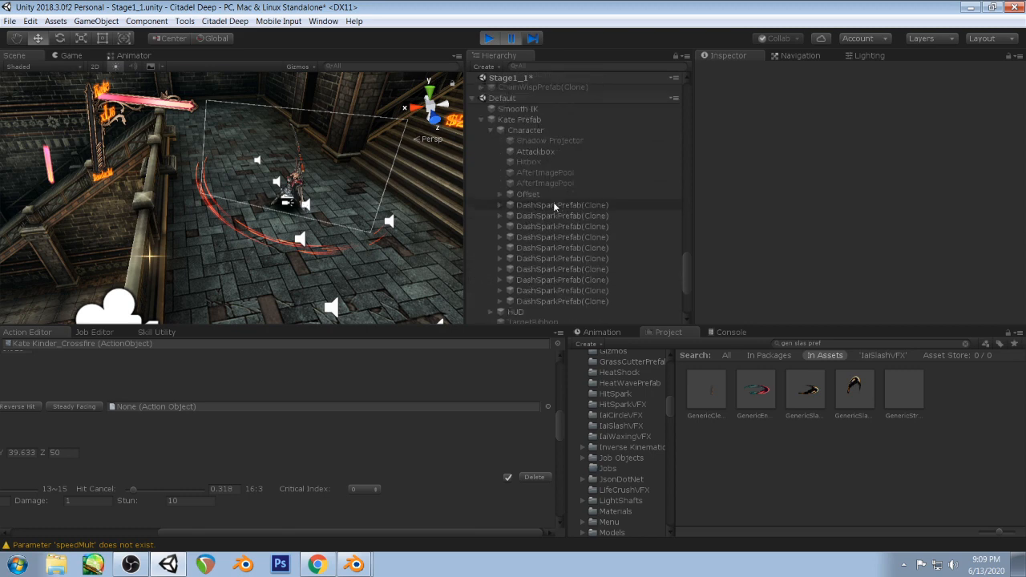
pyautogui.doubleClick(878, 391)
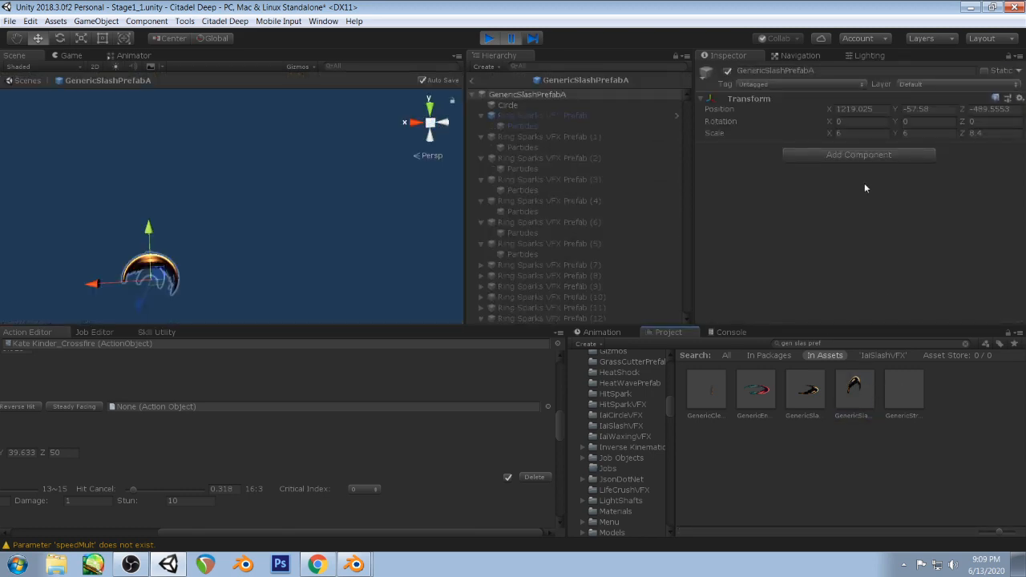
pyautogui.scroll(-3, 548, 248)
pyautogui.click(522, 319)
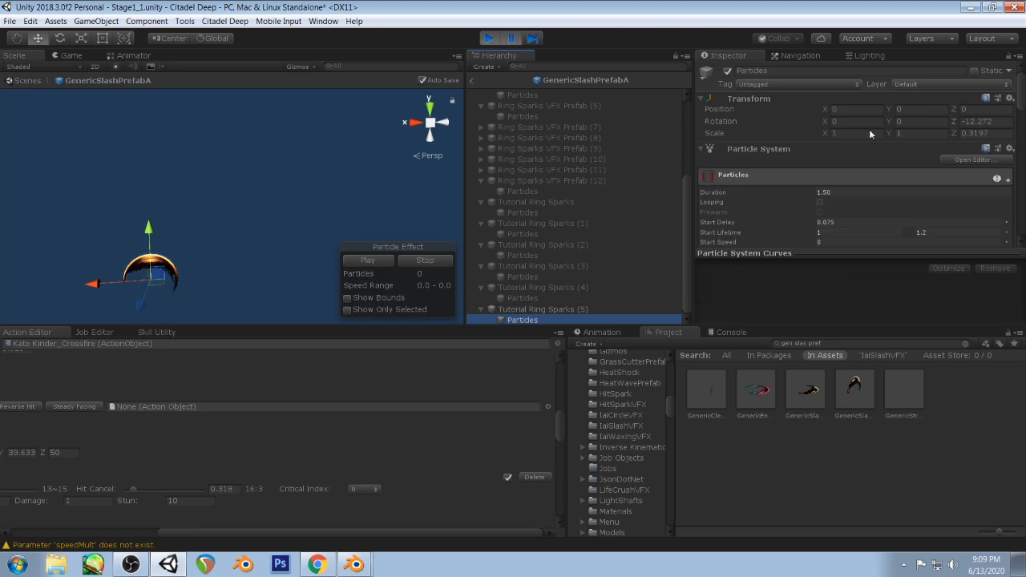
pyautogui.scroll(-5, 858, 148)
pyautogui.click(64, 56)
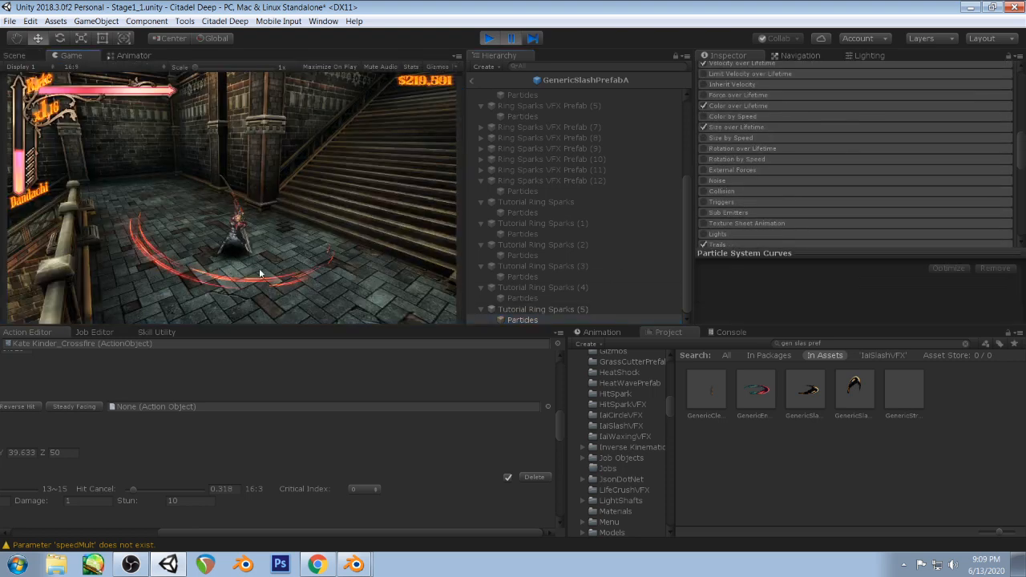
pyautogui.scroll(-3, 759, 136)
pyautogui.click(737, 84)
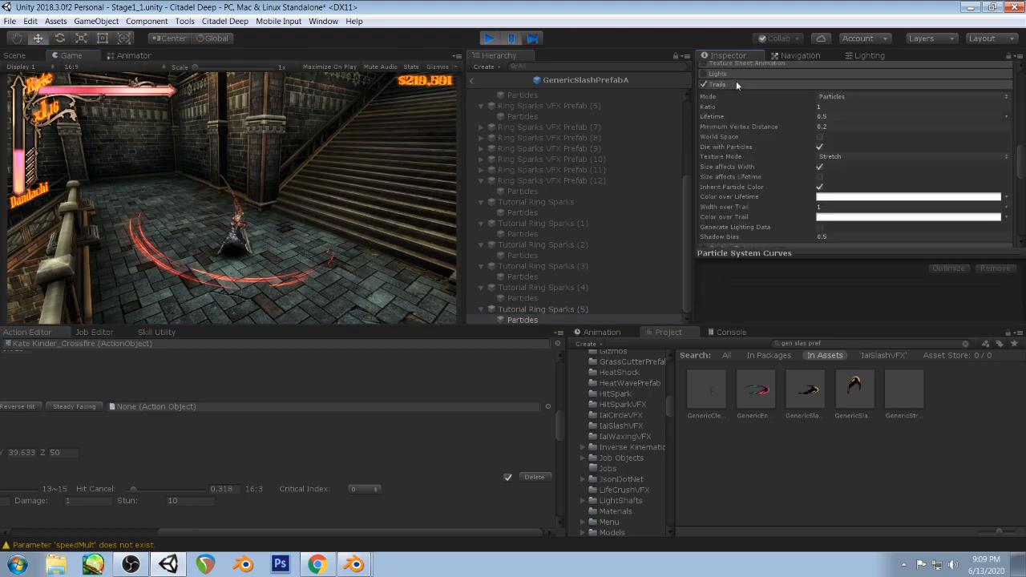
# - Set the Trails Lifetime to a random value between the constants 0.2 and 0.5 and test the slash in the game
pyautogui.click(822, 116)
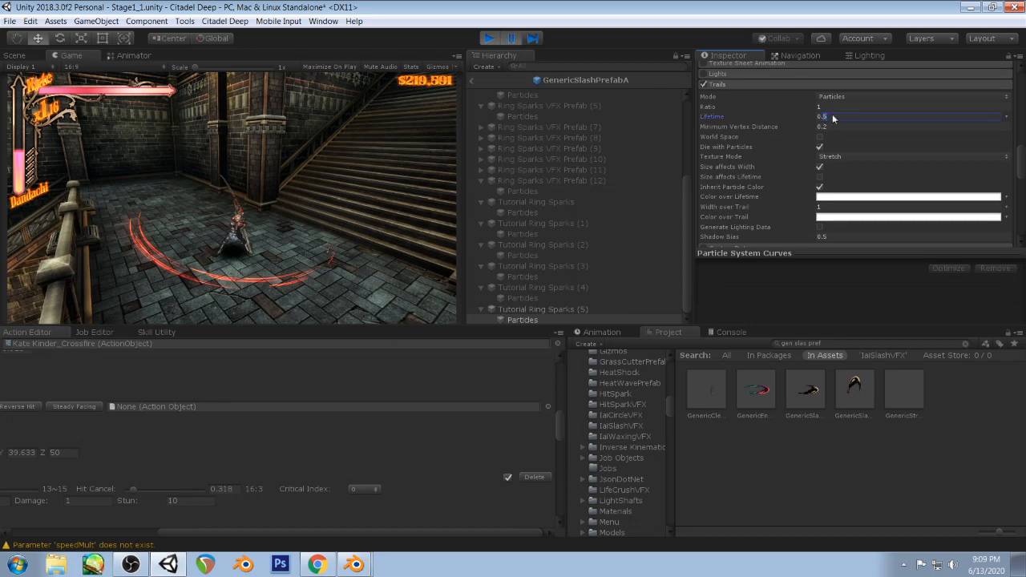
pyautogui.write('0.1')
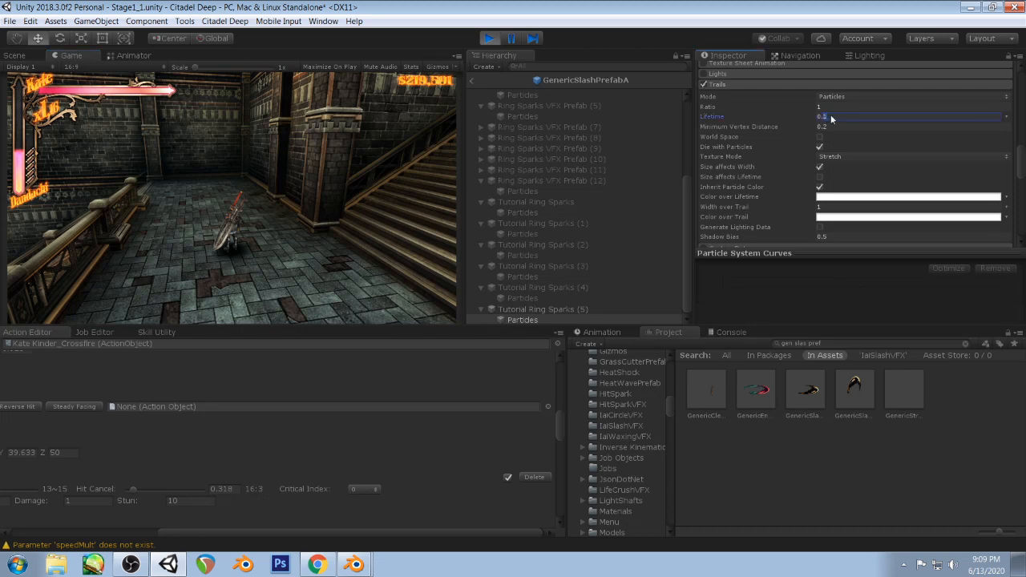
pyautogui.click(1005, 117)
pyautogui.click(953, 155)
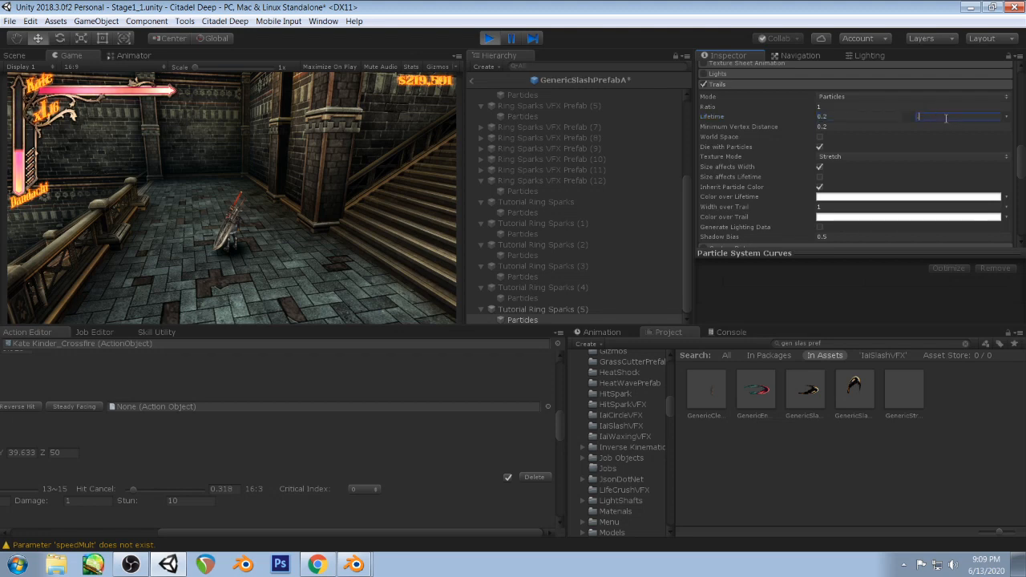
pyautogui.click(385, 188)
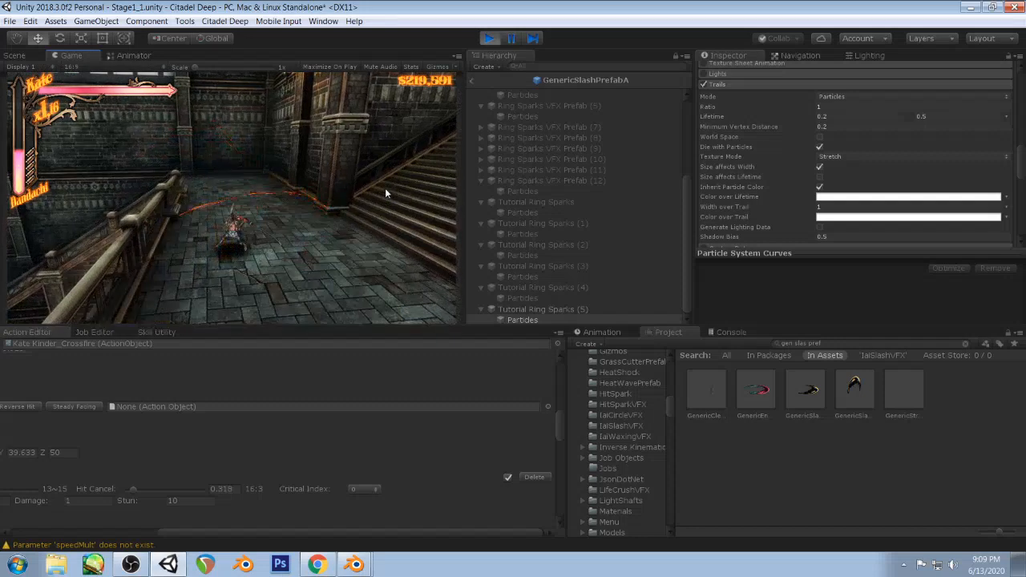
# - Set the maximum Y of the particles' 3D Start Size to 20 and test the slash attack in the game
pyautogui.scroll(15, 850, 179)
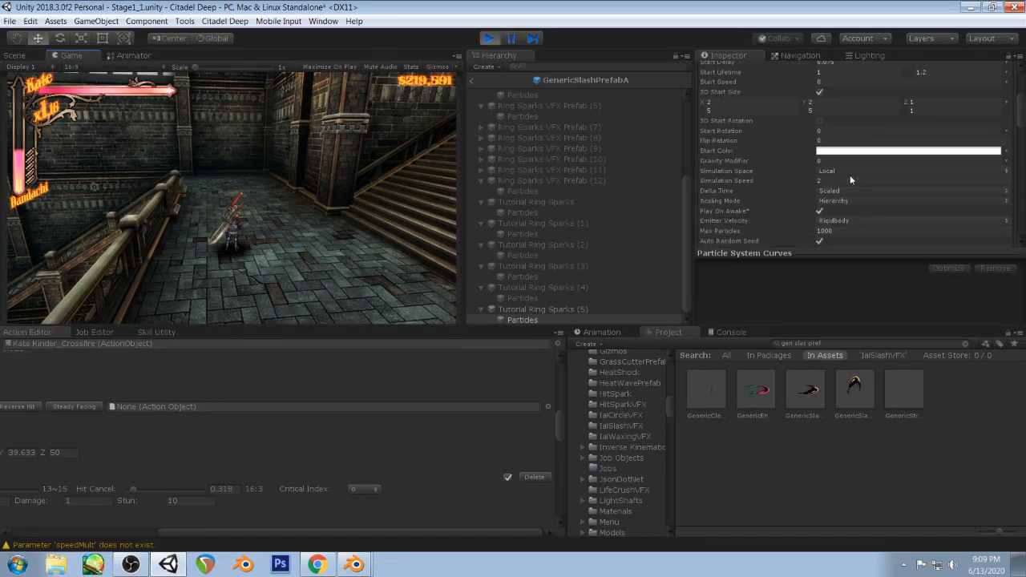
pyautogui.click(818, 192)
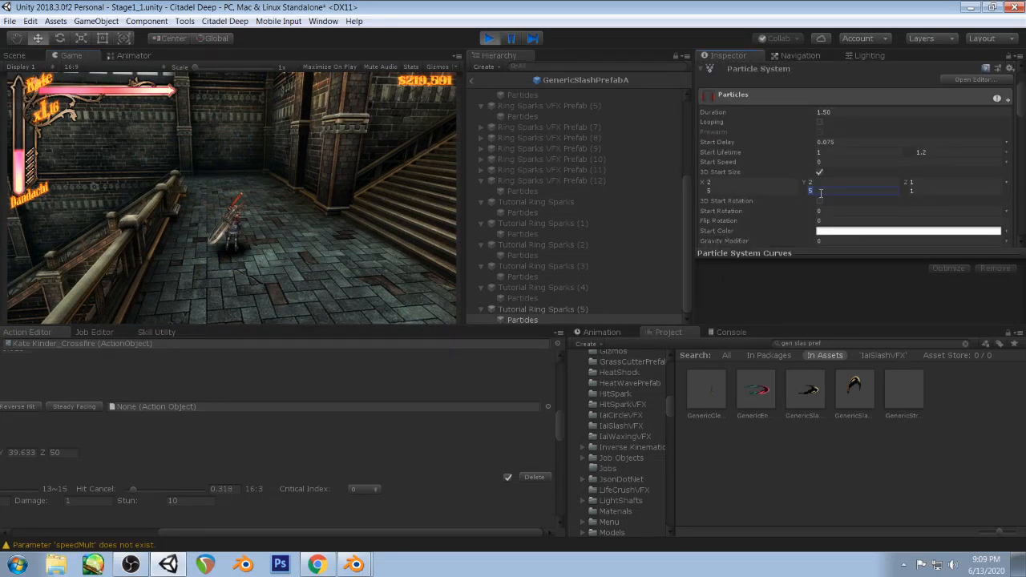
pyautogui.click(264, 187)
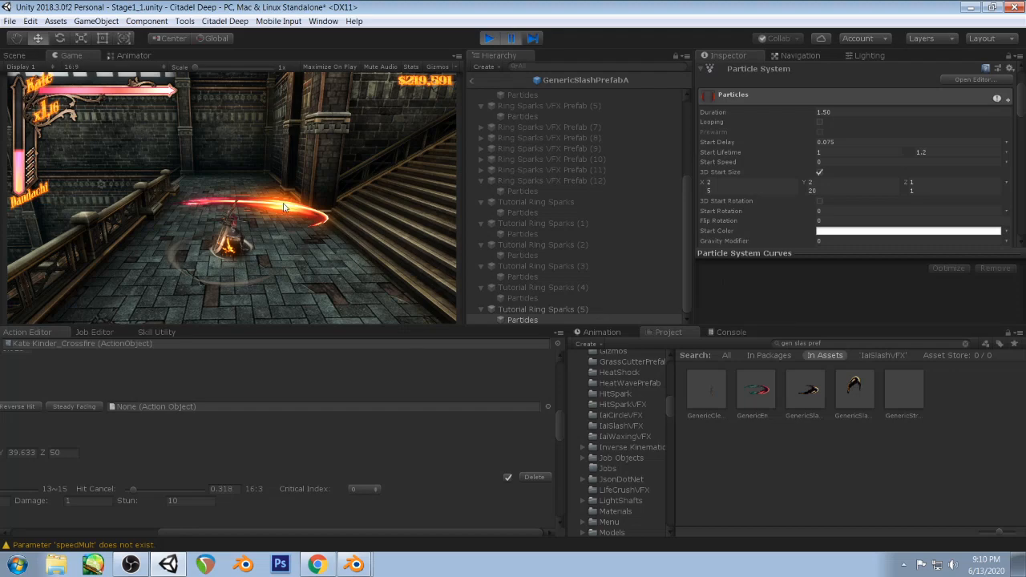
pyautogui.click(509, 38)
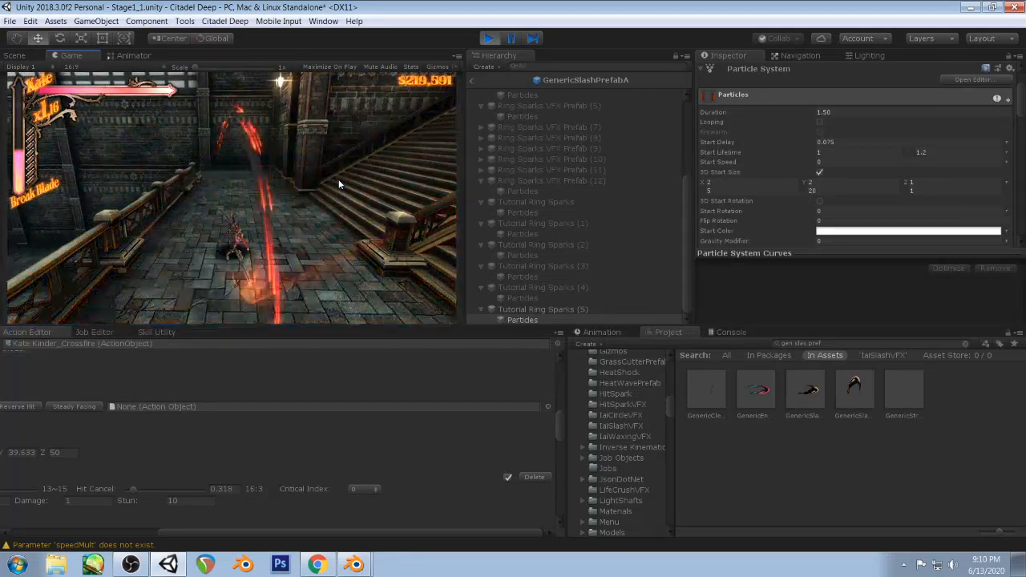
# - Deactivate Tutorial Ring Sparks (5) and activate Ring Sparks VFX Prefab (7) to view its sparks alone
pyautogui.click(553, 311)
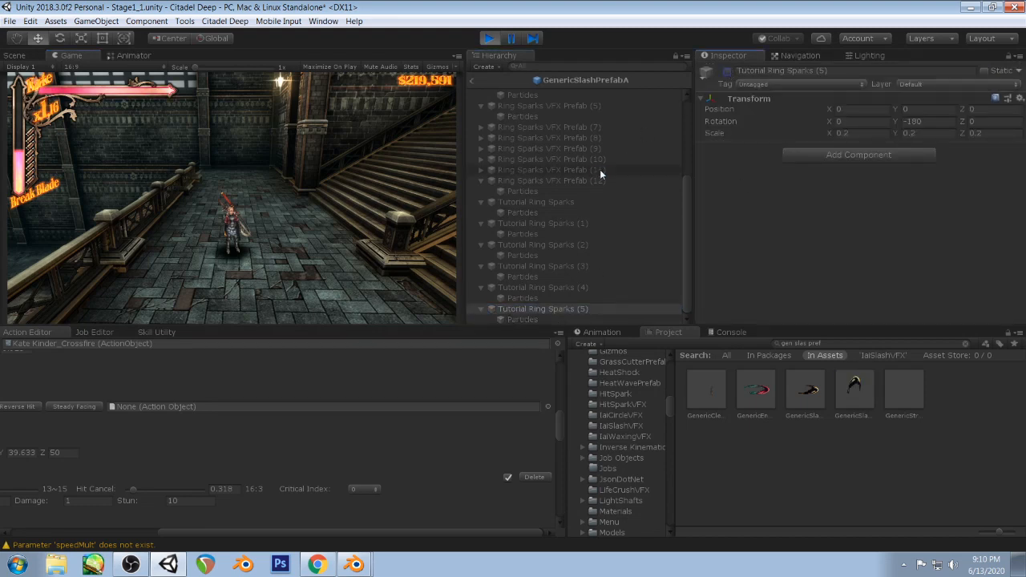
pyautogui.click(576, 127)
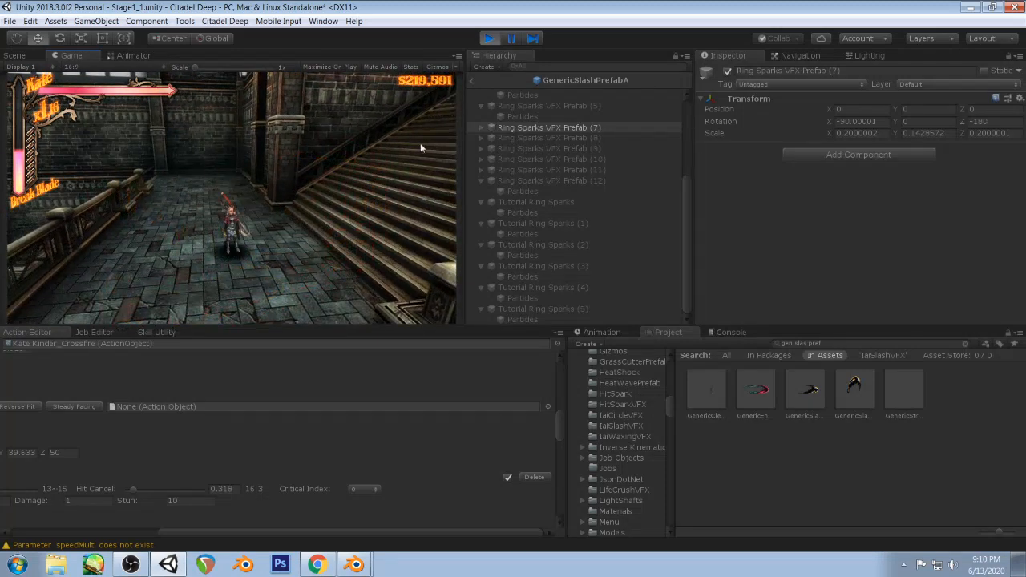
# - Change the Emission Color of ringSparkMat3 on Ring Sparks VFX Prefab (7)'s particles to blue 000193 and test the slash
pyautogui.click(482, 128)
pyautogui.click(517, 138)
pyautogui.scroll(-10, 899, 170)
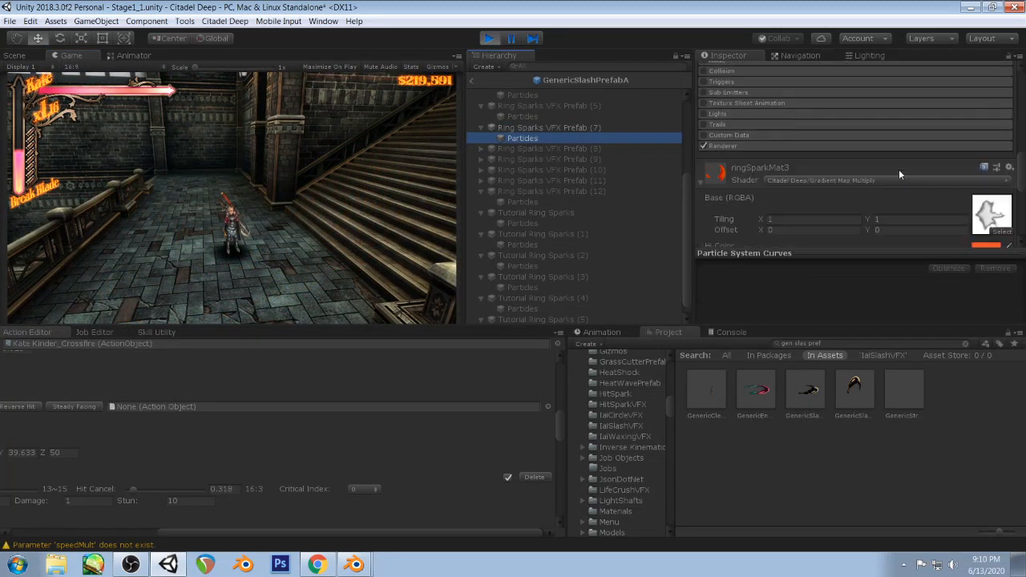
pyautogui.scroll(2, 924, 173)
pyautogui.click(991, 133)
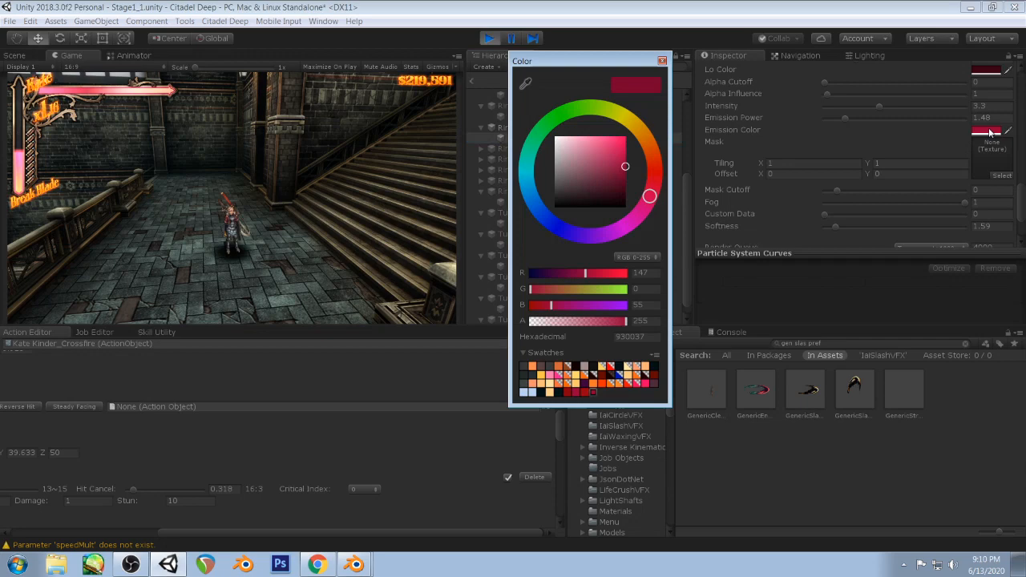
pyautogui.click(560, 230)
pyautogui.click(300, 193)
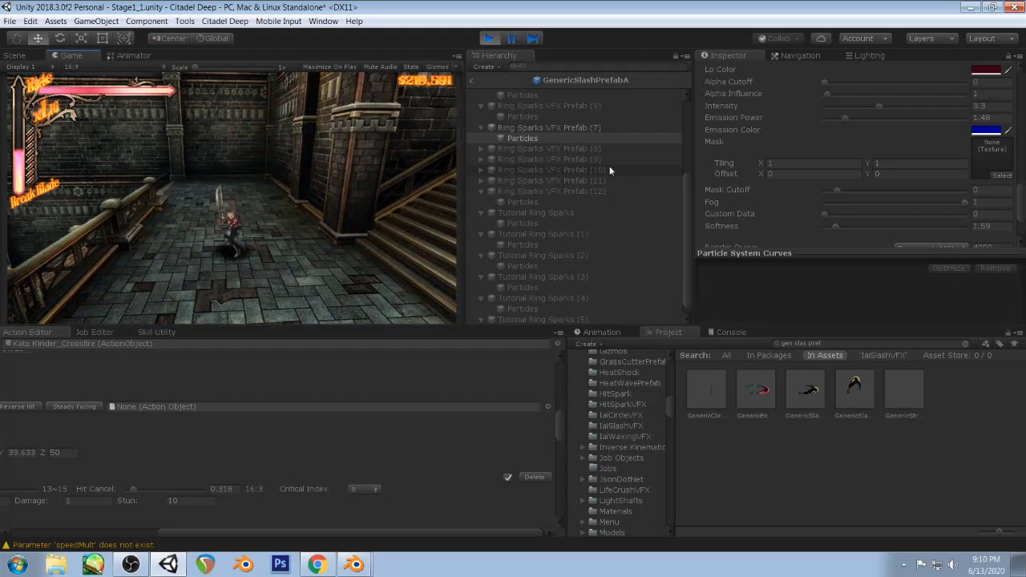
# - Deactivate Ring Sparks VFX Prefab (7), activate Ring Sparks VFX Prefab (8) instead, and test the slash in the game
pyautogui.click(562, 128)
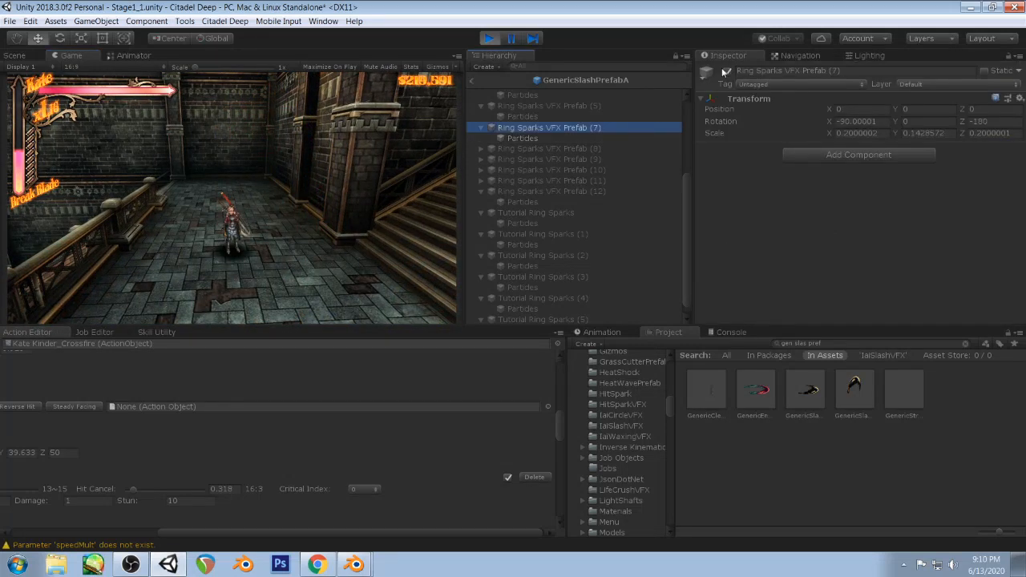
pyautogui.click(573, 149)
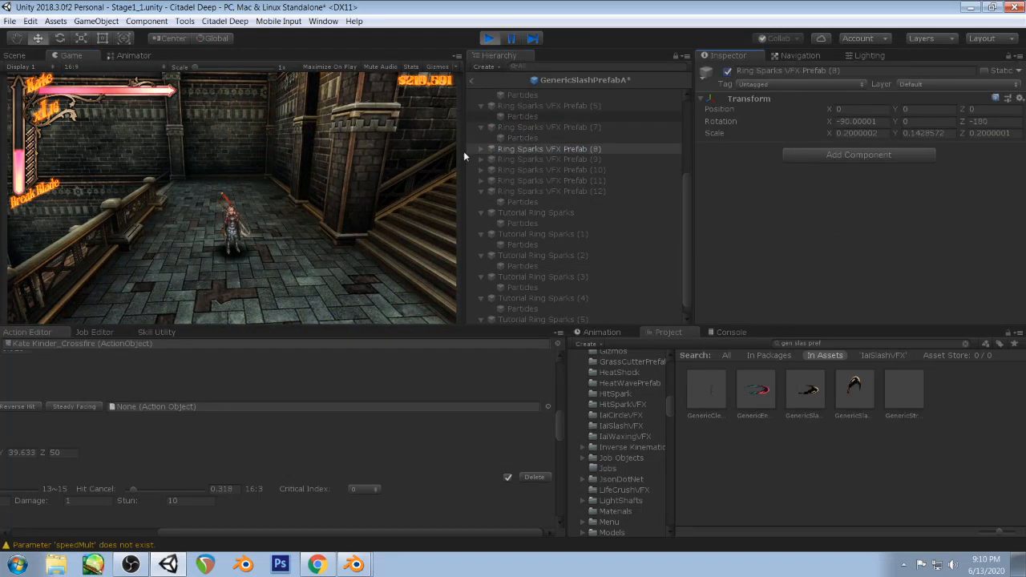
pyautogui.click(300, 166)
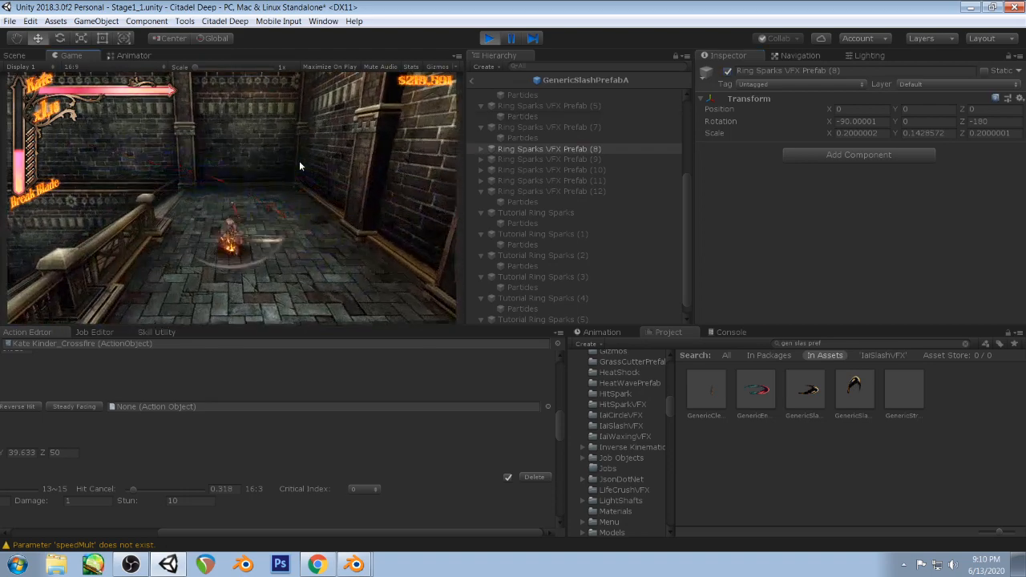
# - Change the Emission Color of ringSparkMat3 on Ring Sparks VFX Prefab (8)'s particles to lighter blue 004793 and test the slash
pyautogui.click(481, 149)
pyautogui.click(518, 160)
pyautogui.scroll(-10, 897, 199)
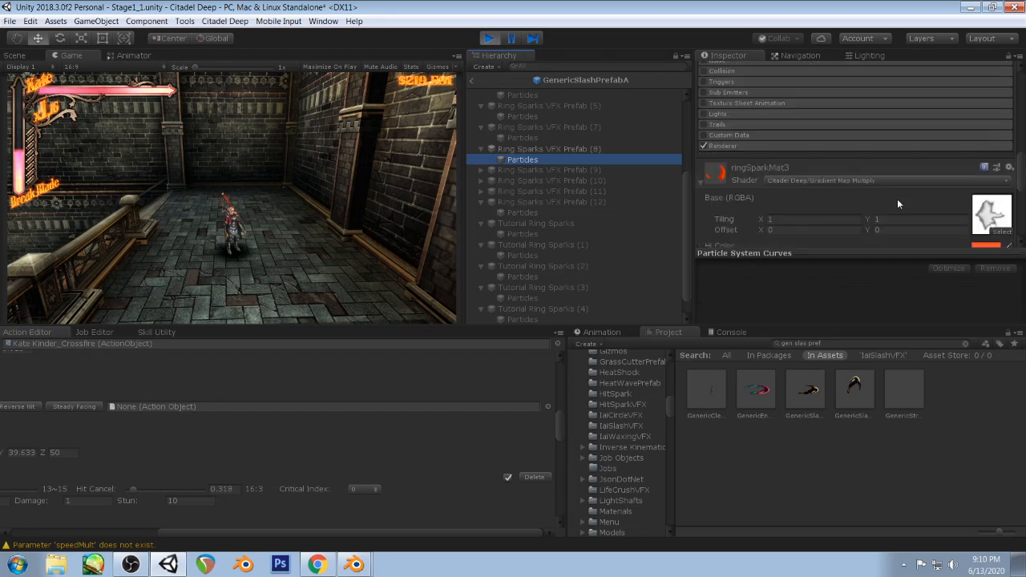
pyautogui.scroll(3, 986, 143)
pyautogui.click(986, 168)
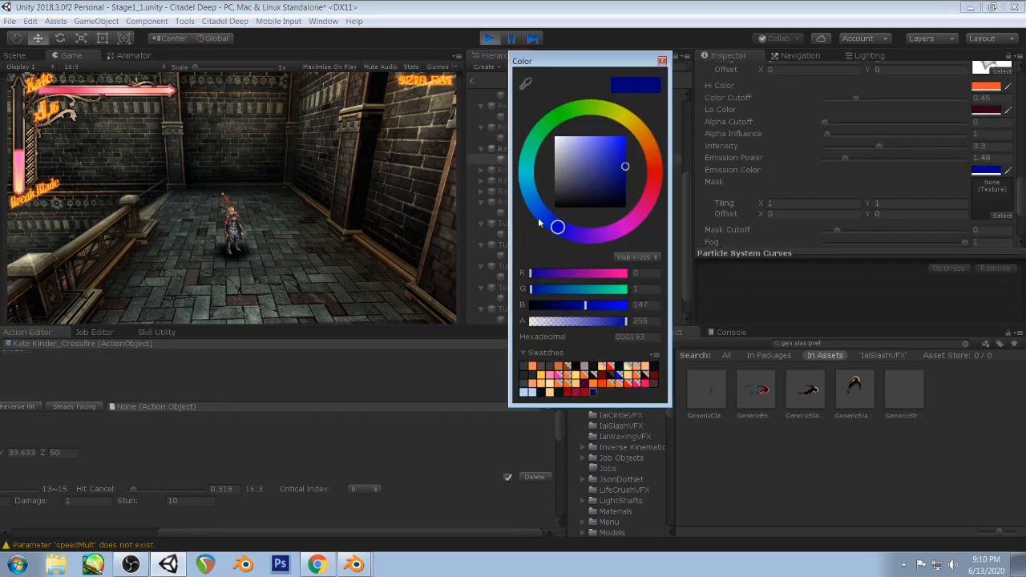
pyautogui.moveTo(539, 225); pyautogui.dragTo(536, 208)
pyautogui.click(292, 133)
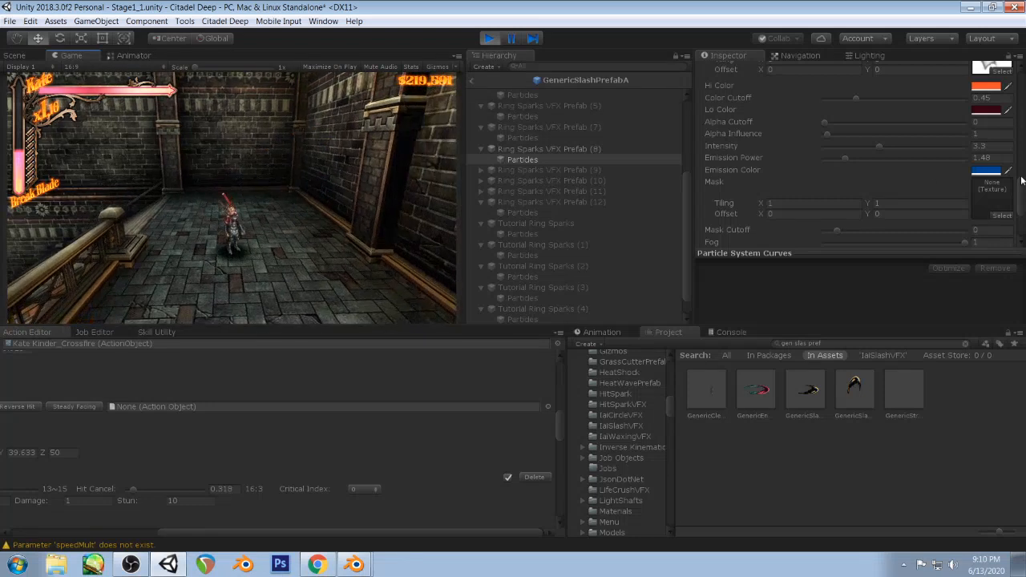
# - Restore the Emission Color of ringSparkMat3 to the saved crimson swatch 930037 and test the slash in the game
pyautogui.click(987, 171)
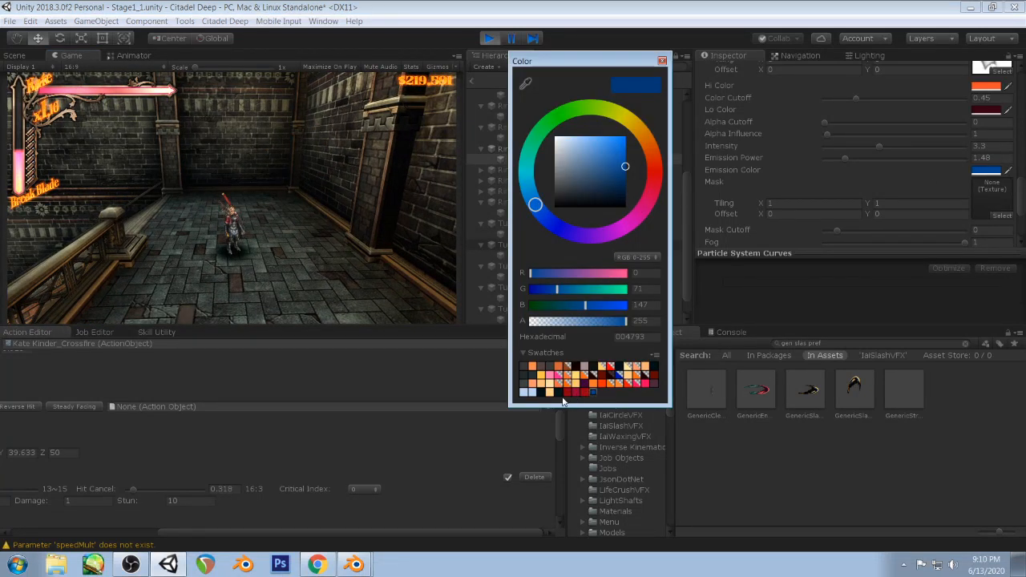
pyautogui.click(661, 62)
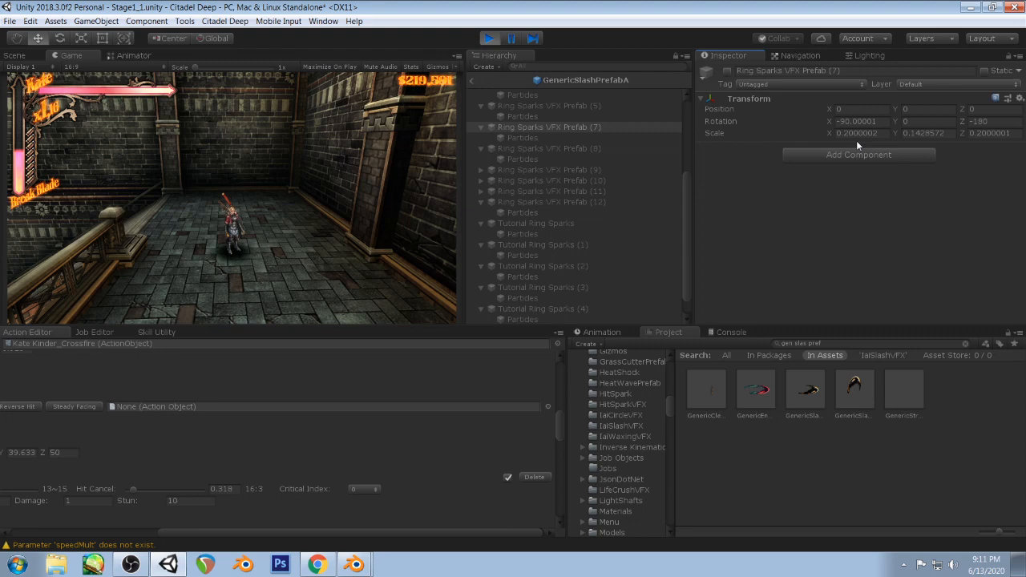
pyautogui.hotkey('ctrl', 'z')
pyautogui.hotkey('ctrl', 'z')
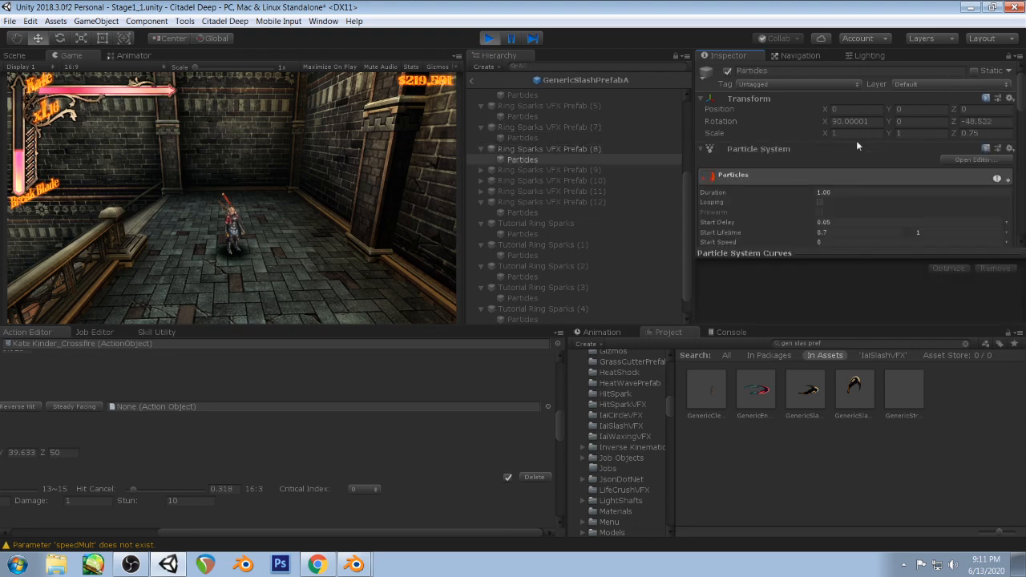
pyautogui.scroll(-10, 882, 145)
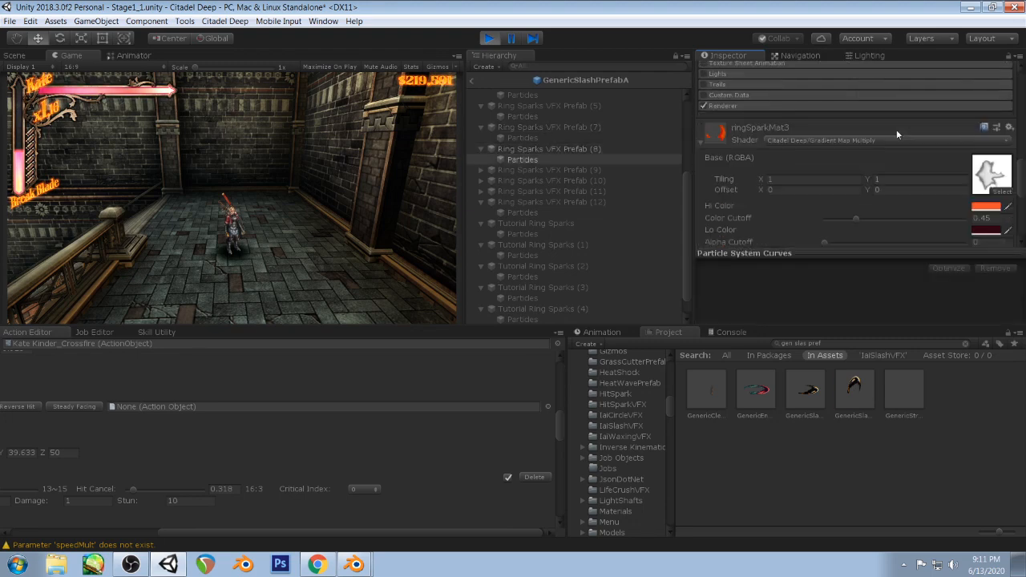
pyautogui.click(984, 211)
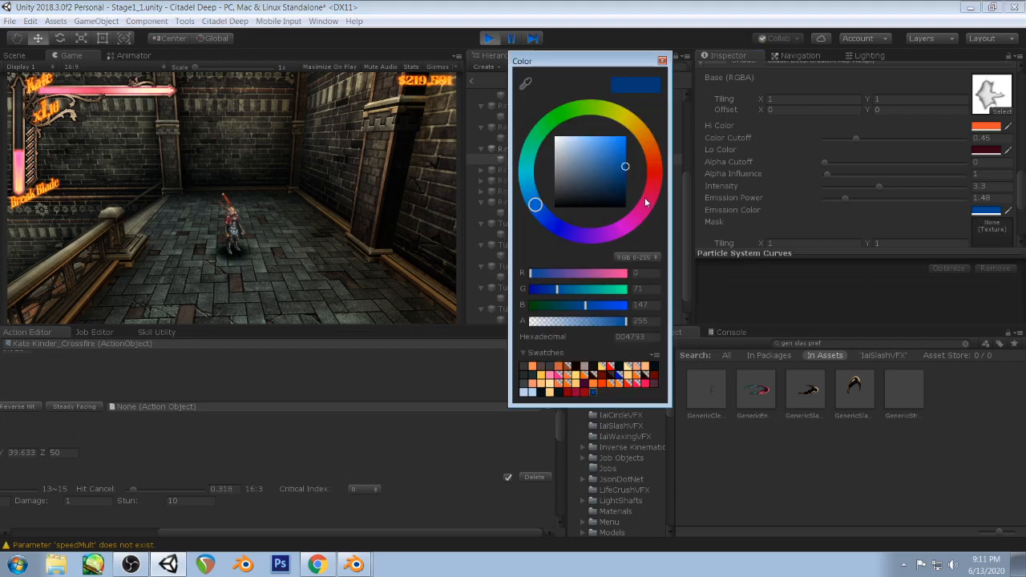
pyautogui.click(571, 393)
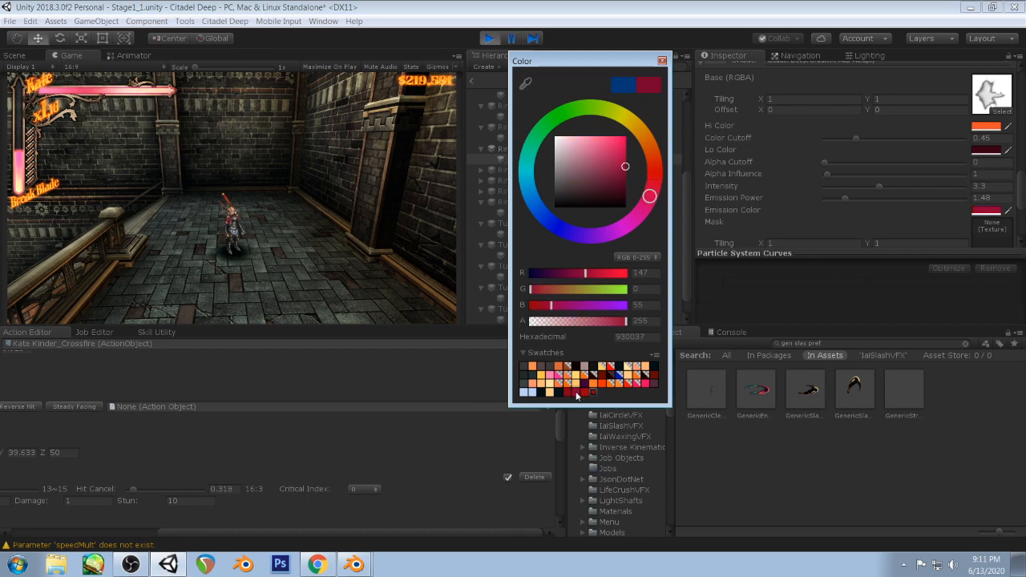
pyautogui.click(329, 213)
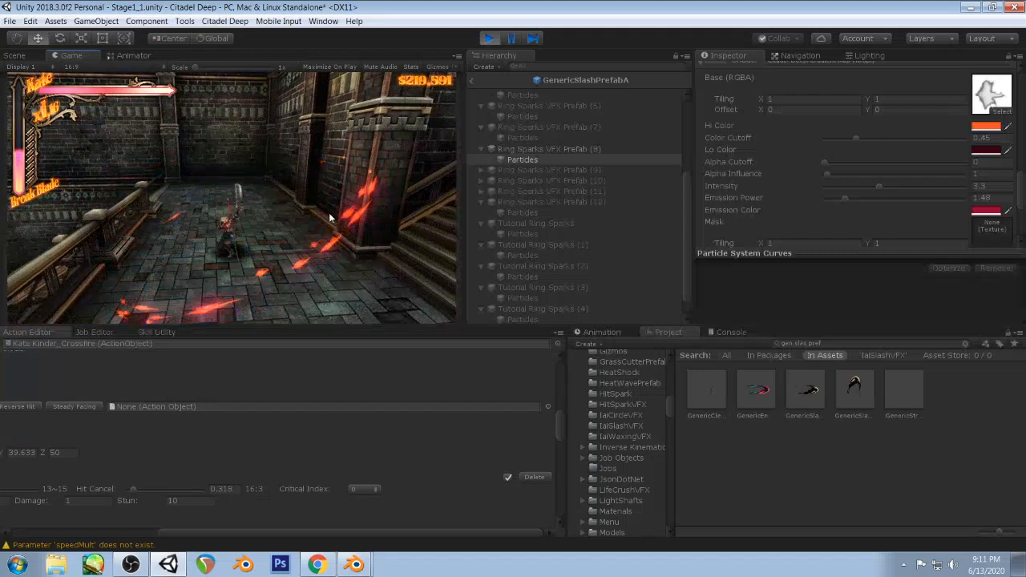
# - Deactivate Ring Sparks VFX Prefab (8), test the slash with Ring Sparks VFX Prefab (9) active, and deactivate (9)
pyautogui.click(583, 150)
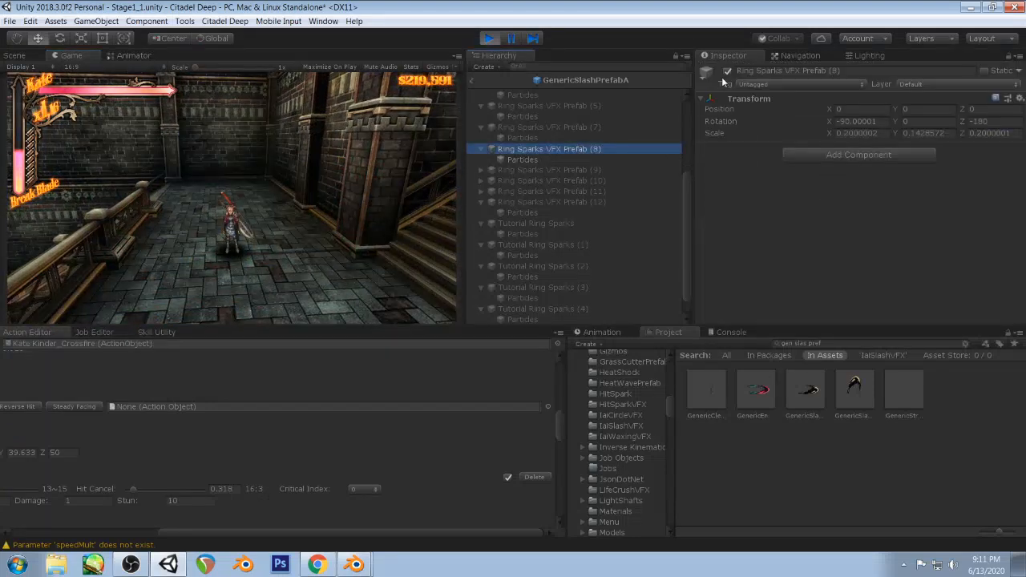
pyautogui.click(570, 171)
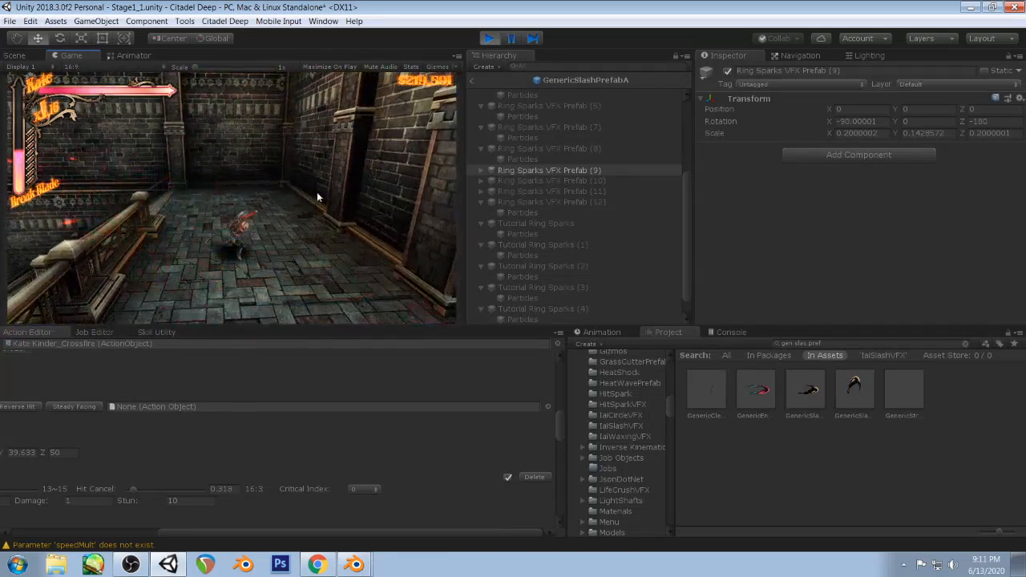
pyautogui.click(729, 71)
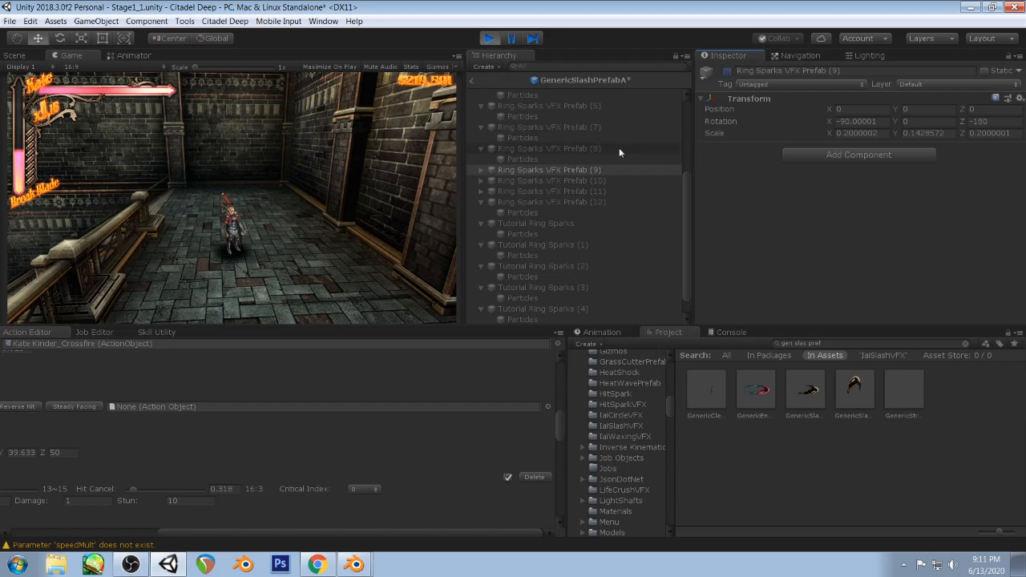
# - Activate Ring Sparks VFX Prefab (6), test the slash in the game, and examine the material settings of its particles
pyautogui.scroll(1, 619, 148)
pyautogui.click(589, 124)
pyautogui.click(729, 71)
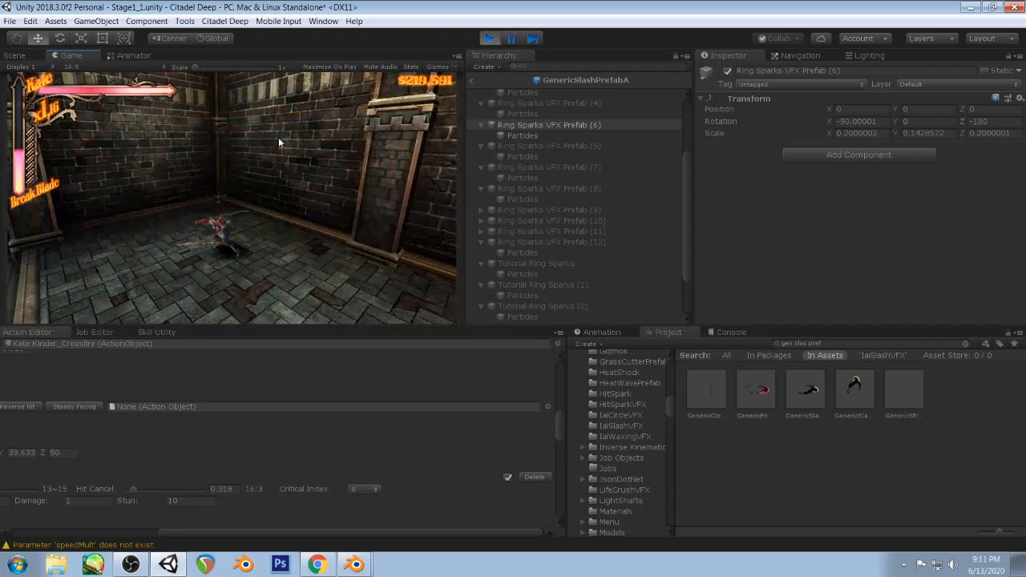
pyautogui.click(523, 135)
pyautogui.scroll(-8, 930, 178)
pyautogui.scroll(-10, 931, 173)
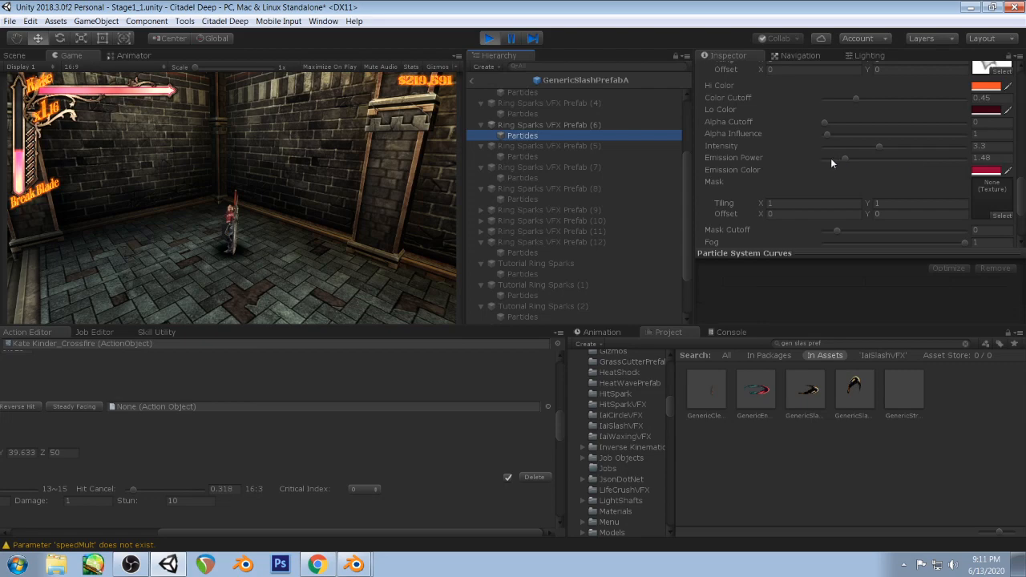
pyautogui.click(831, 158)
# - Switch to OBS to read the stream chat and return to Unity
pyautogui.click(133, 566)
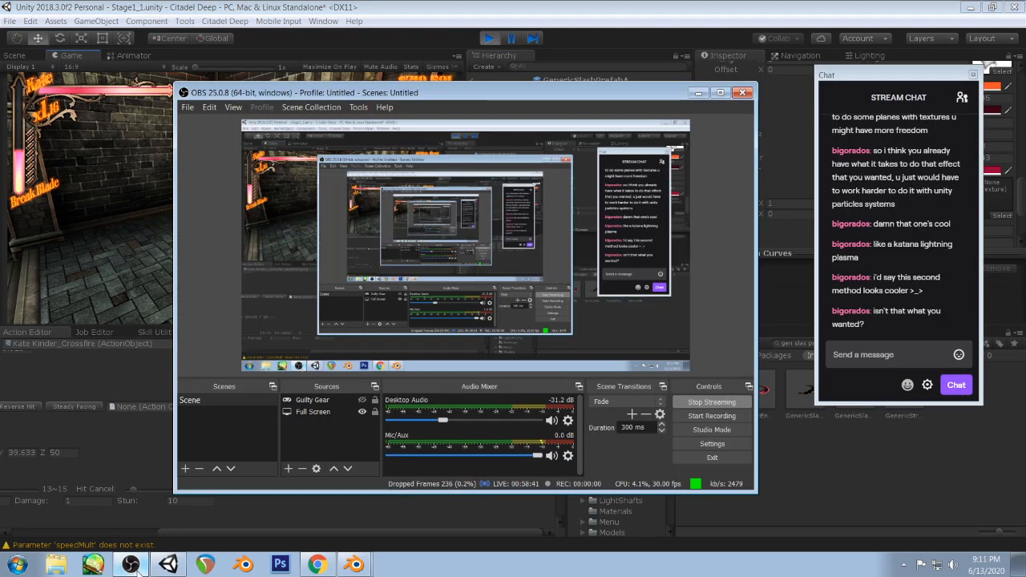
pyautogui.click(173, 276)
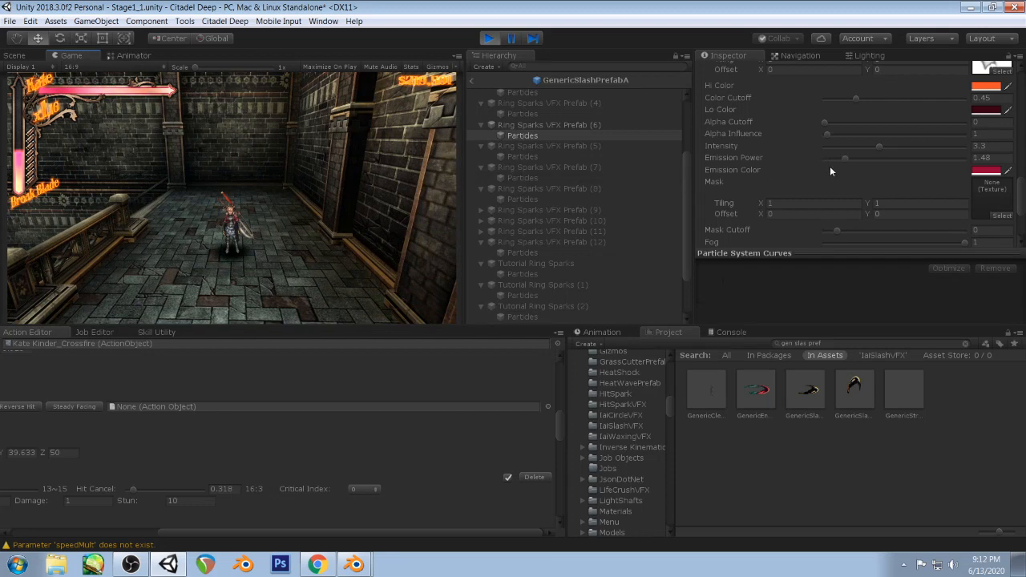
# - Deactivate Ring Sparks VFX Prefab (6), activate Ring Sparks VFX Prefab (10), and test the slash in the game
pyautogui.click(562, 125)
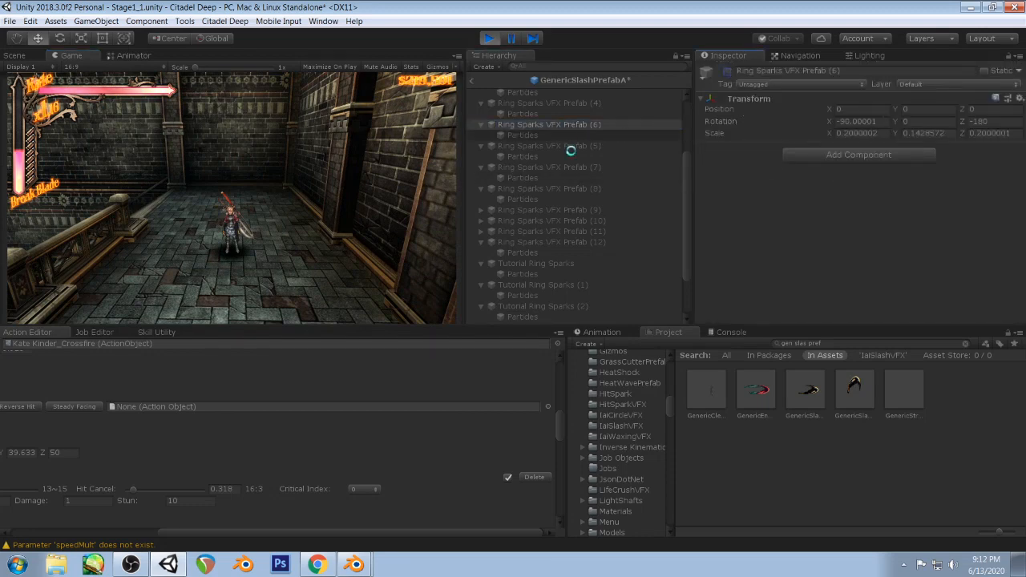
pyautogui.click(571, 220)
pyautogui.click(253, 180)
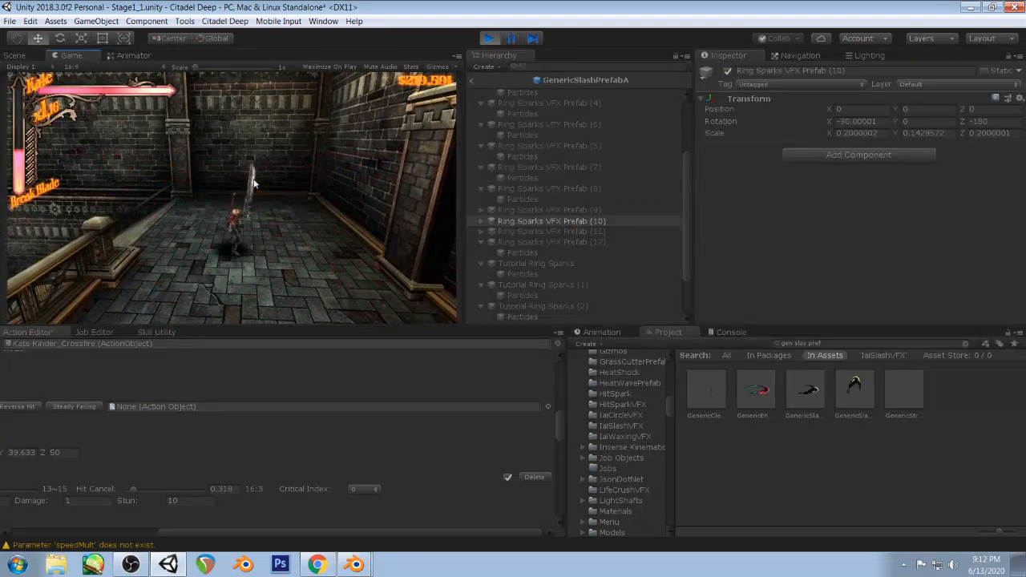
# - Pause the game during a slash, advance frame by frame to examine the Ring Sparks VFX Prefab (10) effect, and resume playing
pyautogui.click(587, 219)
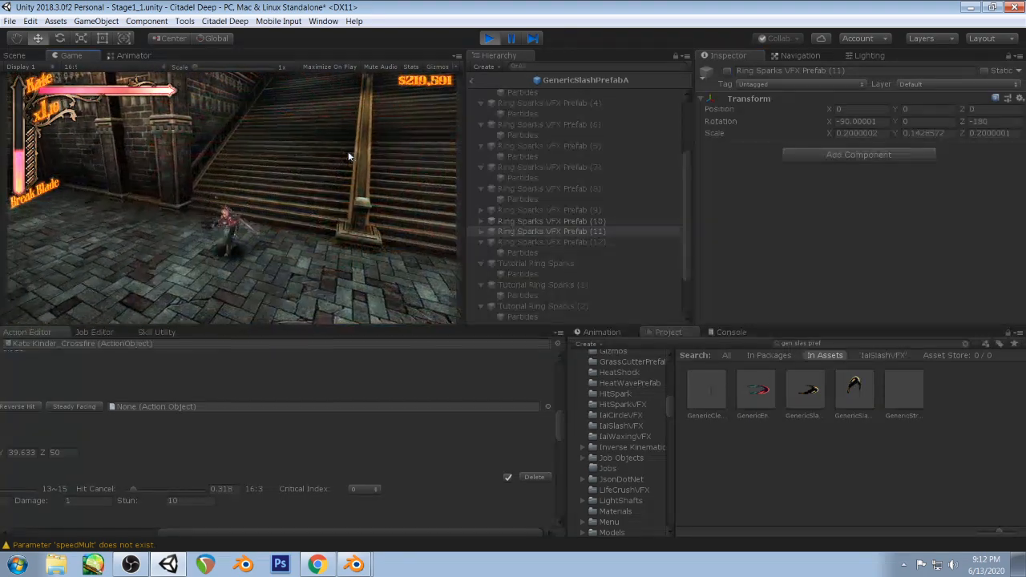
pyautogui.click(507, 39)
pyautogui.click(536, 37)
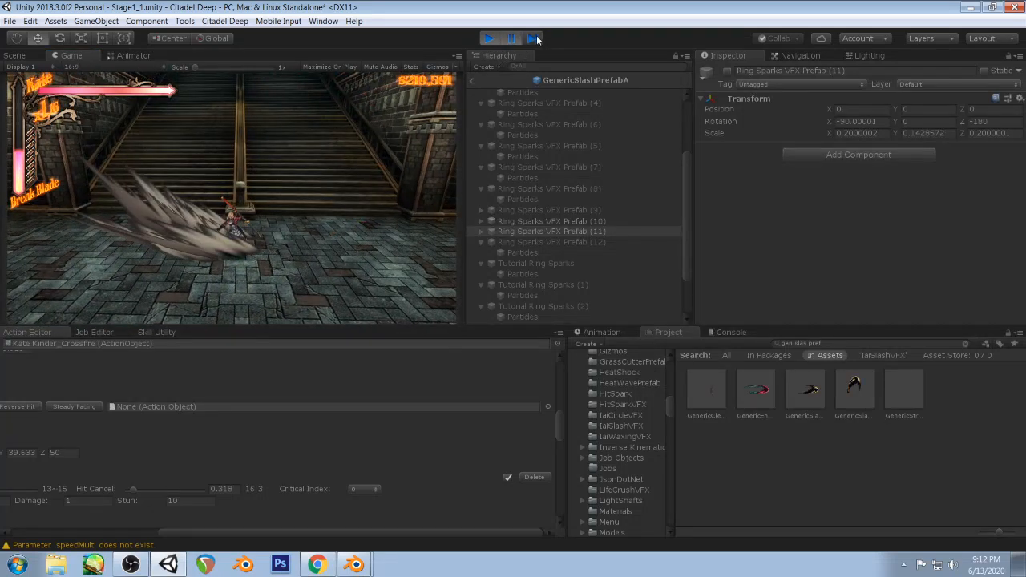
pyautogui.click(536, 38)
pyautogui.click(535, 37)
pyautogui.click(536, 39)
pyautogui.click(537, 39)
pyautogui.click(537, 40)
pyautogui.click(536, 40)
pyautogui.click(536, 39)
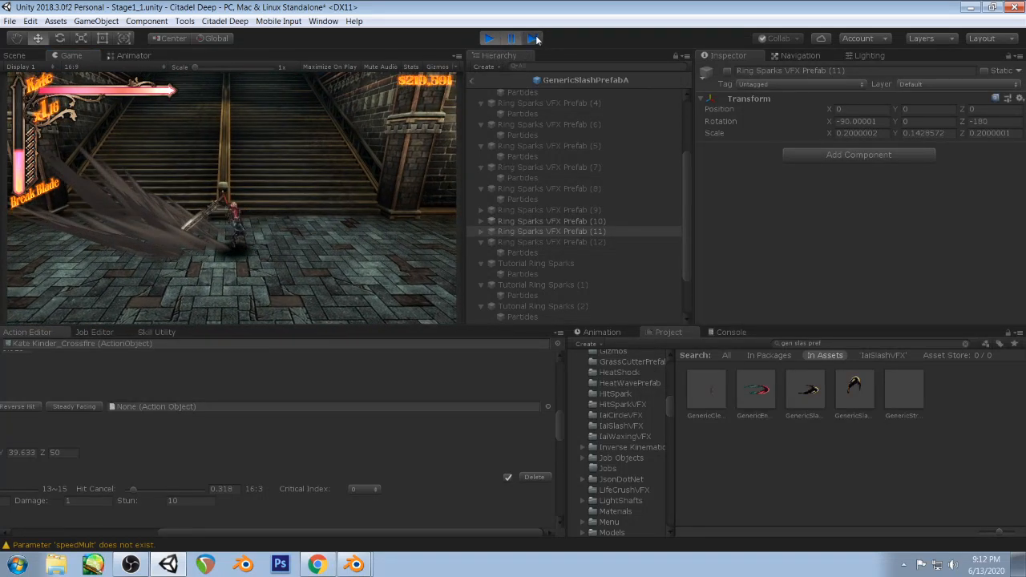
pyautogui.click(536, 39)
pyautogui.click(536, 39)
pyautogui.click(536, 39)
pyautogui.click(537, 39)
pyautogui.click(537, 39)
pyautogui.click(536, 40)
pyautogui.click(537, 39)
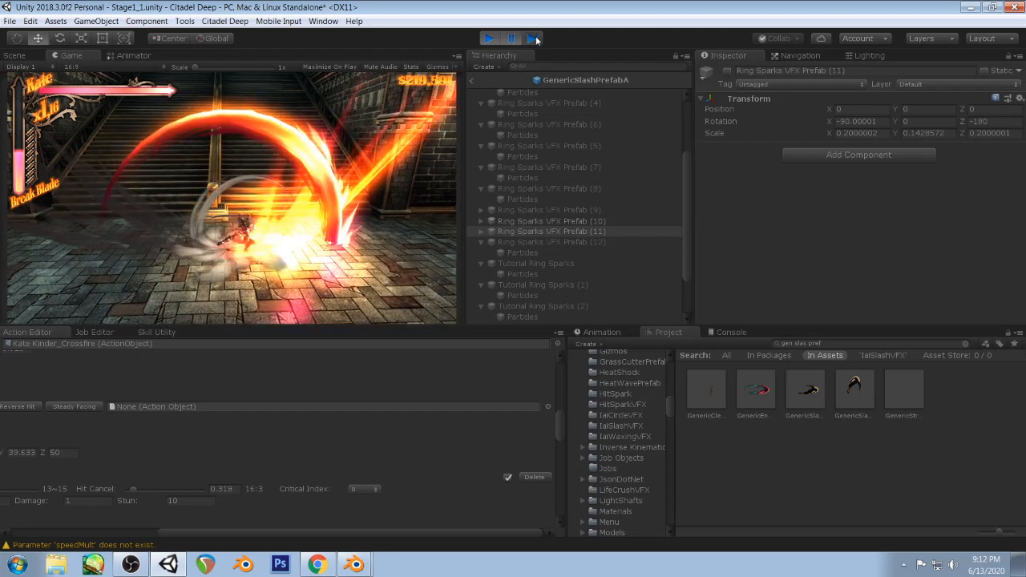
pyautogui.click(537, 39)
pyautogui.click(536, 40)
pyautogui.click(537, 39)
pyautogui.click(537, 39)
pyautogui.click(536, 39)
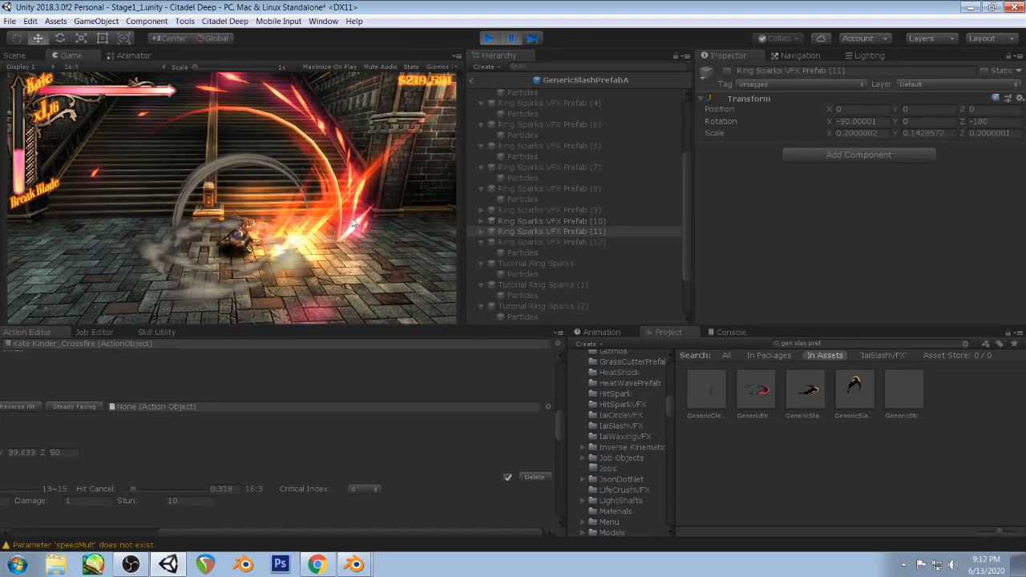
pyautogui.click(511, 39)
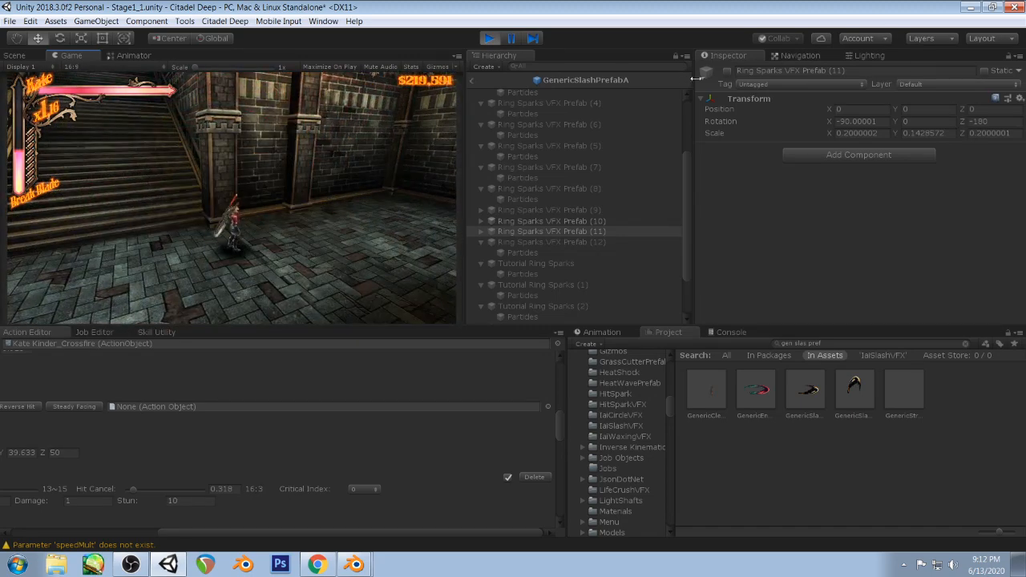
# - Deactivate Ring Sparks VFX Prefab (10), activate Ring Sparks VFX Prefab (11) instead, and test the slash in the game
pyautogui.click(597, 220)
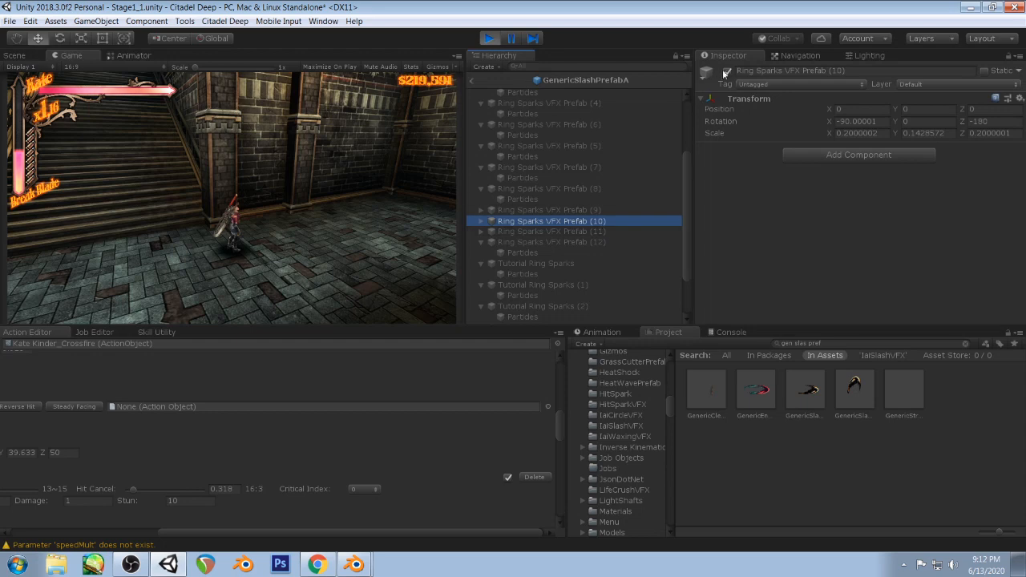
pyautogui.click(724, 71)
pyautogui.click(589, 231)
pyautogui.click(724, 70)
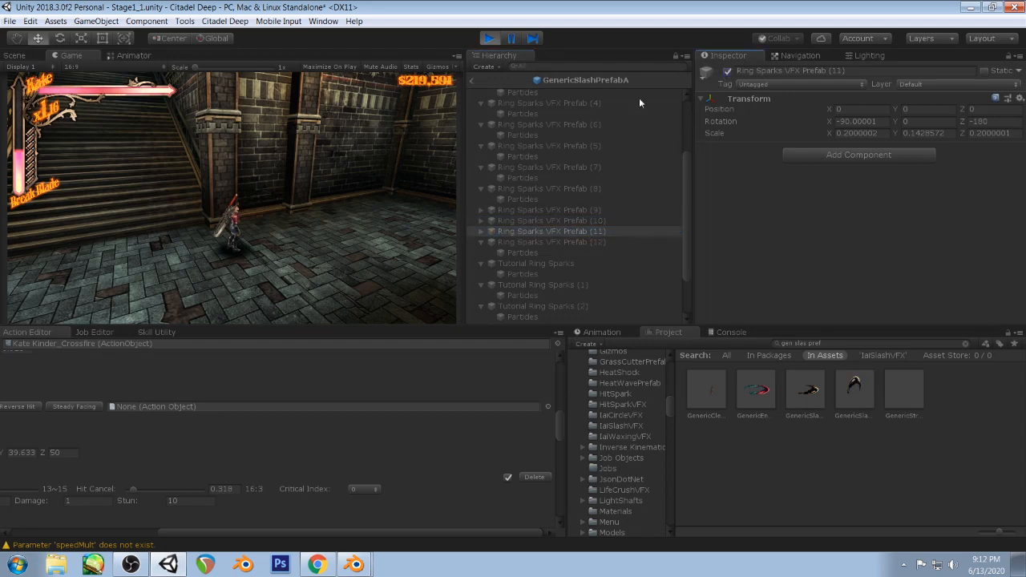
pyautogui.click(397, 173)
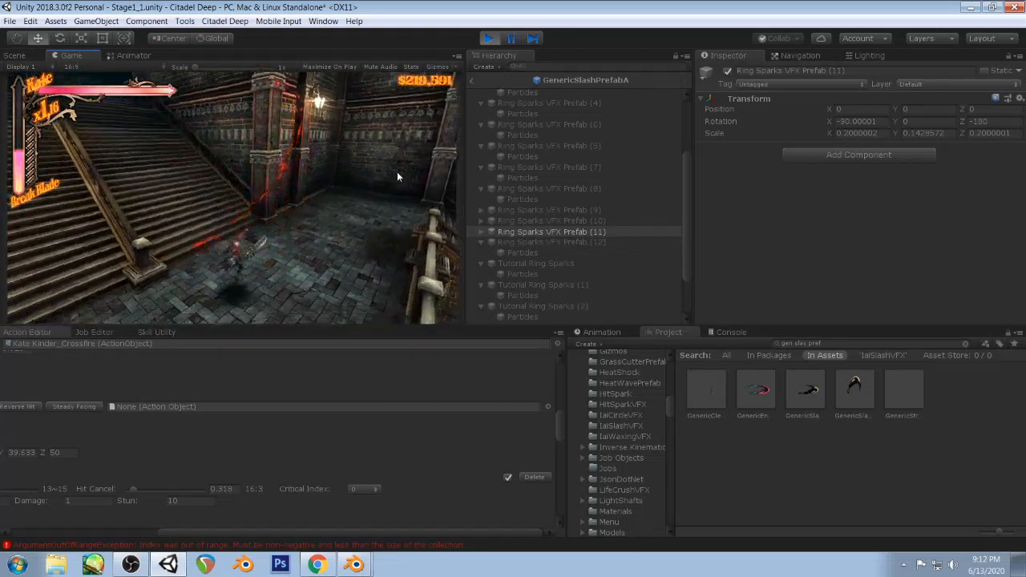
# - Change the Emission Color of ringSparkMat3 on Ring Sparks VFX Prefab (11)'s particles to a dark, desaturated crimson and test the slash
pyautogui.click(482, 231)
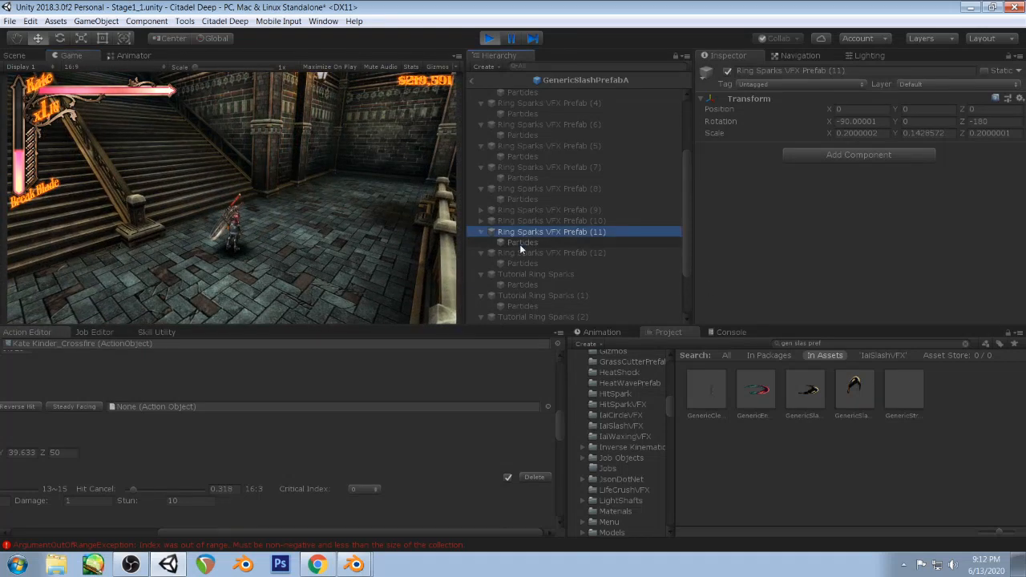
pyautogui.click(520, 242)
pyautogui.scroll(-10, 912, 138)
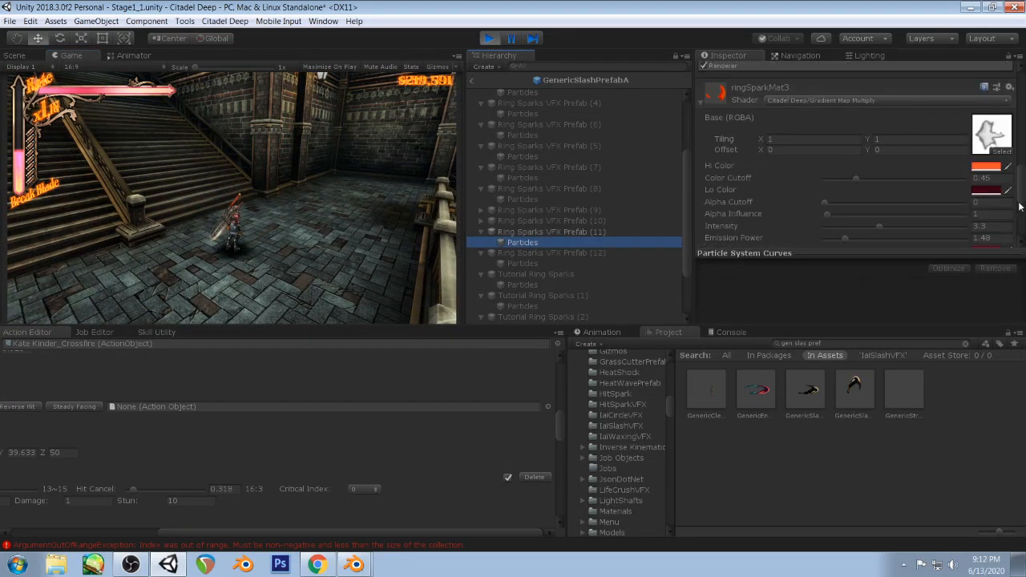
pyautogui.scroll(-2, 984, 188)
pyautogui.click(987, 211)
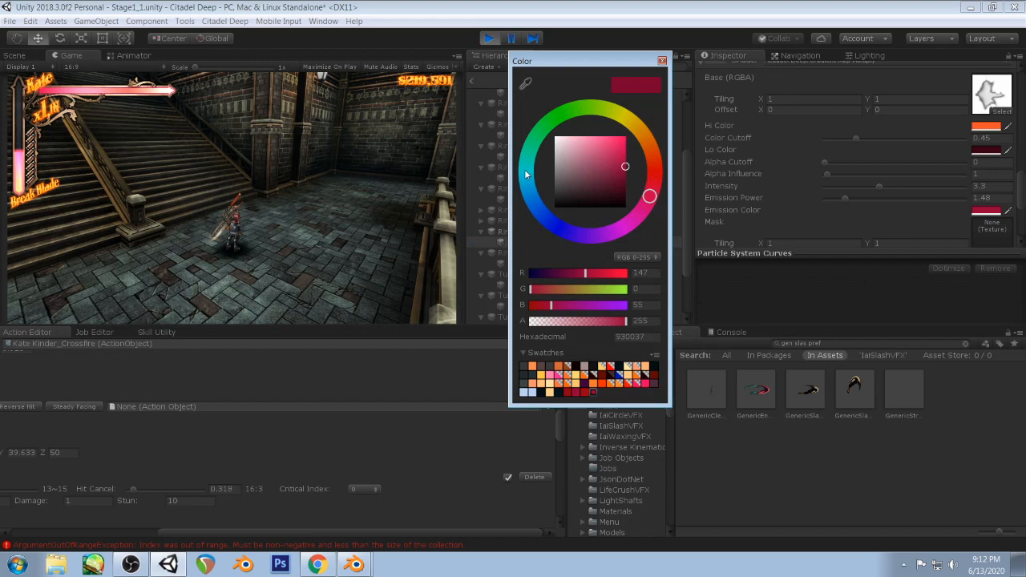
pyautogui.click(583, 188)
pyautogui.click(361, 167)
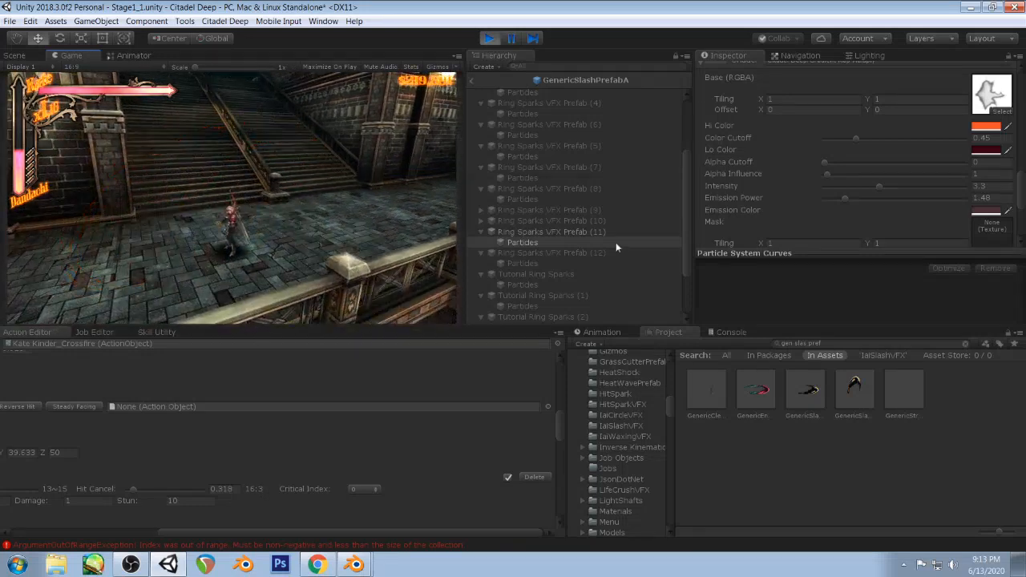
# - Deactivate Ring Sparks VFX Prefab (11), activate Tutorial Ring Sparks (3), and test the slash in the game
pyautogui.click(606, 232)
pyautogui.click(727, 72)
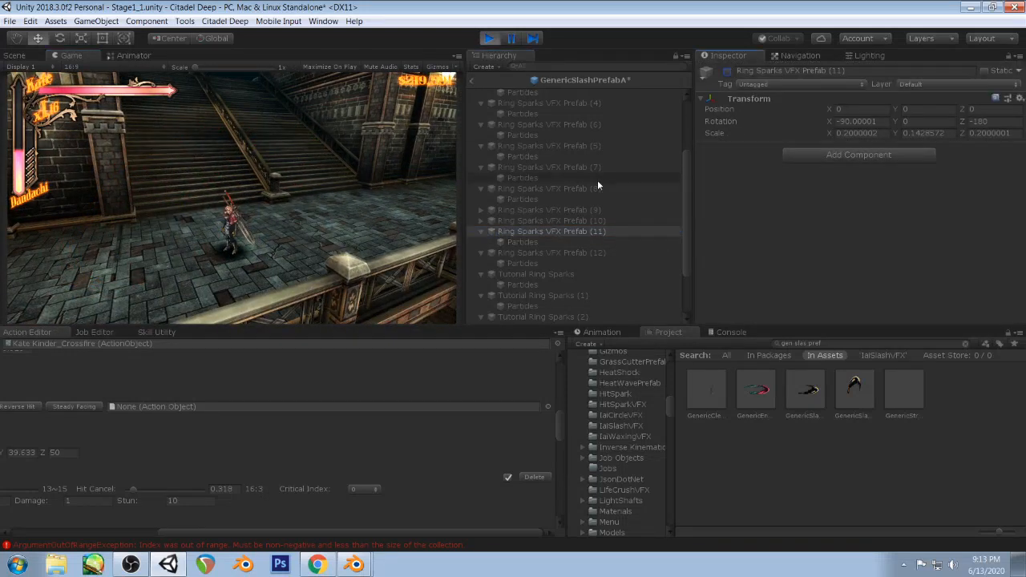
pyautogui.click(561, 254)
pyautogui.scroll(-3, 583, 213)
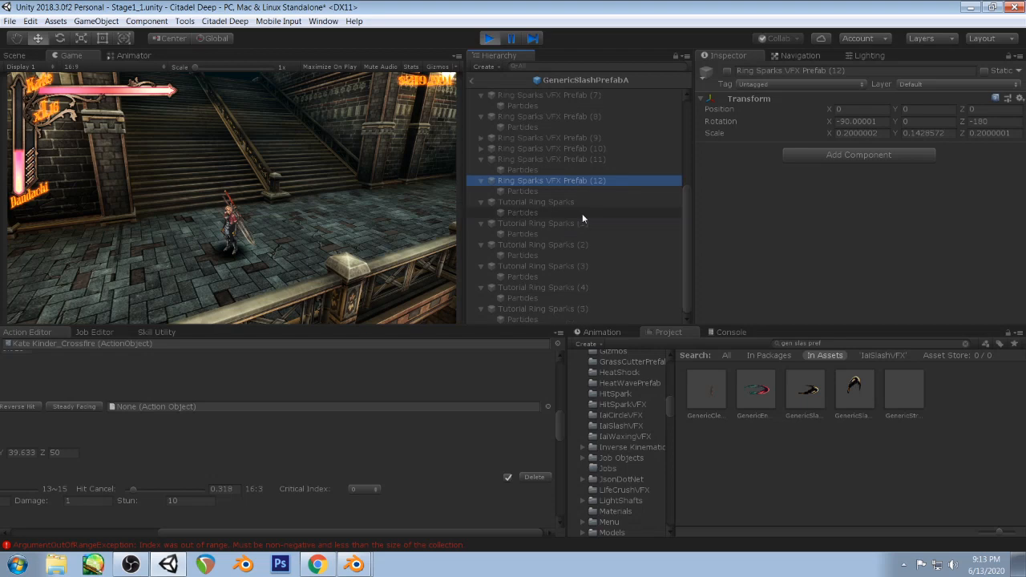
pyautogui.click(570, 310)
pyautogui.click(588, 266)
pyautogui.click(728, 72)
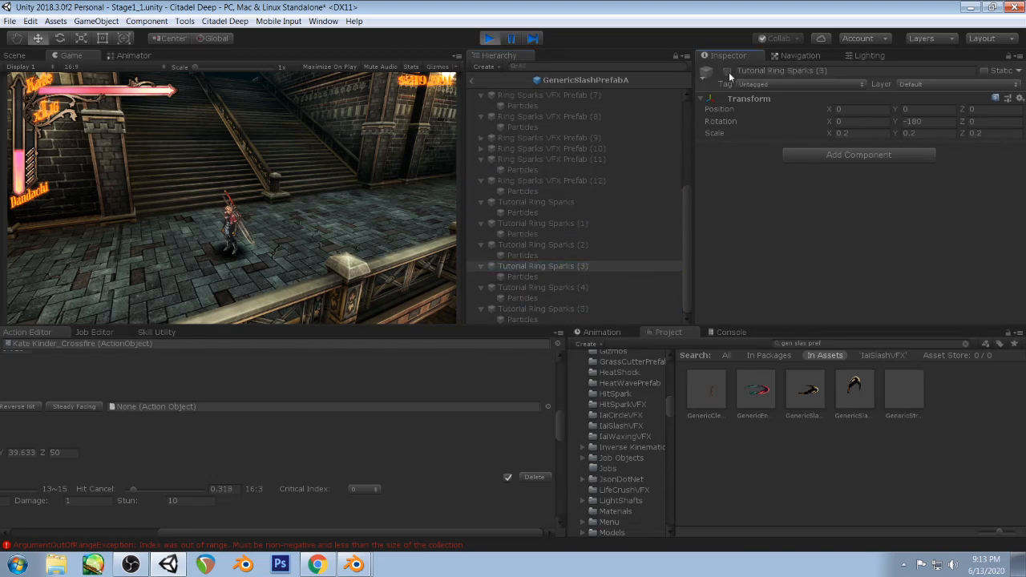
pyautogui.click(366, 153)
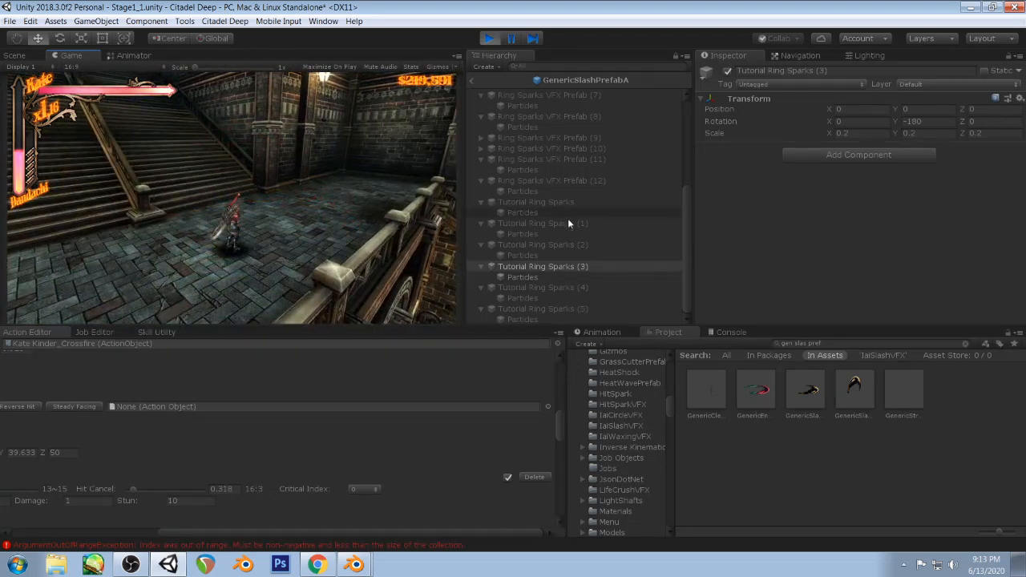
# - Deactivate Tutorial Ring Sparks (3), activate Tutorial Ring Sparks (2) instead, and test the slash in the game
pyautogui.click(571, 245)
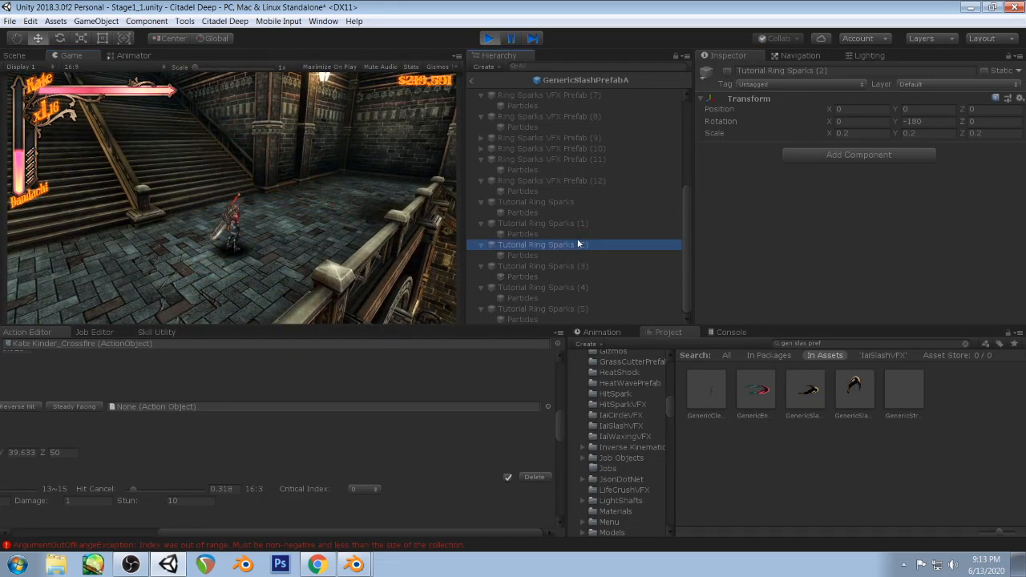
pyautogui.click(729, 72)
pyautogui.click(321, 160)
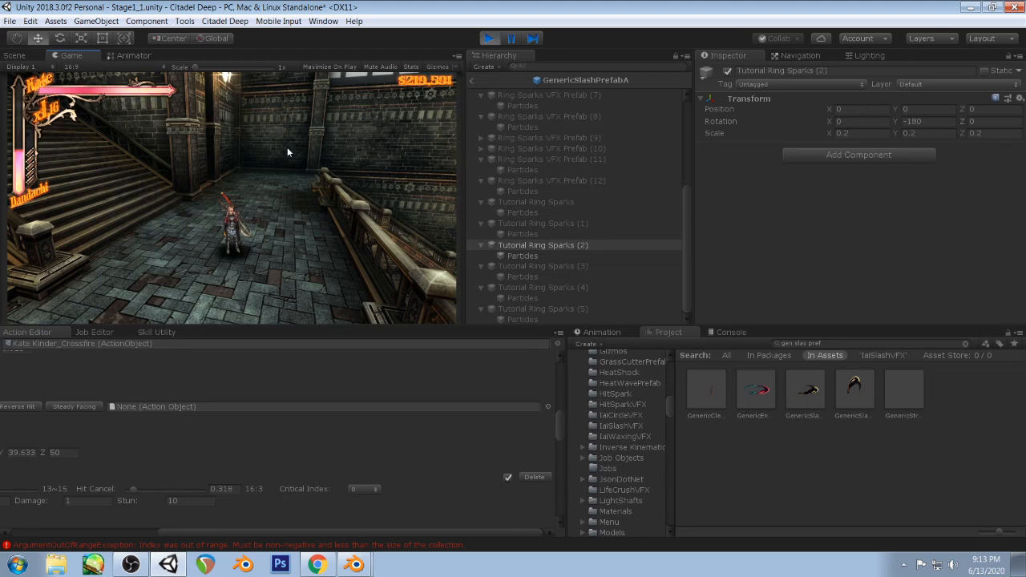
# - Deactivate Tutorial Ring Sparks (2), duplicate it, and test the slash with the copy active
pyautogui.click(550, 309)
pyautogui.click(563, 245)
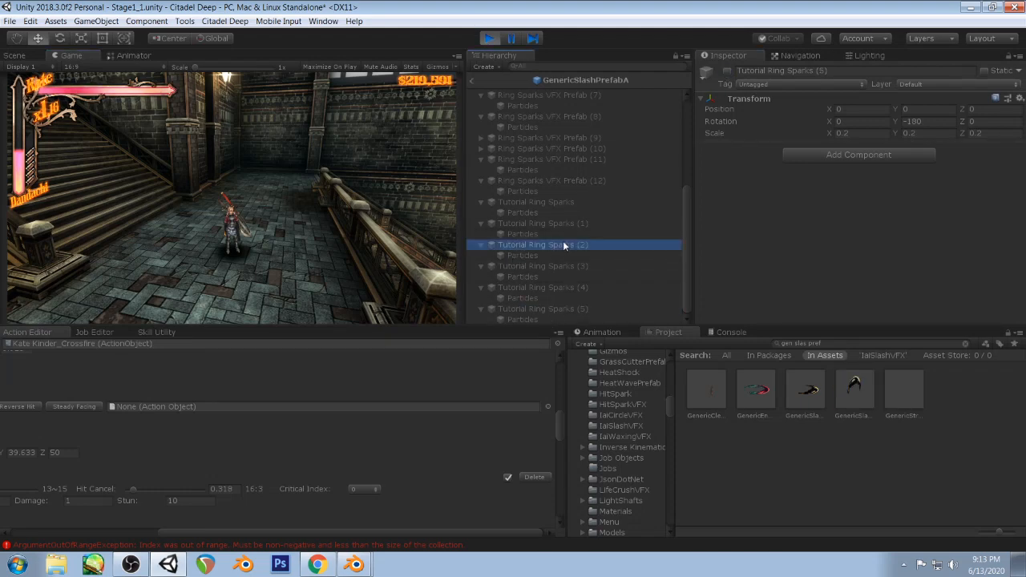
pyautogui.hotkey('ctrl', 'd')
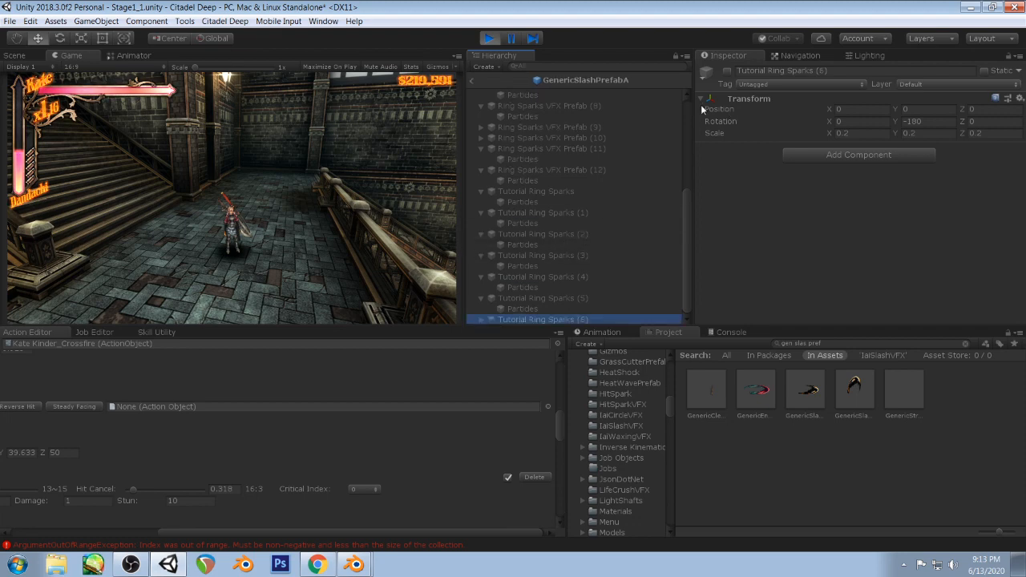
pyautogui.click(727, 71)
pyautogui.click(321, 229)
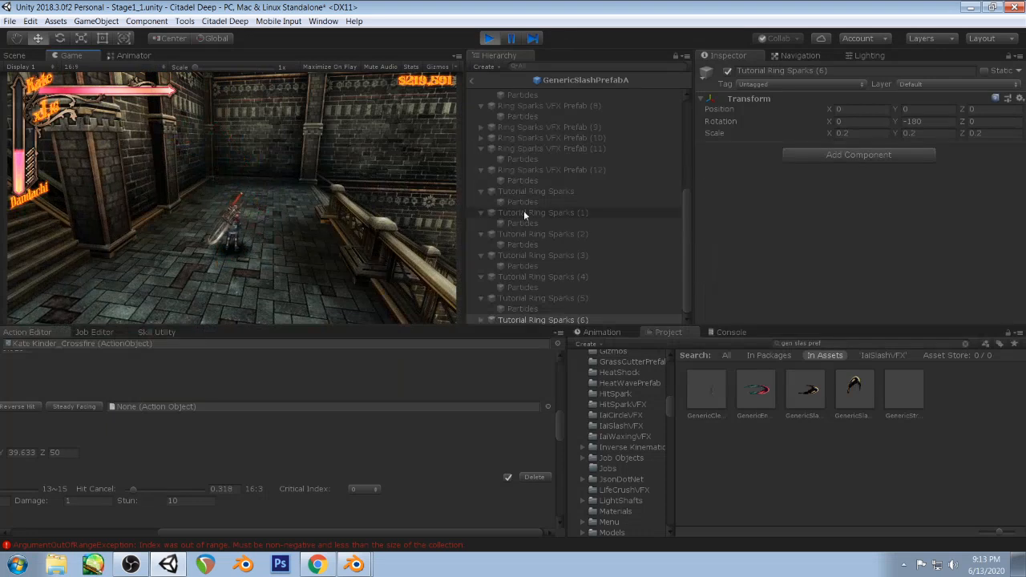
# - Set the Render Mode of Tutorial Ring Sparks (6)'s particles to Billboard and test the slash in the game
pyautogui.click(483, 318)
pyautogui.click(522, 319)
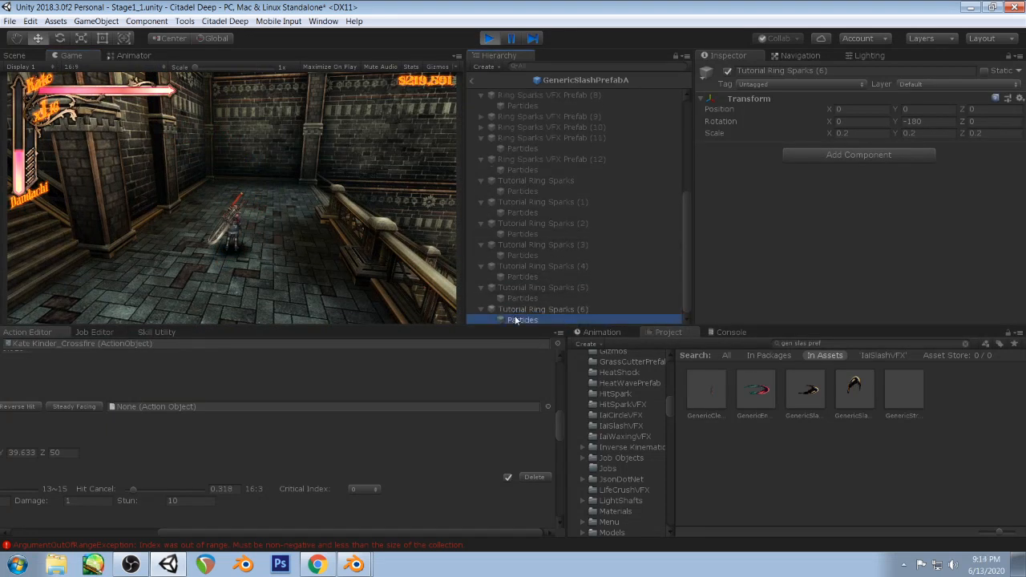
pyautogui.scroll(-5, 875, 136)
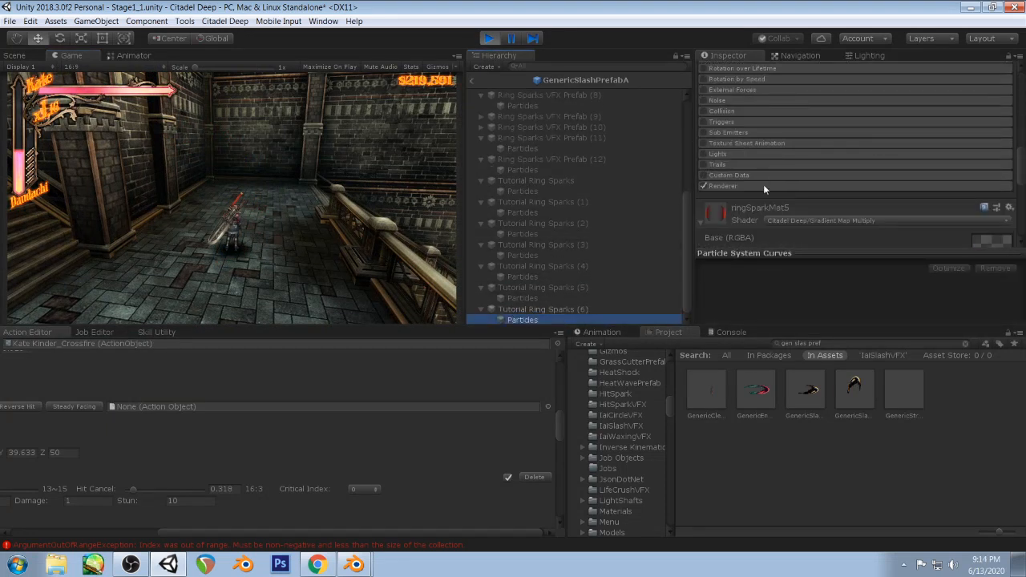
pyautogui.click(763, 186)
pyautogui.click(863, 197)
pyautogui.click(858, 207)
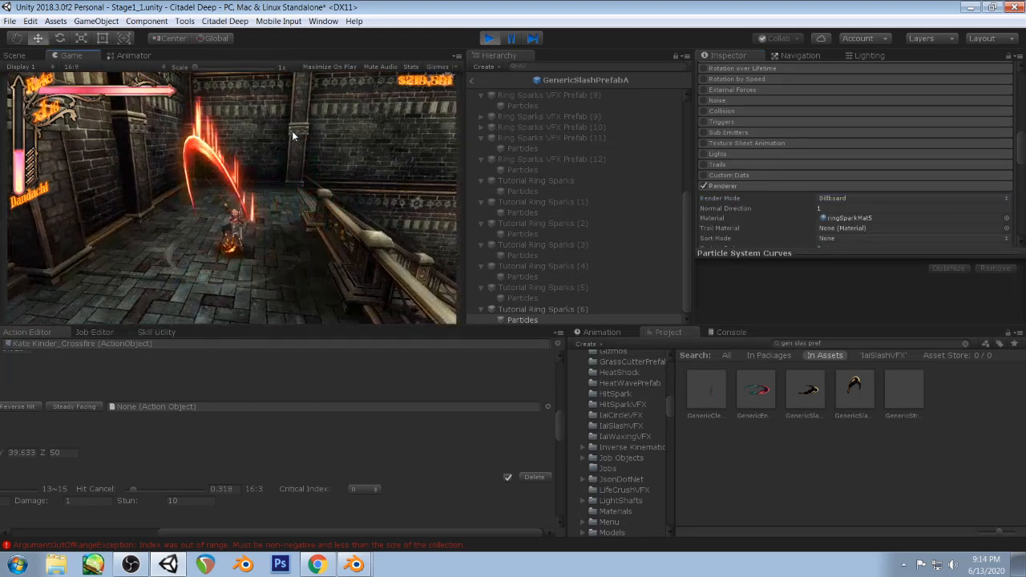
# - Turn off 3D Start Size on Tutorial Ring Sparks (6)'s particles, set Start Size from 2 to 5, and test the slash
pyautogui.scroll(5, 828, 184)
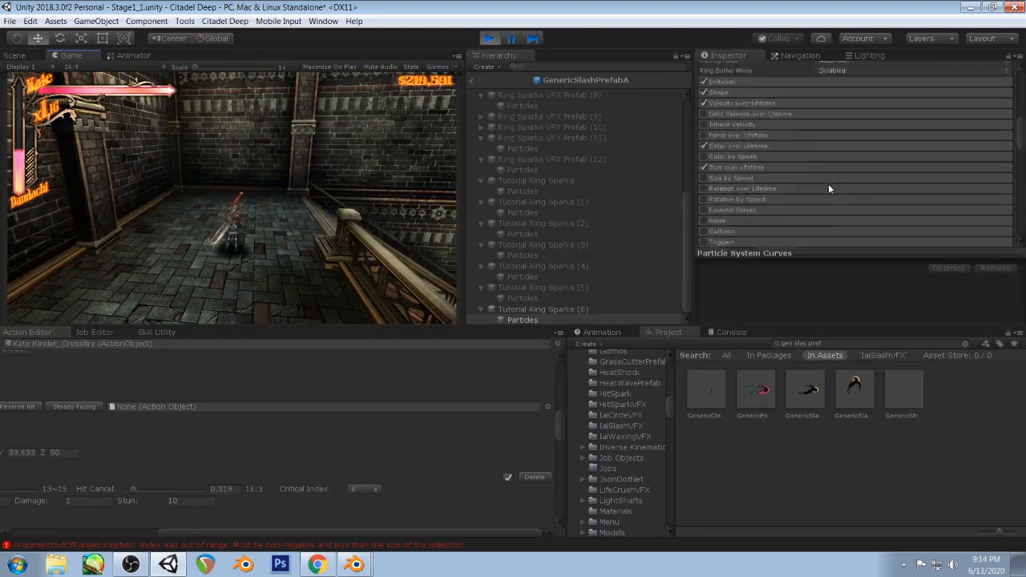
pyautogui.scroll(5, 827, 182)
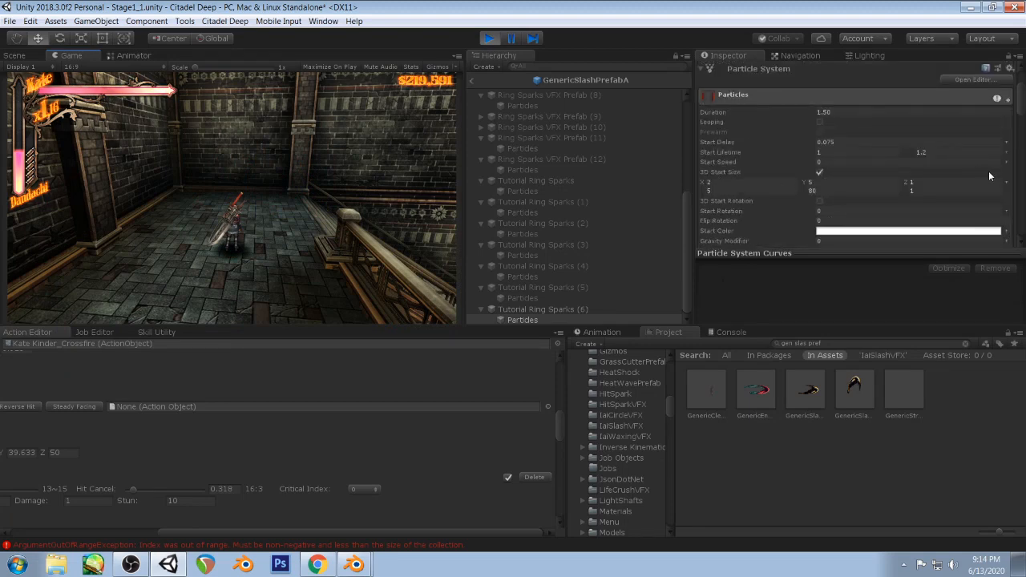
pyautogui.click(821, 173)
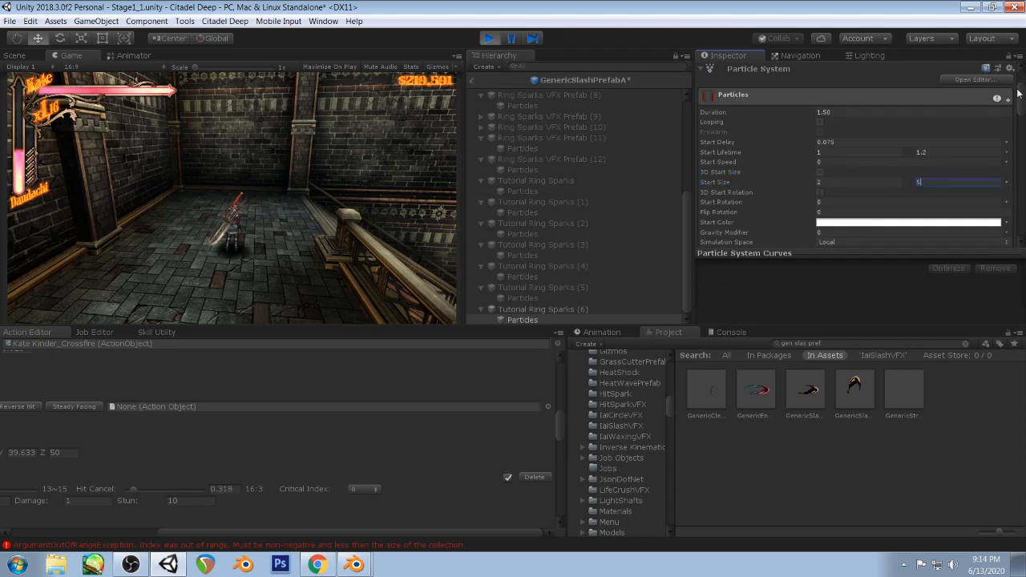
pyautogui.click(327, 176)
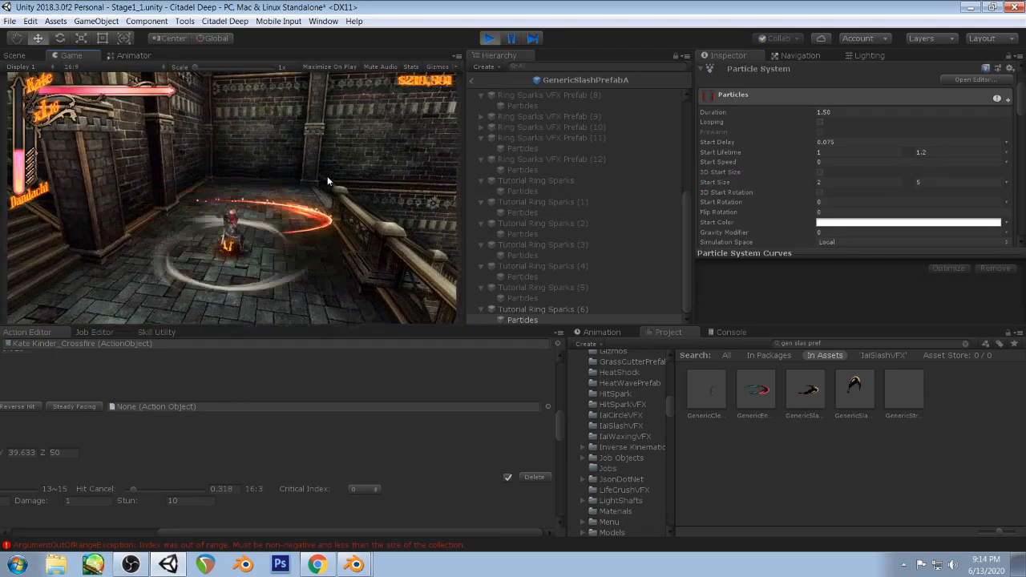
# - Lower the Size over Lifetime curve's end to about 0.25 and its middle key to about 0.95, and test the slash
pyautogui.click(327, 176)
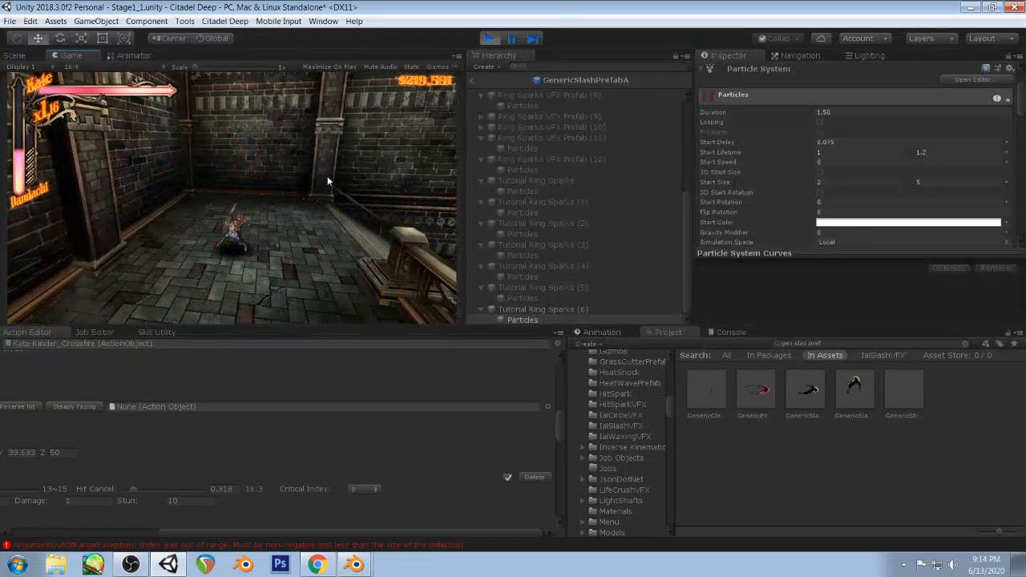
pyautogui.scroll(-6, 810, 186)
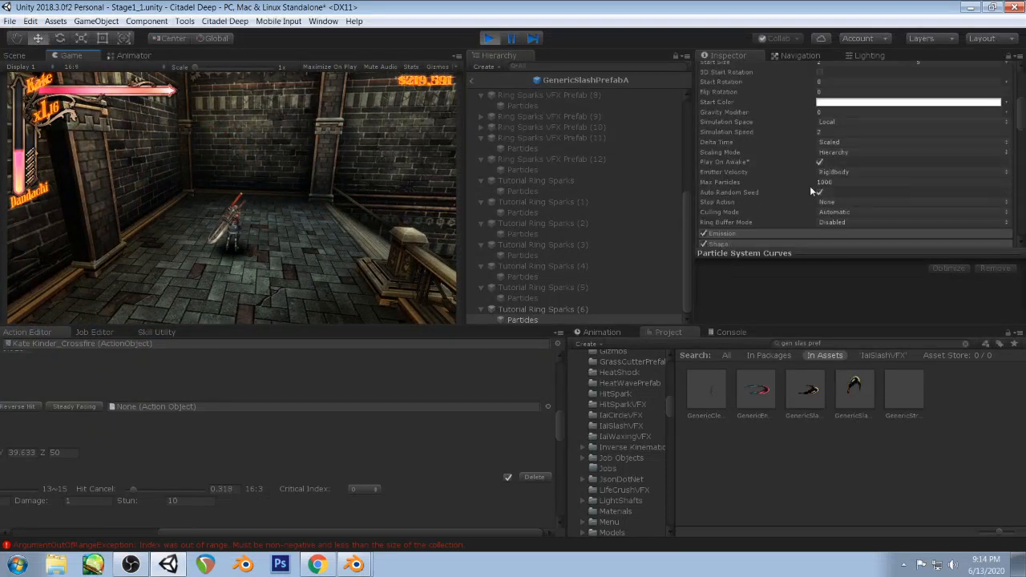
pyautogui.click(733, 160)
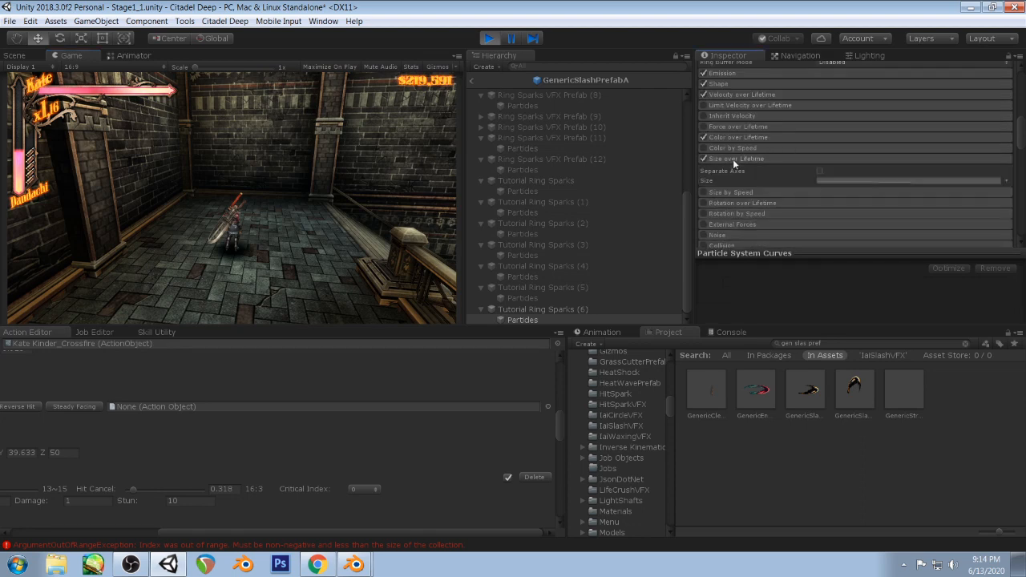
pyautogui.click(829, 179)
pyautogui.moveTo(767, 252); pyautogui.dragTo(770, 161)
pyautogui.moveTo(737, 238); pyautogui.dragTo(743, 184)
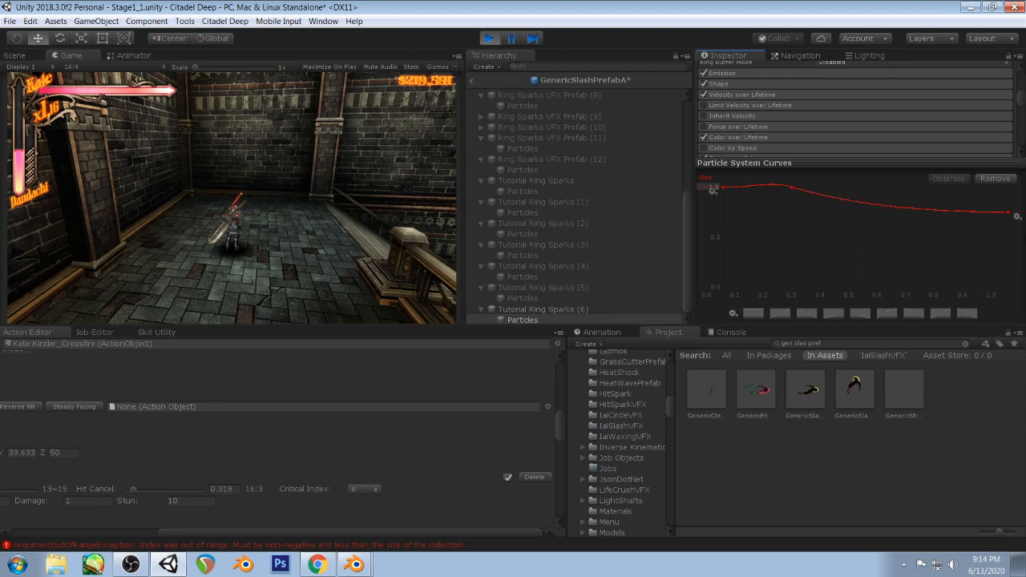
pyautogui.moveTo(1012, 215); pyautogui.dragTo(1012, 258)
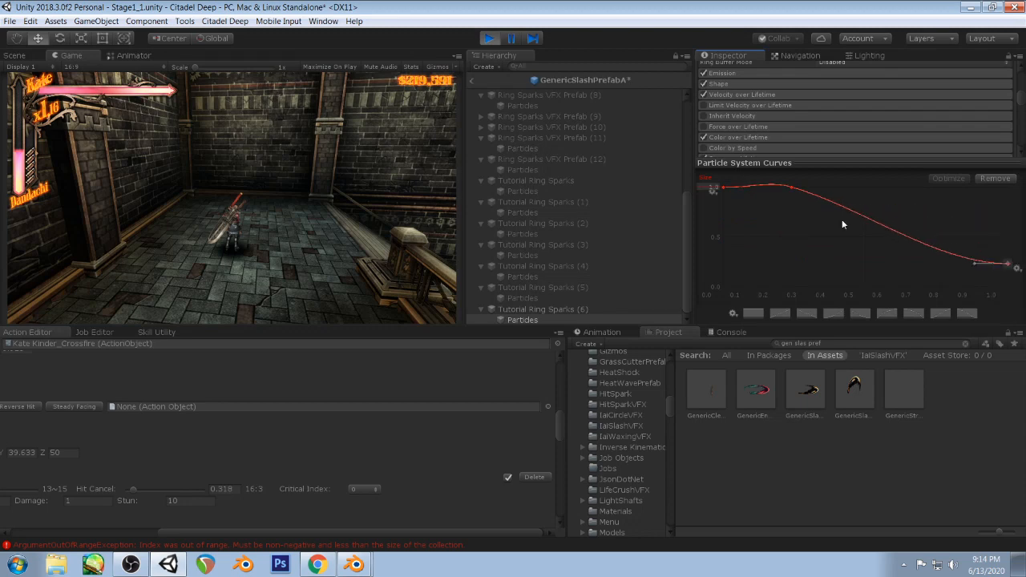
pyautogui.moveTo(794, 191); pyautogui.dragTo(795, 195)
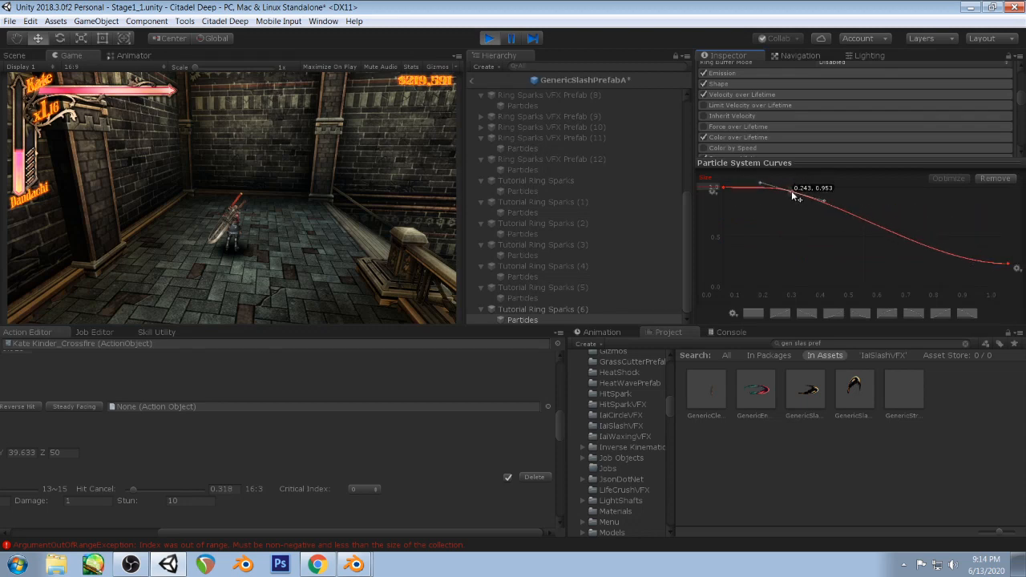
pyautogui.click(293, 220)
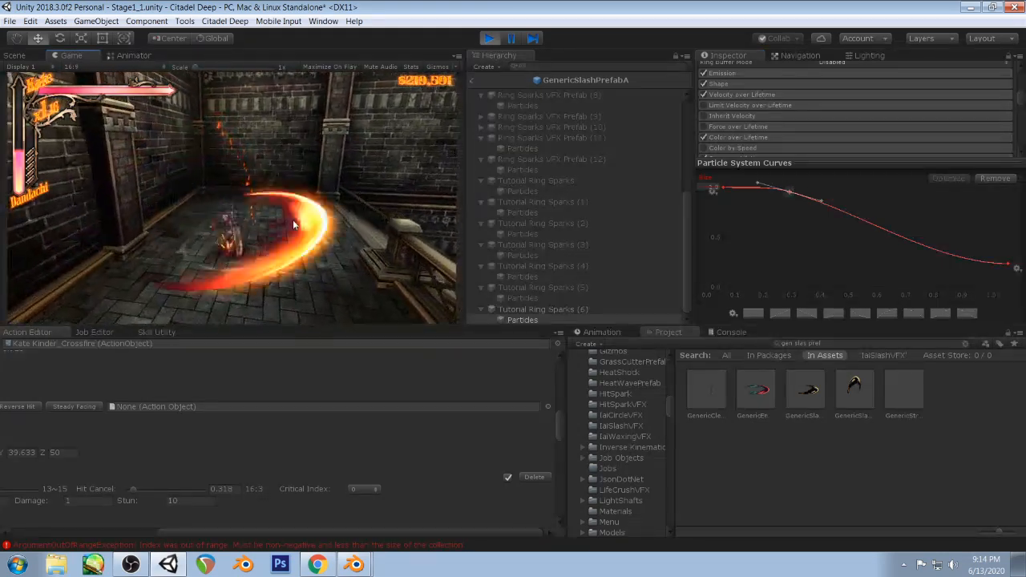
# - Delete the middle key of the Size over Lifetime curve and bend the start tangent downward for an earlier falloff
pyautogui.click(789, 193)
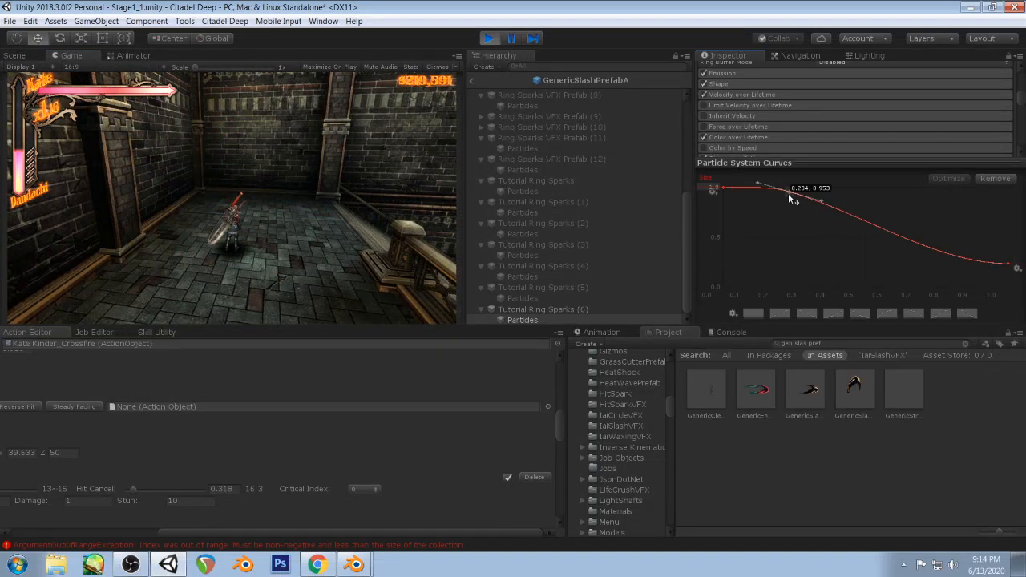
pyautogui.press('Delete')
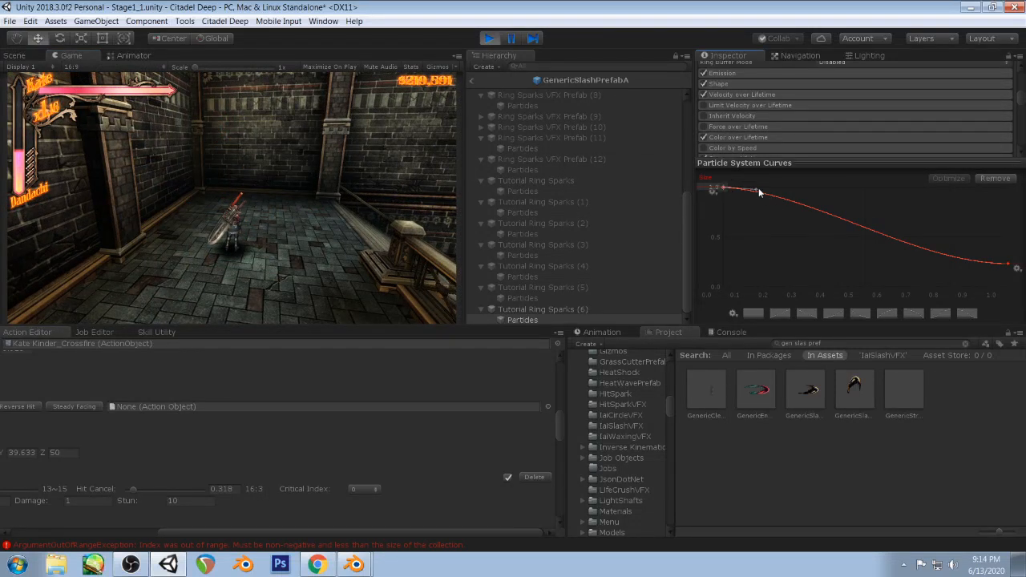
pyautogui.moveTo(760, 190); pyautogui.dragTo(758, 206)
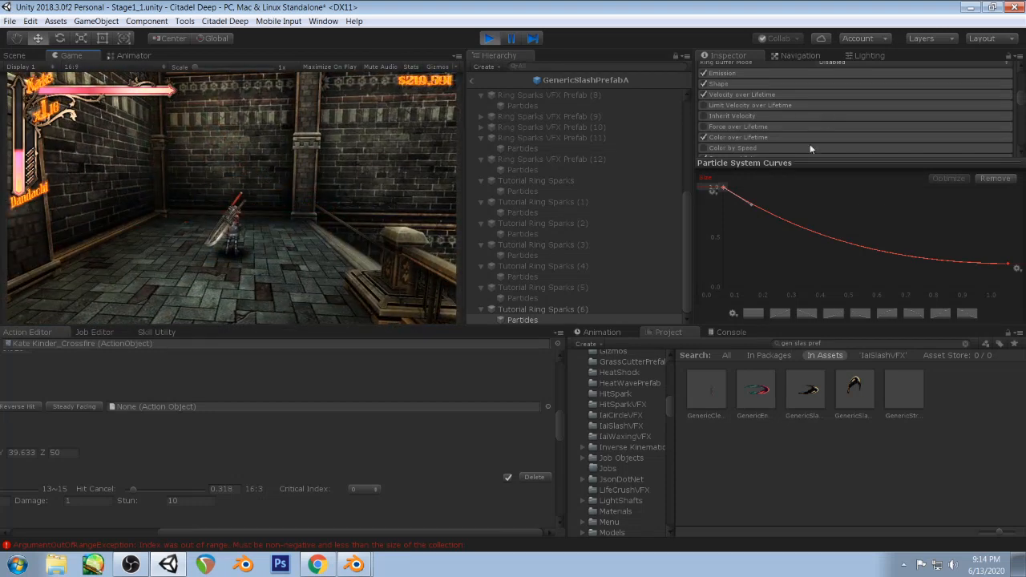
# - Set the particles' Start Size range to 3 and 7 and test the slash in the game
pyautogui.scroll(6, 833, 127)
pyautogui.scroll(-2, 833, 128)
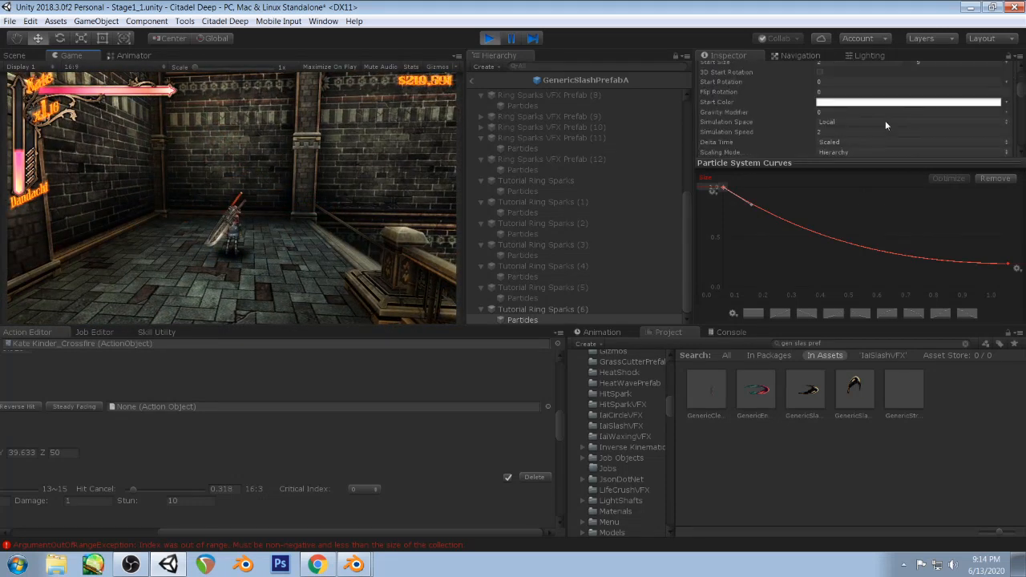
pyautogui.scroll(2, 834, 96)
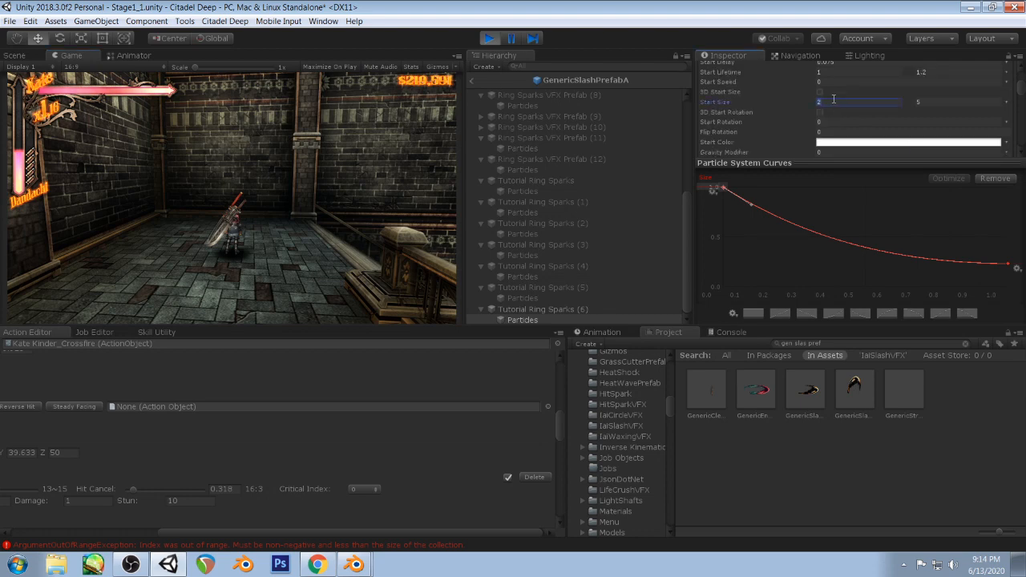
pyautogui.click(318, 185)
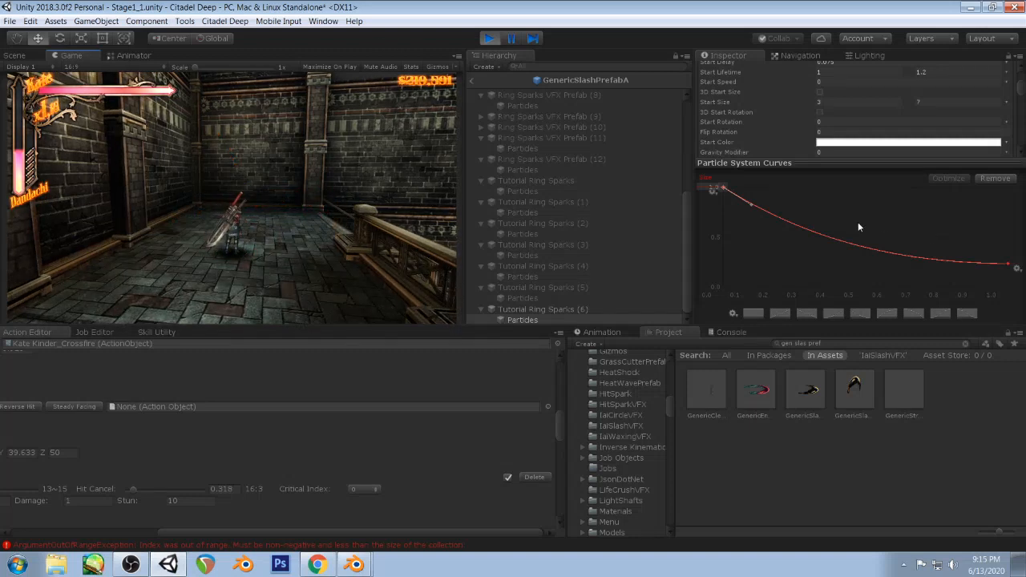
# - Locate the ringSparkMat5 material used by the particles' renderer in the project assets and duplicate it
pyautogui.moveTo(788, 164); pyautogui.dragTo(788, 218)
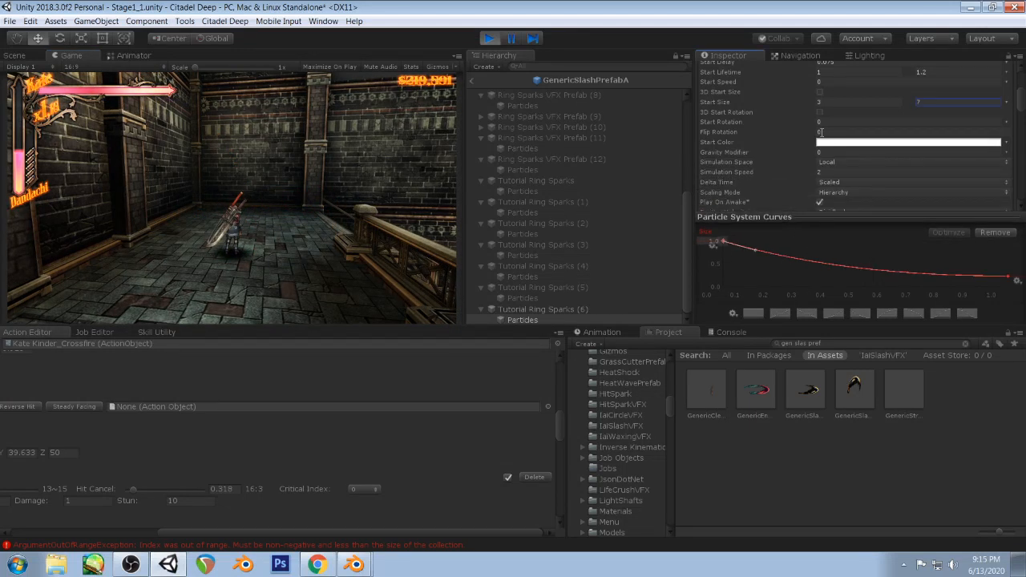
pyautogui.scroll(-5, 818, 118)
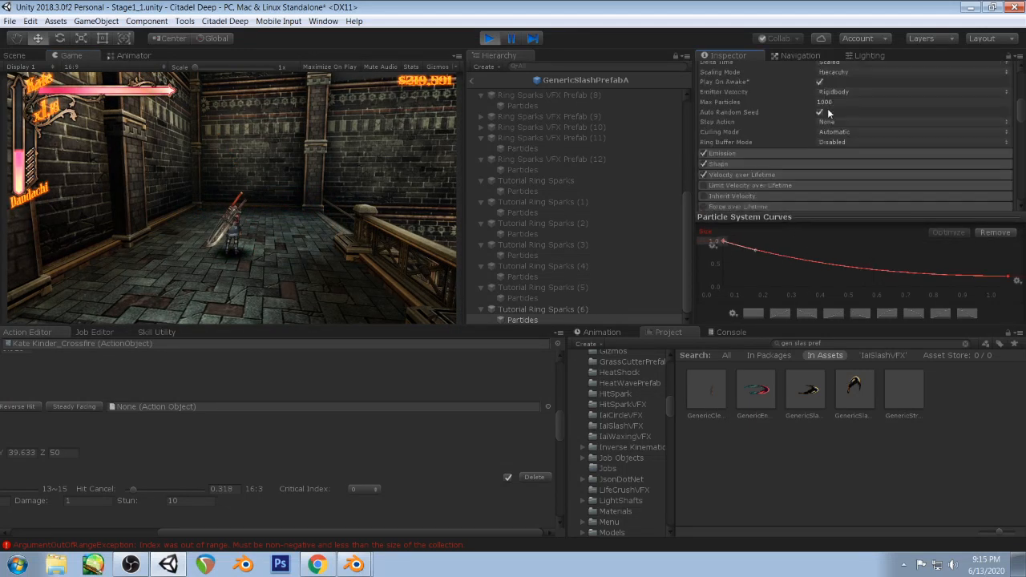
pyautogui.scroll(-10, 836, 136)
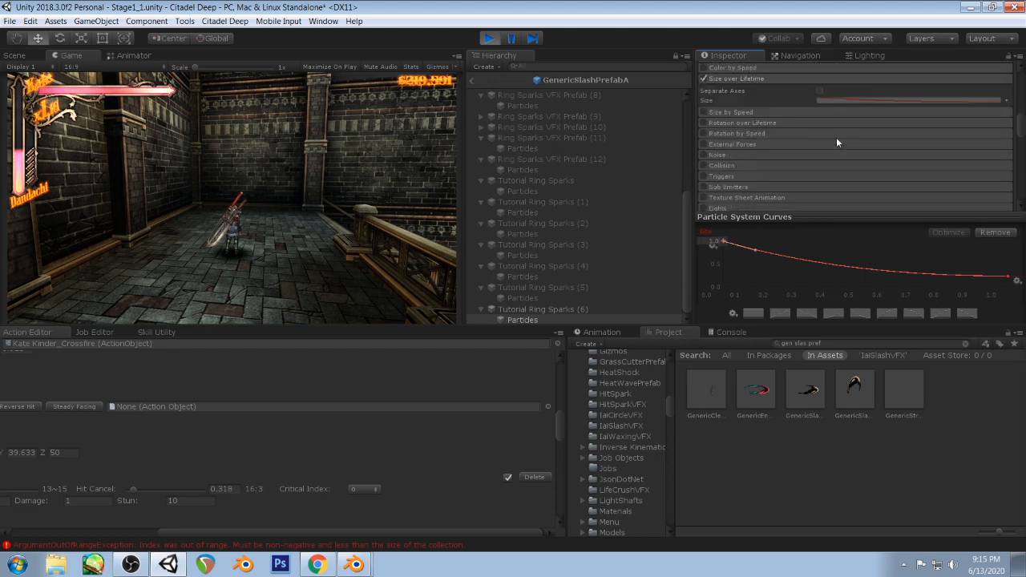
pyautogui.scroll(5, 837, 107)
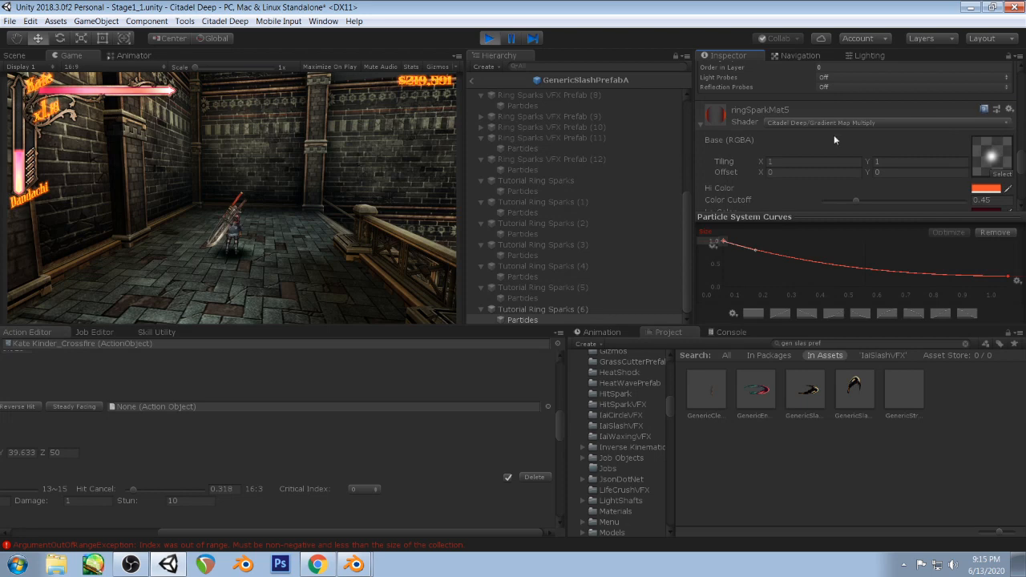
pyautogui.scroll(5, 838, 133)
pyautogui.scroll(2, 866, 116)
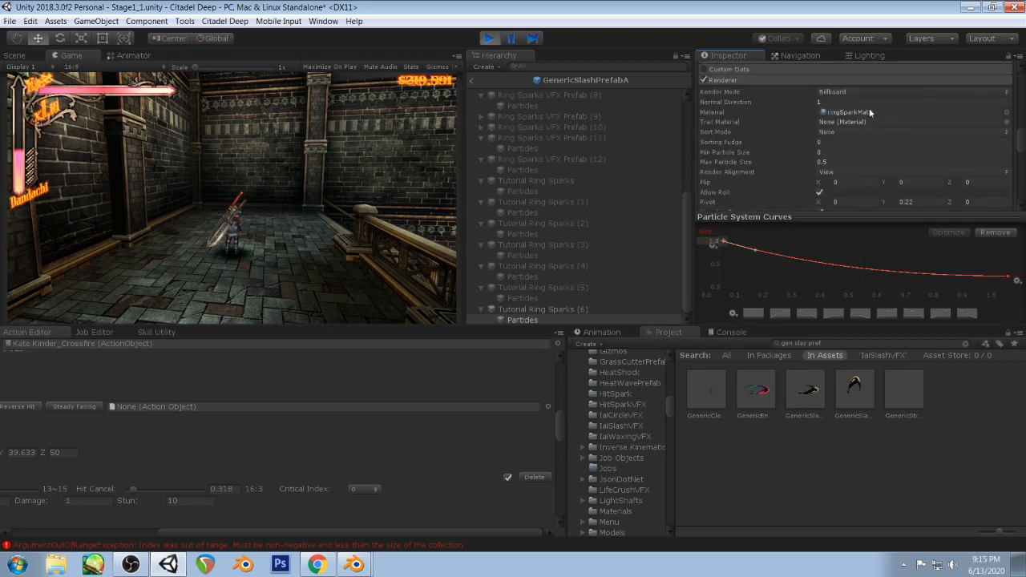
pyautogui.click(872, 113)
pyautogui.click(939, 445)
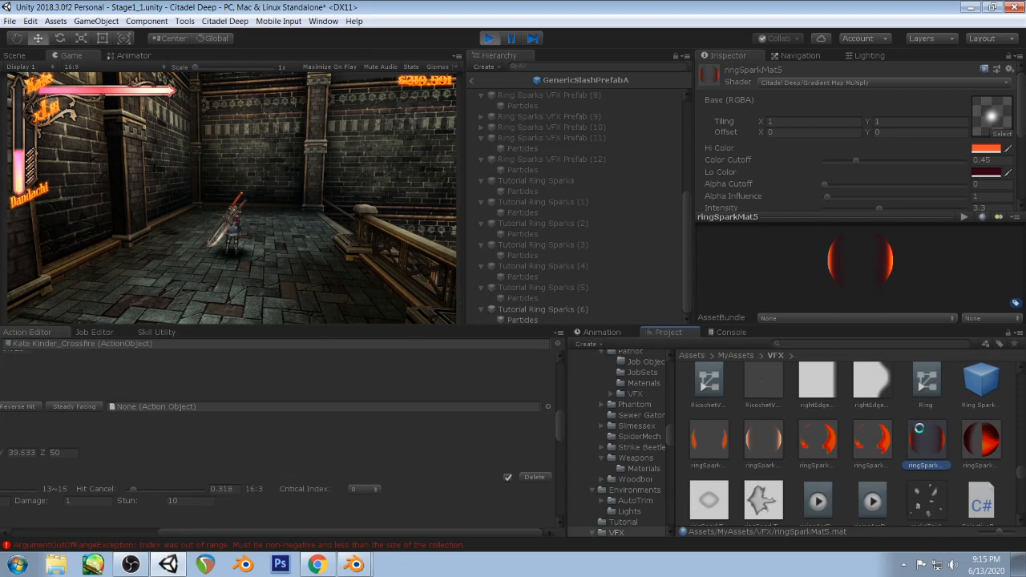
pyautogui.hotkey('ctrl', 'd')
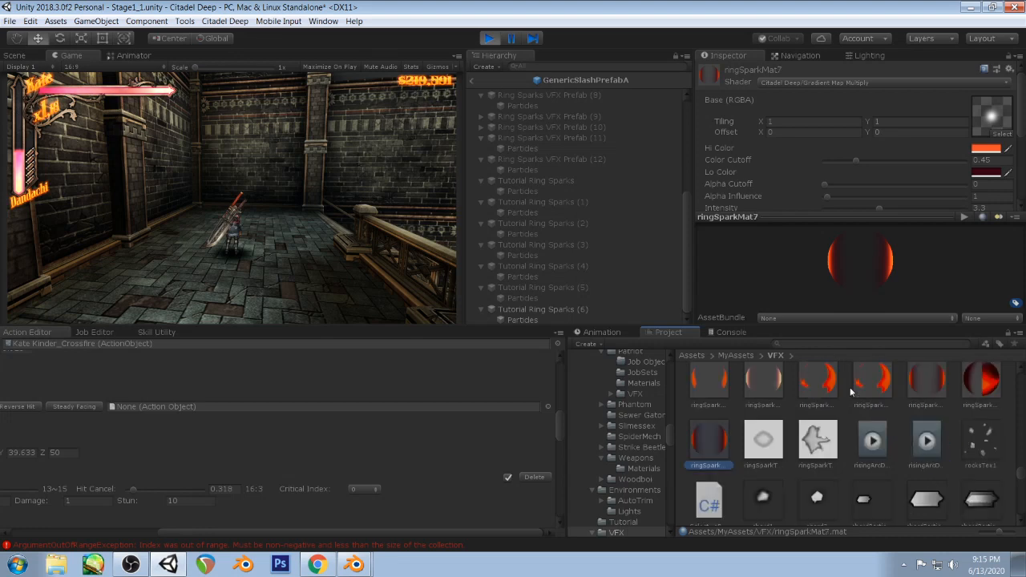
# - Assign the duplicated material ringSparkMat7 to the renderer of Tutorial Ring Sparks (6)'s particles
pyautogui.click(521, 320)
pyautogui.scroll(-10, 953, 138)
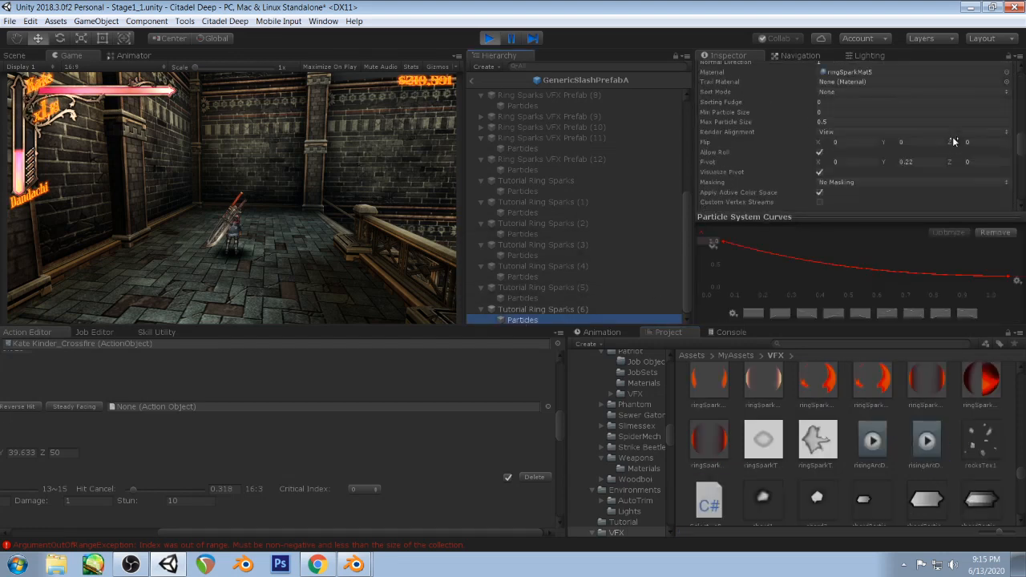
pyautogui.scroll(2, 953, 141)
pyautogui.click(1007, 112)
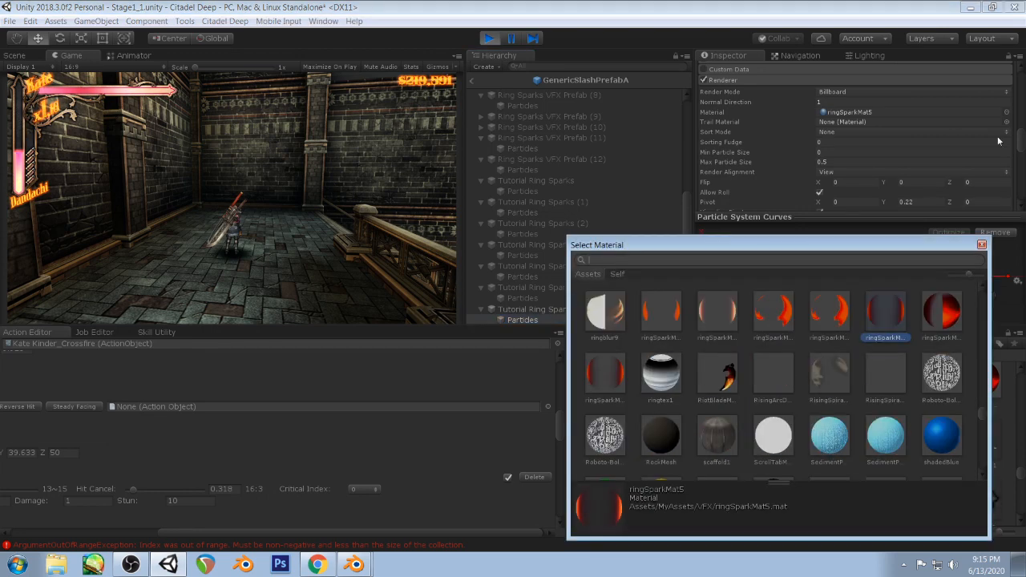
pyautogui.doubleClick(606, 375)
# - Set ringSparkMat7's base texture to crushflaketex, found by searching for "flak", and test the slash in the game
pyautogui.scroll(-5, 914, 137)
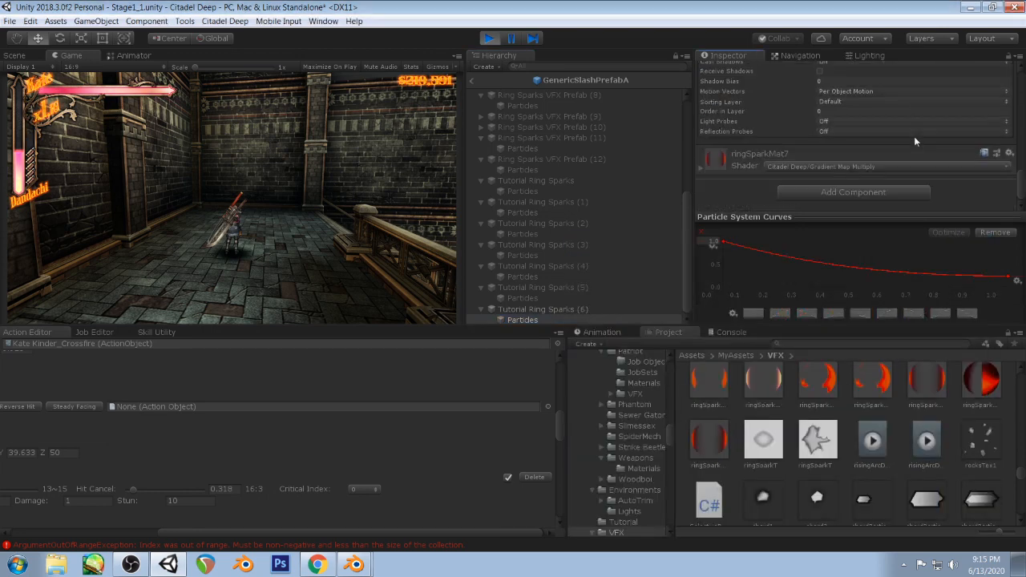
pyautogui.click(700, 167)
pyautogui.scroll(-2, 905, 140)
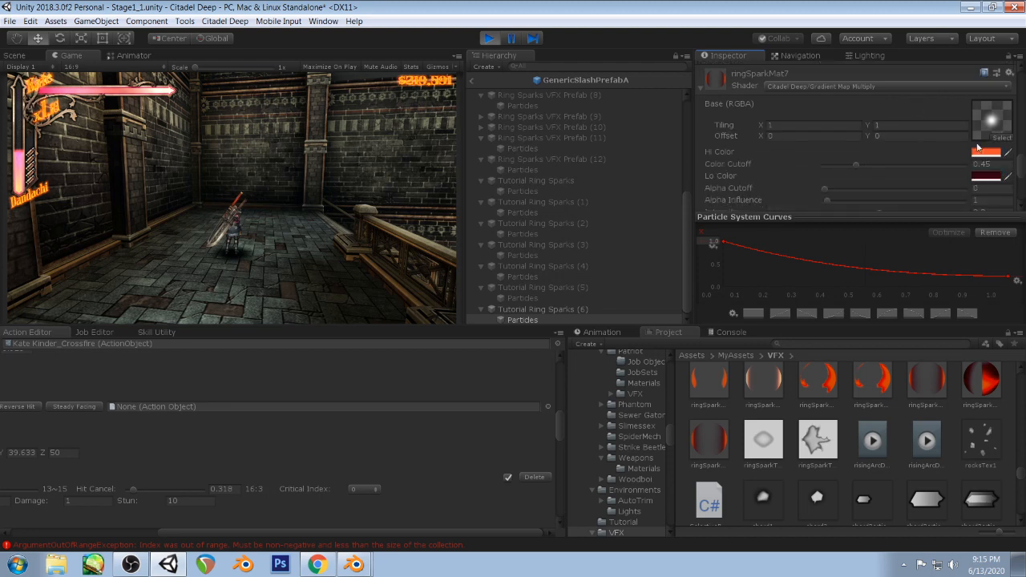
pyautogui.click(1002, 138)
pyautogui.write('fl')
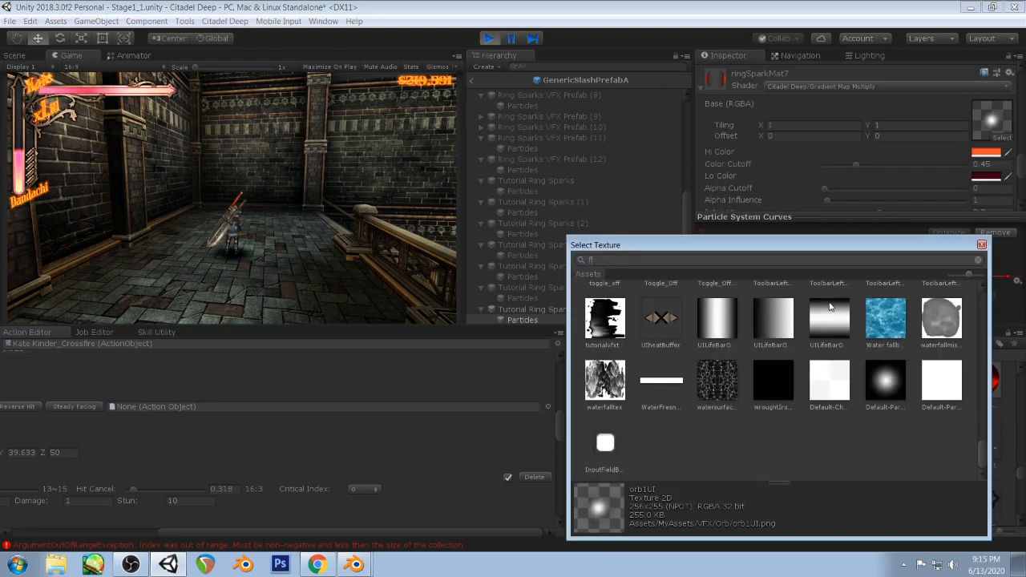
pyautogui.write('ak')
pyautogui.click(653, 312)
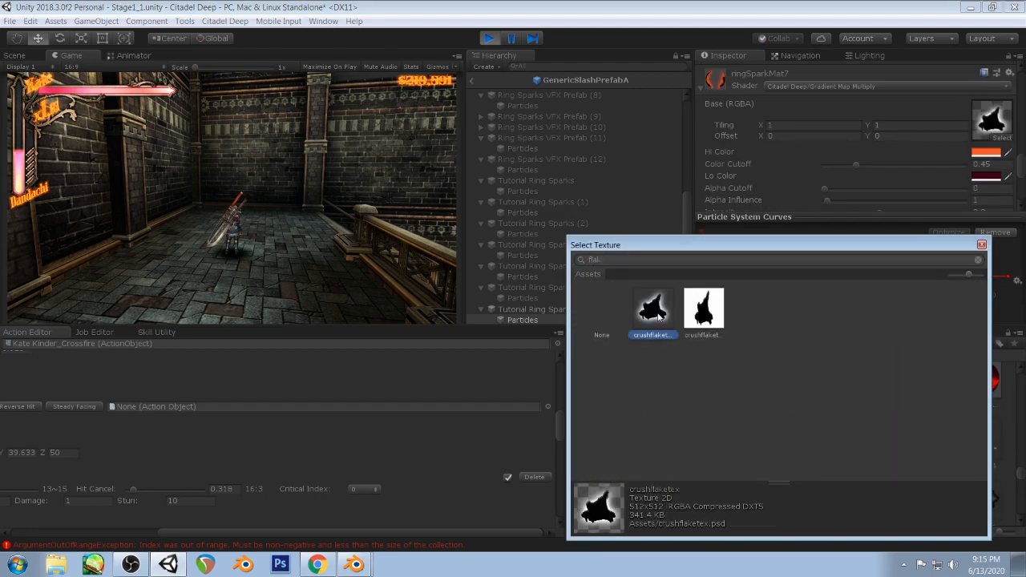
pyautogui.click(378, 196)
pyautogui.click(378, 195)
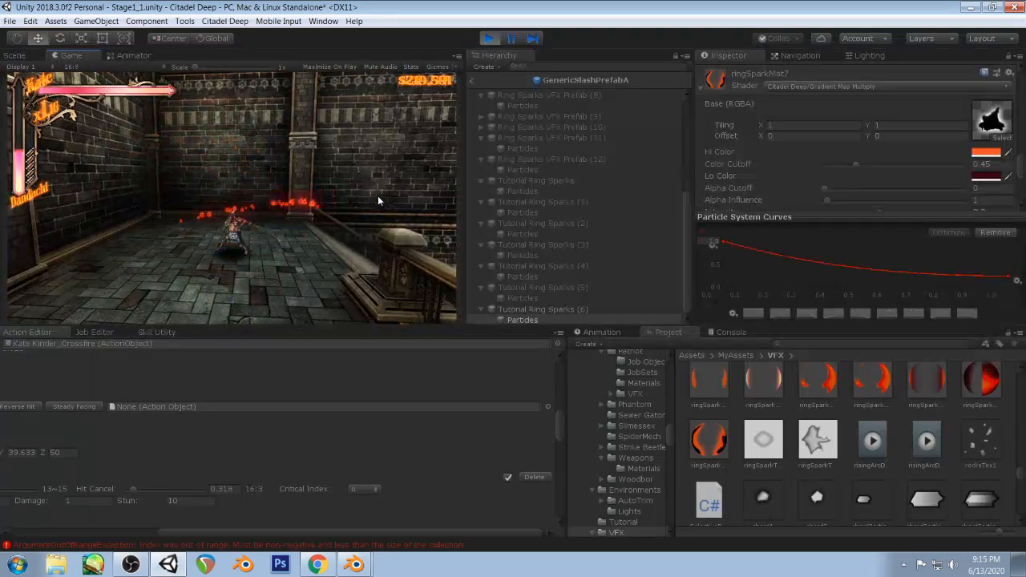
# - Duplicate the crushflaketex texture, rename the copy ringSparkFlakeTex, and open it in Photoshop
pyautogui.click(996, 122)
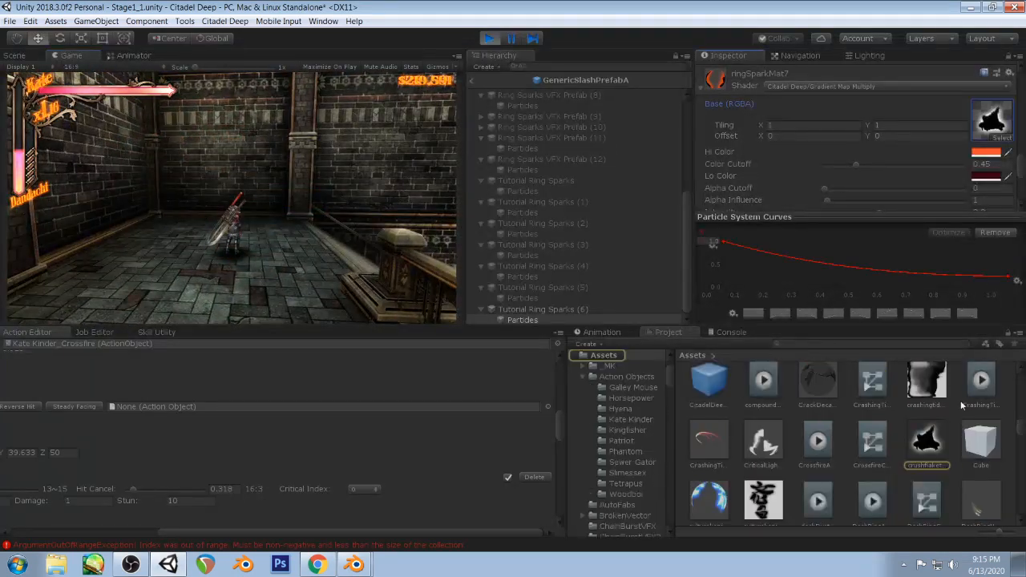
pyautogui.click(928, 446)
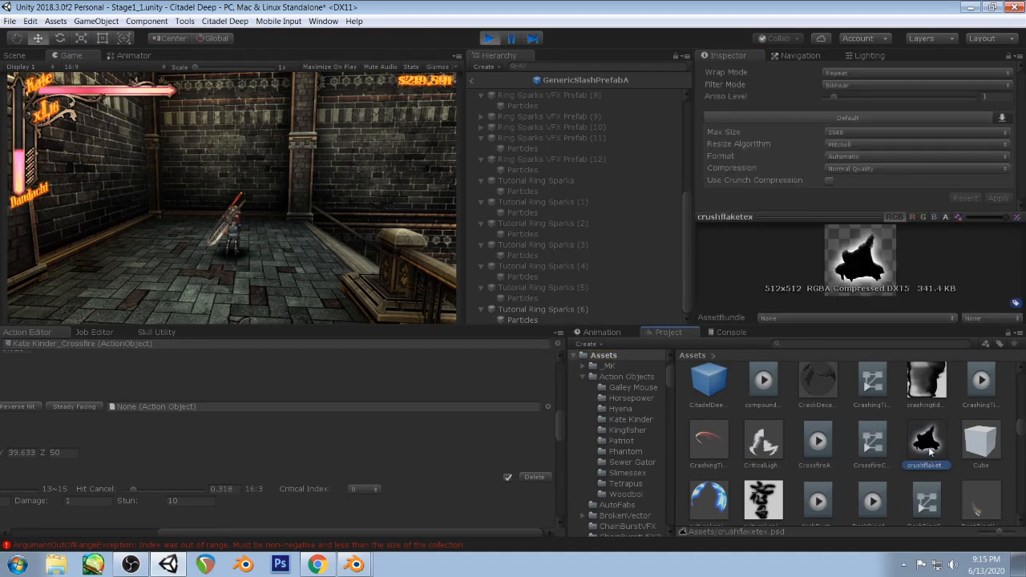
pyautogui.hotkey('ctrl', 'd')
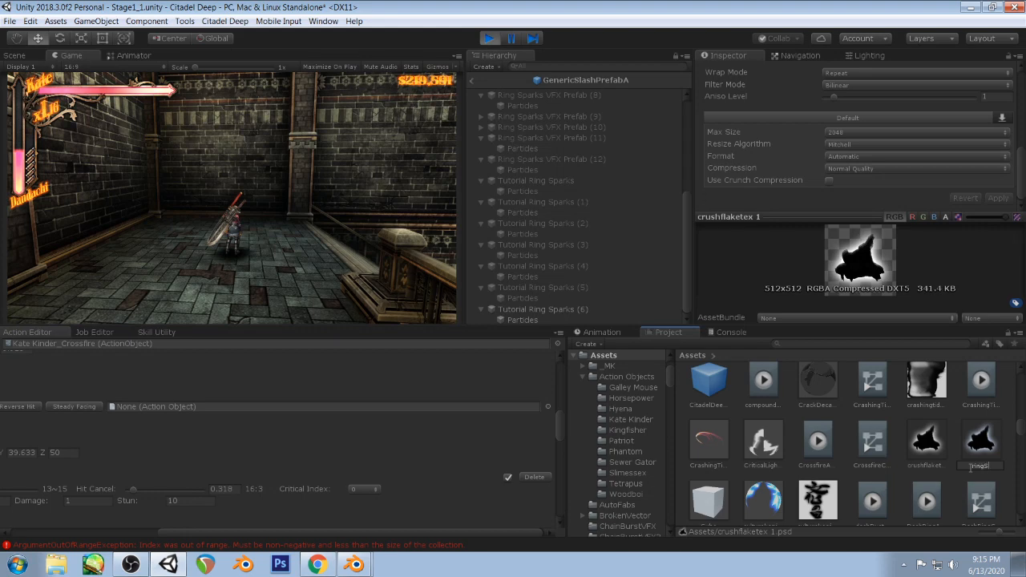
pyautogui.press('Return')
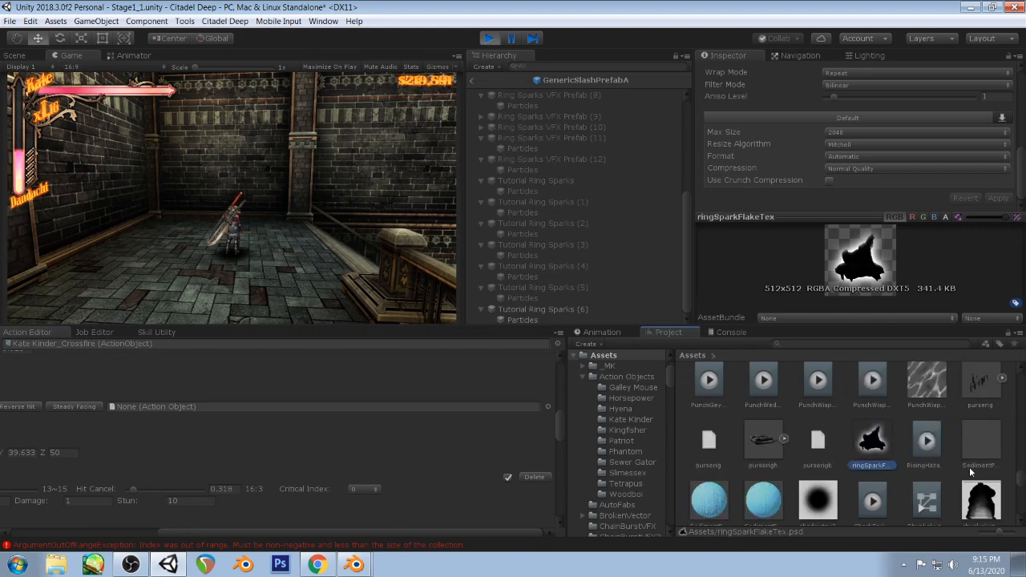
pyautogui.doubleClick(874, 437)
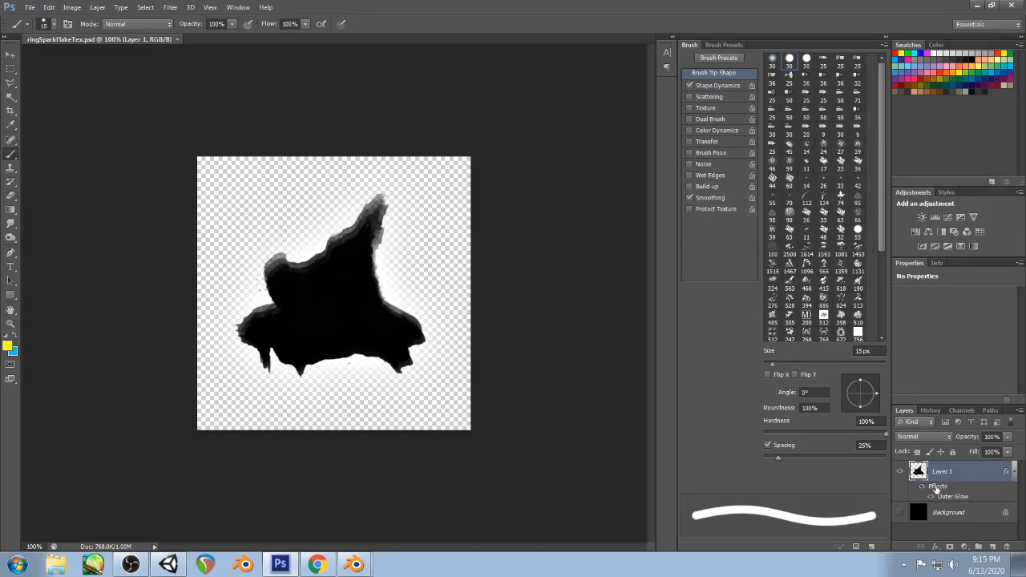
# - Change the Outer Glow color of Layer 1 in ringSparkFlakeTex.psd to black (000000)
pyautogui.doubleClick(952, 498)
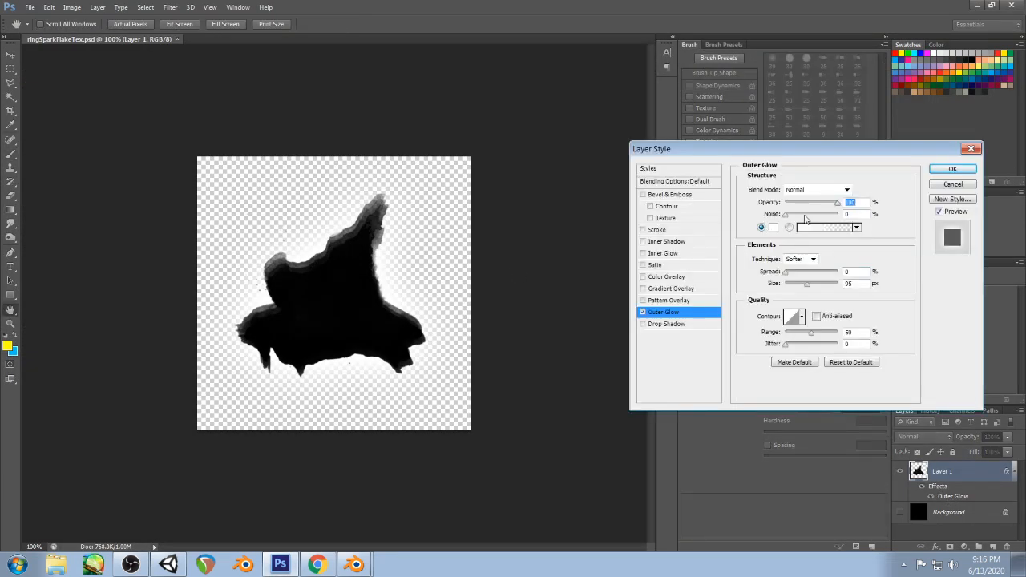
pyautogui.click(775, 227)
pyautogui.click(601, 418)
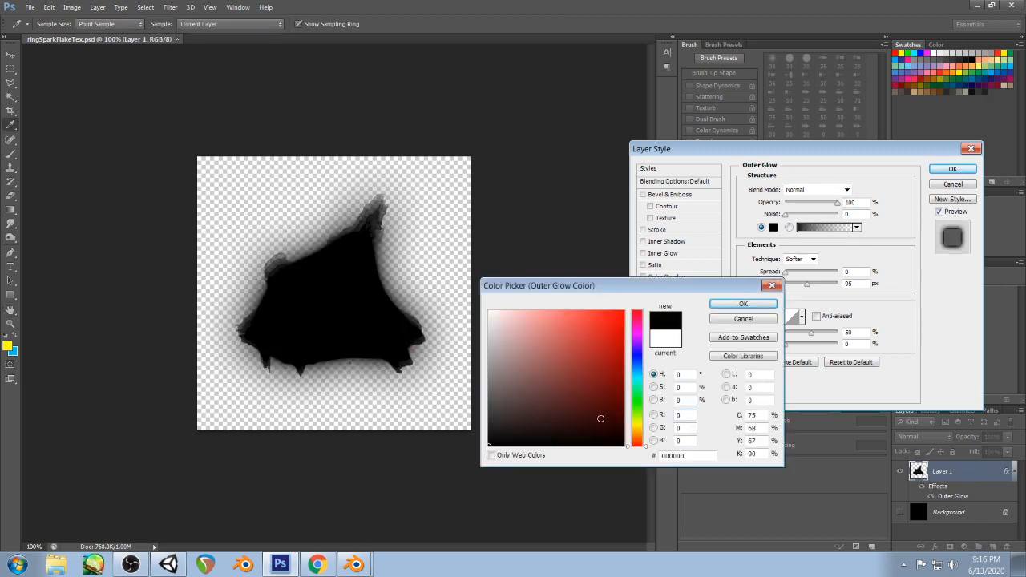
pyautogui.click(743, 305)
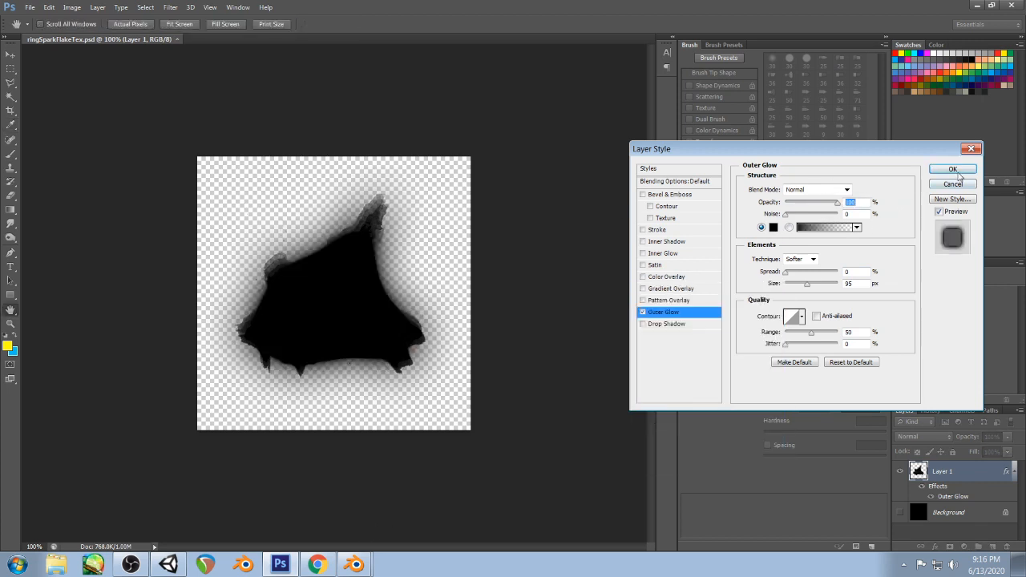
pyautogui.click(953, 170)
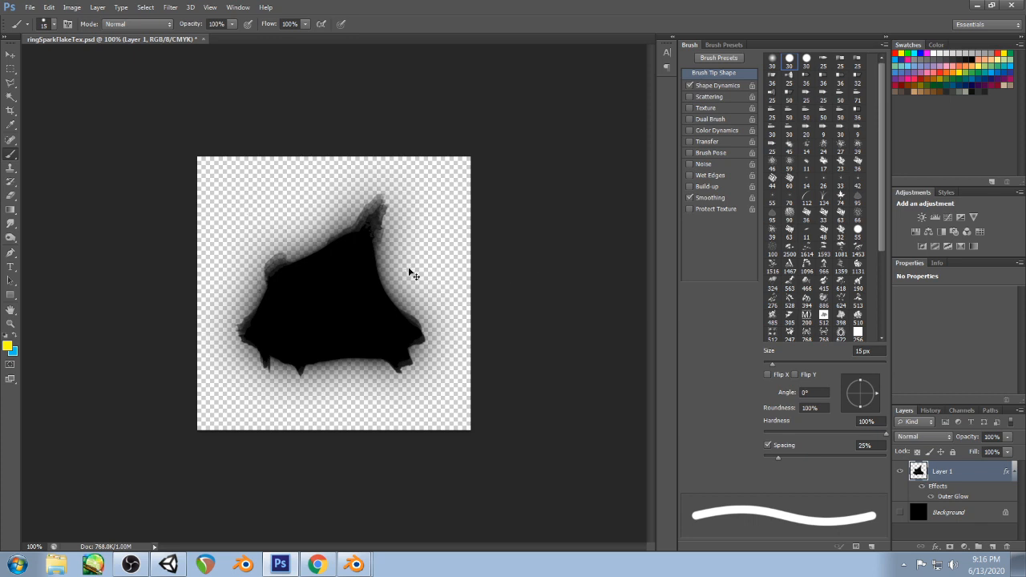
# - Turn the flake shape on Layer 1 white by setting its lightness to +100 with Hue/Saturation
pyautogui.hotkey('ctrl', 'u')
pyautogui.moveTo(767, 279); pyautogui.dragTo(917, 276)
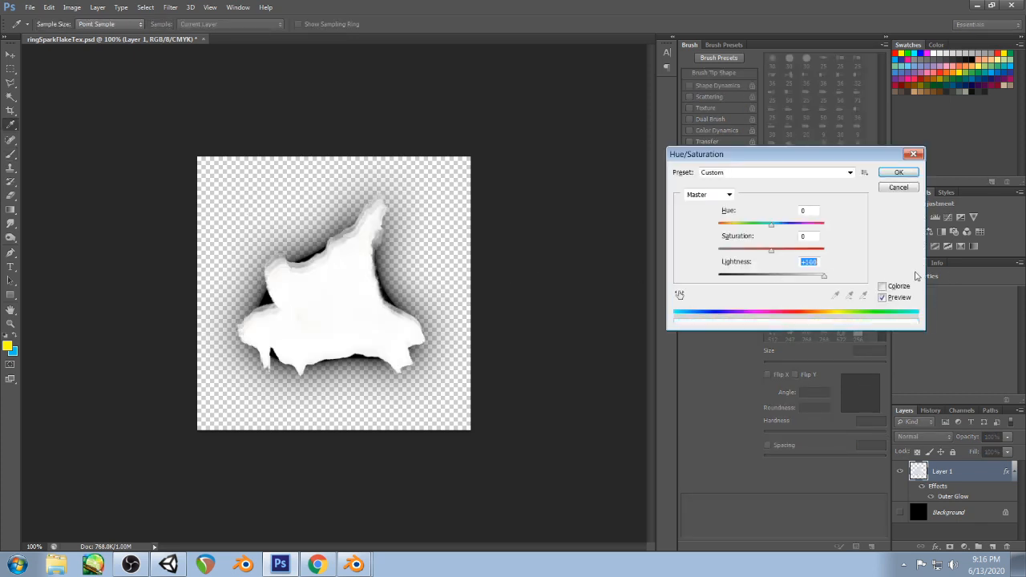
pyautogui.click(898, 172)
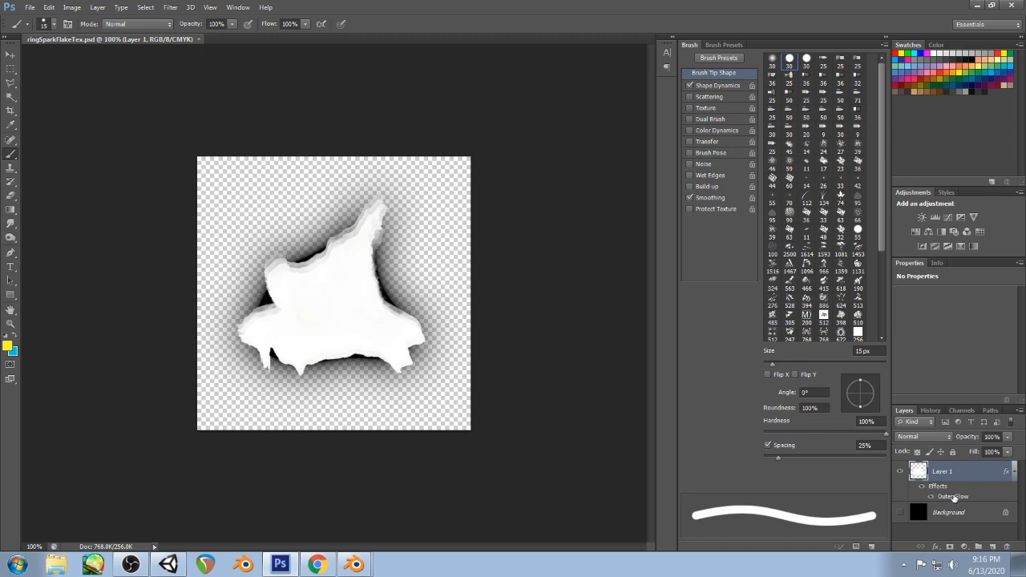
# - Add a black (000000) Inner Glow to Layer 1 with Normal blend mode, 75% opacity and 5 px size
pyautogui.doubleClick(955, 497)
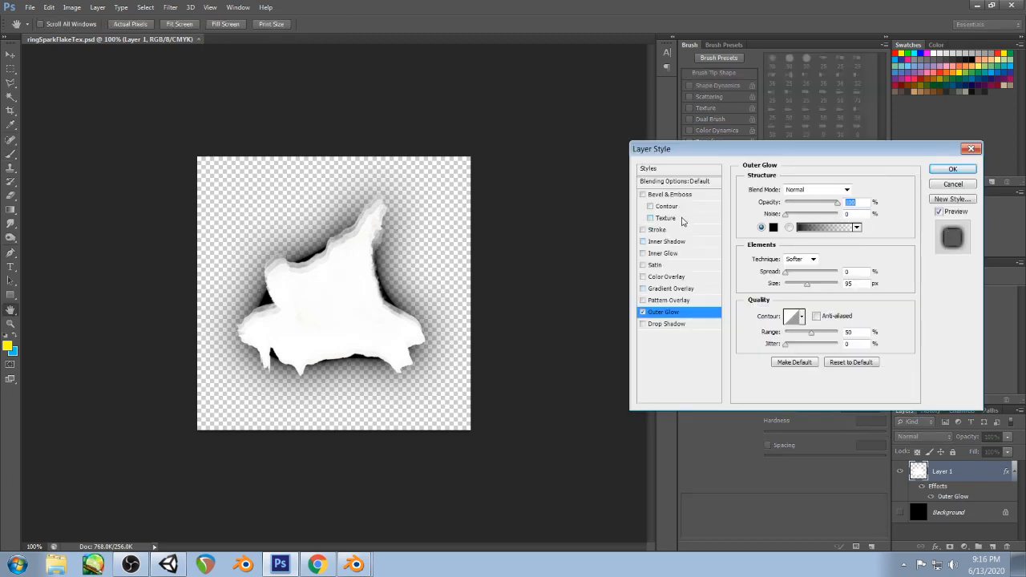
pyautogui.click(664, 253)
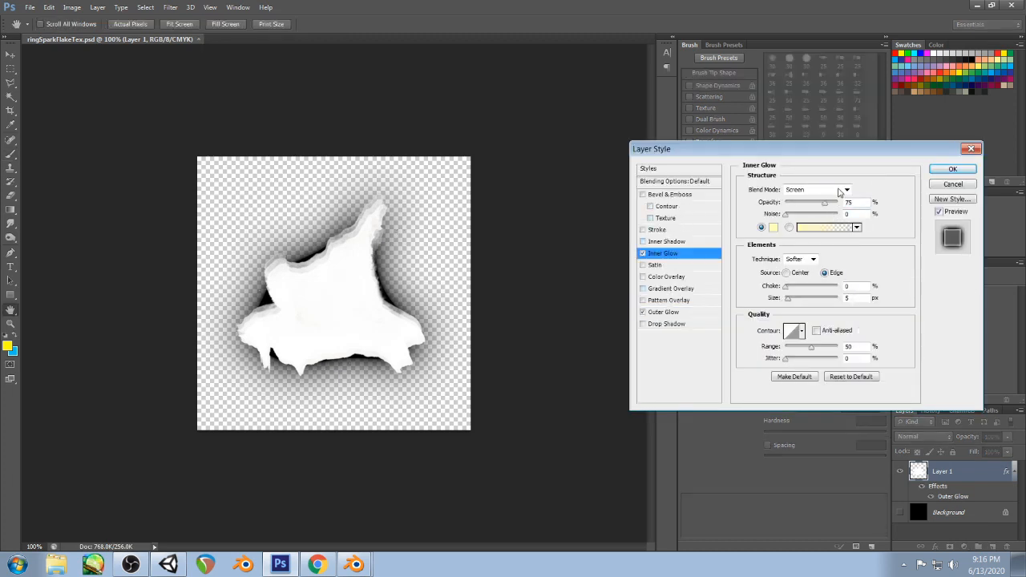
pyautogui.click(818, 189)
pyautogui.click(846, 190)
pyautogui.click(773, 228)
pyautogui.moveTo(569, 357); pyautogui.dragTo(468, 447)
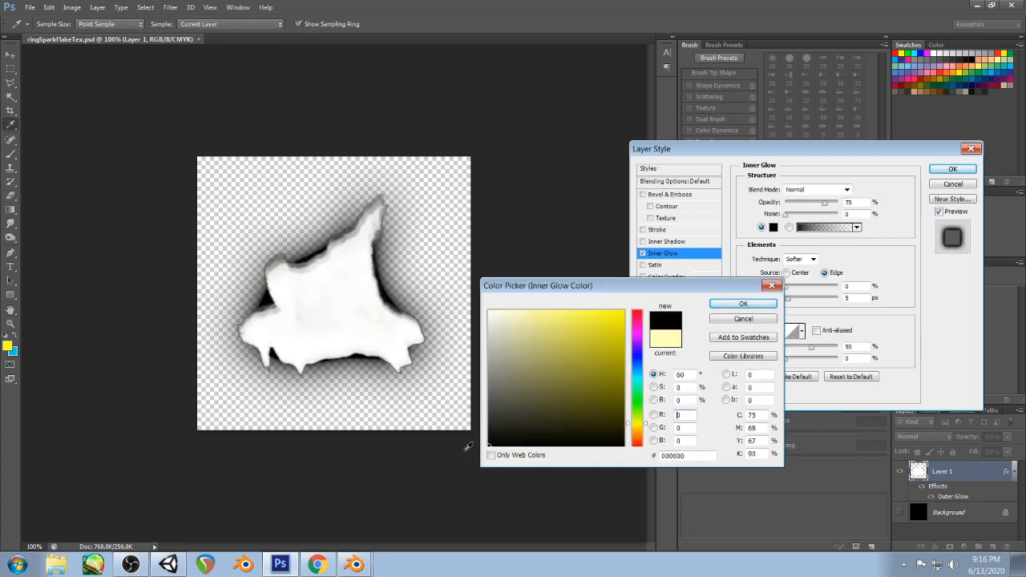
pyautogui.click(744, 304)
pyautogui.click(953, 169)
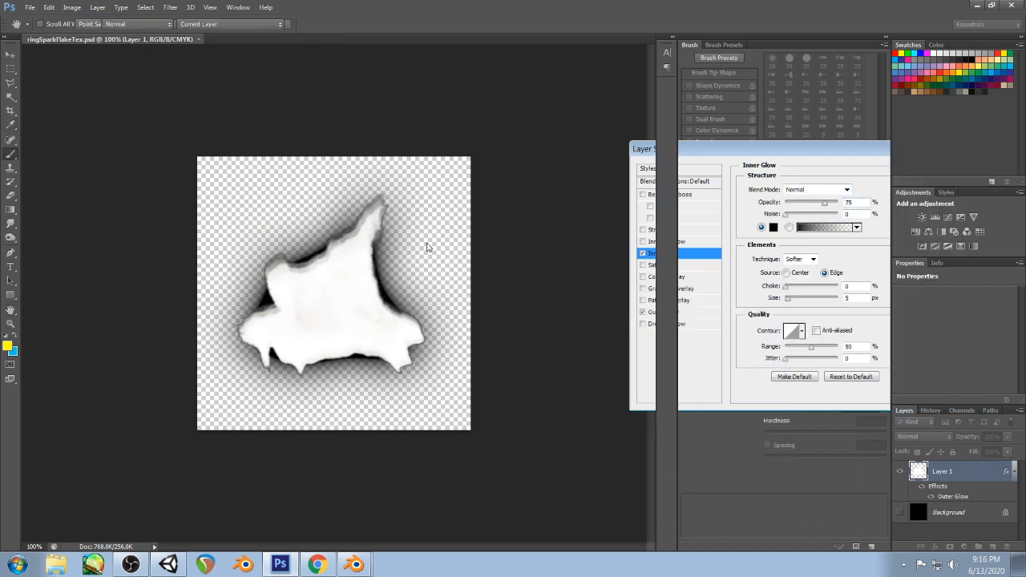
pyautogui.press('b')
# - Switch to Unity and set the base texture of Tutorial Ring Sparks (6)'s particle material to ringSparkFlakeTex, searching for "ring sp"
pyautogui.click(176, 567)
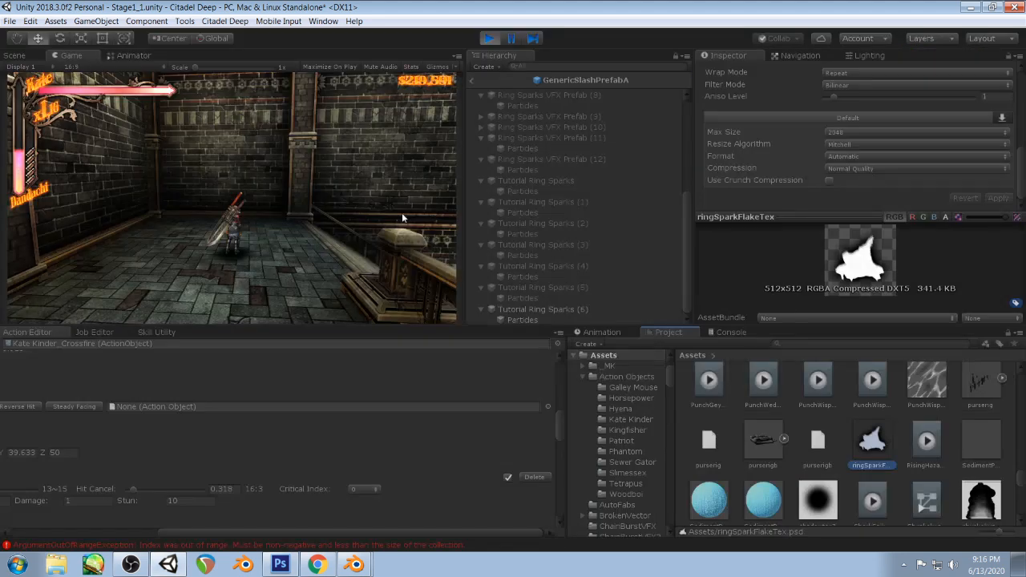
pyautogui.click(523, 320)
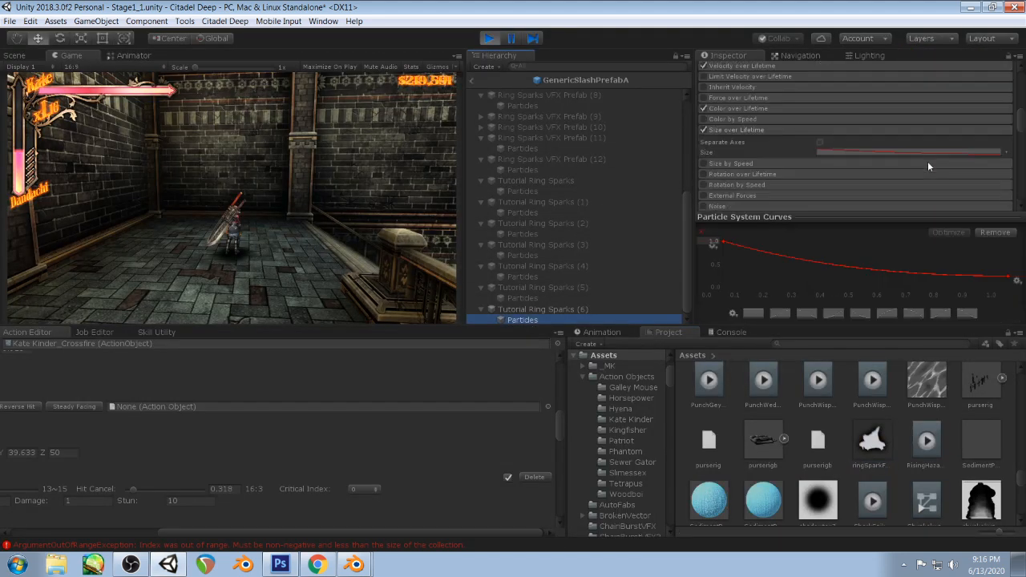
pyautogui.scroll(-5, 931, 161)
pyautogui.click(1004, 105)
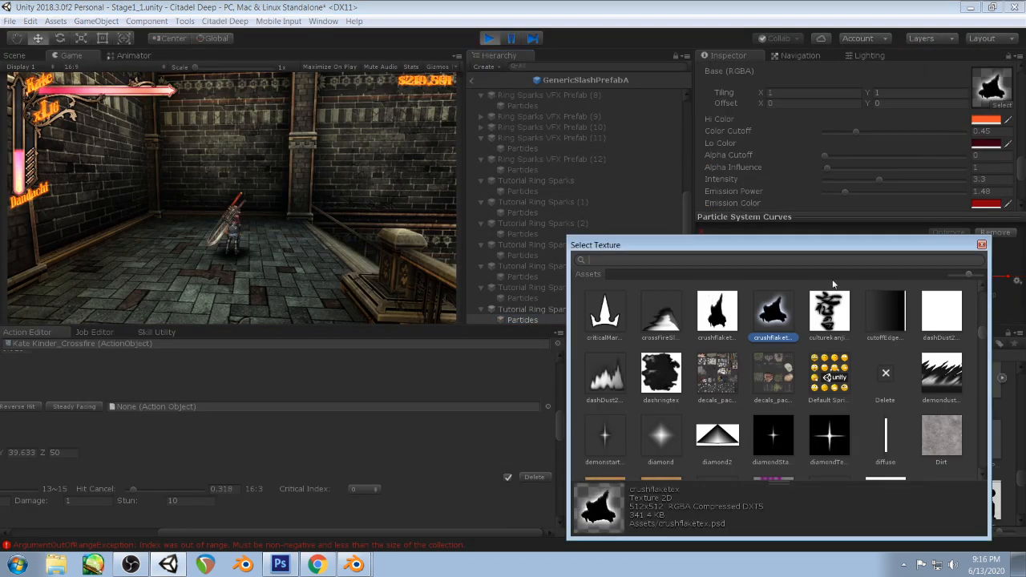
pyautogui.write('ring sp')
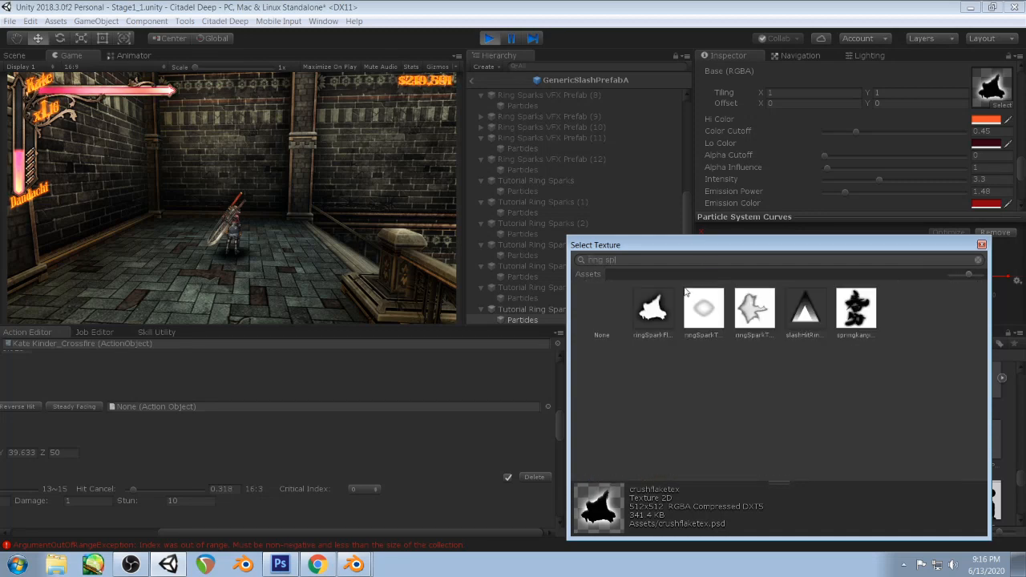
pyautogui.click(653, 308)
# - Test the slash in the running game with the new flake texture
pyautogui.click(371, 202)
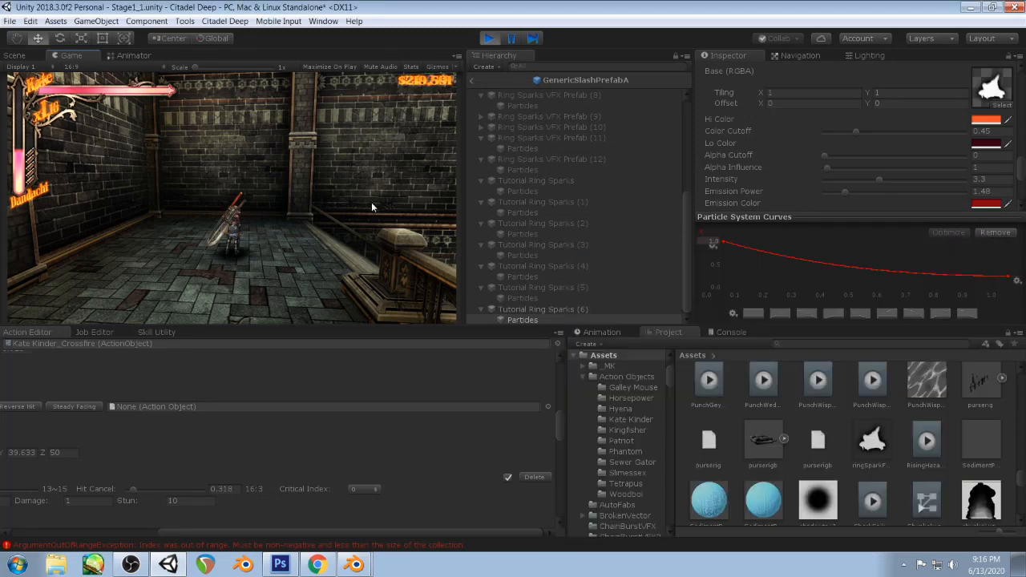
pyautogui.press('s')
pyautogui.press('j')
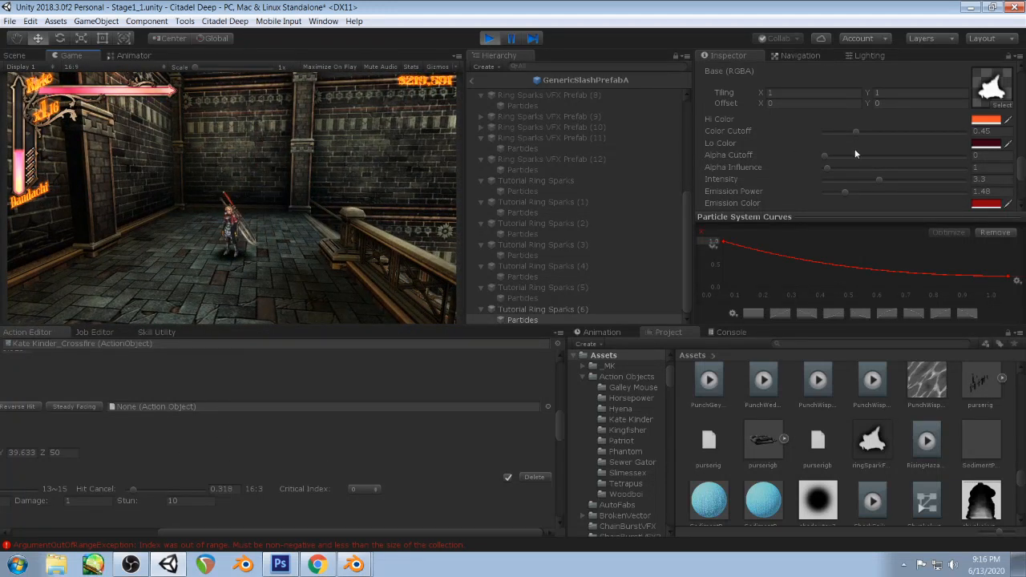
# - Set both the Hi Color and the Lo Color of the flake spark material to white
pyautogui.click(987, 120)
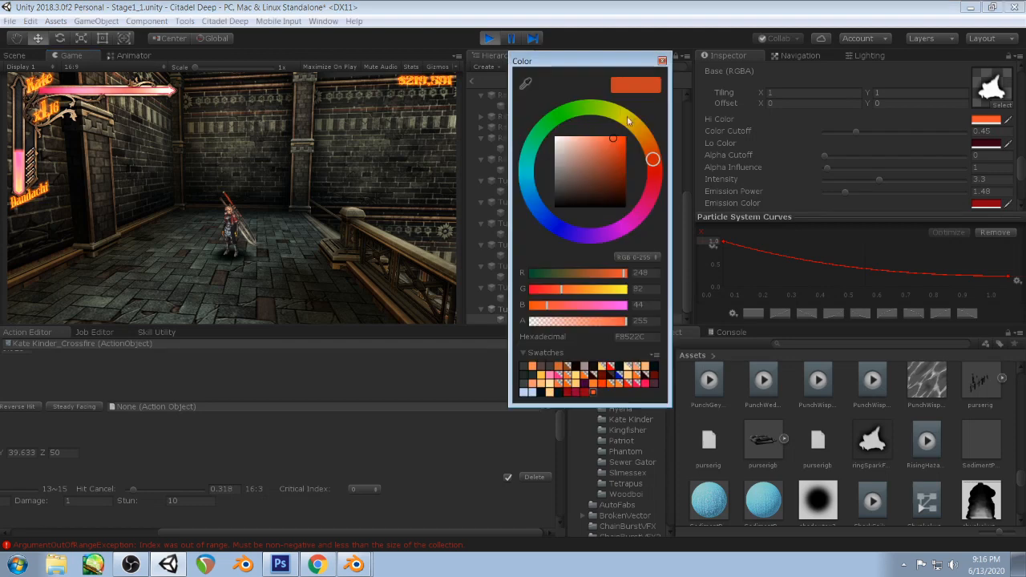
pyautogui.moveTo(588, 151); pyautogui.dragTo(555, 136)
pyautogui.click(663, 61)
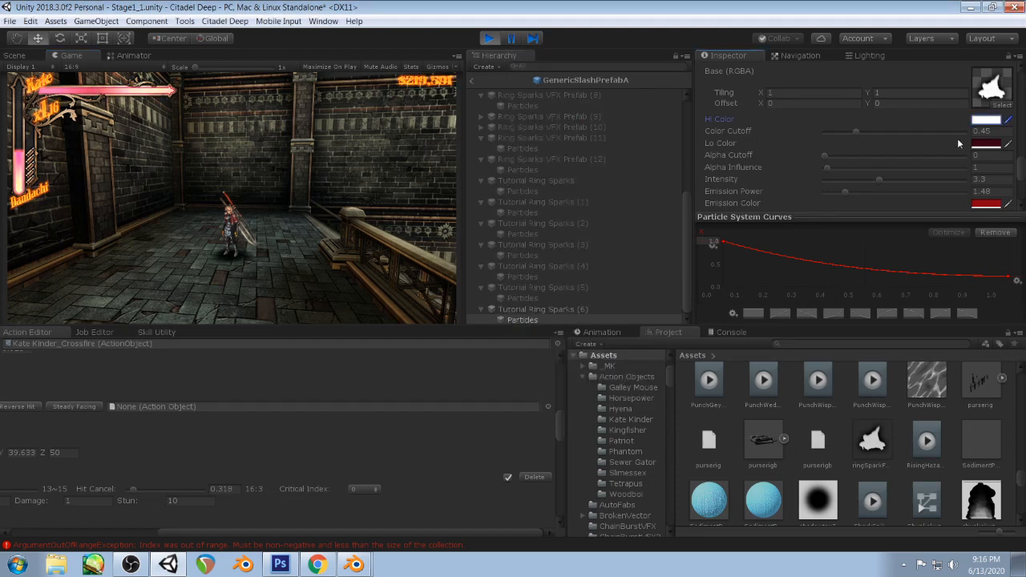
pyautogui.click(986, 143)
pyautogui.click(557, 138)
pyautogui.click(662, 61)
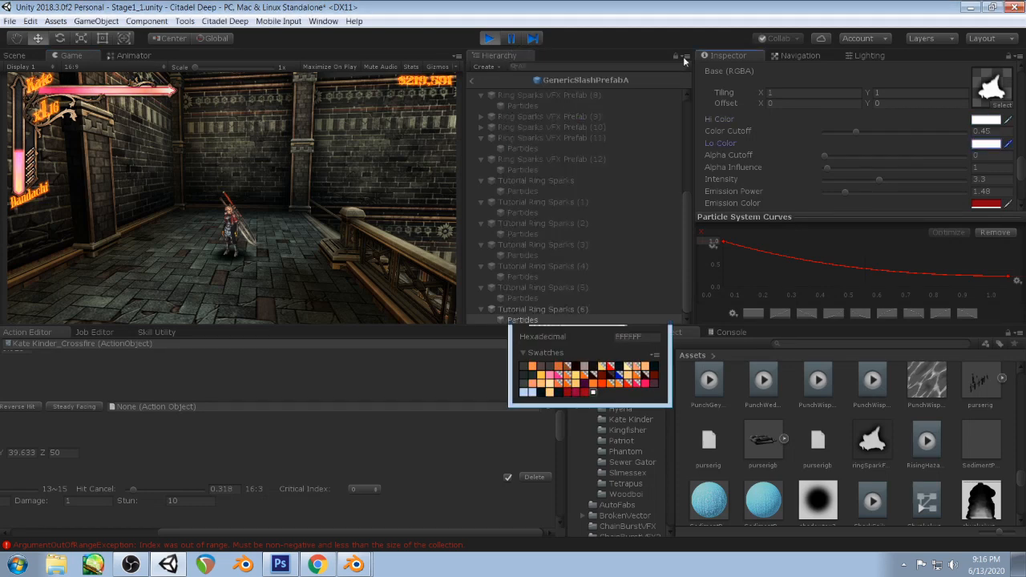
# - Check the stream chat in OBS, return to Unity and test the slash with the white flake colors
pyautogui.click(130, 565)
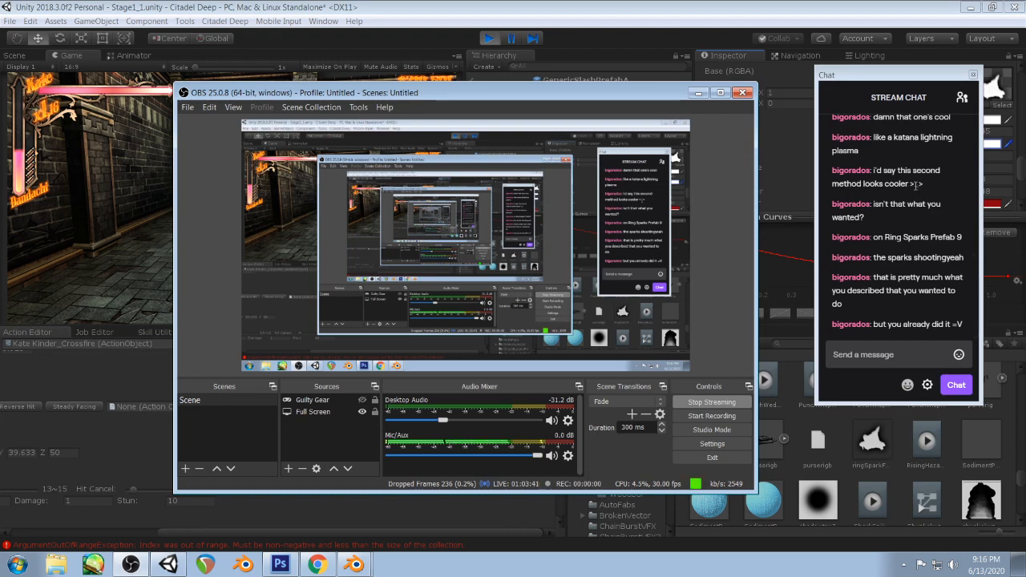
pyautogui.click(879, 13)
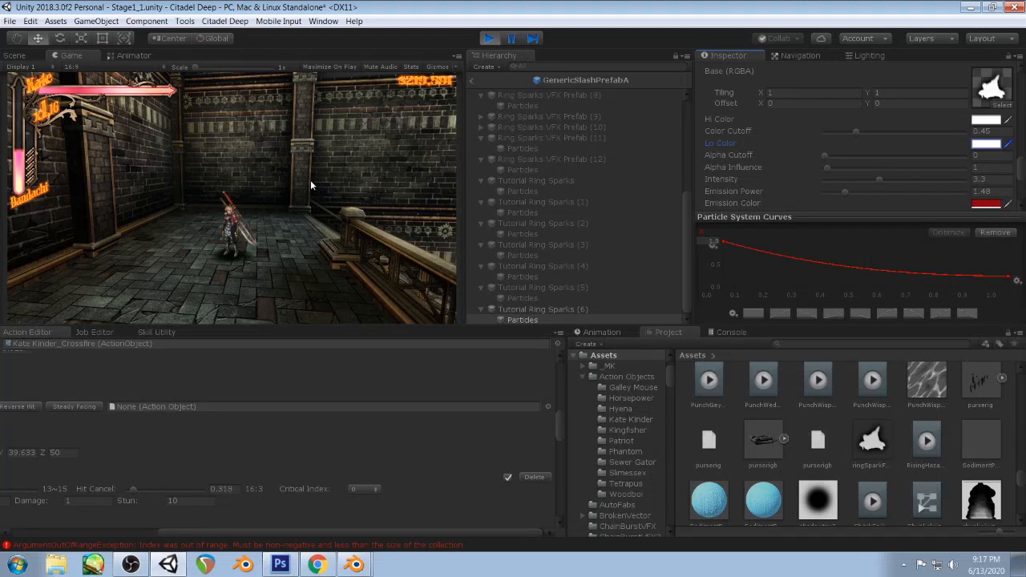
pyautogui.click(337, 174)
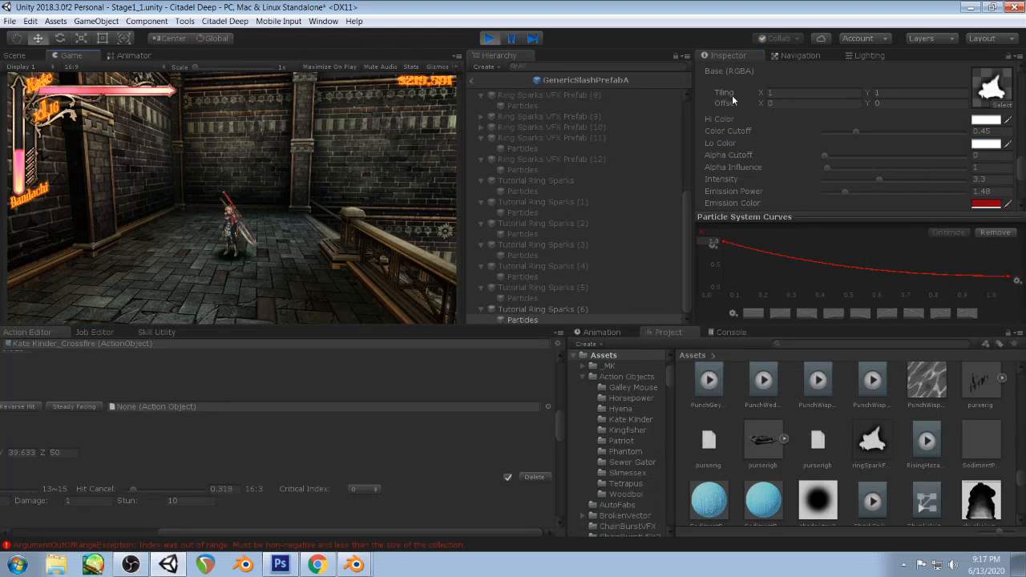
pyautogui.press('a')
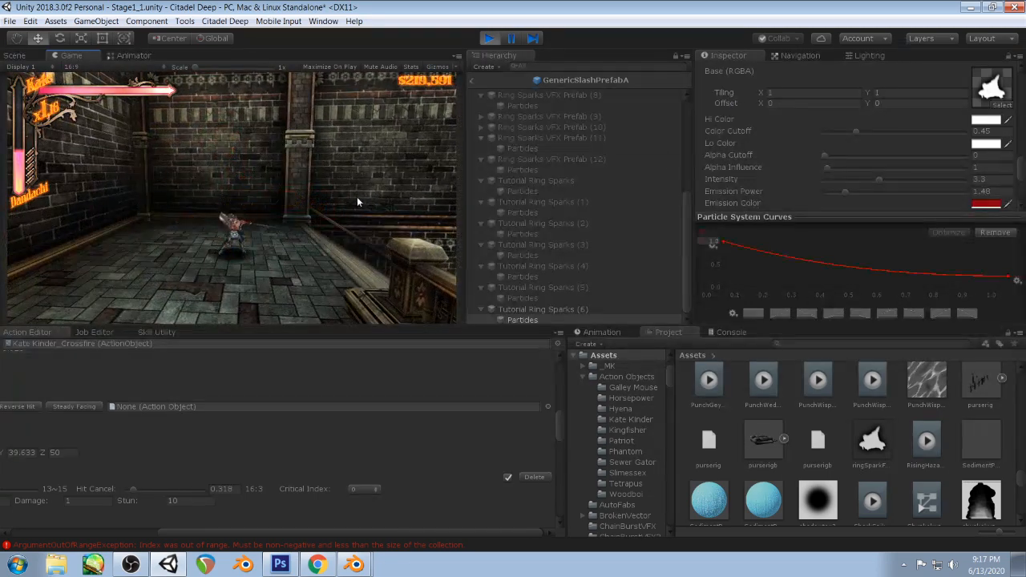
# - Set the arc of the flake particles' circular emission shape to 138.27 and test the slash in the game
pyautogui.scroll(-5, 867, 134)
pyautogui.scroll(5, 867, 135)
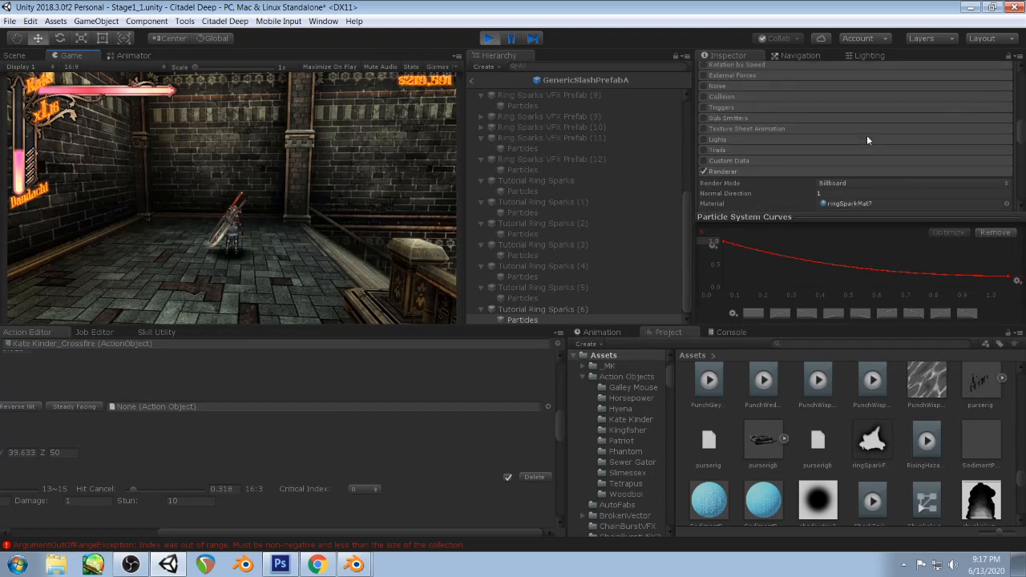
pyautogui.scroll(10, 861, 134)
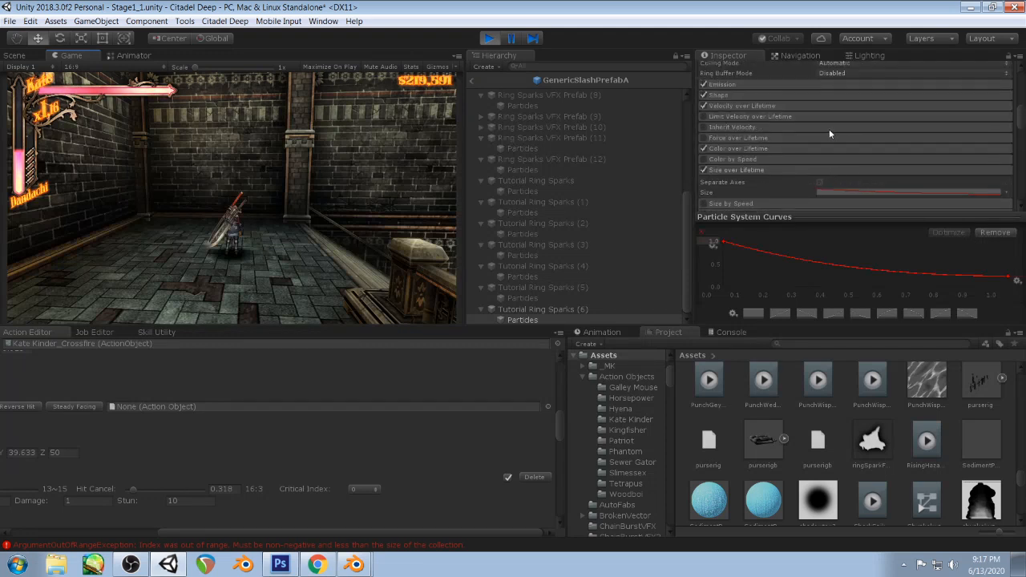
pyautogui.click(746, 93)
pyautogui.moveTo(728, 141); pyautogui.dragTo(902, 146)
pyautogui.click(189, 192)
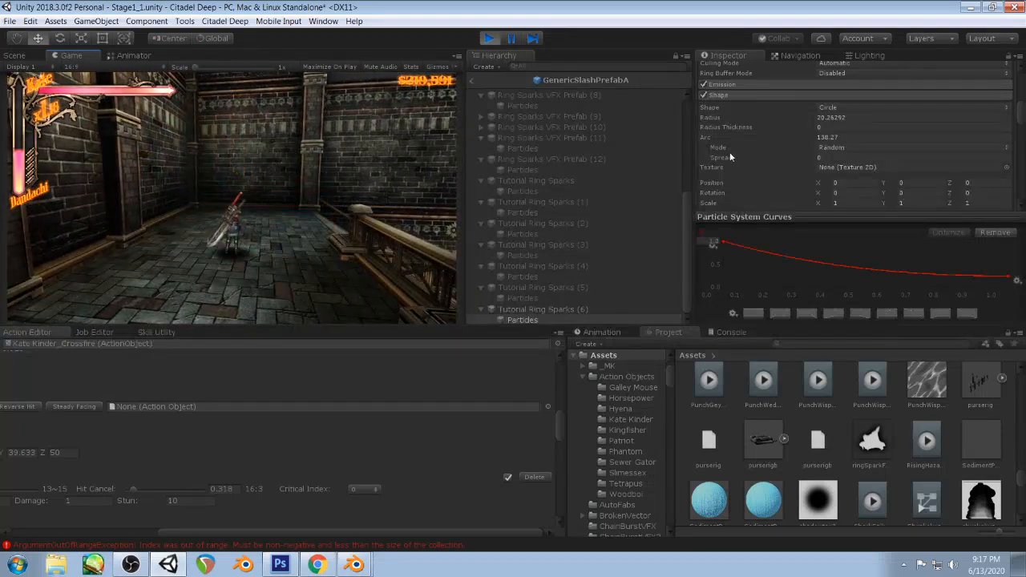
# - Set the maximum Start Size of the flake particles to 9
pyautogui.scroll(5, 816, 157)
pyautogui.scroll(4, 857, 141)
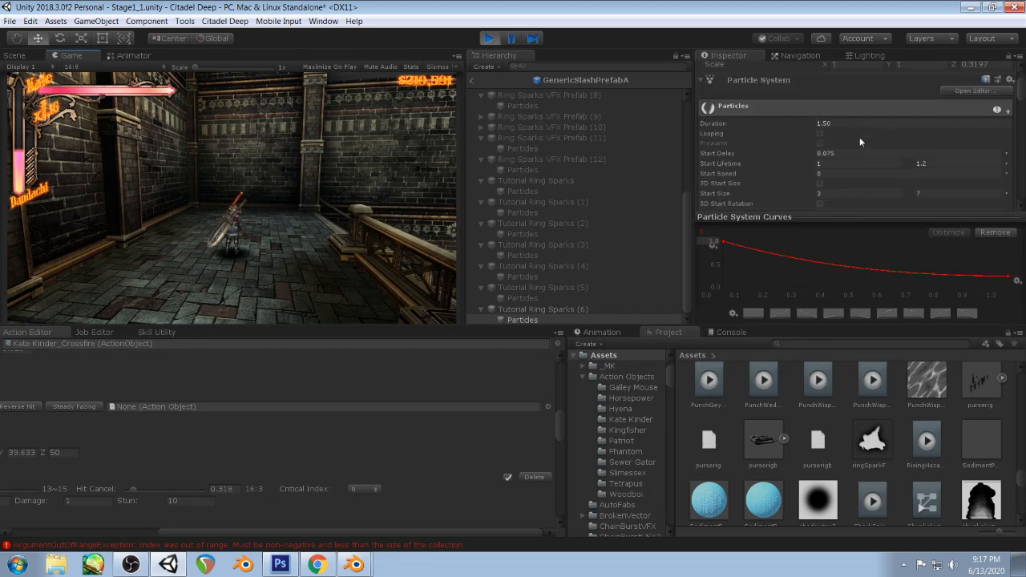
pyautogui.scroll(-2, 859, 138)
pyautogui.scroll(-4, 859, 137)
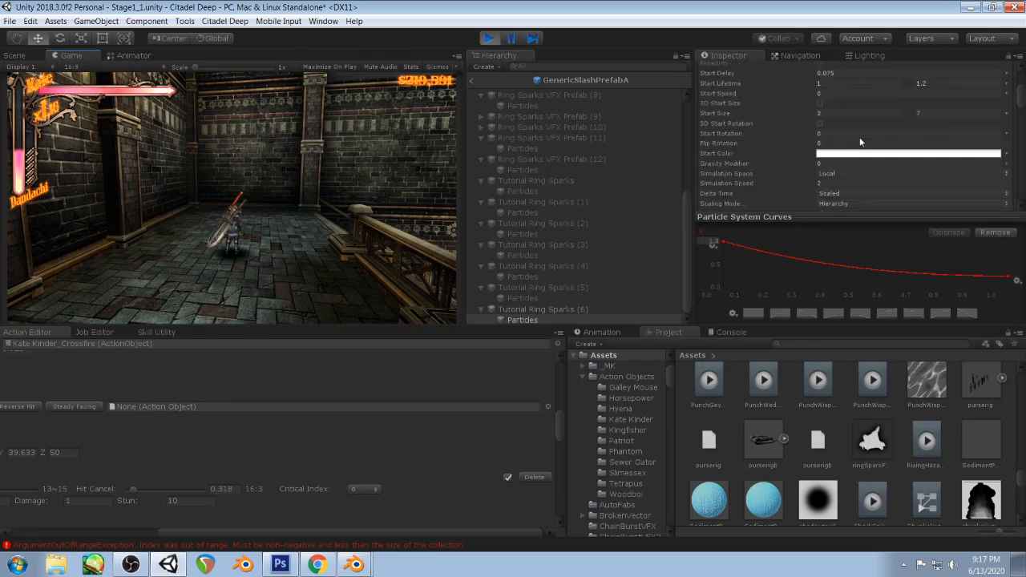
pyautogui.scroll(2, 860, 137)
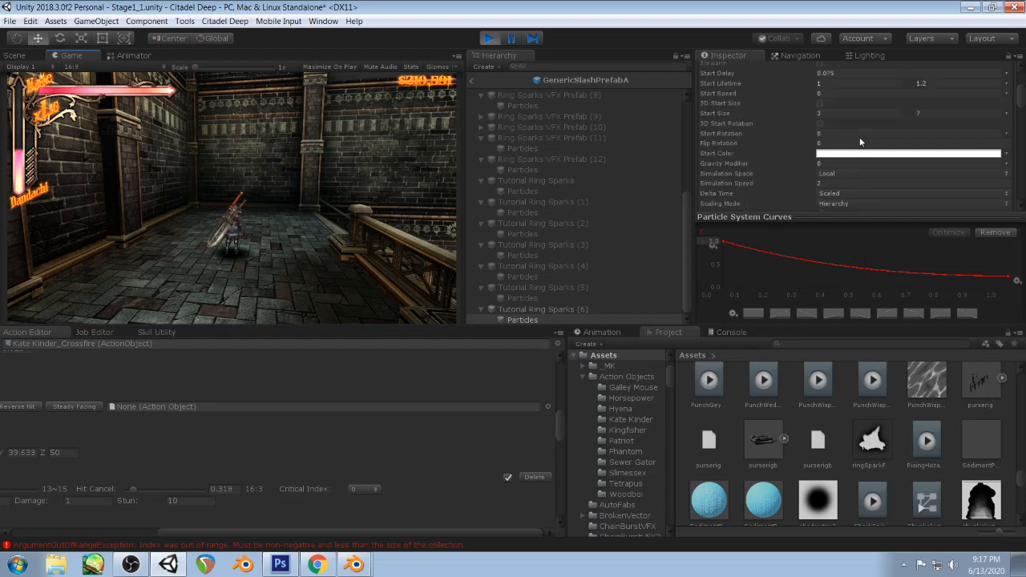
pyautogui.click(947, 112)
pyautogui.write('9')
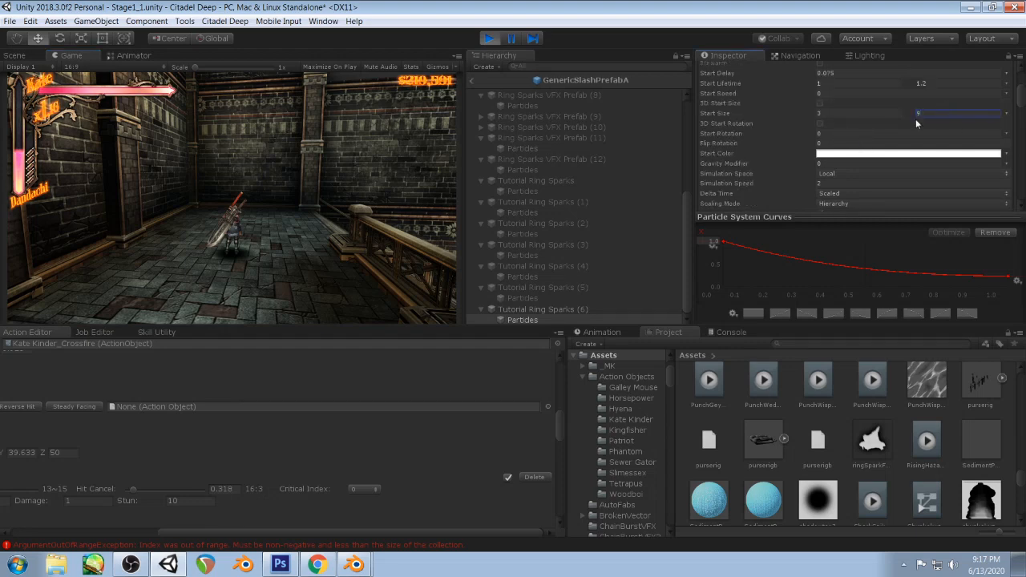
# - Set the peak of the orbital Z curve in the flake particles' Velocity over Lifetime to 5
pyautogui.scroll(-3, 851, 152)
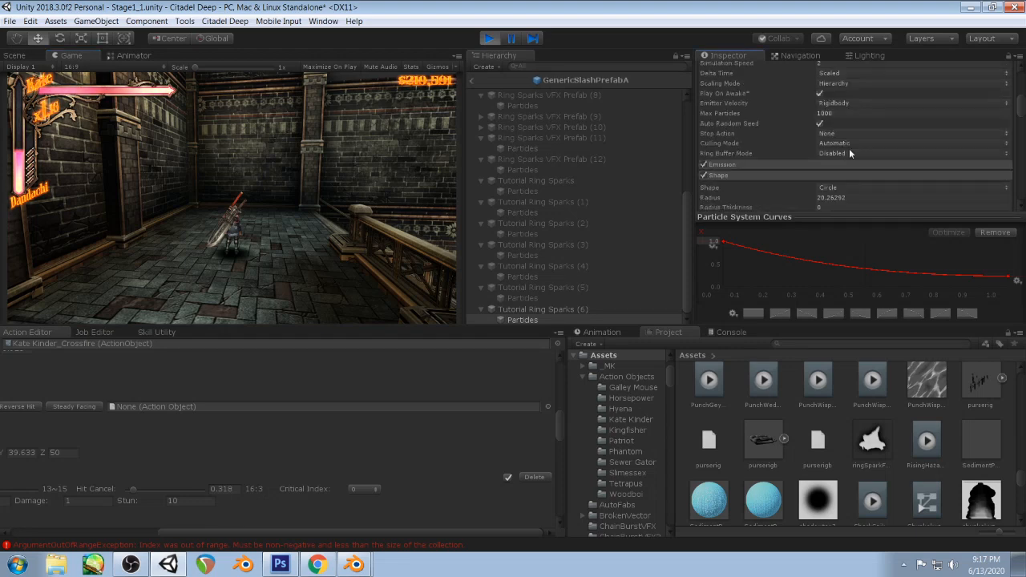
pyautogui.scroll(-4, 850, 149)
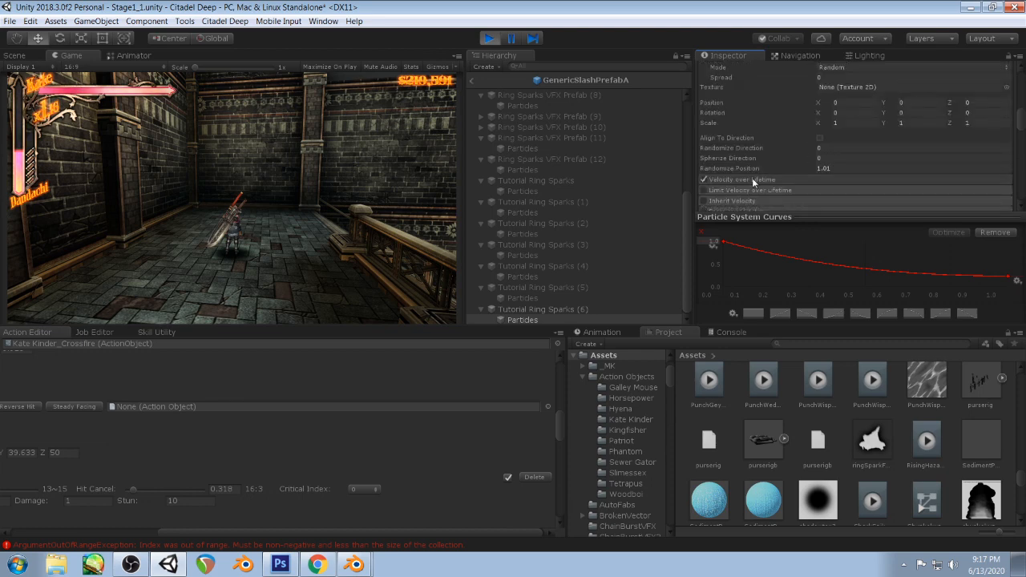
pyautogui.click(753, 179)
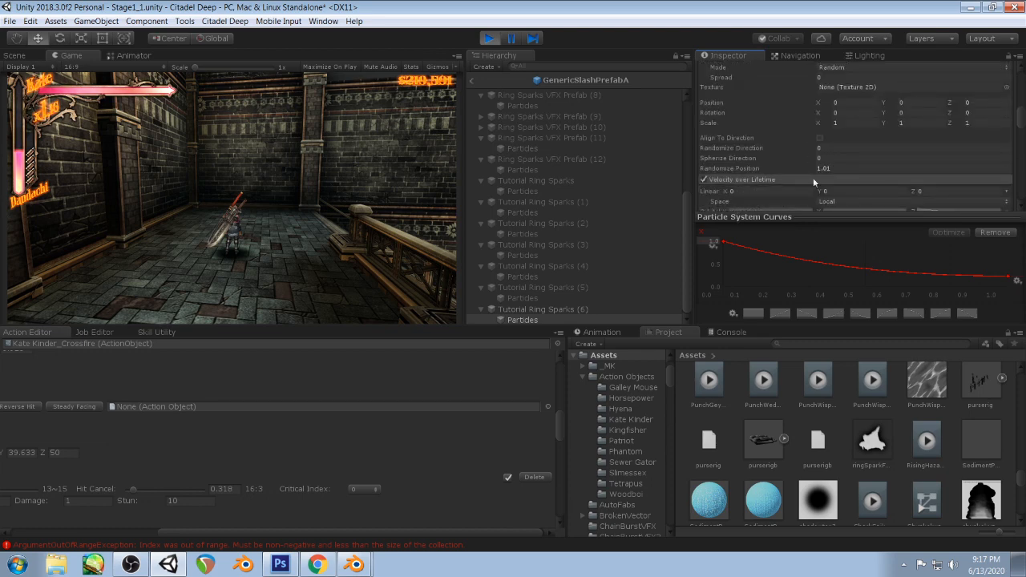
pyautogui.scroll(-1, 814, 178)
pyautogui.click(921, 173)
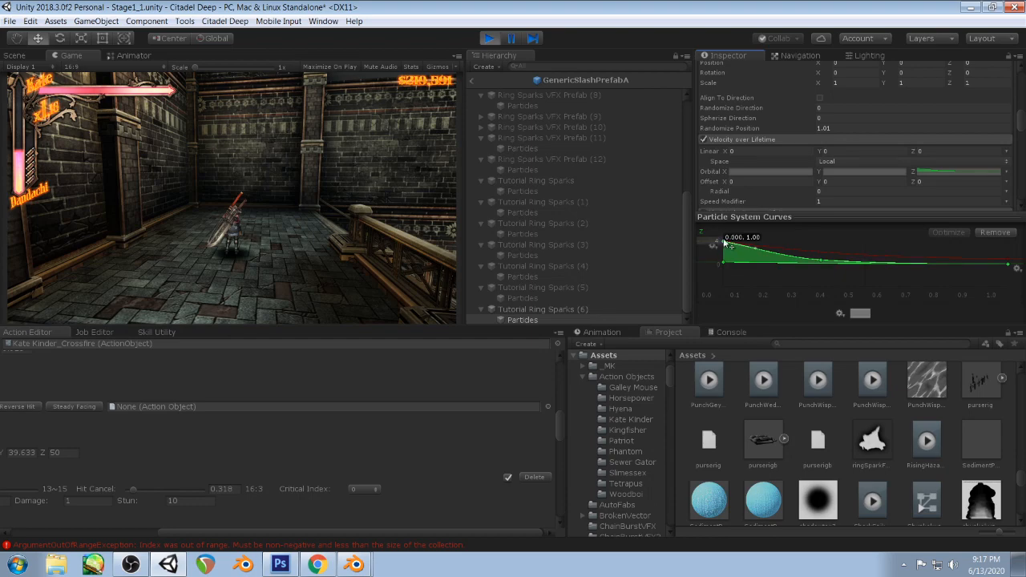
pyautogui.write('5')
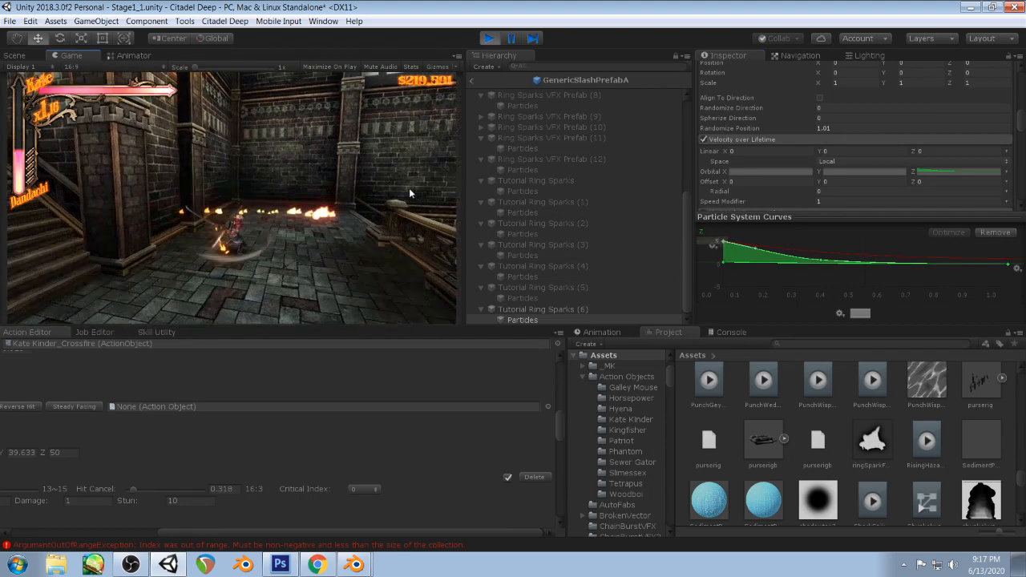
# - Enable 3D Start Size for the flake particles and set the first X value to 1
pyautogui.scroll(5, 851, 155)
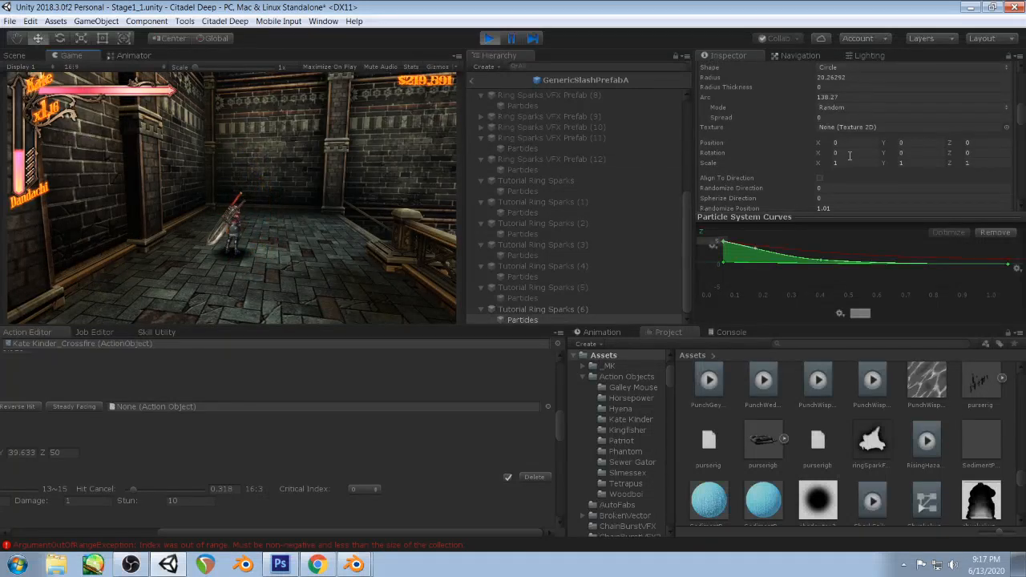
pyautogui.scroll(5, 850, 156)
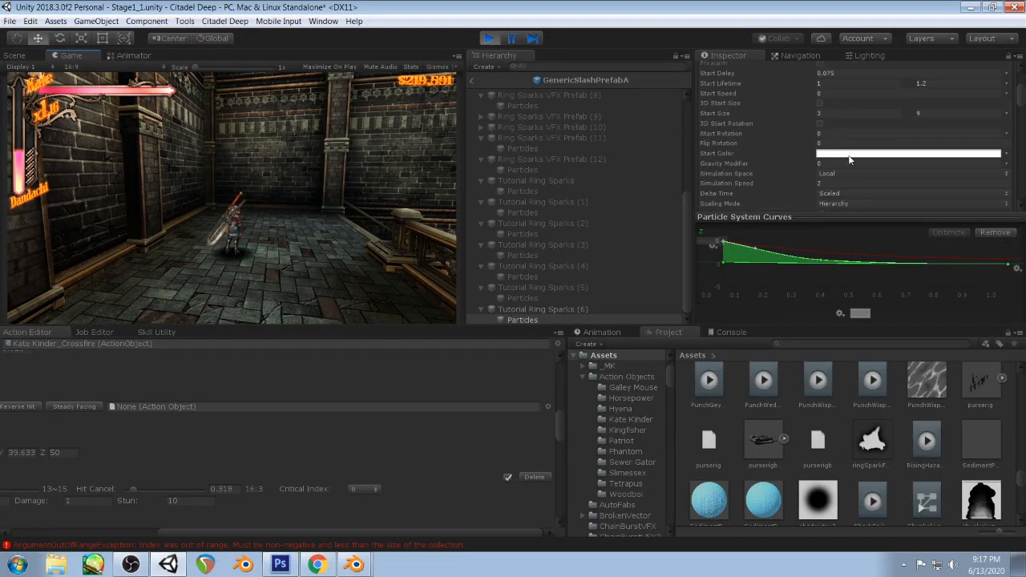
pyautogui.moveTo(791, 217); pyautogui.dragTo(790, 242)
pyautogui.scroll(3, 856, 126)
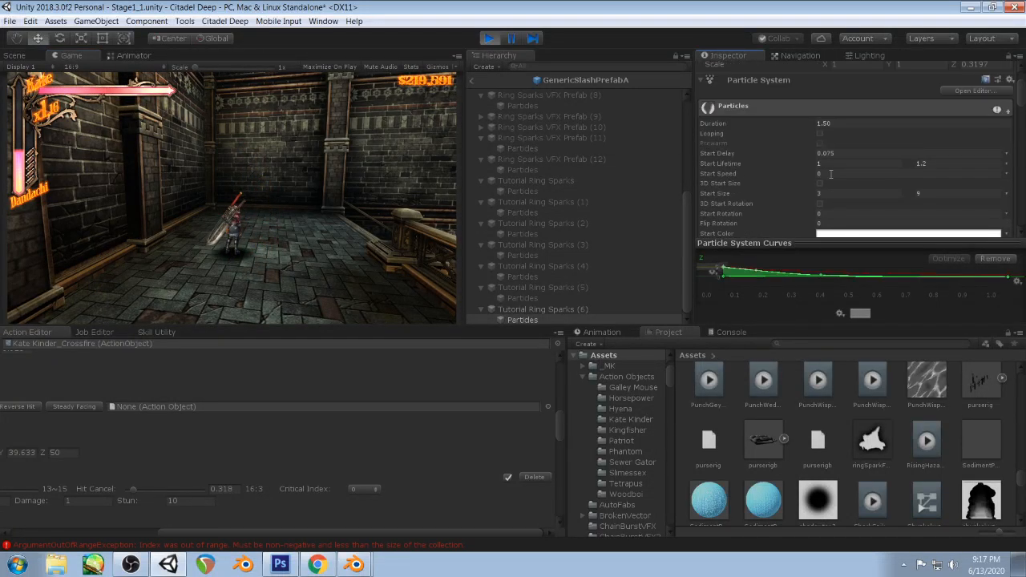
pyautogui.scroll(-3, 856, 126)
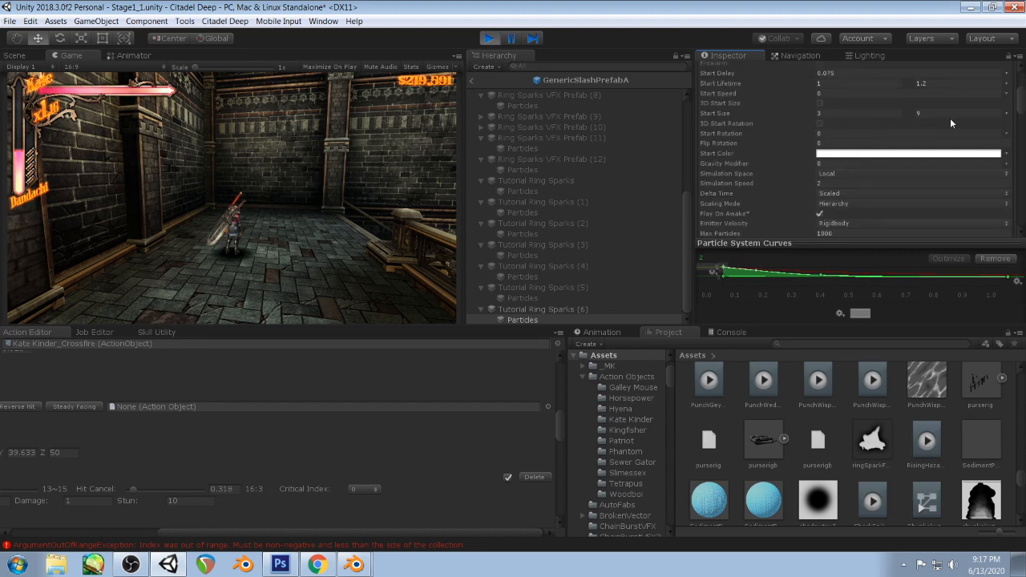
pyautogui.click(1008, 117)
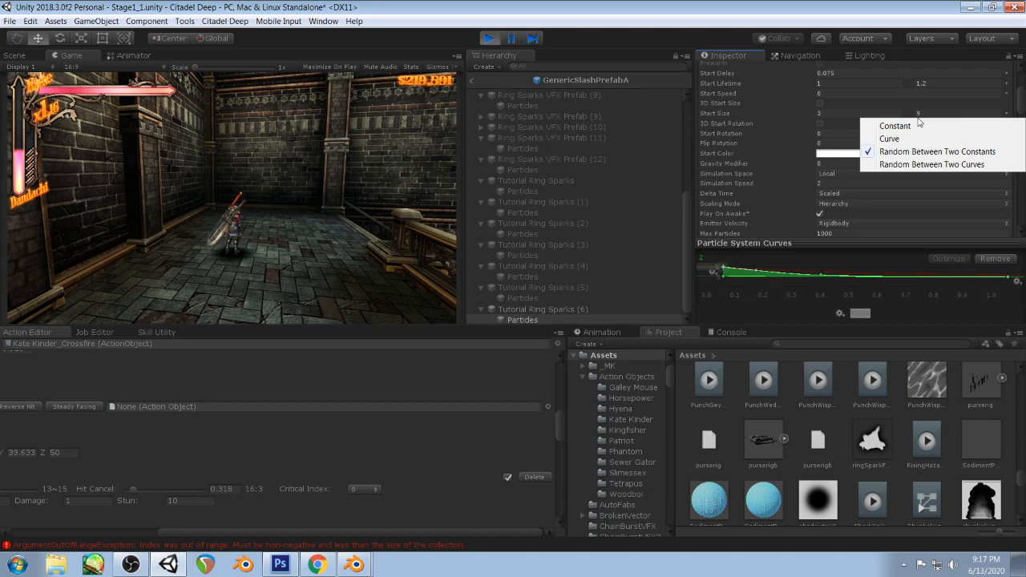
pyautogui.click(824, 103)
pyautogui.click(820, 102)
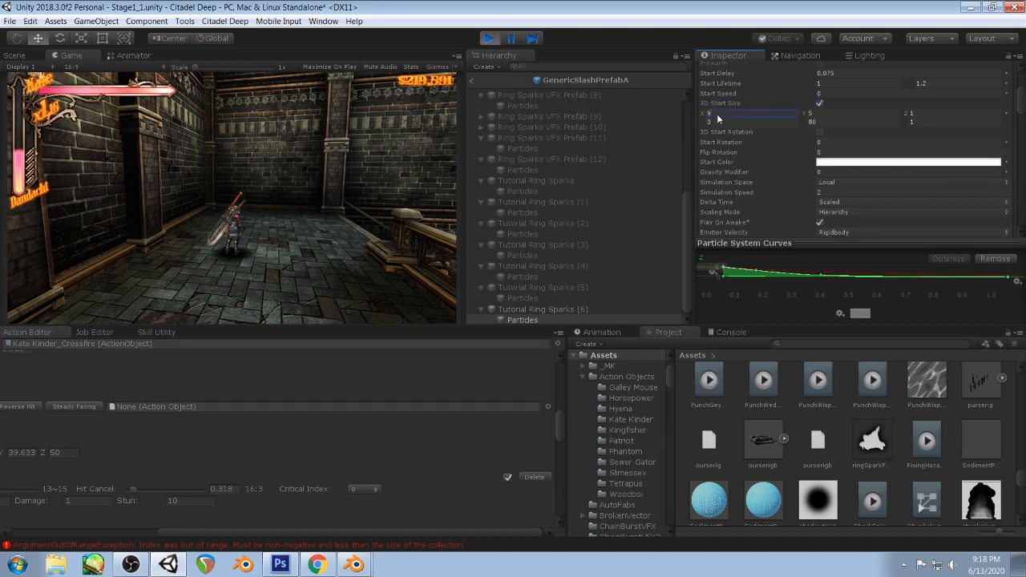
pyautogui.write('1')
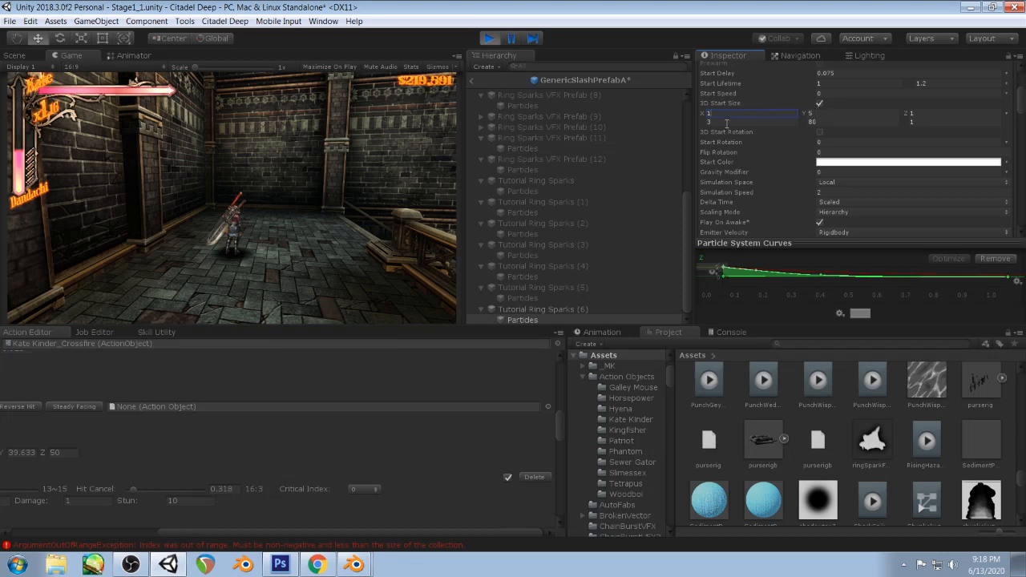
# - Try the Constant mode for the 3D Start Size, toggle the option and restore Random Between Two Constants
pyautogui.click(1008, 115)
pyautogui.click(909, 133)
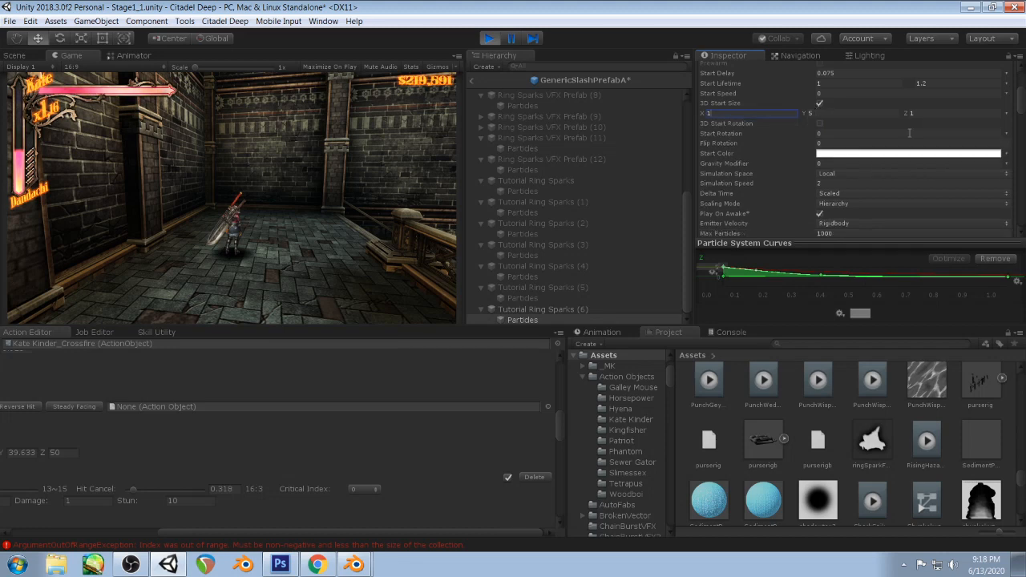
pyautogui.click(819, 105)
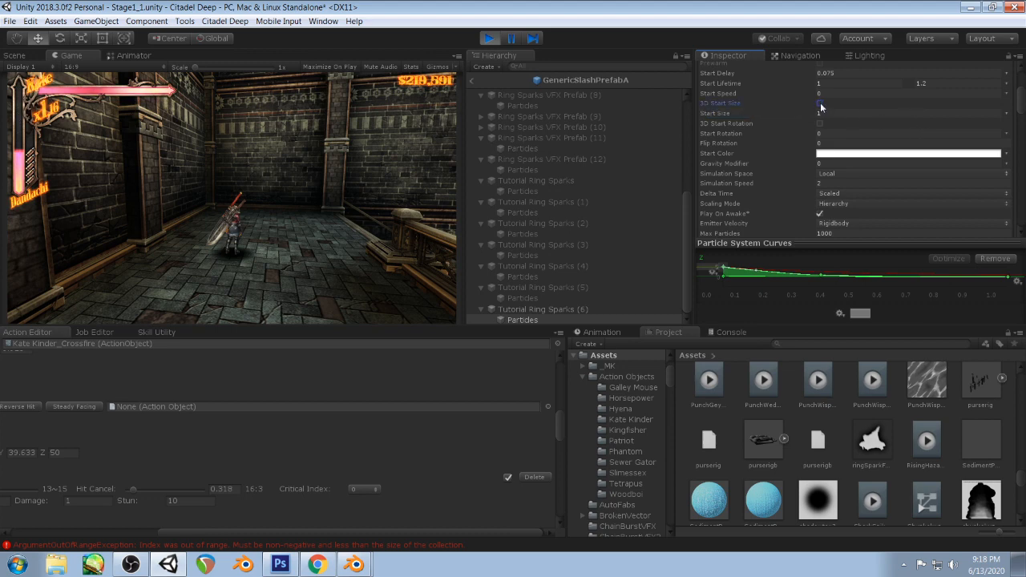
pyautogui.click(819, 104)
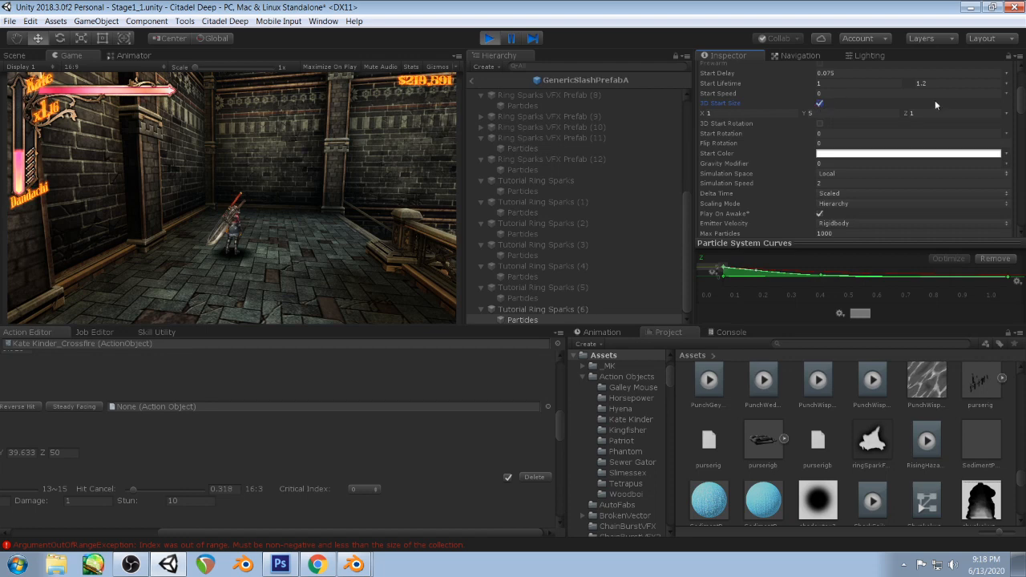
pyautogui.click(1008, 115)
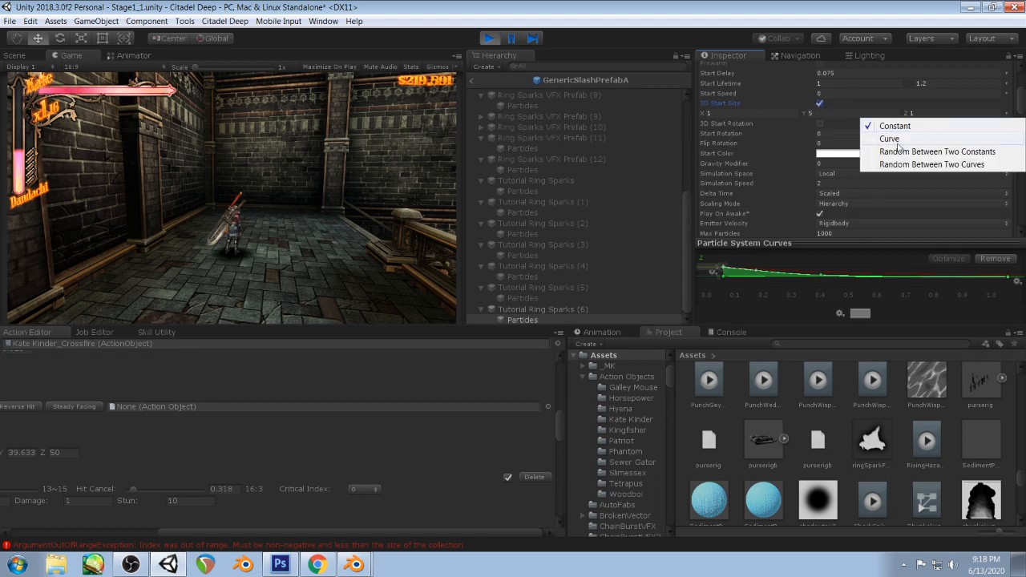
pyautogui.click(948, 152)
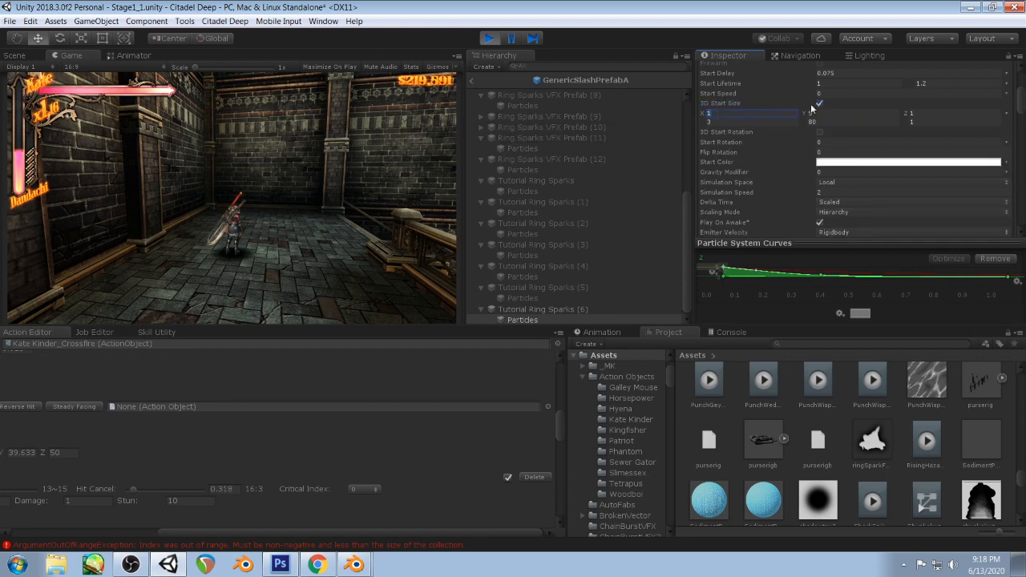
# - Set the maximum Y of the flake particles' 3D Start Size to 10 and test the slash in the game
pyautogui.click(404, 153)
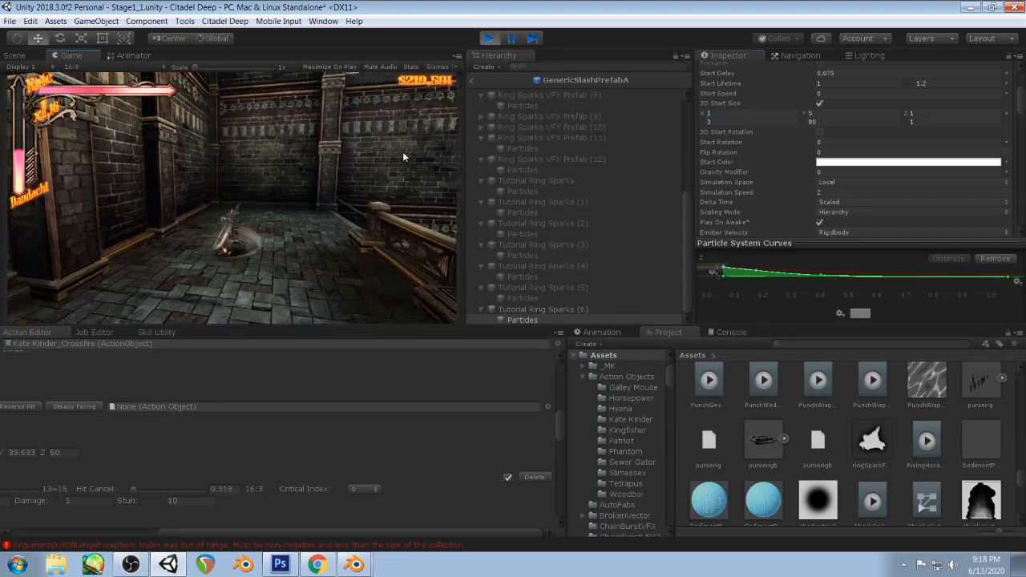
pyautogui.click(818, 122)
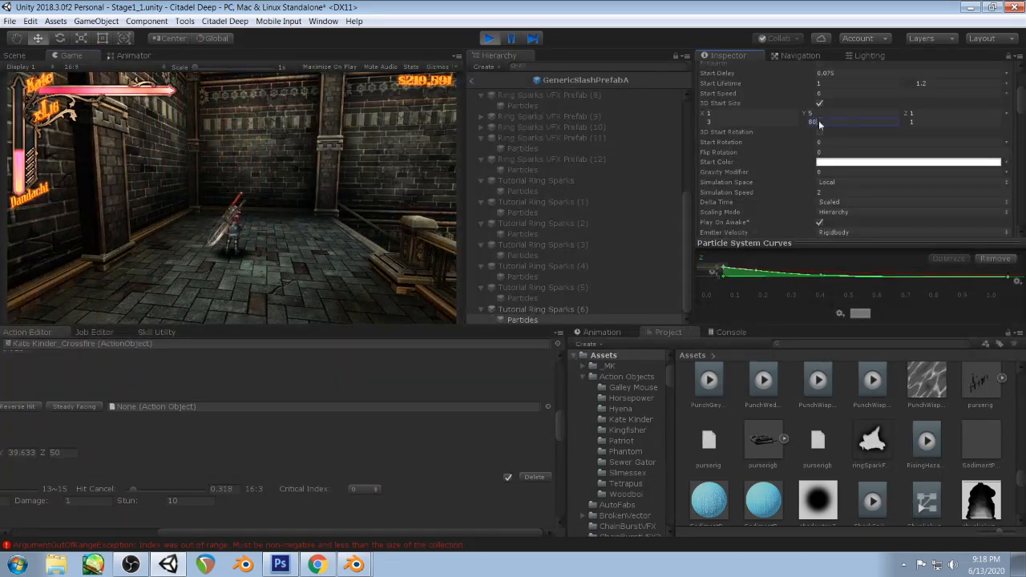
pyautogui.write('10')
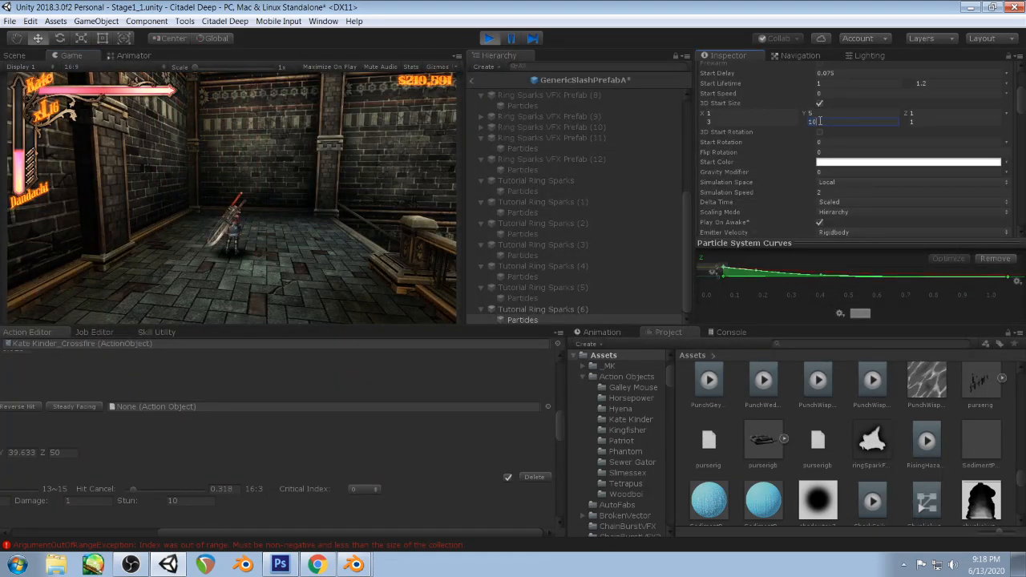
pyautogui.click(343, 191)
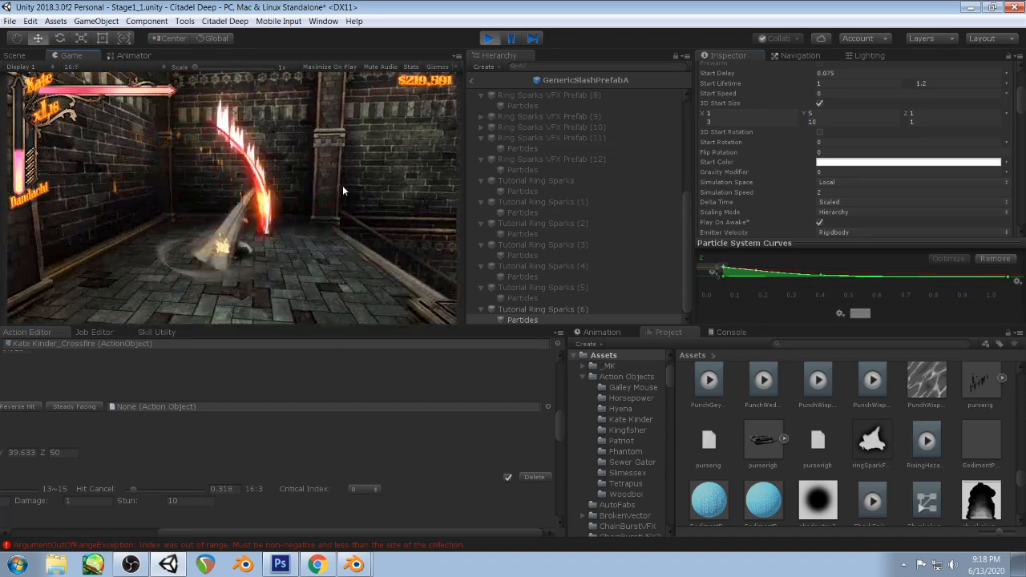
# - Set the X range of the flake particles' 3D Start Size from 5 to 10 and test the slash in the game
pyautogui.click(720, 113)
pyautogui.write('5')
pyautogui.press('Tab')
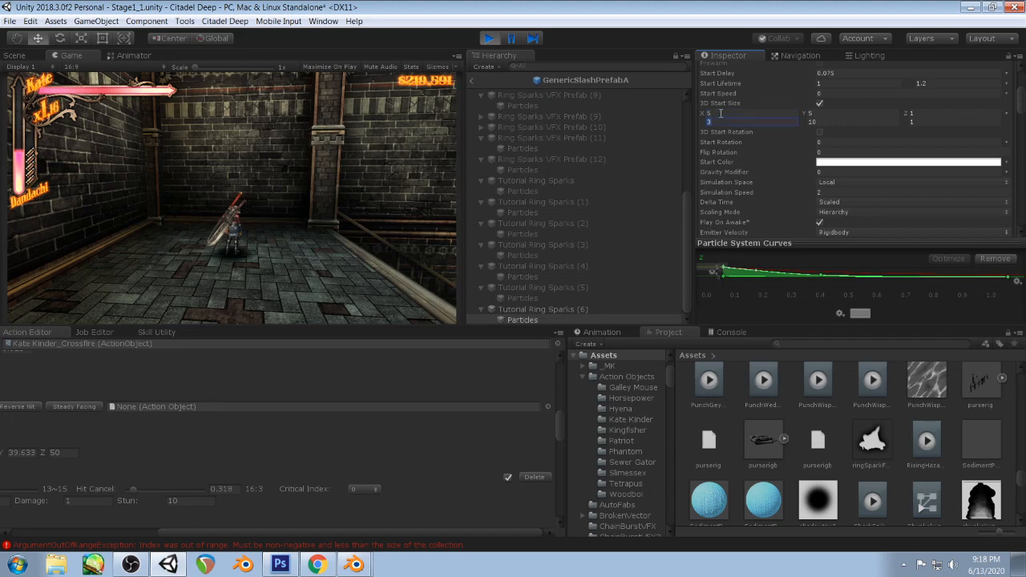
pyautogui.write('8')
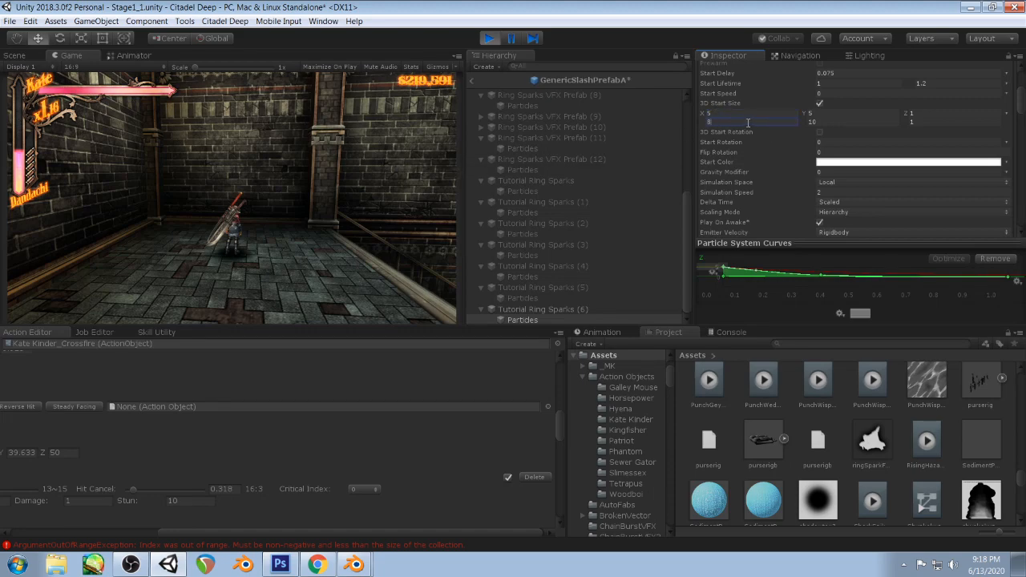
pyautogui.write('10')
pyautogui.click(156, 240)
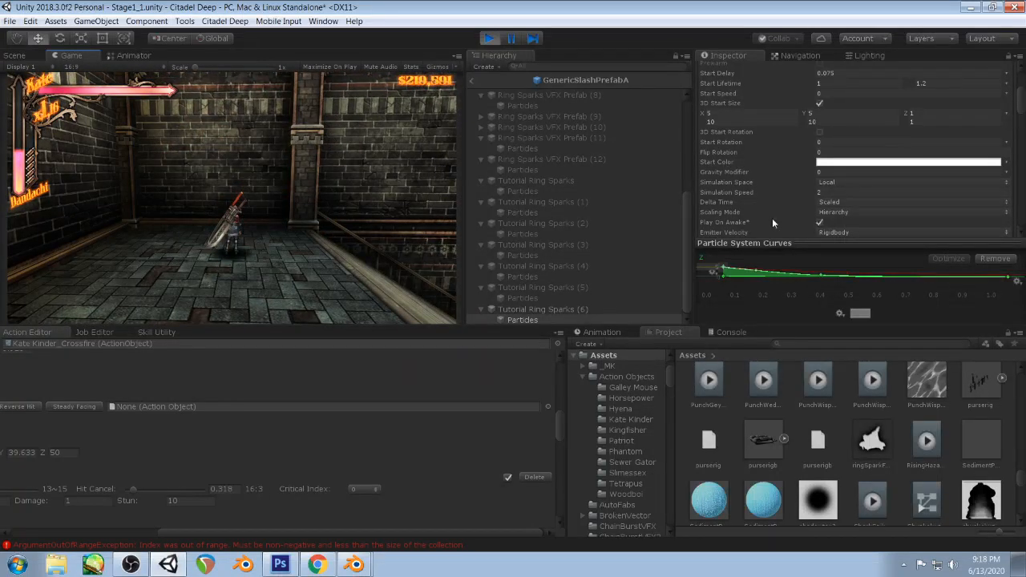
# - Examine the slash effect frame by frame in the paused game and resume play
pyautogui.moveTo(769, 226); pyautogui.dragTo(762, 155)
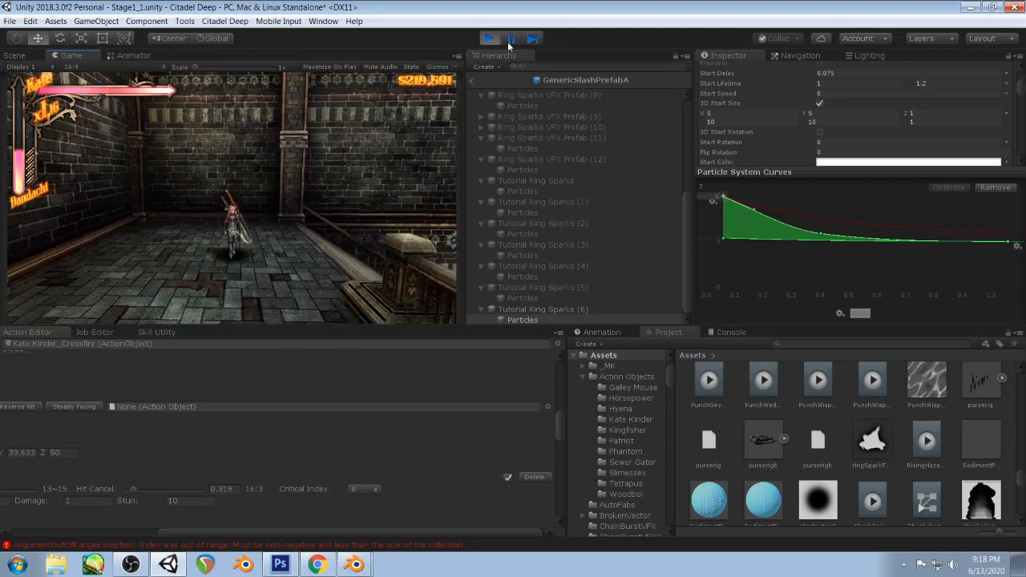
pyautogui.click(532, 39)
pyautogui.click(533, 39)
pyautogui.click(533, 38)
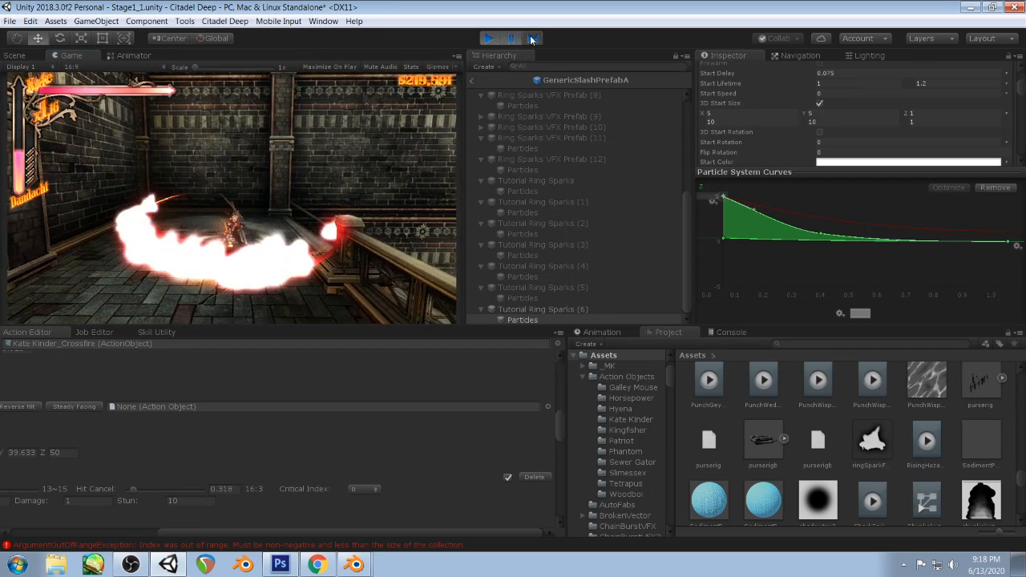
pyautogui.click(533, 38)
pyautogui.click(533, 39)
pyautogui.click(533, 38)
pyautogui.click(533, 39)
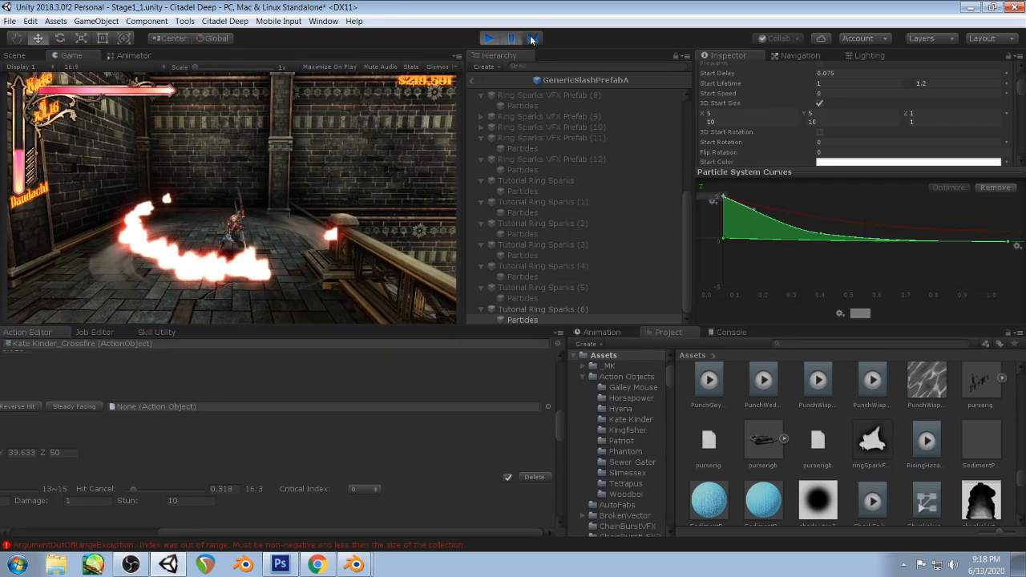
pyautogui.click(532, 39)
pyautogui.click(533, 39)
pyautogui.click(532, 39)
pyautogui.click(532, 38)
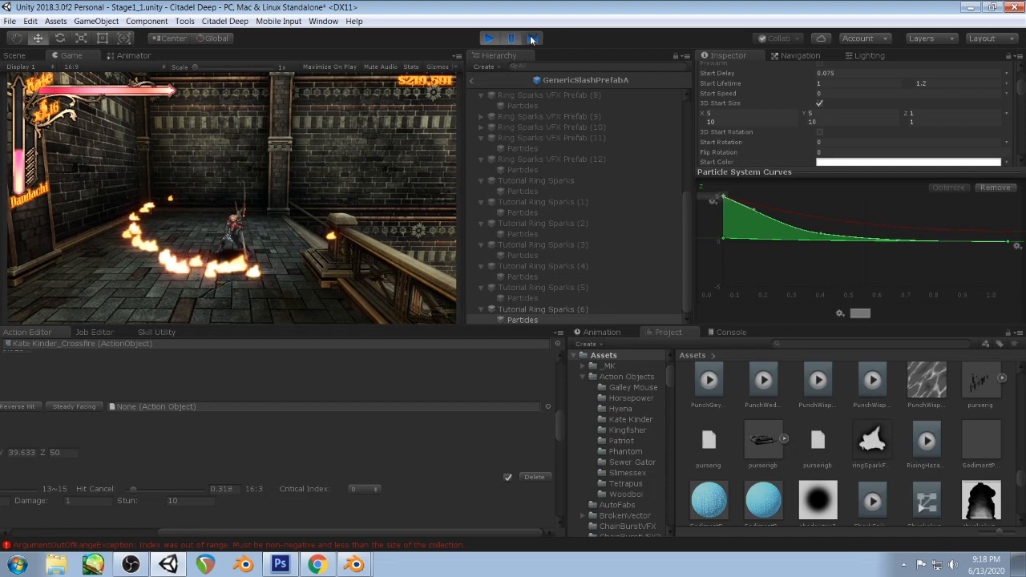
pyautogui.click(532, 38)
pyautogui.click(532, 39)
pyautogui.click(533, 38)
pyautogui.click(508, 38)
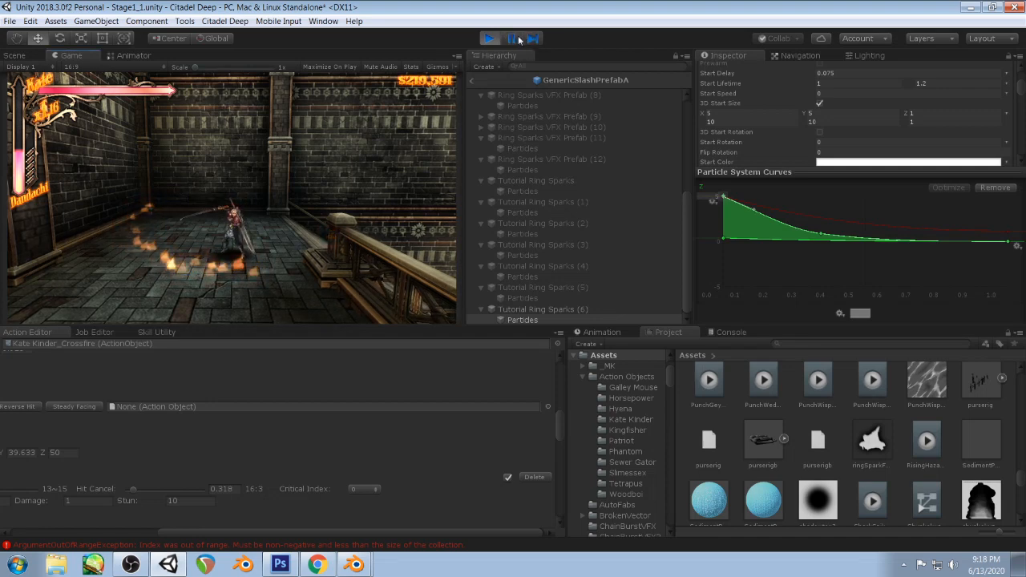
# - Set the flake particles' Start Rotation to Random Between Two Constants from -360 to 360 and test the slash
pyautogui.scroll(1, 827, 115)
pyautogui.scroll(-2, 827, 114)
pyautogui.scroll(-4, 827, 114)
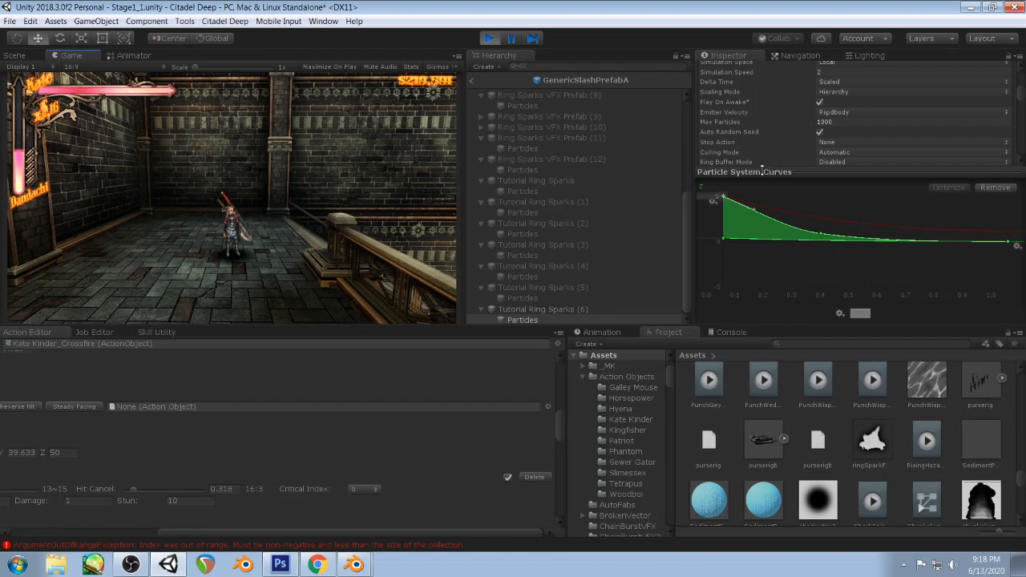
pyautogui.moveTo(761, 170); pyautogui.dragTo(775, 217)
pyautogui.scroll(2, 780, 160)
pyautogui.scroll(2, 781, 157)
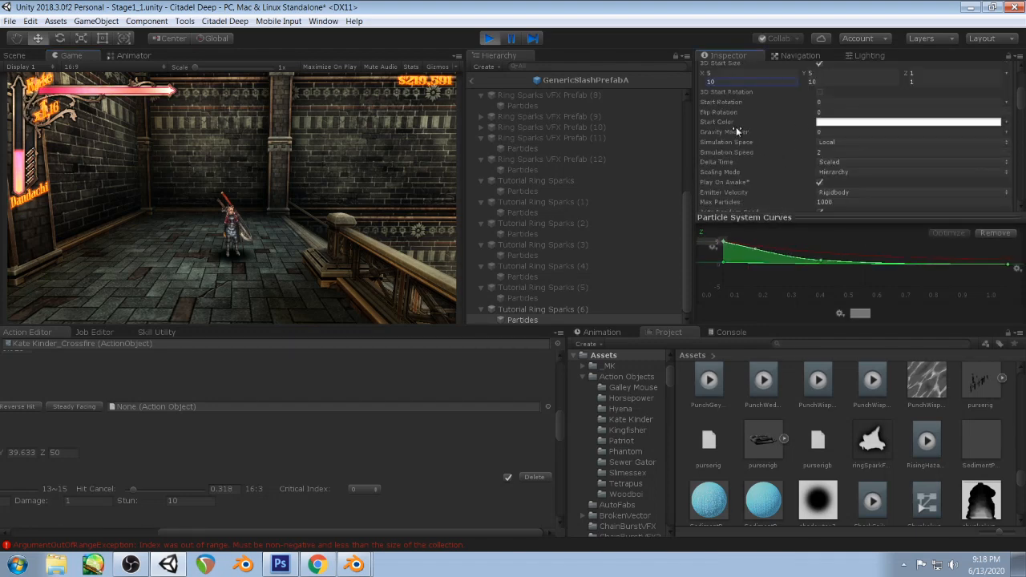
pyautogui.moveTo(793, 103); pyautogui.dragTo(982, 103)
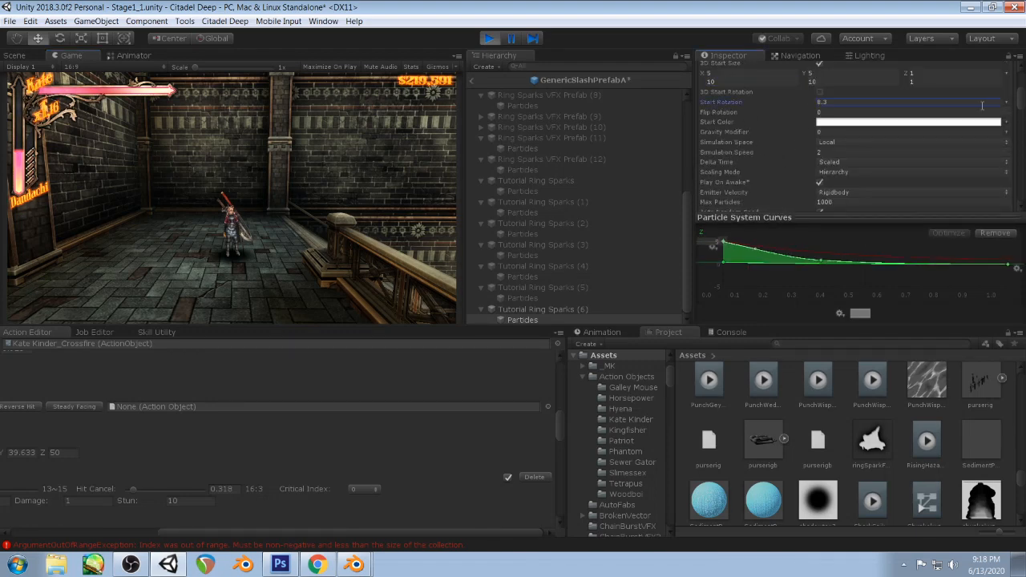
pyautogui.click(1007, 102)
pyautogui.click(959, 138)
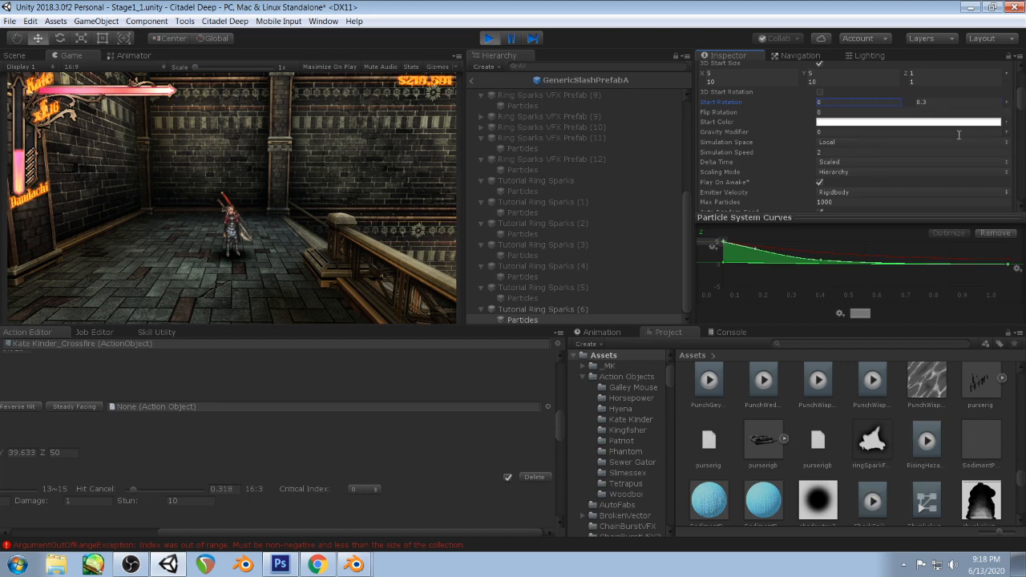
pyautogui.click(831, 101)
pyautogui.write('-360')
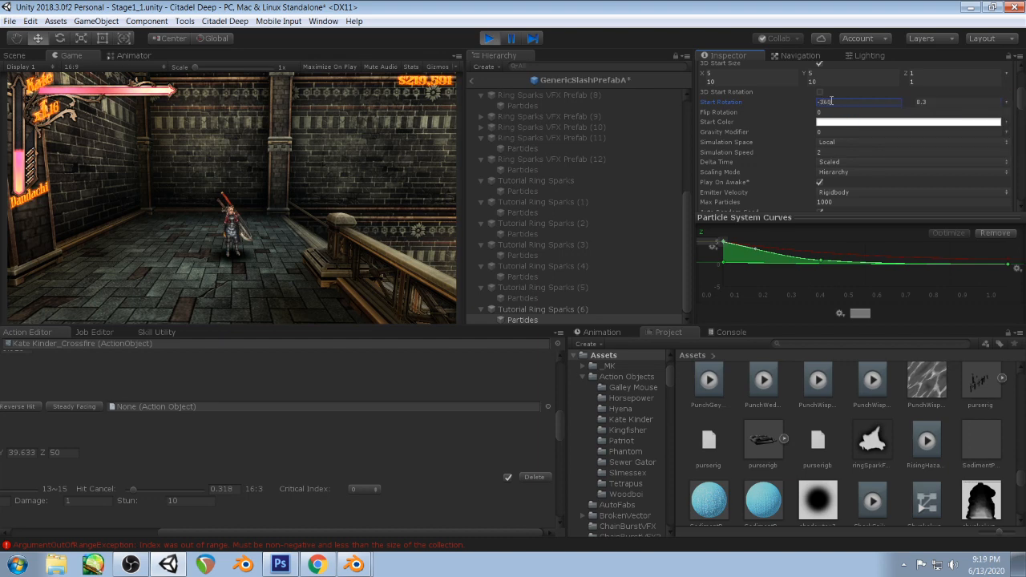
pyautogui.click(241, 187)
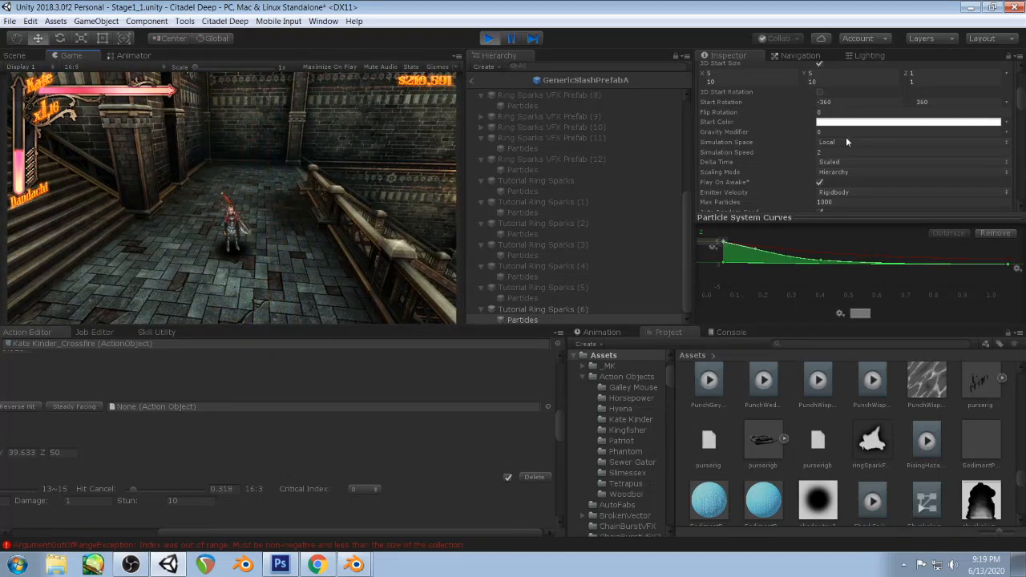
# - Set the maximum X and Y of the flake particles' 3D Start Size to 8
pyautogui.scroll(-2, 846, 137)
pyautogui.scroll(4, 846, 136)
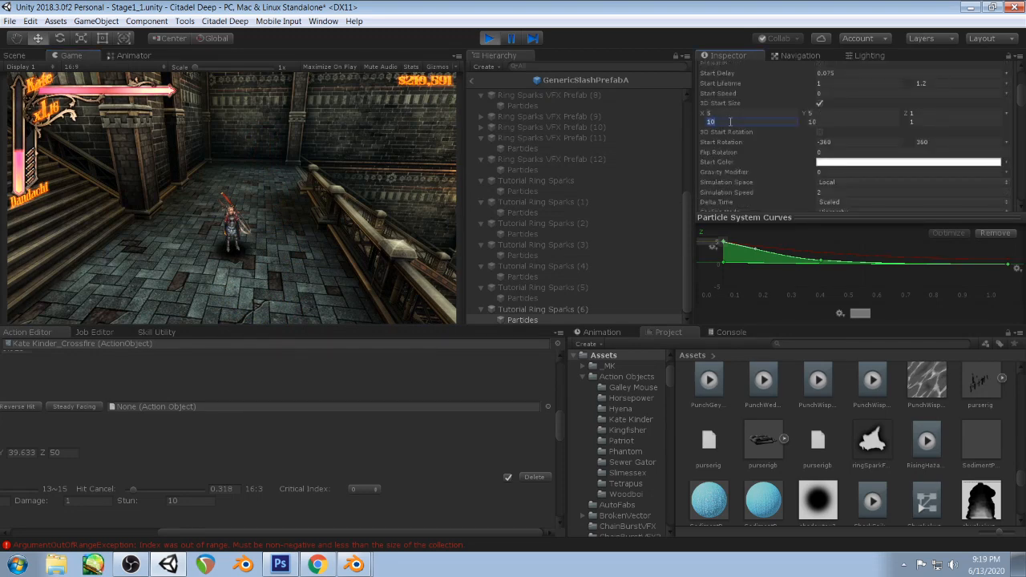
pyautogui.write('8')
pyautogui.press('Tab')
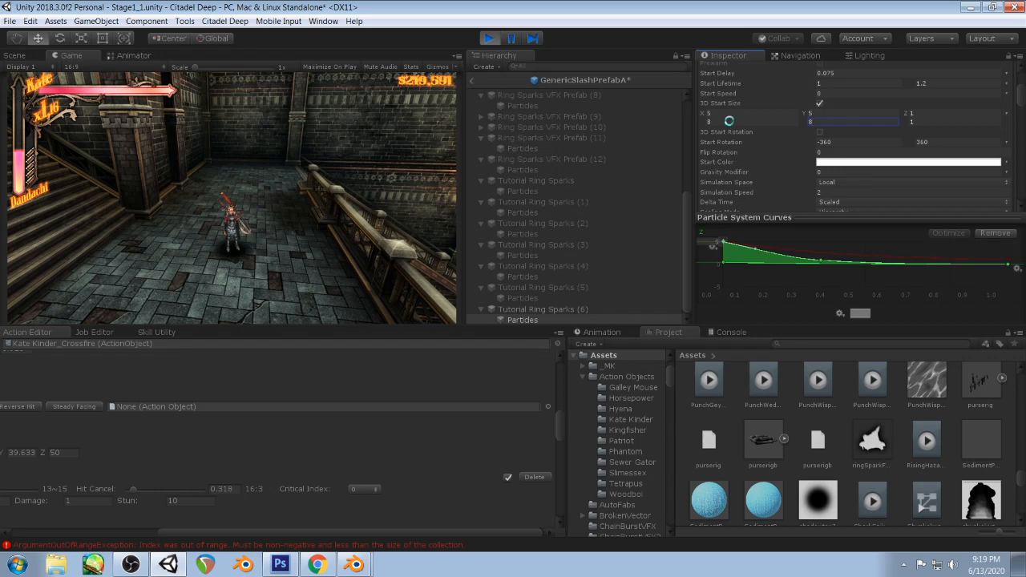
# - Enable Rotation over Lifetime on the flake particles with a random angular velocity between constants -45 and 45, and test the slash
pyautogui.scroll(-10, 839, 163)
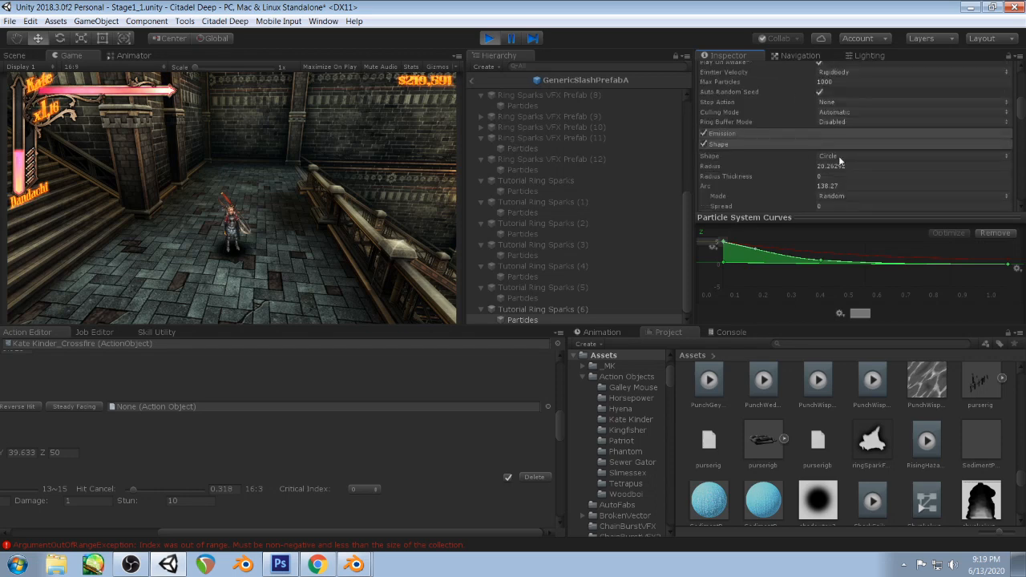
pyautogui.scroll(-5, 809, 138)
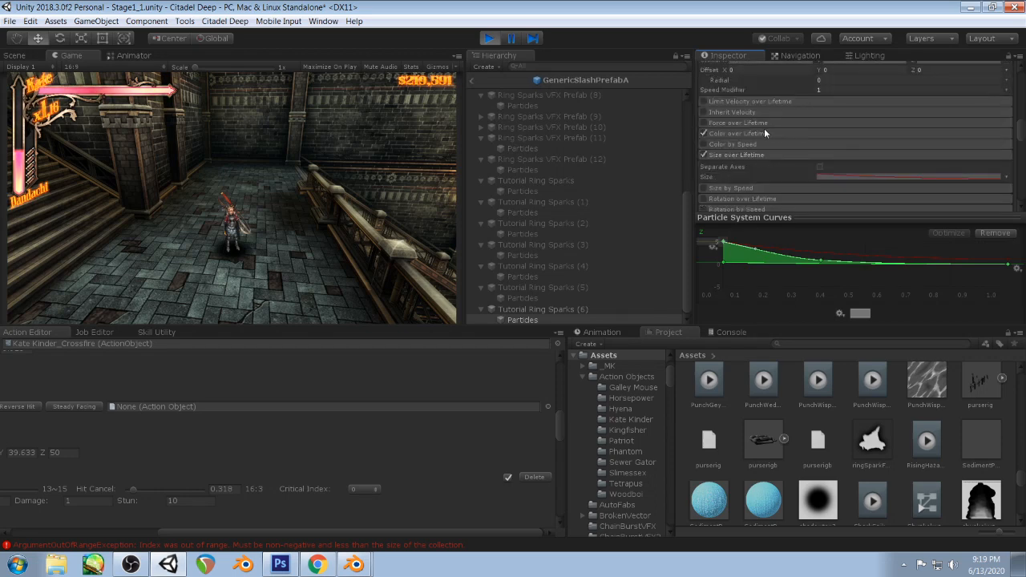
pyautogui.scroll(-2, 764, 110)
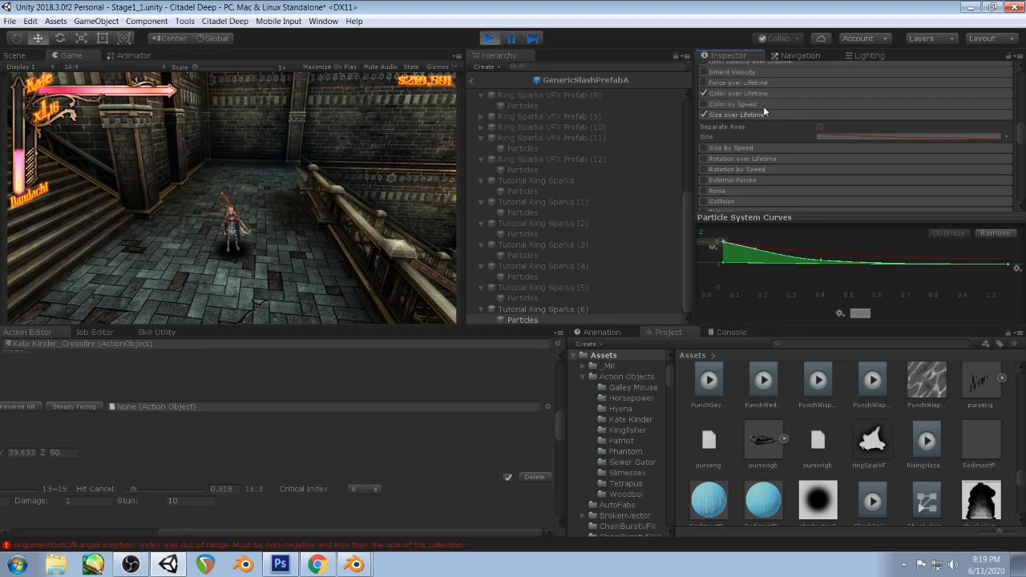
pyautogui.click(704, 159)
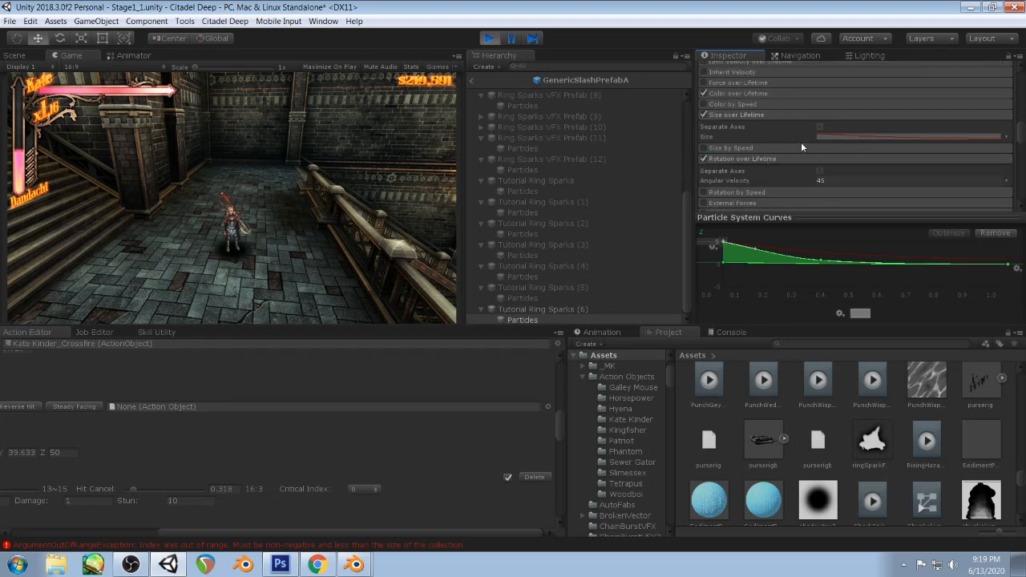
pyautogui.click(1008, 183)
pyautogui.click(923, 215)
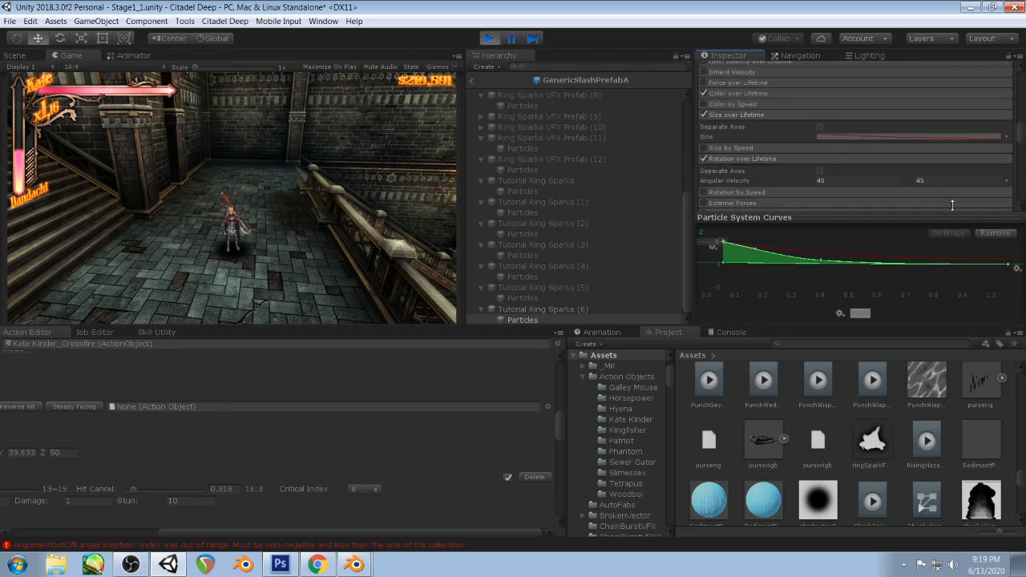
pyautogui.click(862, 183)
pyautogui.write('-')
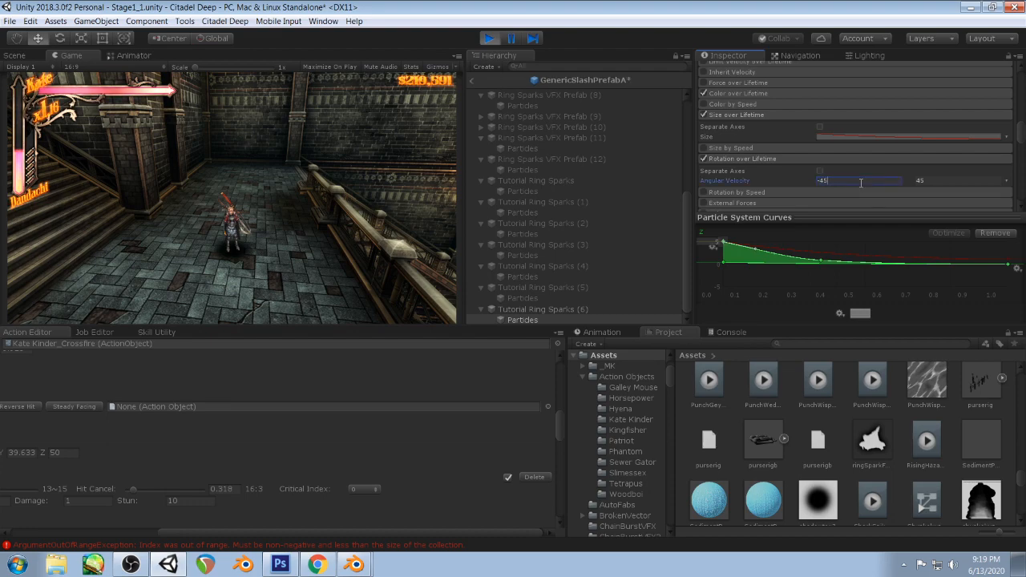
pyautogui.click(350, 167)
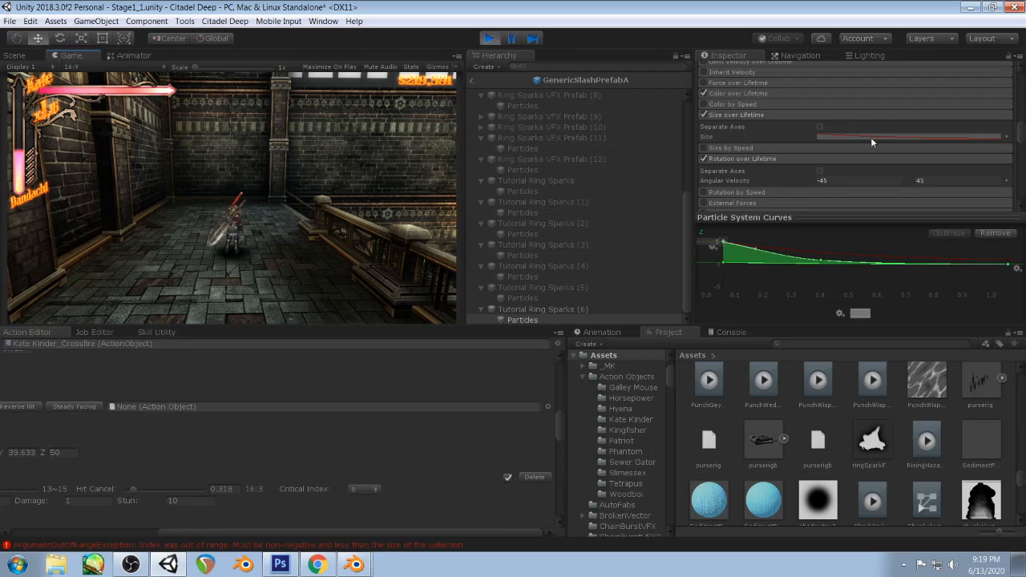
# - Check the stream chat in OBS and return to the flake particles' settings in Unity
pyautogui.click(131, 565)
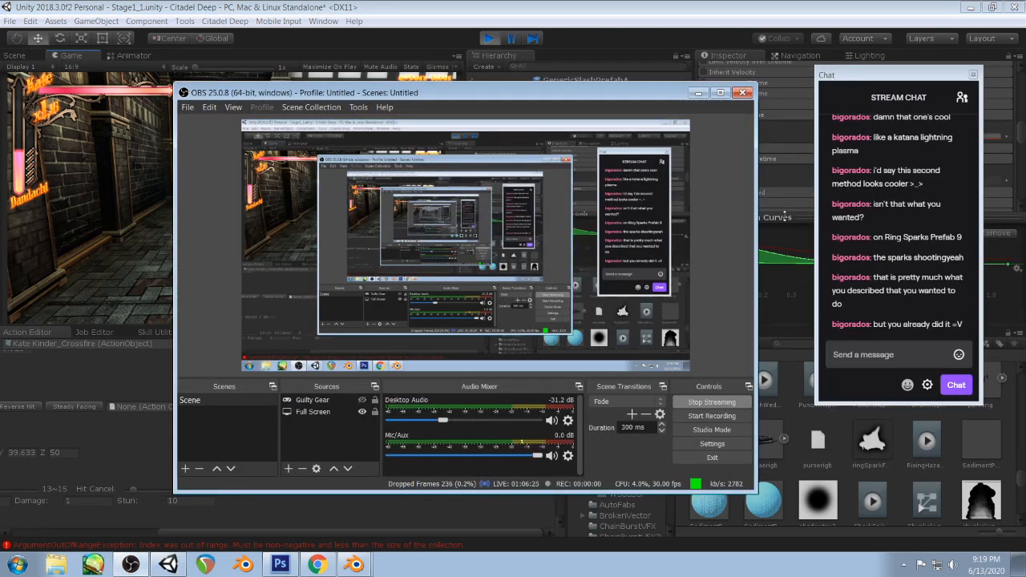
pyautogui.click(785, 216)
pyautogui.scroll(-1, 905, 126)
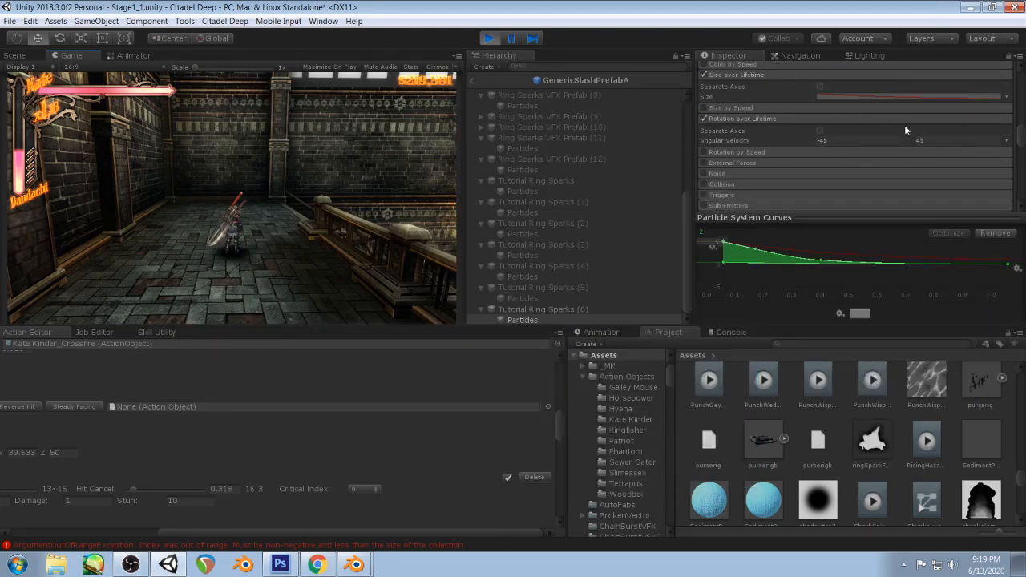
# - Widen the flake emitter's circle Arc to 154.8 and test the slash in the game
pyautogui.scroll(3, 905, 125)
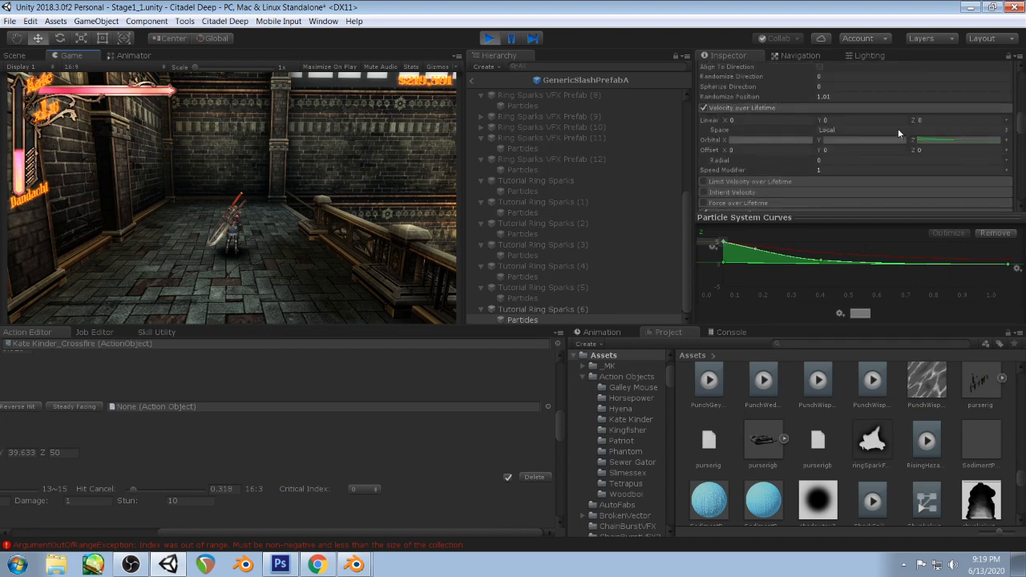
pyautogui.scroll(2, 898, 128)
pyautogui.moveTo(749, 146); pyautogui.dragTo(907, 150)
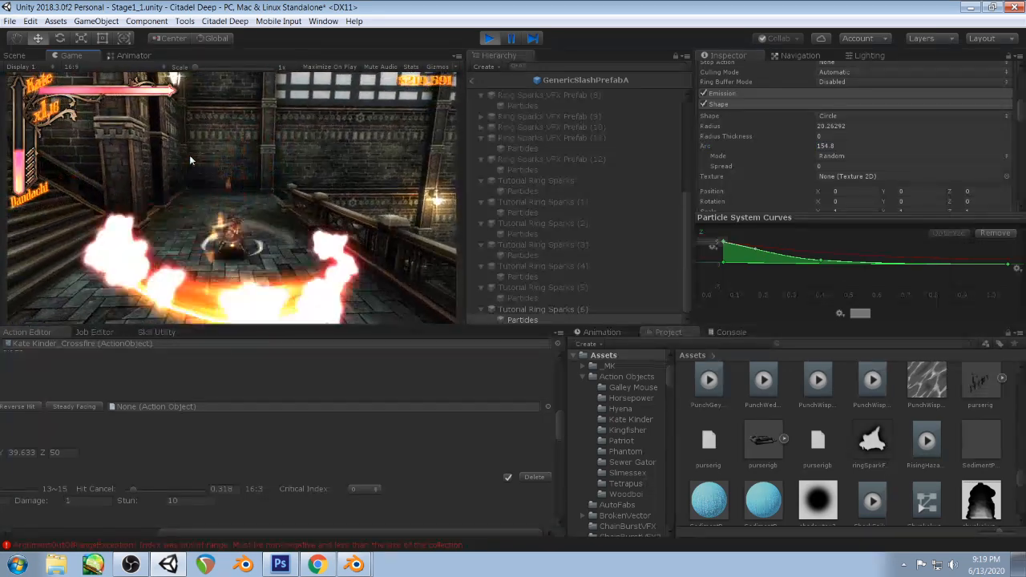
# - Enable Force over Lifetime on the flake particles and set it to Random Between Two Constants
pyautogui.scroll(-3, 794, 140)
pyautogui.scroll(-3, 802, 142)
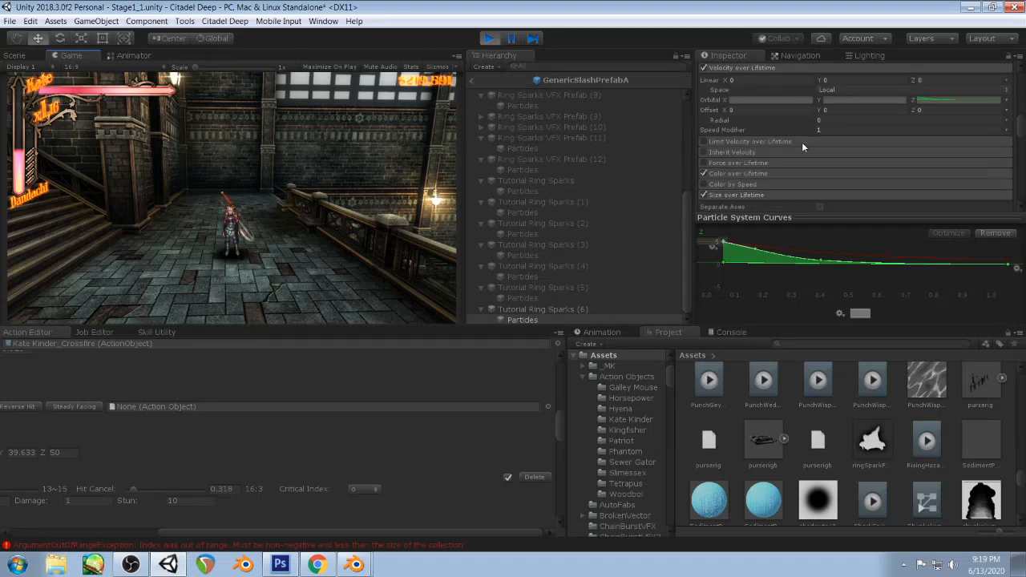
pyautogui.click(745, 163)
pyautogui.click(704, 163)
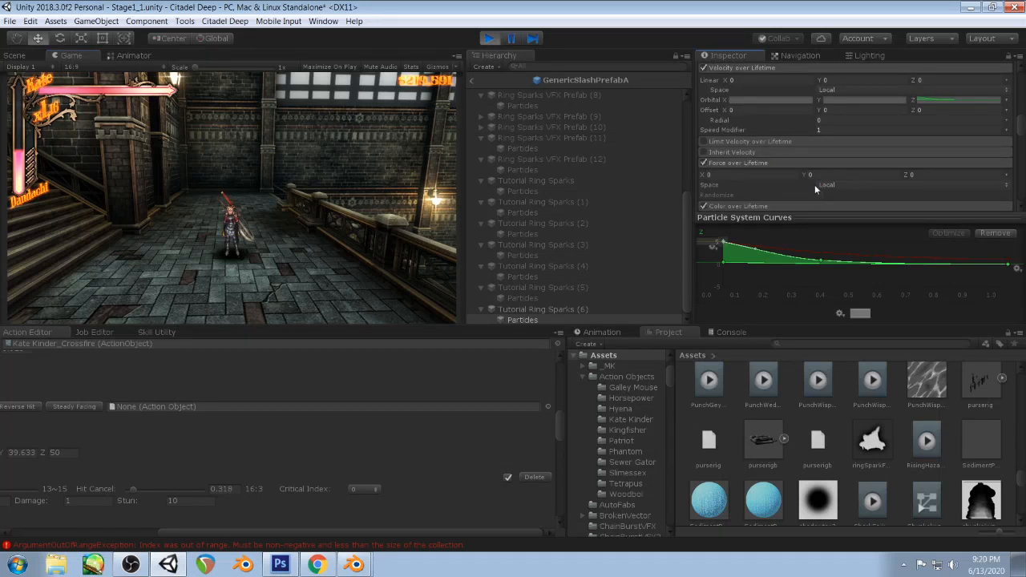
pyautogui.click(1007, 174)
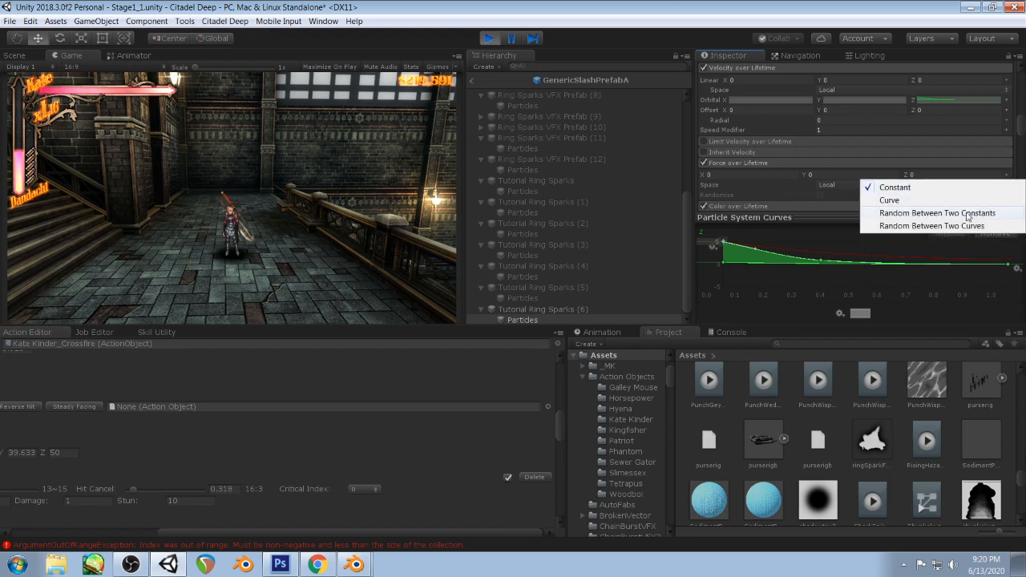
pyautogui.click(968, 214)
# - Set the flake particles' Force over Lifetime range from -10 to 10 on X, Y and Z
pyautogui.click(751, 175)
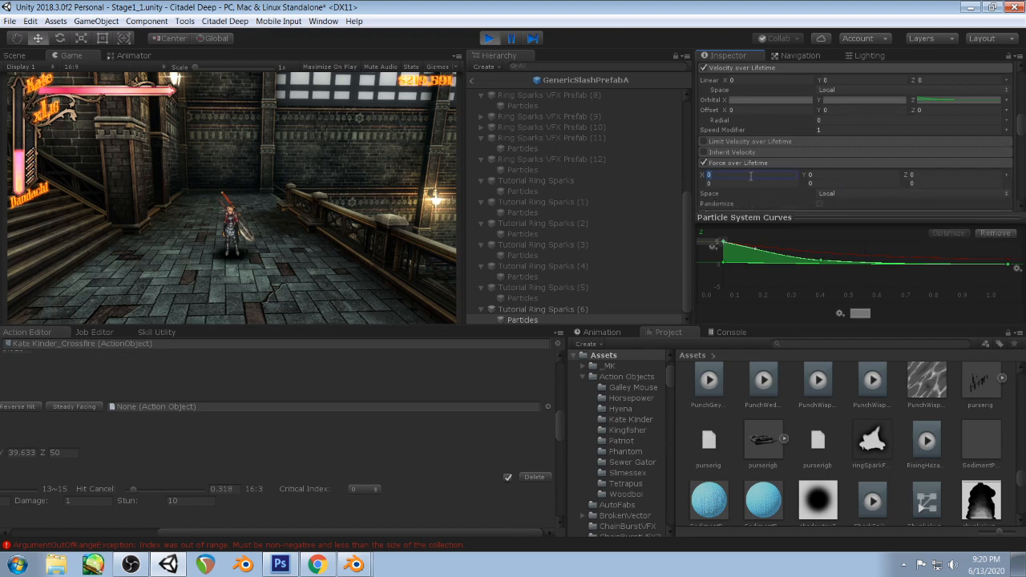
pyautogui.write('-10')
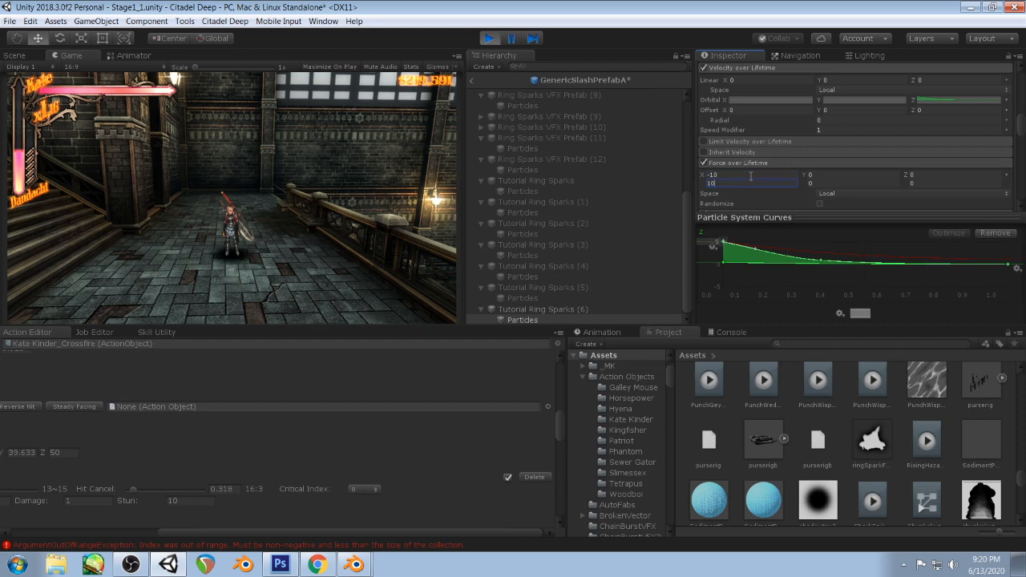
pyautogui.write('-1010')
pyautogui.press('Tab')
pyautogui.write('-')
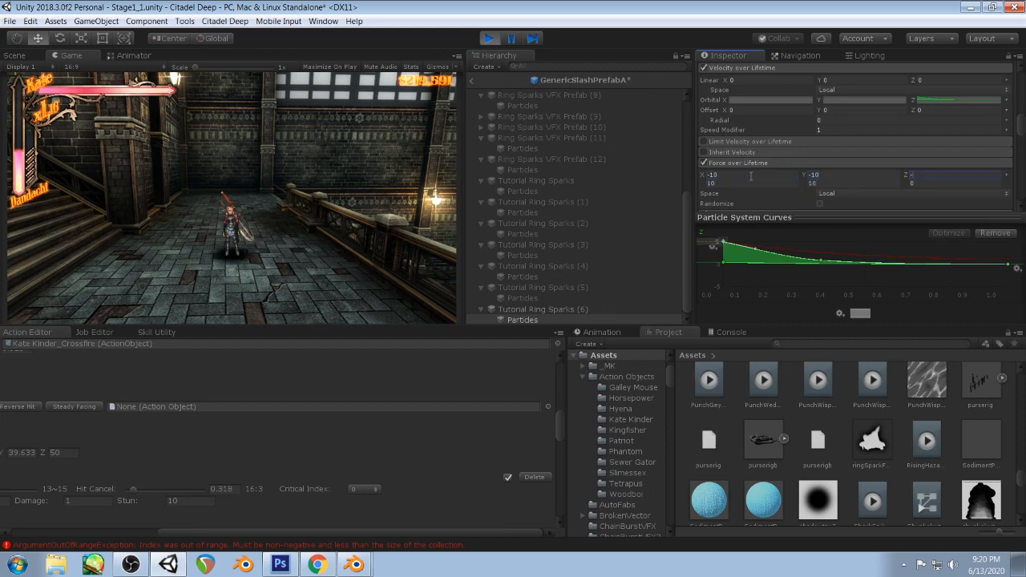
pyautogui.write('10')
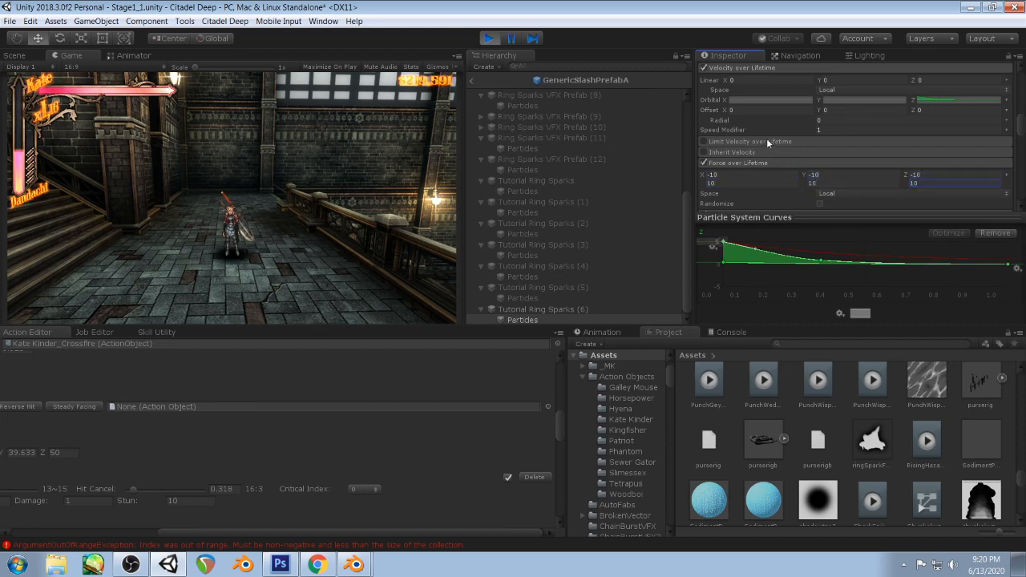
# - Render the flake particles as Mesh using the FXQuad mesh and test the slash in the game
pyautogui.scroll(-6, 803, 140)
pyautogui.scroll(-2, 803, 143)
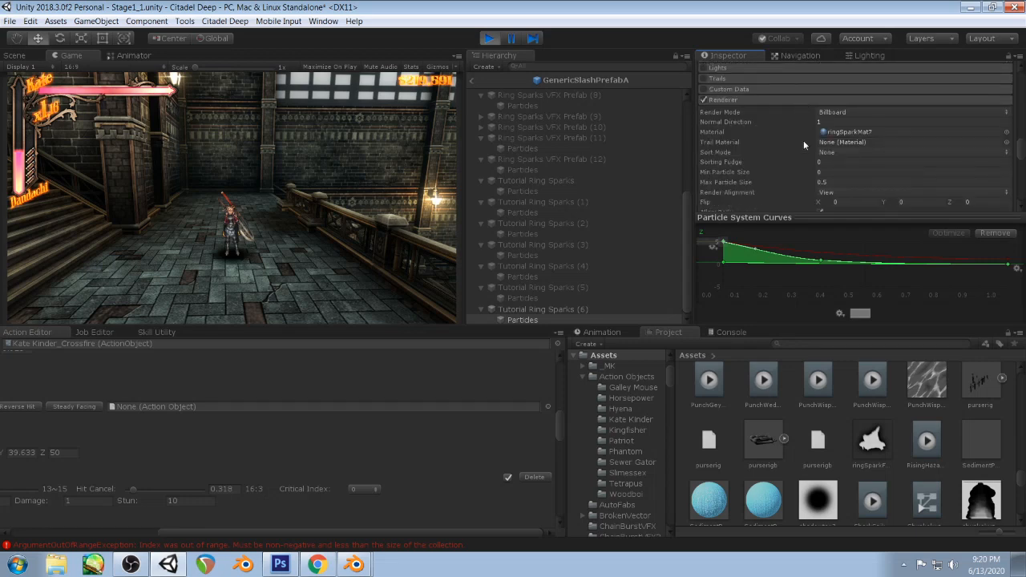
pyautogui.scroll(1, 803, 142)
pyautogui.click(831, 117)
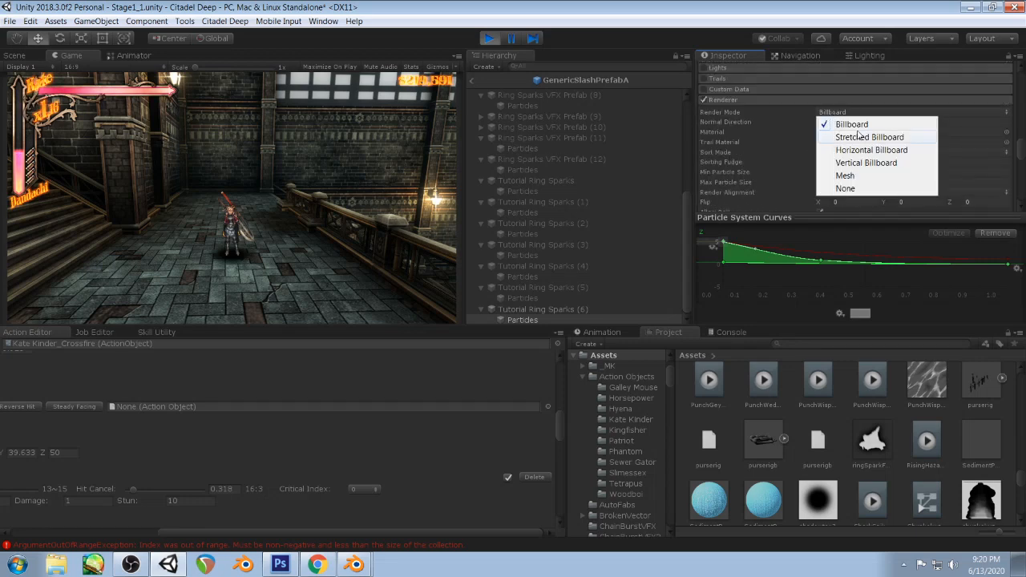
pyautogui.click(850, 178)
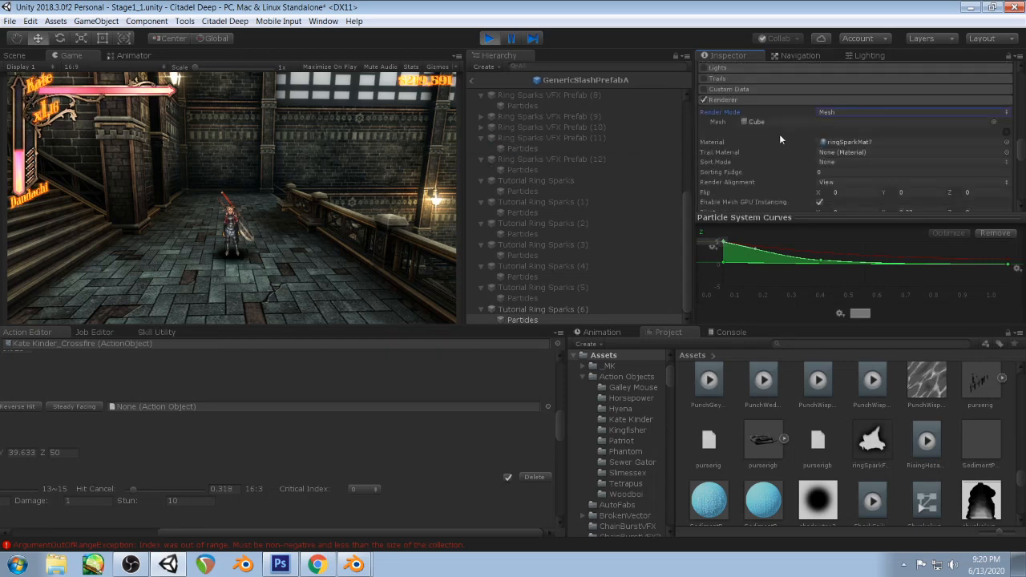
pyautogui.click(994, 123)
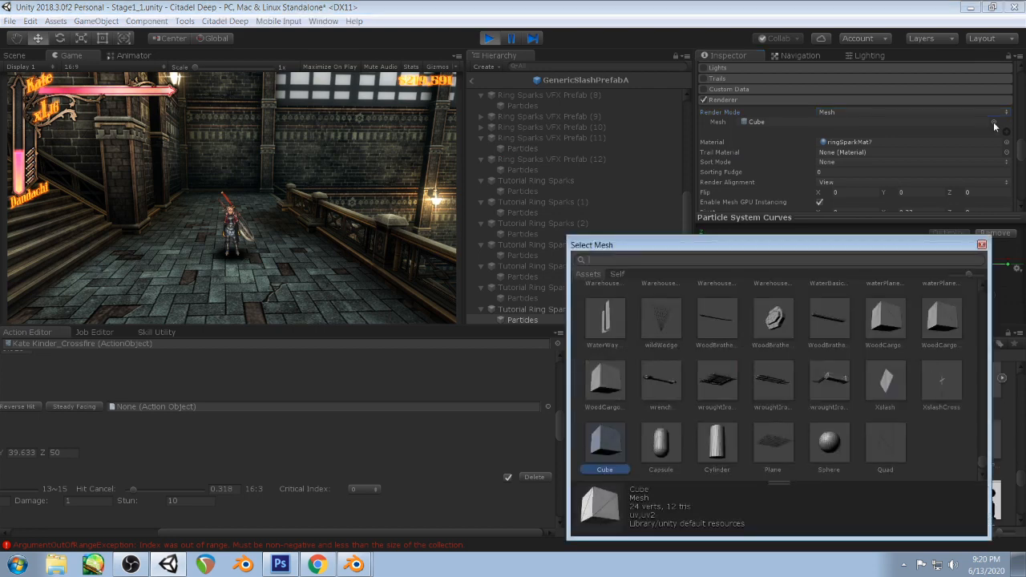
pyautogui.write('fx q')
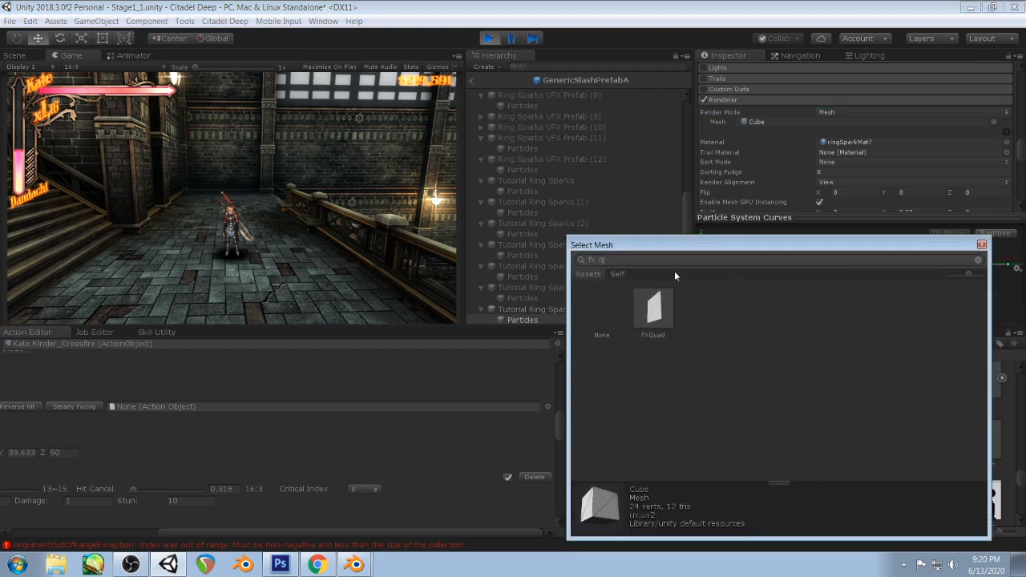
pyautogui.click(653, 303)
pyautogui.click(257, 171)
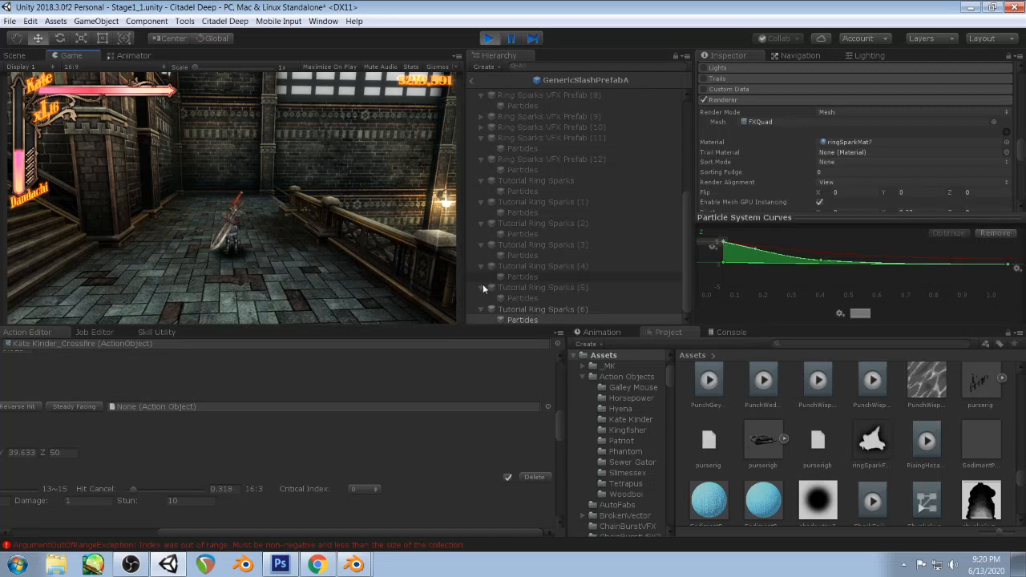
# - Duplicate the Tutorial Ring Sparks (6) layer and expand the copy to show its child
pyautogui.click(542, 309)
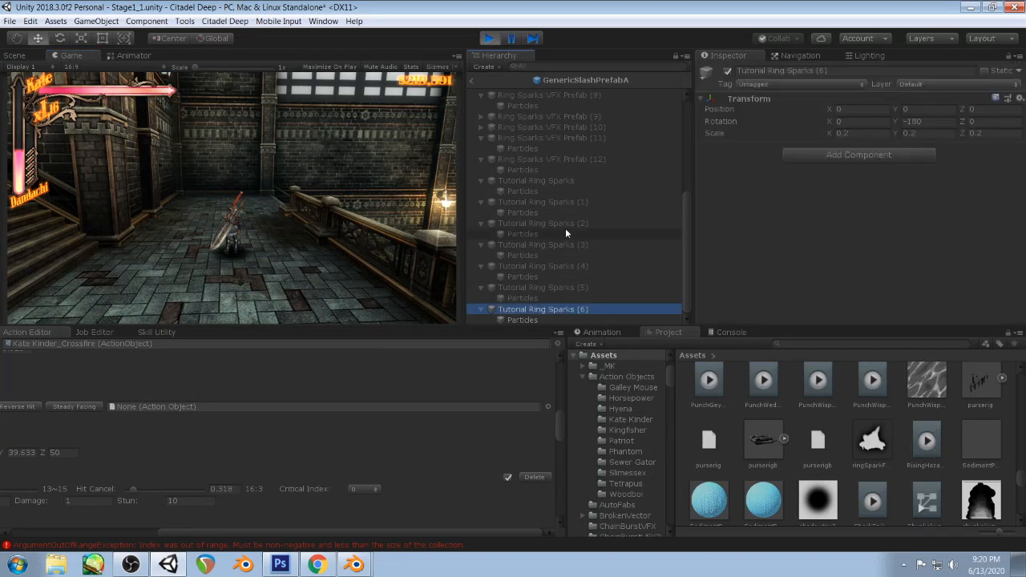
pyautogui.scroll(-1, 566, 228)
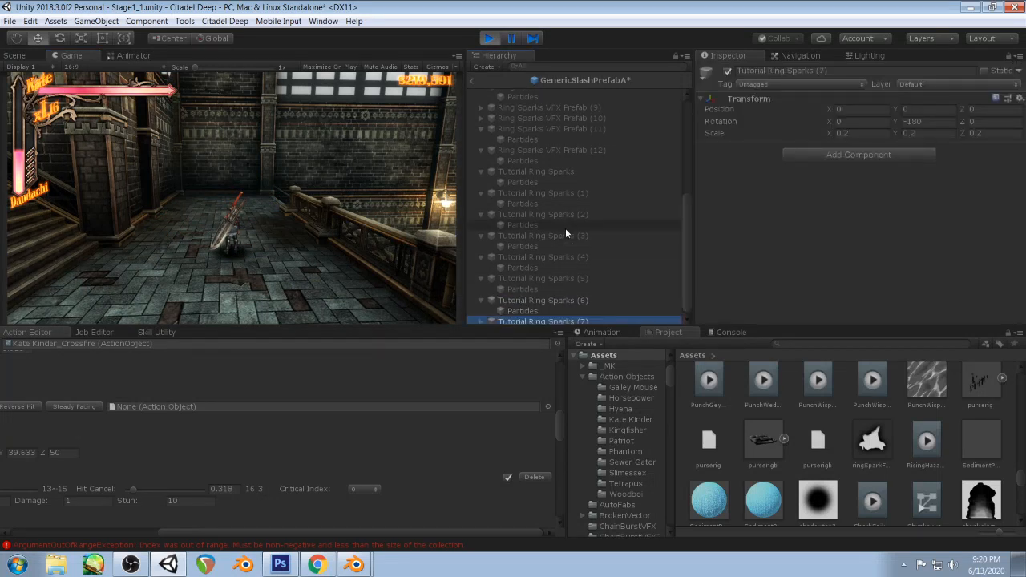
pyautogui.click(517, 320)
pyautogui.click(482, 320)
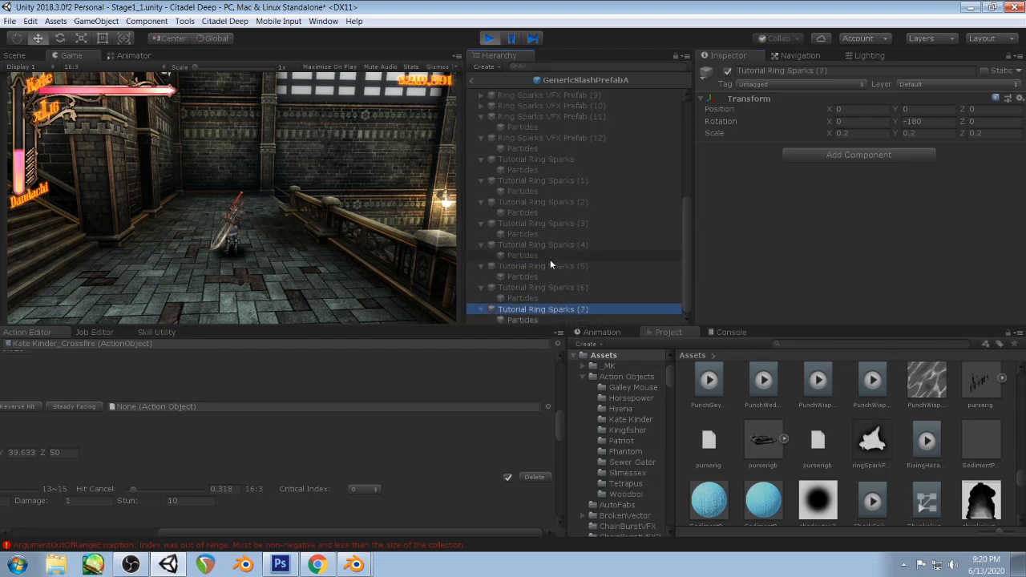
# - Disable Size over Lifetime and Force over Lifetime for the duplicated layer's particles and test the slash
pyautogui.click(523, 320)
pyautogui.scroll(-5, 834, 149)
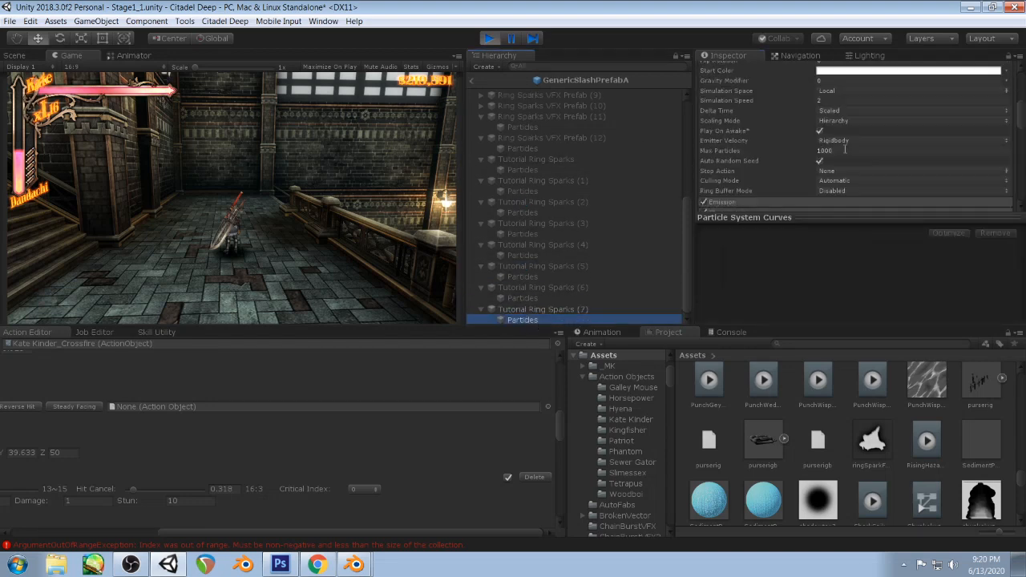
pyautogui.click(704, 166)
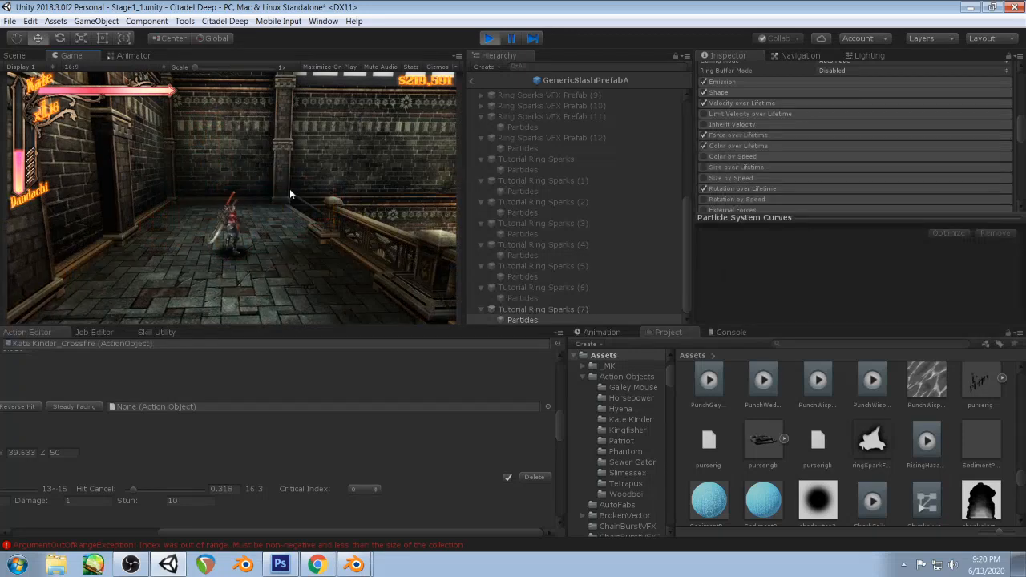
# - Open the duplicated particles' Color over Lifetime gradient and move its early alpha key to about 22%
pyautogui.click(725, 147)
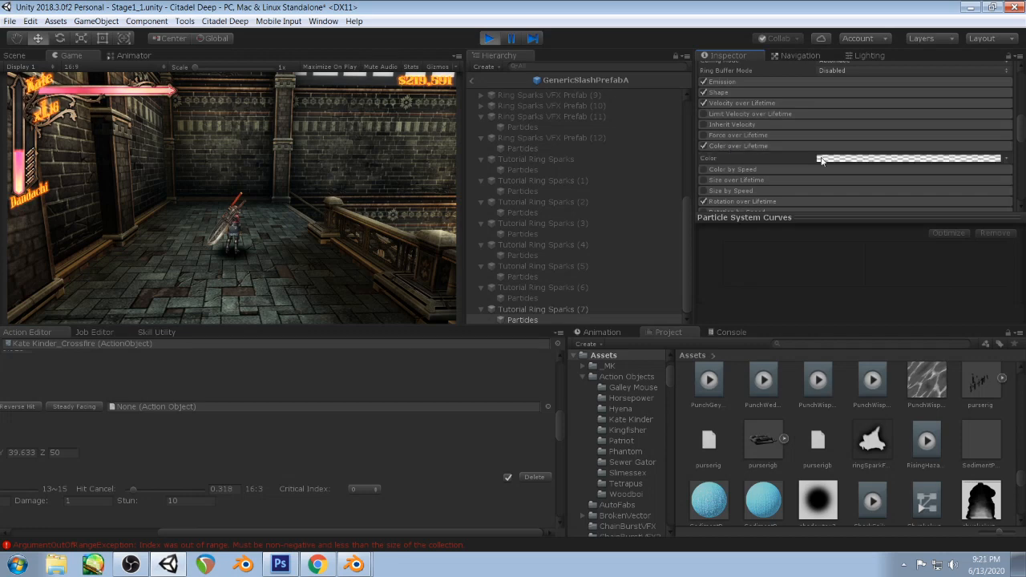
pyautogui.click(826, 159)
pyautogui.moveTo(576, 178); pyautogui.dragTo(625, 179)
# - Move the white color key to 0% in place of the black starting key, and the orange key to about 20%
pyautogui.moveTo(627, 217); pyautogui.dragTo(584, 220)
pyautogui.click(576, 217)
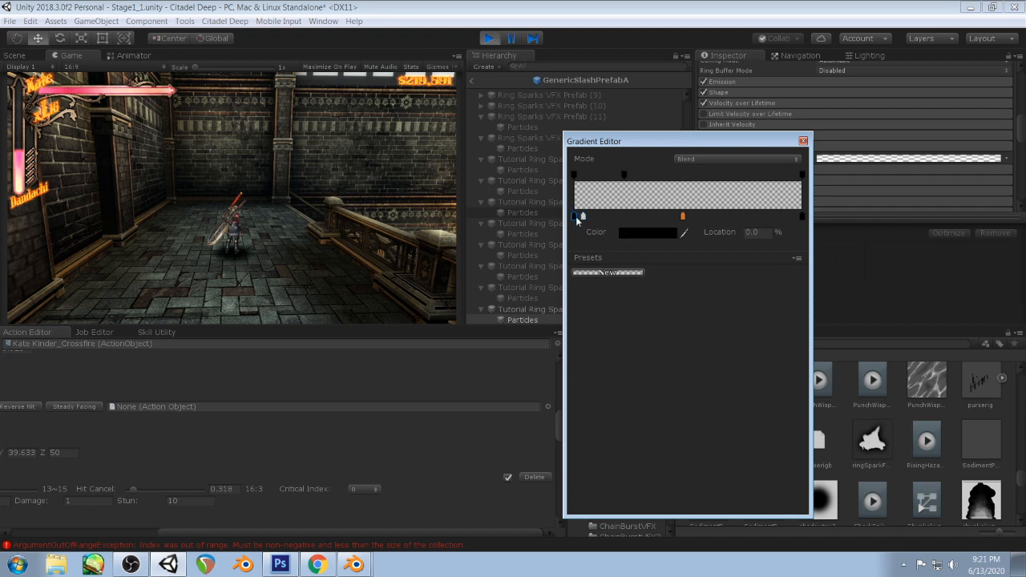
pyautogui.moveTo(584, 217); pyautogui.dragTo(566, 218)
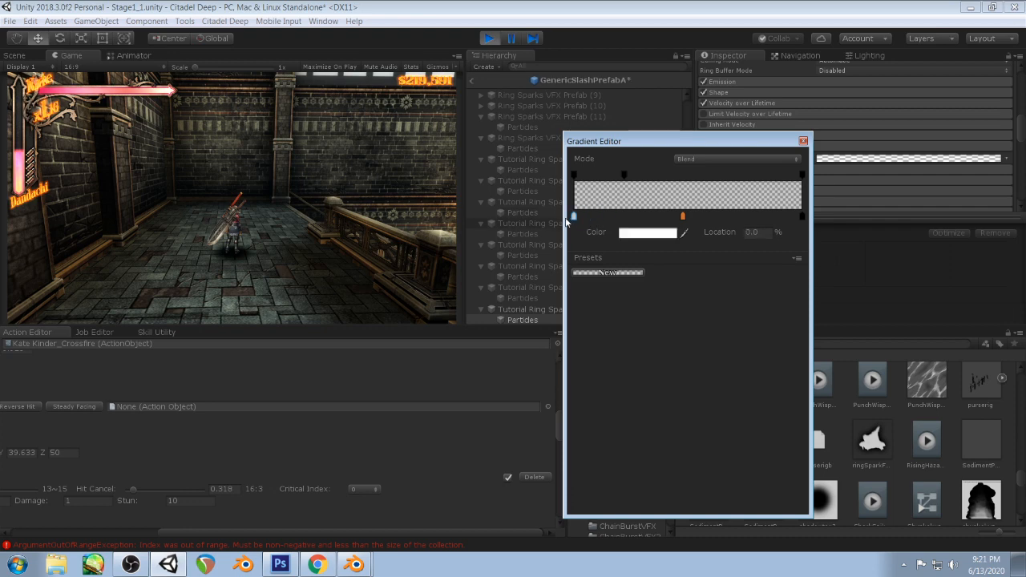
pyautogui.moveTo(683, 218)
pyautogui.mouseDown()
pyautogui.moveTo(621, 217)
pyautogui.moveTo(535, 182)
pyautogui.mouseUp()
# - Add a grey 5E5E5E color key at 43.3% of the gradient
pyautogui.click(670, 217)
pyautogui.click(652, 233)
pyautogui.click(662, 60)
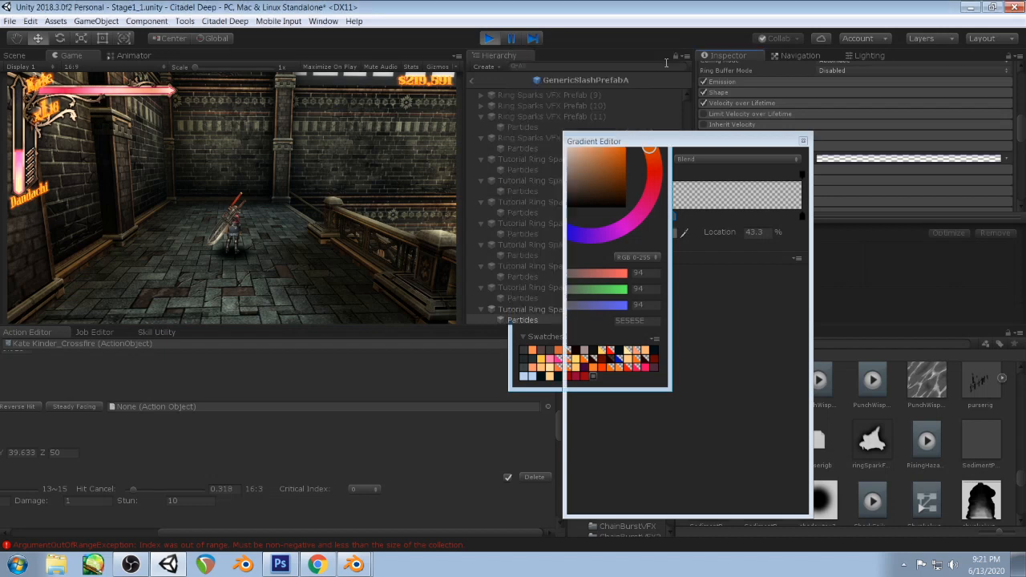
# - Add another color key at 59.1% of the gradient and set it to black 000000
pyautogui.click(705, 216)
pyautogui.moveTo(706, 216); pyautogui.dragTo(710, 216)
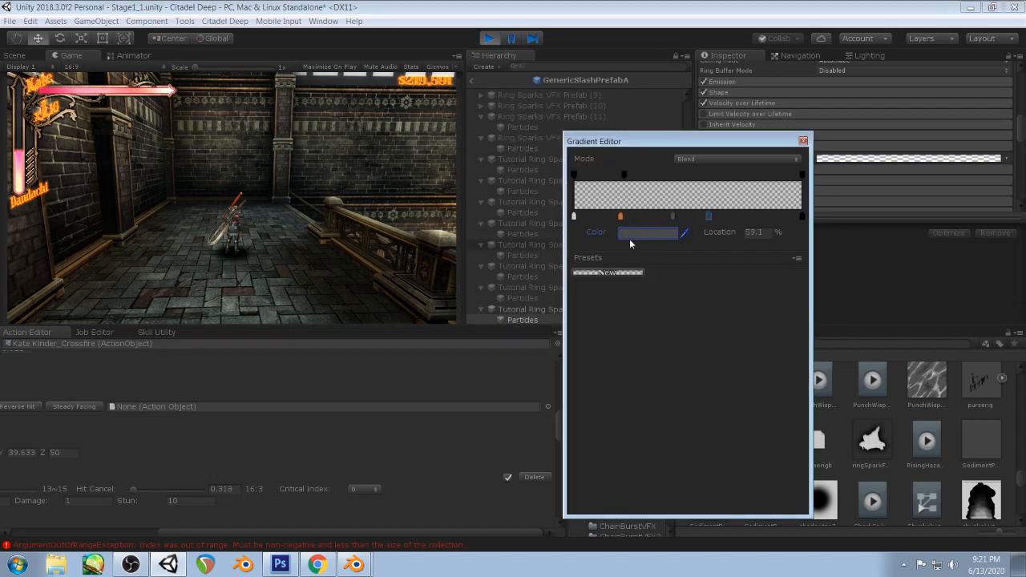
pyautogui.click(632, 237)
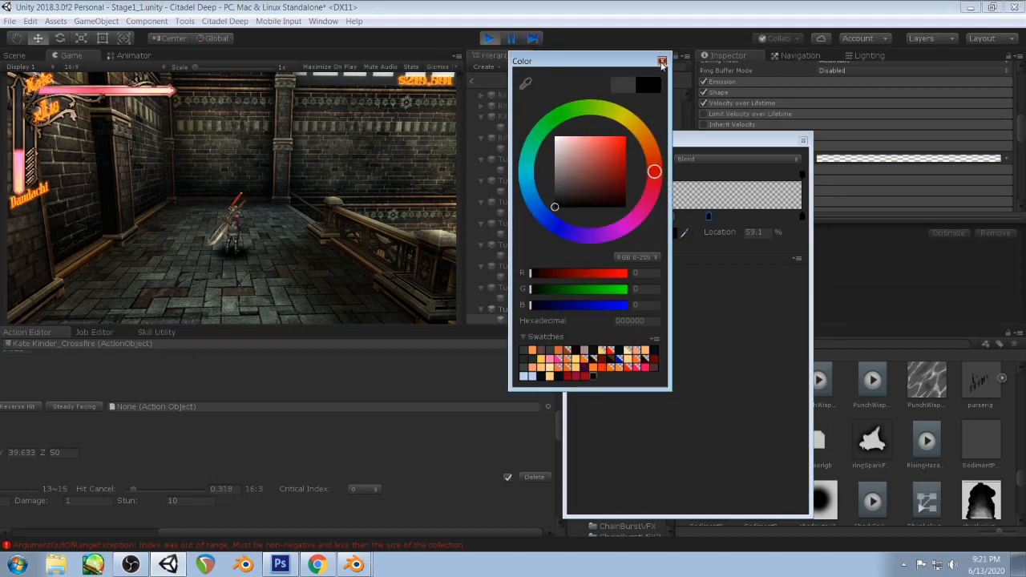
# - Set the alpha key at 43.0% of the gradient to 255 and play the slash in the game view
pyautogui.click(663, 61)
pyautogui.click(672, 174)
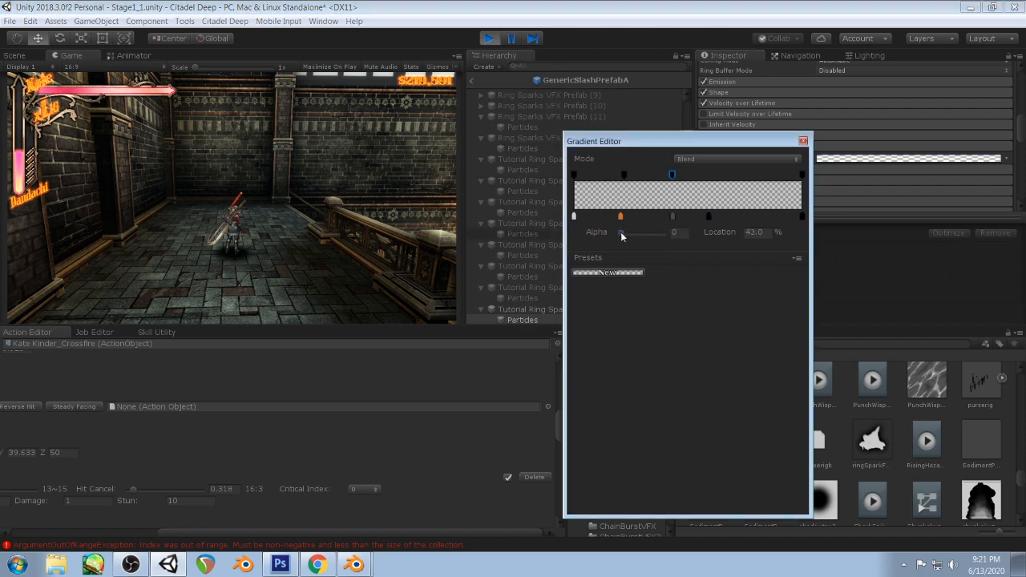
pyautogui.moveTo(621, 232); pyautogui.dragTo(665, 232)
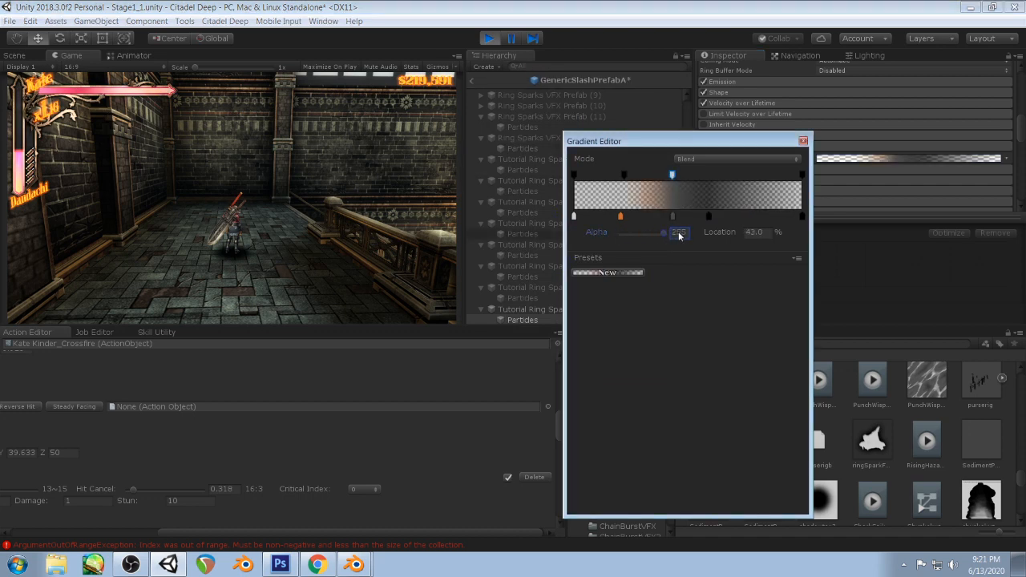
pyautogui.click(364, 172)
pyautogui.click(313, 207)
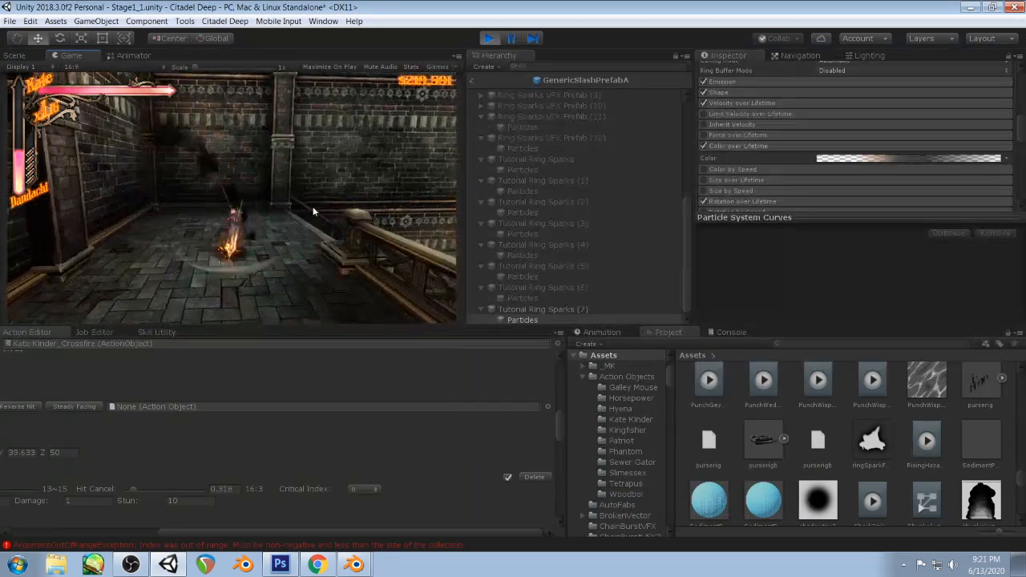
# - Move the gradient's inner black color key to 86.5%, its opaque alpha key to about 58% and the grey key to about 48%, and test the slash
pyautogui.click(896, 159)
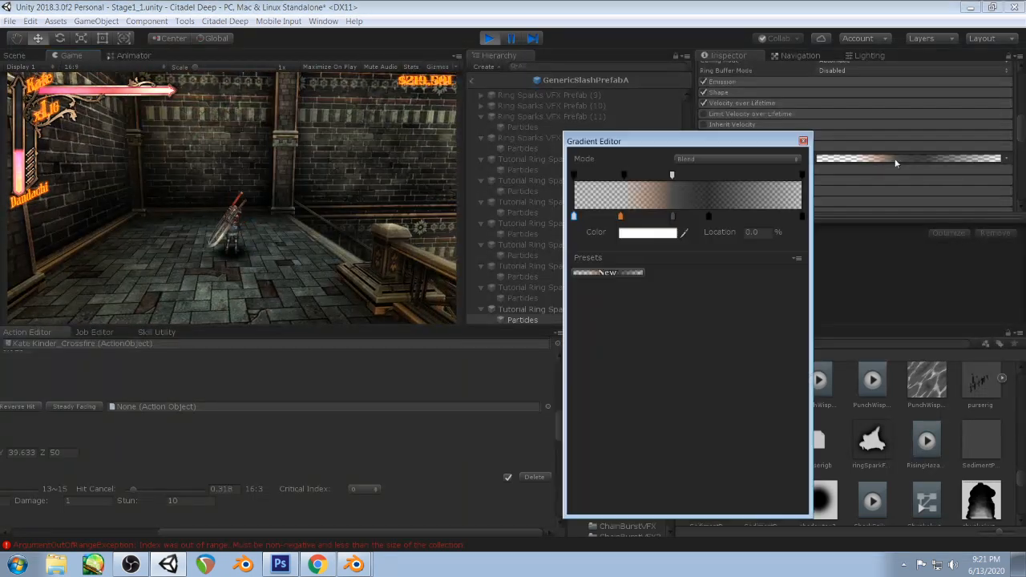
pyautogui.moveTo(708, 216); pyautogui.dragTo(772, 216)
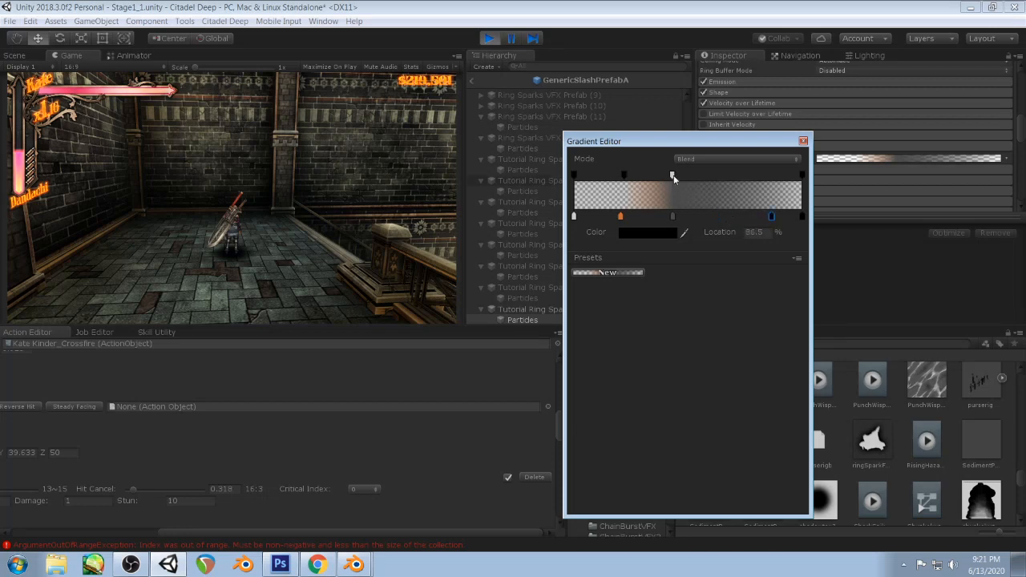
pyautogui.moveTo(672, 174); pyautogui.dragTo(706, 178)
pyautogui.moveTo(683, 217)
pyautogui.mouseDown()
pyautogui.moveTo(698, 217)
pyautogui.moveTo(687, 217)
pyautogui.mouseUp()
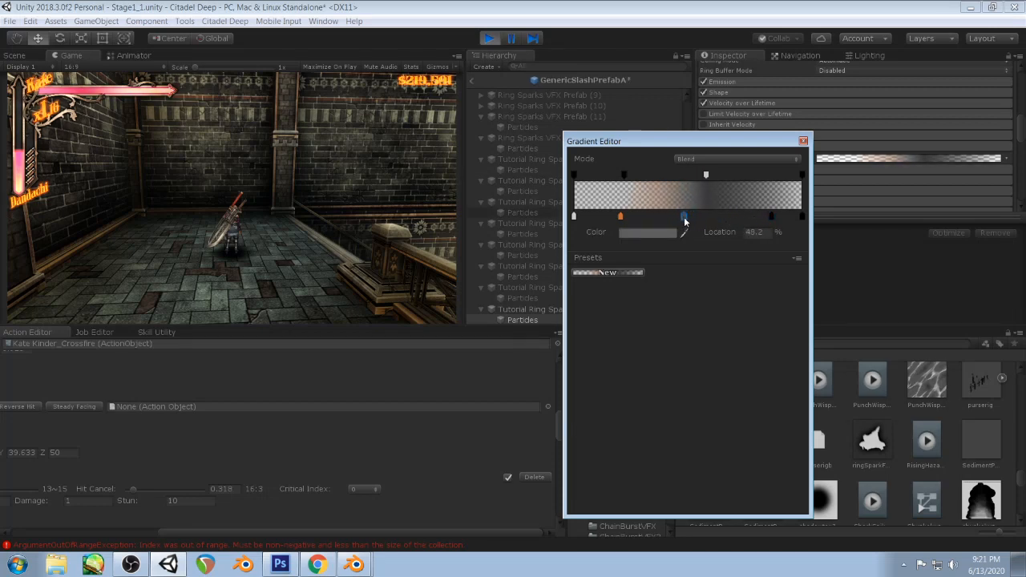
pyautogui.click(331, 187)
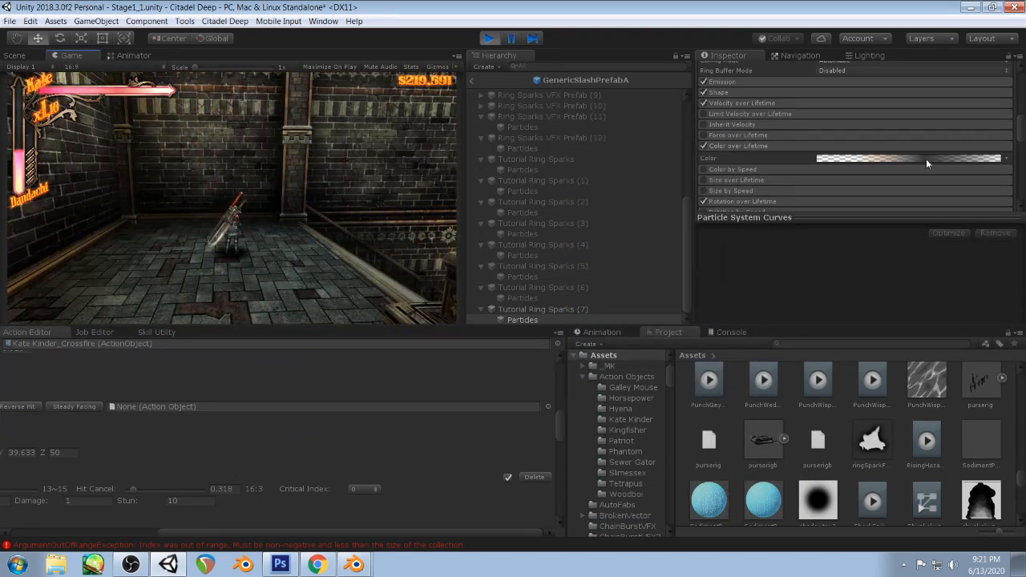
# - Set the particle material's Intensity to 1 and test the slash in the game view
pyautogui.scroll(-10, 855, 165)
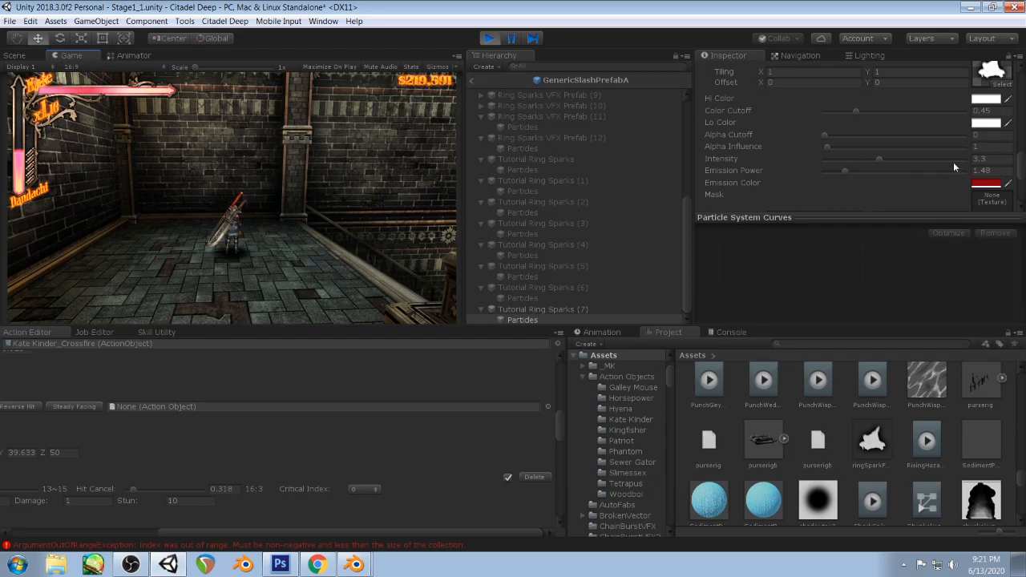
pyautogui.click(994, 158)
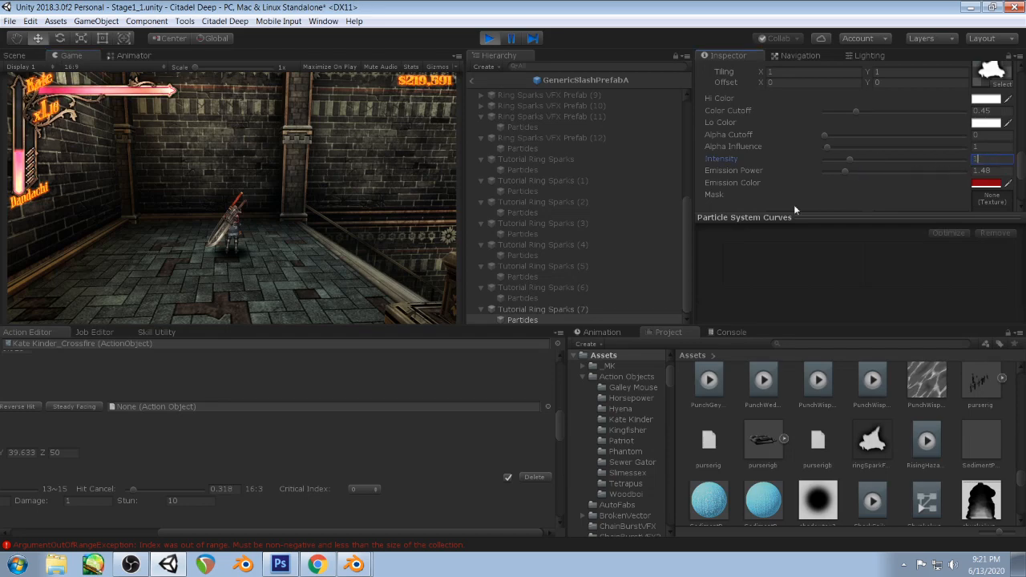
pyautogui.click(402, 190)
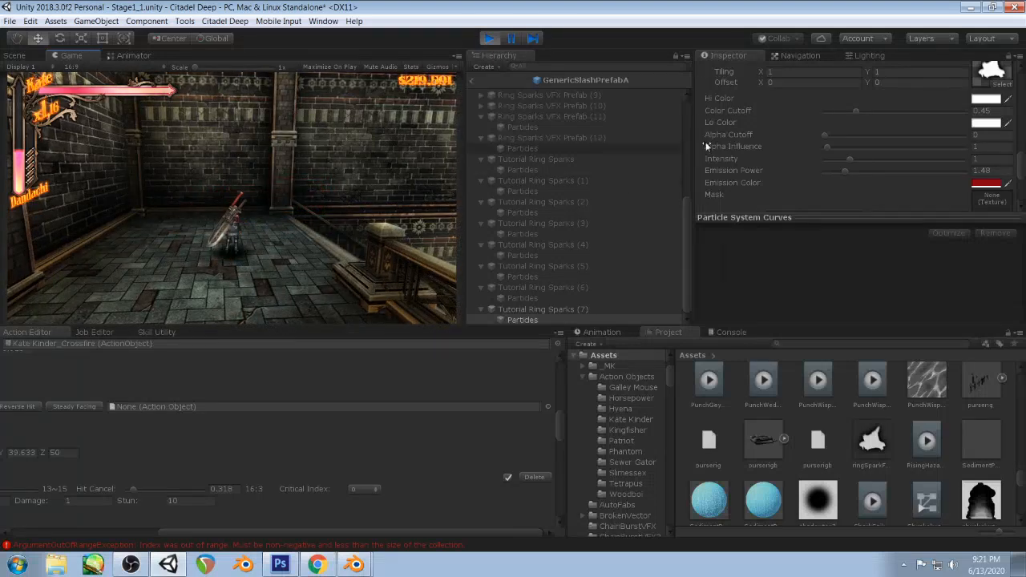
# - Change the material's Emission Color to a bright orange-red and set its Emission Power to 0.91
pyautogui.click(986, 184)
pyautogui.moveTo(658, 178); pyautogui.dragTo(645, 104)
pyautogui.click(662, 61)
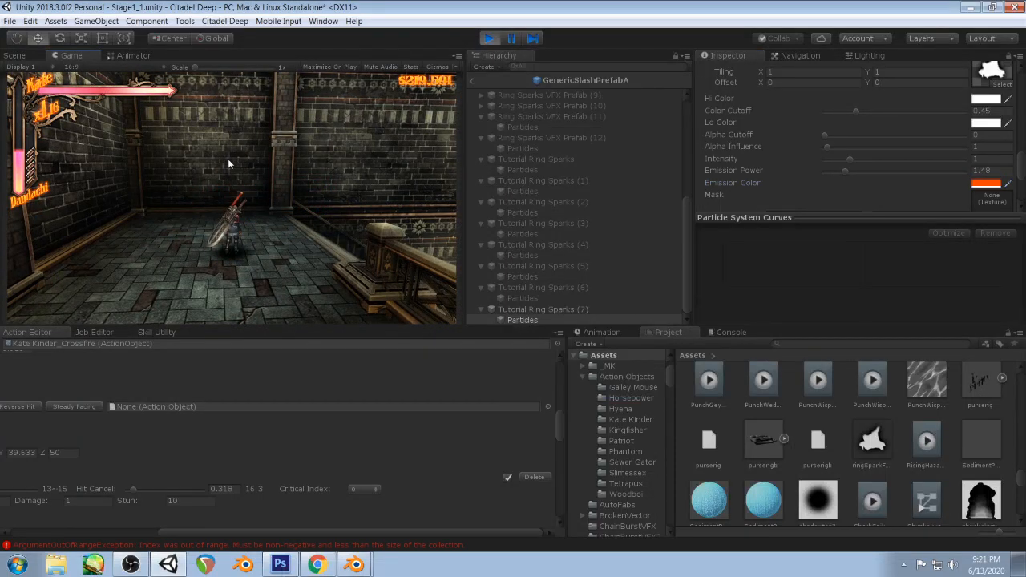
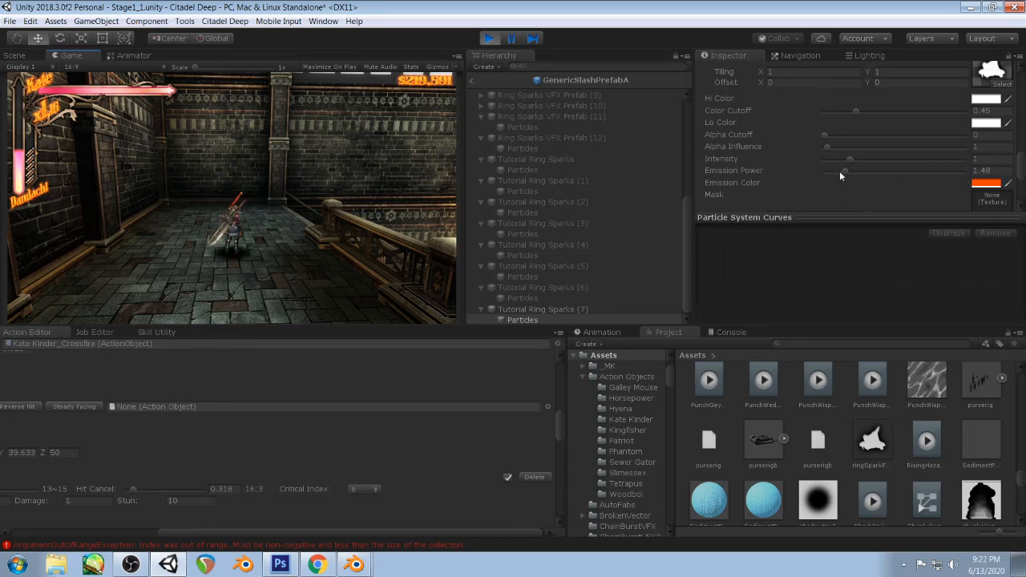
pyautogui.moveTo(840, 171); pyautogui.dragTo(838, 170)
# - Search the project assets for "dash ring" and open DashRingPrefab
pyautogui.scroll(2, 926, 109)
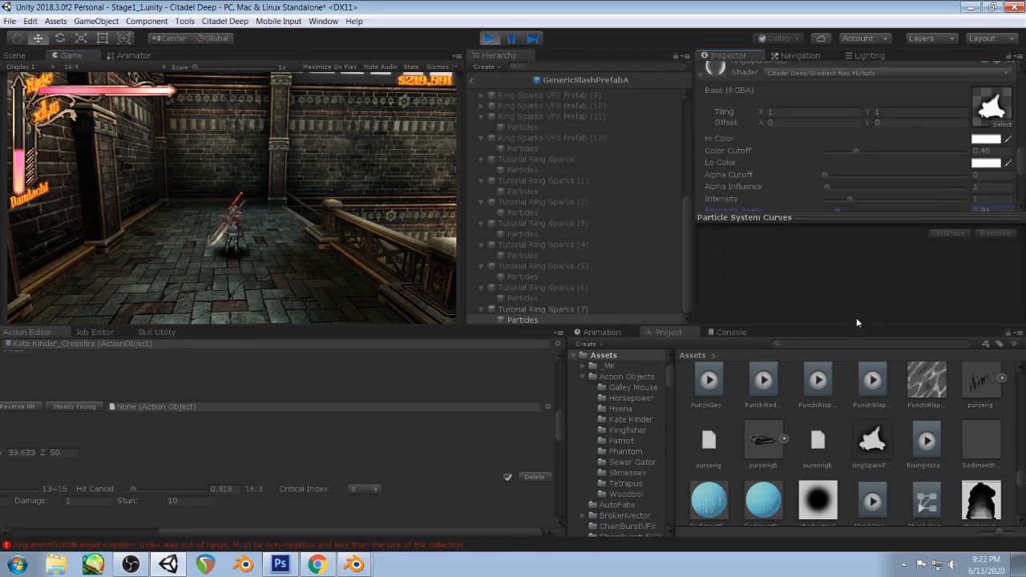
pyautogui.click(818, 345)
pyautogui.write('dash ring')
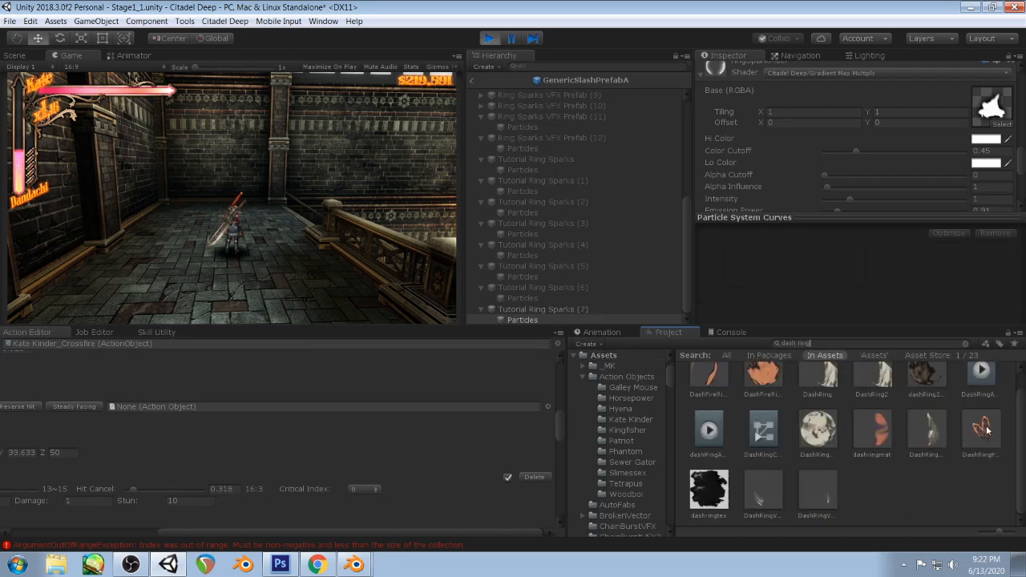
pyautogui.doubleClick(987, 431)
# - Locate the base texture used by the DashFireRingMat 1 material on the Circle under Offset (1)
pyautogui.click(527, 158)
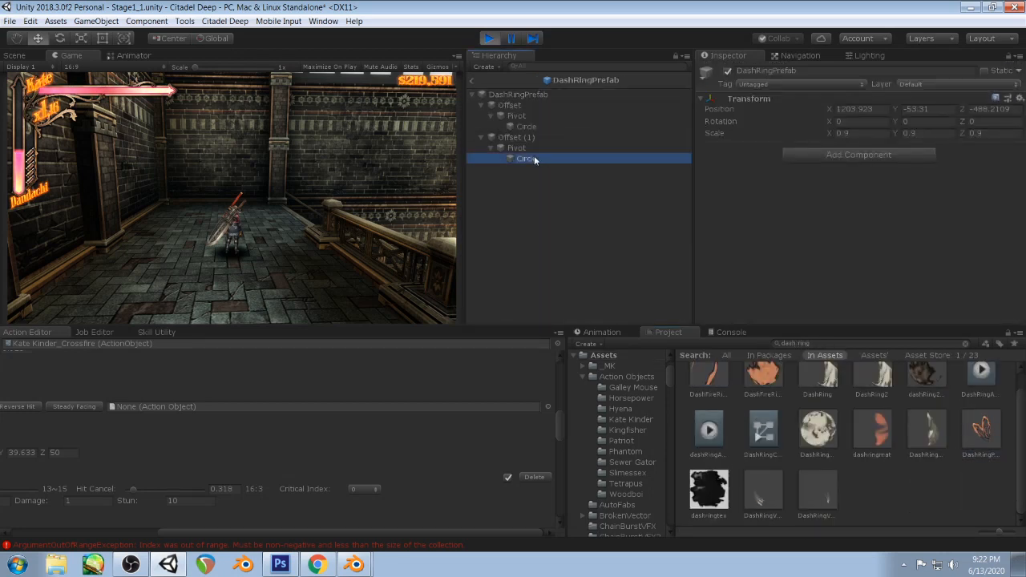
pyautogui.scroll(-3, 856, 147)
pyautogui.click(703, 283)
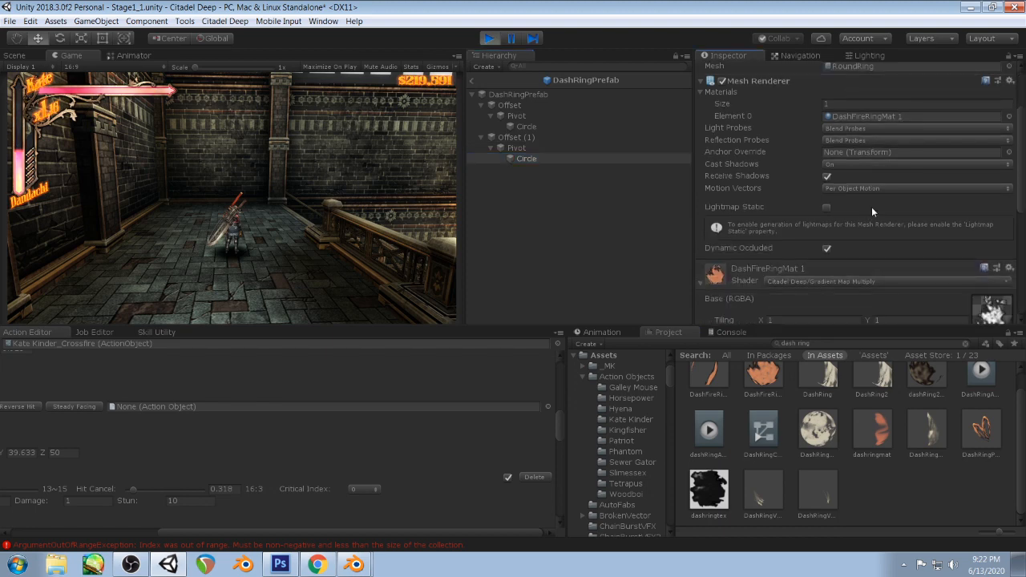
pyautogui.scroll(-4, 874, 206)
pyautogui.click(991, 154)
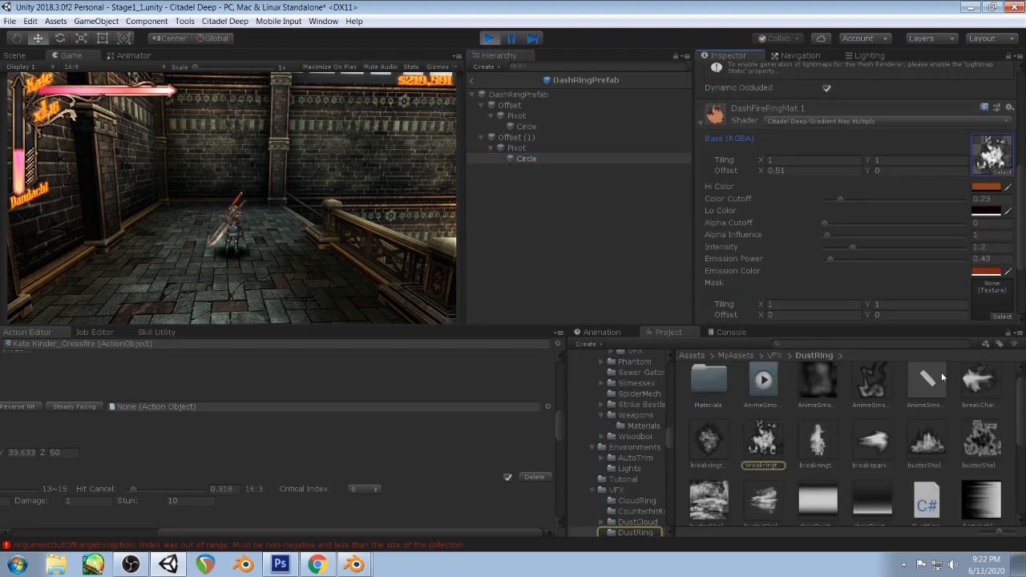
pyautogui.click(770, 443)
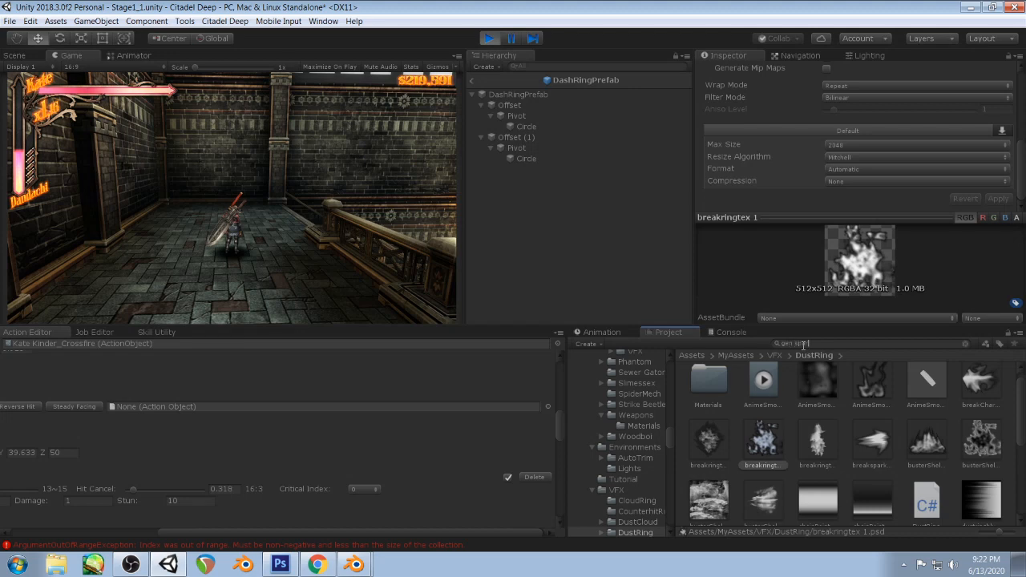
# - Search the project assets for "gen slash pre" and reopen GenericSlashPrefabA
pyautogui.press('BackSpace')
pyautogui.press('BackSpace')
pyautogui.press('BackSpace')
pyautogui.press('BackSpace')
pyautogui.press('BackSpace')
pyautogui.press('BackSpace')
pyautogui.press('BackSpace')
pyautogui.press('BackSpace')
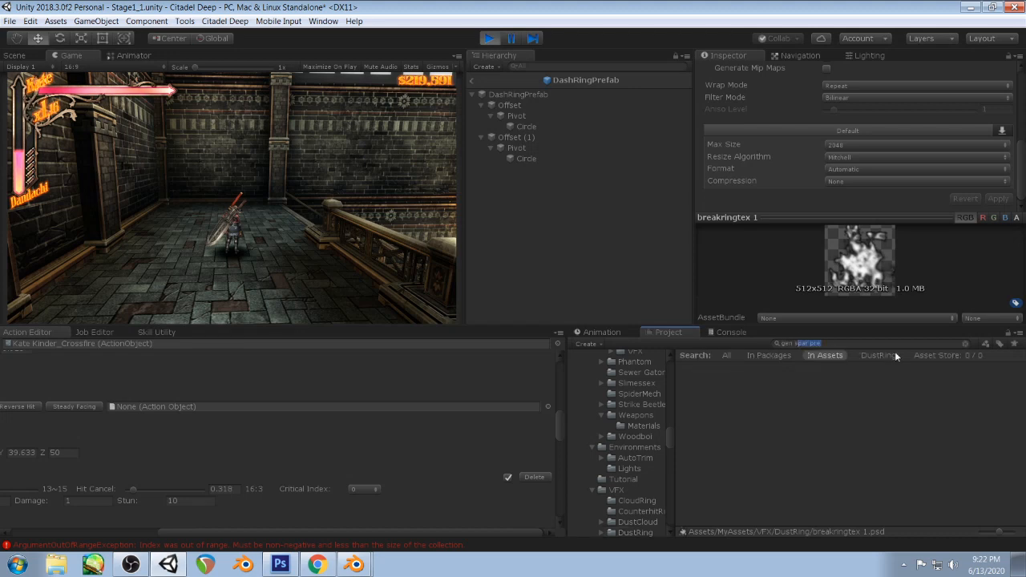
pyautogui.write('lash pre')
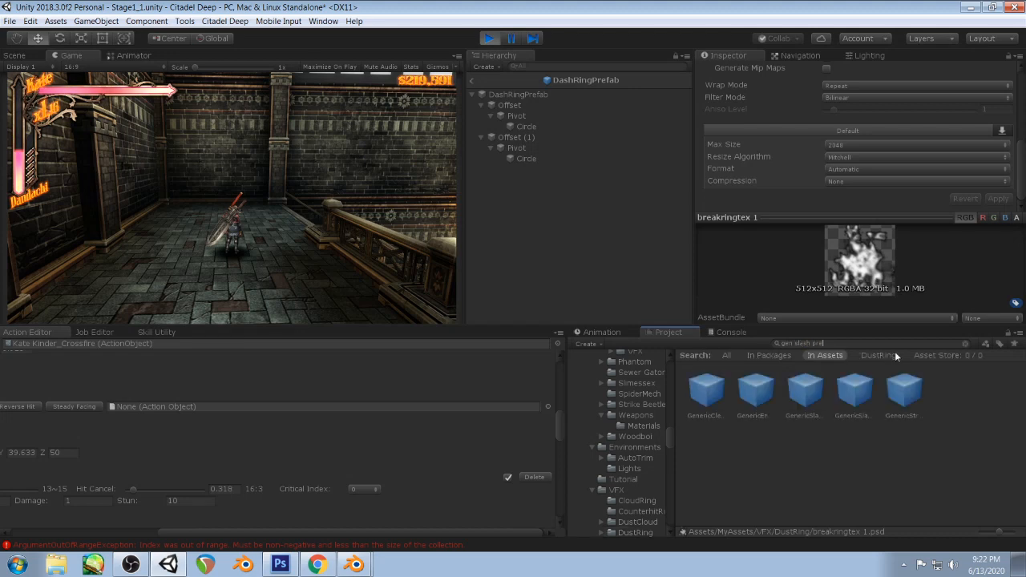
pyautogui.doubleClick(853, 390)
pyautogui.scroll(-5, 598, 246)
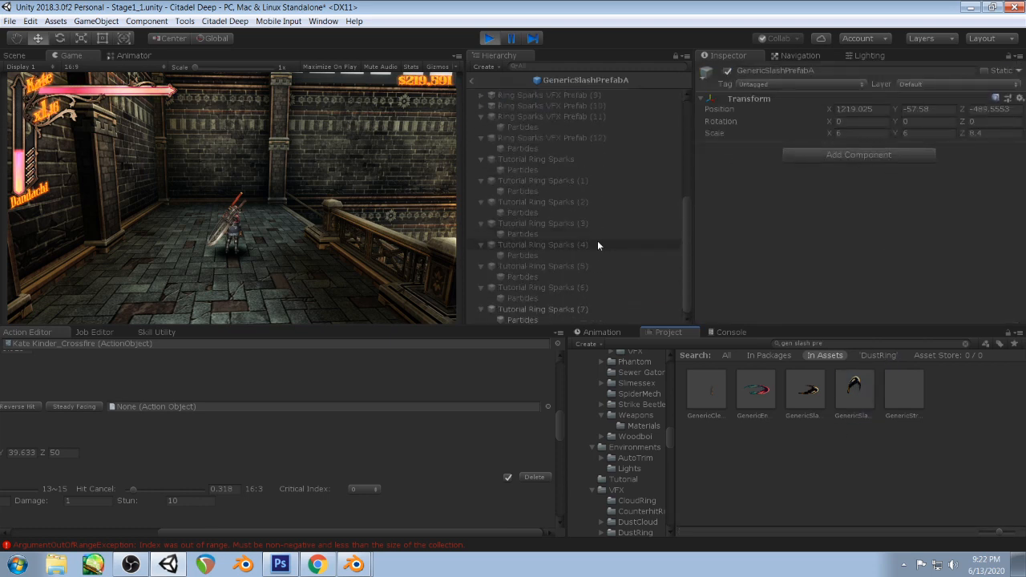
# - Replace the base texture of the Tutorial Ring Sparks (7) particles' material with breakringtex 1 and test the slash
pyautogui.click(525, 320)
pyautogui.scroll(-6, 901, 152)
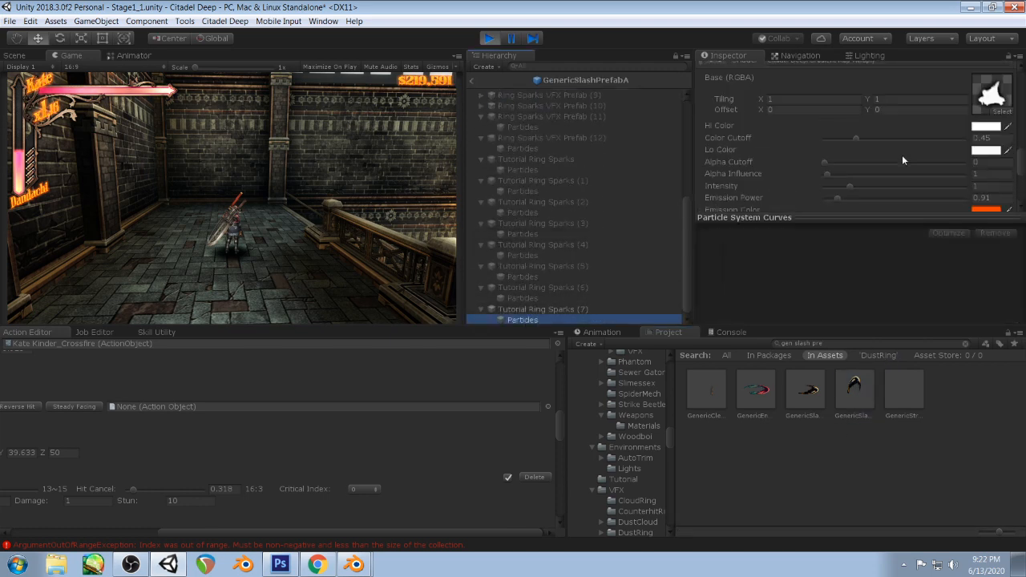
pyautogui.click(1006, 111)
pyautogui.write('break r')
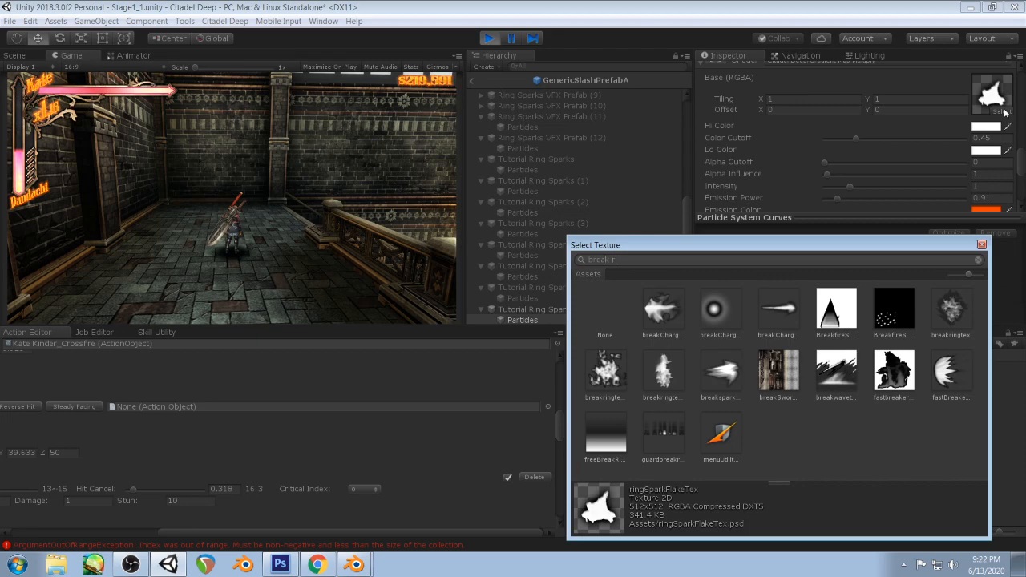
pyautogui.doubleClick(605, 371)
pyautogui.click(348, 168)
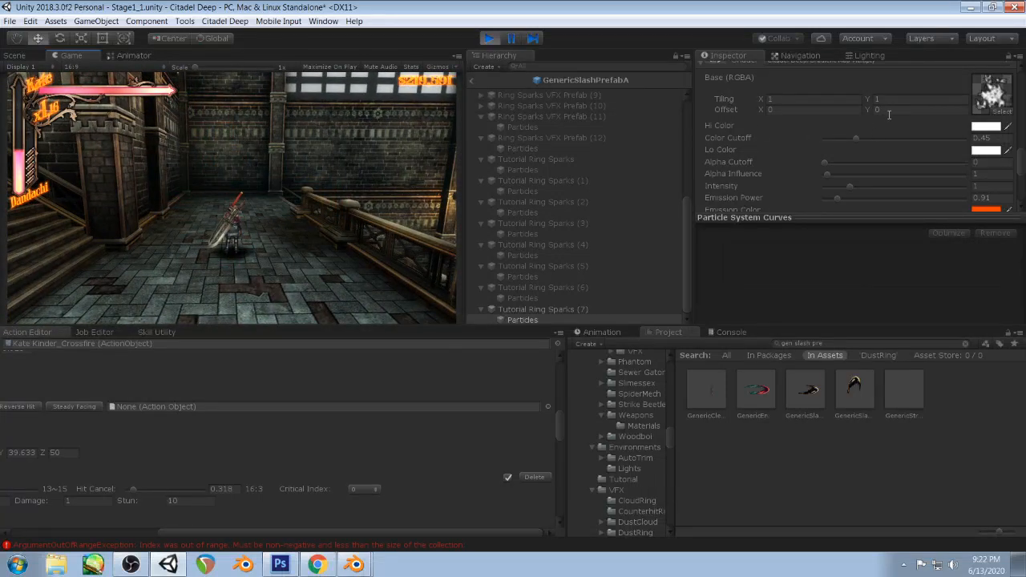
# - Enable the Custom Data module on the Tutorial Ring Sparks (7) particle system
pyautogui.scroll(5, 861, 143)
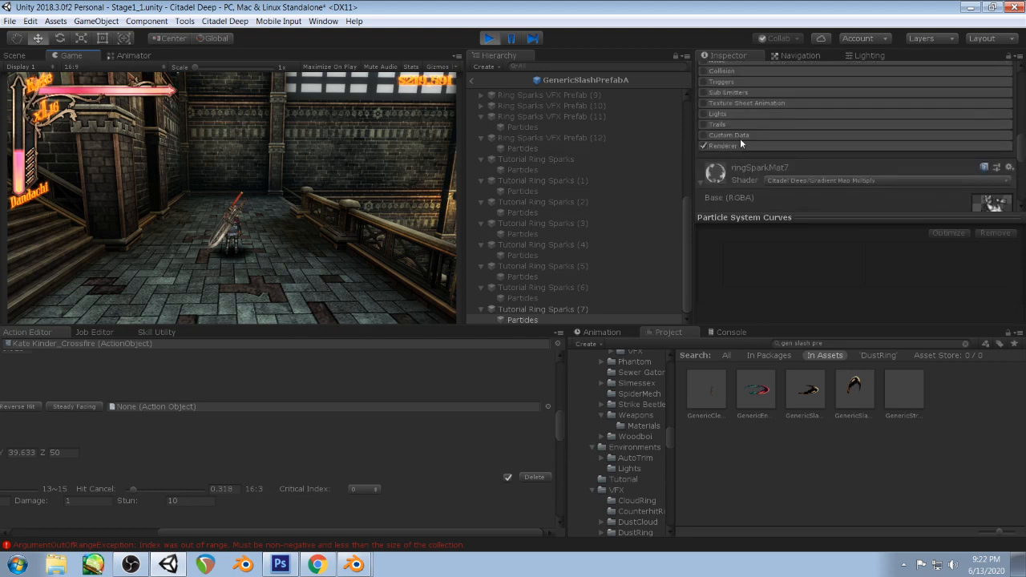
pyautogui.click(733, 135)
pyautogui.click(703, 134)
pyautogui.scroll(-1, 880, 114)
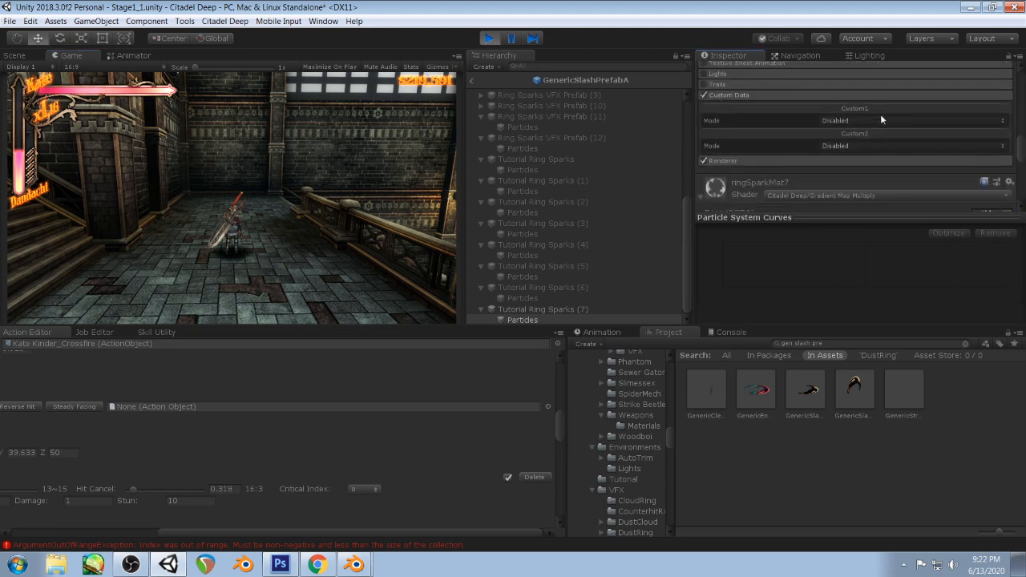
# - Set Custom1 to Vector mode with 1 component, checking the material's Custom Data property, and test the slash
pyautogui.scroll(-10, 850, 146)
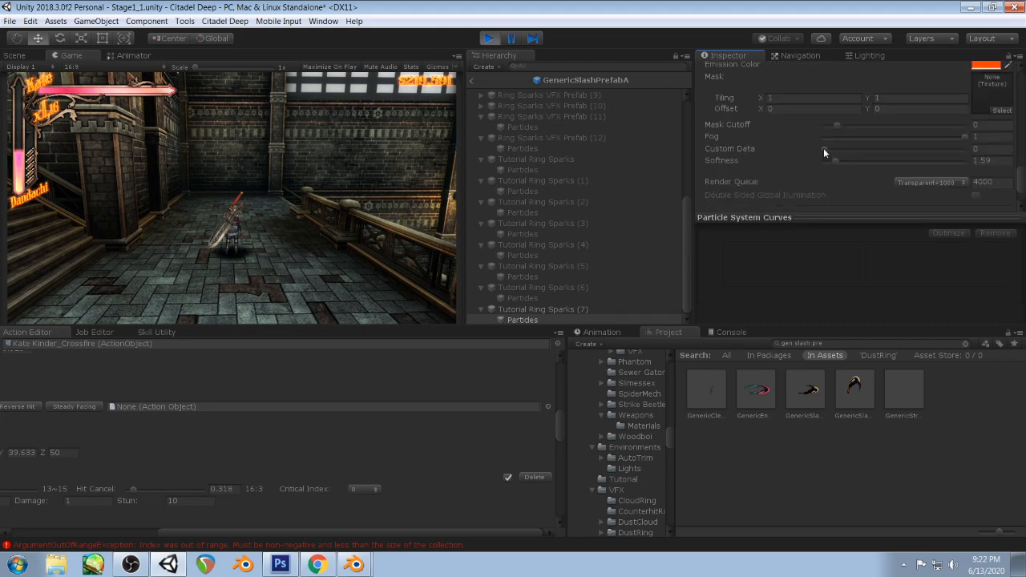
pyautogui.scroll(6, 951, 140)
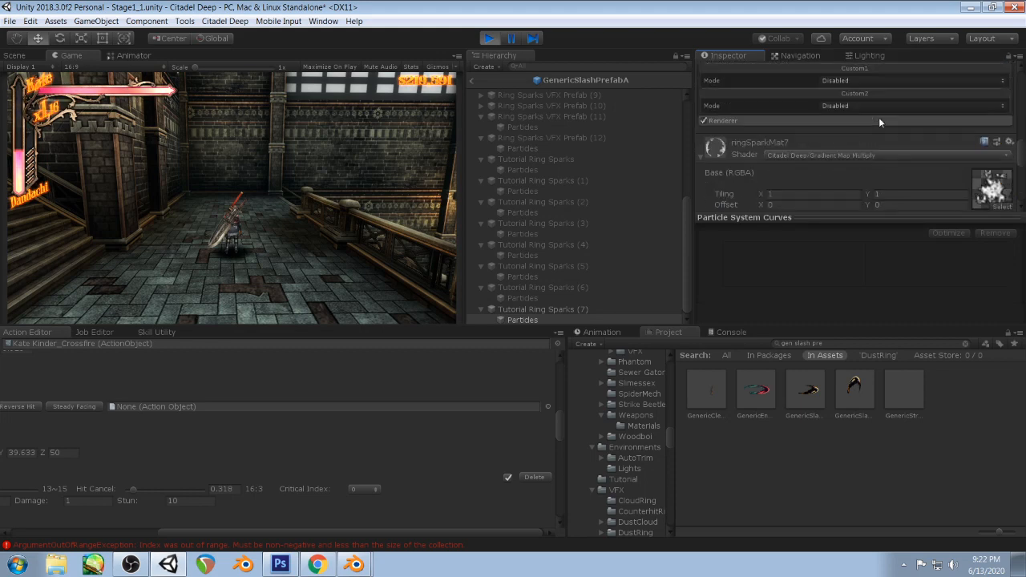
pyautogui.scroll(1, 880, 120)
pyautogui.click(1004, 121)
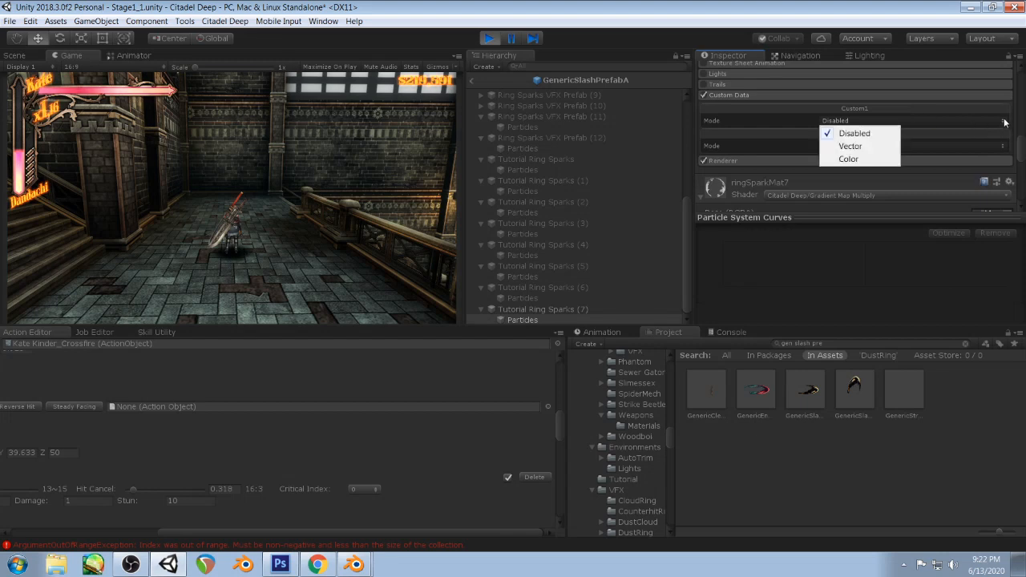
pyautogui.click(868, 146)
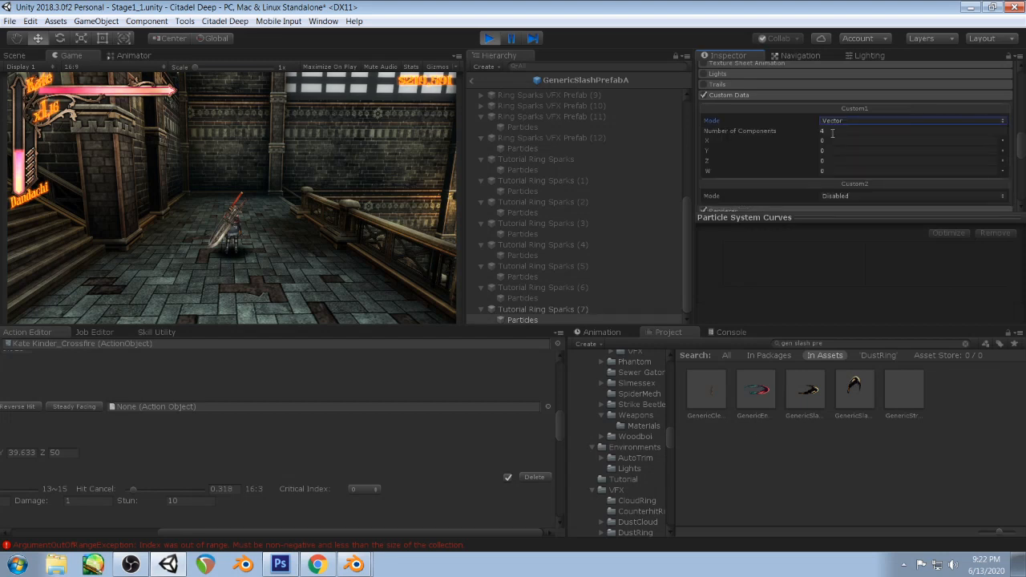
pyautogui.click(832, 134)
pyautogui.write('1')
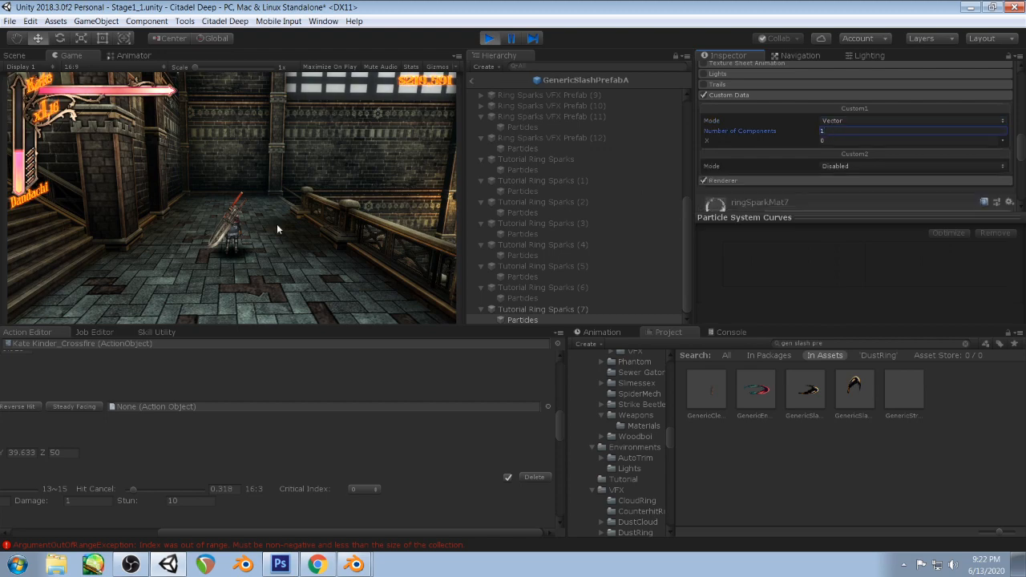
pyautogui.click(267, 187)
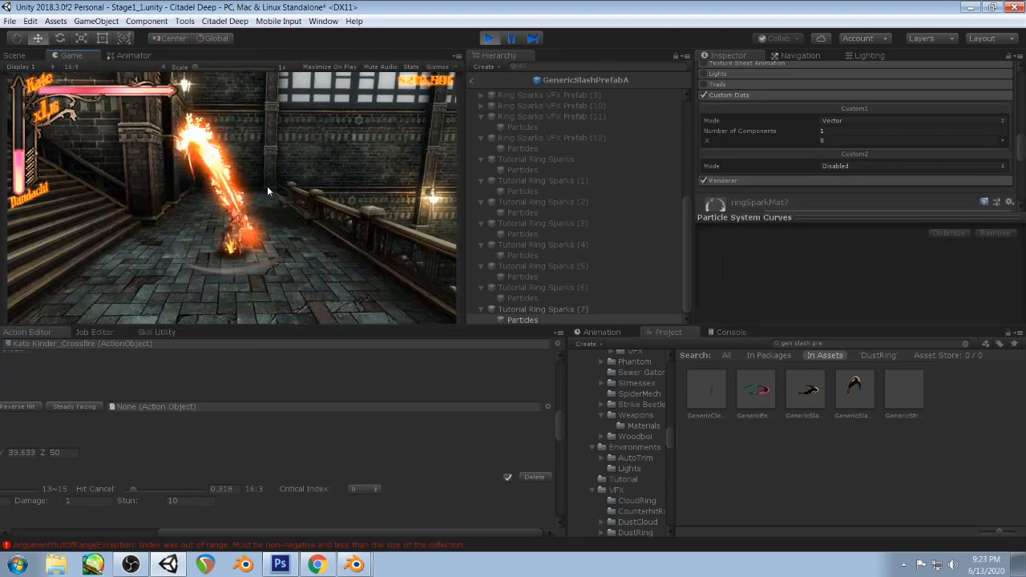
# - Make the Custom1 X value a curve rising from 0 to 1.0 over the particle lifetime, and test the slash
pyautogui.click(1004, 143)
pyautogui.click(891, 165)
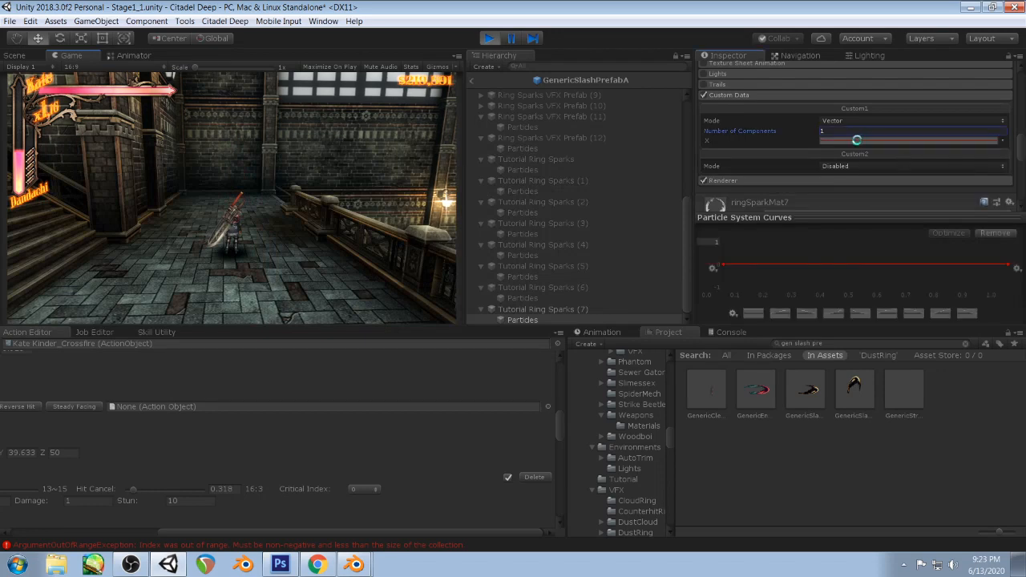
pyautogui.moveTo(779, 218); pyautogui.dragTo(790, 190)
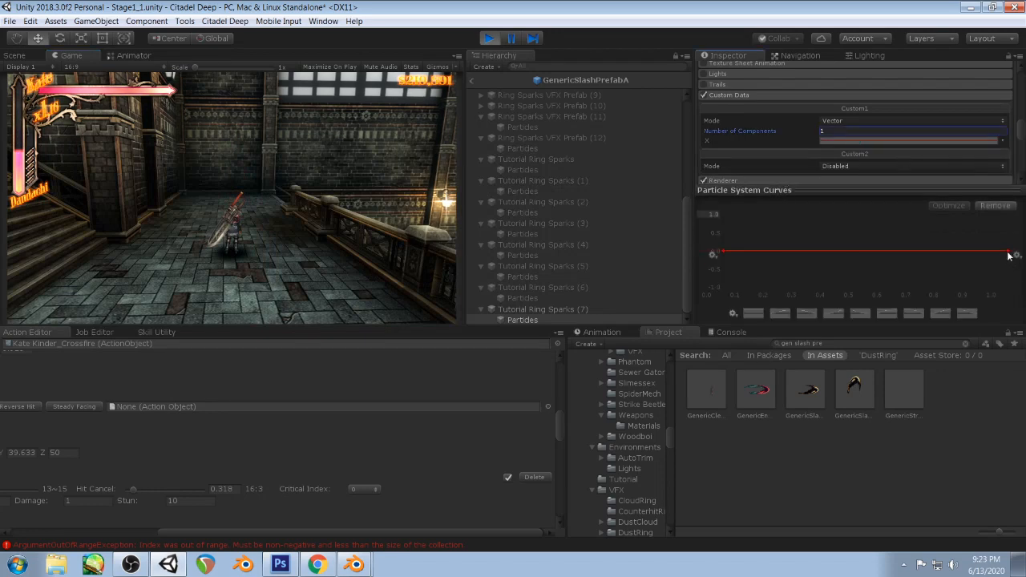
pyautogui.moveTo(1009, 252); pyautogui.dragTo(1015, 206)
pyautogui.click(373, 125)
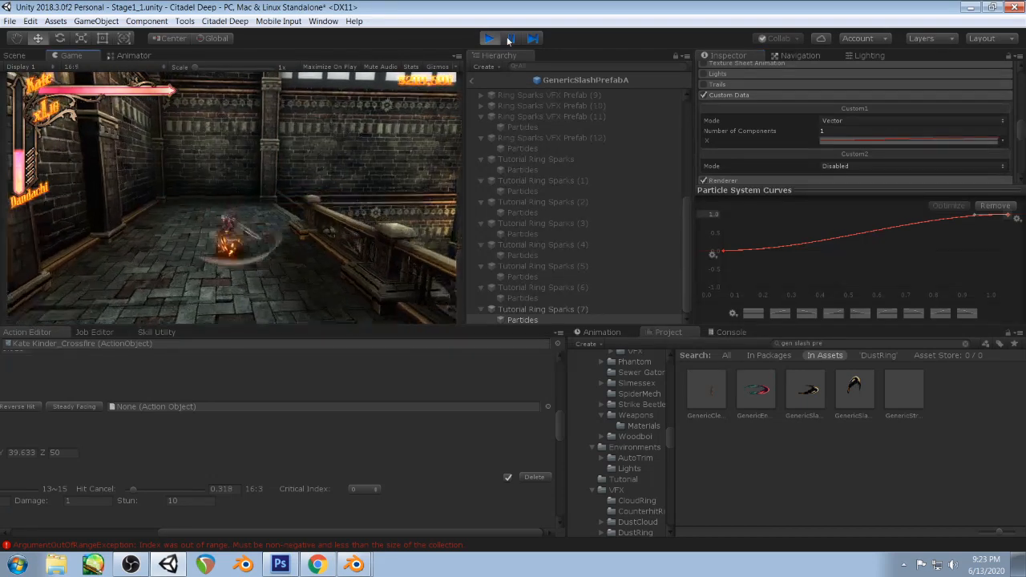
# - Pause the game during the slash and advance it frame by frame to examine how the particles dissolve
pyautogui.click(510, 38)
pyautogui.click(529, 40)
pyautogui.click(529, 40)
pyautogui.click(529, 40)
pyautogui.click(529, 40)
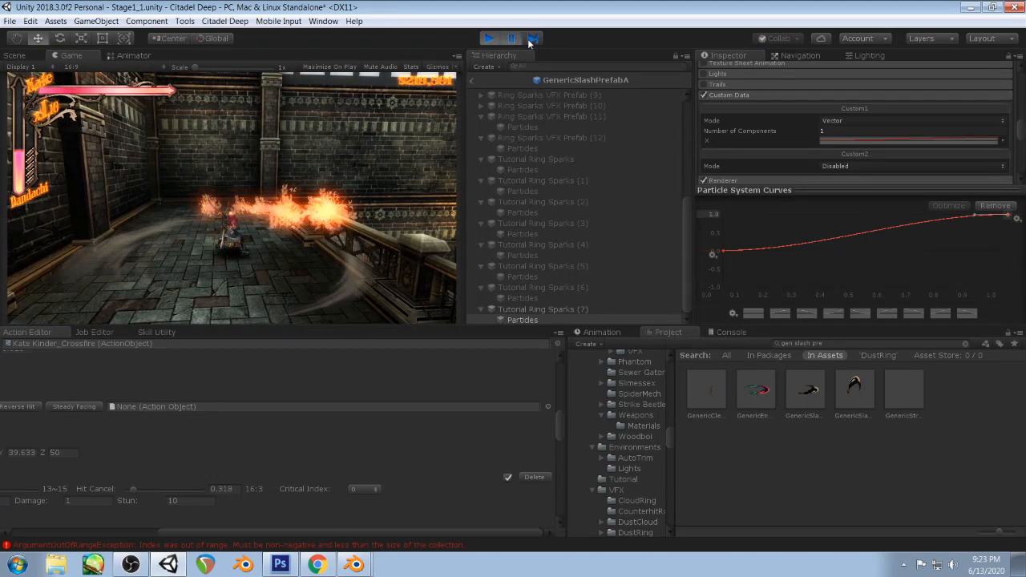
pyautogui.click(529, 40)
pyautogui.click(529, 40)
pyautogui.click(530, 40)
pyautogui.click(529, 40)
pyautogui.click(529, 40)
pyautogui.click(529, 40)
pyautogui.click(530, 40)
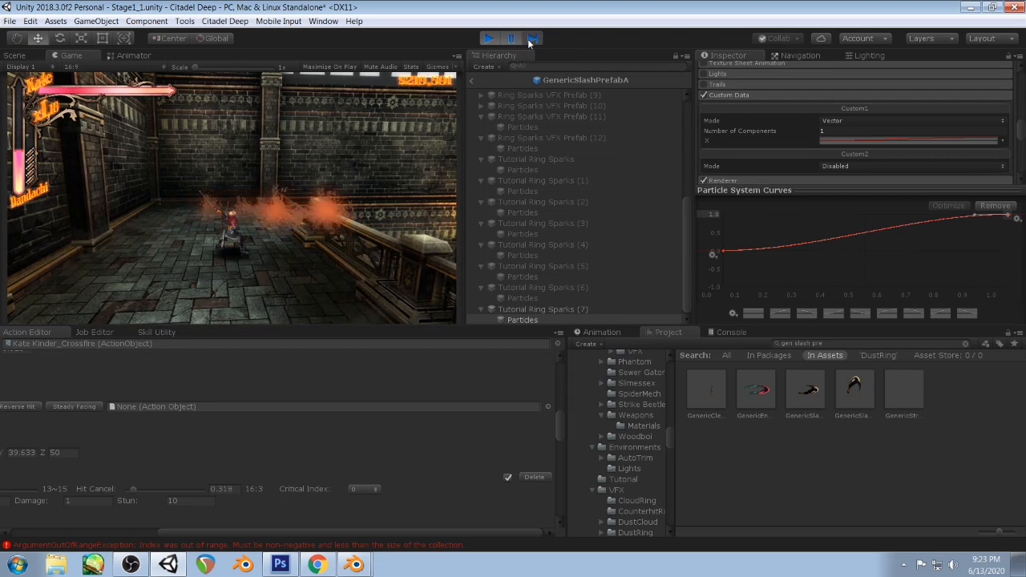
pyautogui.click(530, 40)
pyautogui.click(529, 40)
pyautogui.click(529, 40)
pyautogui.click(529, 40)
pyautogui.click(531, 39)
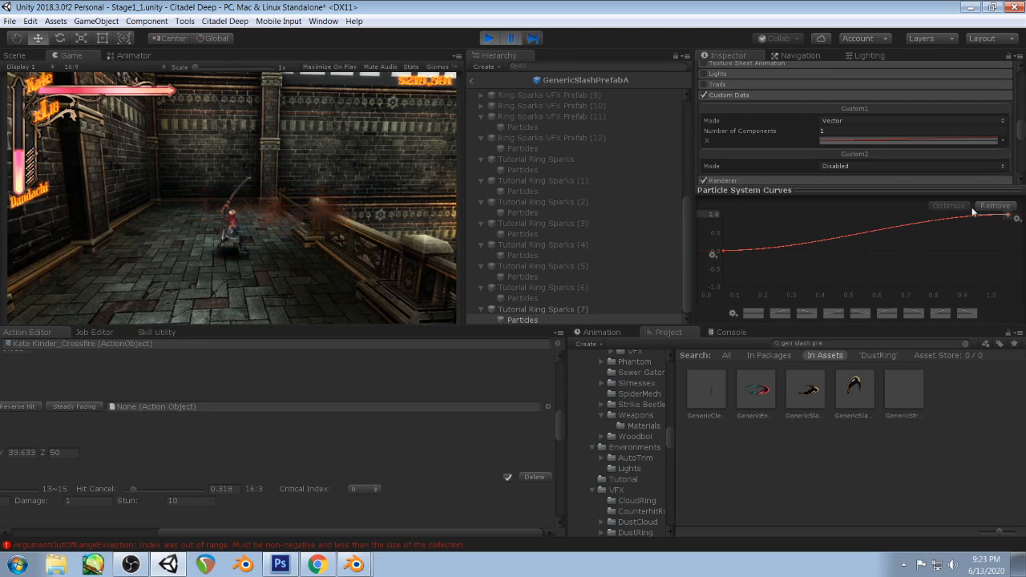
# - Shorten the Custom1 X curve so it reaches 1.0 at about 0.3 of the particle lifetime, and resume the game
pyautogui.moveTo(1008, 216); pyautogui.dragTo(790, 215)
pyautogui.click(508, 41)
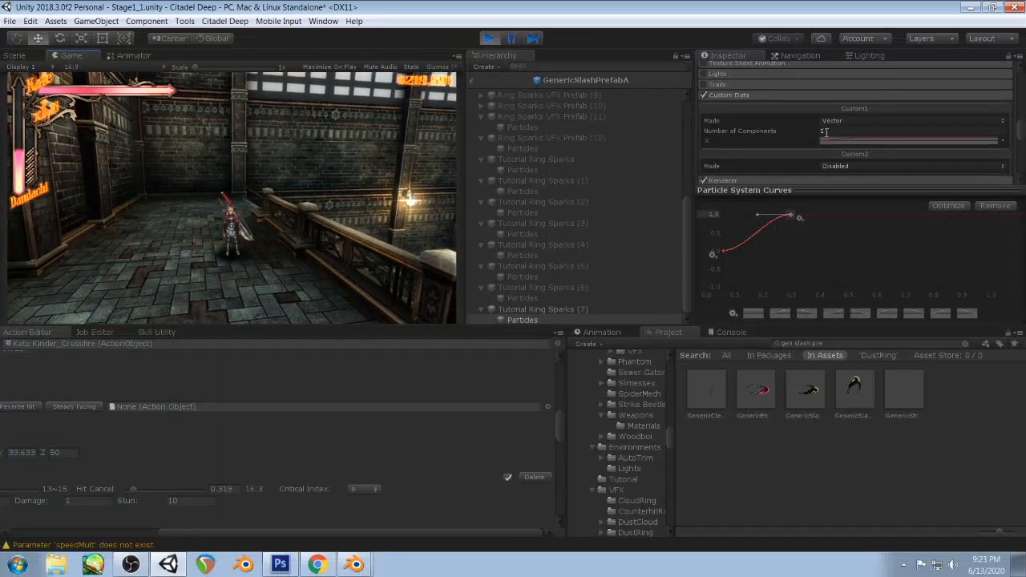
pyautogui.click(1000, 146)
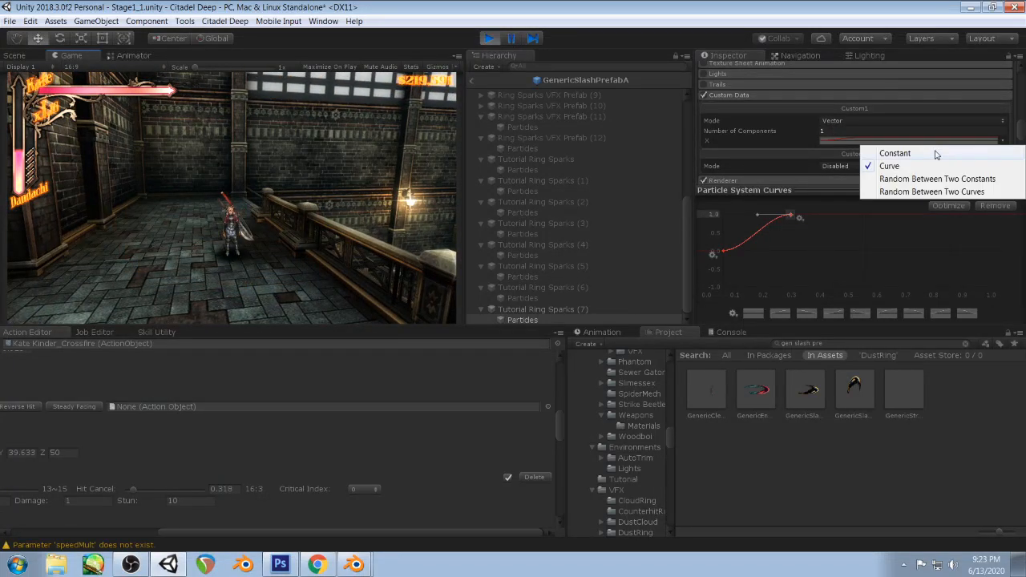
pyautogui.click(737, 140)
# - Set Custom1's number of components to 4 and its Y value to 0.5, and test the slash
pyautogui.click(858, 130)
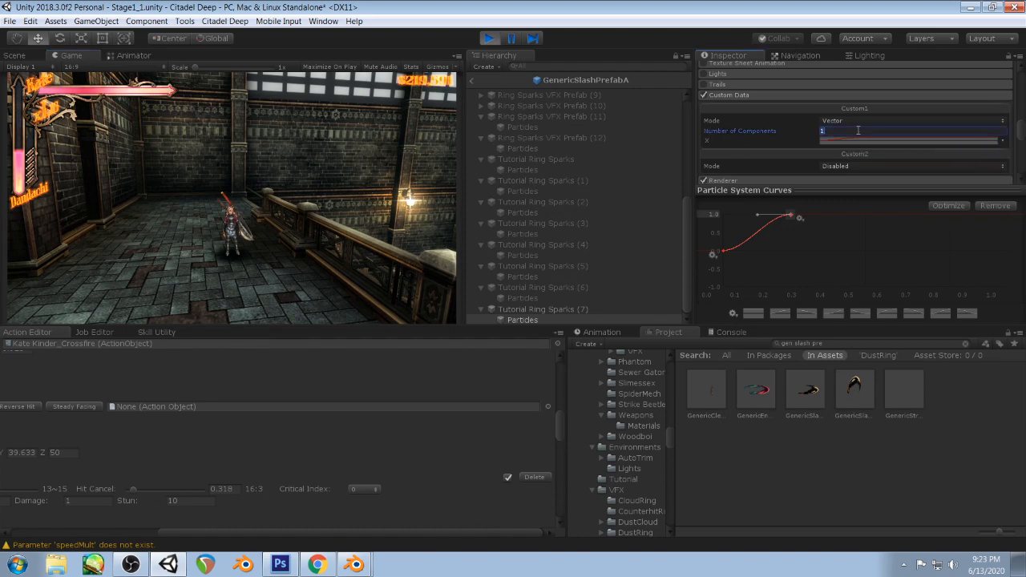
pyautogui.write('4')
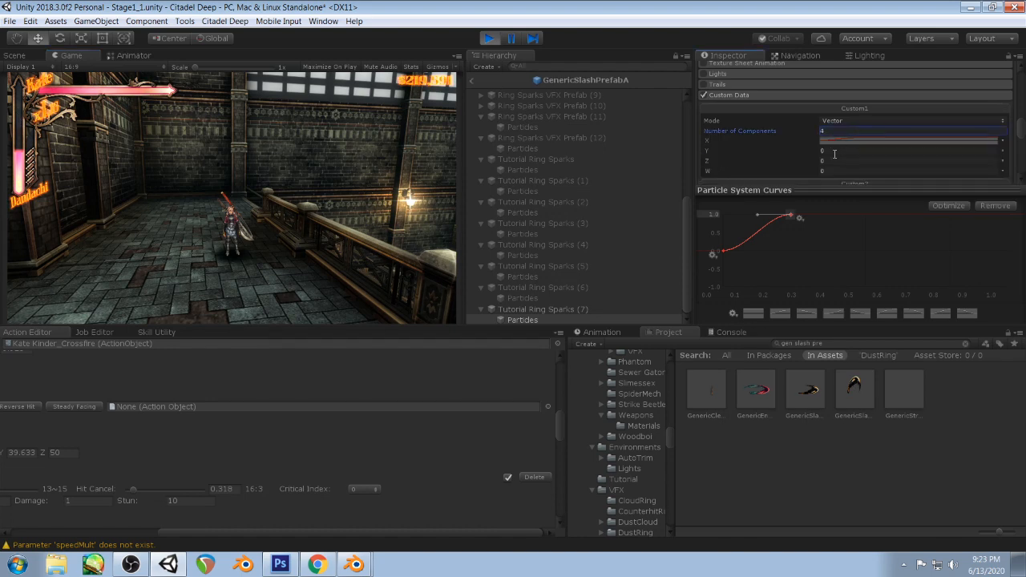
pyautogui.click(839, 150)
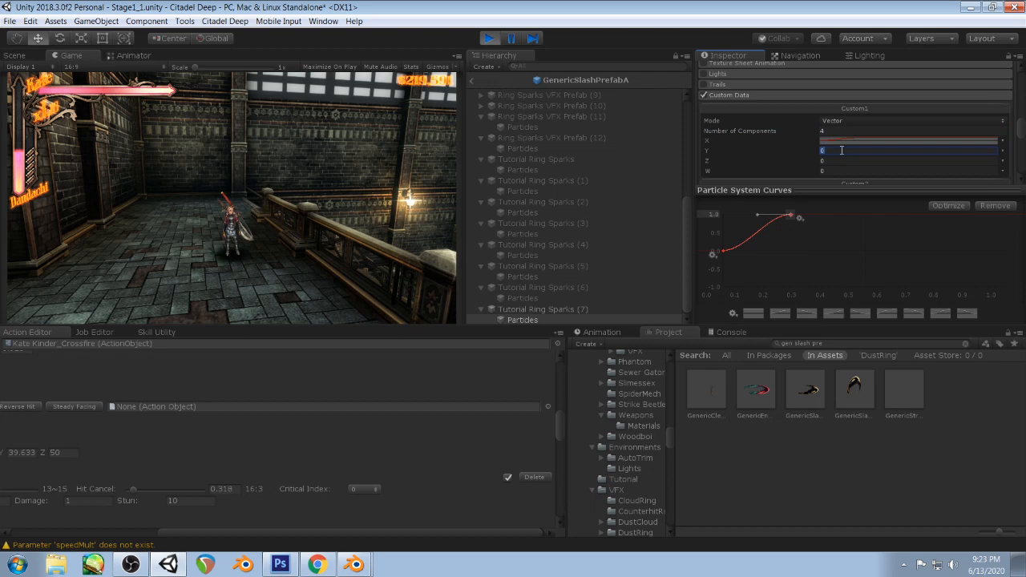
pyautogui.write('0.5')
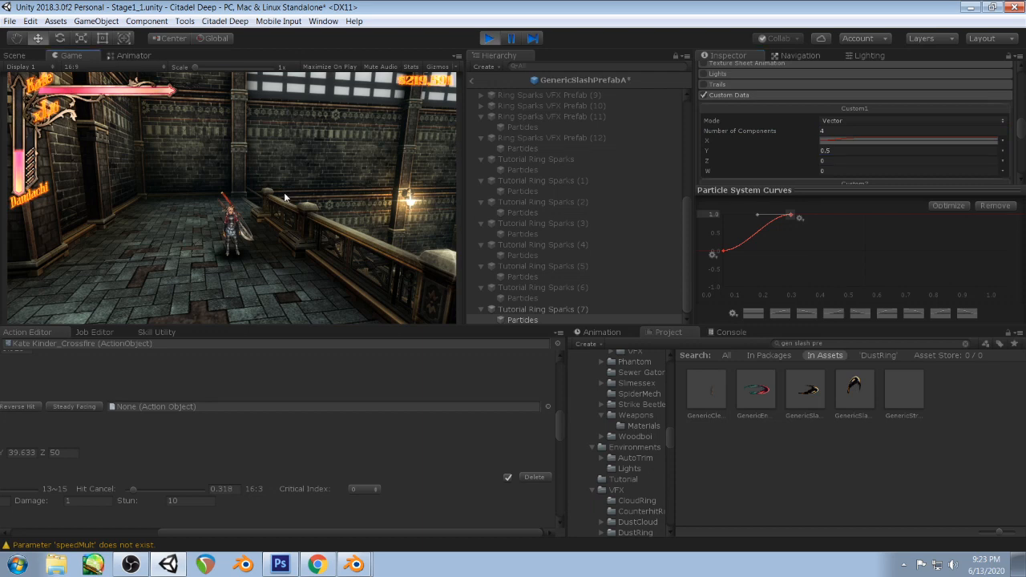
pyautogui.click(286, 196)
# - Set the Custom1 Z value to 0.5 and test the slash
pyautogui.click(850, 159)
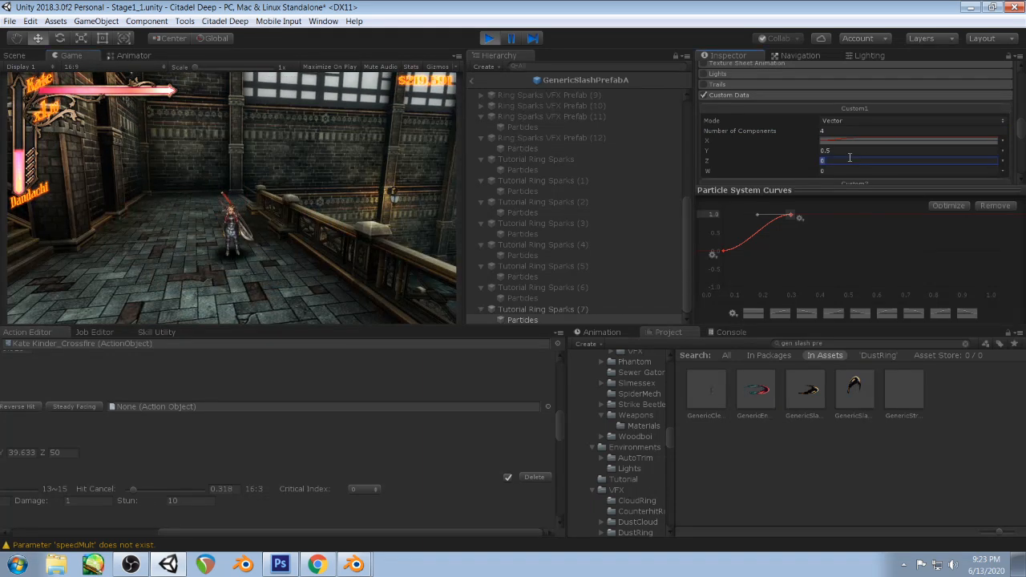
pyautogui.click(850, 160)
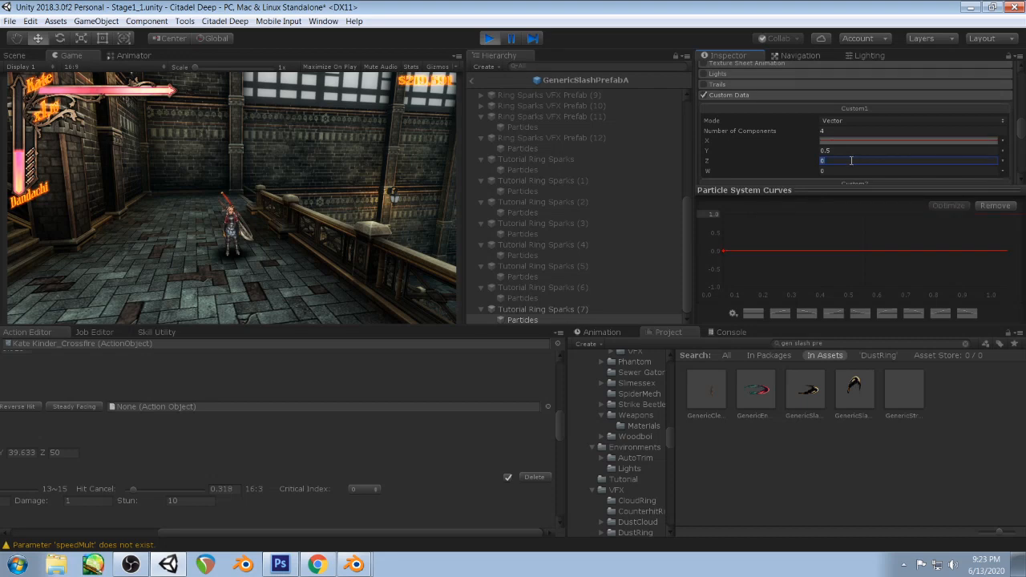
pyautogui.write('0.5')
pyautogui.click(324, 175)
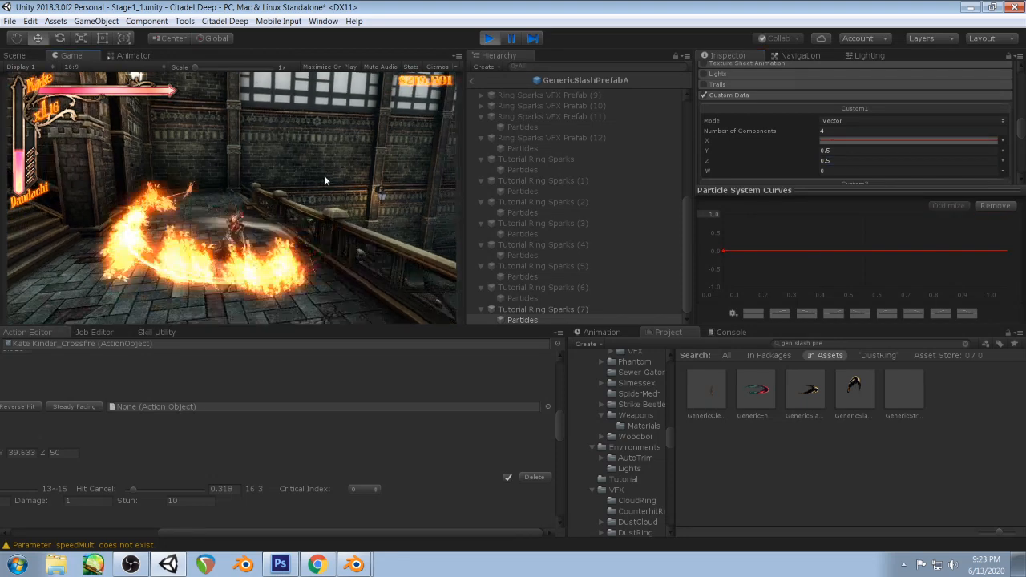
pyautogui.click(369, 148)
# - Set the Custom1 W value to 0.5 and test the slash repeatedly
pyautogui.click(845, 171)
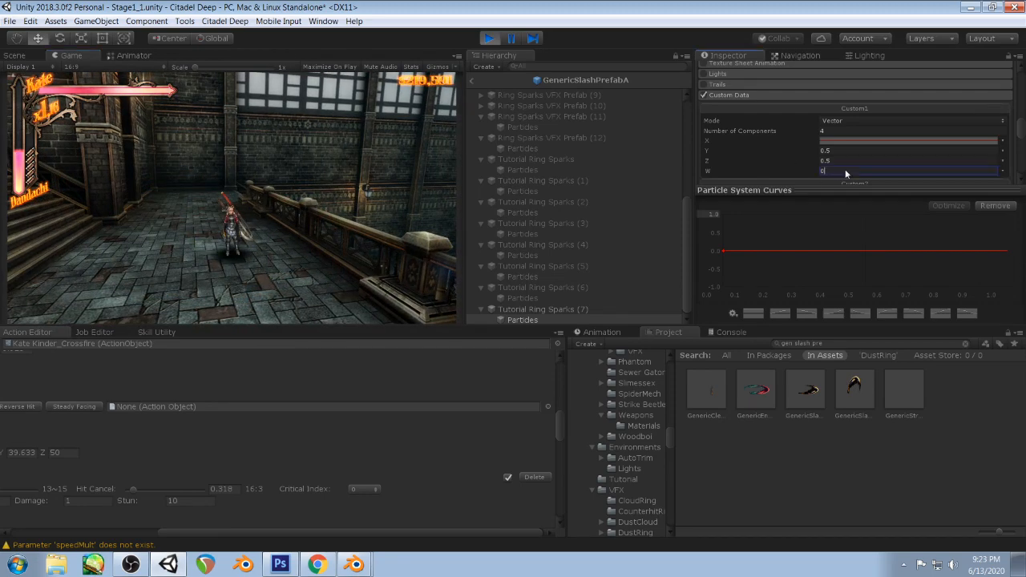
pyautogui.write('0.5')
pyautogui.click(362, 182)
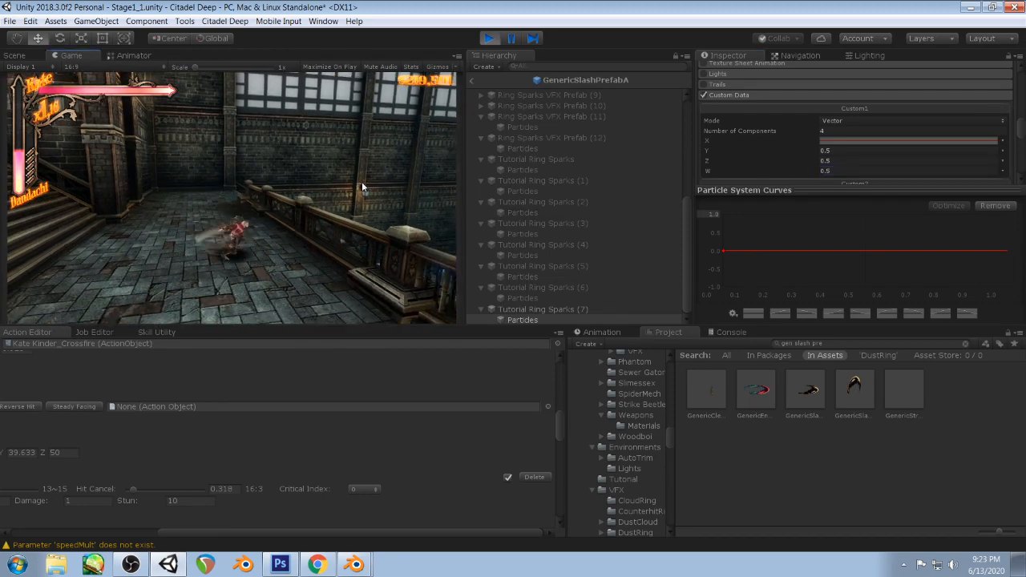
pyautogui.click(360, 181)
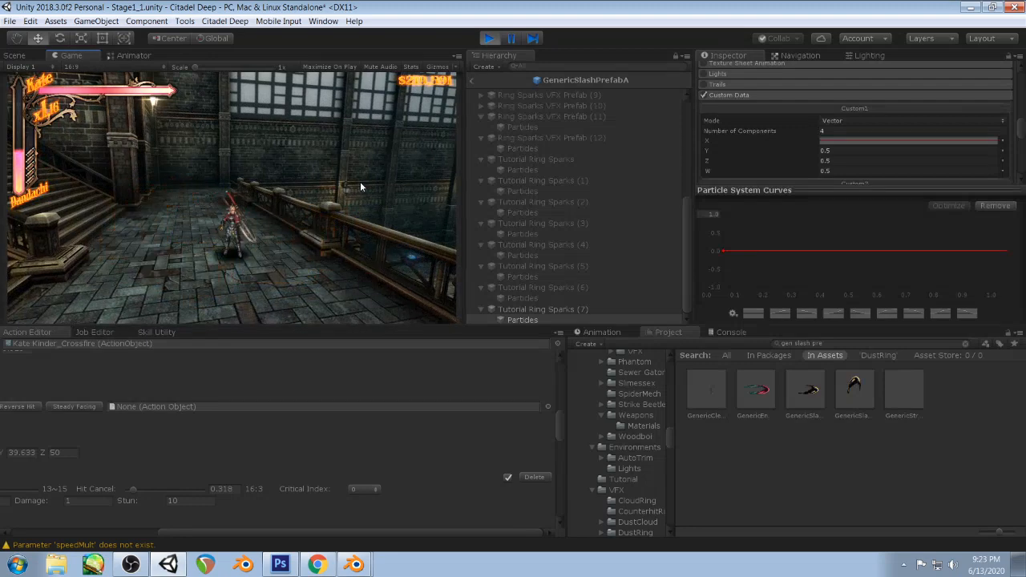
pyautogui.click(360, 181)
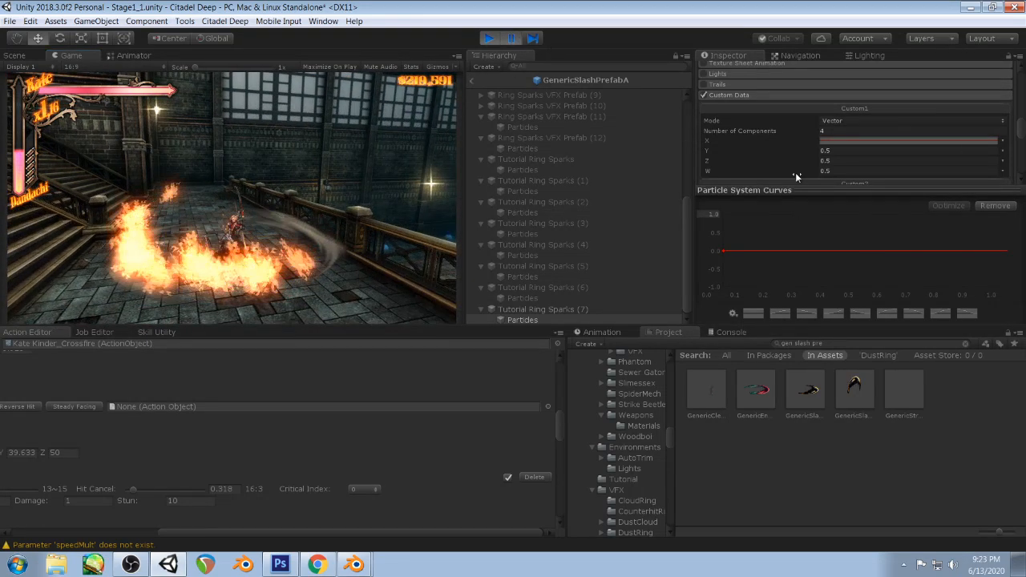
# - Check the Custom Data property of the particles' material and raise its Alpha Cutoff to about 0.36
pyautogui.scroll(-5, 802, 161)
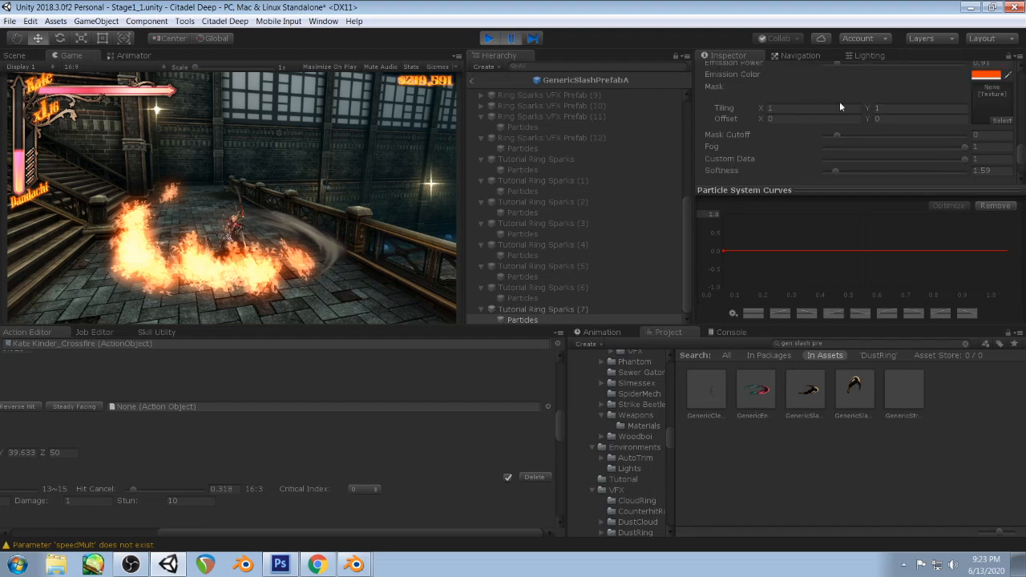
pyautogui.scroll(-2, 825, 107)
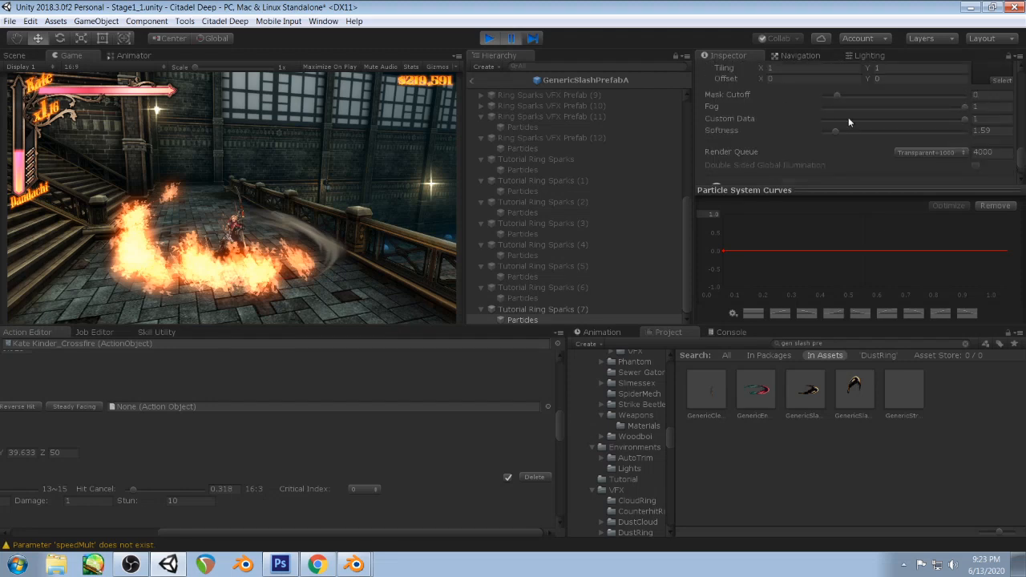
pyautogui.scroll(3, 837, 109)
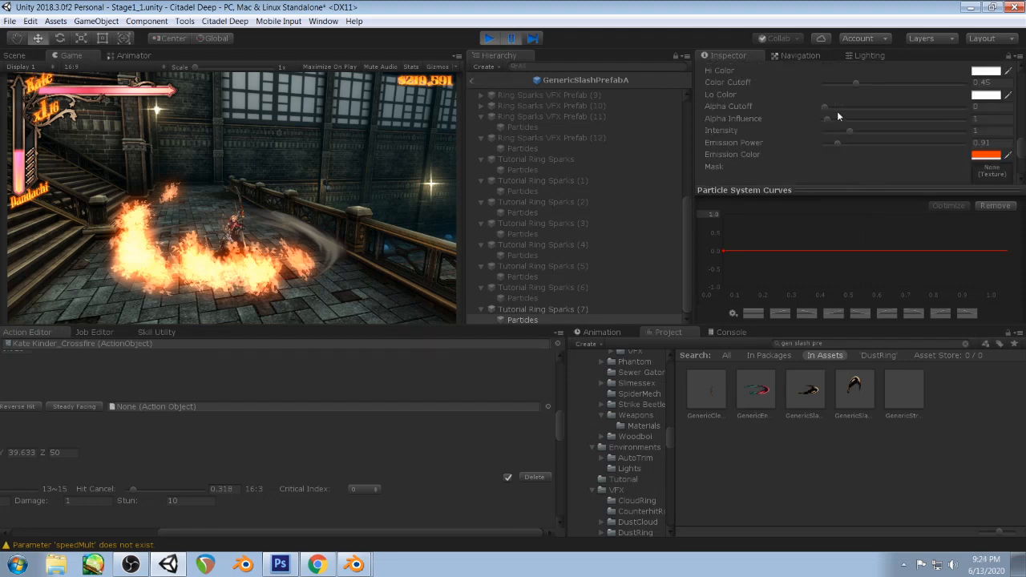
pyautogui.moveTo(826, 106); pyautogui.dragTo(877, 135)
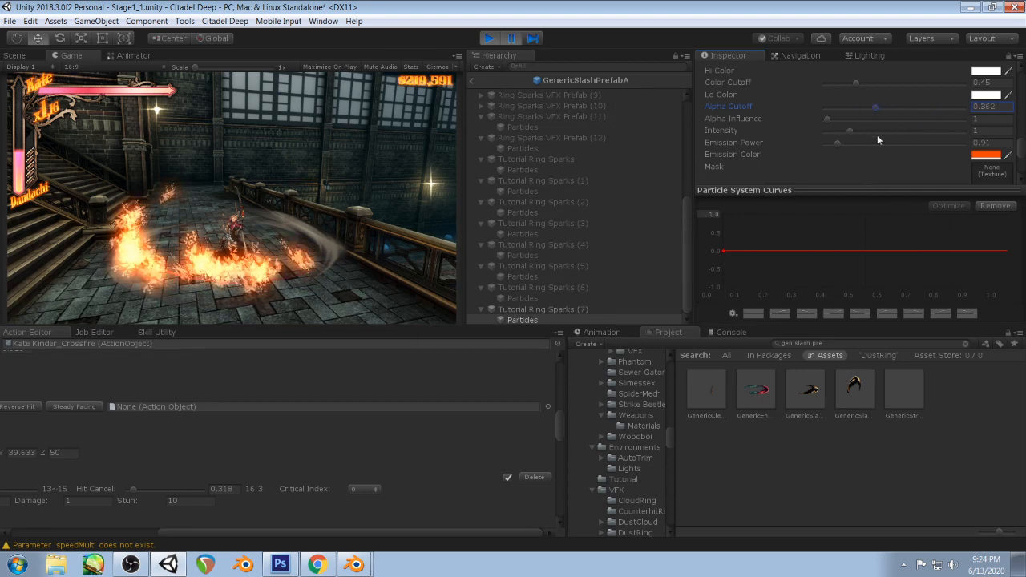
# - Open the Citadel Deep/Gradient Map Multiply shader of ringSparkMat7 in Visual Studio and look through its code
pyautogui.scroll(3, 842, 180)
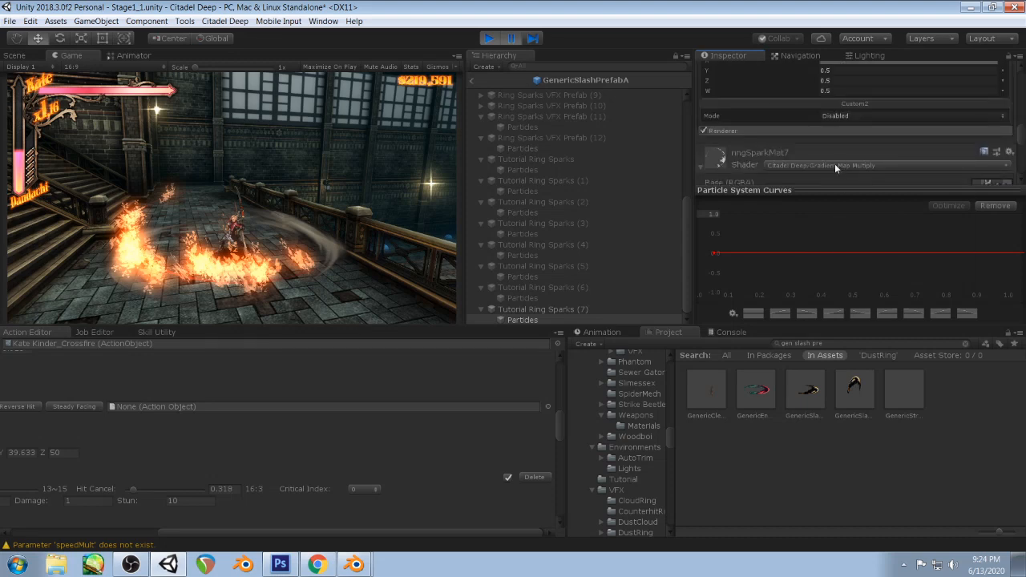
pyautogui.rightClick(835, 164)
pyautogui.click(878, 186)
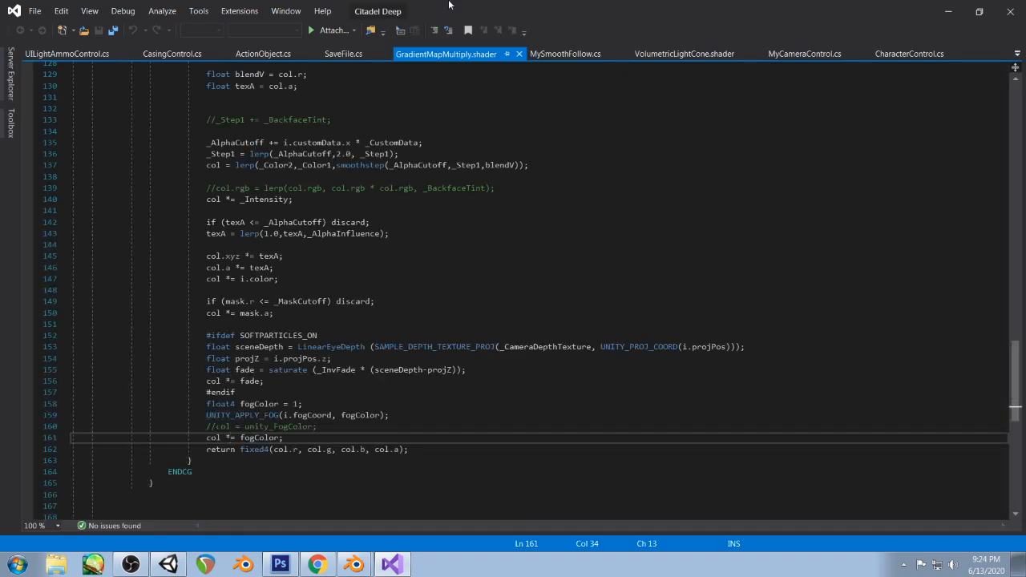
pyautogui.scroll(20, 627, 217)
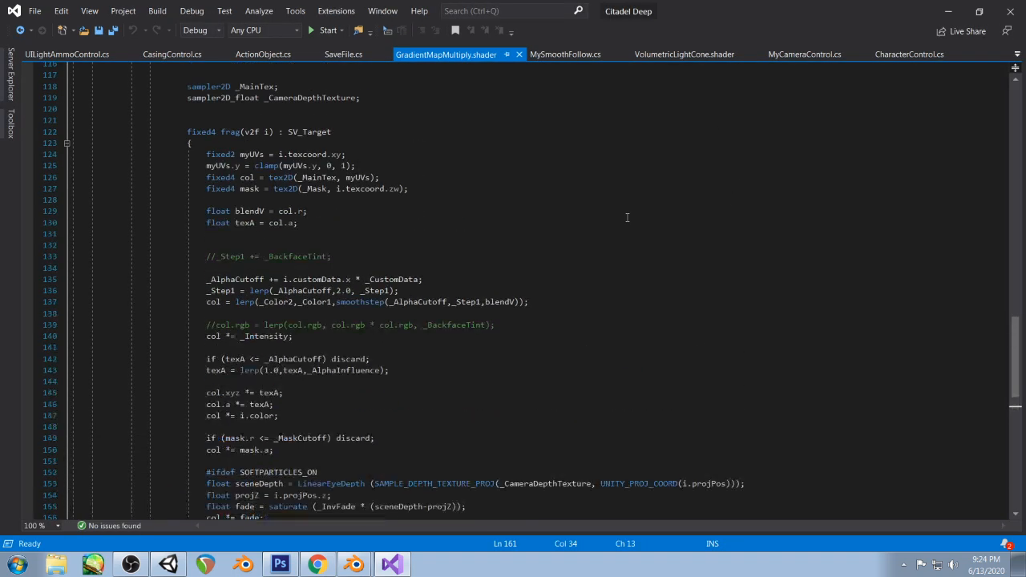
pyautogui.scroll(4, 610, 281)
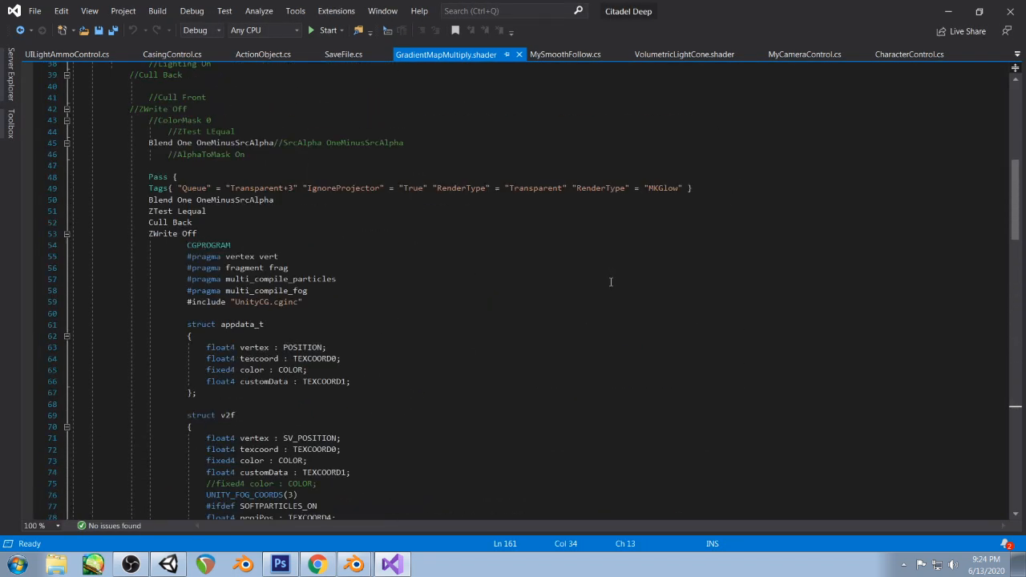
# - Search the shader code for "customd" and go through the matches to see how custom data is passed
pyautogui.hotkey('ctrl', 'f')
pyautogui.write('customd')
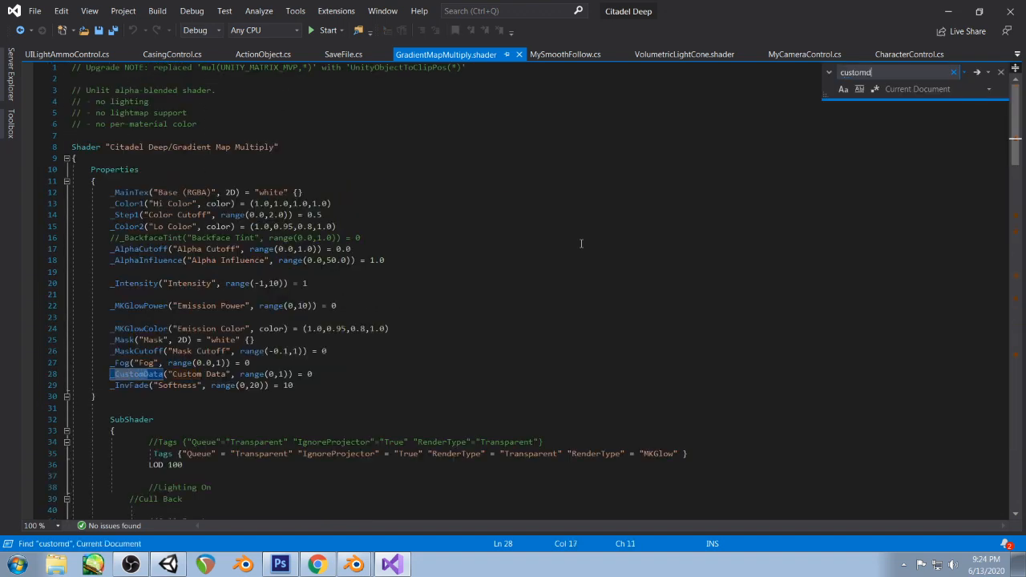
pyautogui.press('Return')
pyautogui.press('Return')
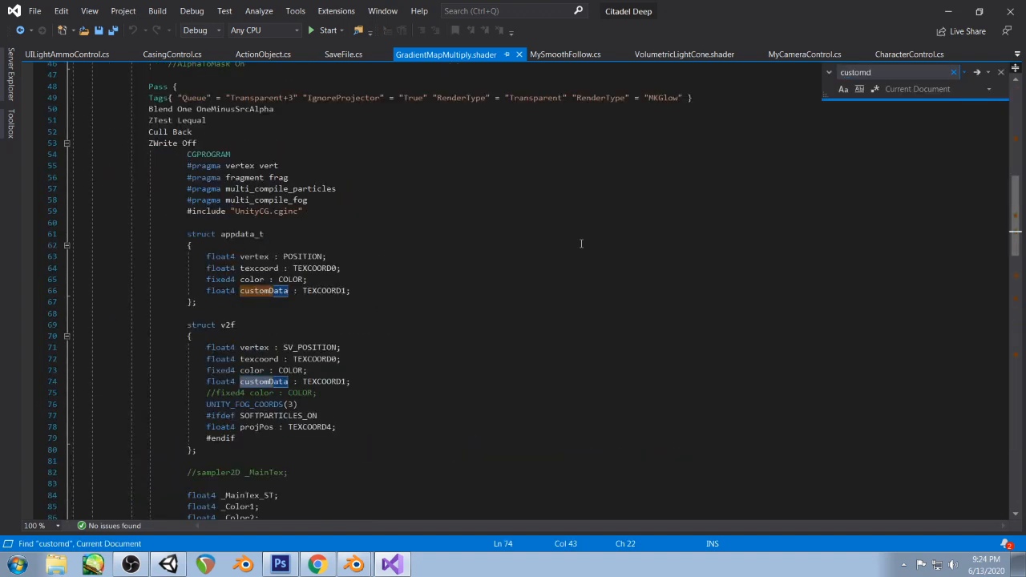
pyautogui.press('Return')
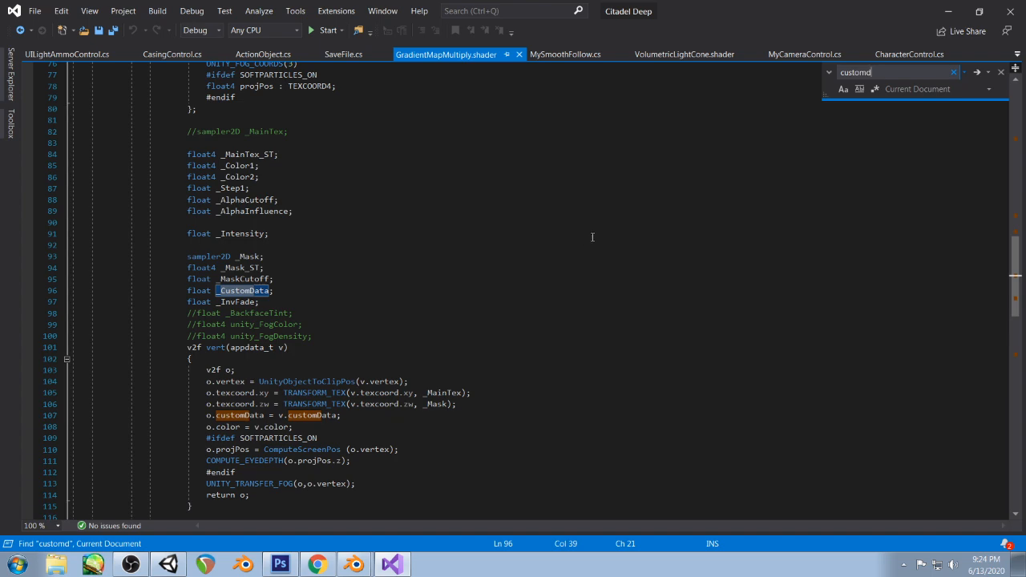
pyautogui.scroll(6, 593, 236)
# - Switch back to Unity and set the Custom1 W, Y and Z values to 0
pyautogui.click(169, 562)
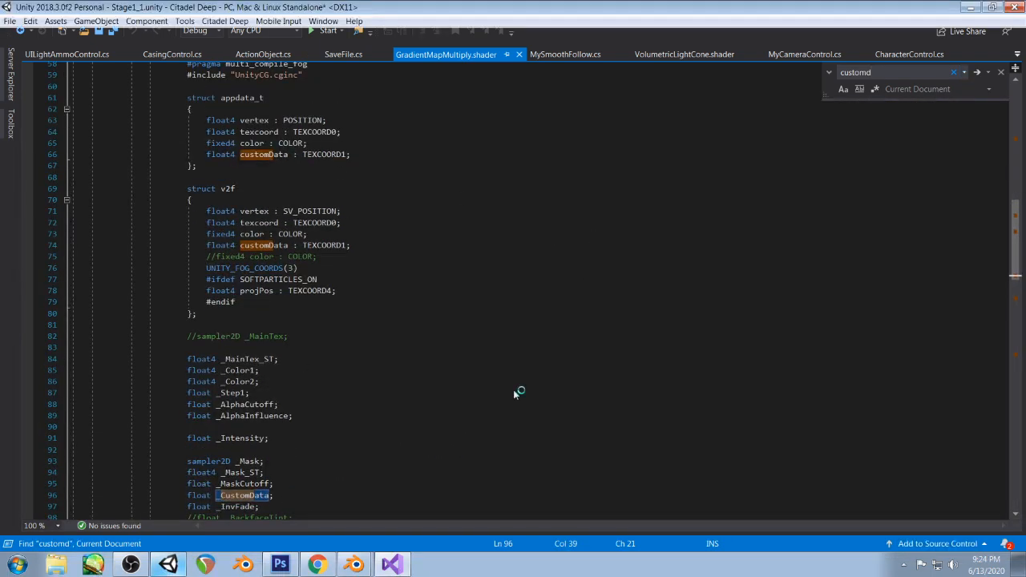
pyautogui.scroll(2, 901, 131)
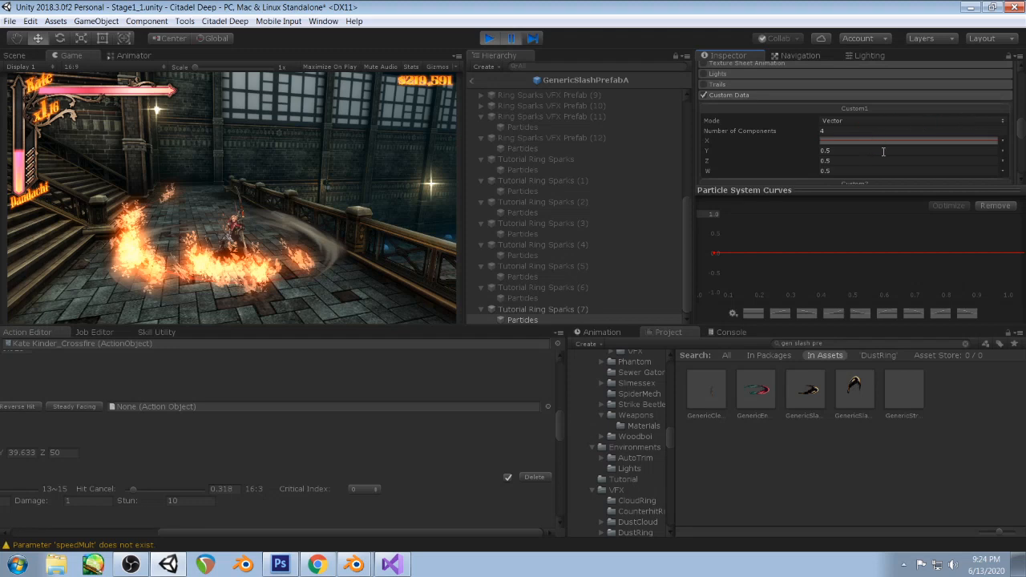
pyautogui.write('0')
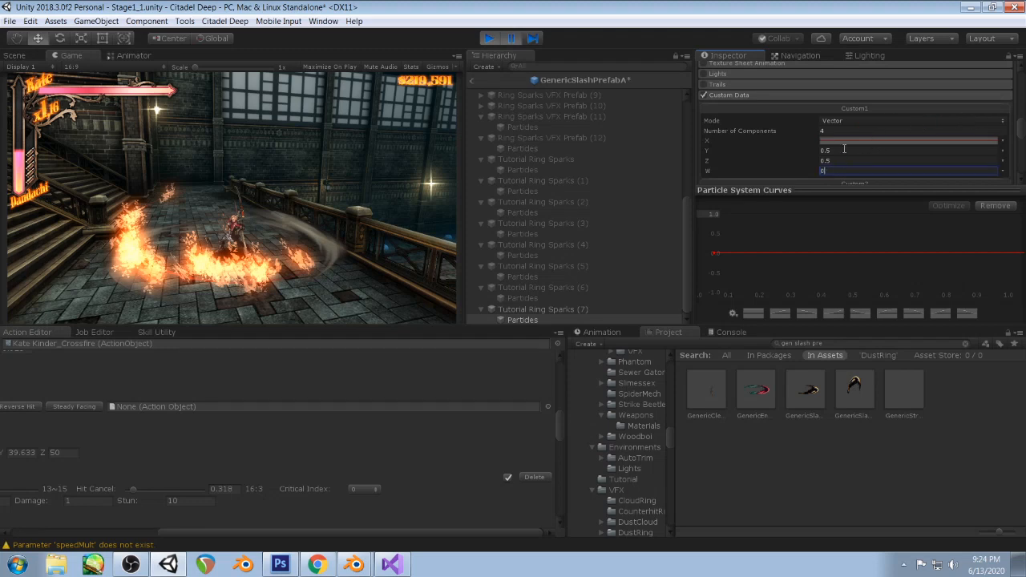
pyautogui.click(845, 149)
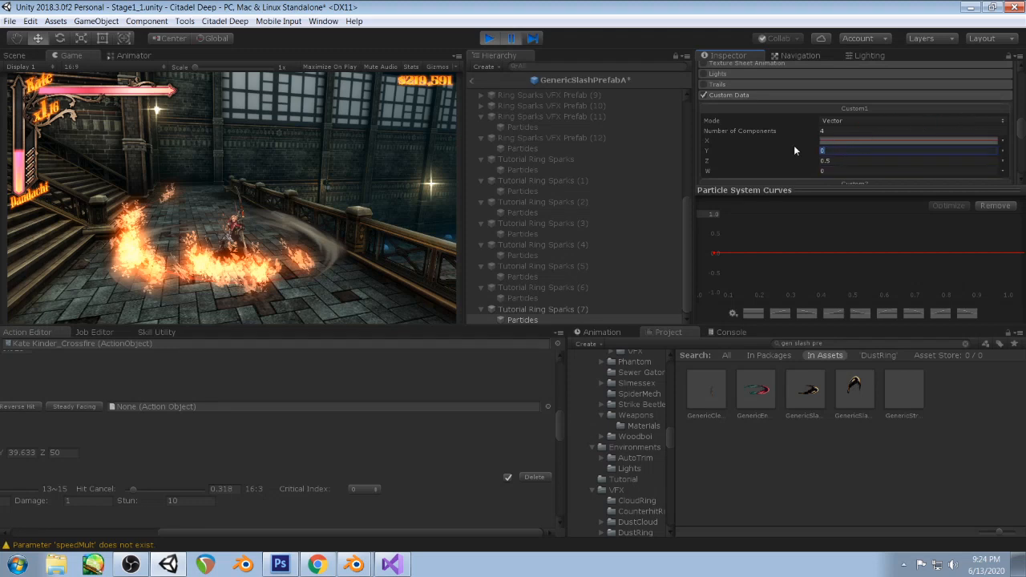
pyautogui.click(852, 161)
pyautogui.write('0')
# - Change the Custom1 X value to Constant mode with a value of 0
pyautogui.click(1002, 141)
pyautogui.click(895, 153)
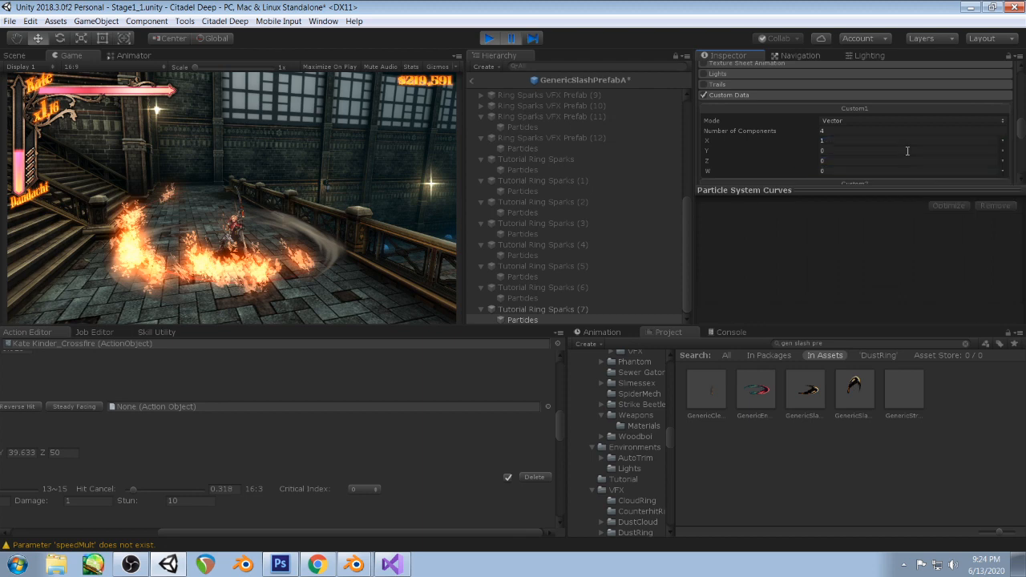
pyautogui.write('0')
# - Make the Custom1 Y value a curve rising from 0 to 1.0, save the prefab, and resume the game to test the slash
pyautogui.click(1002, 151)
pyautogui.click(895, 170)
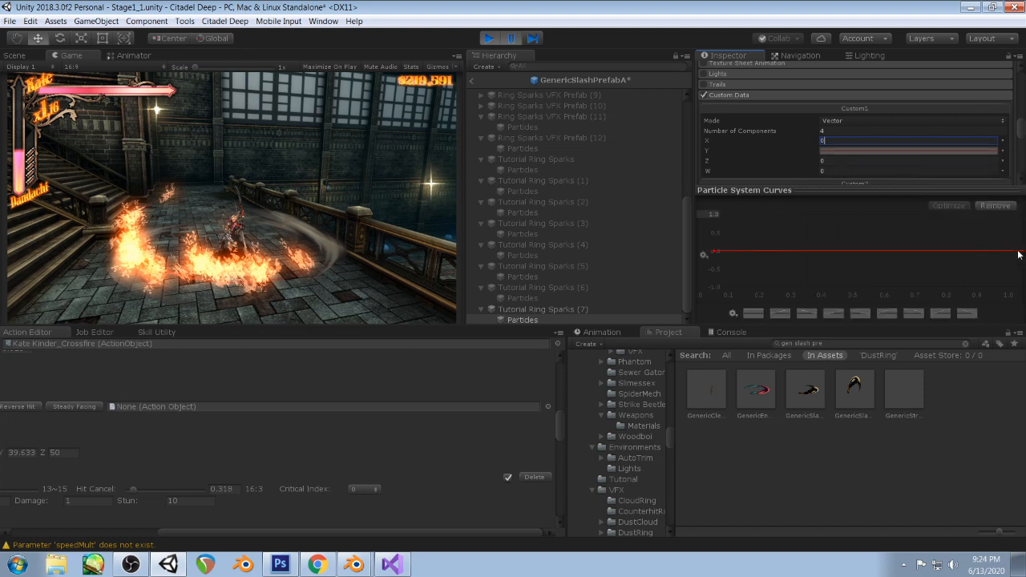
pyautogui.moveTo(1019, 254); pyautogui.dragTo(1024, 203)
pyautogui.hotkey('ctrl', 's')
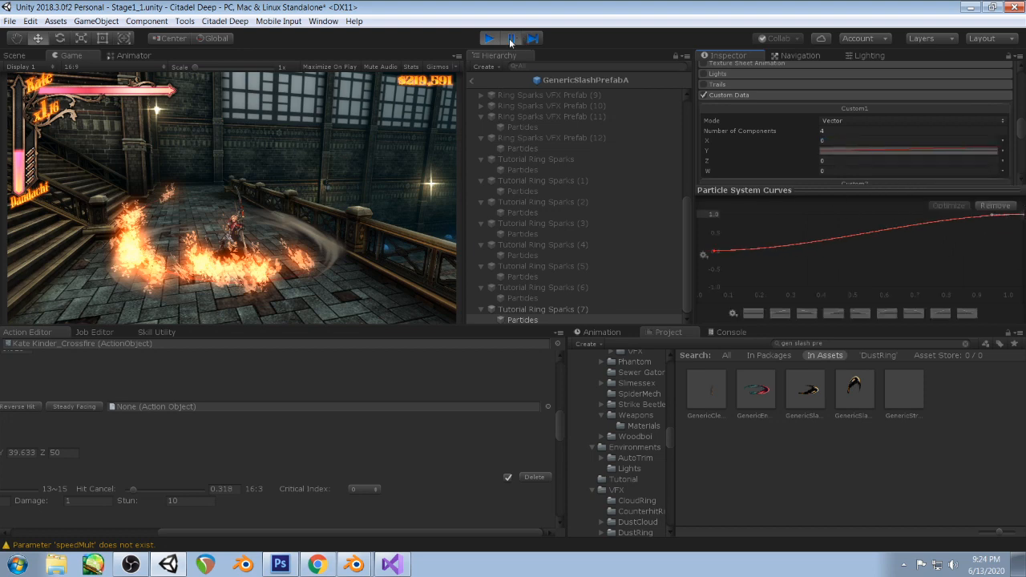
pyautogui.click(510, 38)
pyautogui.click(304, 160)
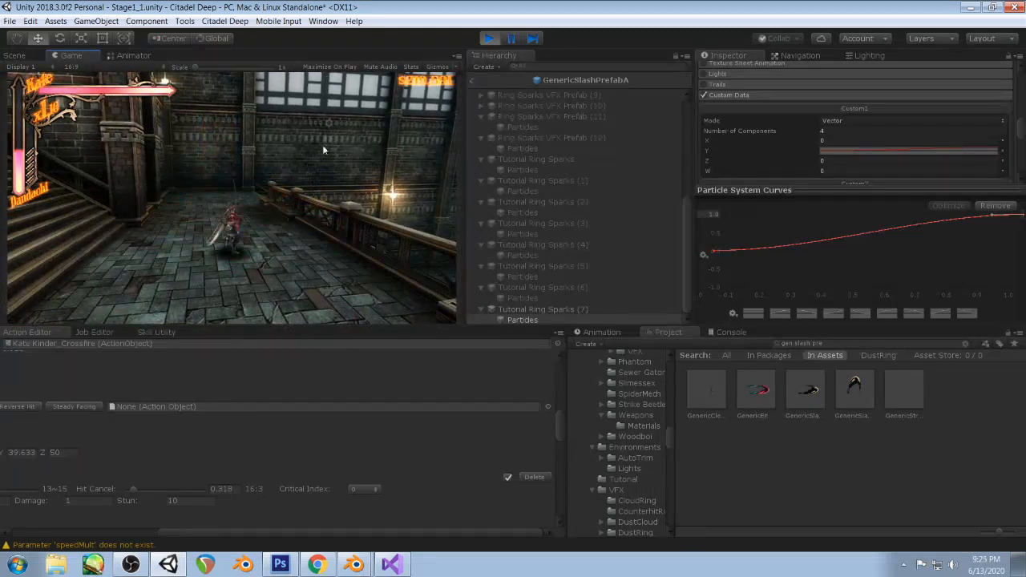
# - Pause the game mid-slash and advance it frame by frame to examine how the slash particles dissolve
pyautogui.click(508, 38)
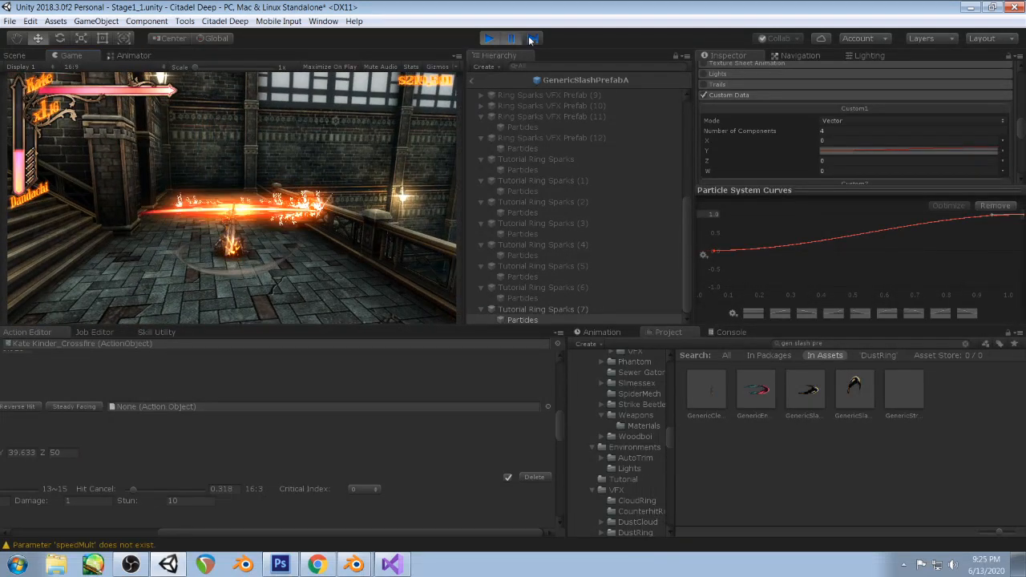
pyautogui.click(530, 38)
pyautogui.click(530, 38)
pyautogui.click(530, 38)
pyautogui.click(530, 38)
pyautogui.click(530, 38)
pyautogui.click(530, 38)
pyautogui.click(530, 38)
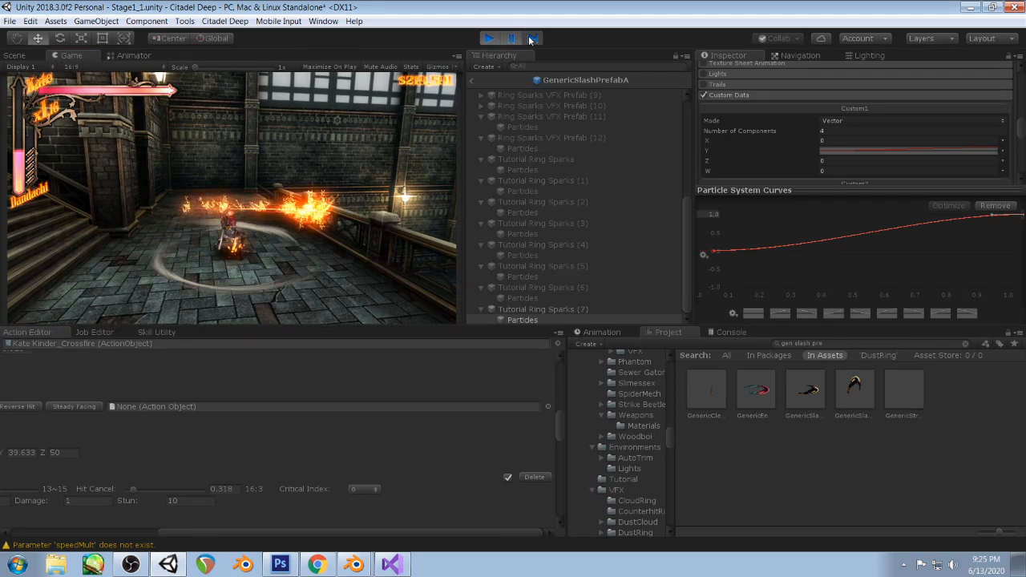
pyautogui.click(530, 37)
pyautogui.click(530, 37)
pyautogui.click(530, 37)
pyautogui.click(530, 37)
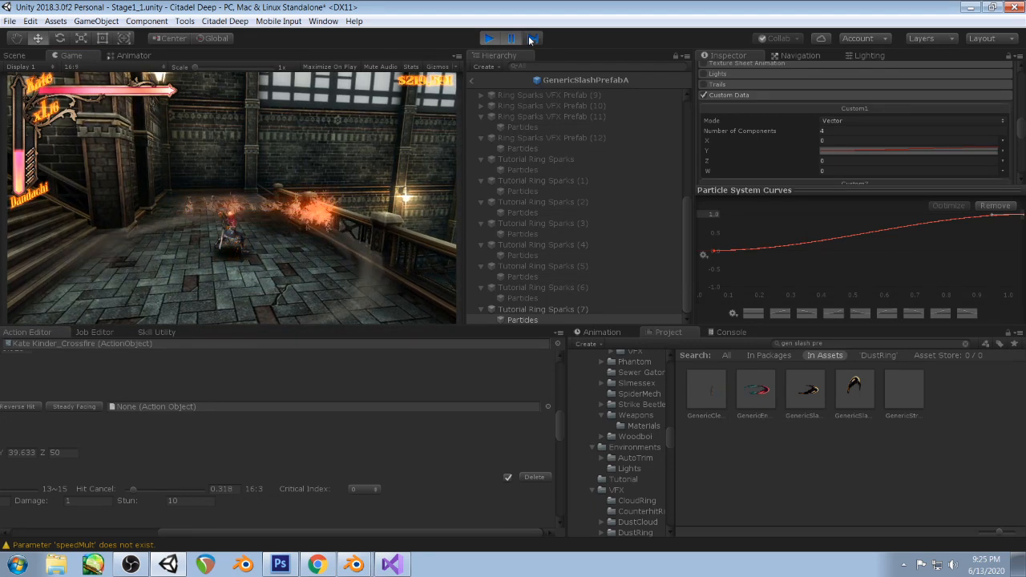
pyautogui.click(531, 38)
pyautogui.click(530, 38)
pyautogui.click(531, 38)
pyautogui.click(530, 38)
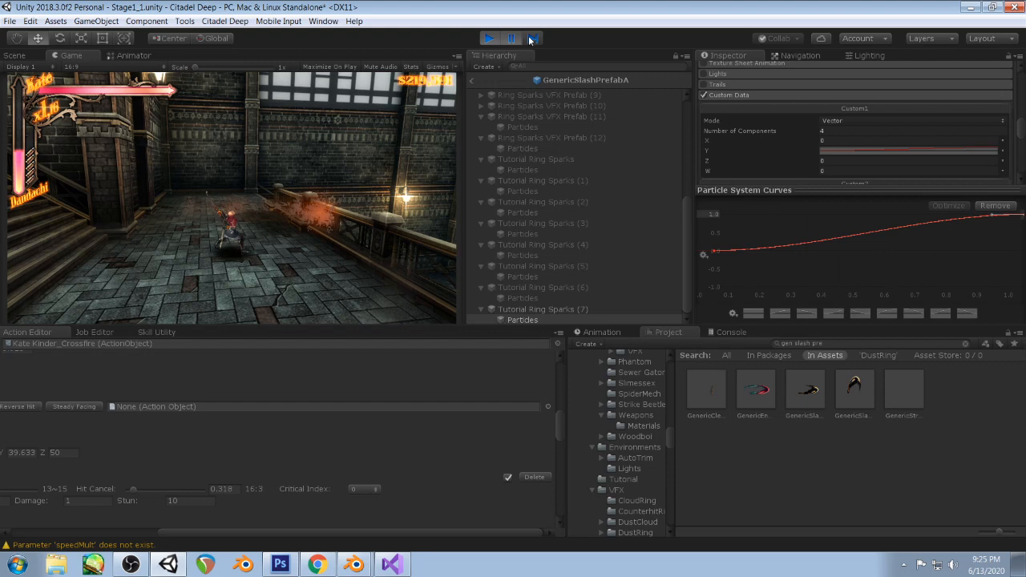
pyautogui.click(533, 39)
pyautogui.click(532, 39)
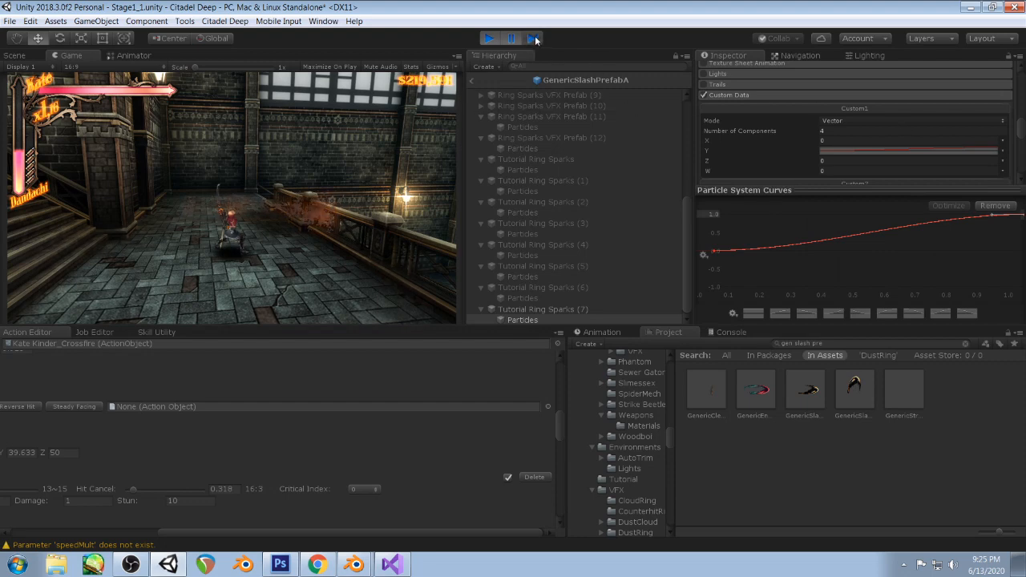
pyautogui.click(529, 38)
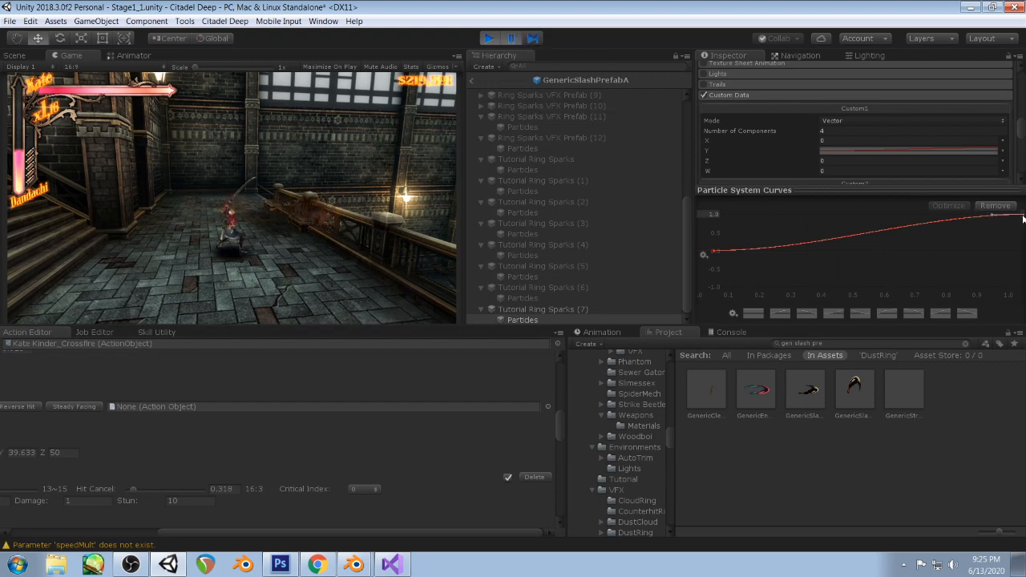
# - Move the end key of the Custom1 Y curve to about 0.65 at value 1.0, save the prefab, and test the slash
pyautogui.moveTo(1023, 217); pyautogui.dragTo(916, 215)
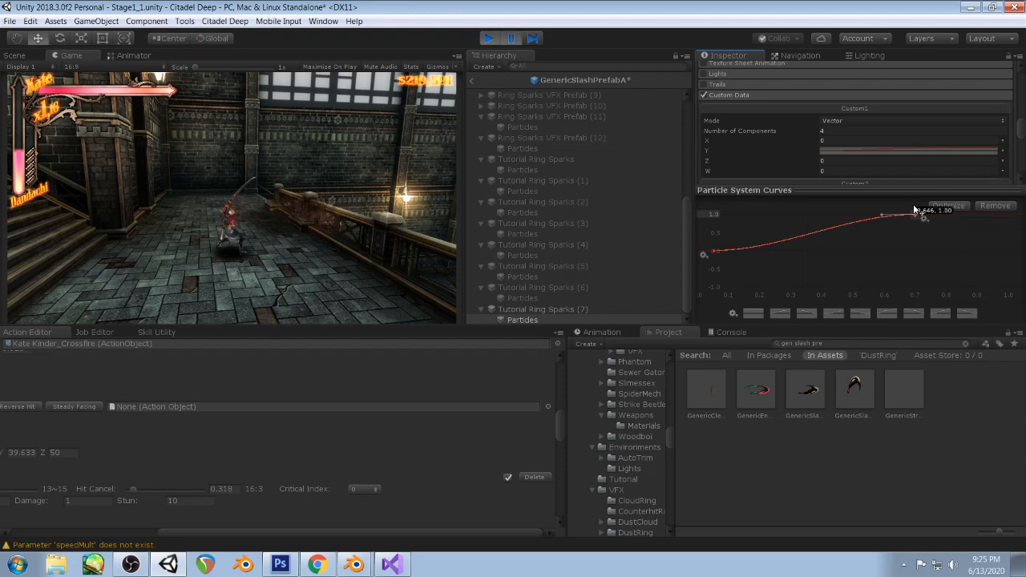
pyautogui.click(512, 38)
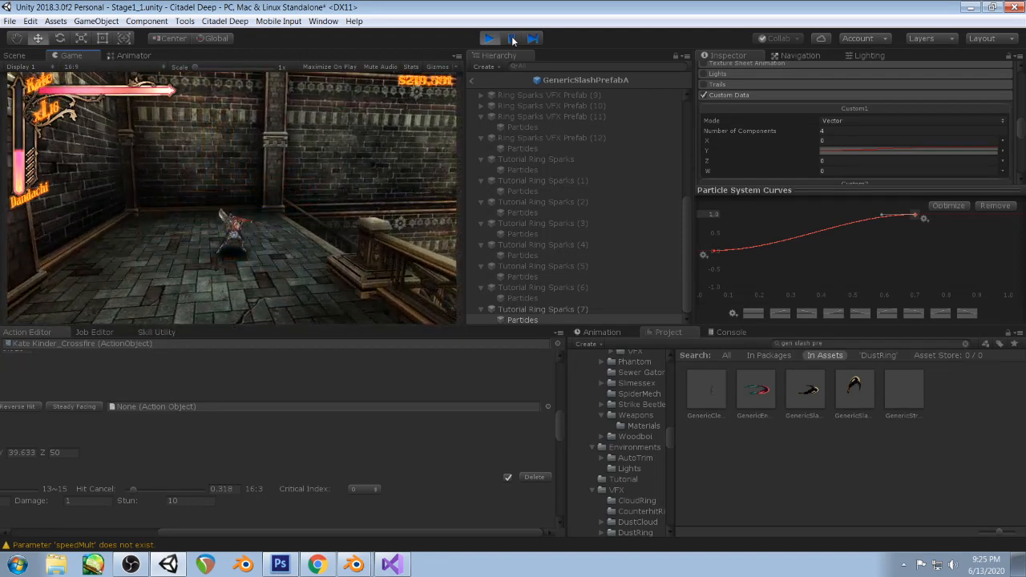
pyautogui.click(512, 36)
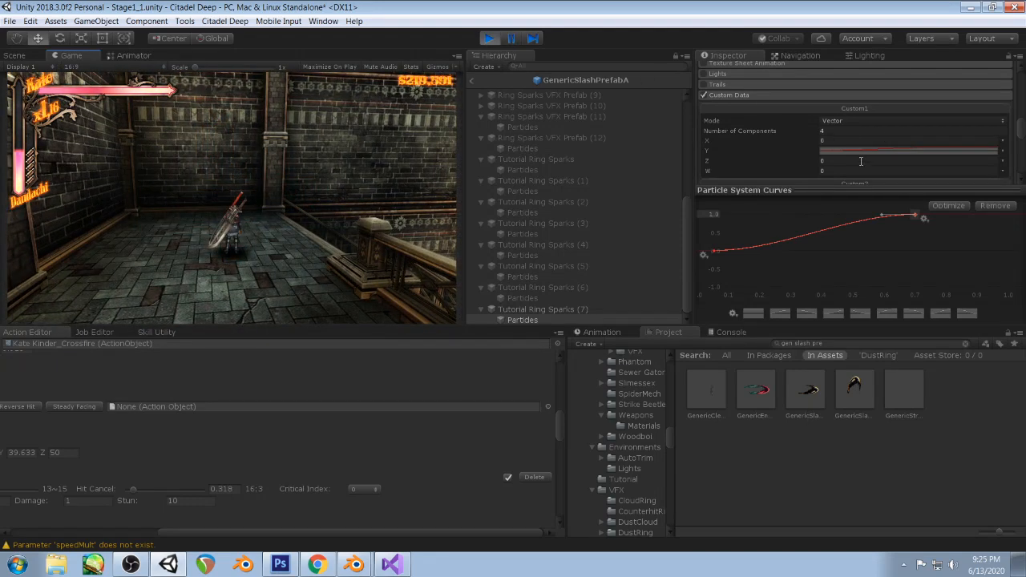
# - Make the Custom1 Z and W values curves rising from 0 to 1.0, saving the prefab and testing the slash after each
pyautogui.click(1004, 162)
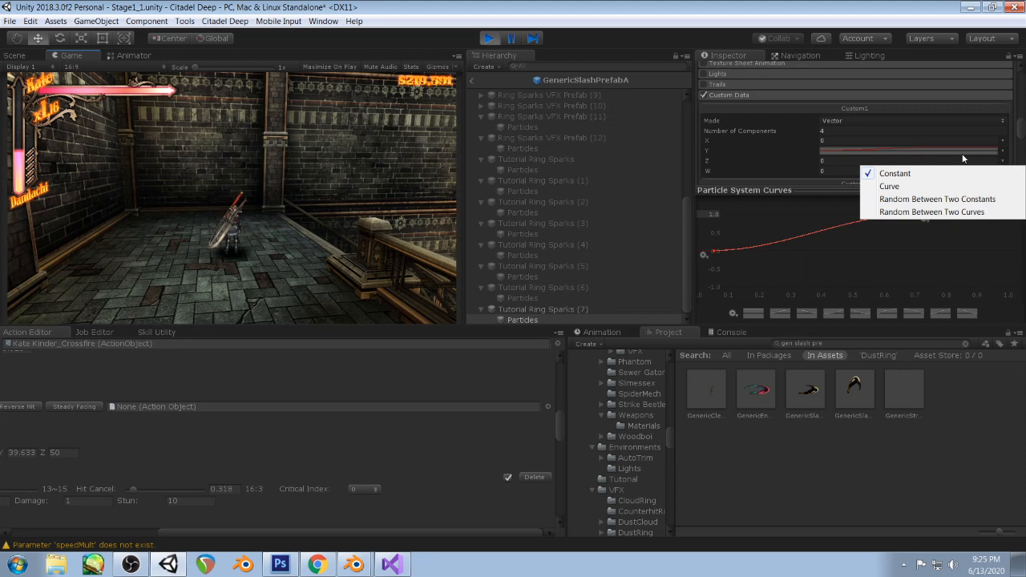
pyautogui.click(890, 186)
pyautogui.moveTo(1024, 255); pyautogui.dragTo(1025, 207)
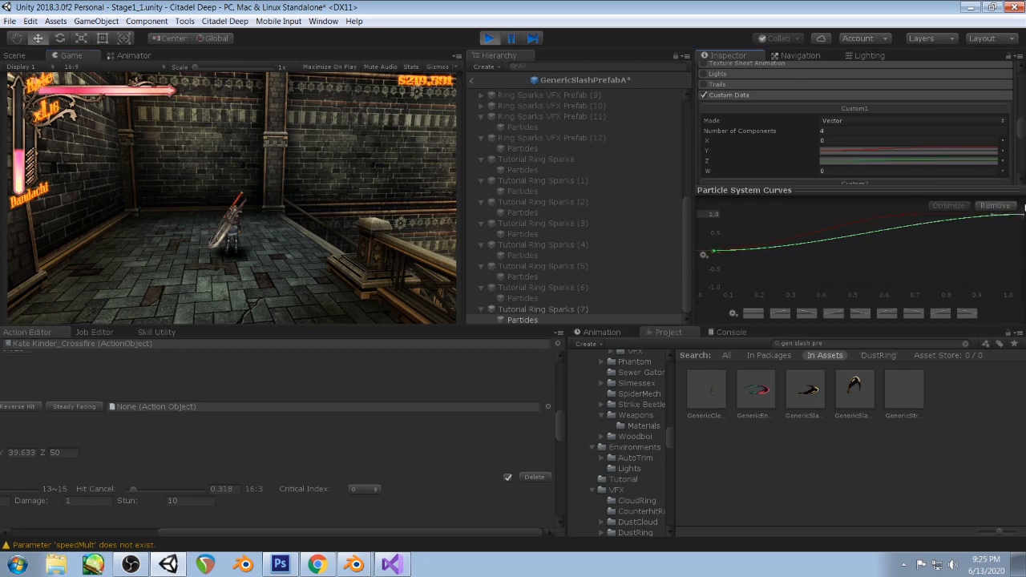
pyautogui.click(336, 174)
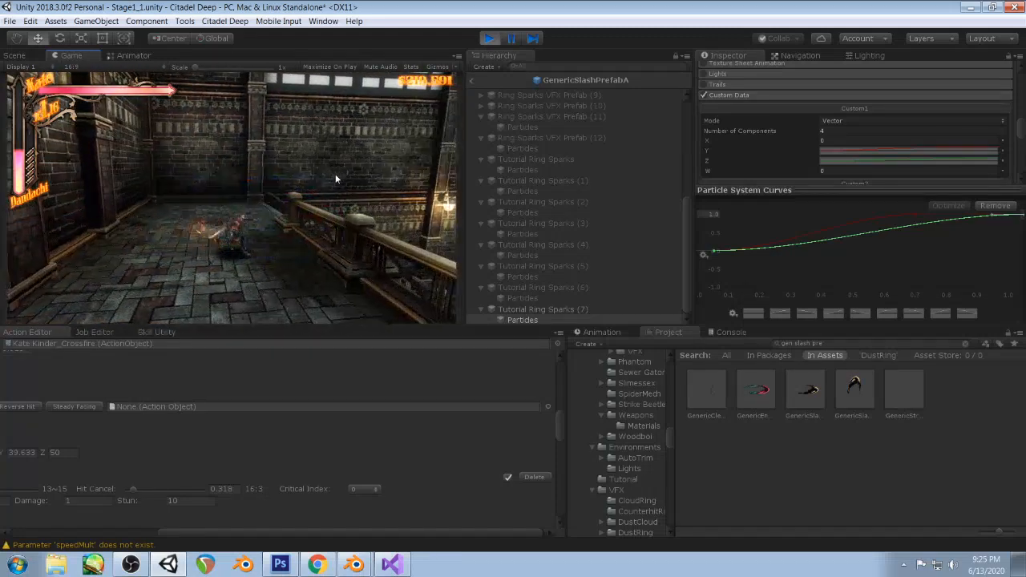
pyautogui.click(1003, 171)
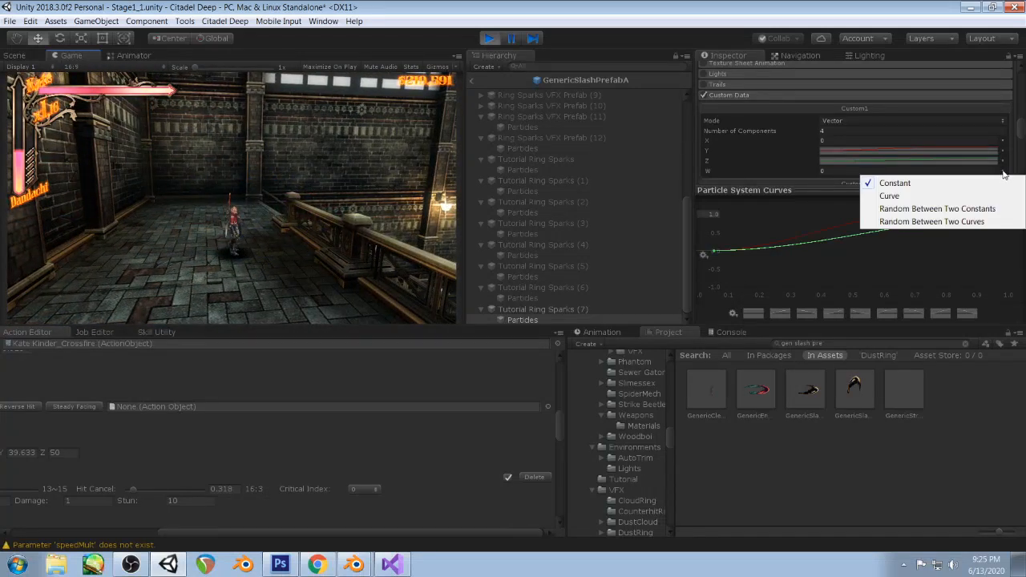
pyautogui.click(911, 197)
pyautogui.moveTo(1024, 251); pyautogui.dragTo(1012, 214)
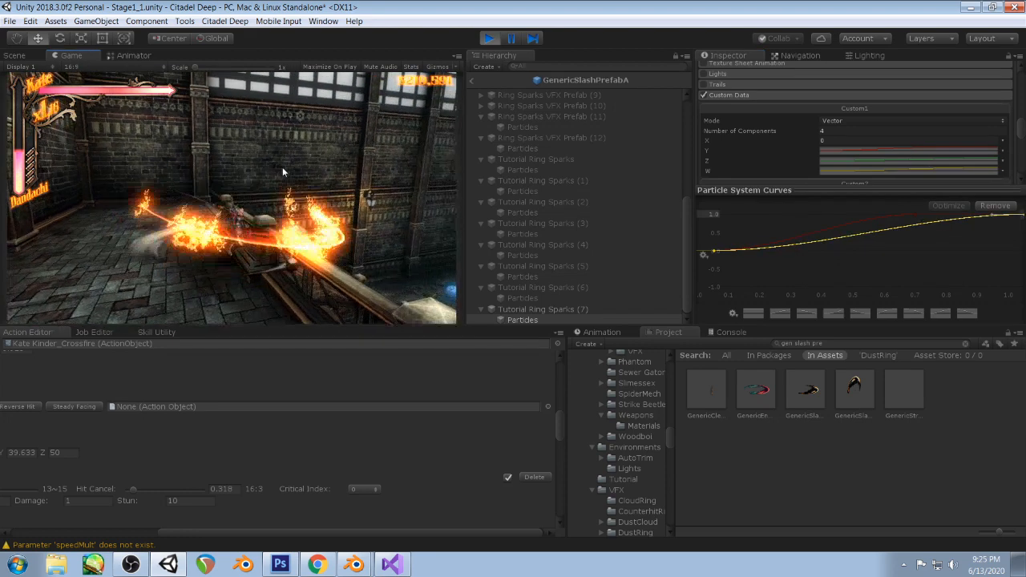
# - Set the Custom1 mode to Disabled and the Custom2 mode to Vector
pyautogui.scroll(-1, 848, 116)
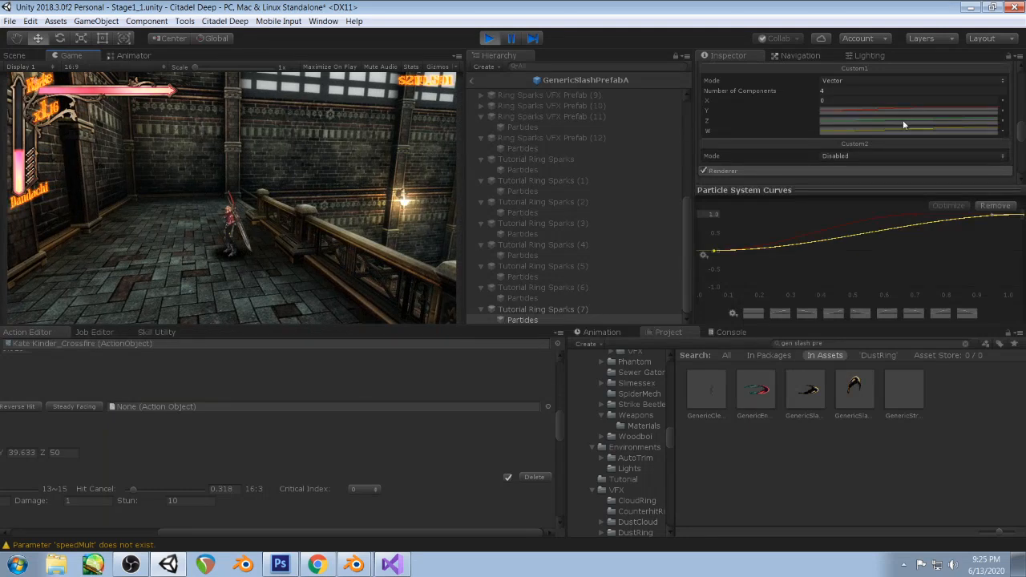
pyautogui.click(1004, 82)
pyautogui.click(854, 94)
pyautogui.click(988, 106)
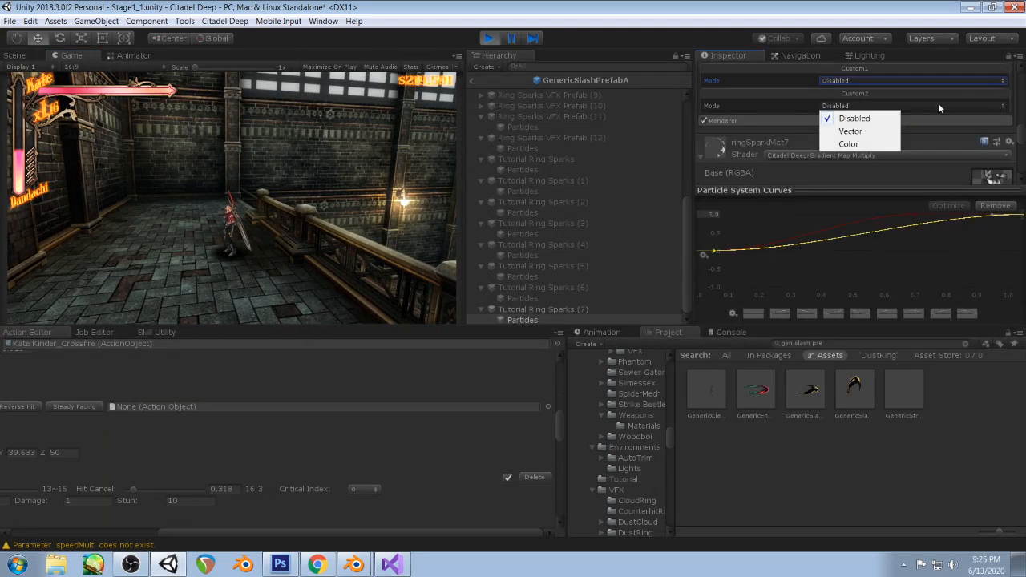
pyautogui.click(851, 132)
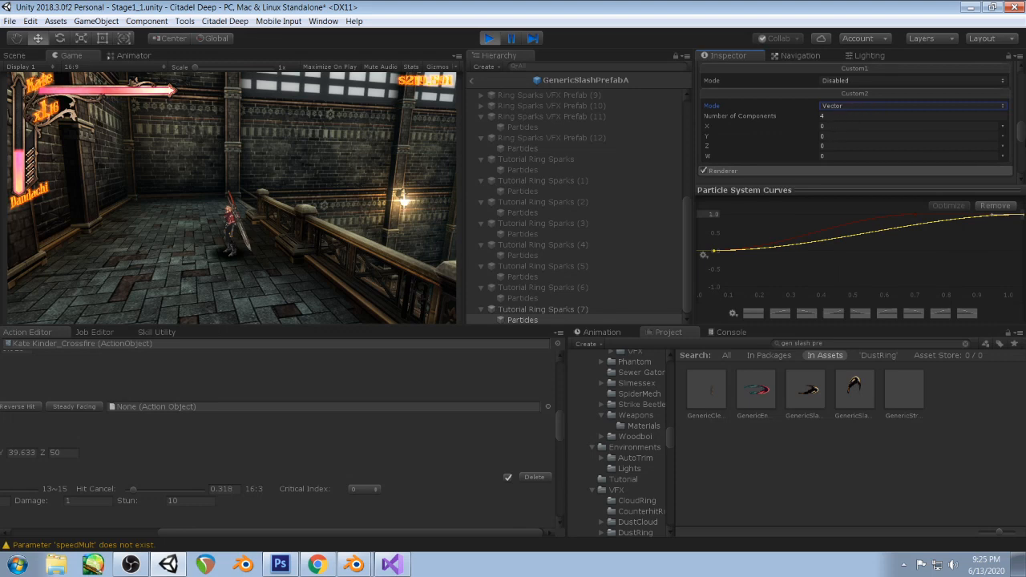
# - Make the Custom2 Y value a curve rising from 0 to 1.0
pyautogui.click(1004, 136)
pyautogui.click(916, 159)
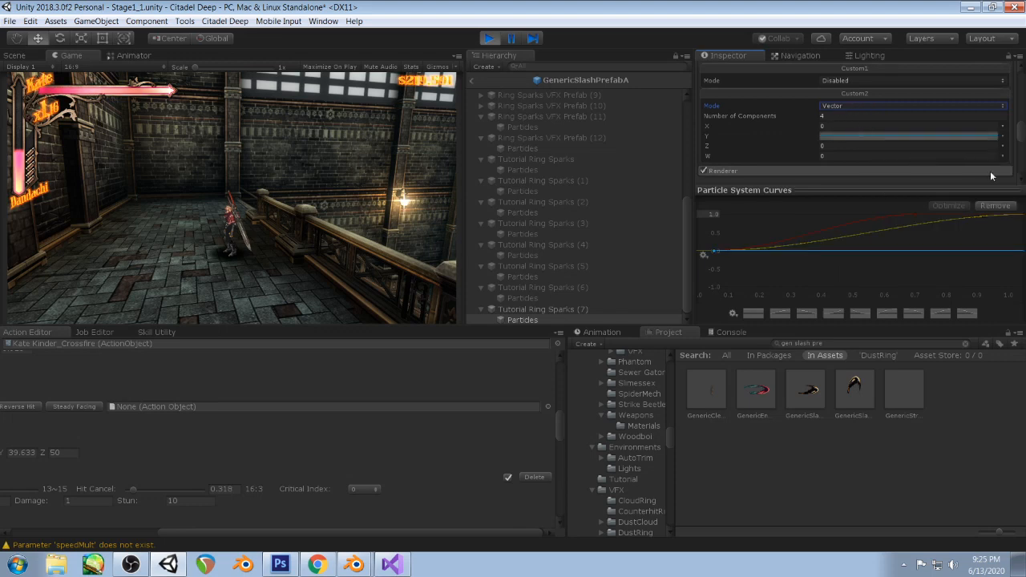
pyautogui.moveTo(935, 251); pyautogui.dragTo(935, 214)
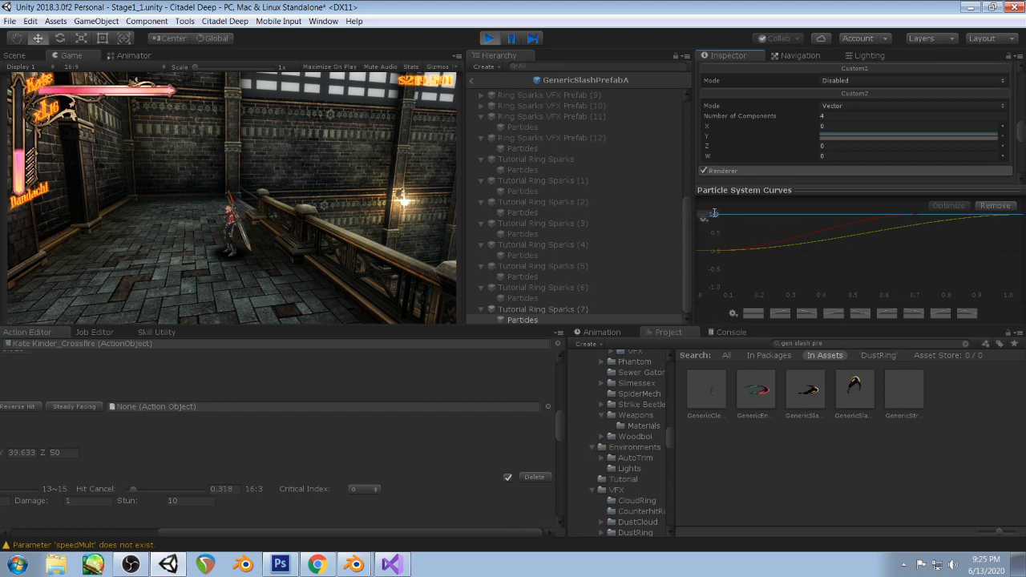
pyautogui.hotkey('ctrl', 'z')
pyautogui.moveTo(1022, 252); pyautogui.dragTo(1022, 215)
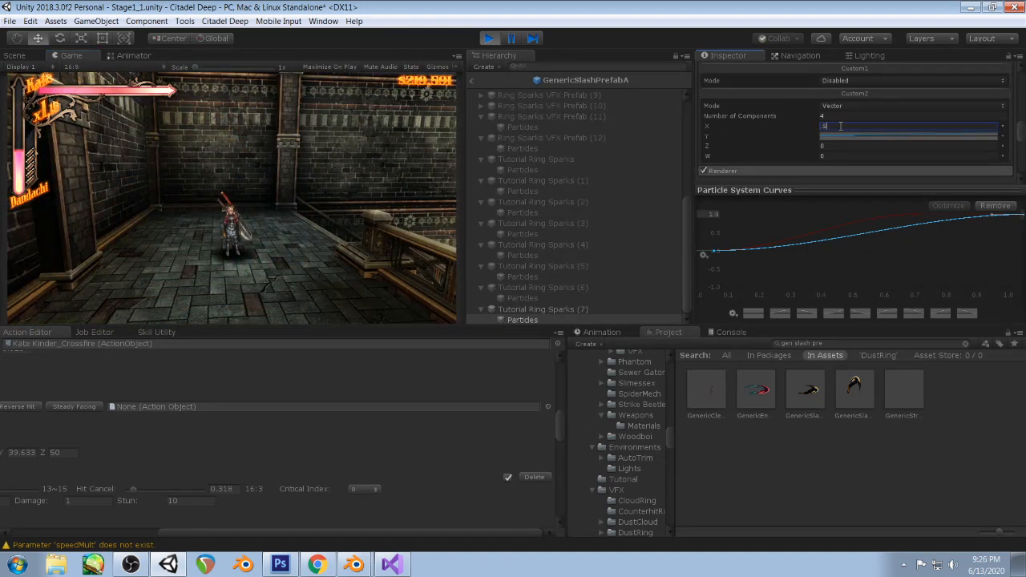
# - Set the Custom2 X, Z and W values to 0.5, testing the slash in the game after each change
pyautogui.click(326, 215)
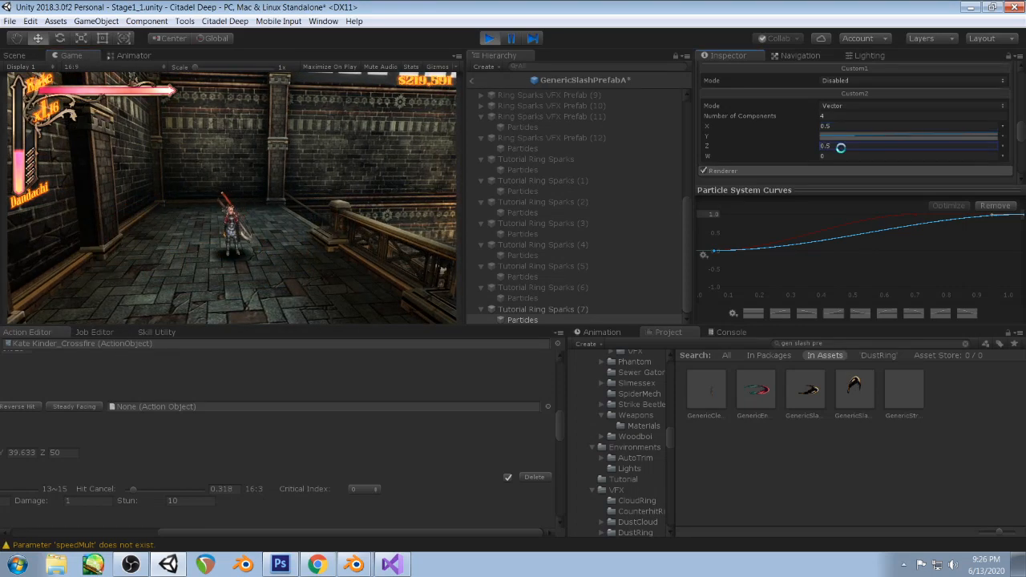
pyautogui.click(263, 178)
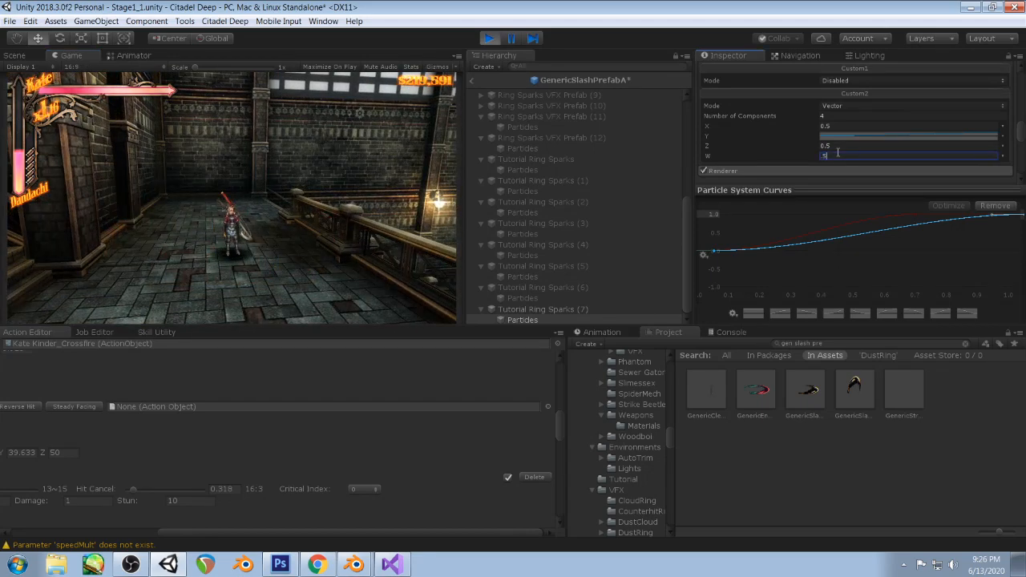
pyautogui.click(281, 173)
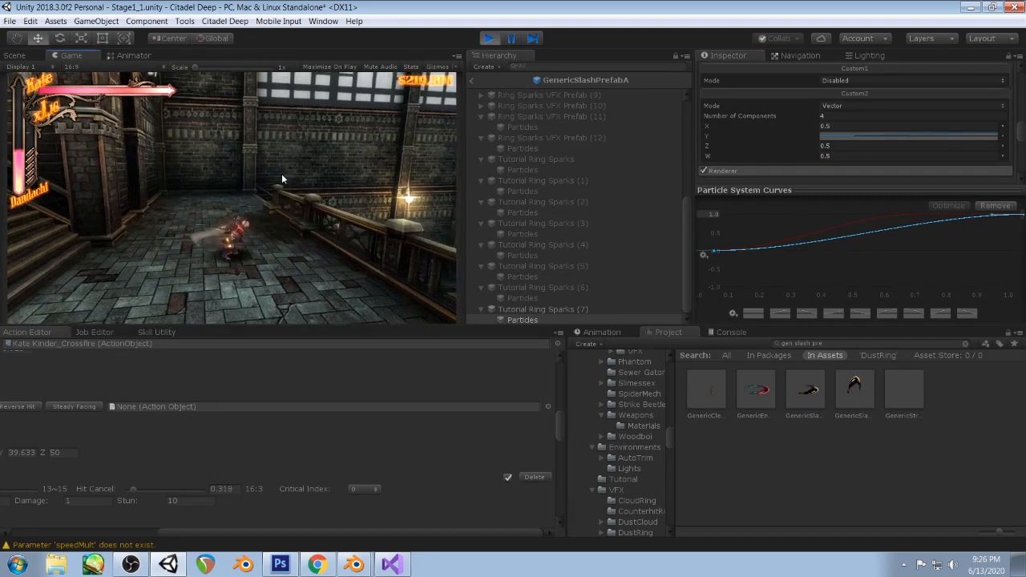
pyautogui.click(281, 173)
# - Review the Custom1 and Custom2 modes, the Custom2 values and the particle material's settings
pyautogui.scroll(2, 855, 104)
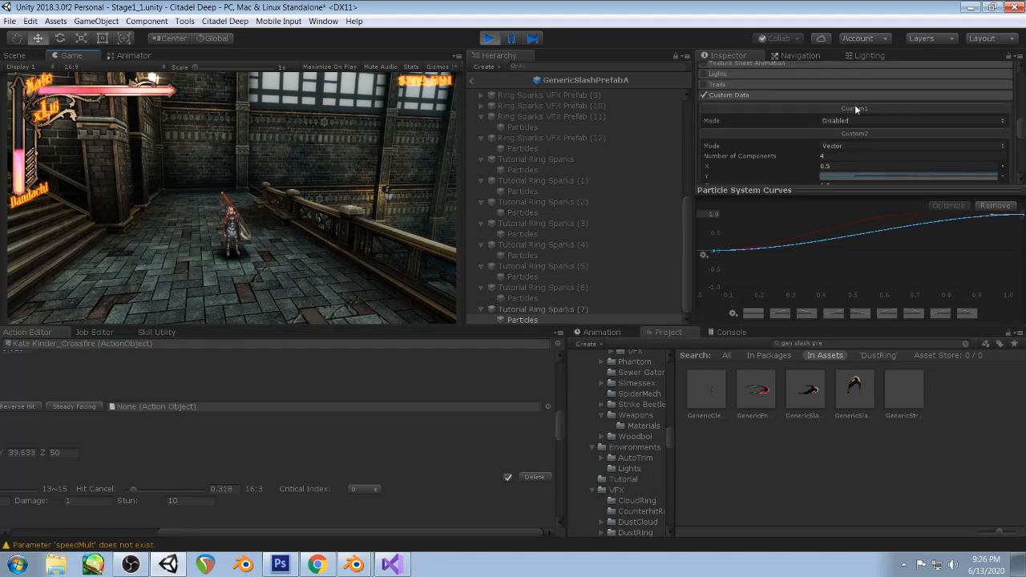
pyautogui.click(859, 145)
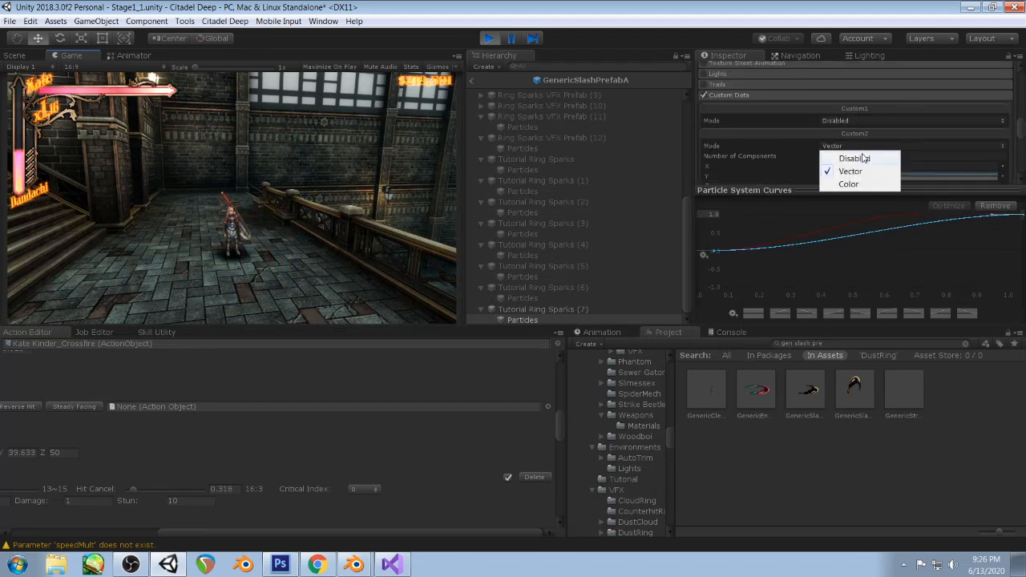
pyautogui.click(797, 145)
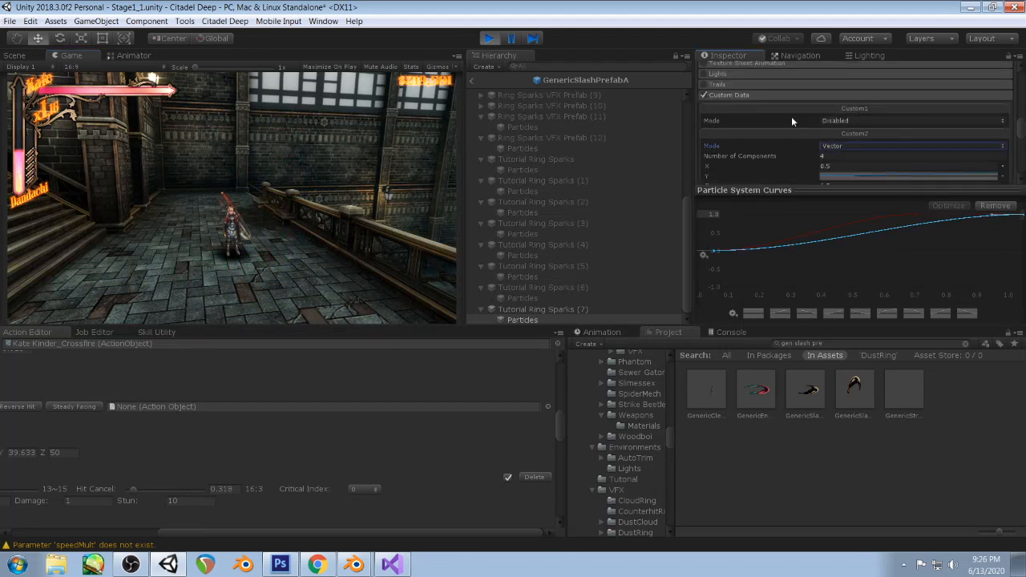
pyautogui.scroll(-3, 791, 109)
pyautogui.scroll(3, 791, 107)
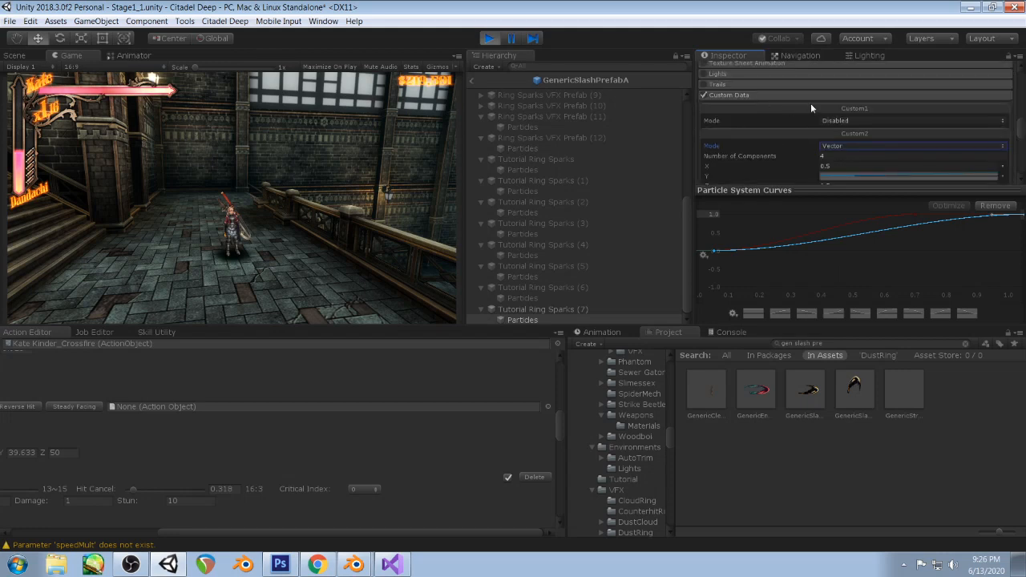
pyautogui.scroll(-2, 809, 104)
pyautogui.scroll(-2, 809, 103)
pyautogui.scroll(2, 813, 115)
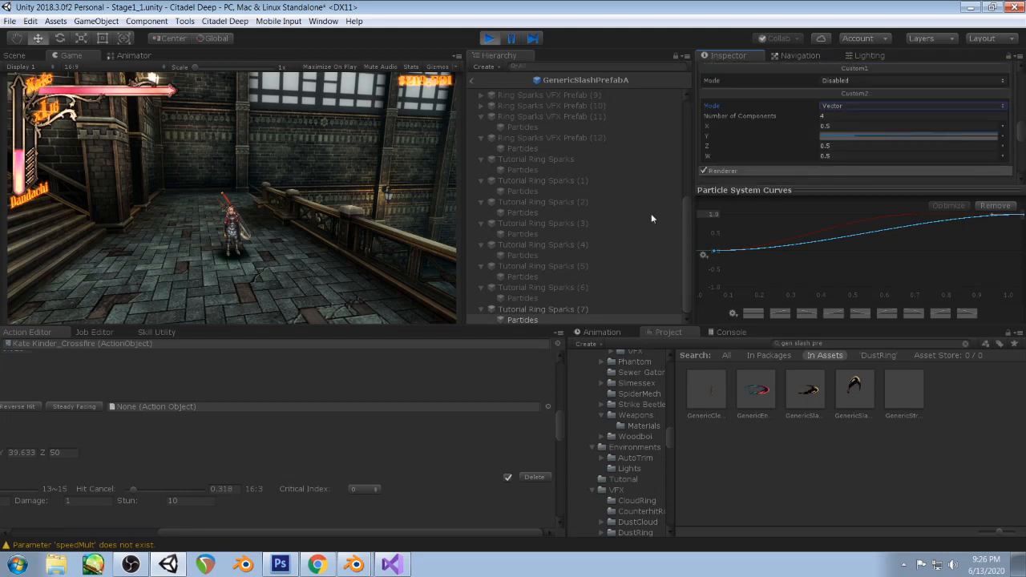
pyautogui.scroll(-6, 818, 113)
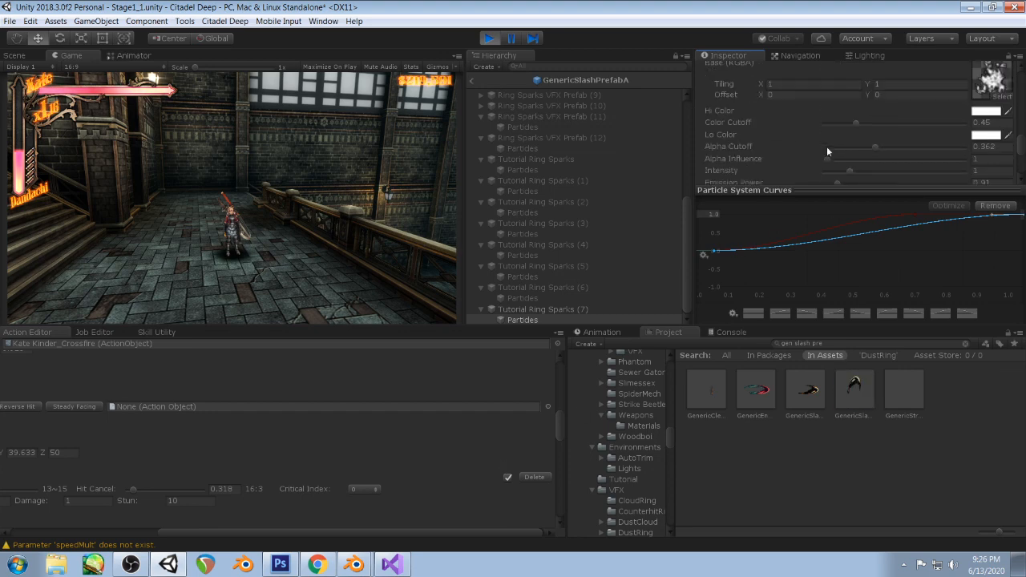
# - Set the Custom2 Z, W and X values to 1, save the prefab, and test the slash in the game
pyautogui.scroll(6, 827, 146)
pyautogui.scroll(-2, 844, 131)
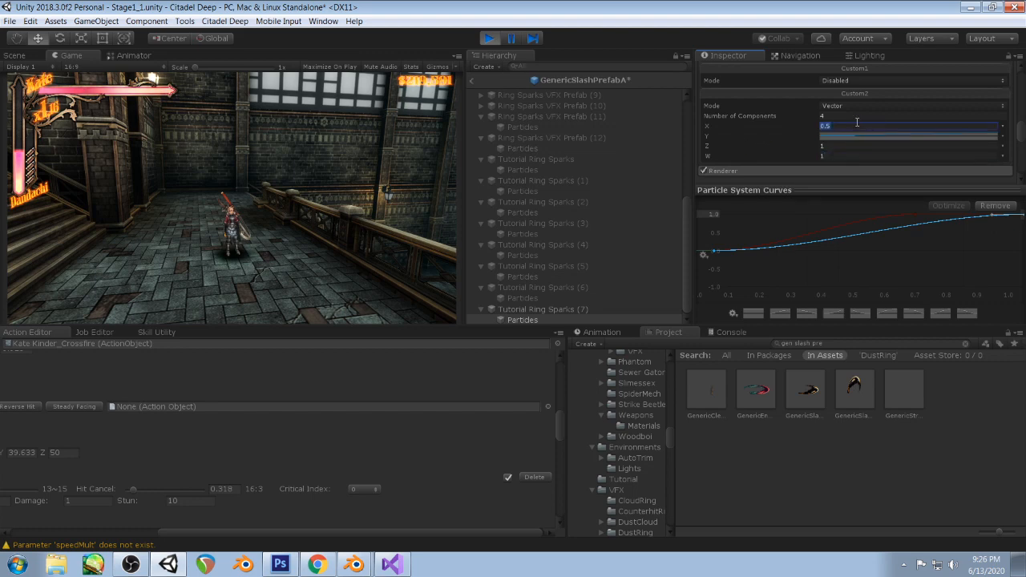
pyautogui.click(248, 217)
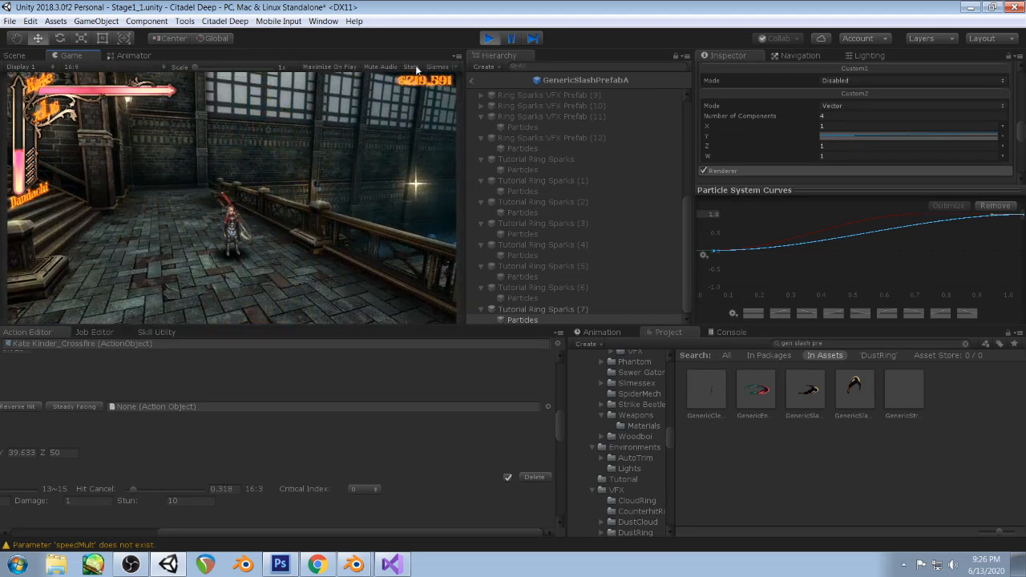
# - Pause the game mid-slash and raise the spark material's Alpha Cutoff to 0.795
pyautogui.scroll(-5, 890, 129)
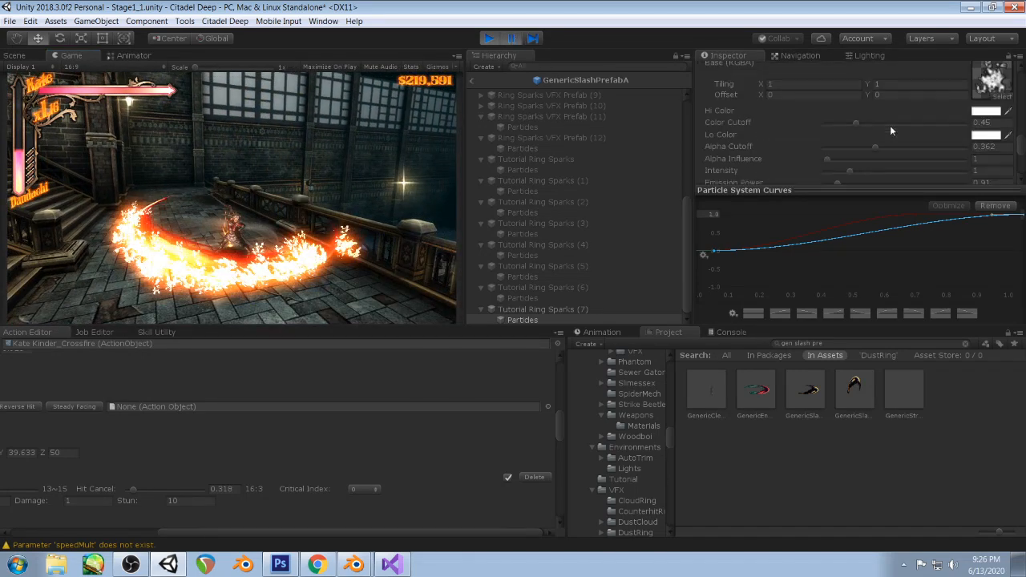
pyautogui.scroll(-2, 874, 124)
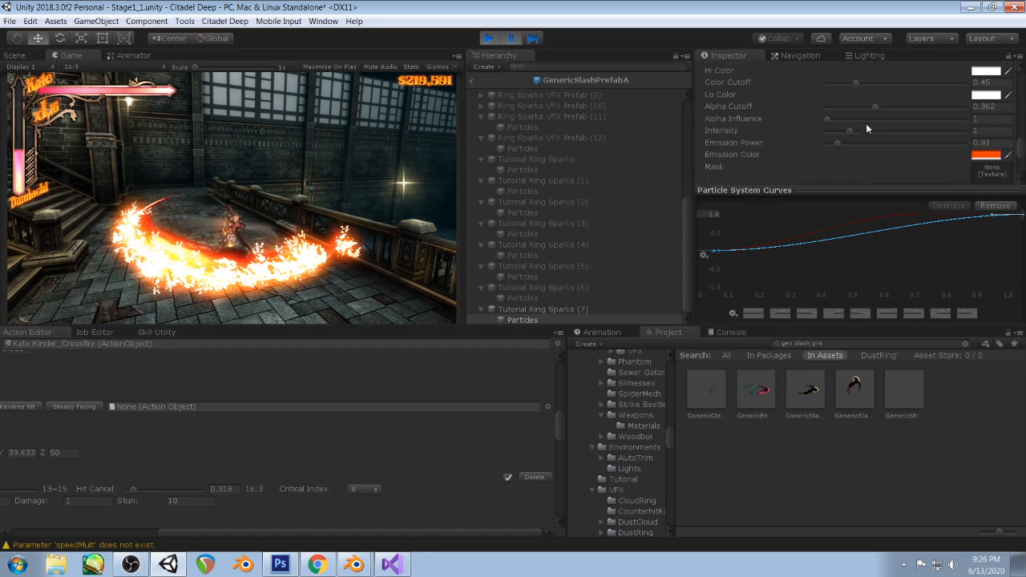
pyautogui.click(875, 108)
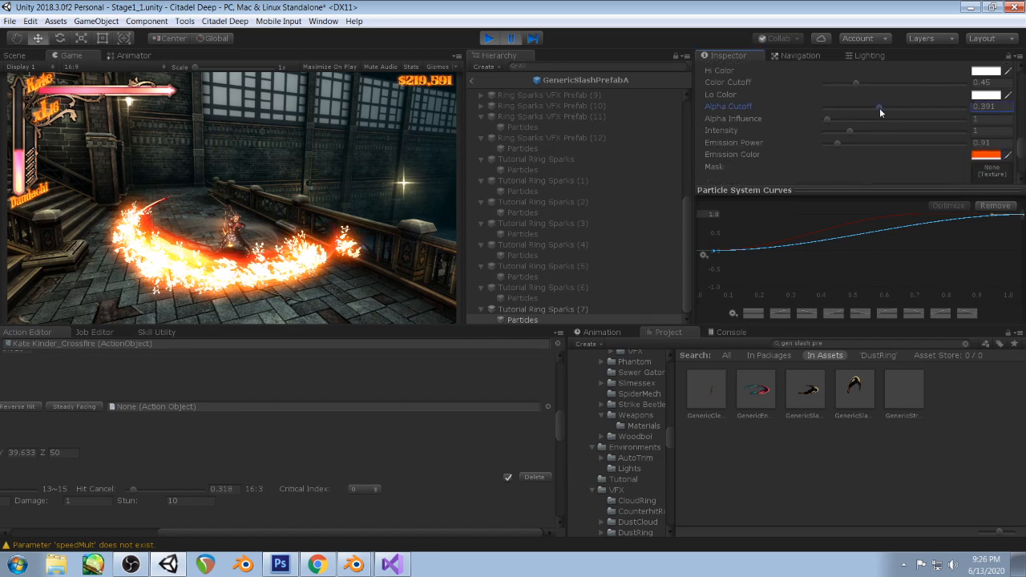
pyautogui.moveTo(879, 108); pyautogui.dragTo(944, 121)
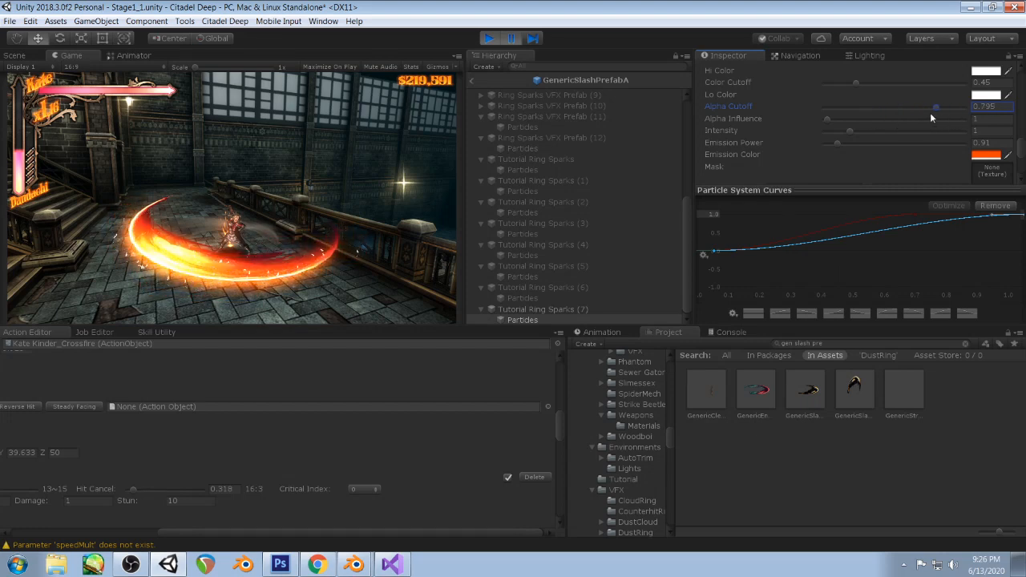
# - Set the Custom1 mode to Vector, resume the game to test the slash, and review the Custom1 and Custom2 values
pyautogui.scroll(-5, 910, 124)
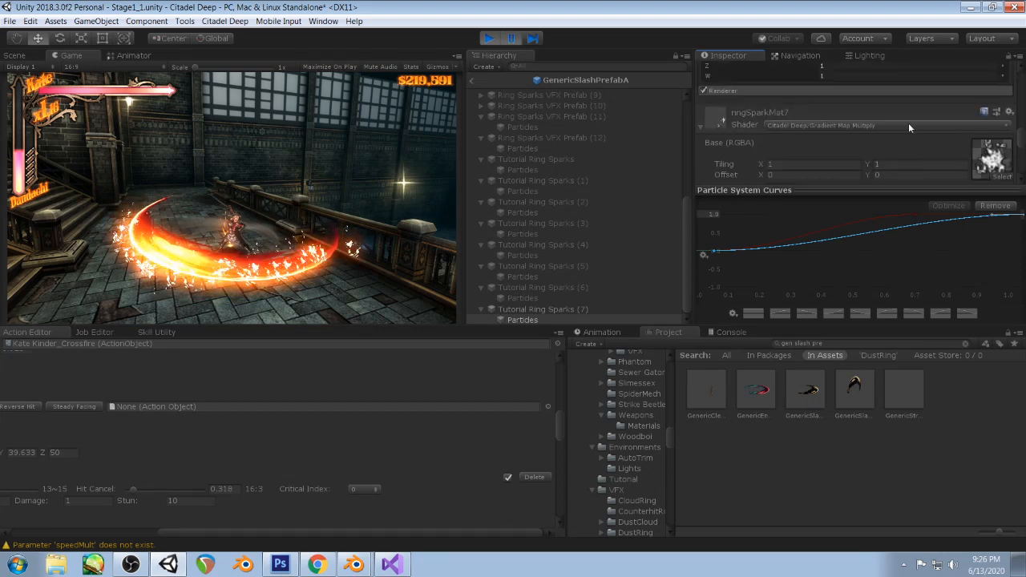
pyautogui.scroll(5, 909, 122)
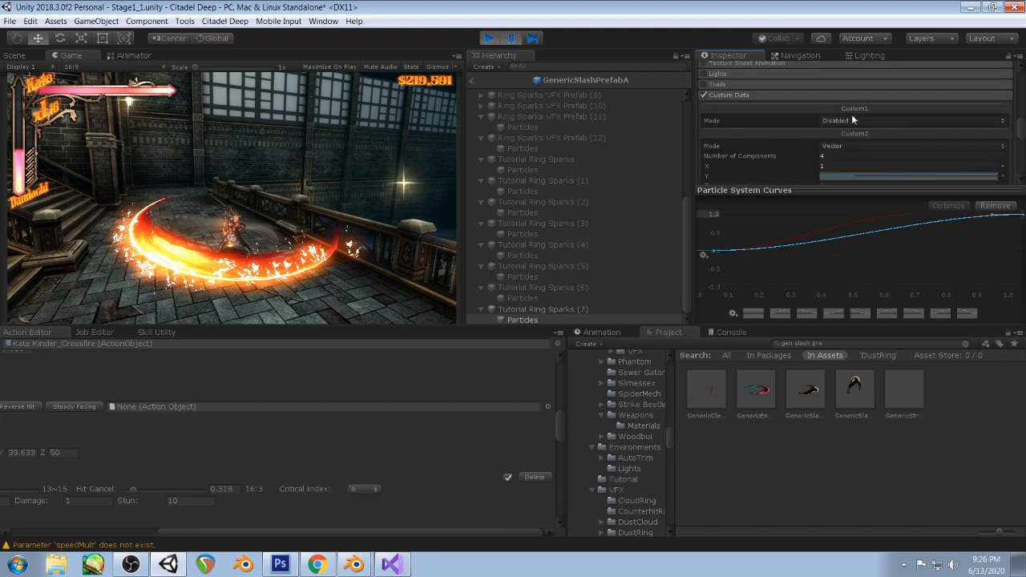
pyautogui.click(1004, 121)
pyautogui.click(859, 146)
pyautogui.click(510, 38)
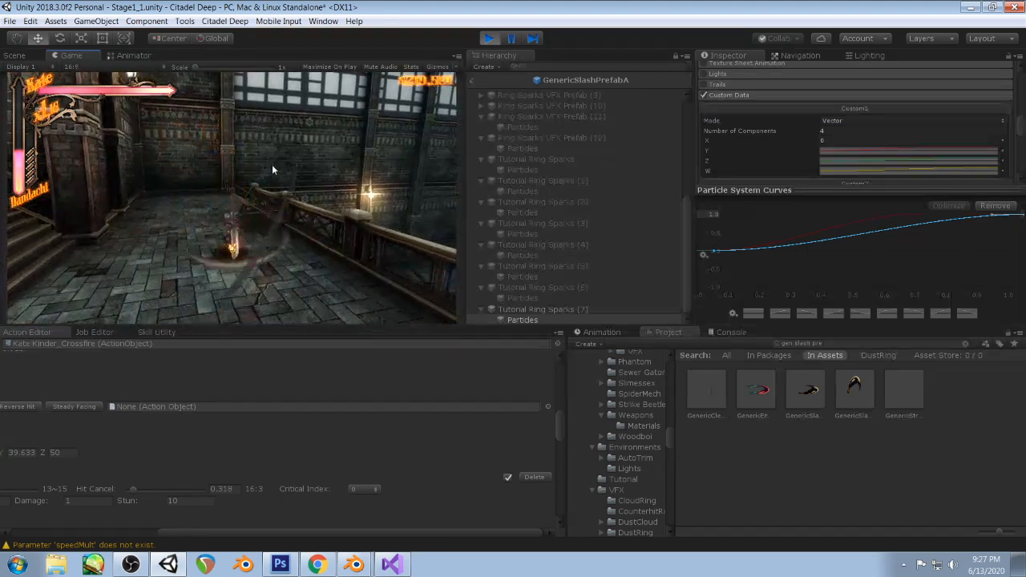
pyautogui.scroll(-2, 885, 92)
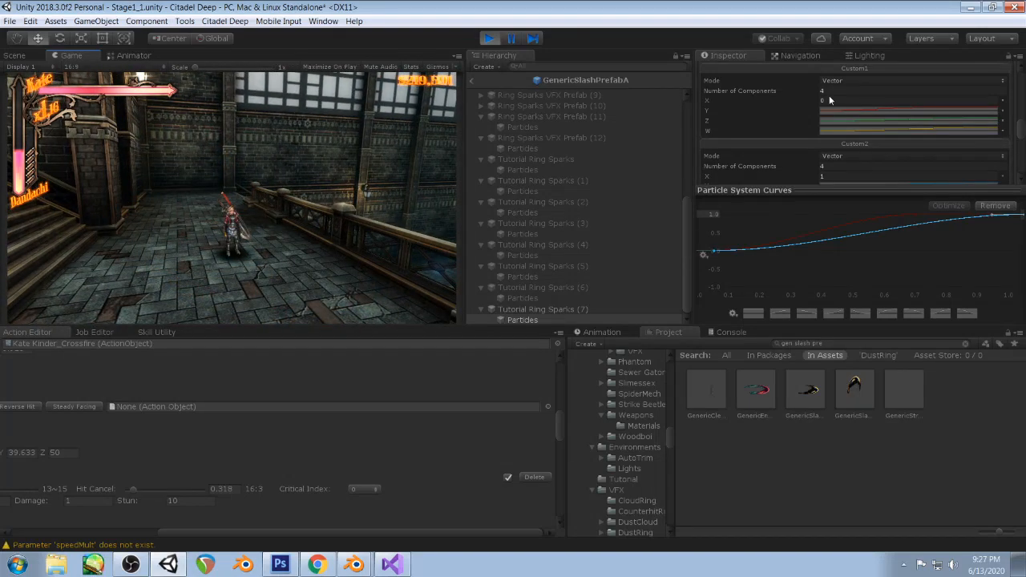
pyautogui.scroll(-2, 866, 133)
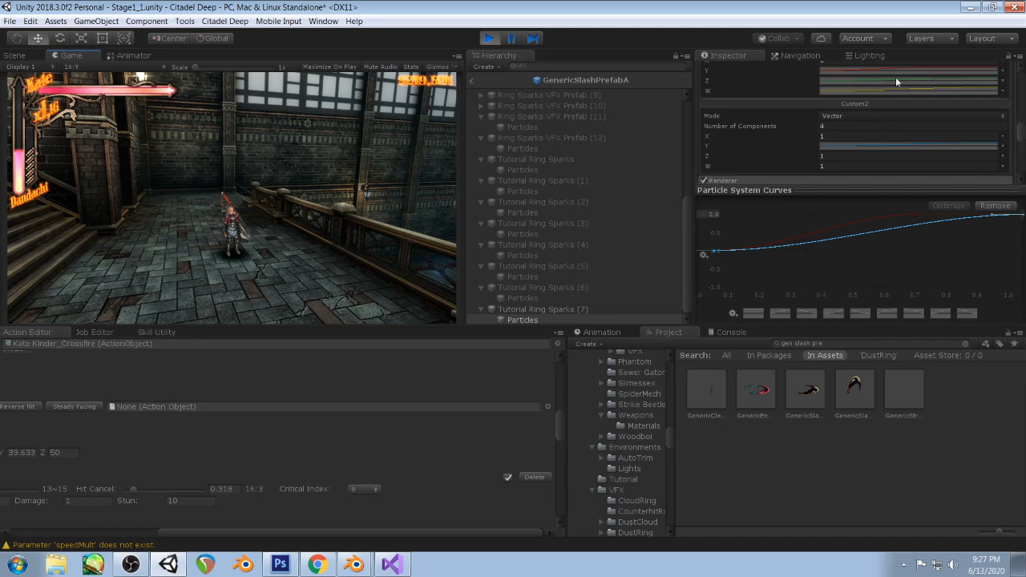
pyautogui.scroll(2, 896, 77)
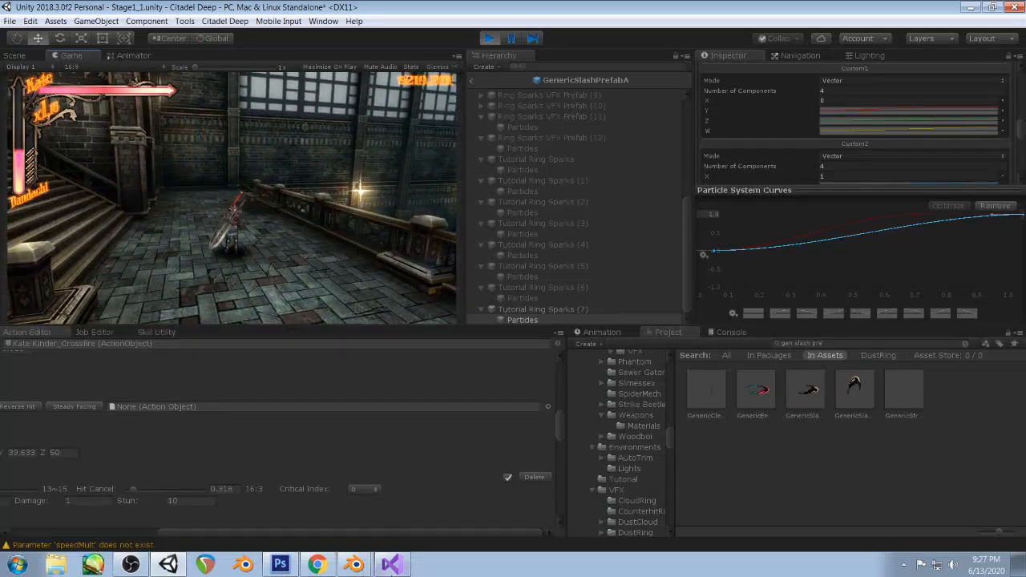
pyautogui.hotkey('alt', 'Tab')
pyautogui.hotkey('alt', 'Tab')
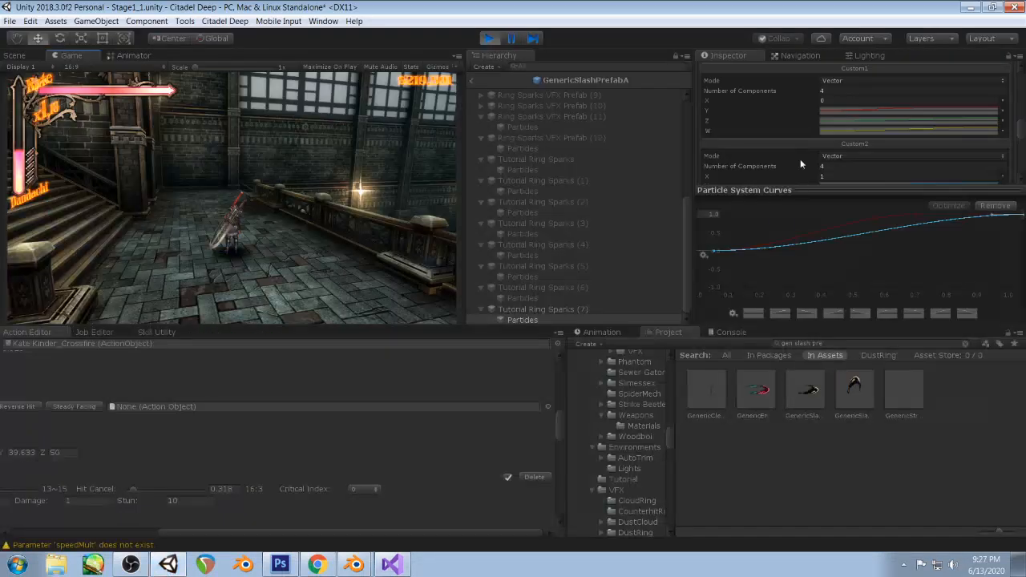
# - Stop the game, deactivate Tutorial Ring Sparks (7), activate Tutorial Ring Sparks (6), and start the game again
pyautogui.click(487, 38)
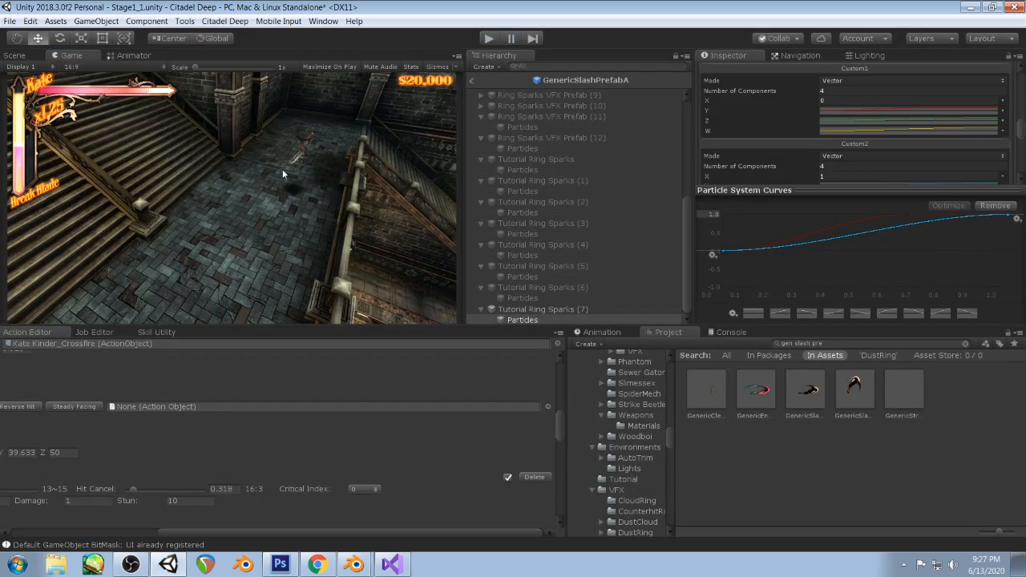
pyautogui.click(545, 309)
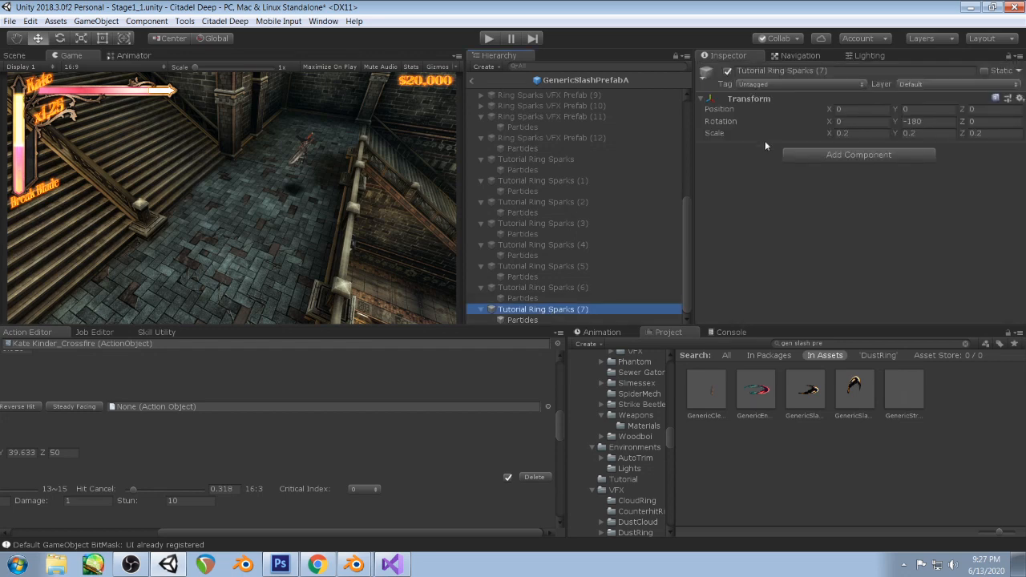
pyautogui.click(727, 71)
pyautogui.click(566, 288)
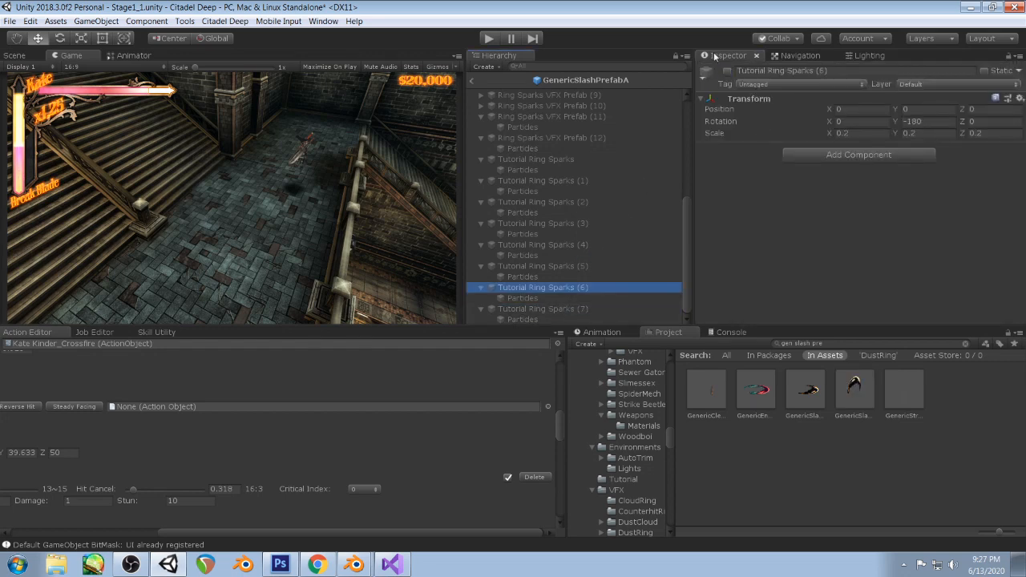
pyautogui.click(728, 72)
pyautogui.click(490, 38)
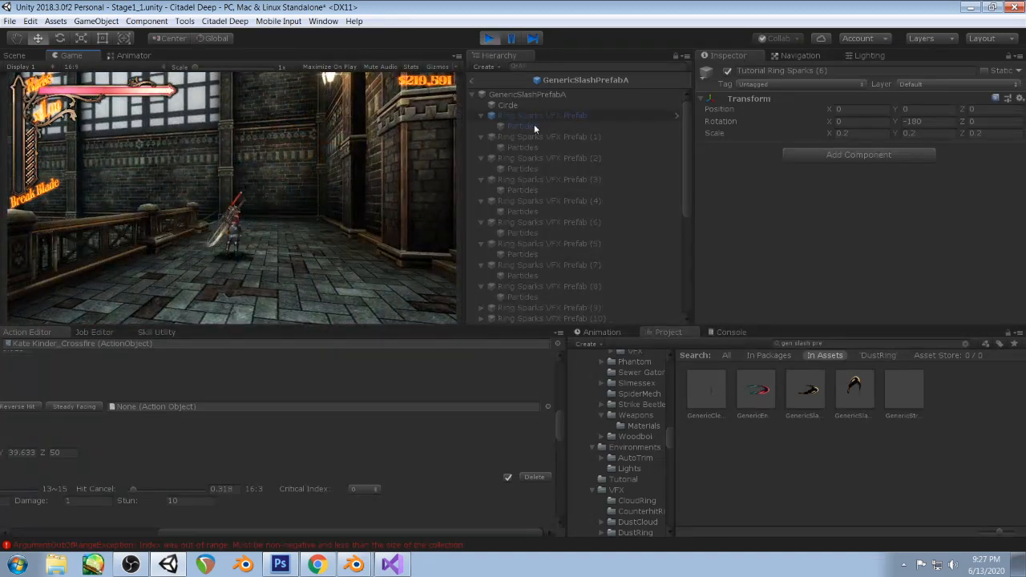
# - Set the Alpha Cutoff of the Tutorial Ring Sparks (6) particle material to 0 and test the slash in the game
pyautogui.scroll(-5, 601, 188)
pyautogui.click(522, 298)
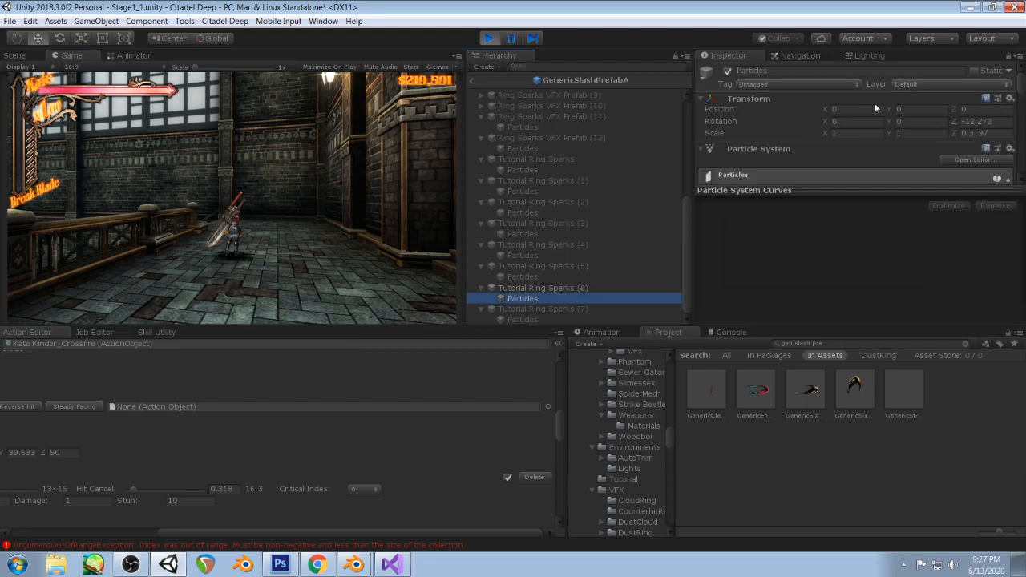
pyautogui.scroll(-3, 876, 112)
pyautogui.scroll(-15, 877, 124)
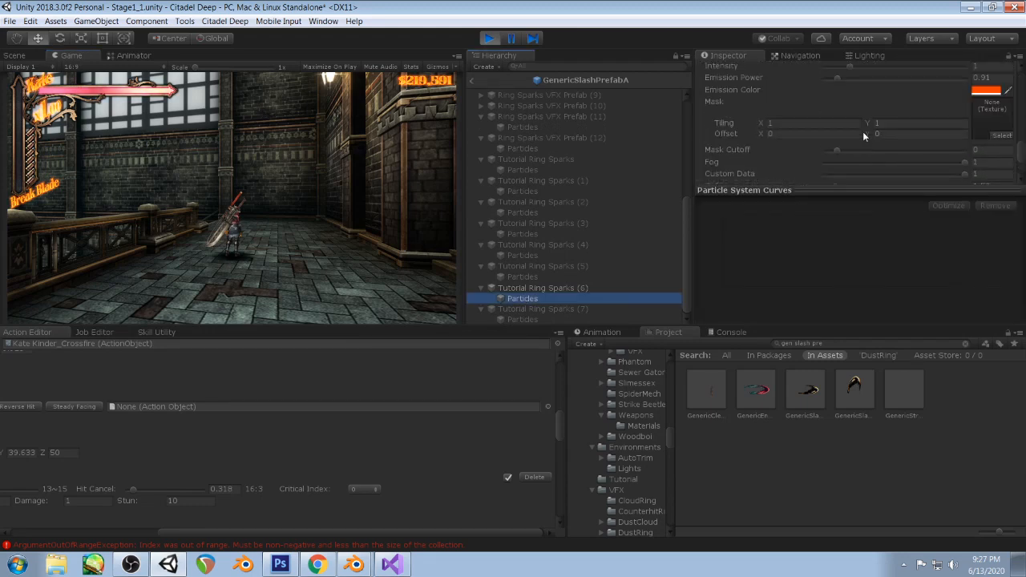
pyautogui.scroll(2, 864, 136)
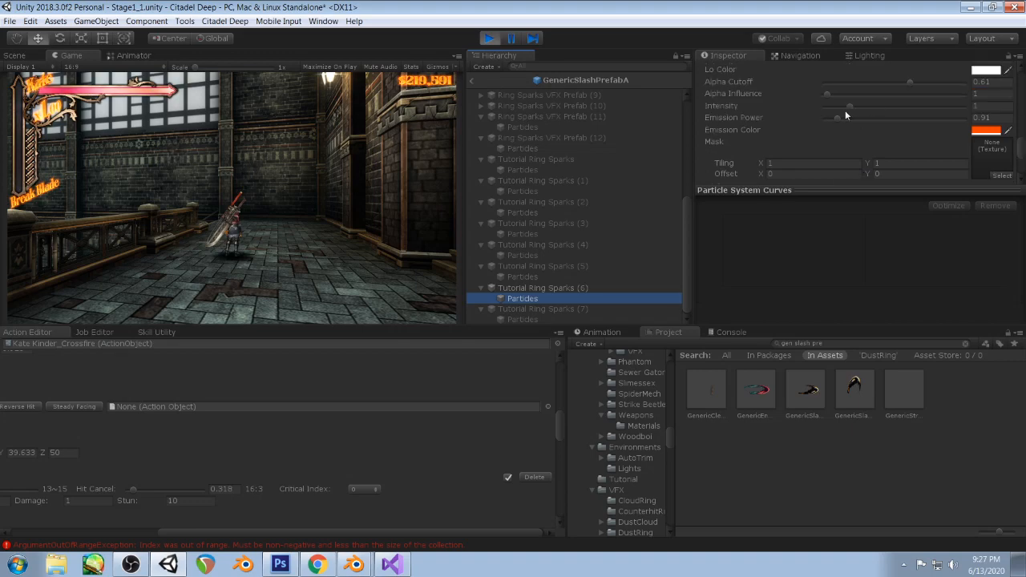
pyautogui.moveTo(910, 83); pyautogui.dragTo(795, 82)
pyautogui.click(316, 136)
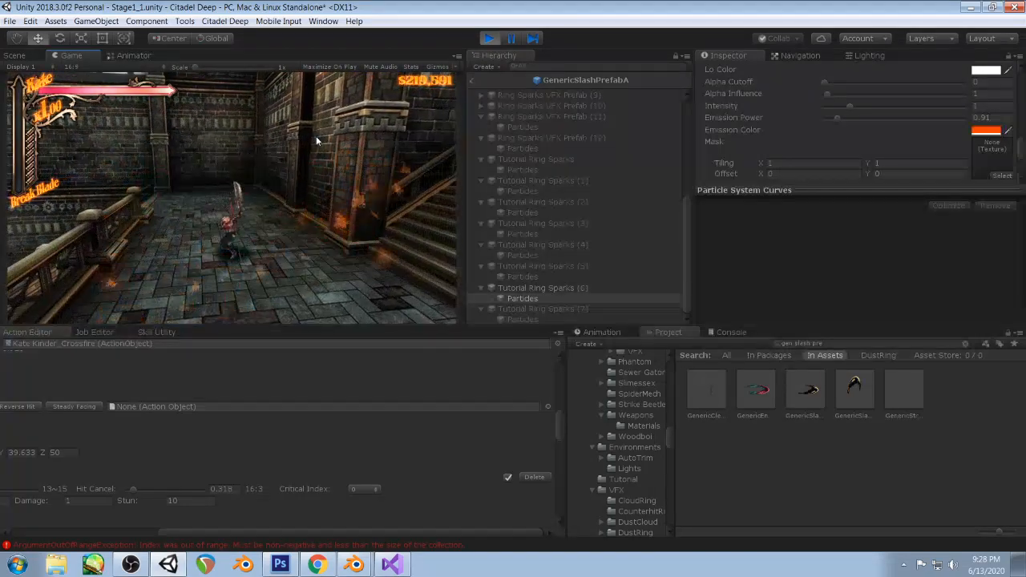
# - Deactivate Tutorial Ring Sparks (6), activate Tutorial Ring Sparks (4), and test the slash in the game
pyautogui.click(575, 288)
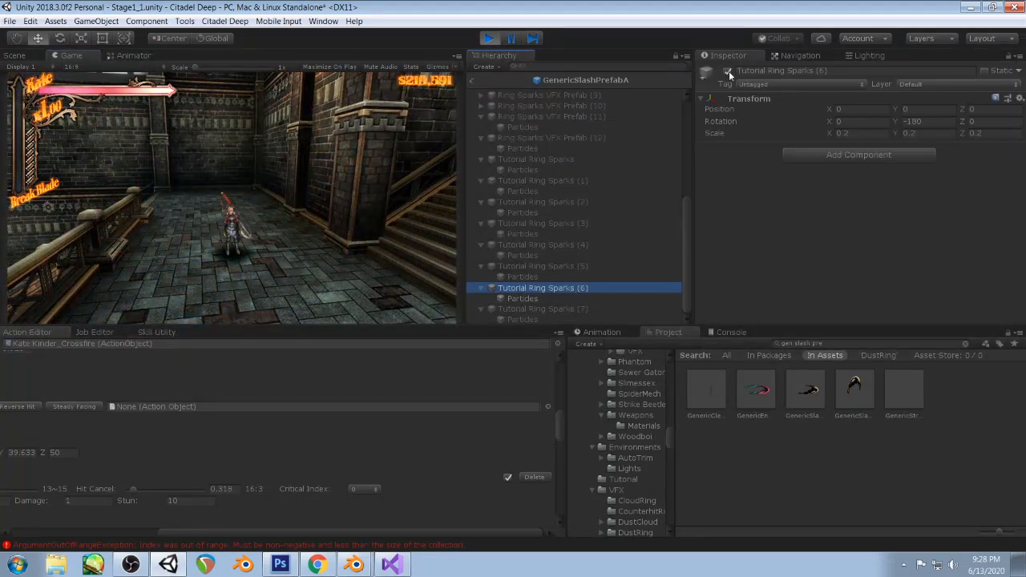
pyautogui.click(728, 71)
pyautogui.click(583, 264)
pyautogui.click(603, 244)
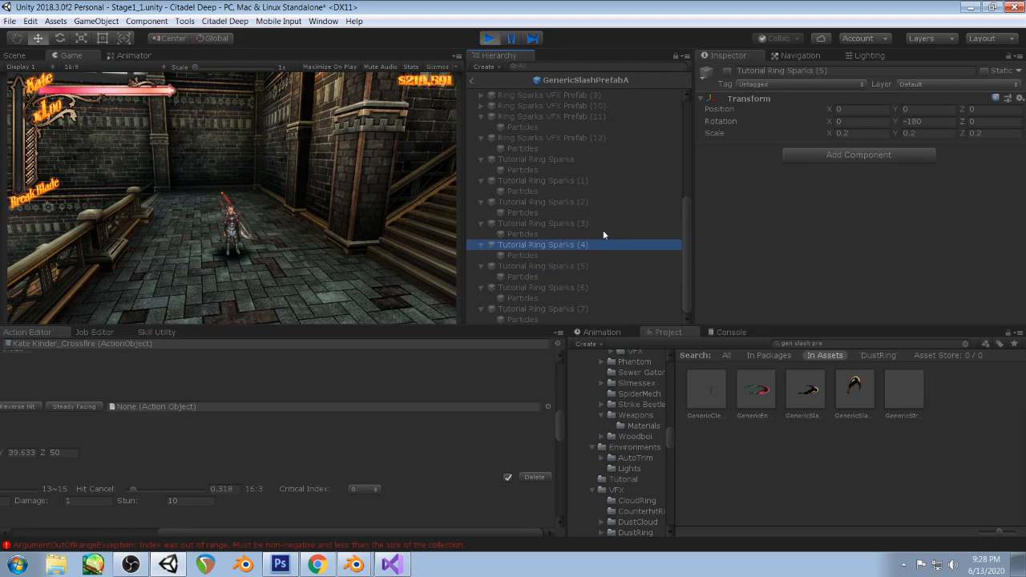
pyautogui.click(728, 72)
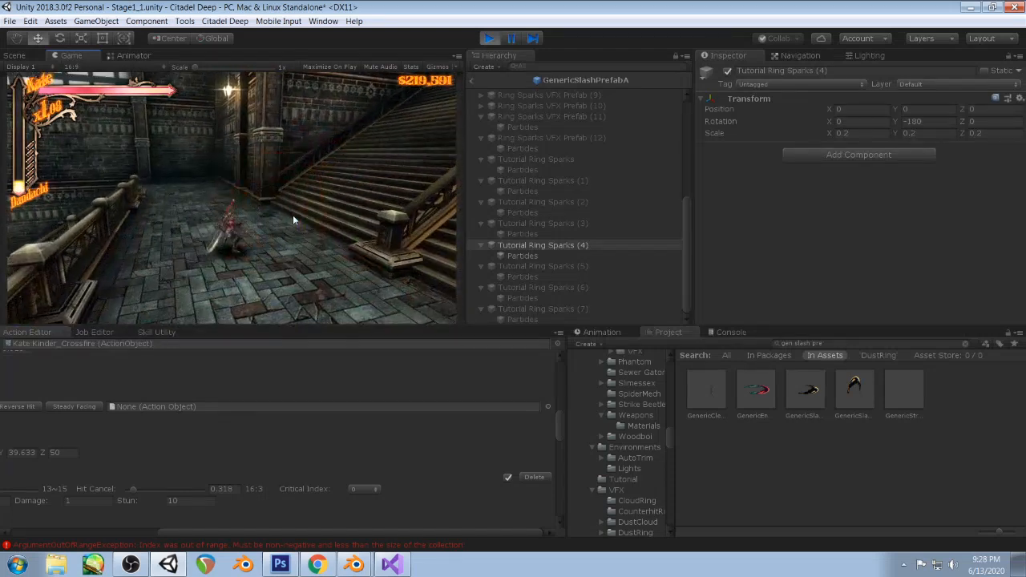
# - Test the slash with Tutorial Ring Sparks (2) and with Tutorial Ring Sparks (1) as the active layer, deactivating each after its test
pyautogui.click(560, 203)
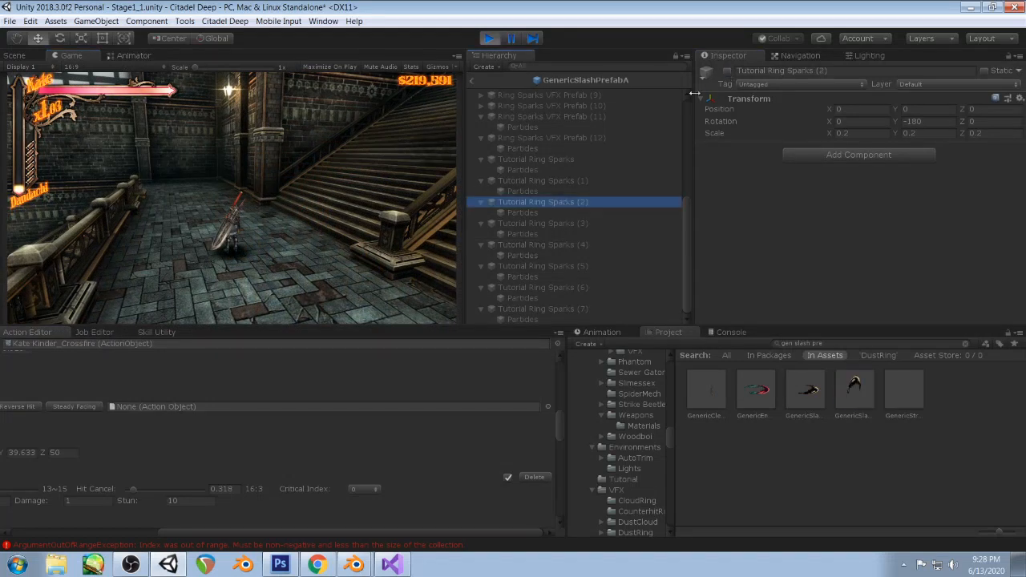
pyautogui.click(202, 177)
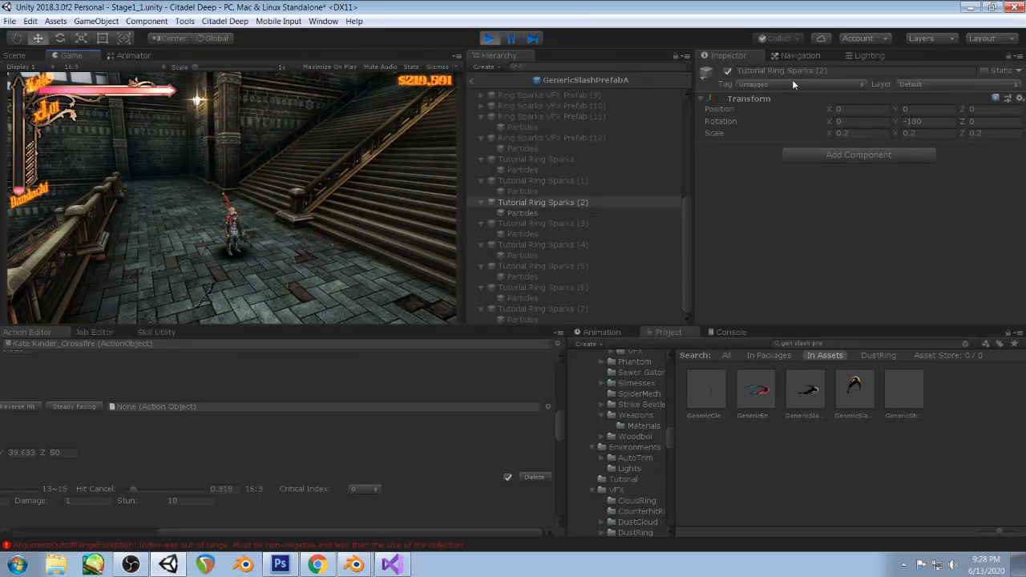
pyautogui.click(576, 180)
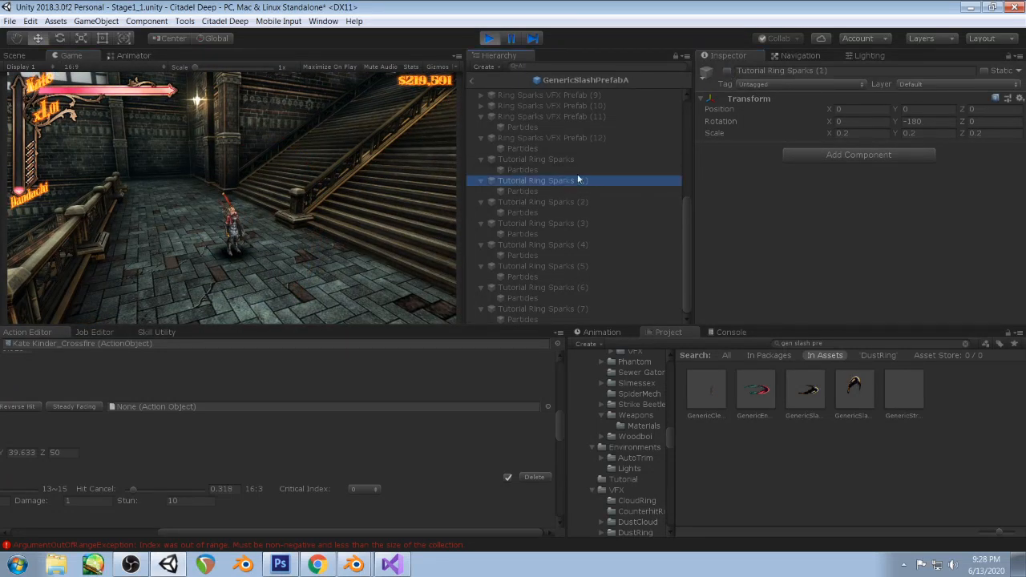
pyautogui.click(727, 70)
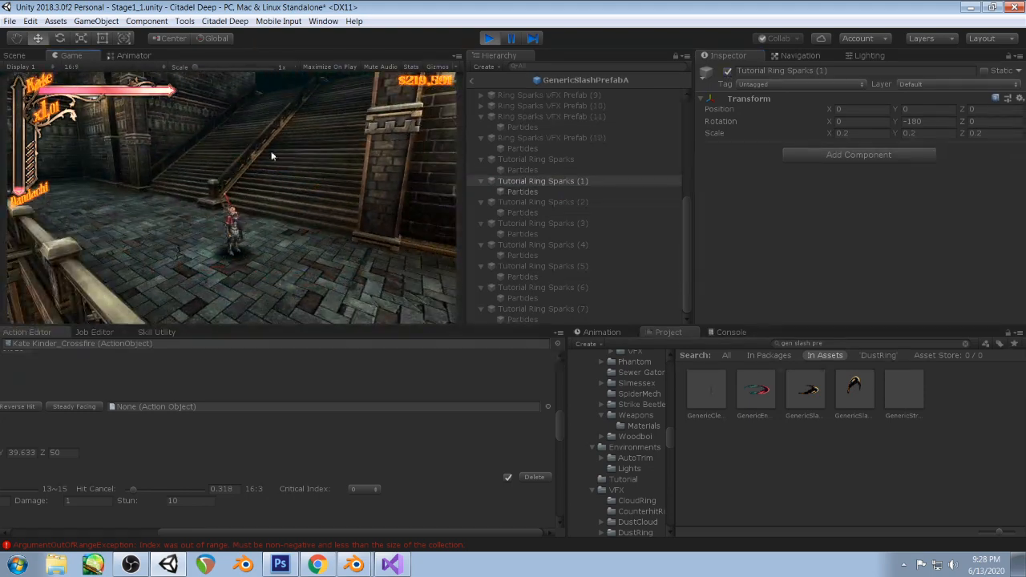
pyautogui.click(728, 70)
# - Activate Tutorial Ring Sparks (3), test the slash in the game, and deactivate the layer again
pyautogui.click(581, 224)
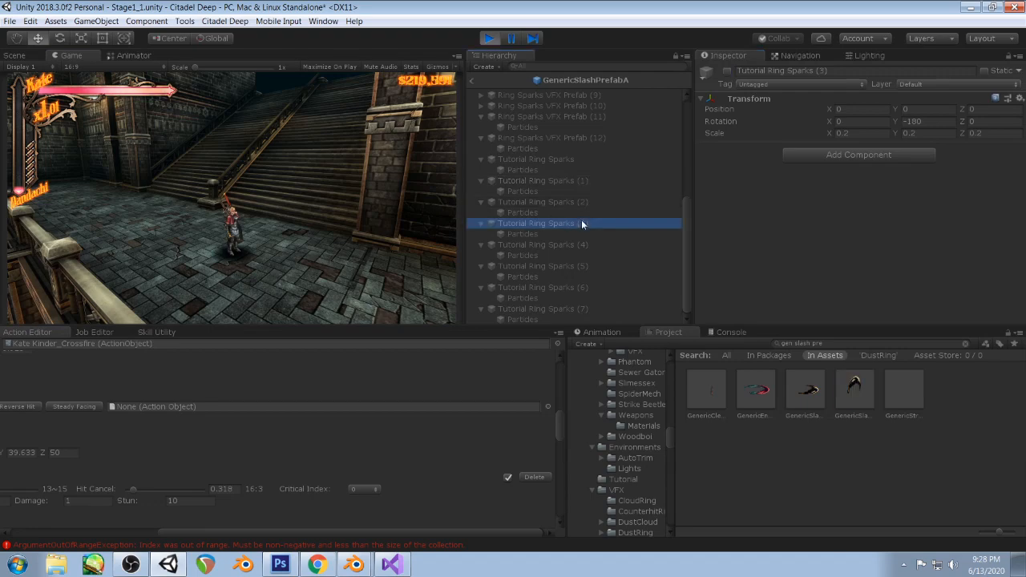
pyautogui.click(726, 78)
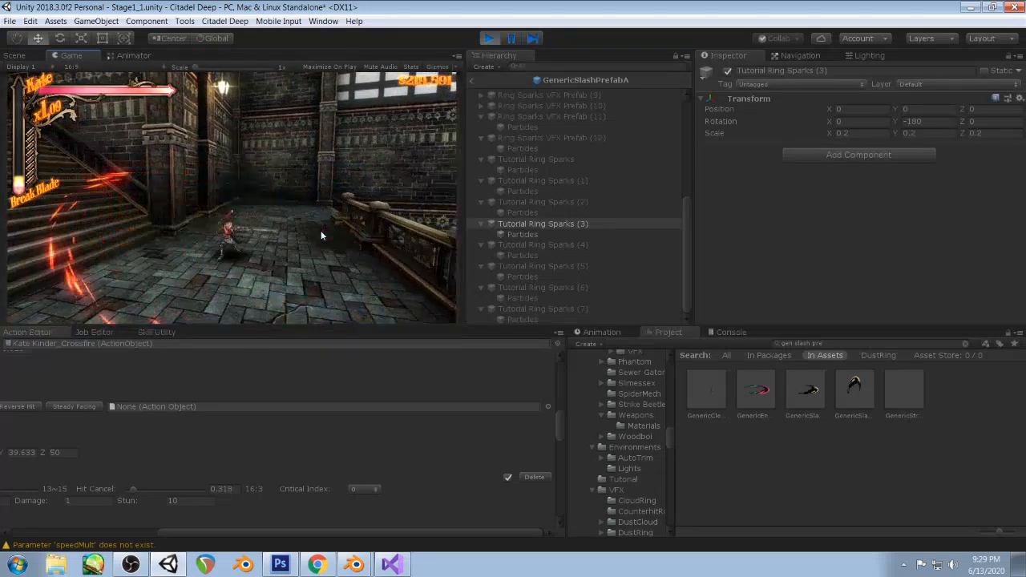
pyautogui.click(574, 245)
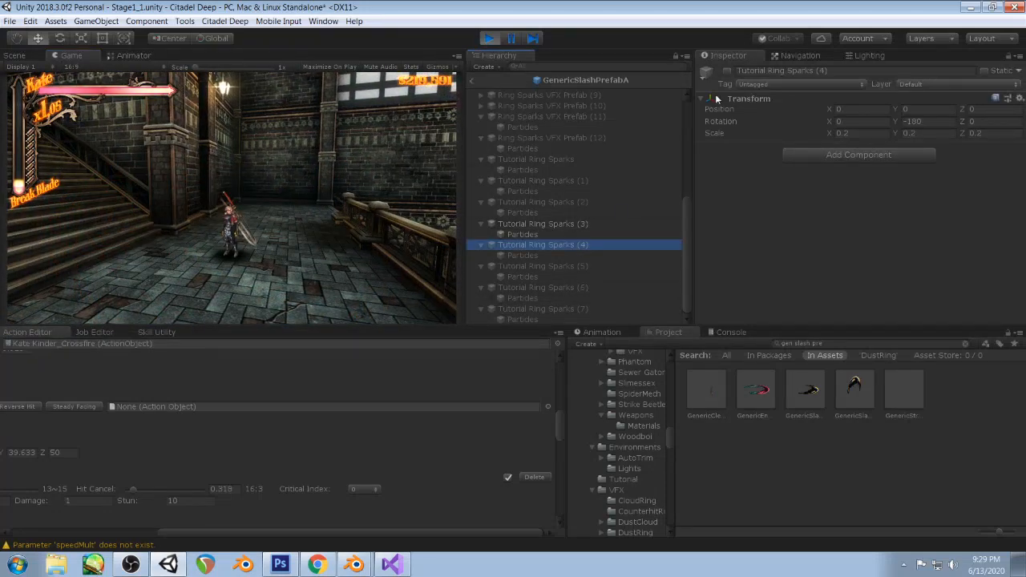
pyautogui.click(586, 223)
pyautogui.click(728, 70)
# - Activate Tutorial Ring Sparks (4), test the slash in the game, and switch to OBS
pyautogui.click(568, 244)
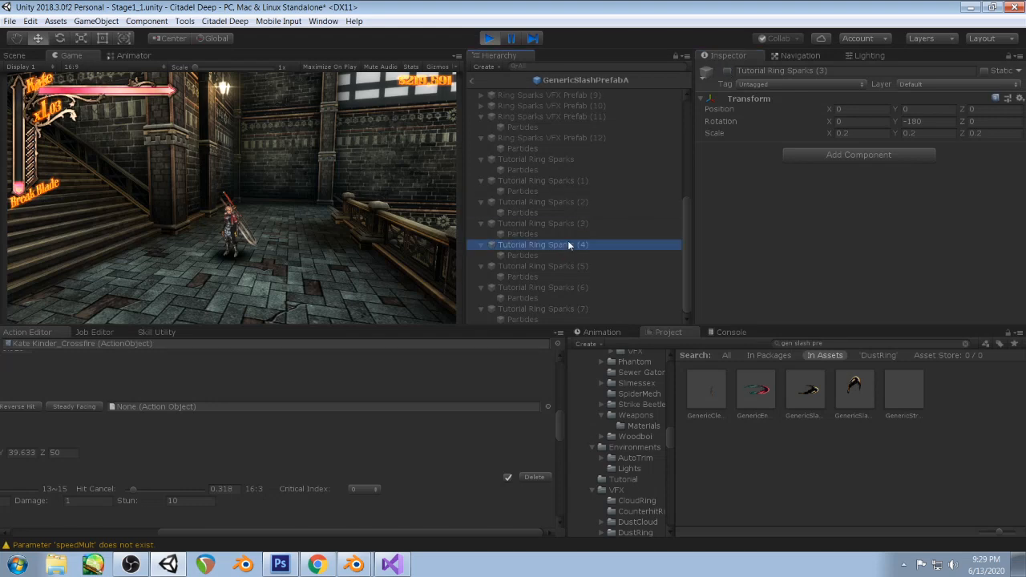
pyautogui.click(728, 70)
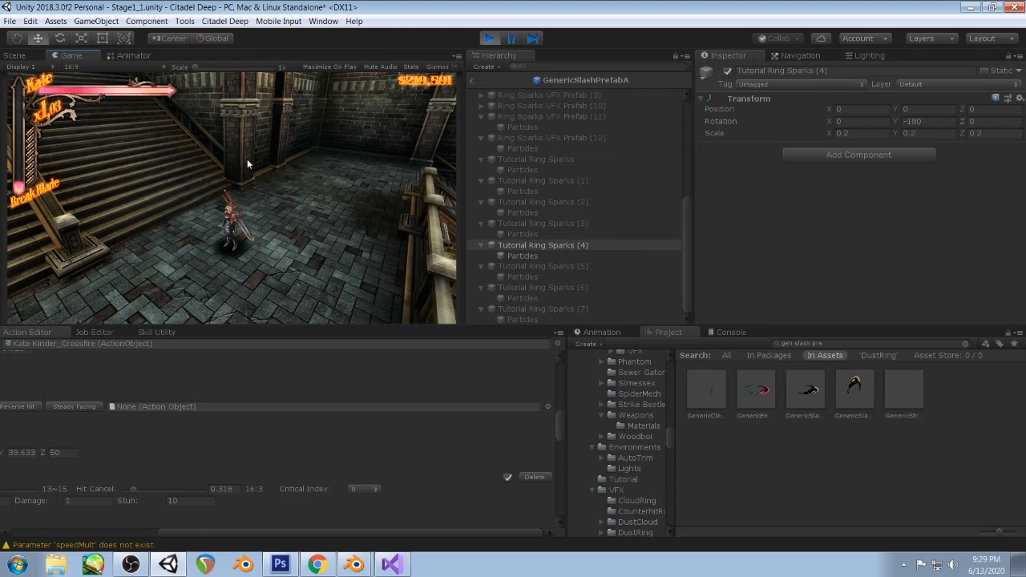
pyautogui.click(130, 565)
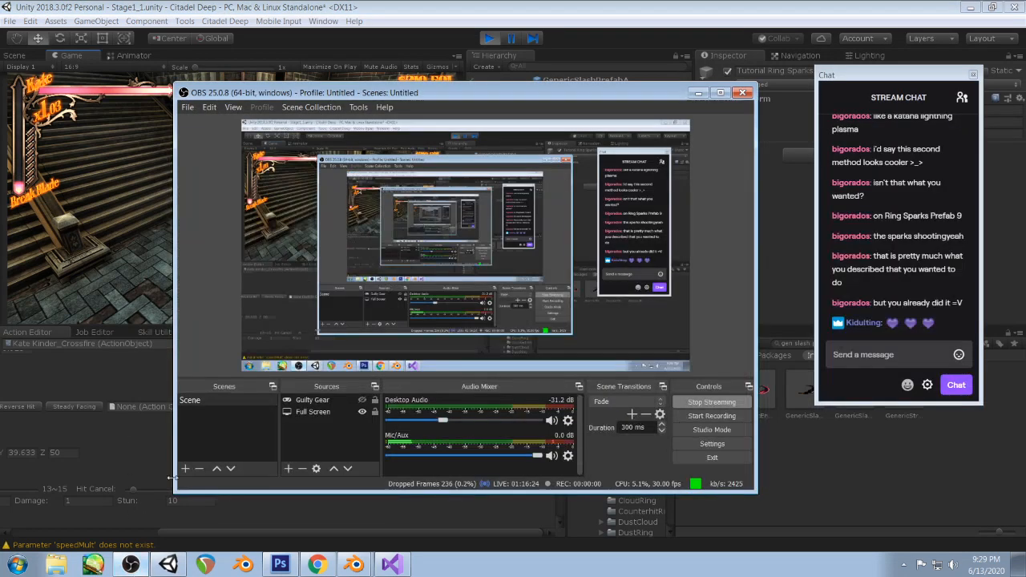